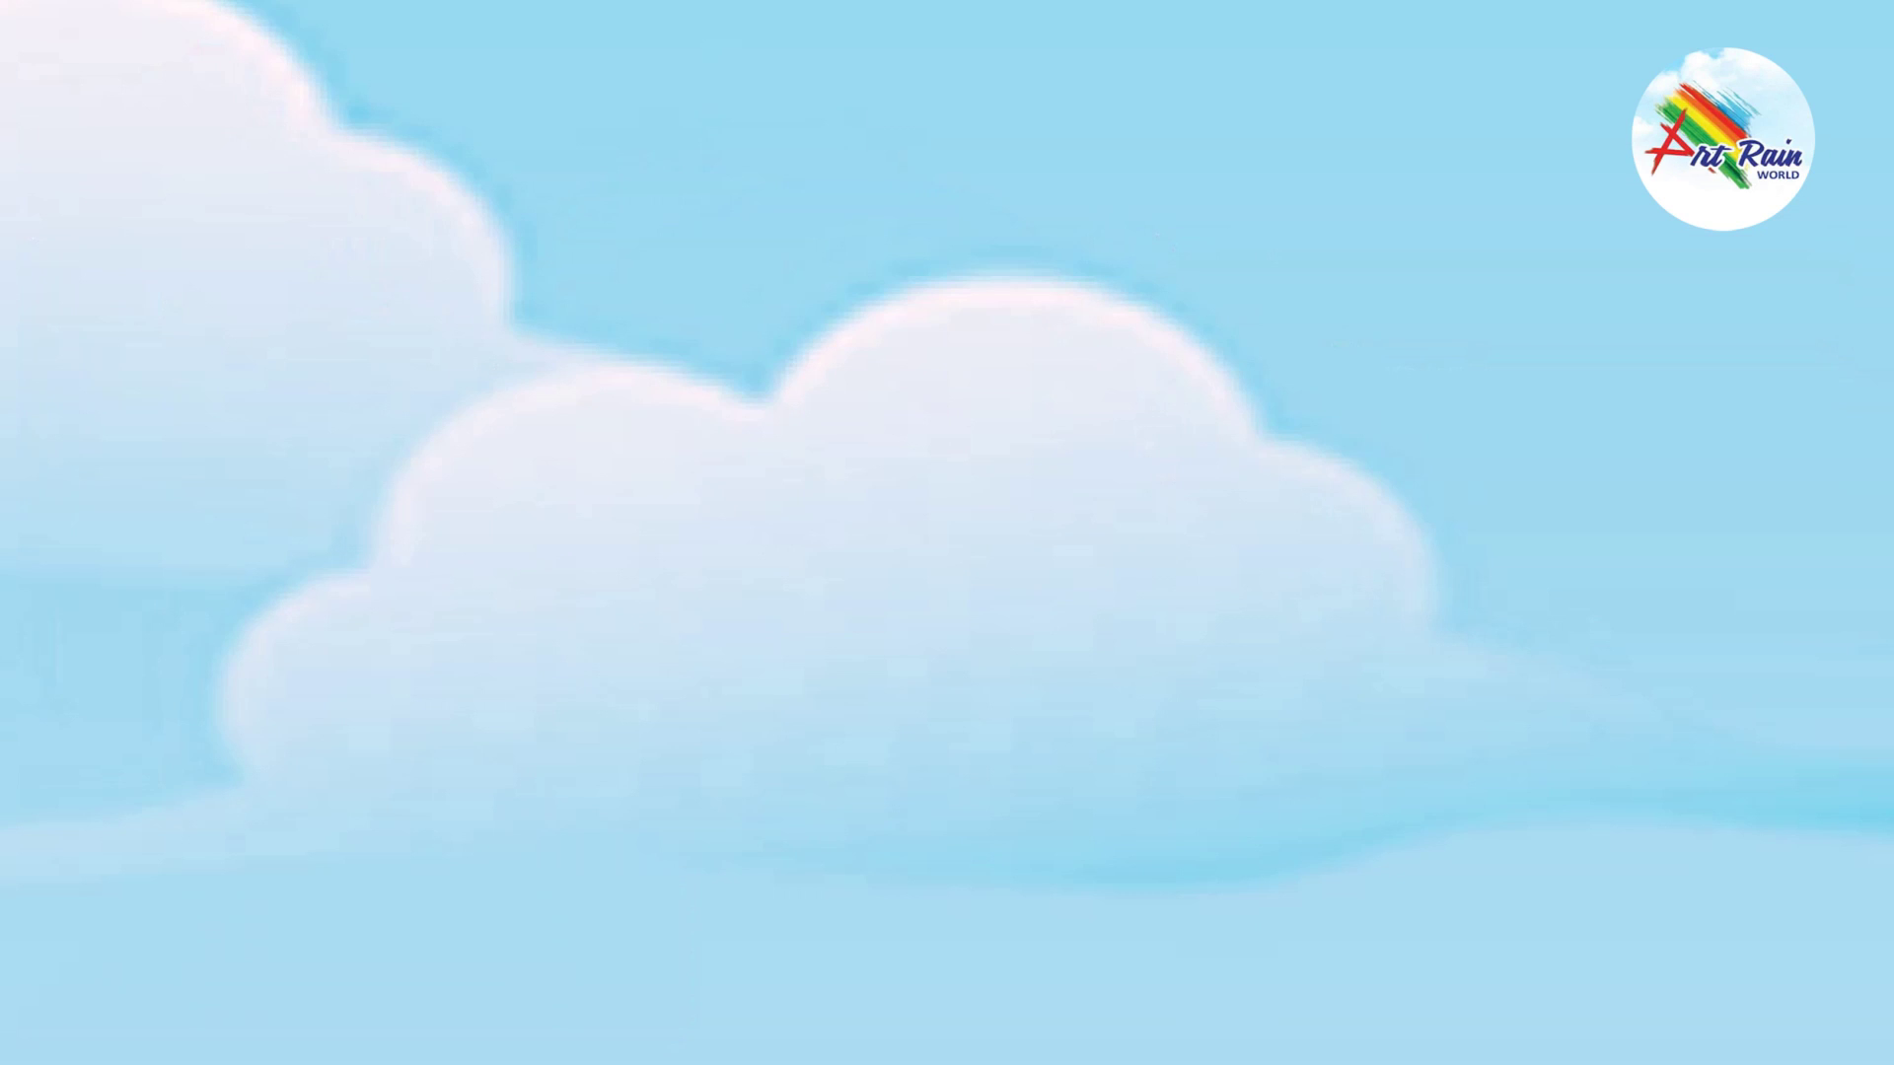
Step: Combine five overlapping oval selections into a cloud shape and fill it with pale lavender
drag(796, 338, 1207, 675)
drag(1167, 400, 1425, 668)
drag(355, 350, 819, 703)
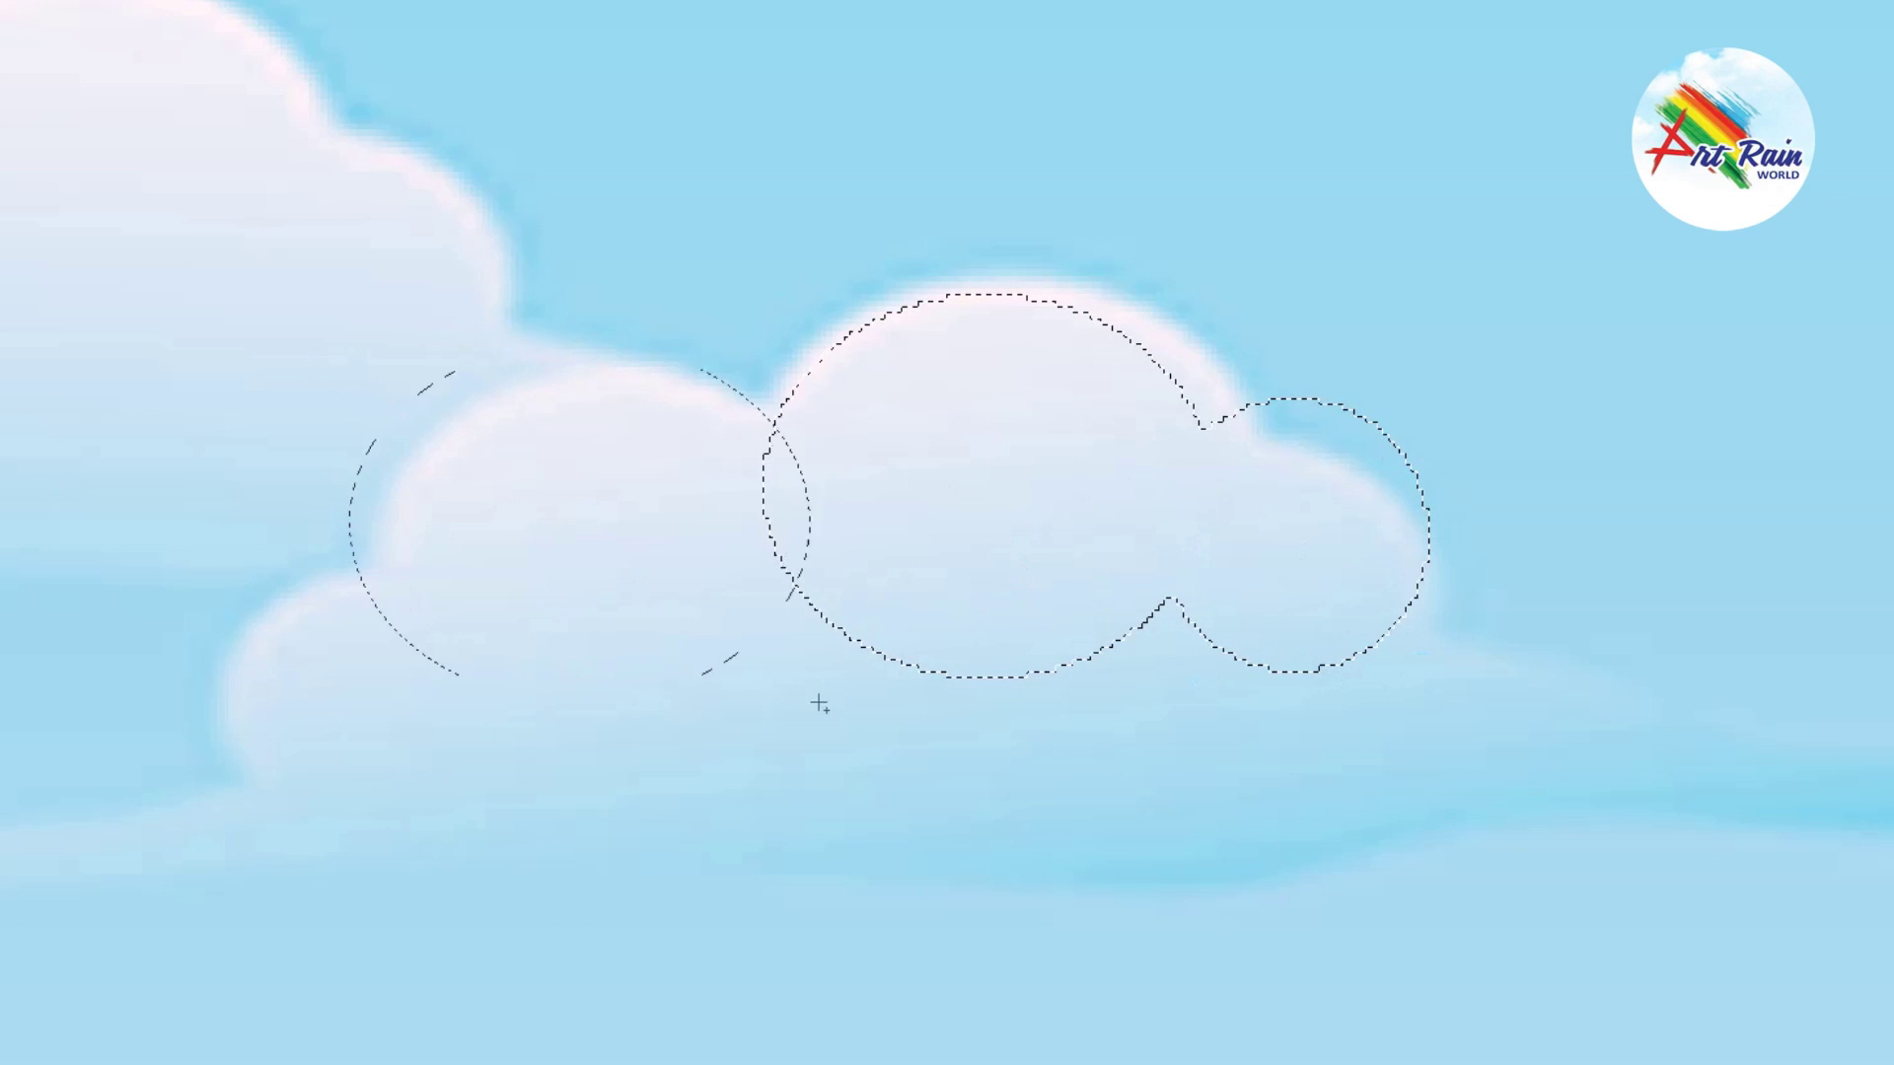
drag(562, 546, 605, 555)
drag(261, 586, 478, 799)
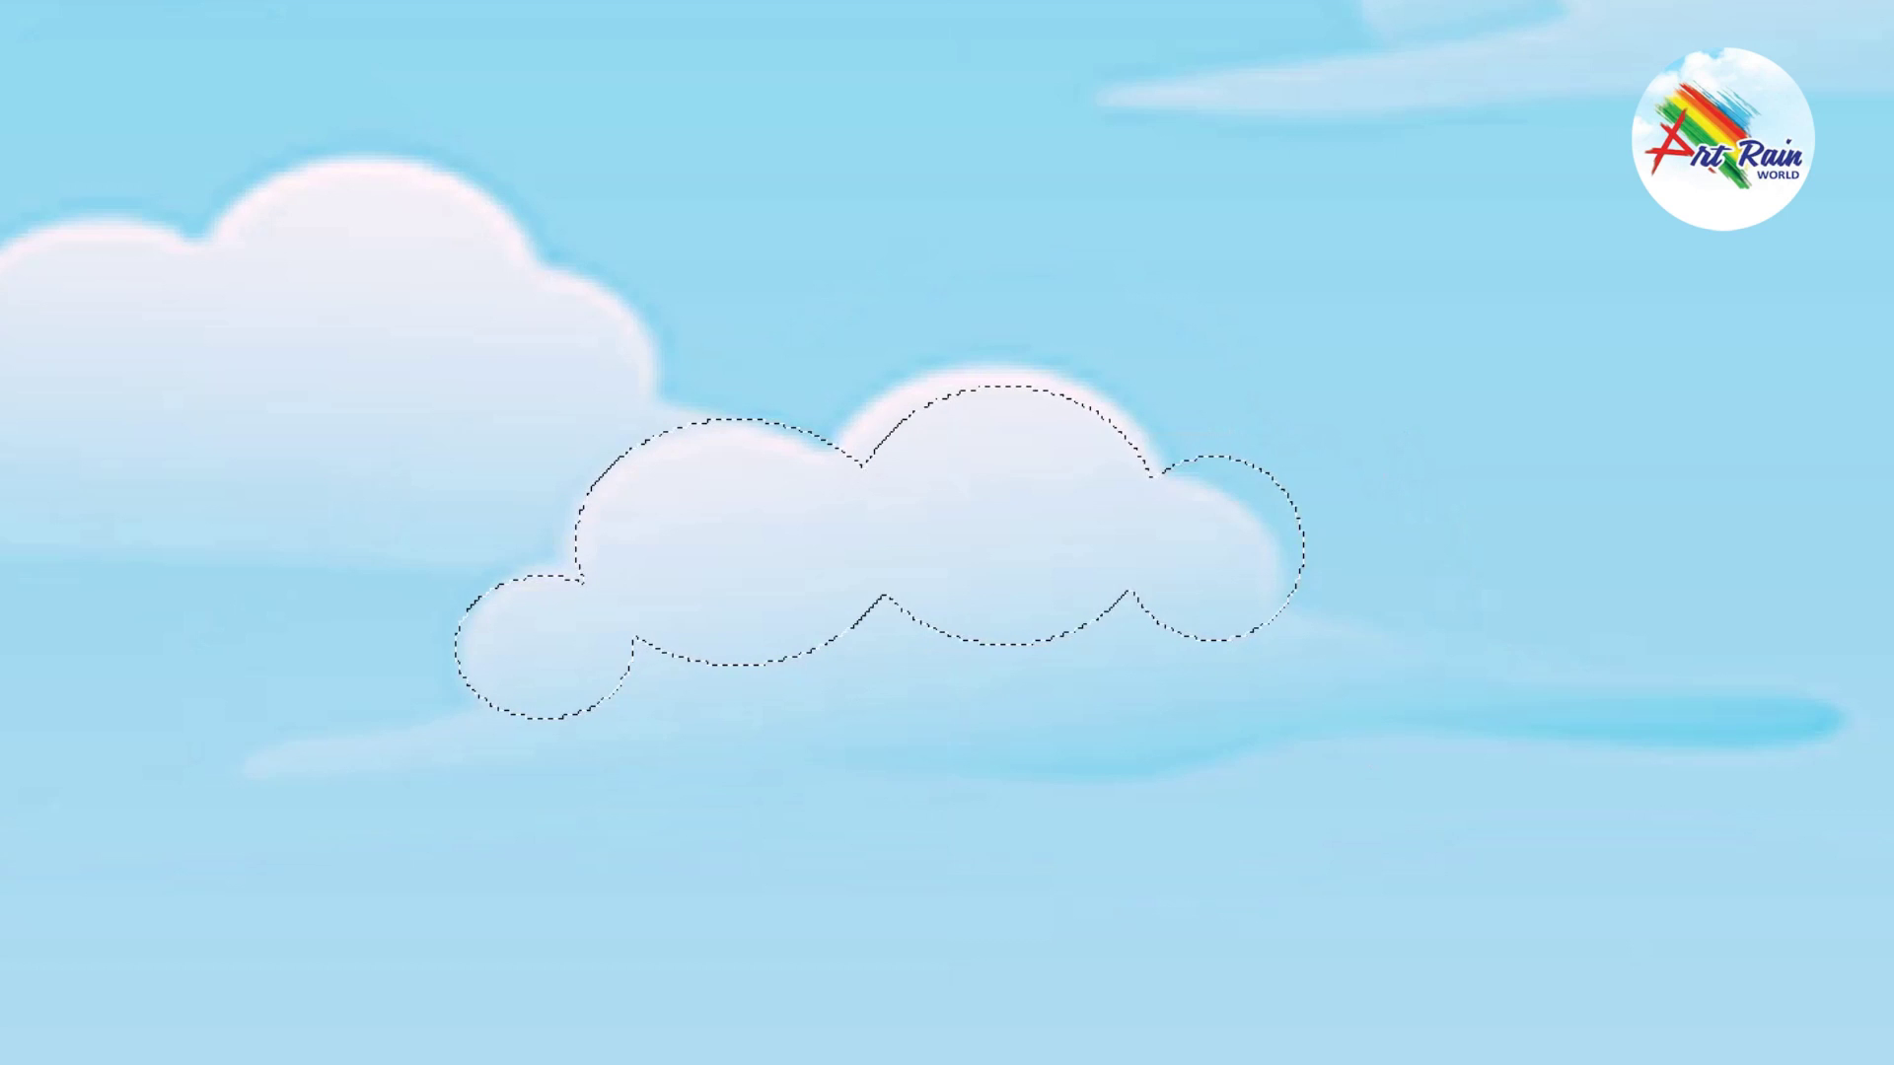
key(alt+BackSpace)
key(ctrl+d)
Step: Paint soft white streaks along the cloud's lower edge with an enlarged soft brush
key(i)
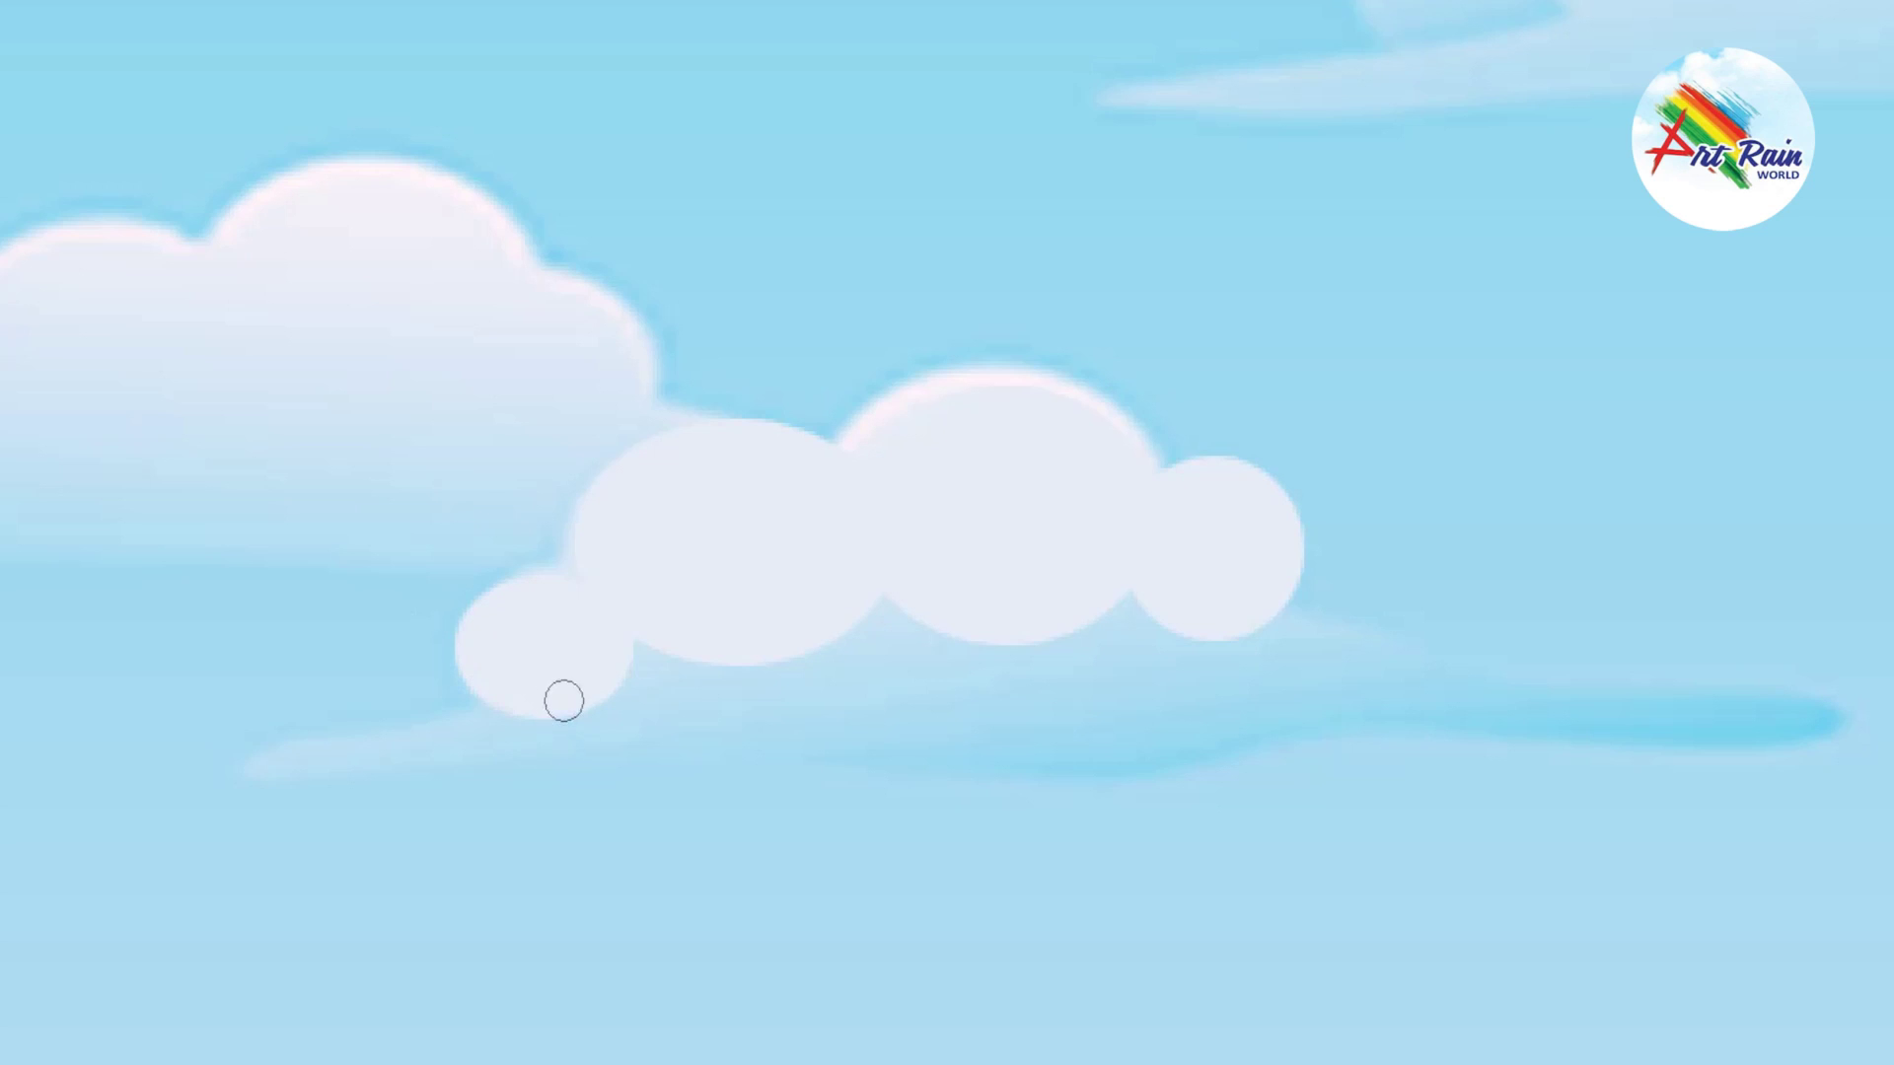
mouse_move(499, 690)
mouse_down()
mouse_move(330, 757)
mouse_move(703, 643)
mouse_move(1223, 632)
mouse_move(1772, 720)
mouse_move(888, 676)
mouse_up()
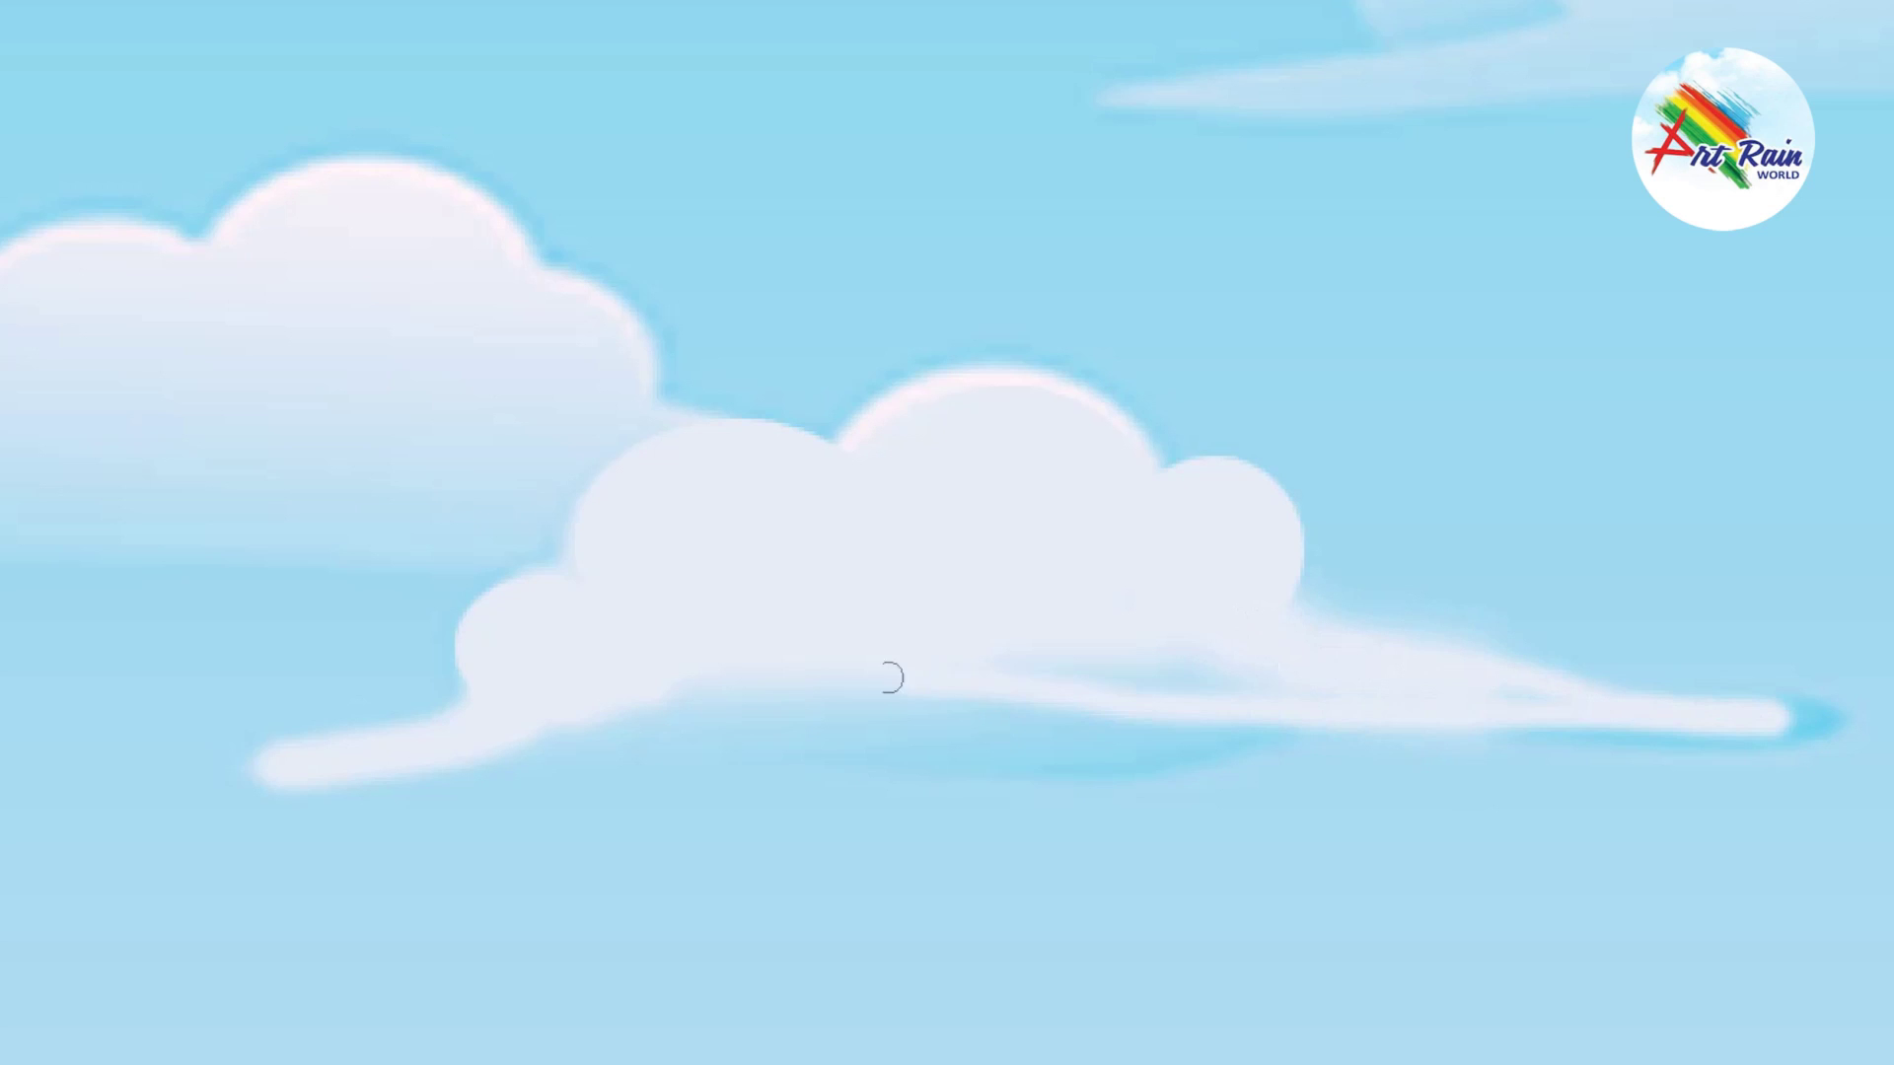
drag(418, 740, 1047, 680)
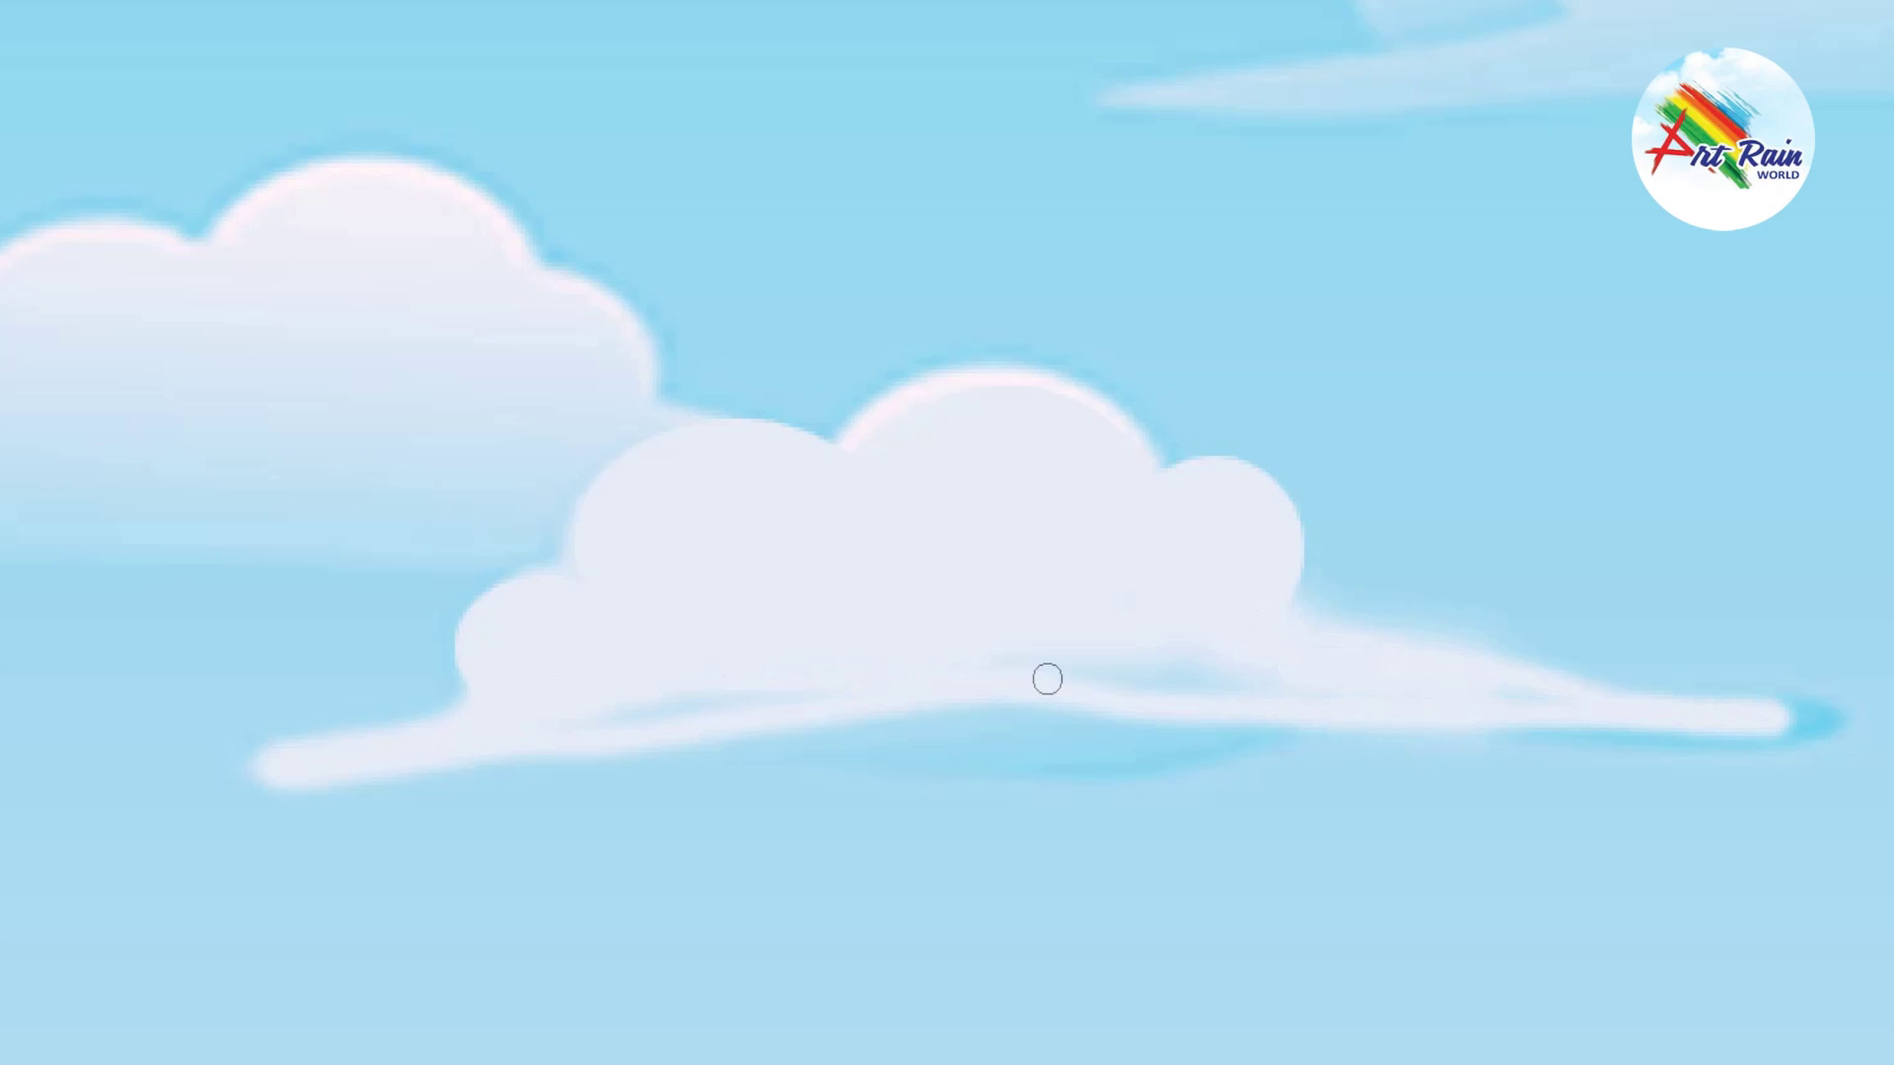
key(bracketright)
key(bracketright)
key(bracketright)
drag(893, 664, 1306, 664)
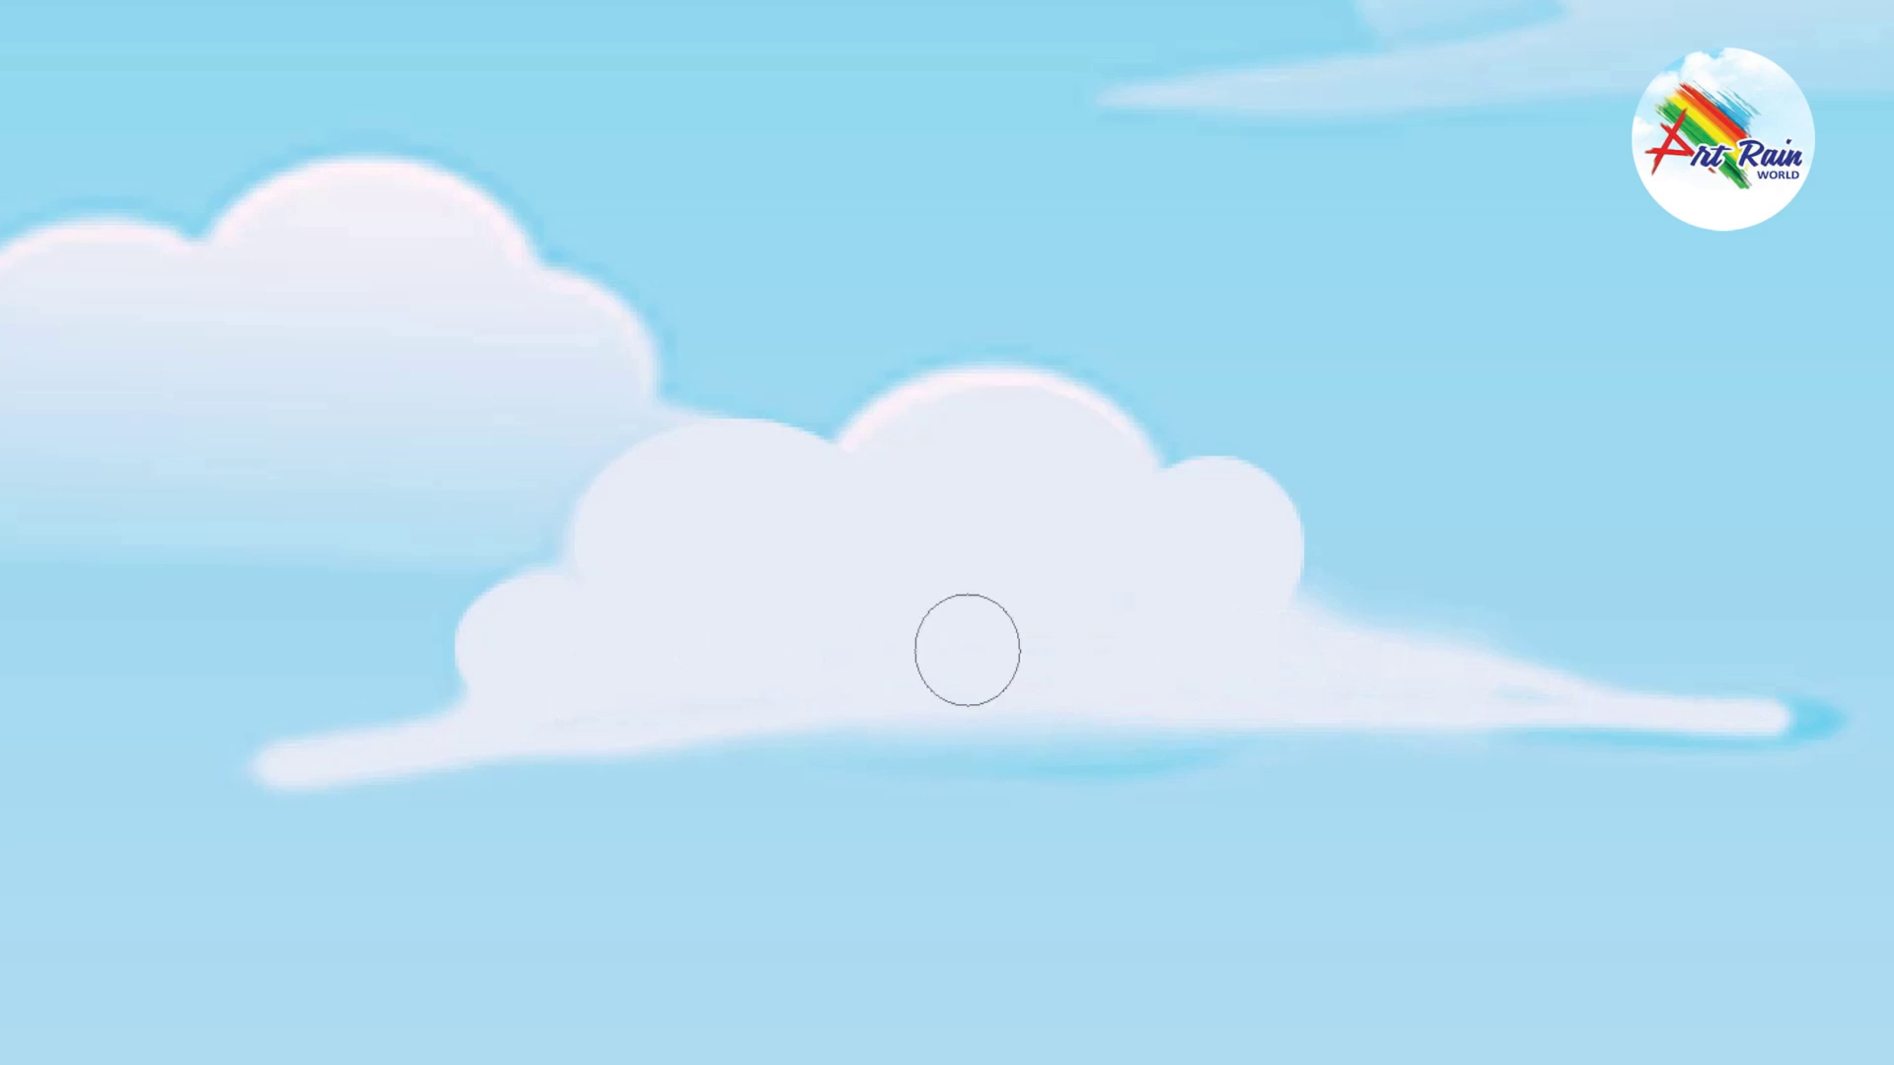
Step: Fill out the cloud's right edge and bottom gap, stretching a white tail far right
key(v)
key(b)
mouse_move(1331, 674)
mouse_down()
mouse_move(1298, 563)
mouse_move(1262, 531)
mouse_up()
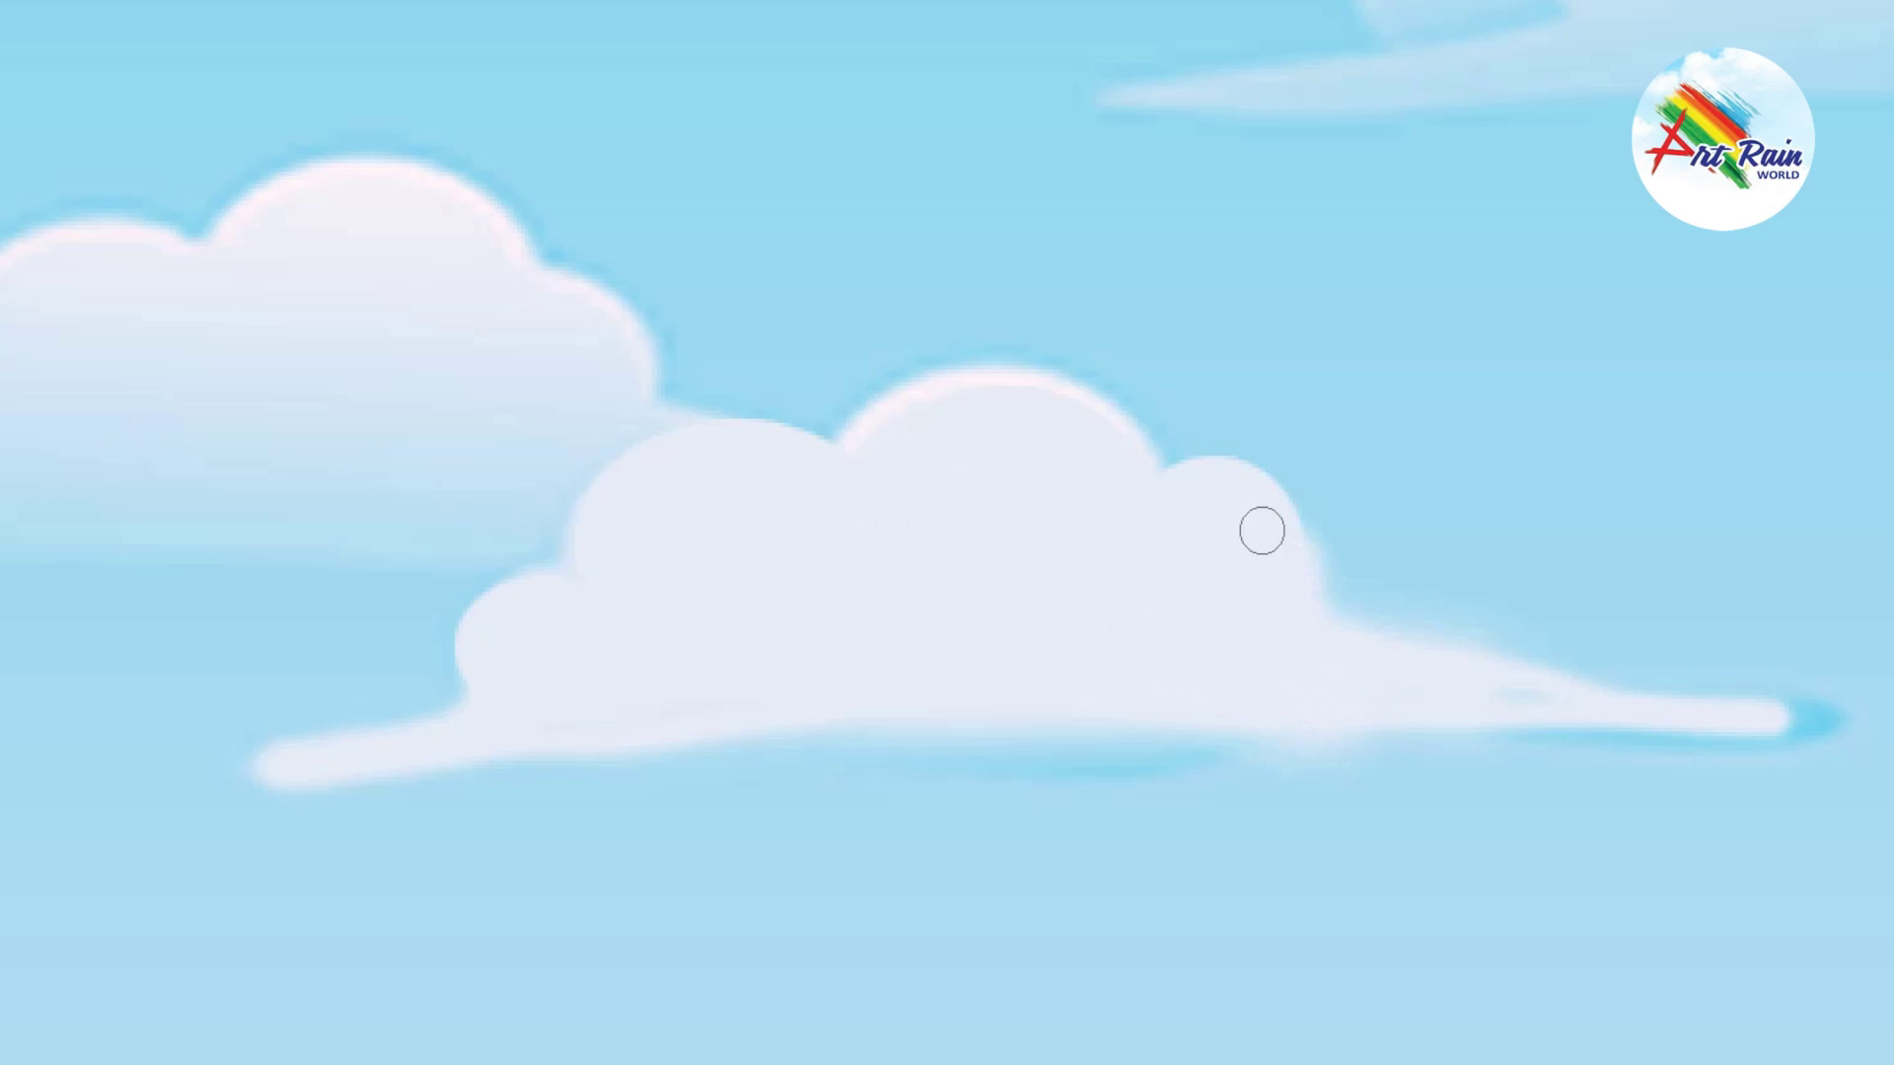
mouse_move(1484, 698)
mouse_down()
mouse_move(1742, 710)
mouse_move(1568, 745)
mouse_move(536, 731)
mouse_up()
drag(415, 749, 1070, 750)
drag(1480, 726, 1805, 725)
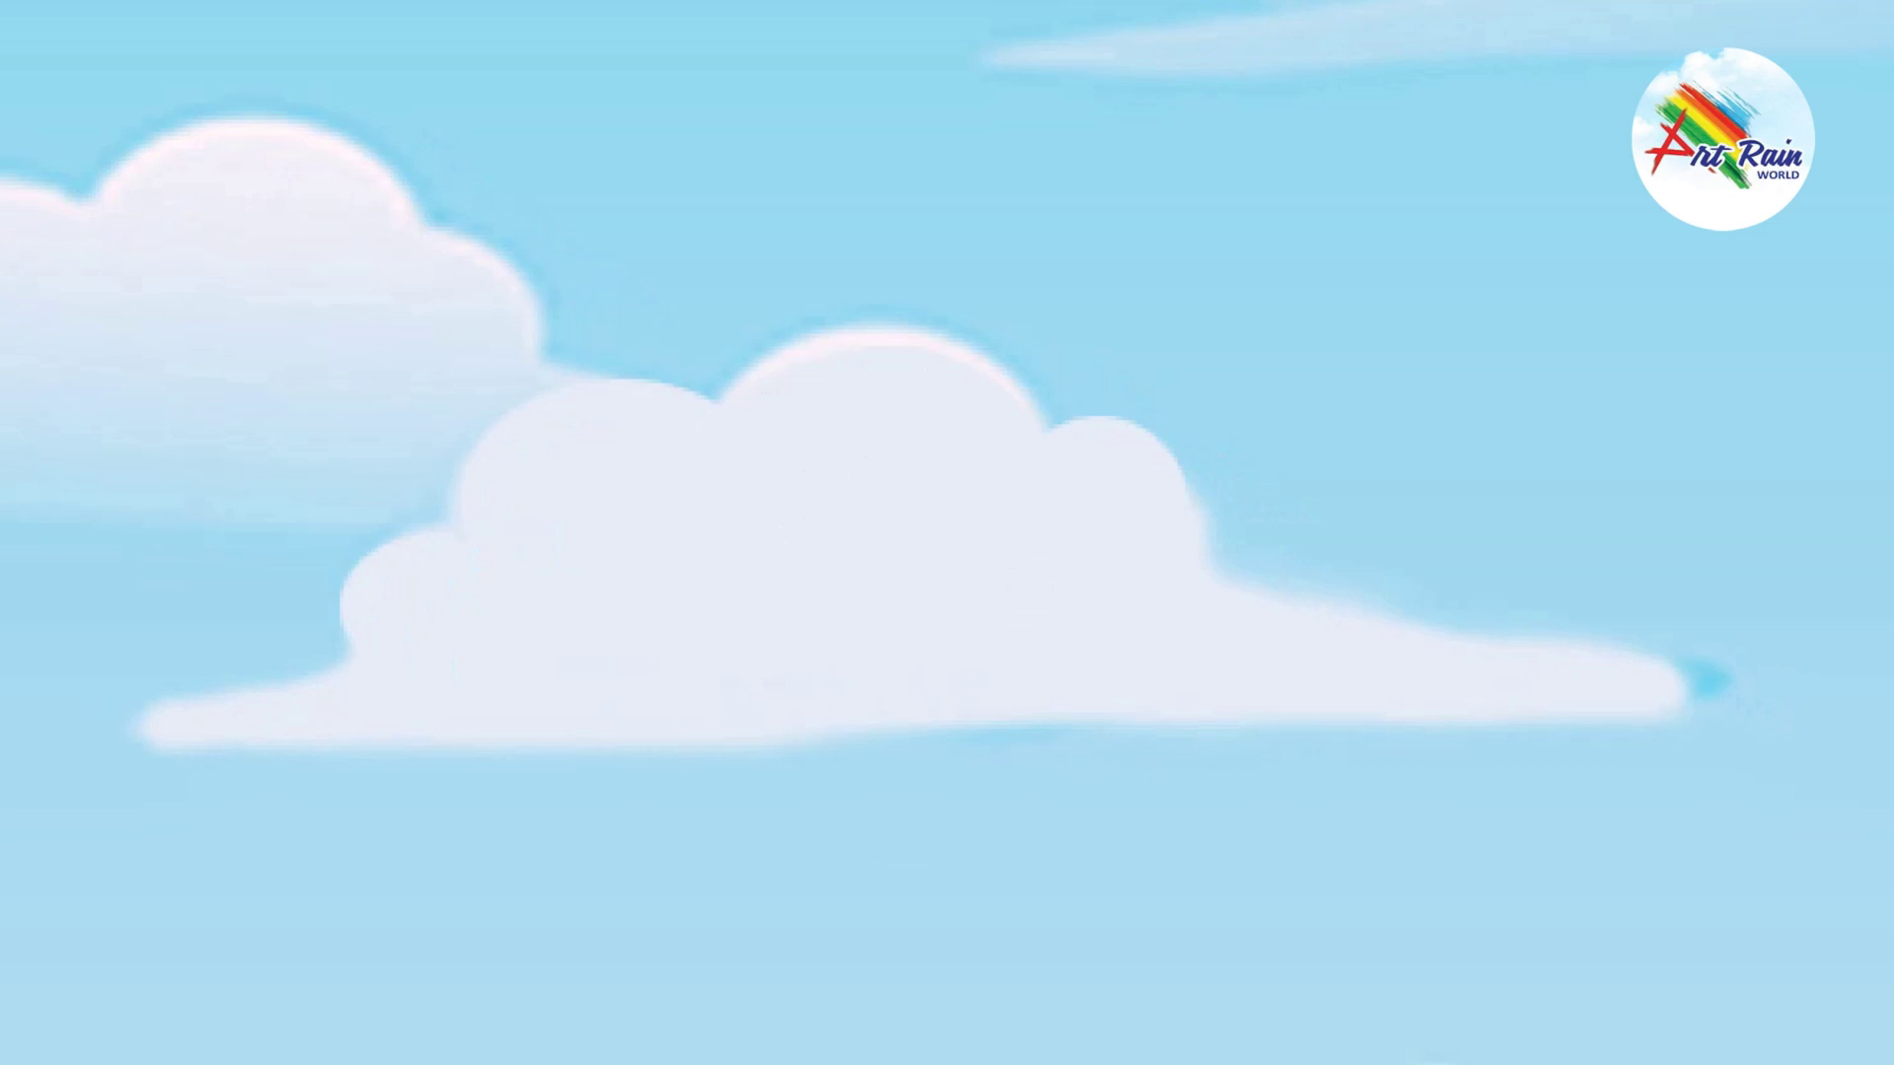
right_click(807, 606)
click(823, 622)
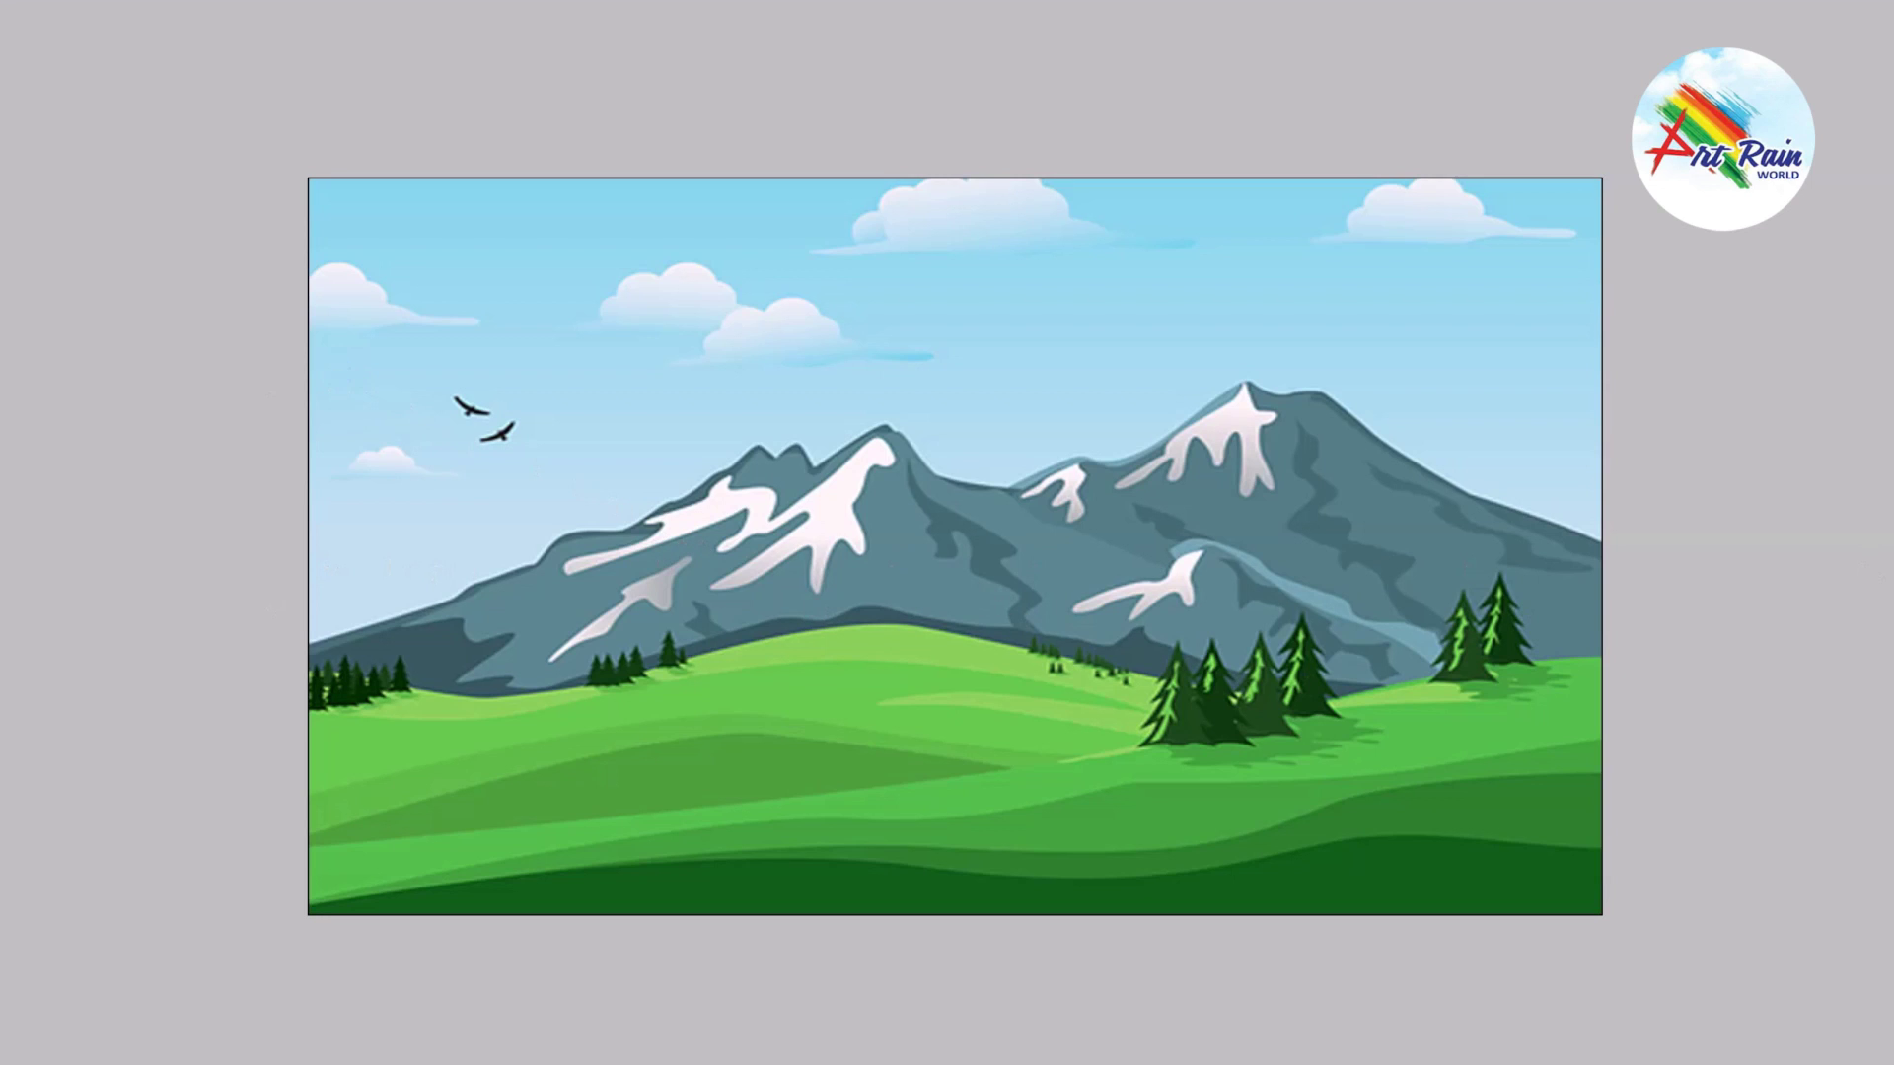
Step: Start the mountain outline at the left edge, fitting the first points to the slope
click(311, 649)
click(470, 592)
key(ctrl+plus)
key(ctrl+plus)
key(ctrl+plus)
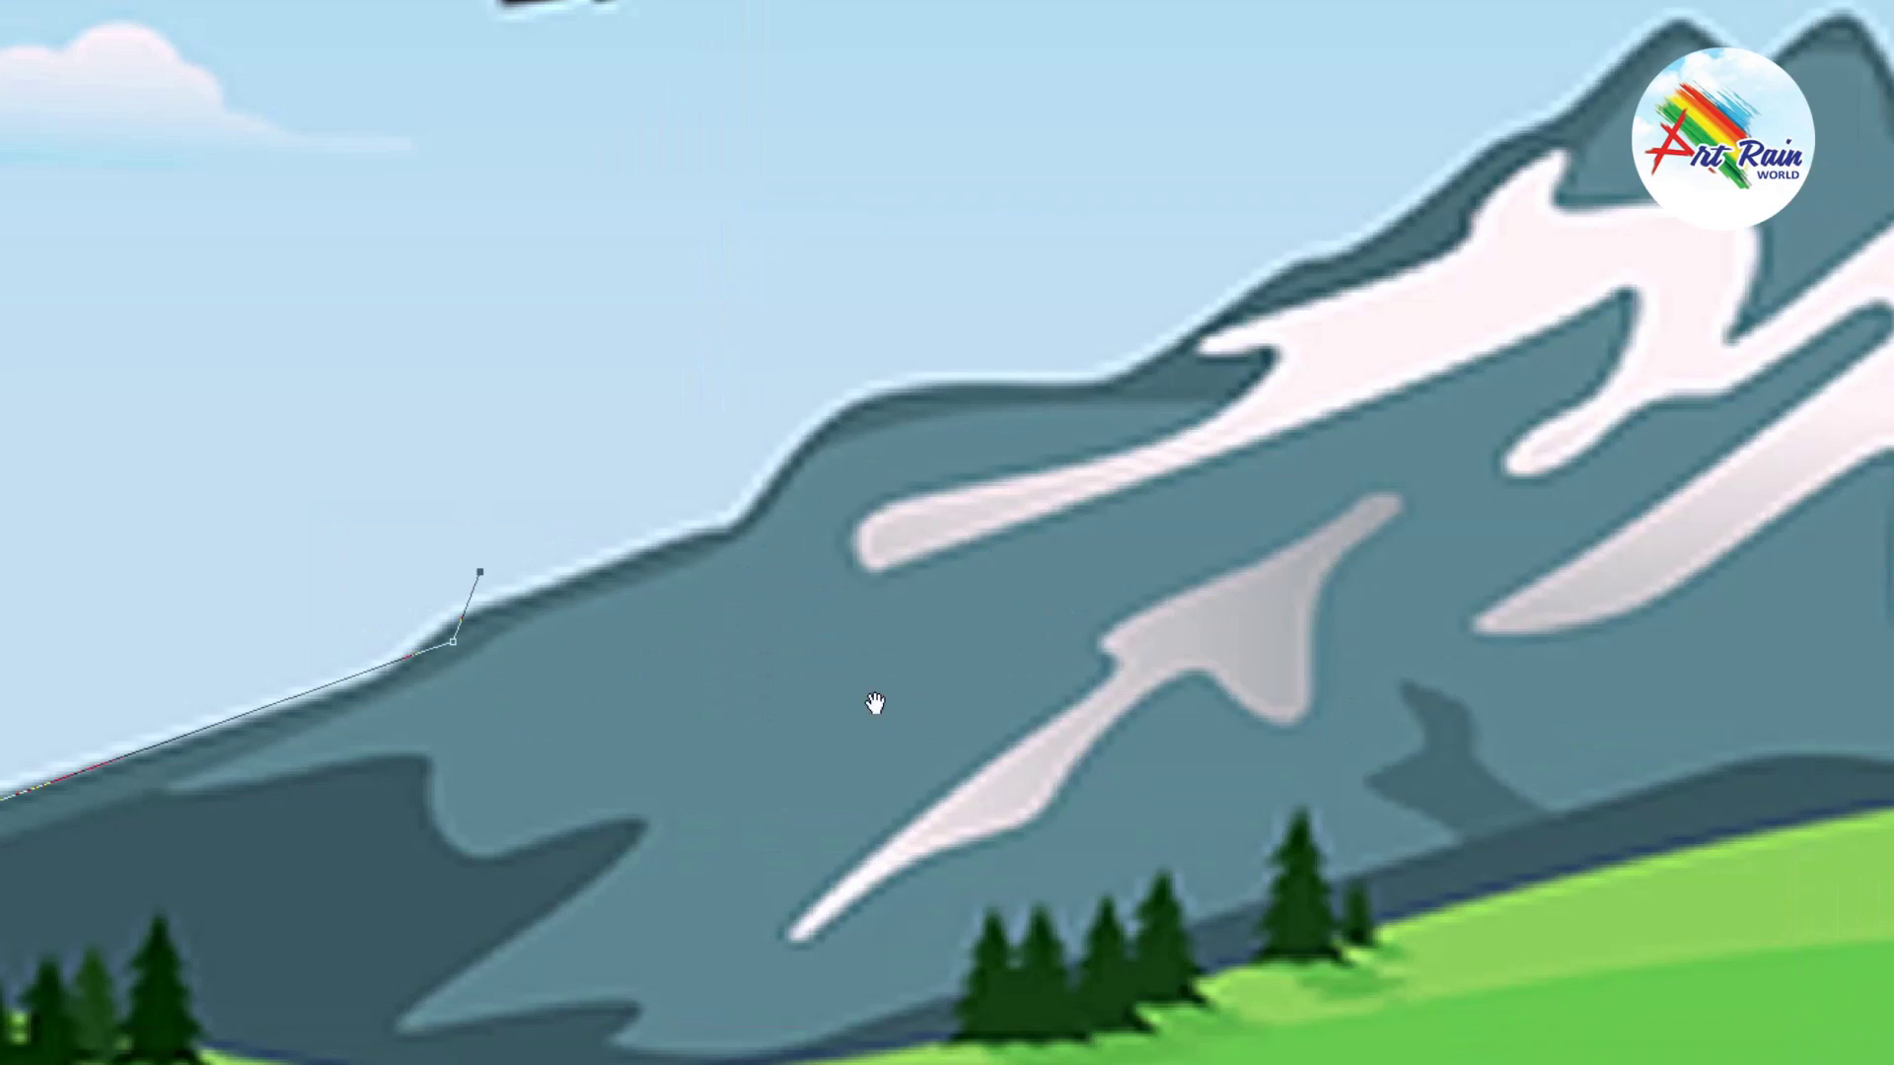
drag(457, 648, 408, 657)
drag(484, 584, 486, 616)
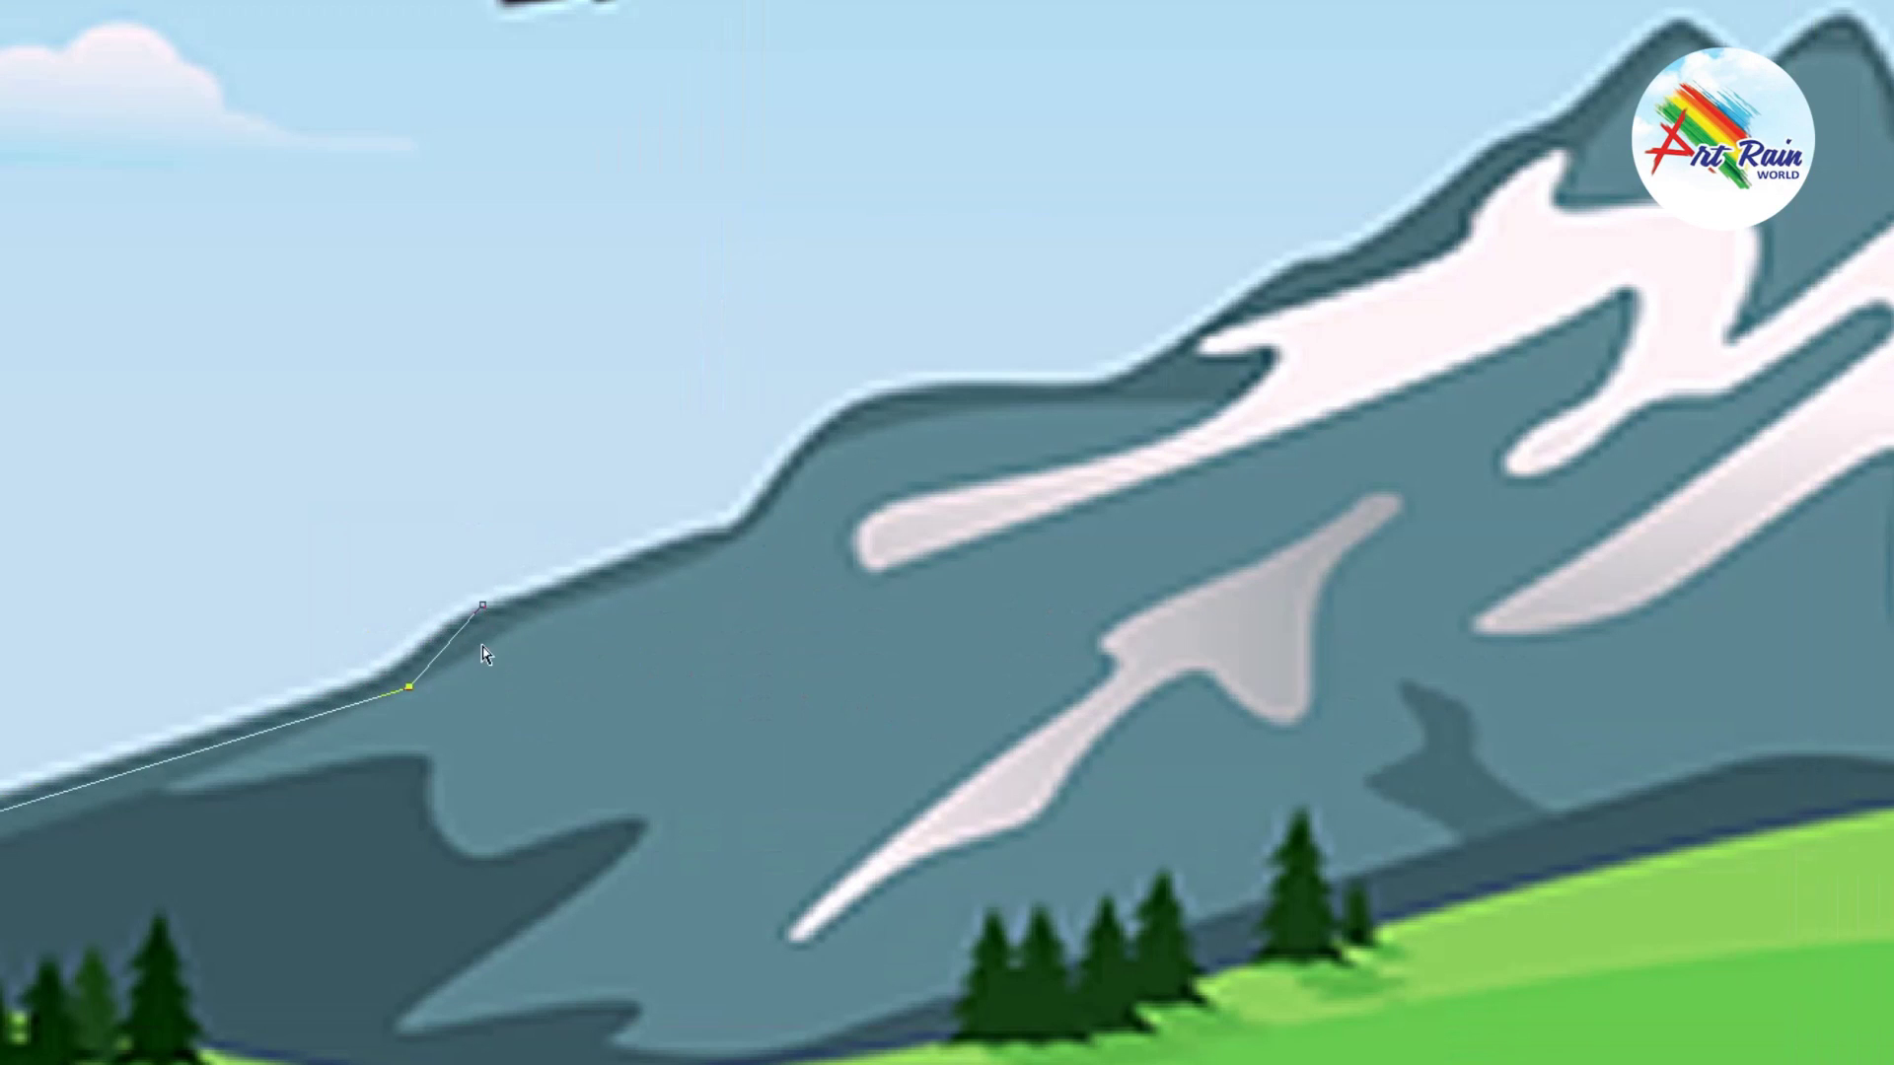
click(413, 691)
drag(378, 648, 385, 671)
Step: Trace the outline up the slope and across the left mountain's jagged peaks
click(625, 570)
click(733, 540)
click(884, 387)
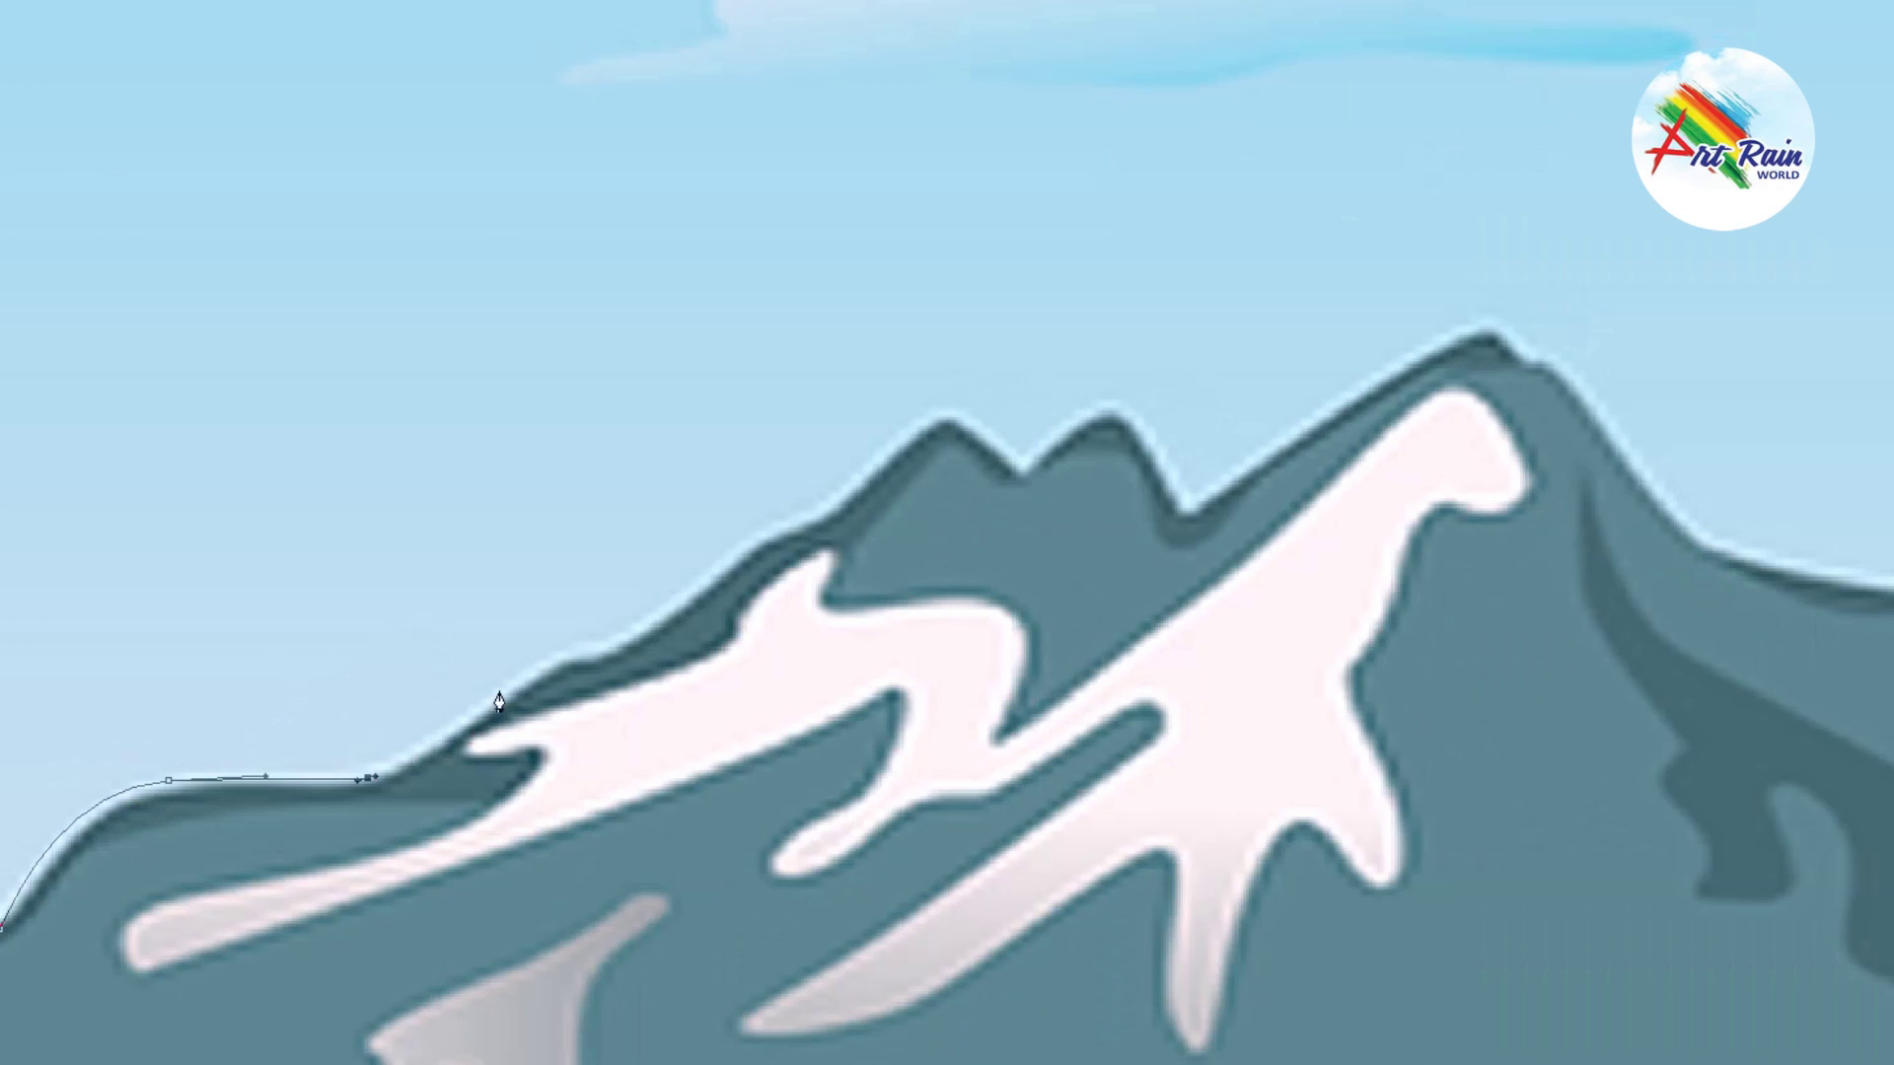
drag(501, 688, 549, 655)
drag(673, 626, 711, 612)
drag(905, 450, 930, 381)
click(954, 414)
click(1037, 490)
click(1127, 393)
drag(1176, 514, 1234, 498)
Step: Continue the outline along the ridge and up the snowy slope to the main peak
click(1446, 355)
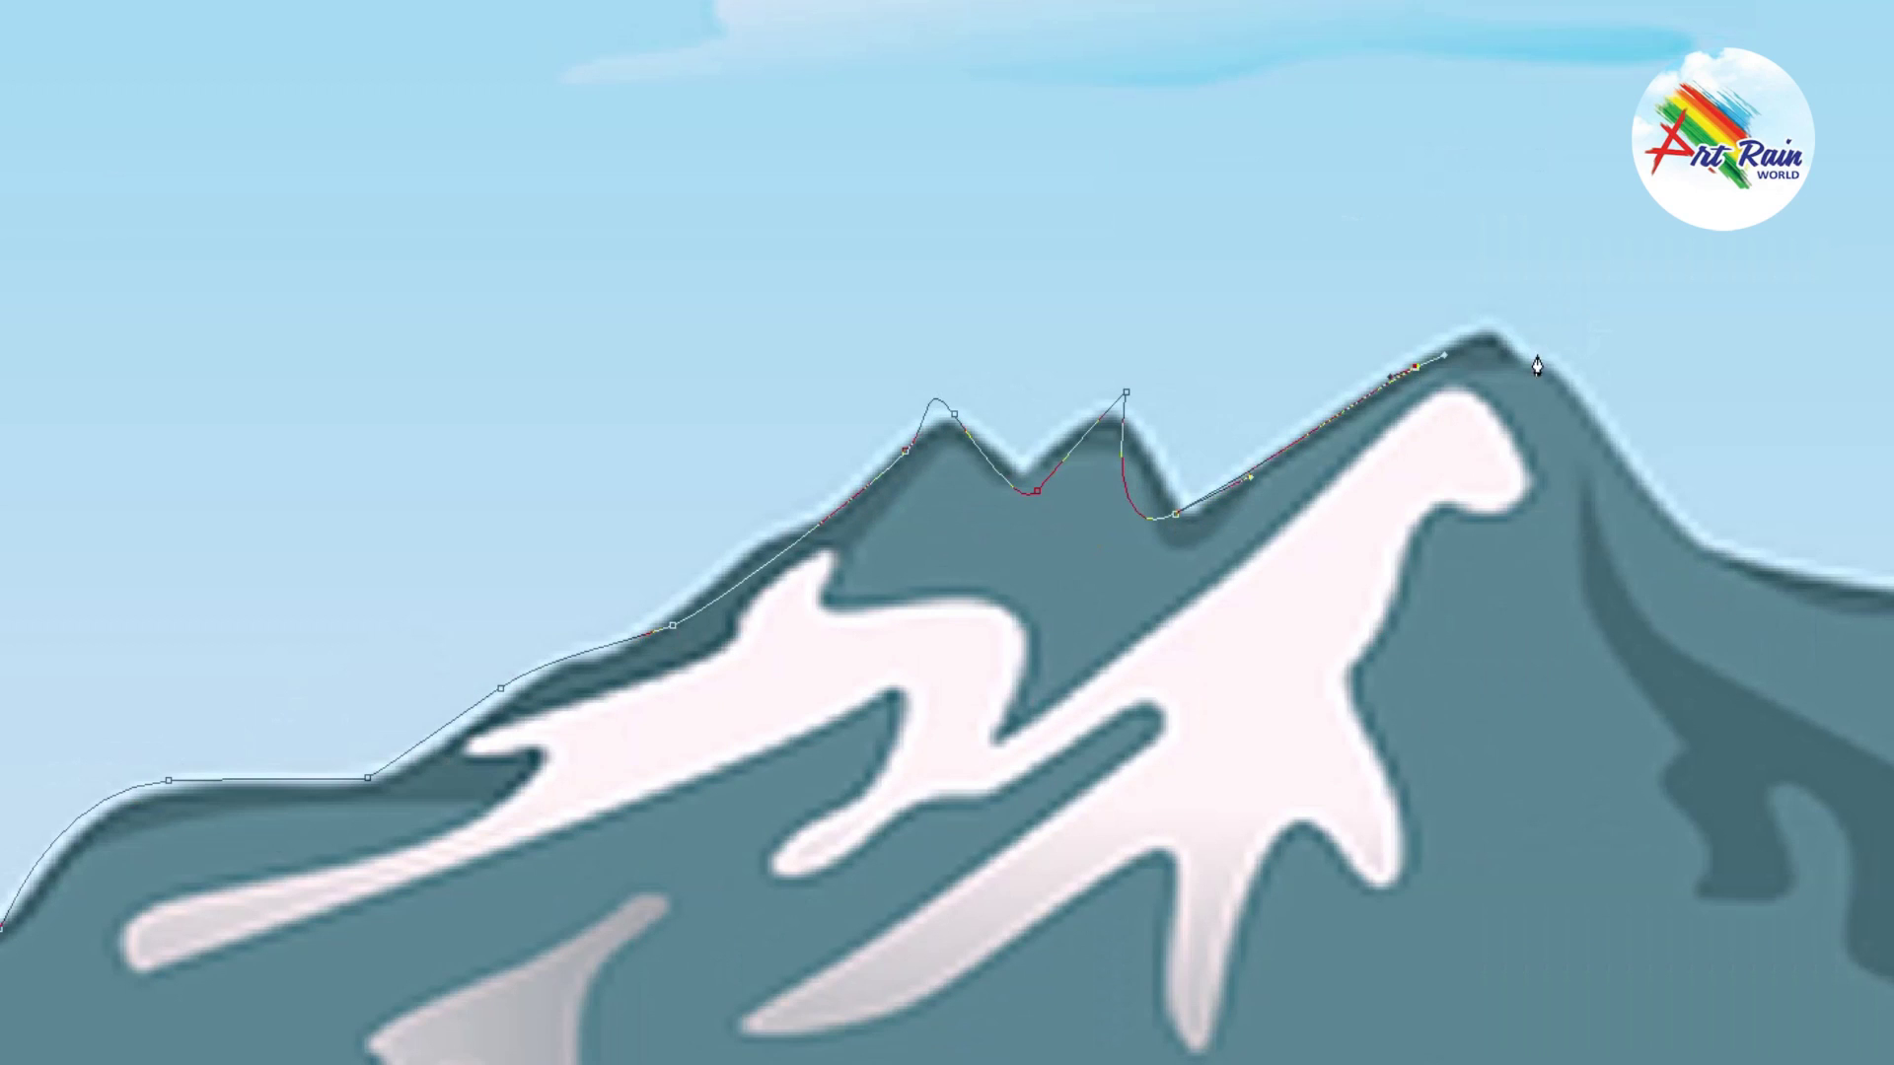
drag(1538, 355, 1567, 418)
click(730, 557)
click(1021, 607)
drag(1232, 498, 542, 622)
click(646, 595)
drag(820, 621, 857, 612)
click(1292, 349)
drag(1455, 292, 1485, 328)
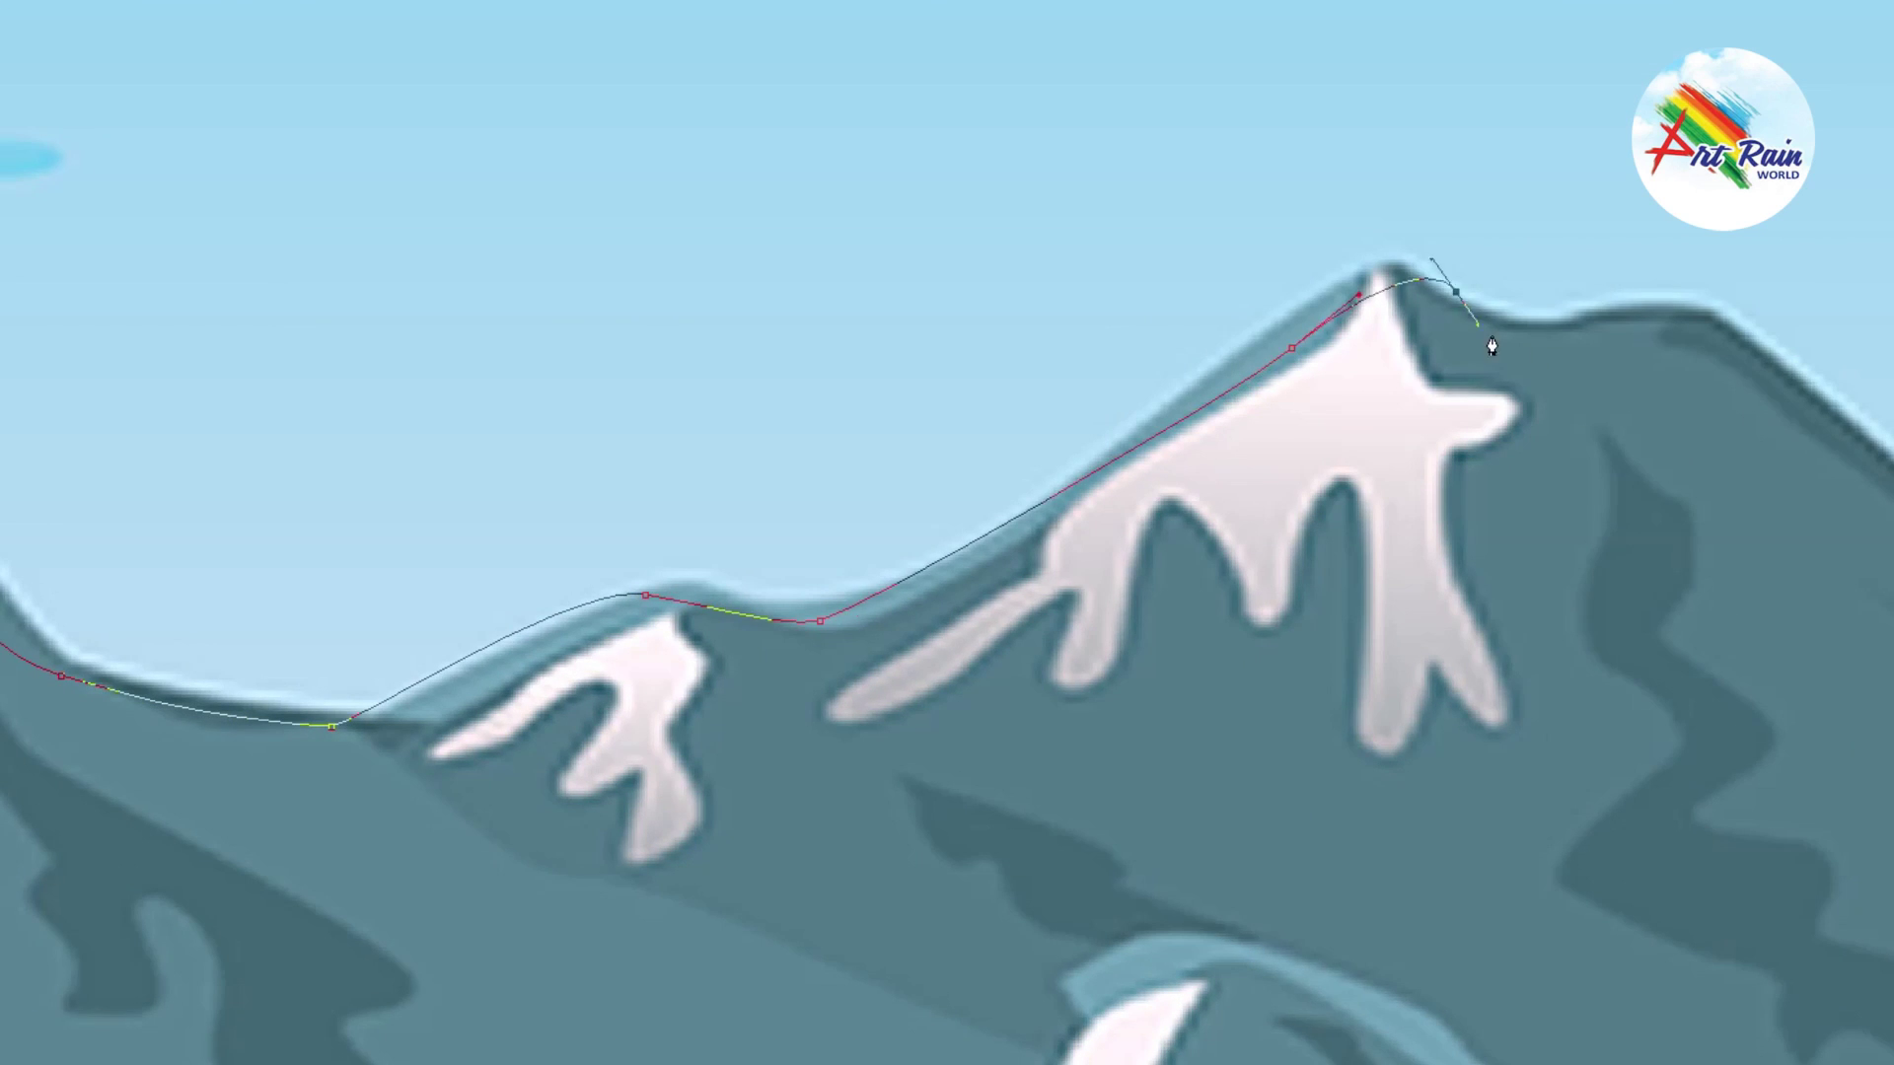
drag(967, 417, 992, 412)
Step: Trace the outline down the right mountain's ridge with a curved point
click(1070, 437)
drag(1369, 674, 1457, 758)
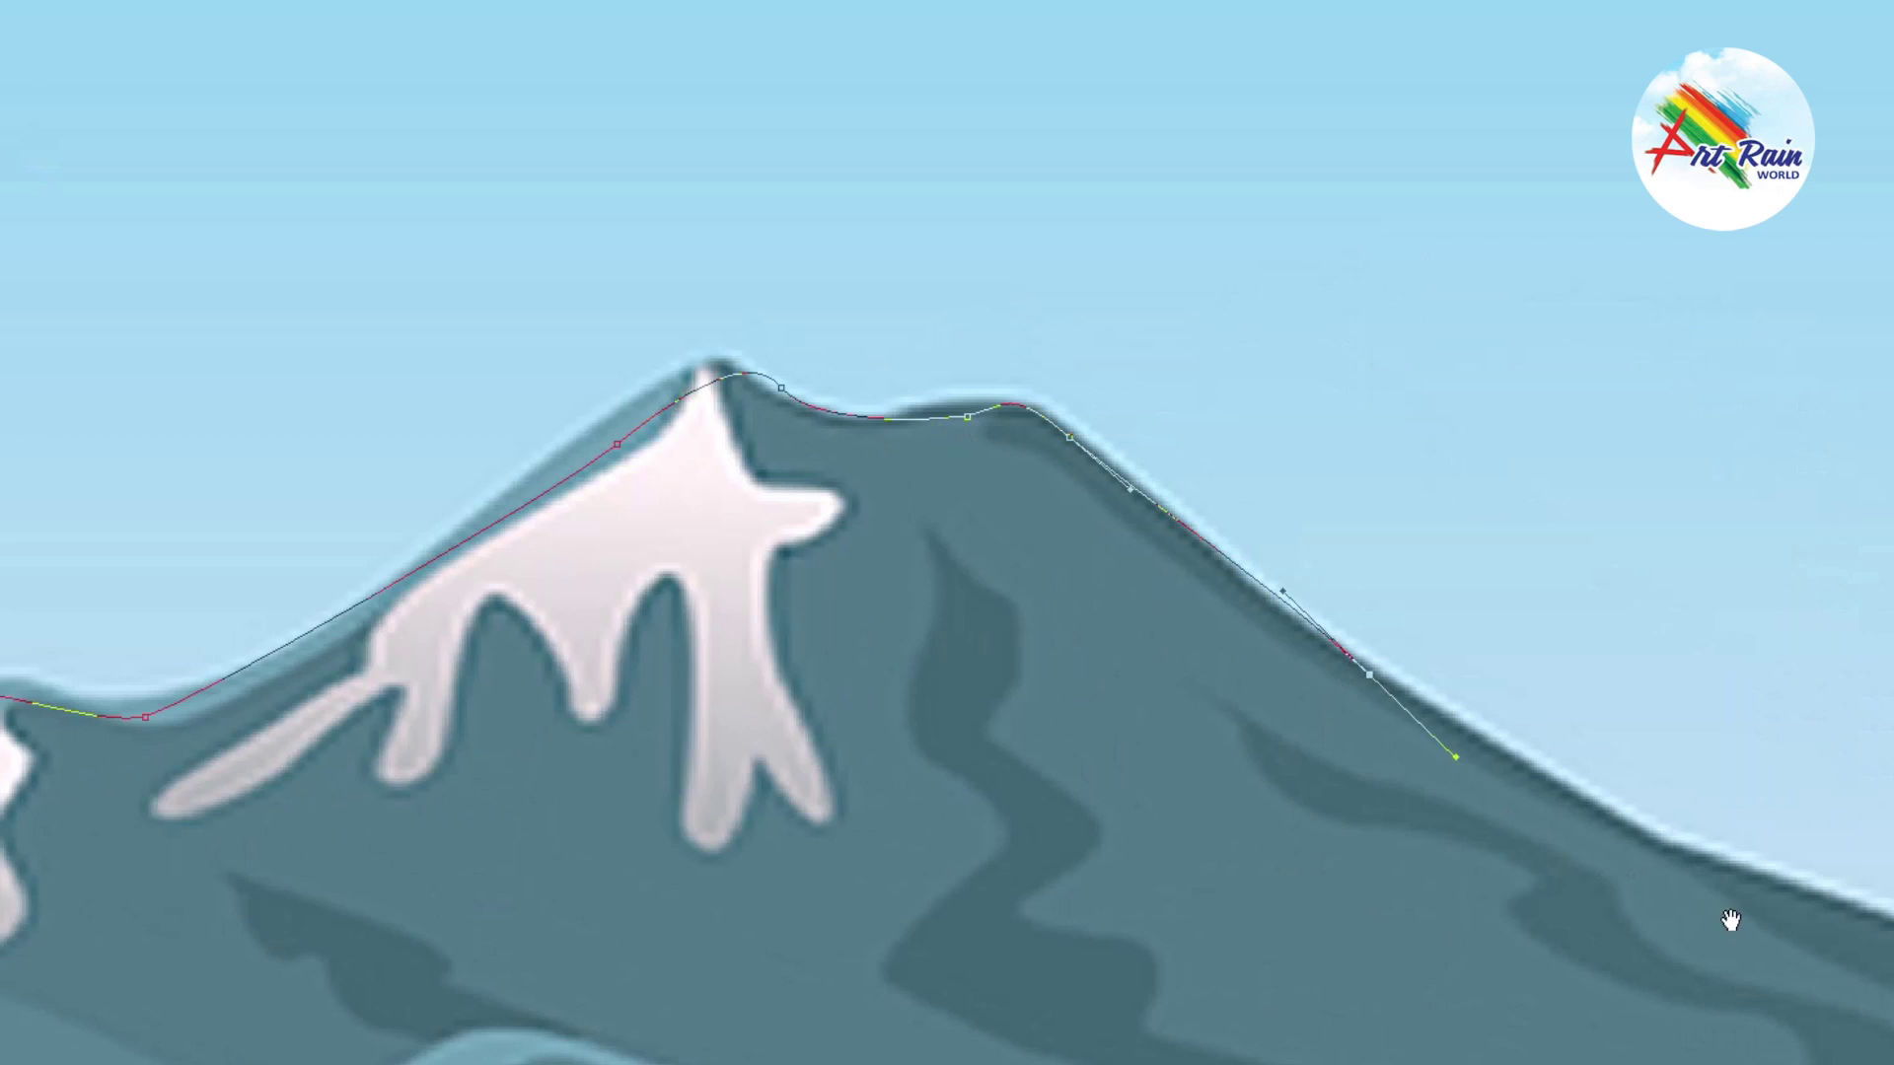
drag(1733, 922, 1496, 519)
click(1425, 431)
drag(1740, 537, 1811, 593)
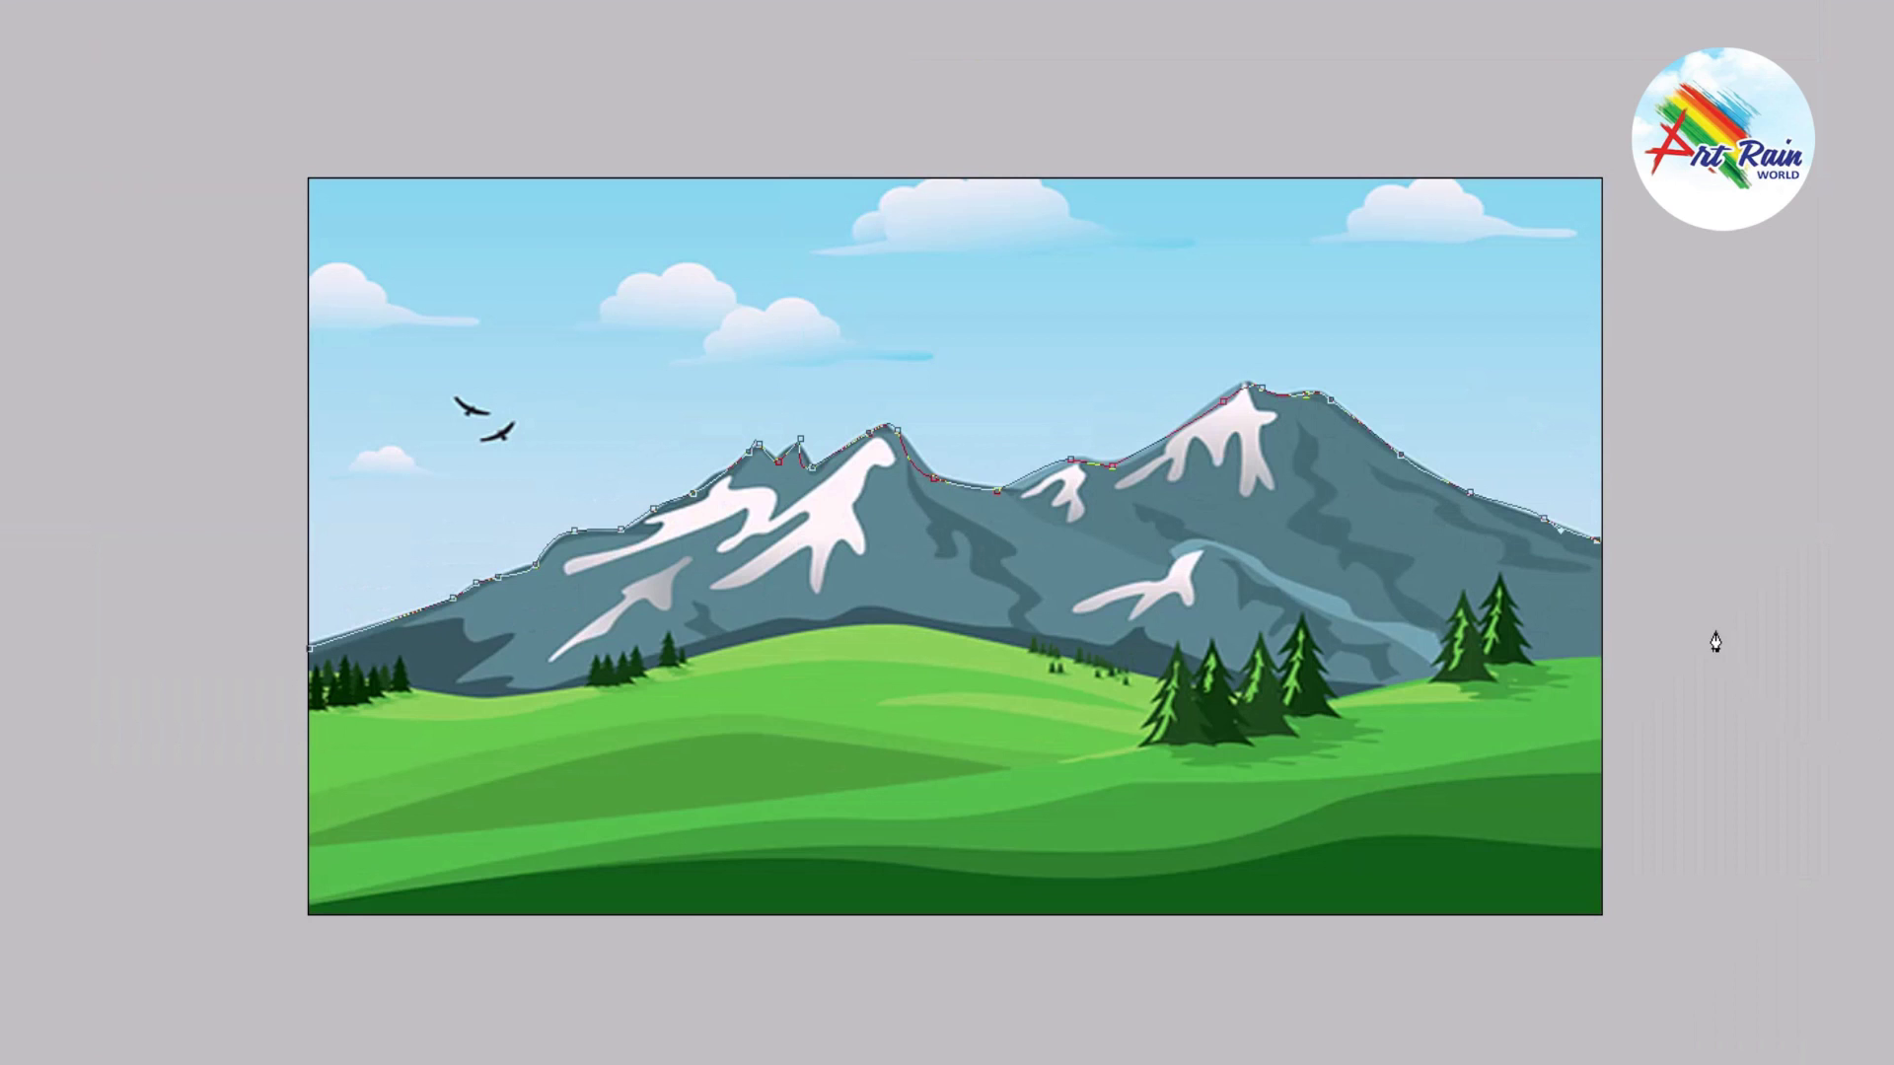
Step: Run the outline back left along the hill line and close it at the start
click(1715, 631)
click(1631, 676)
click(1338, 704)
drag(1197, 708, 1149, 696)
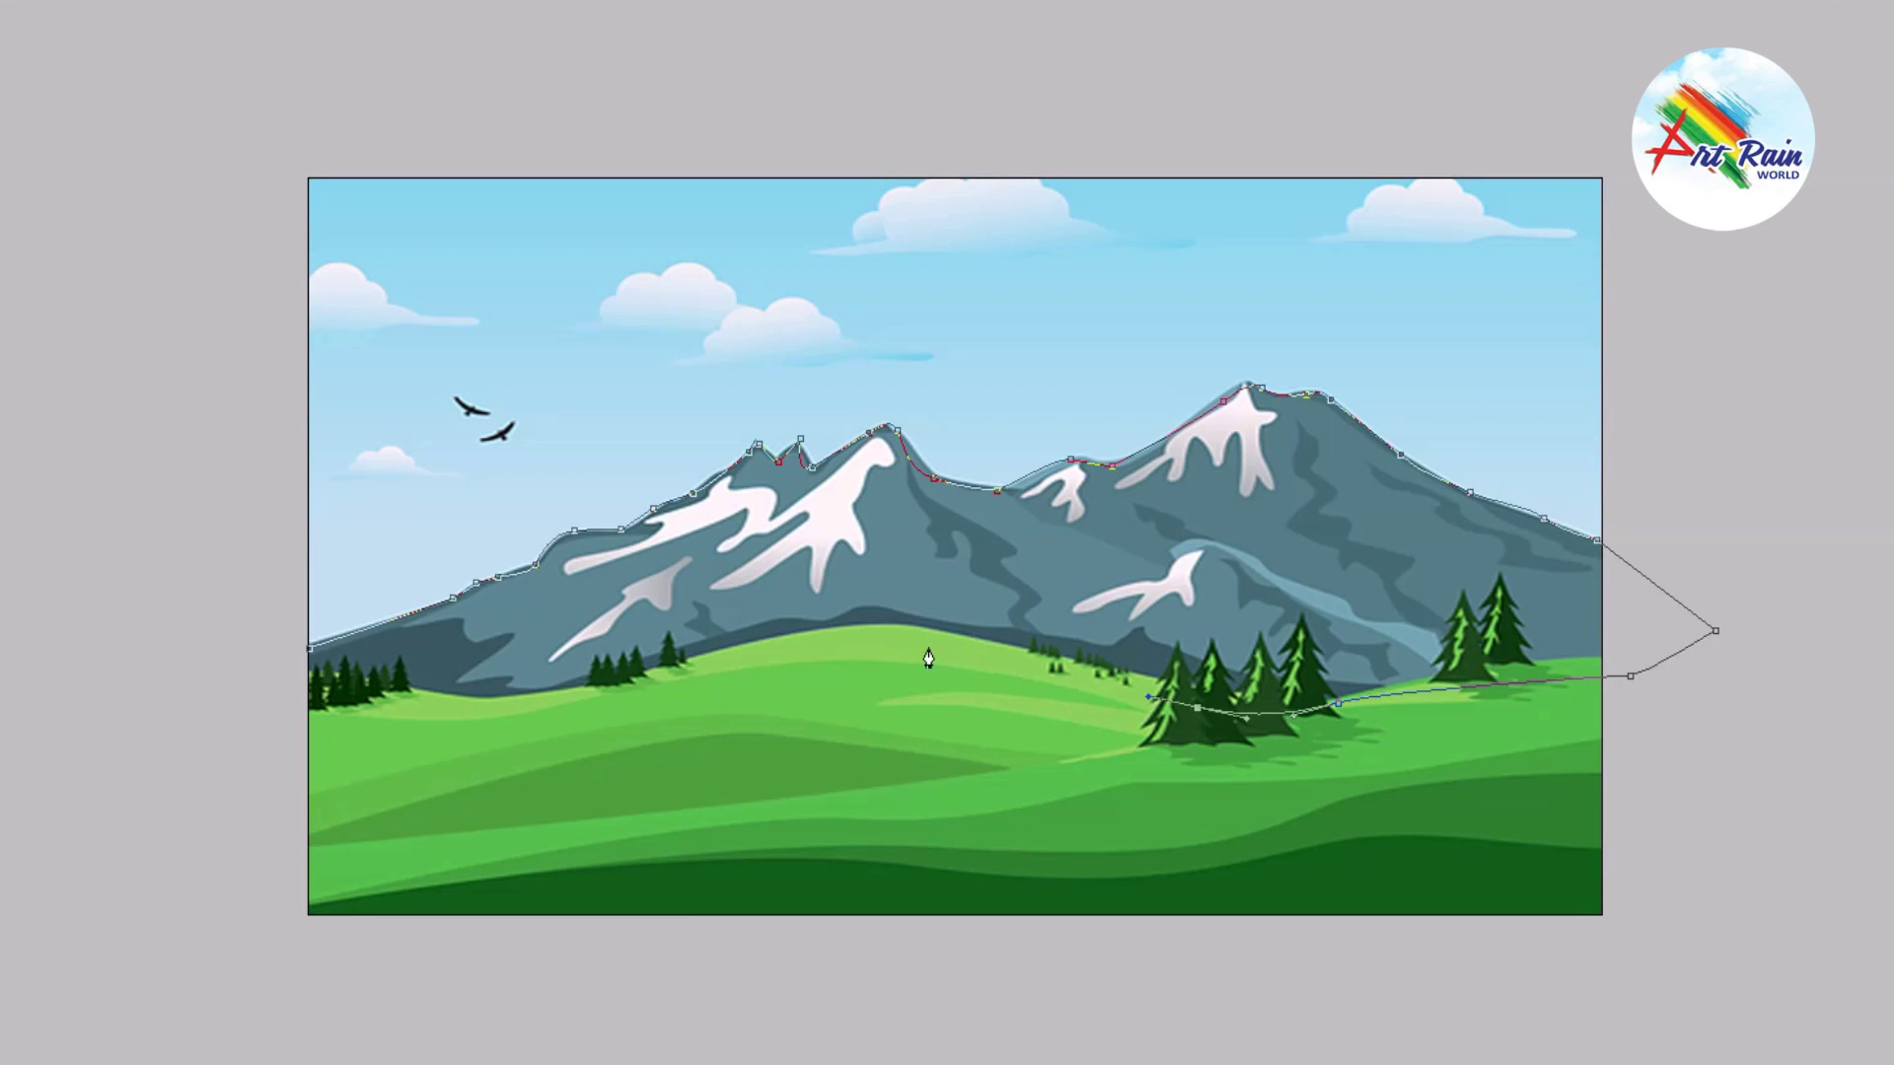
click(841, 625)
click(690, 656)
click(577, 693)
drag(498, 695, 439, 697)
click(296, 708)
click(258, 707)
click(309, 653)
Step: Fill the mountain path's selection with dark slate, deselect, and switch to Layer 11
key(ctrl+Return)
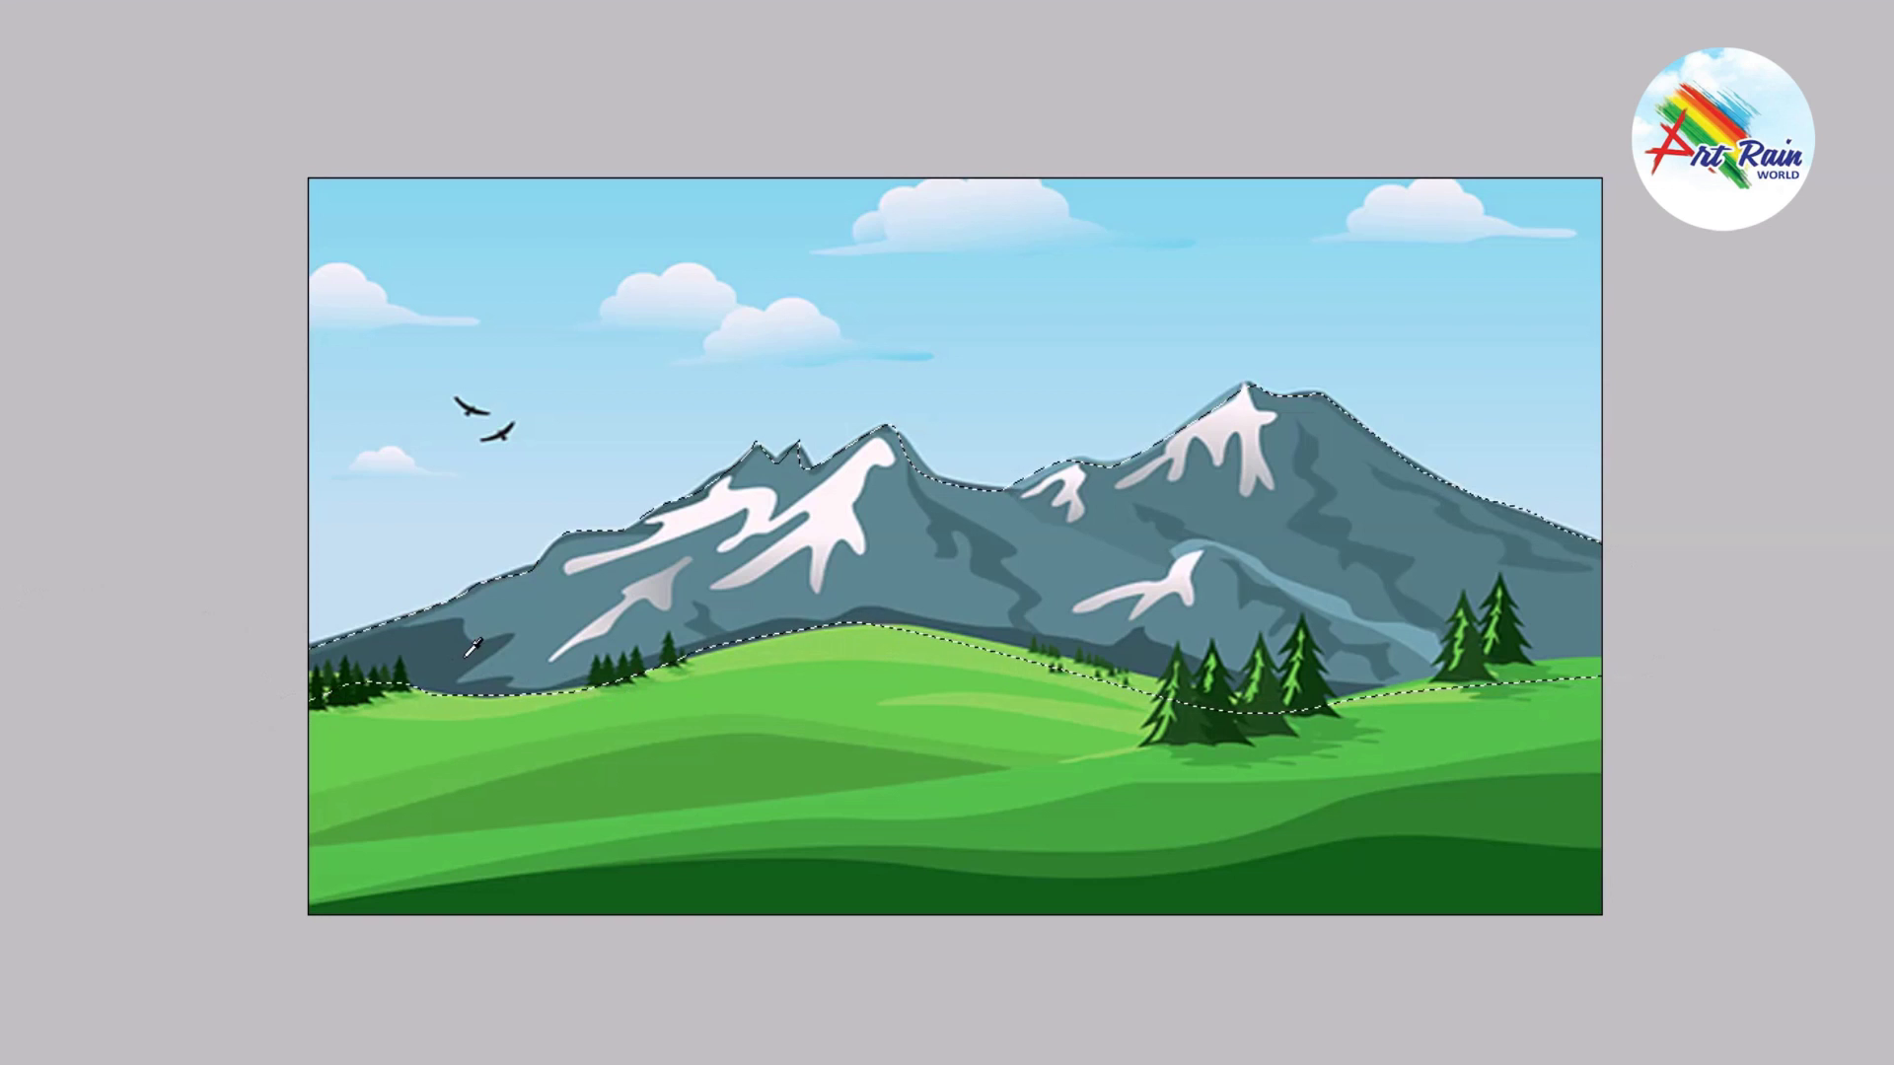
key(alt+BackSpace)
key(ctrl+d)
right_click(1287, 626)
click(1317, 640)
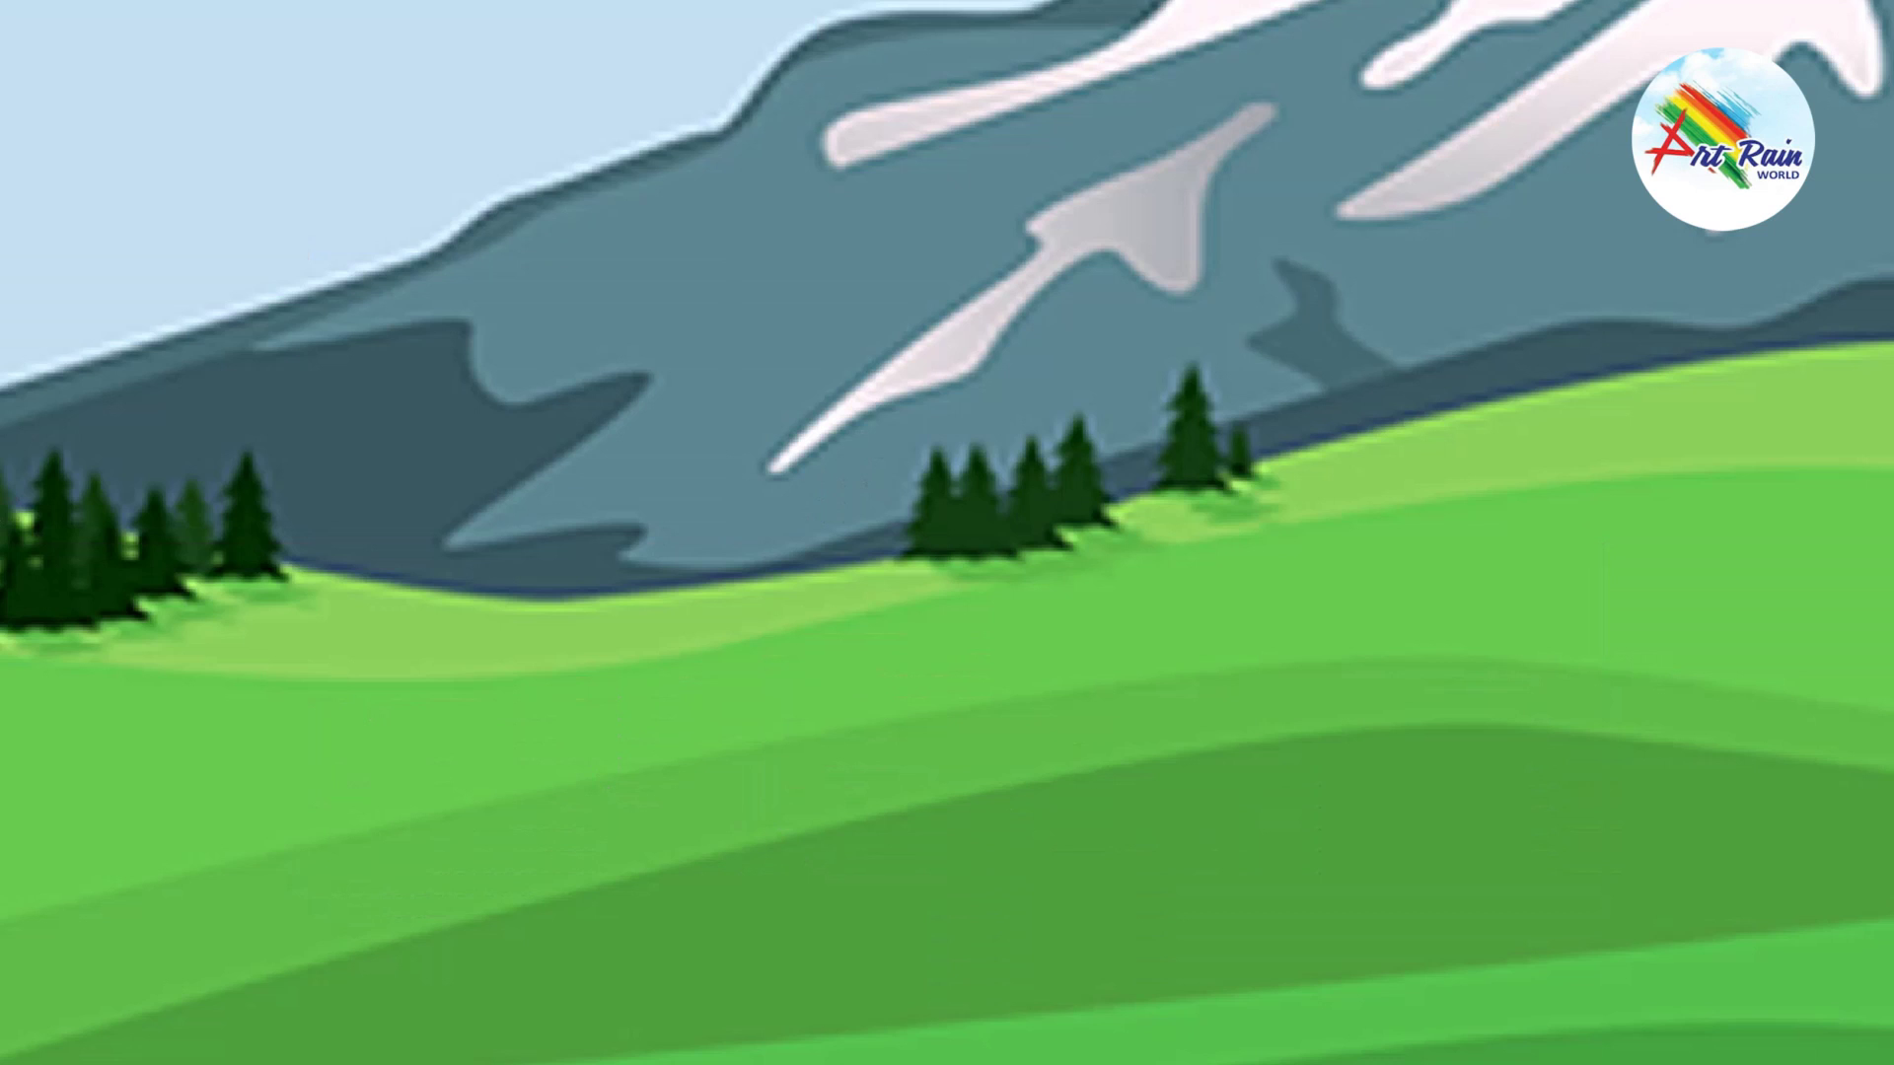
Step: Start a curved path along the near hill's crest up to the hilltop
click(202, 535)
drag(368, 586, 457, 604)
drag(712, 600, 797, 570)
key(ctrl+z)
drag(491, 589, 533, 589)
scroll(944, 568, right, 5)
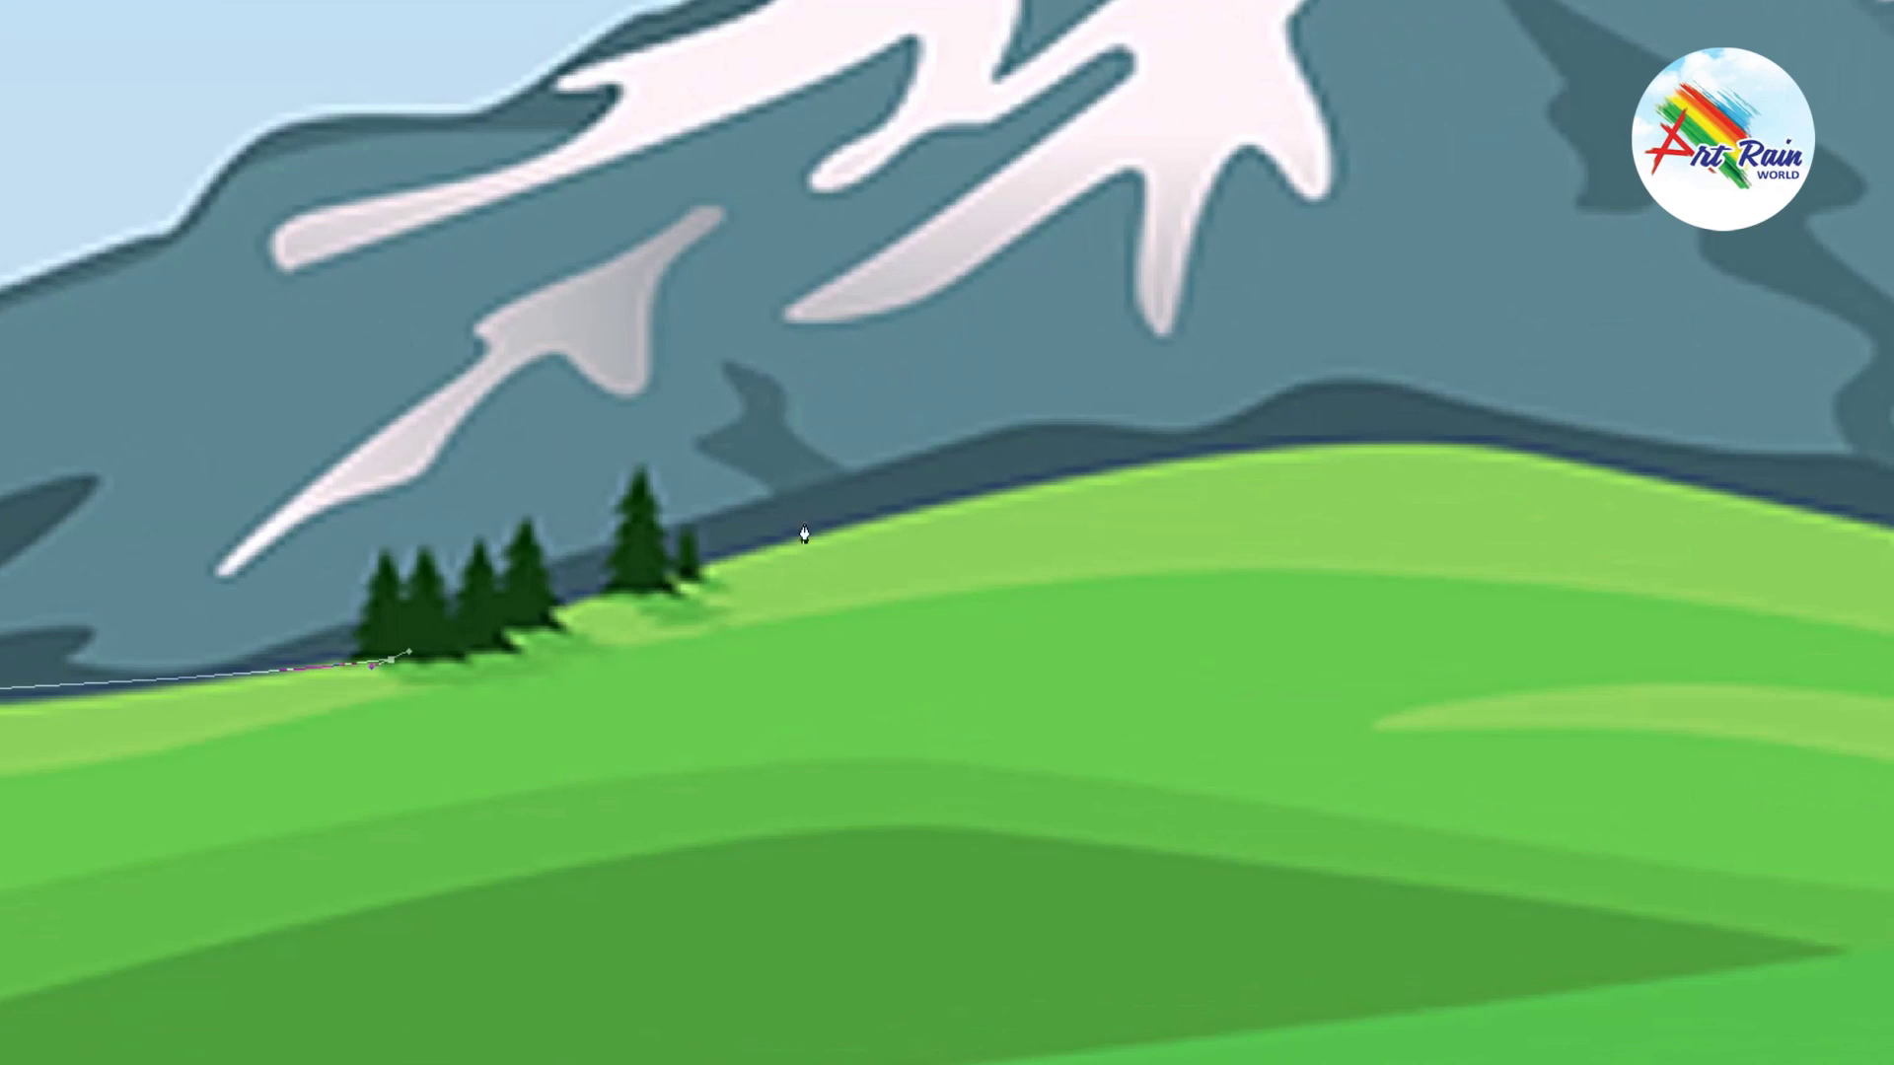
drag(1369, 449, 1496, 459)
drag(1590, 519, 719, 478)
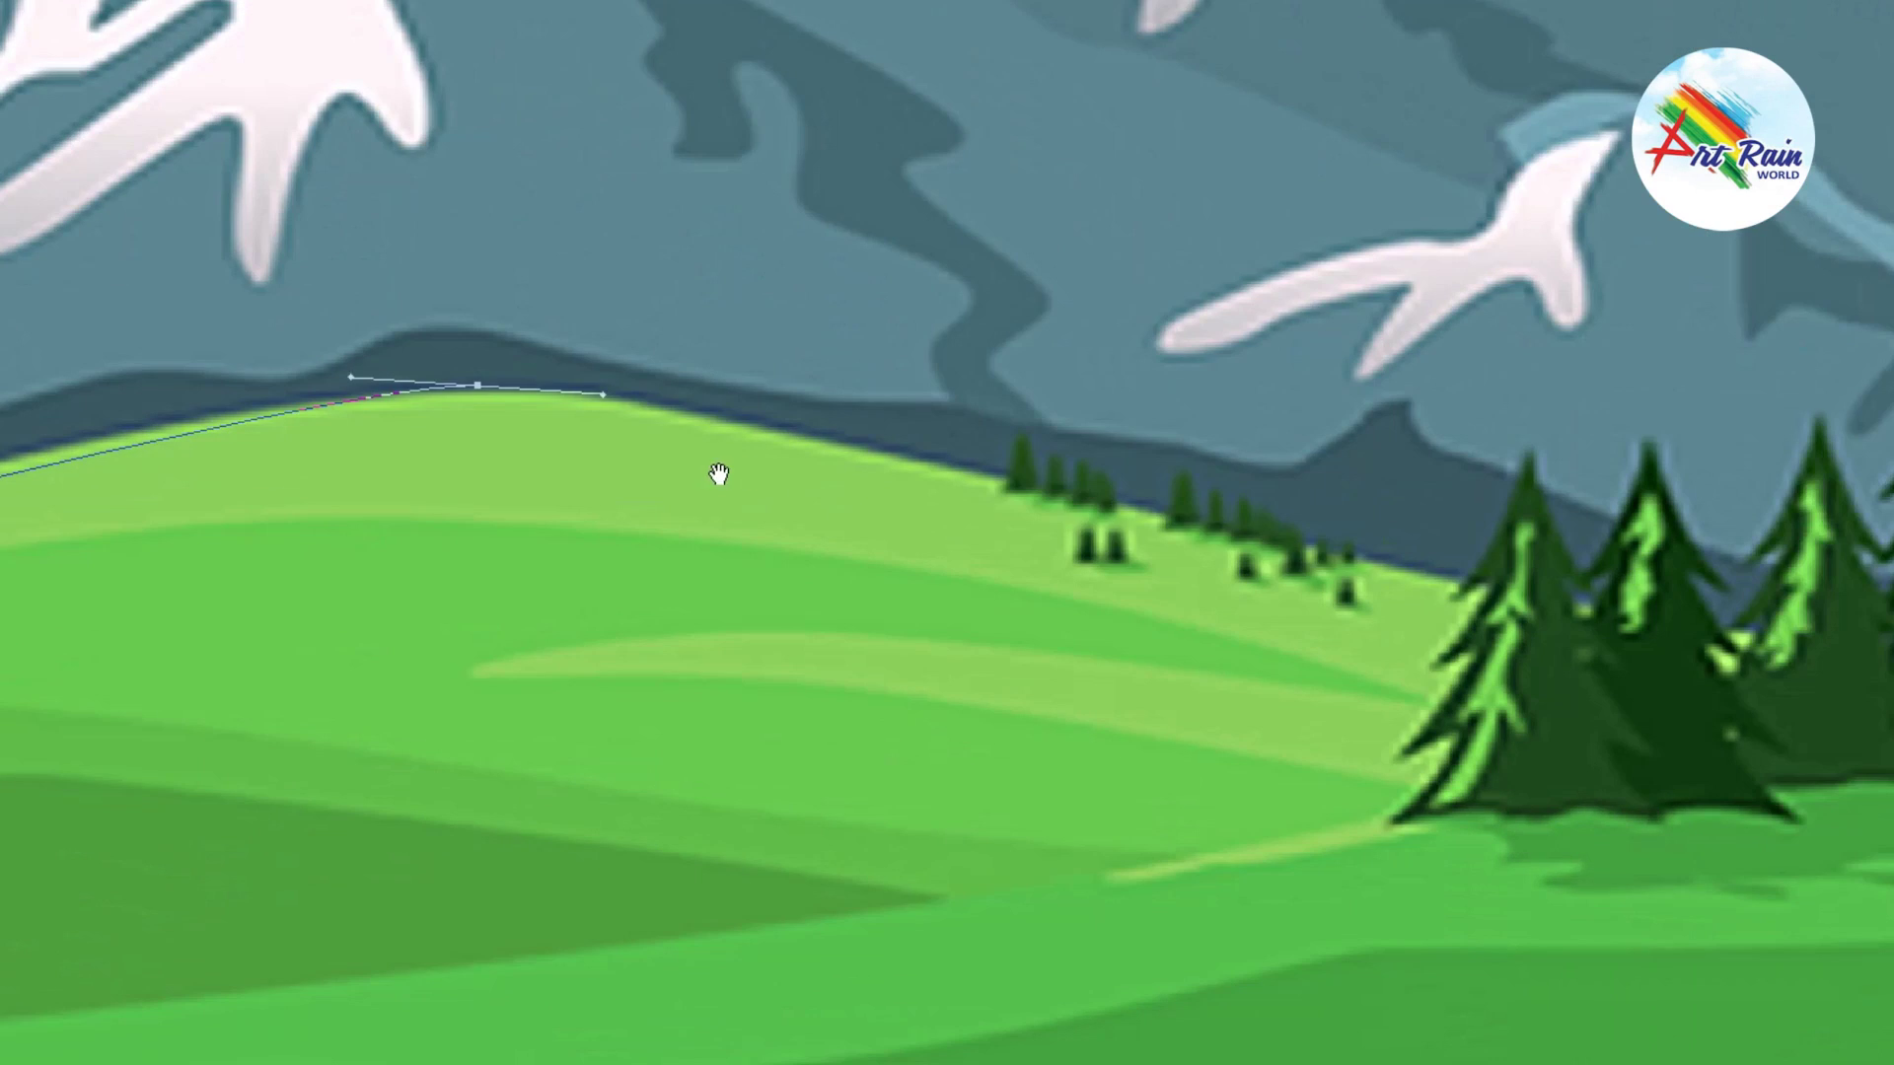
Step: Continue the hill path behind the pine trees and extend it to the right
click(1144, 510)
click(1560, 607)
drag(1559, 606, 523, 523)
drag(749, 546, 982, 556)
drag(1169, 517, 1199, 513)
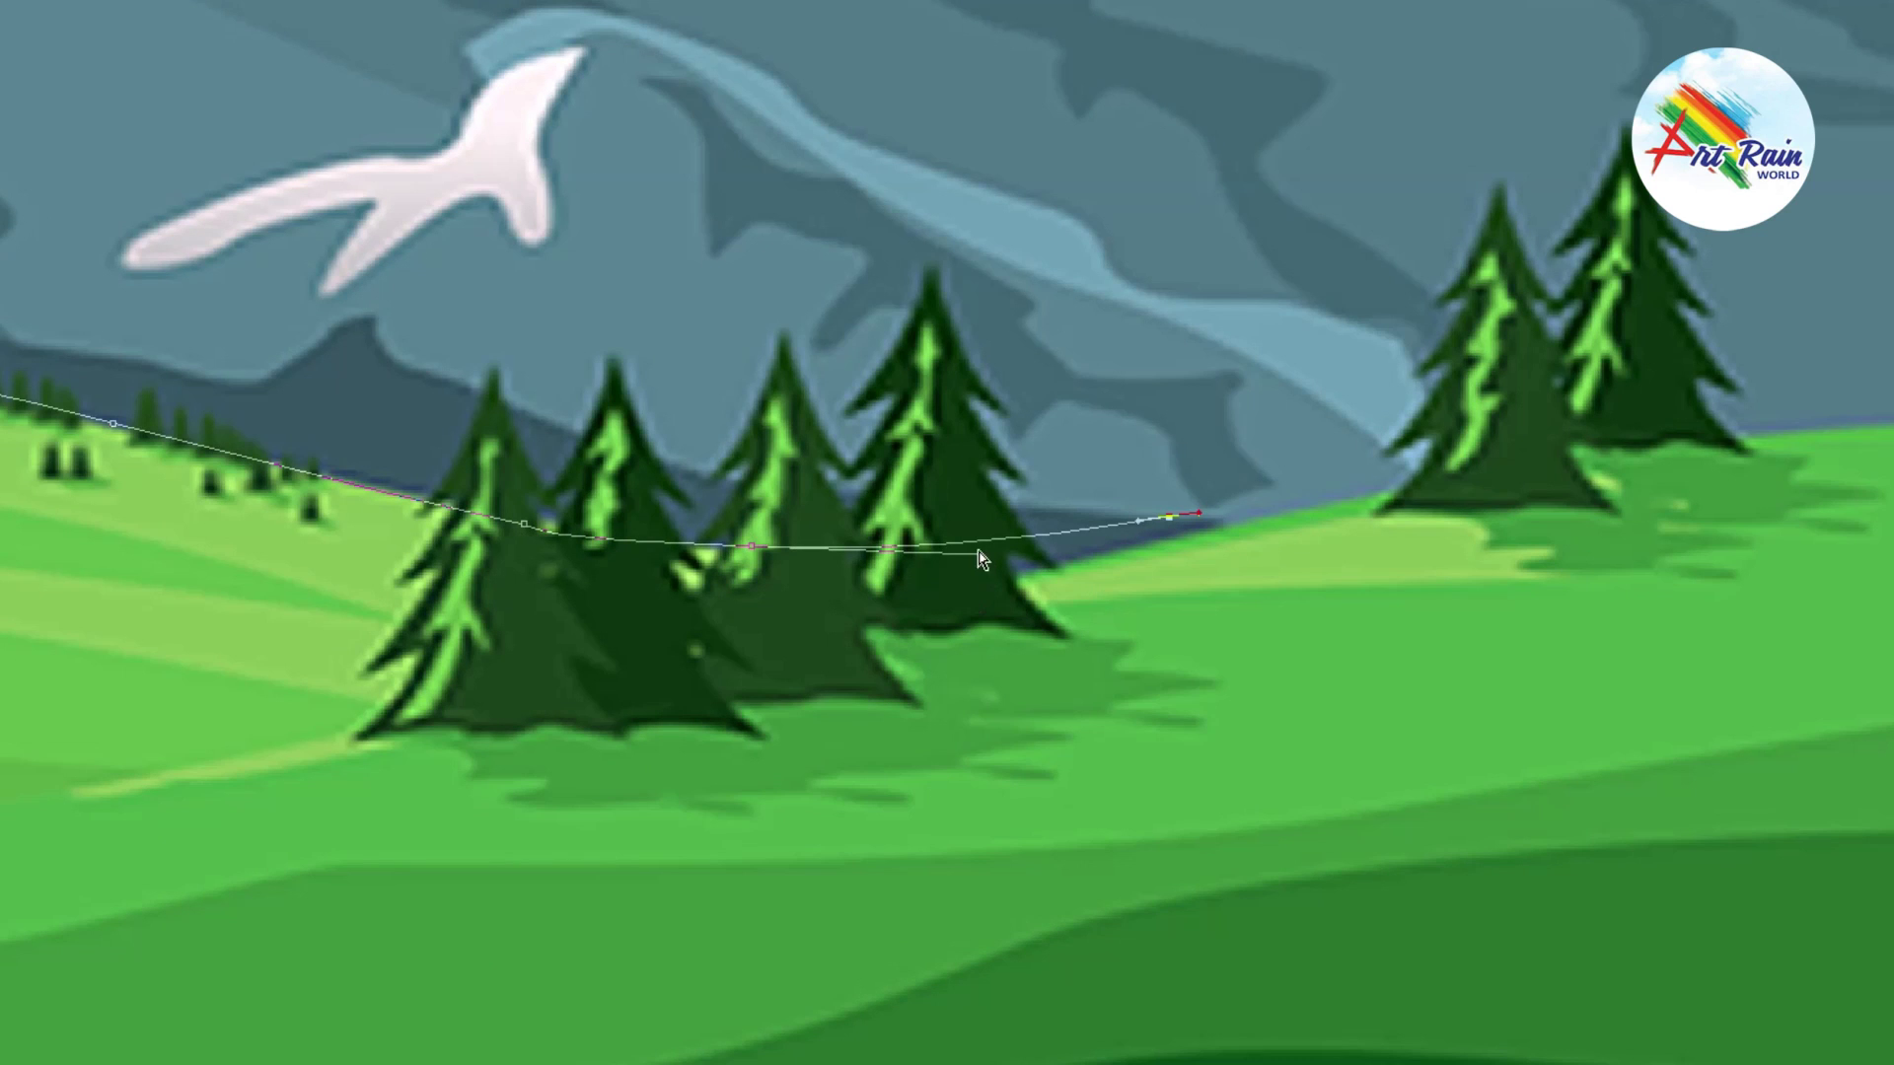
drag(989, 565, 1077, 615)
scroll(356, 626, up, 3)
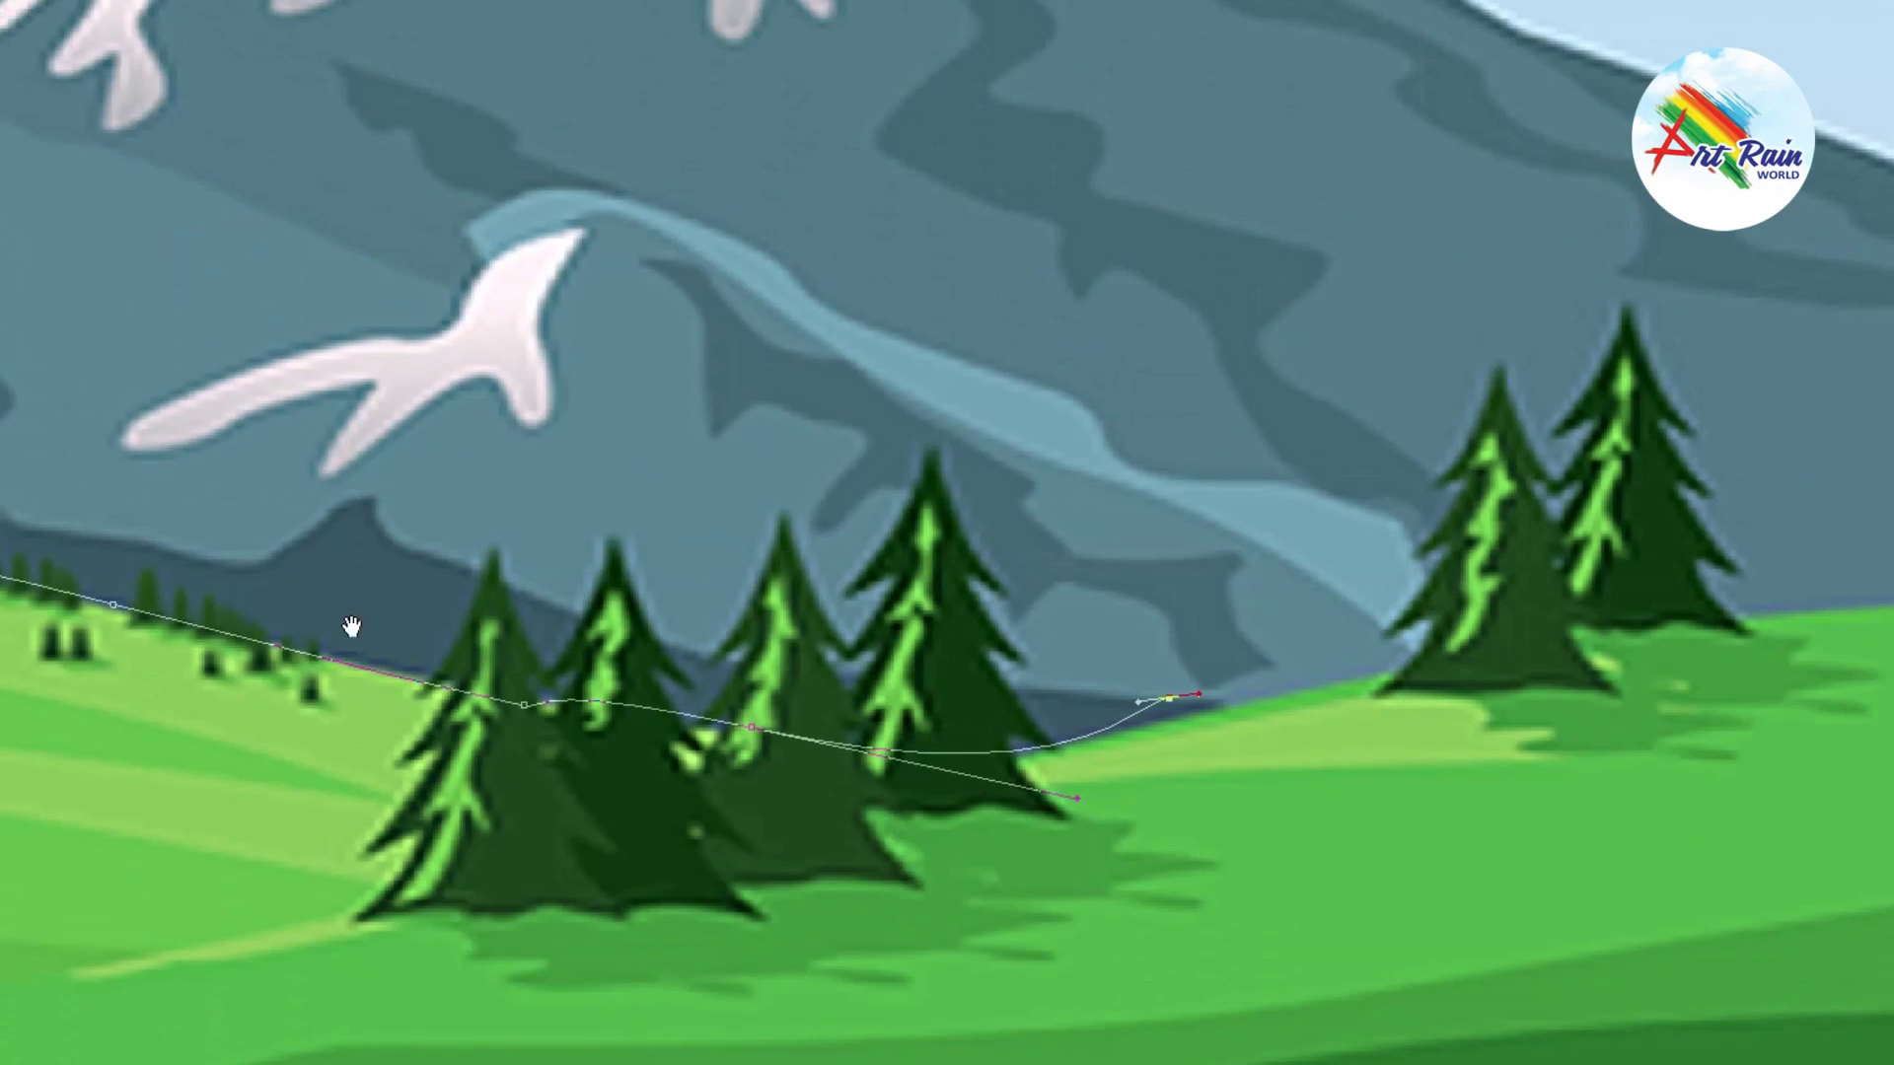
click(1646, 638)
click(1850, 610)
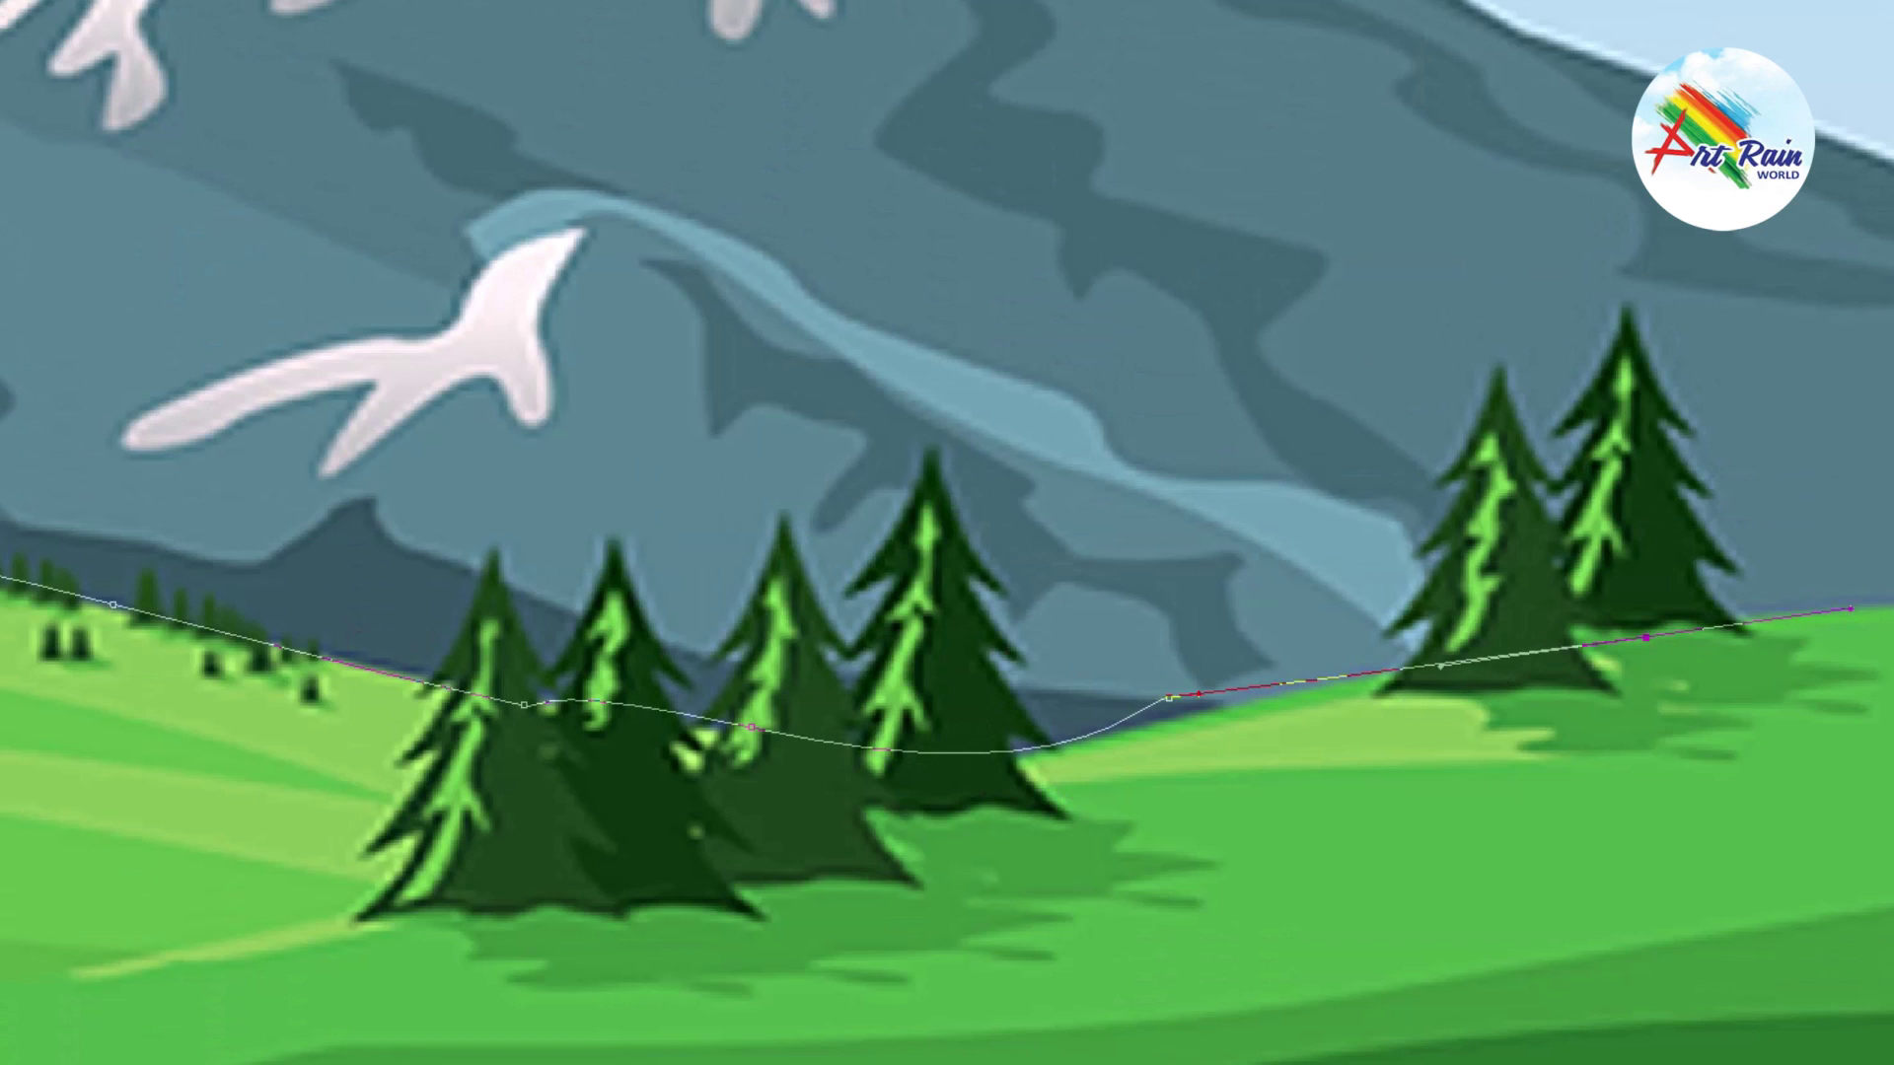
mouse_move(1171, 704)
mouse_down()
mouse_move(1294, 696)
mouse_move(1331, 672)
mouse_up()
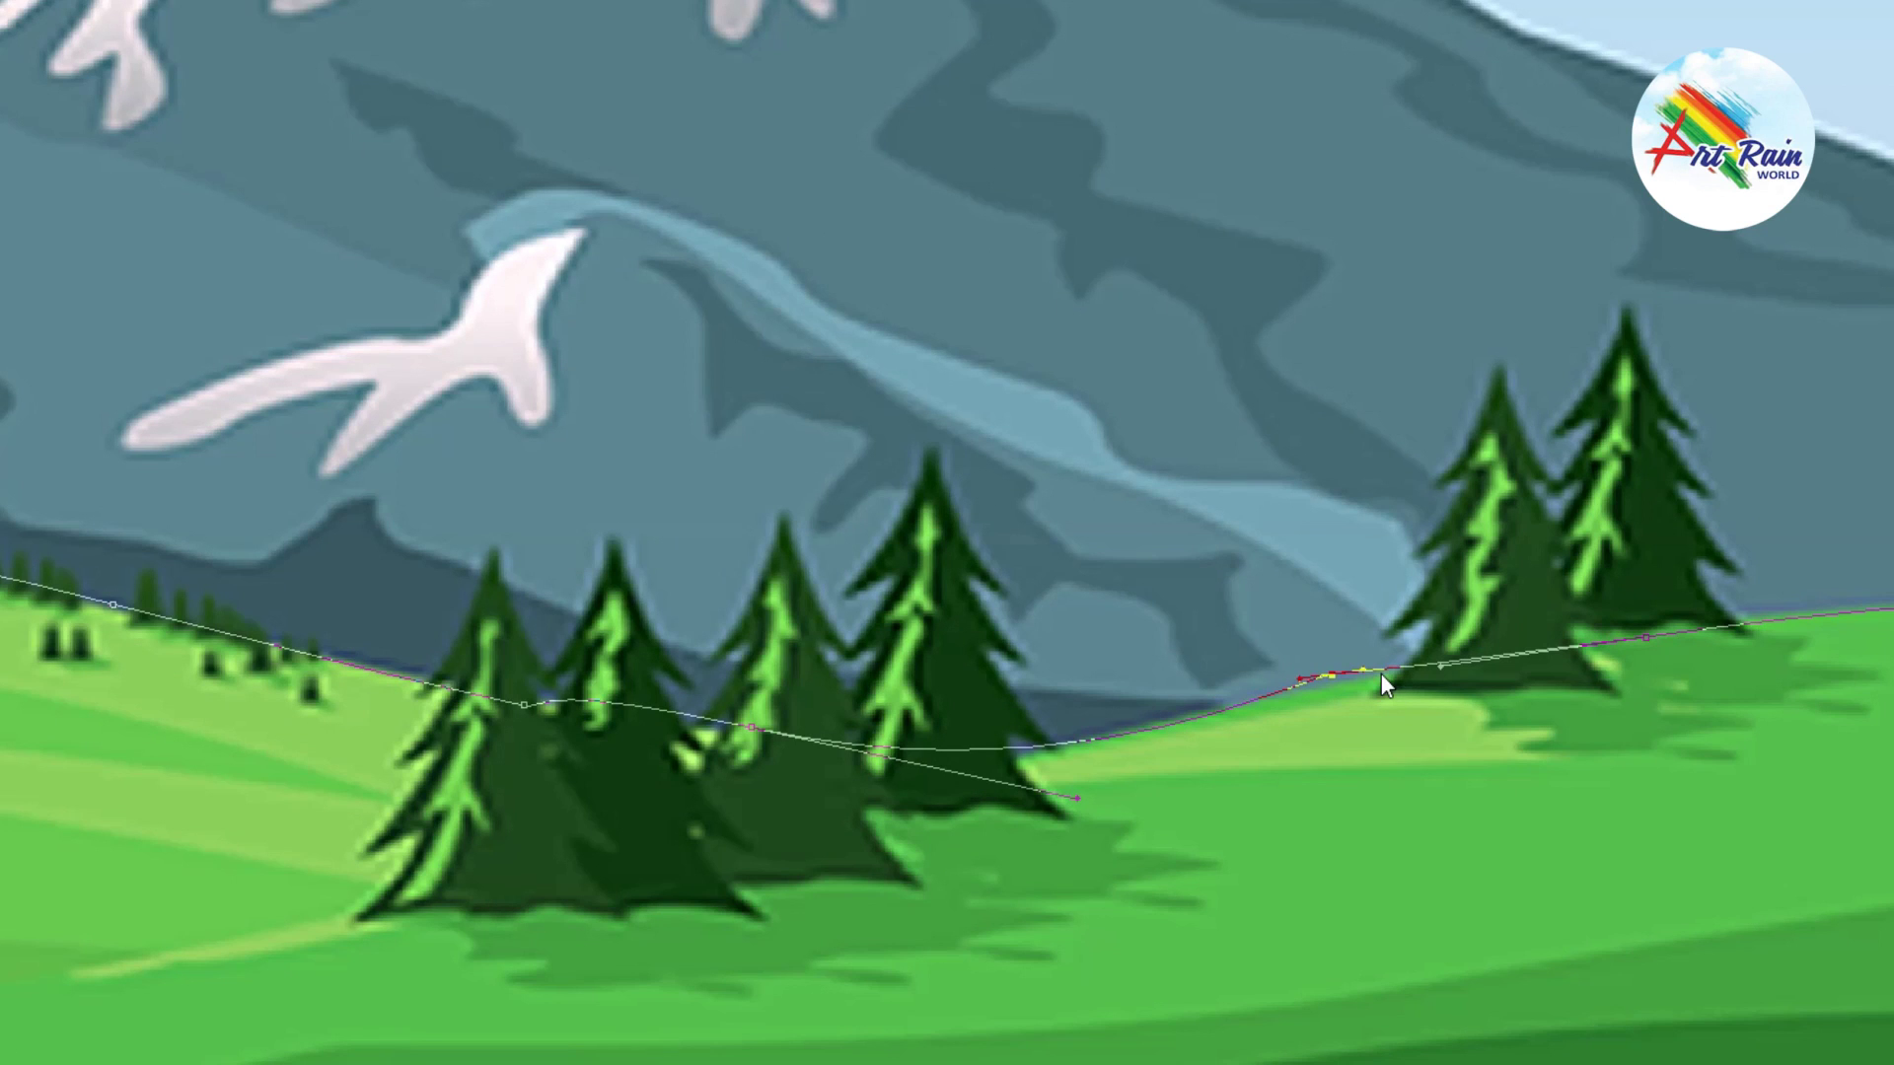
Step: Undo a stray segment, zoom out, and close the hill outline past the right edge
click(189, 12)
key(ctrl+z)
key(ctrl+0)
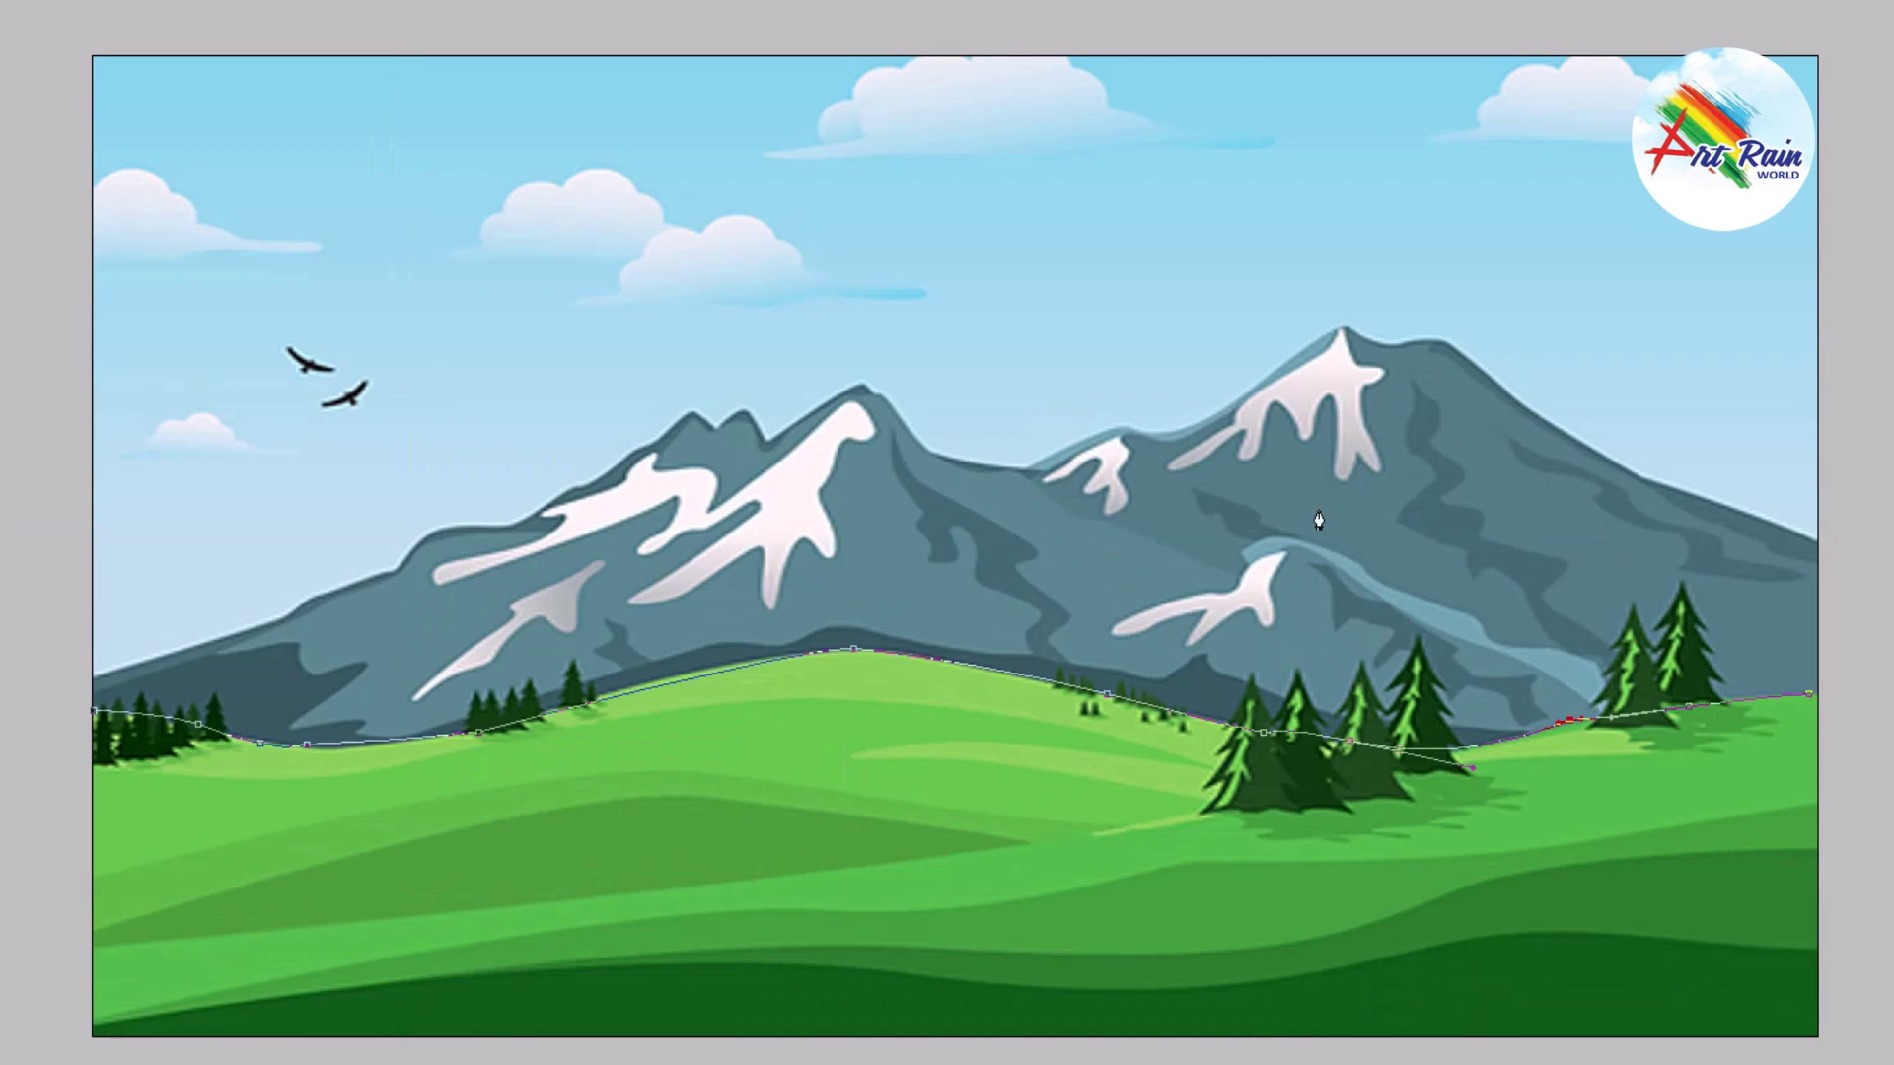
drag(1858, 695, 1887, 932)
click(92, 719)
Step: Select the hill outline and fill it with sampled light green
key(ctrl+Return)
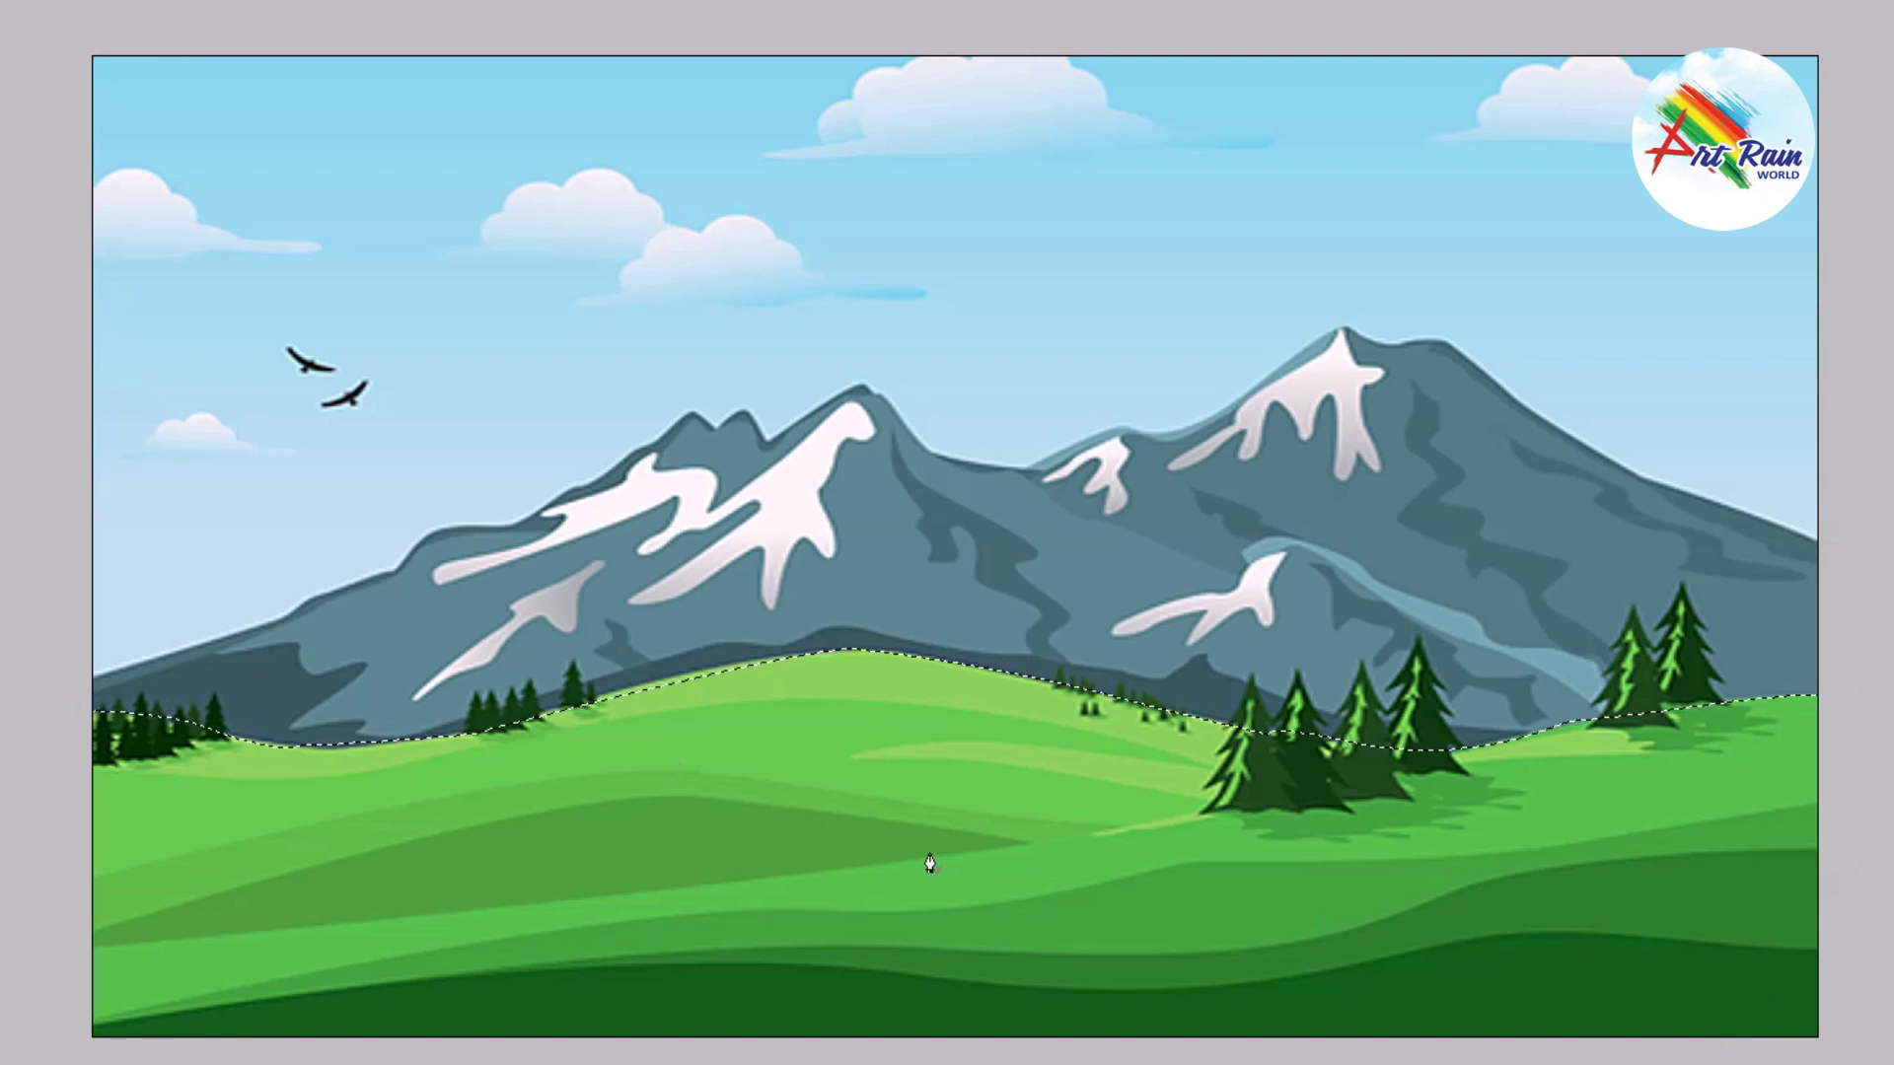
click(928, 675)
key(alt+BackSpace)
key(ctrl+d)
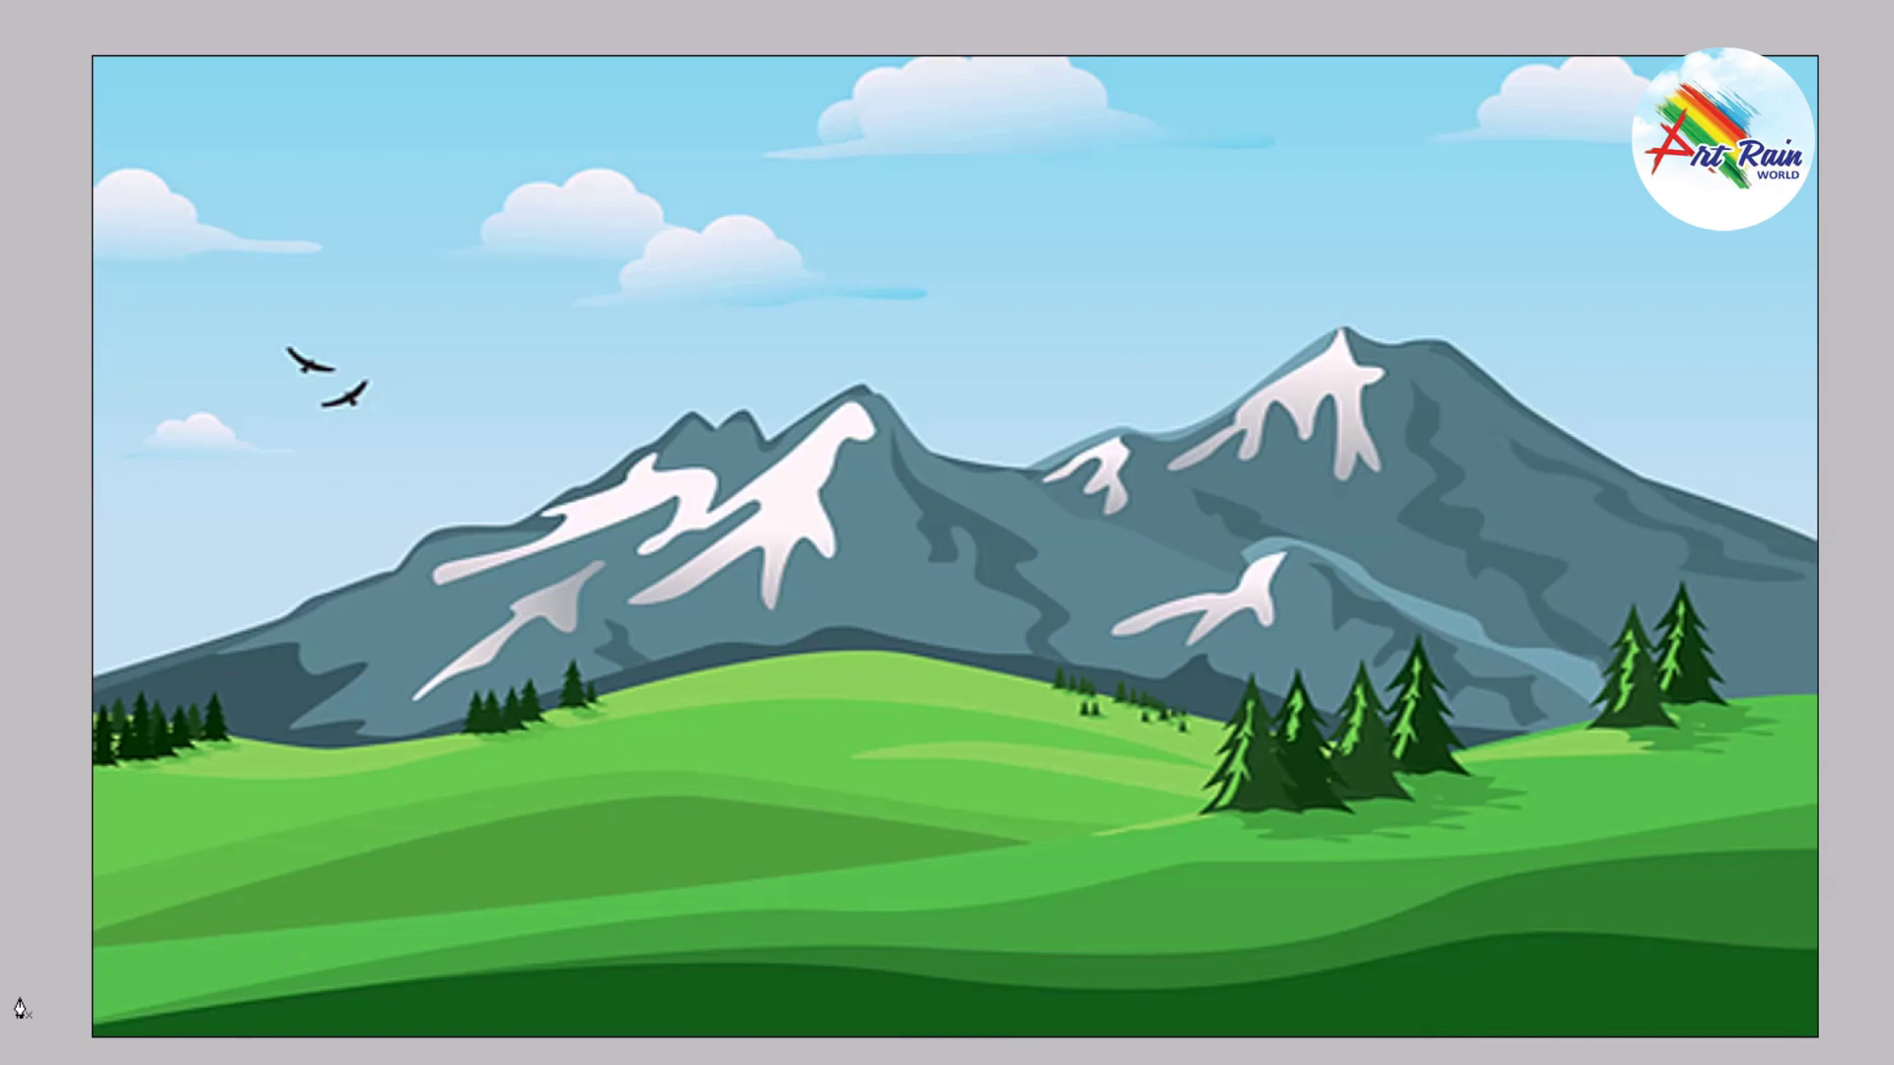
Step: Trace a gently wavy path along the foreground hill, carrying it past the right edge
drag(733, 960, 799, 977)
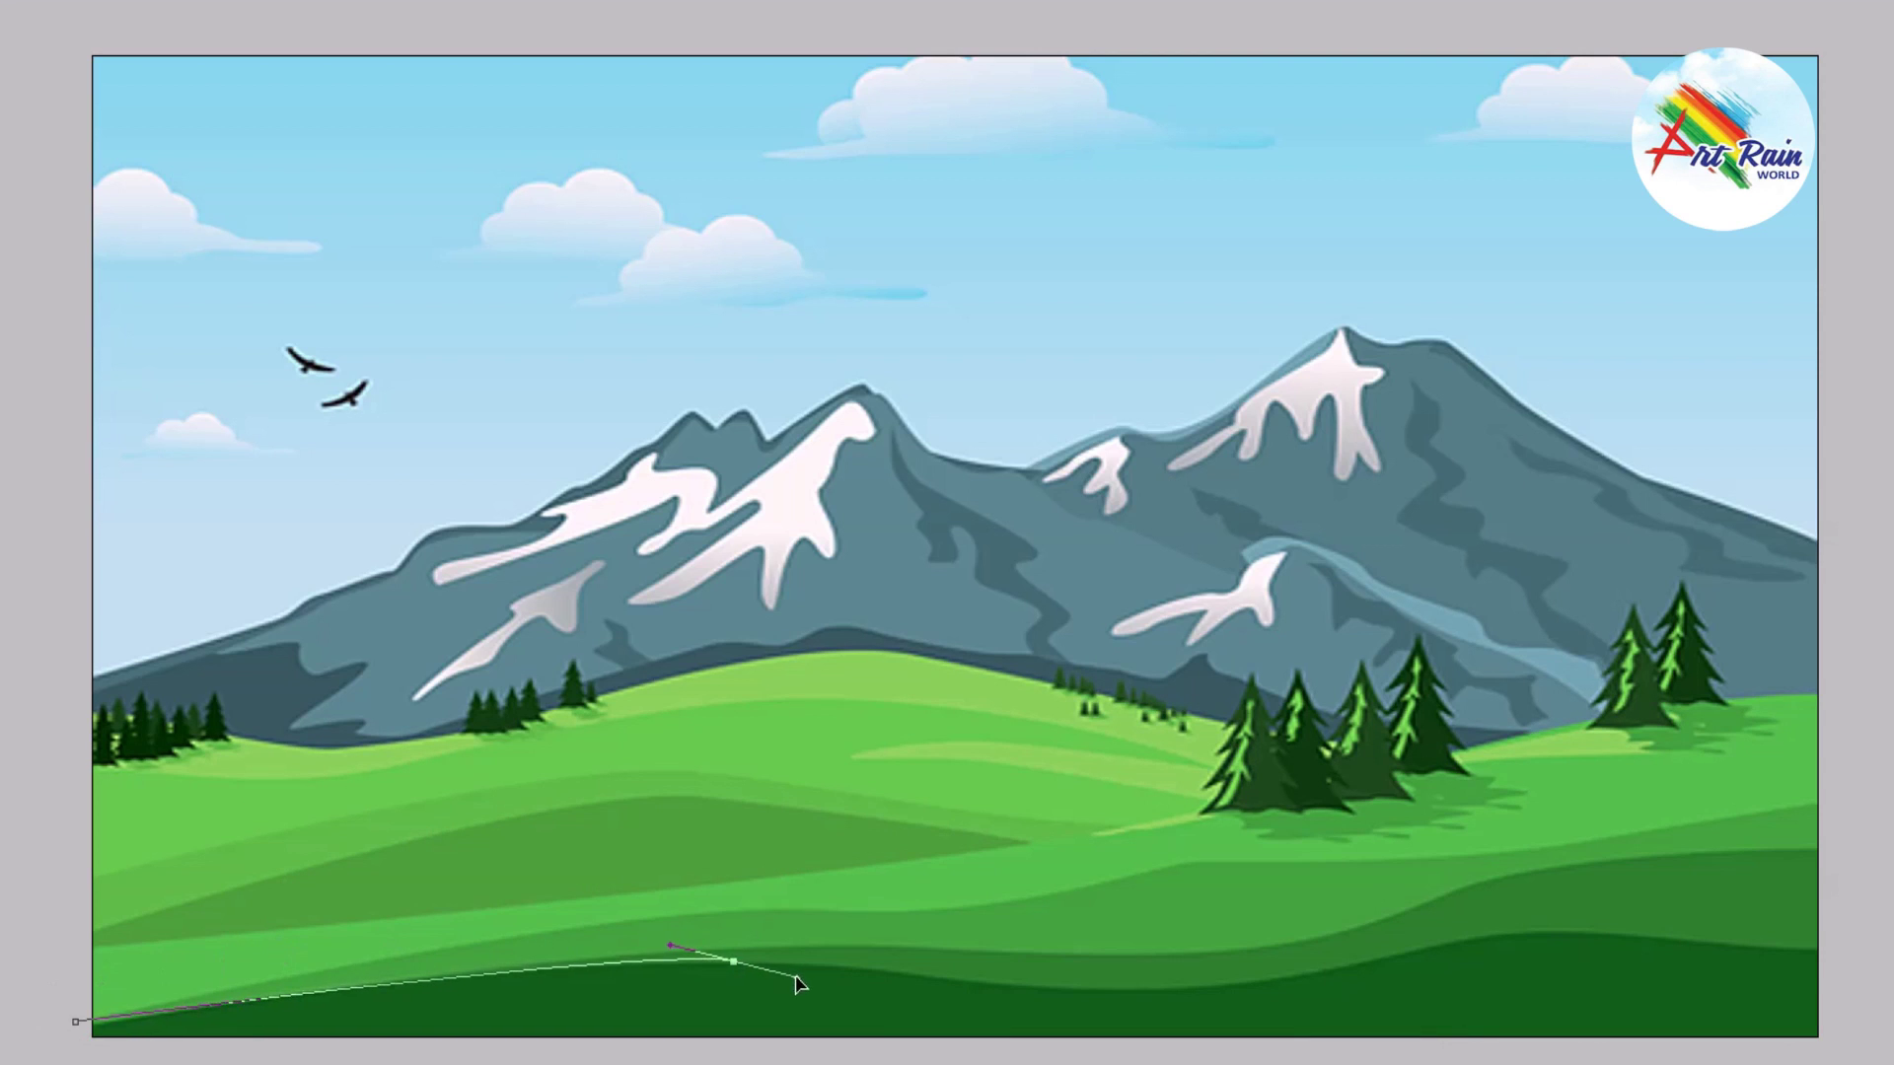
drag(1234, 992, 1323, 983)
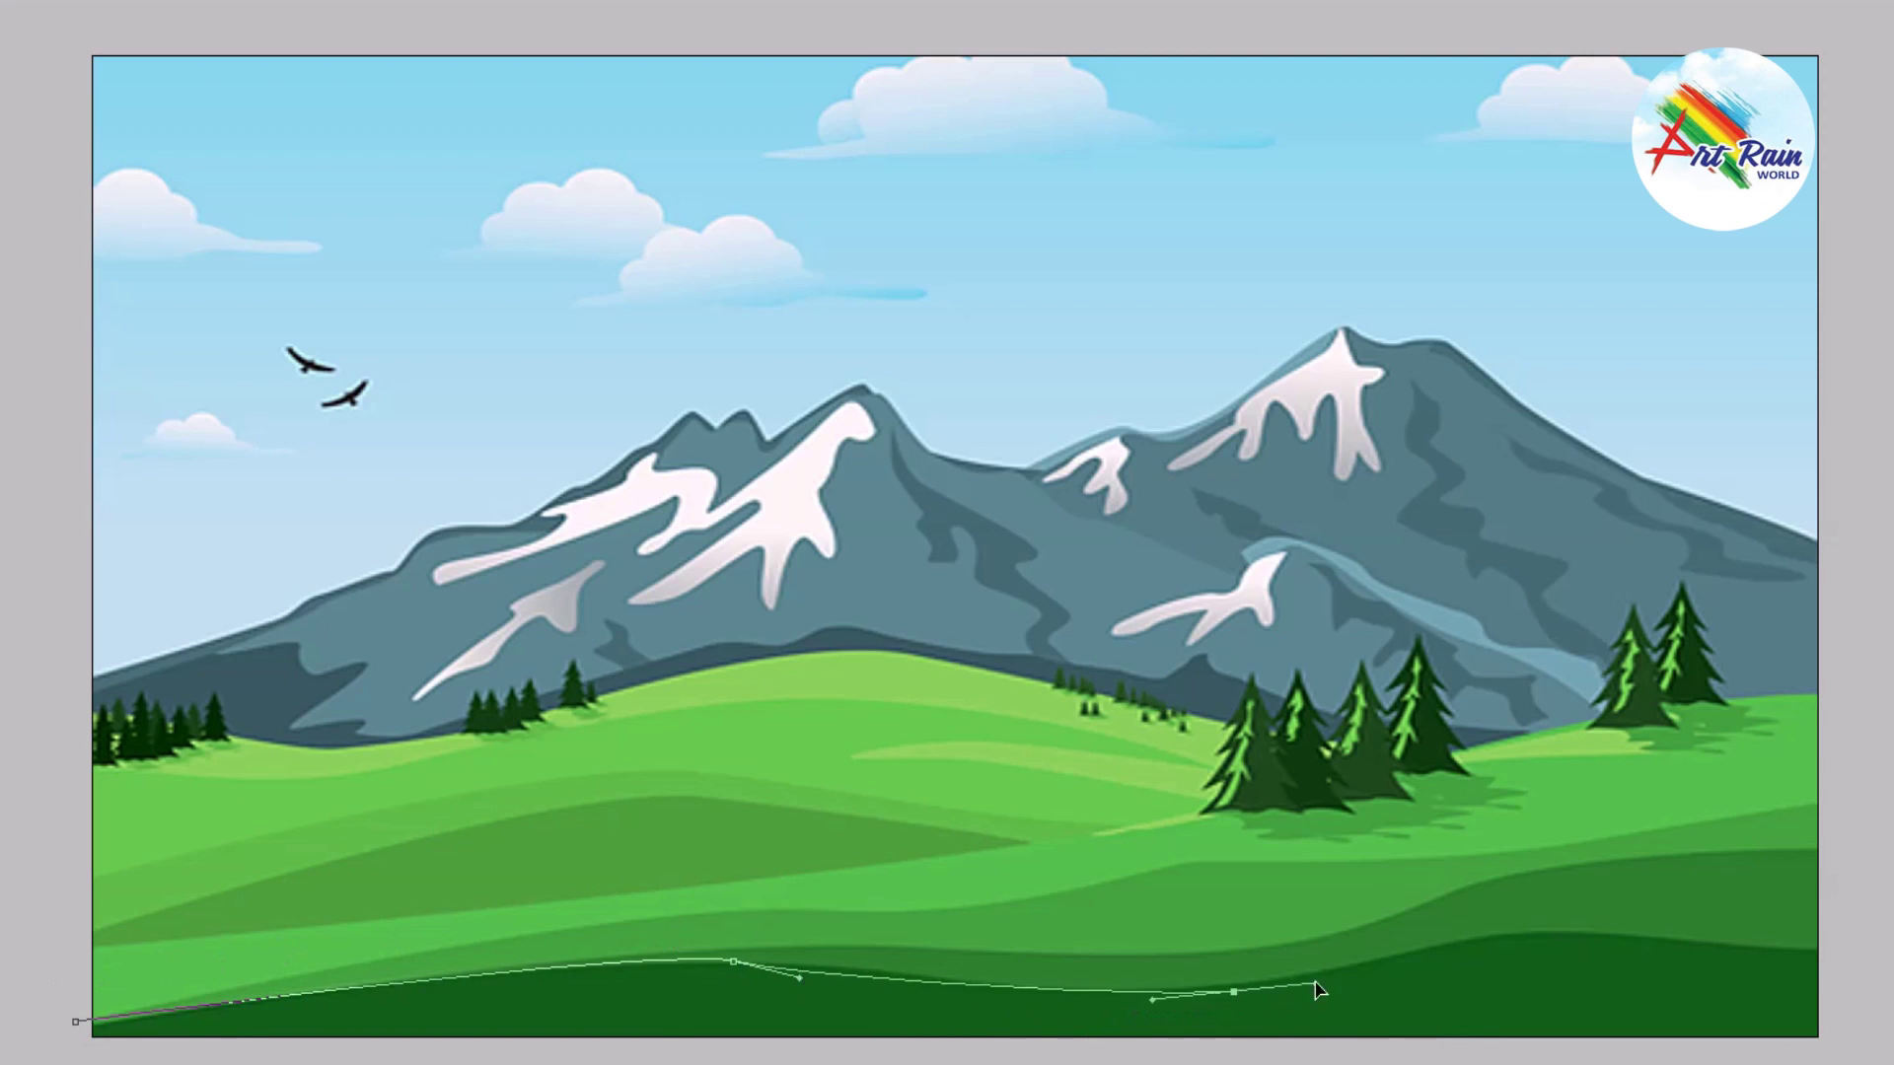
drag(1518, 939, 1588, 943)
click(1656, 939)
click(1812, 950)
drag(1888, 950, 1890, 1055)
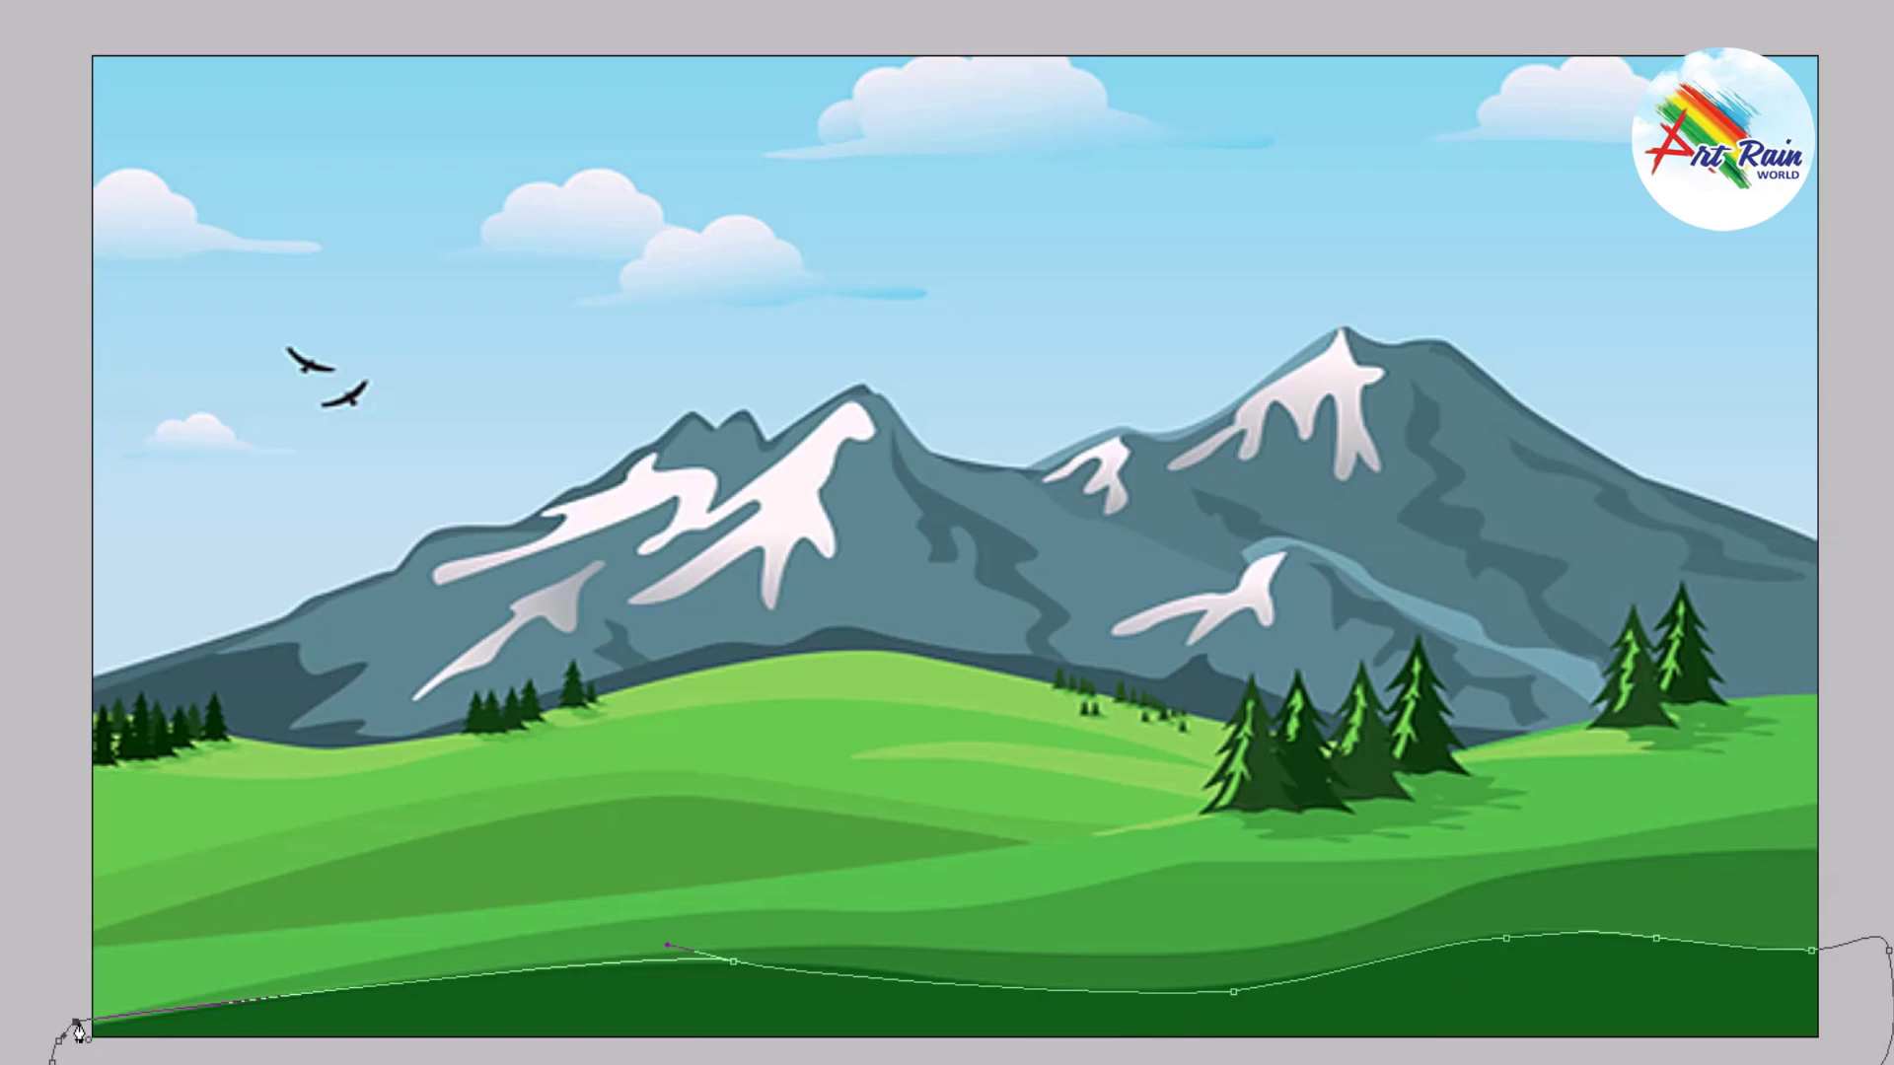
Step: Reshape the path's curves, load it as a selection, then deselect
click(1016, 987)
drag(799, 978, 896, 982)
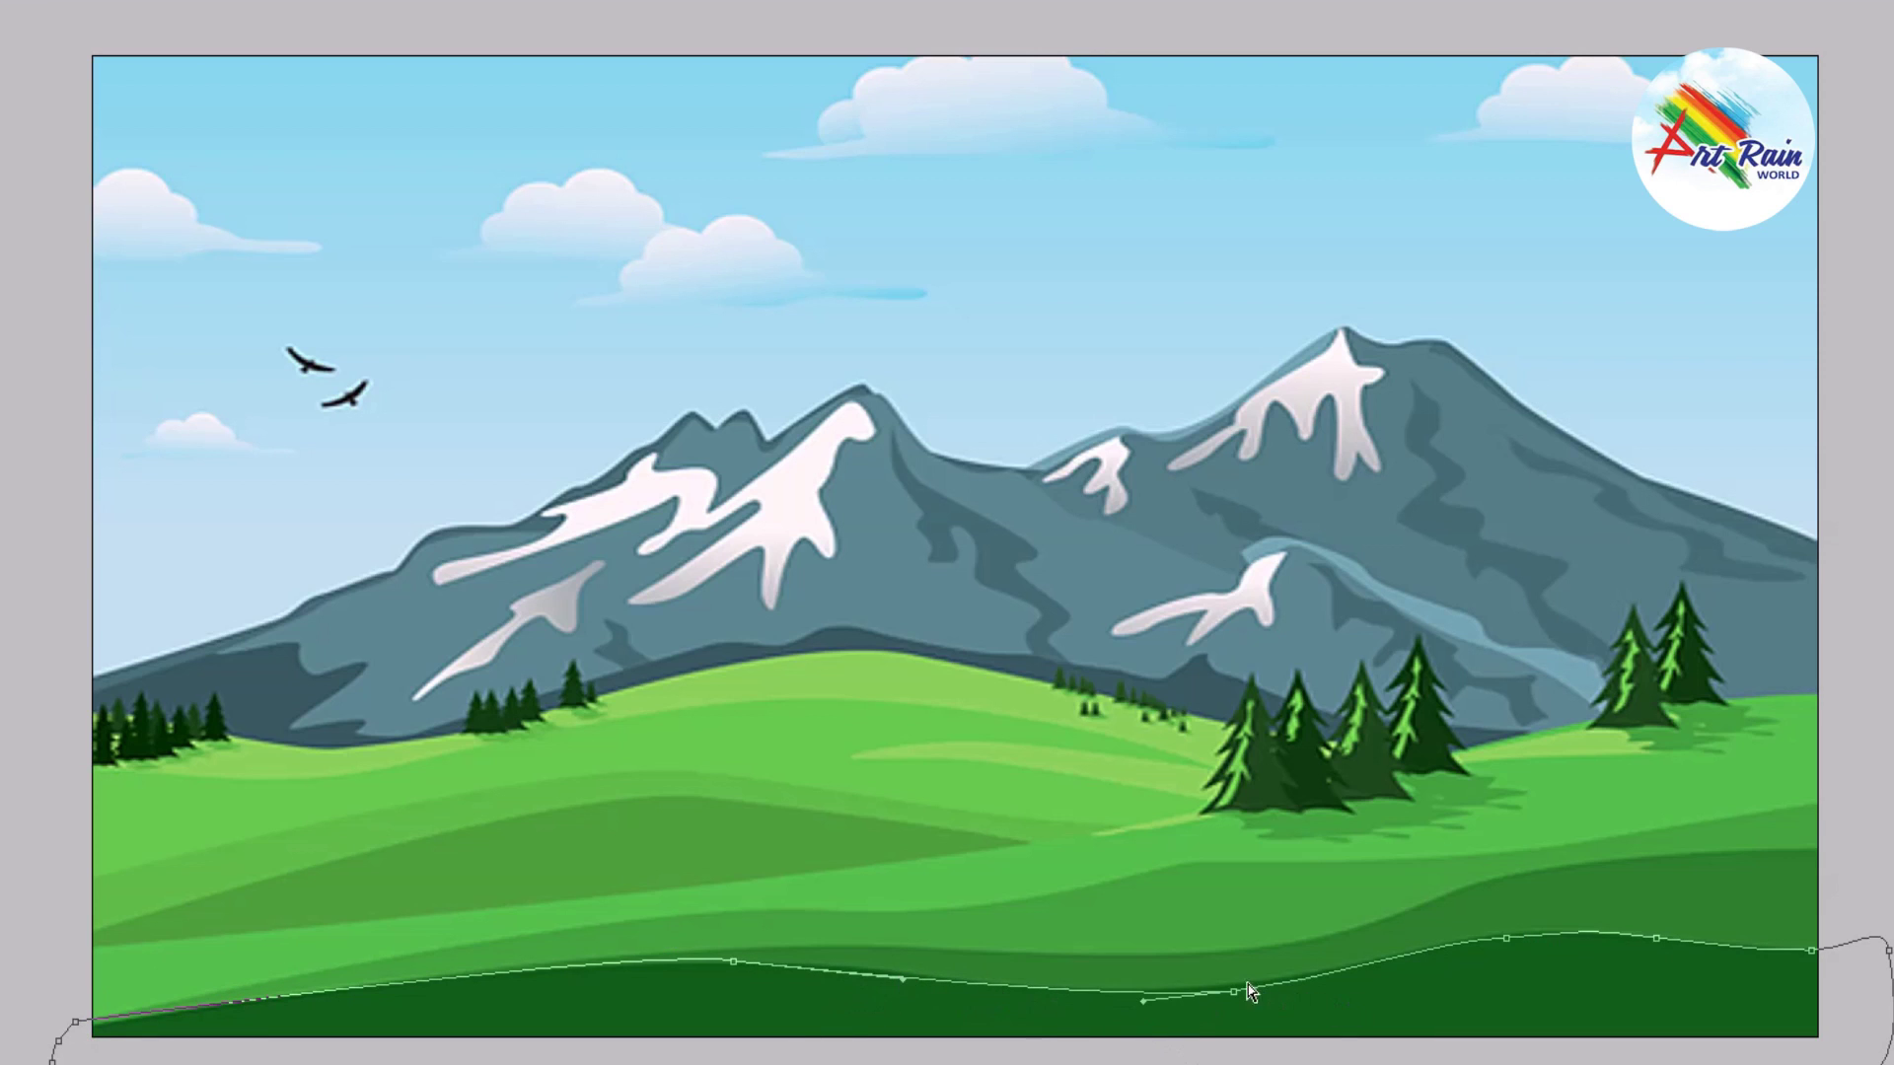
drag(1236, 991, 1244, 992)
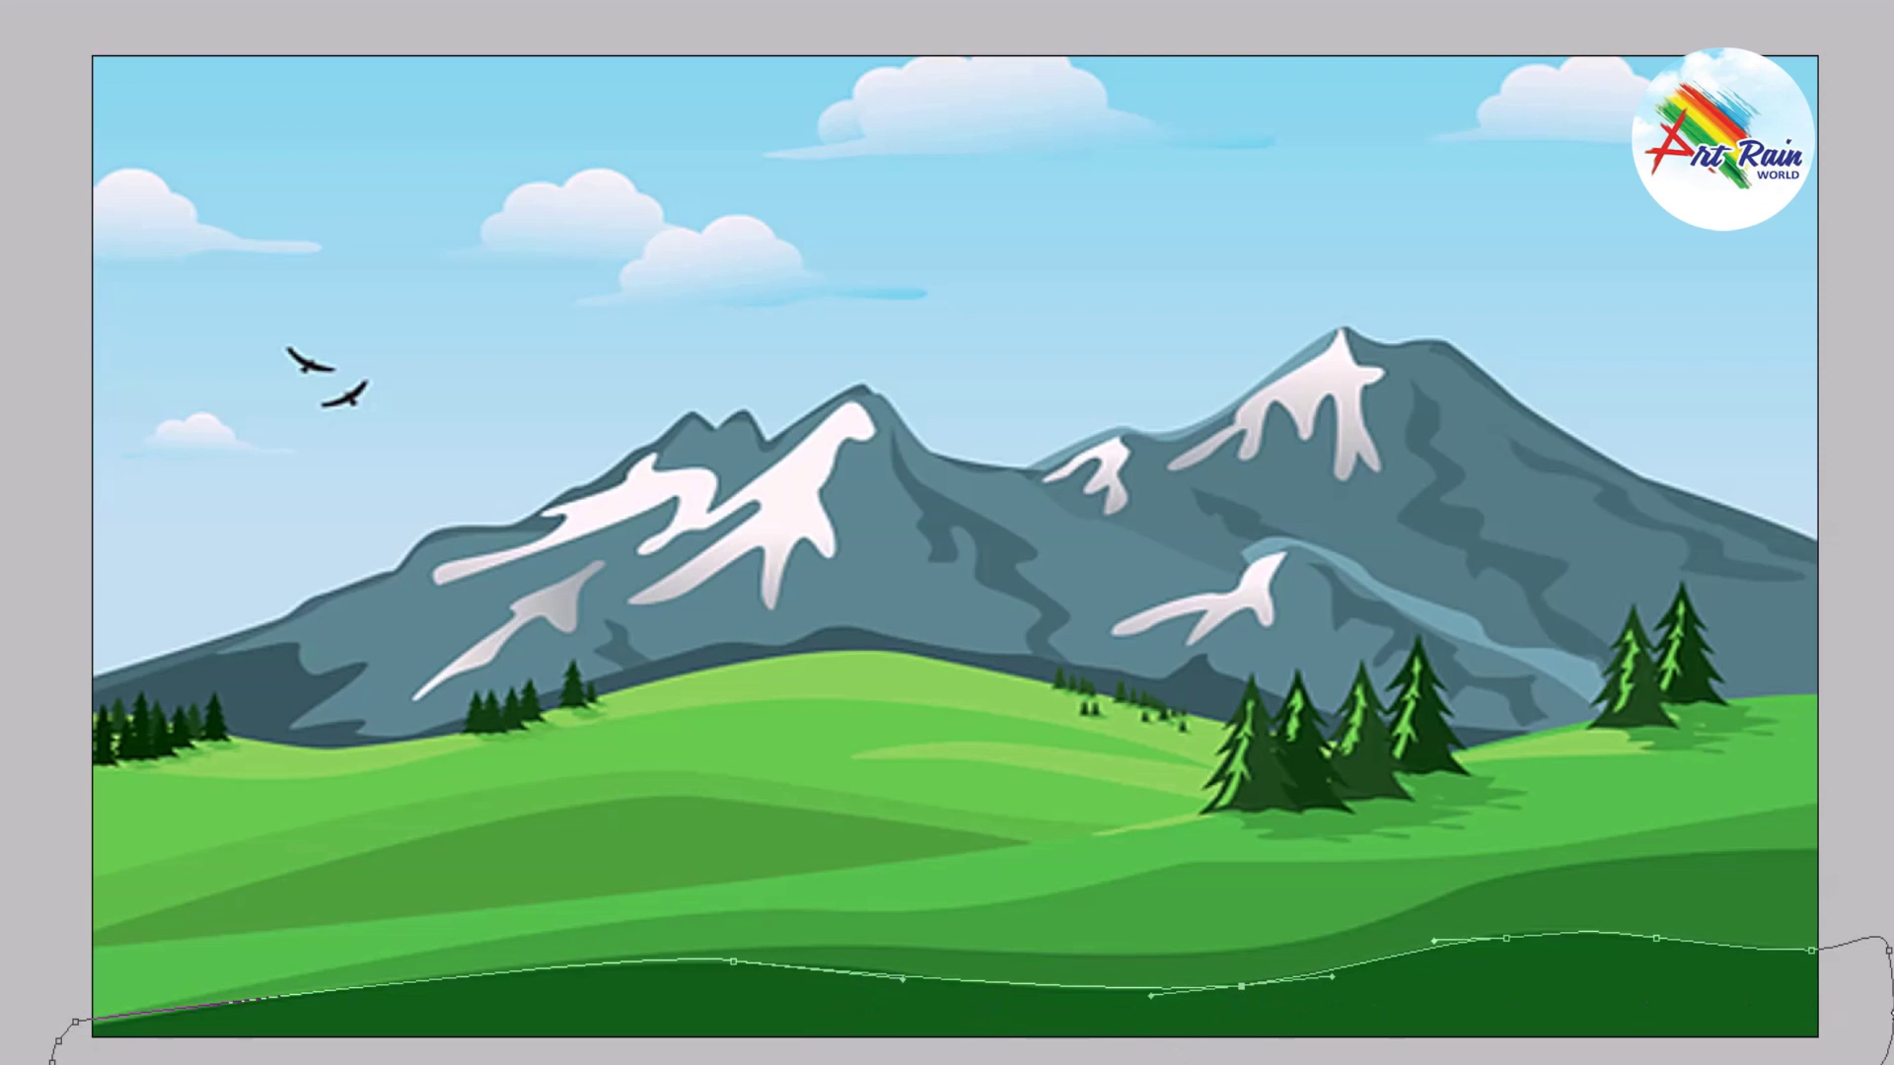
key(ctrl+Return)
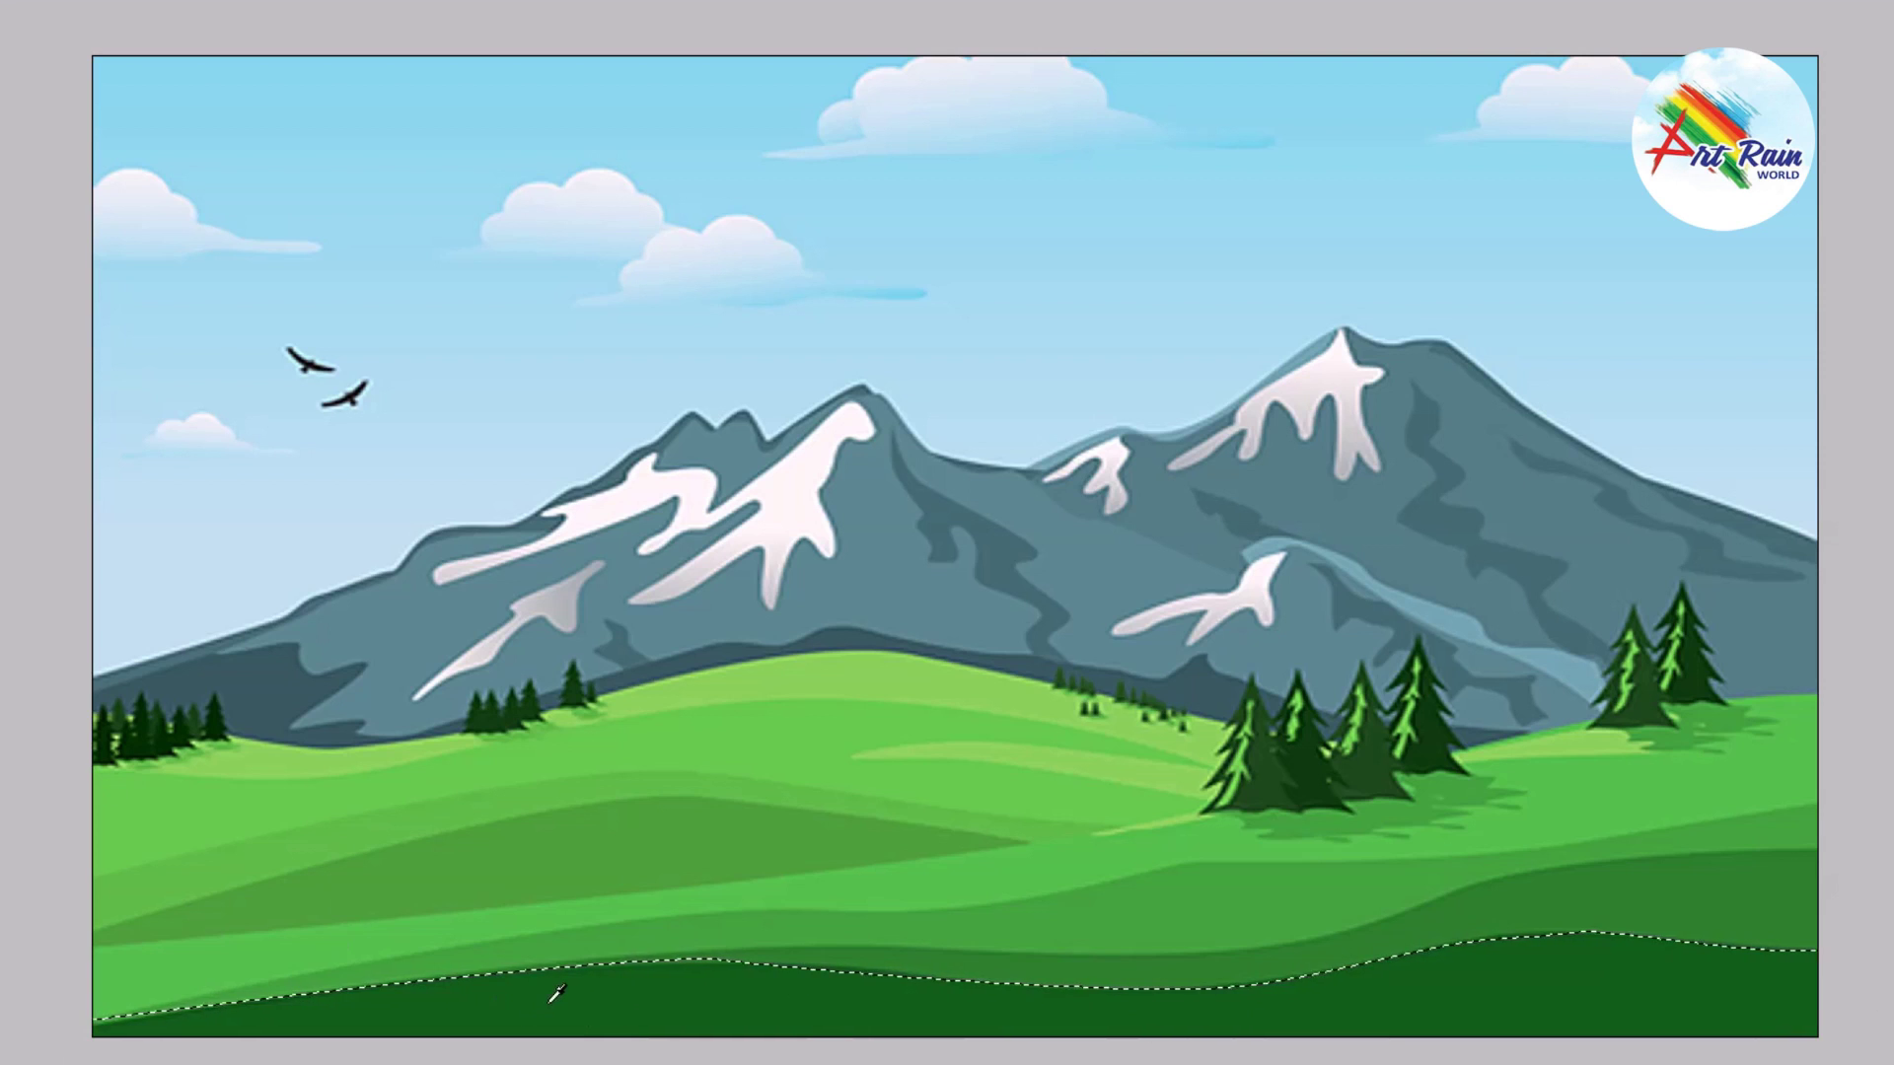
key(ctrl+d)
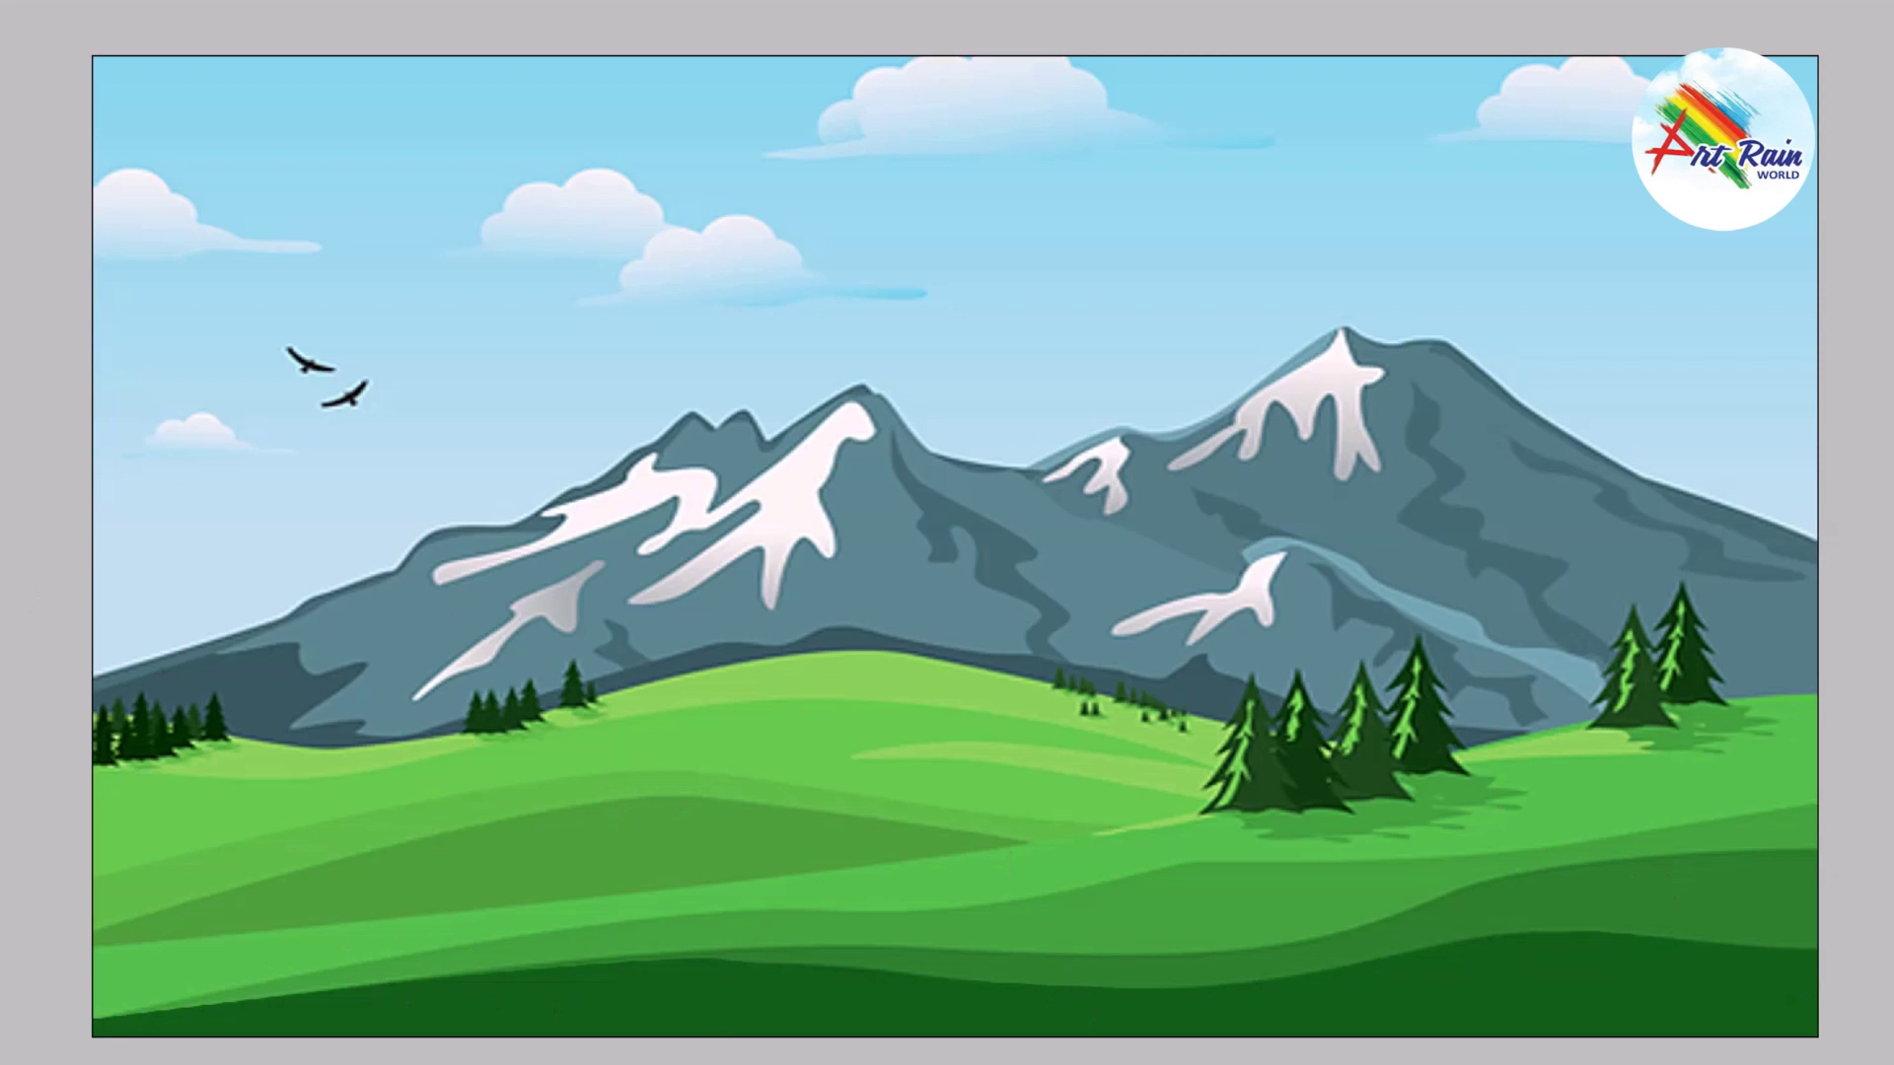
Step: Trace a curved hill edge from the bottom-left rising to the right border
click(211, 1009)
drag(850, 946, 982, 954)
drag(1401, 915, 1545, 868)
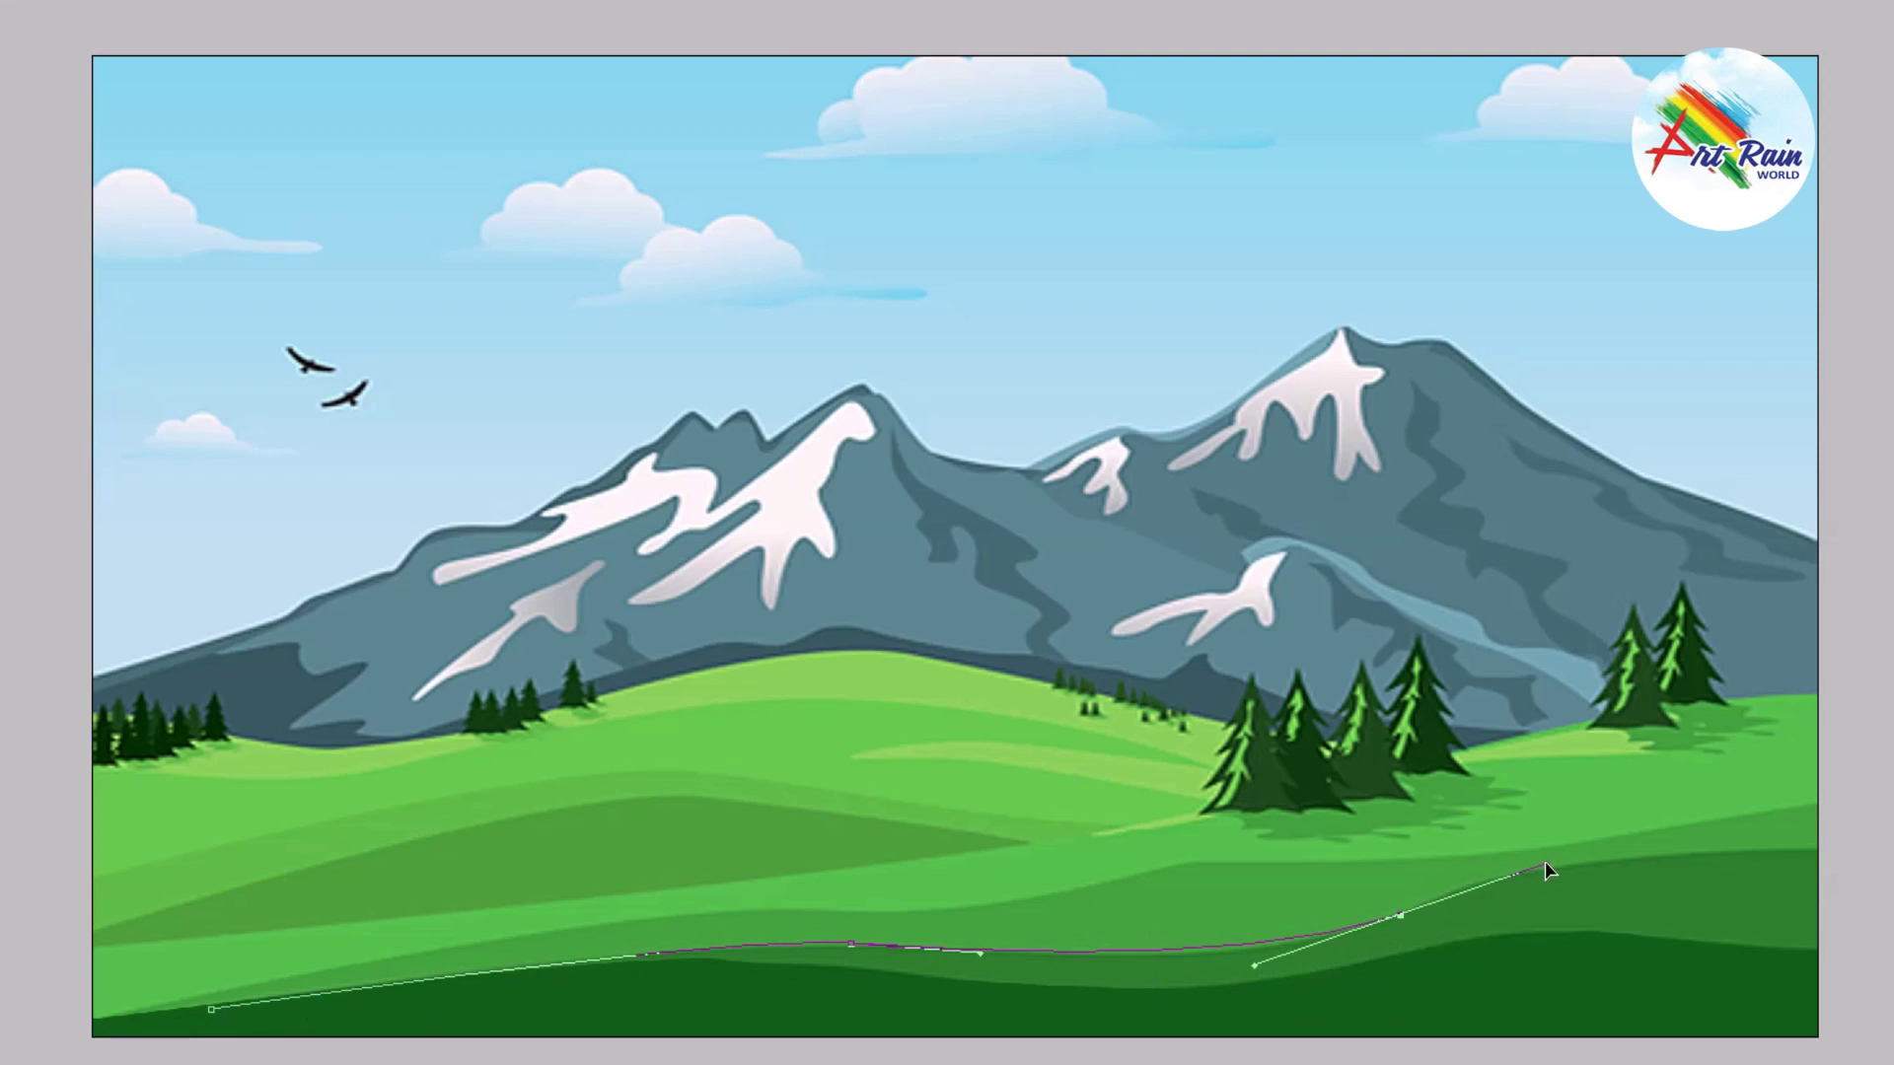
click(1649, 853)
drag(1827, 848, 1893, 848)
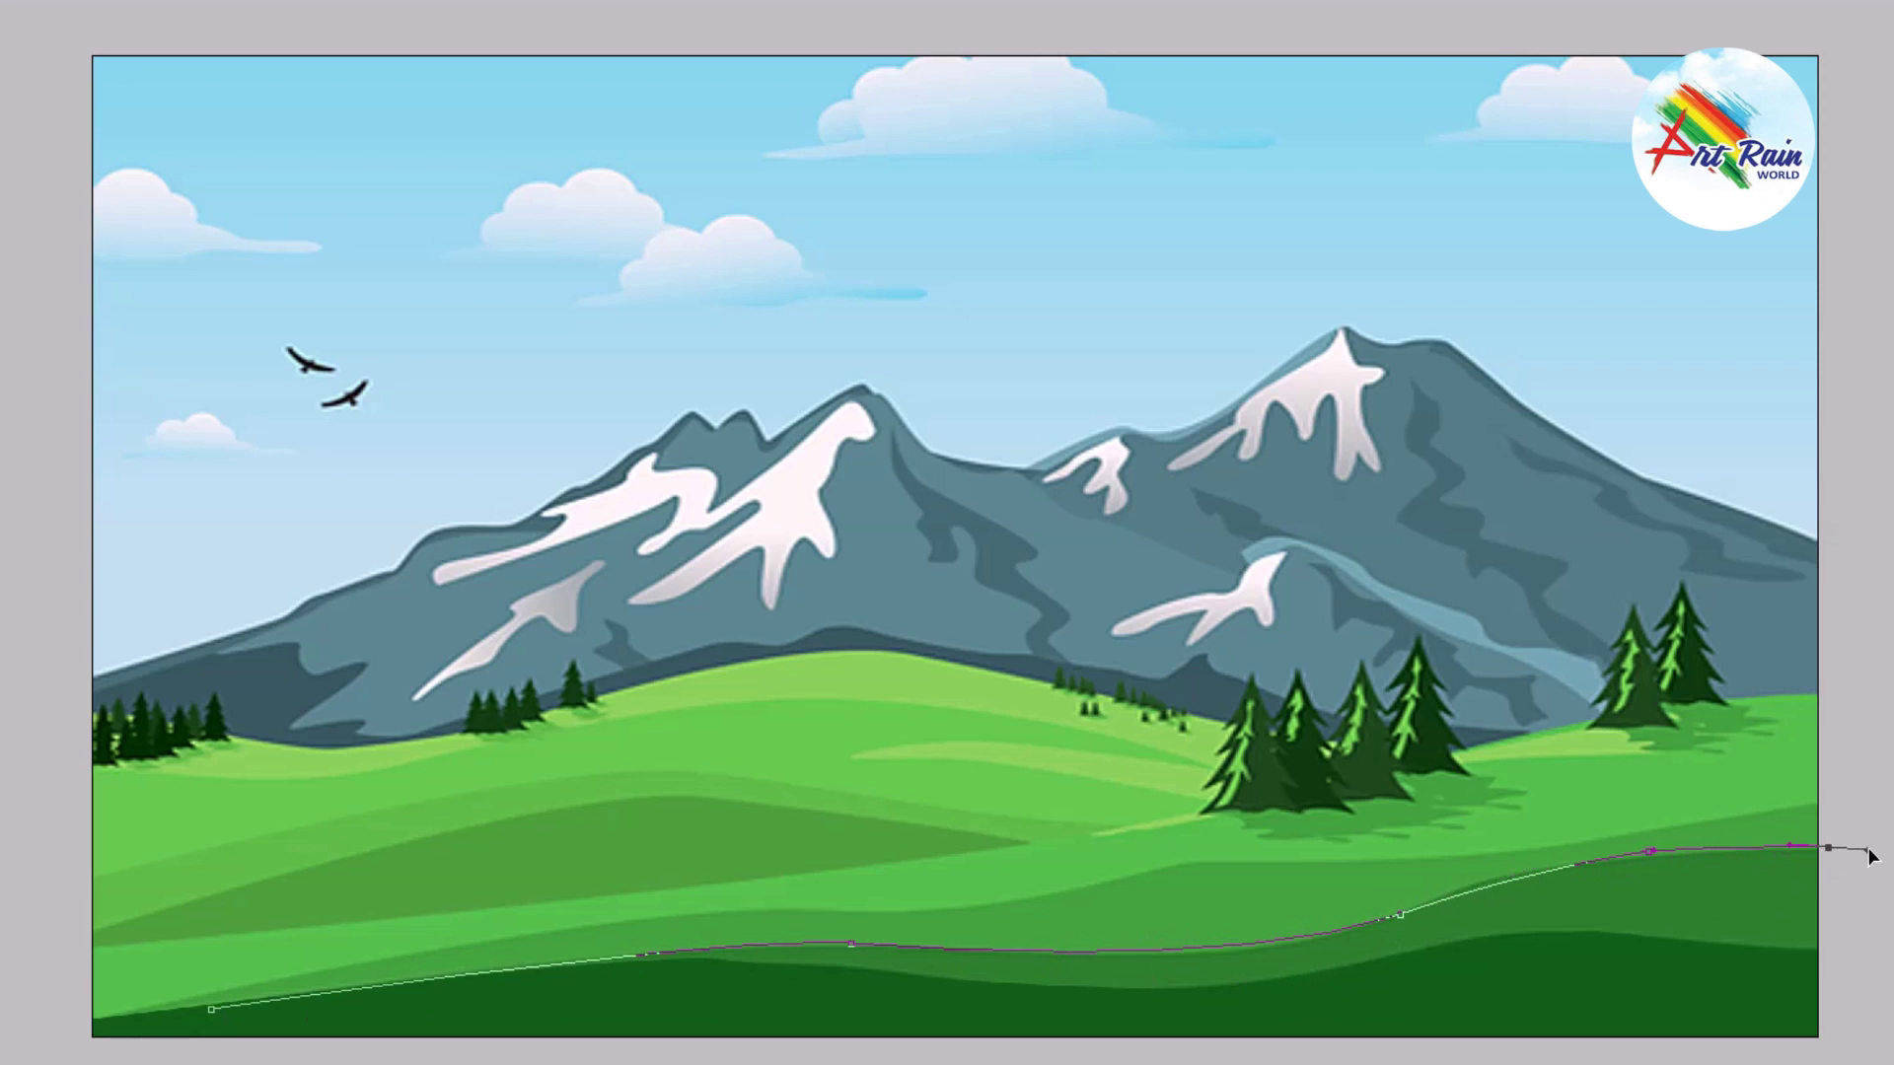
drag(1653, 854, 1693, 863)
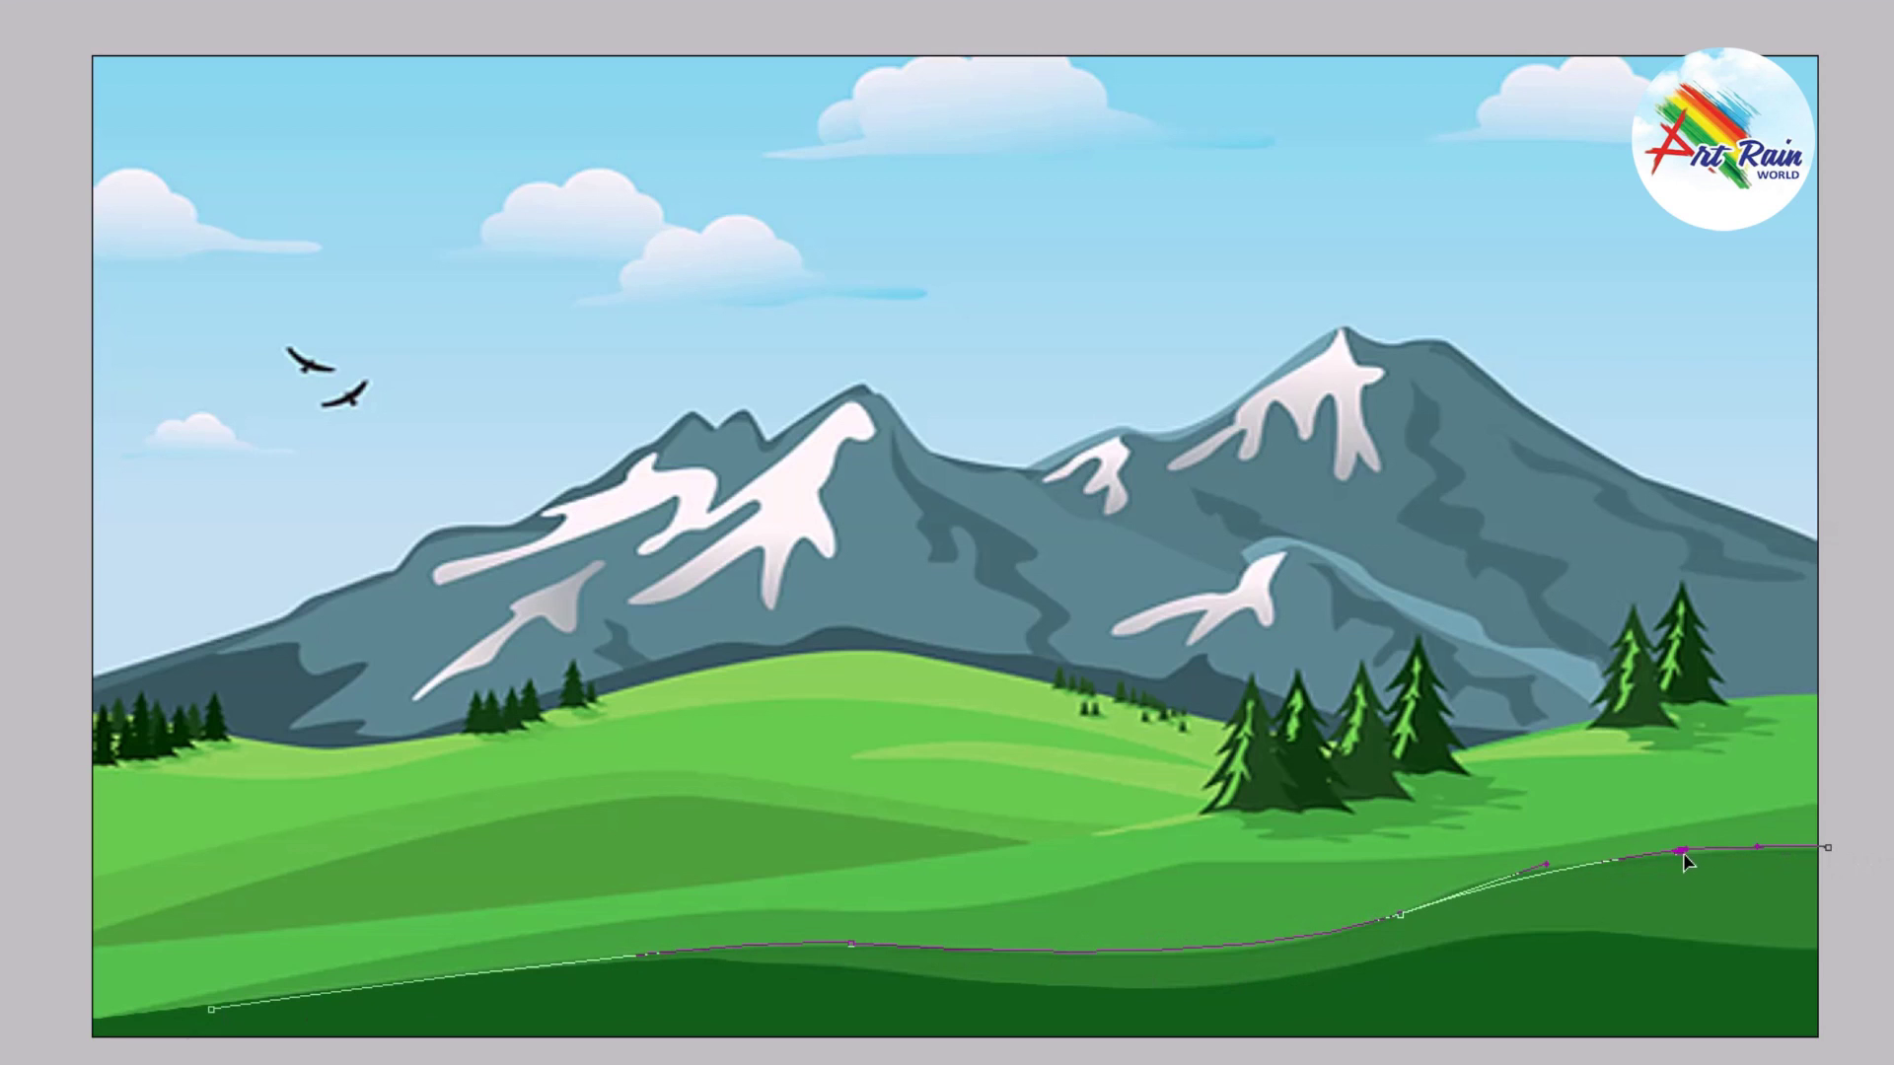
Step: Close the hill outline around the bottom, load it as a selection, then deselect
click(1882, 898)
click(1877, 992)
click(1739, 1061)
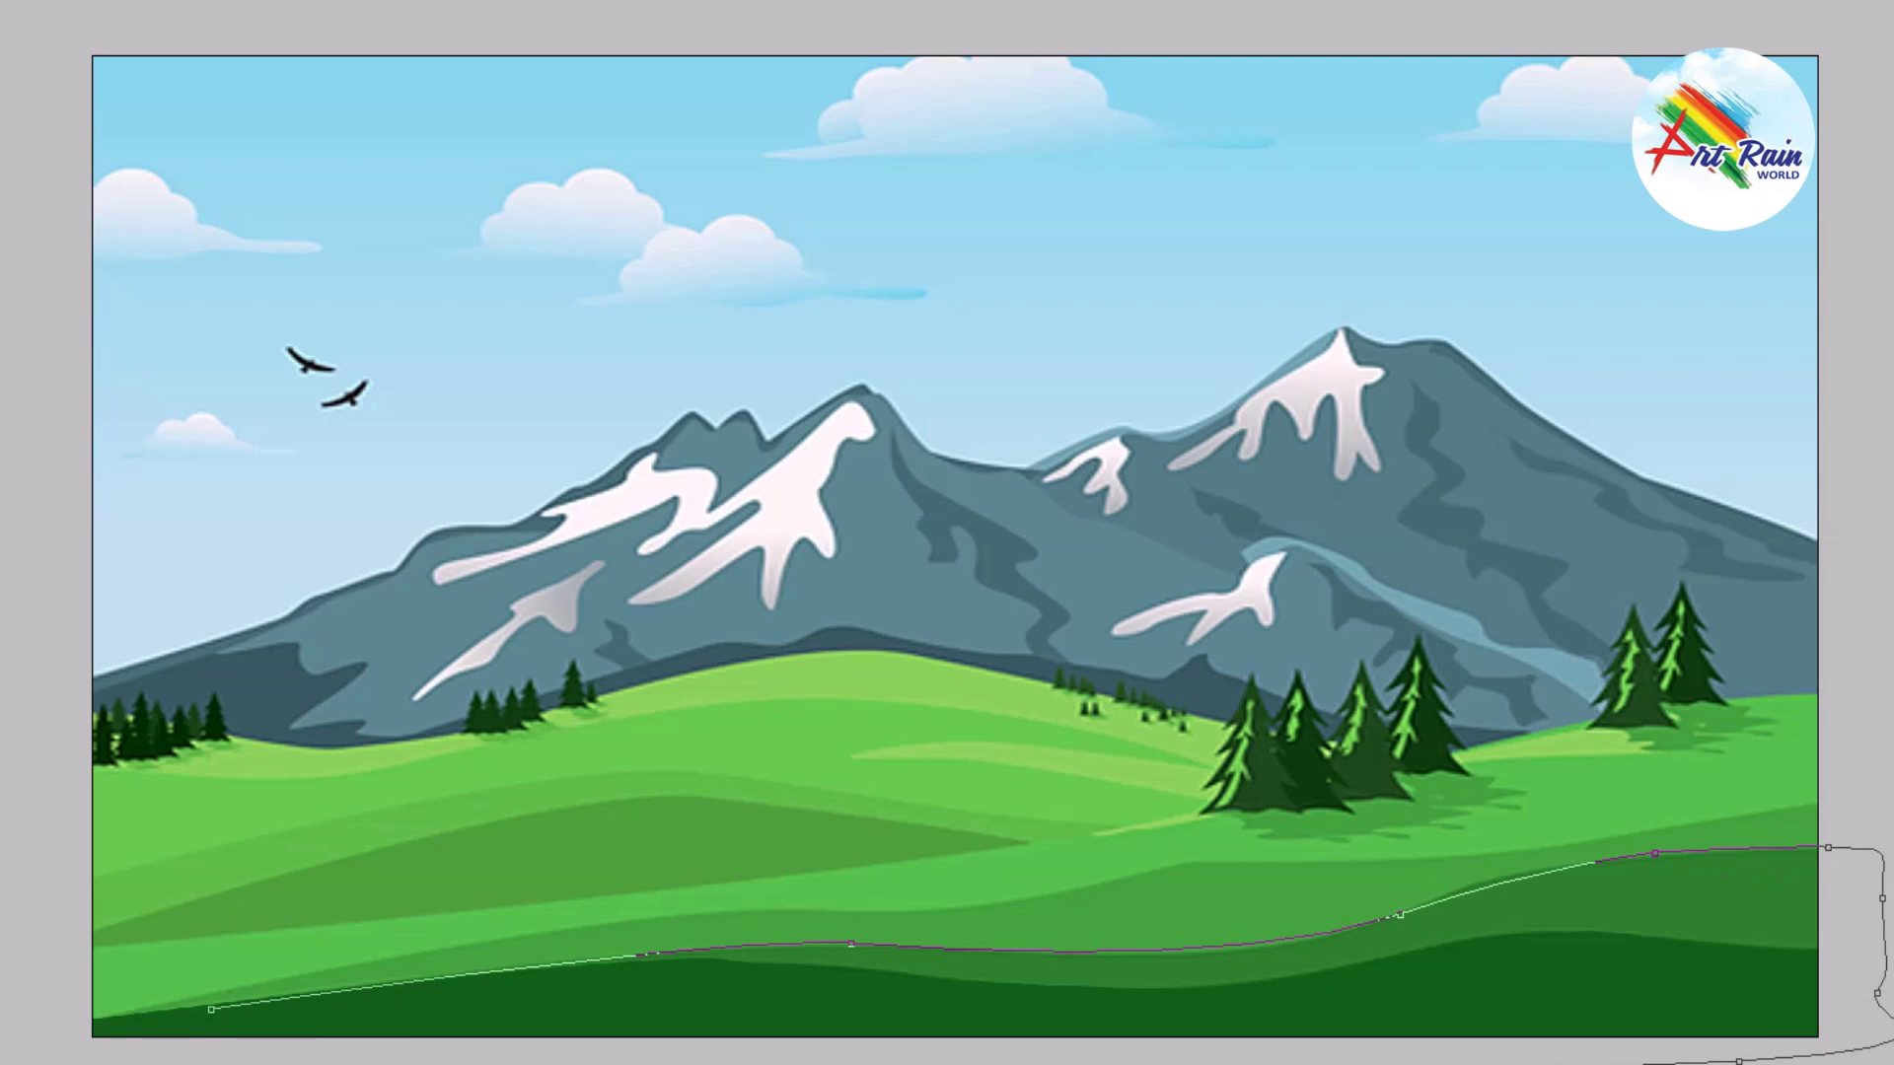
click(214, 1019)
key(ctrl+Return)
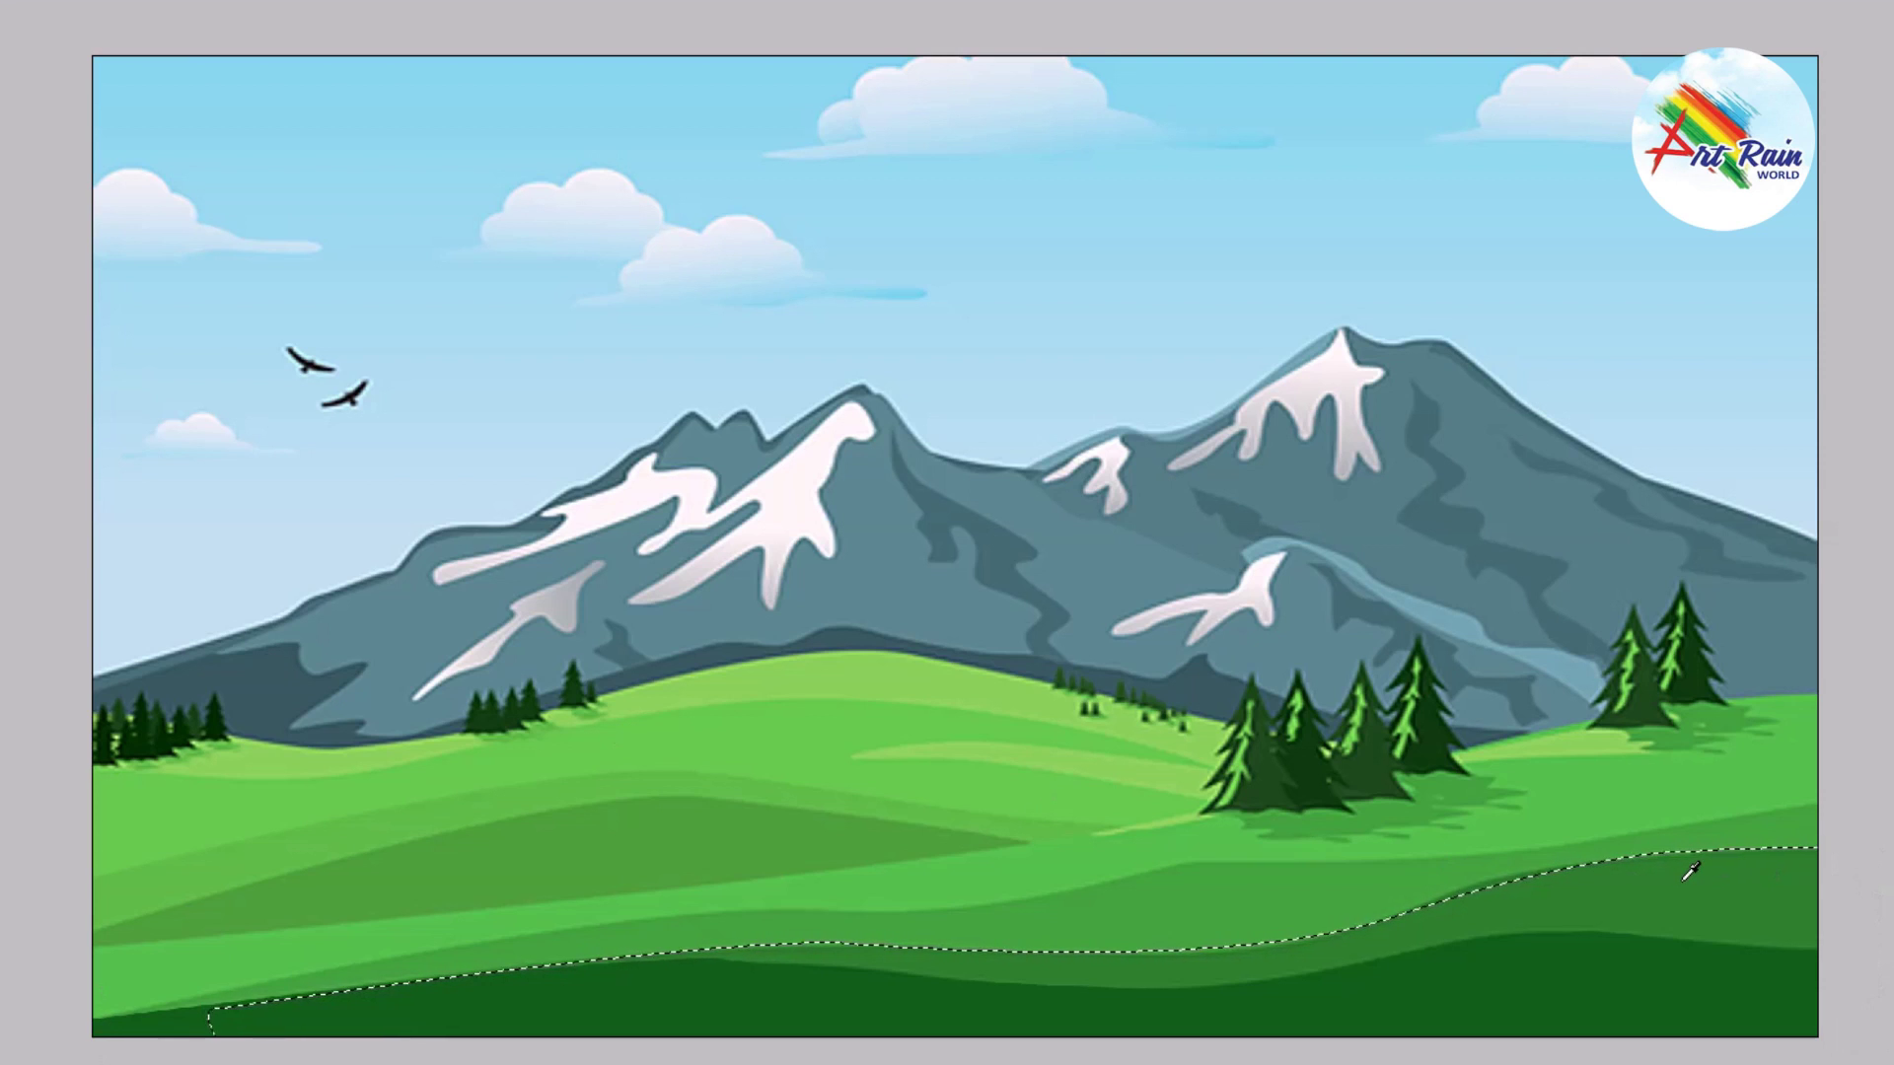
key(ctrl+d)
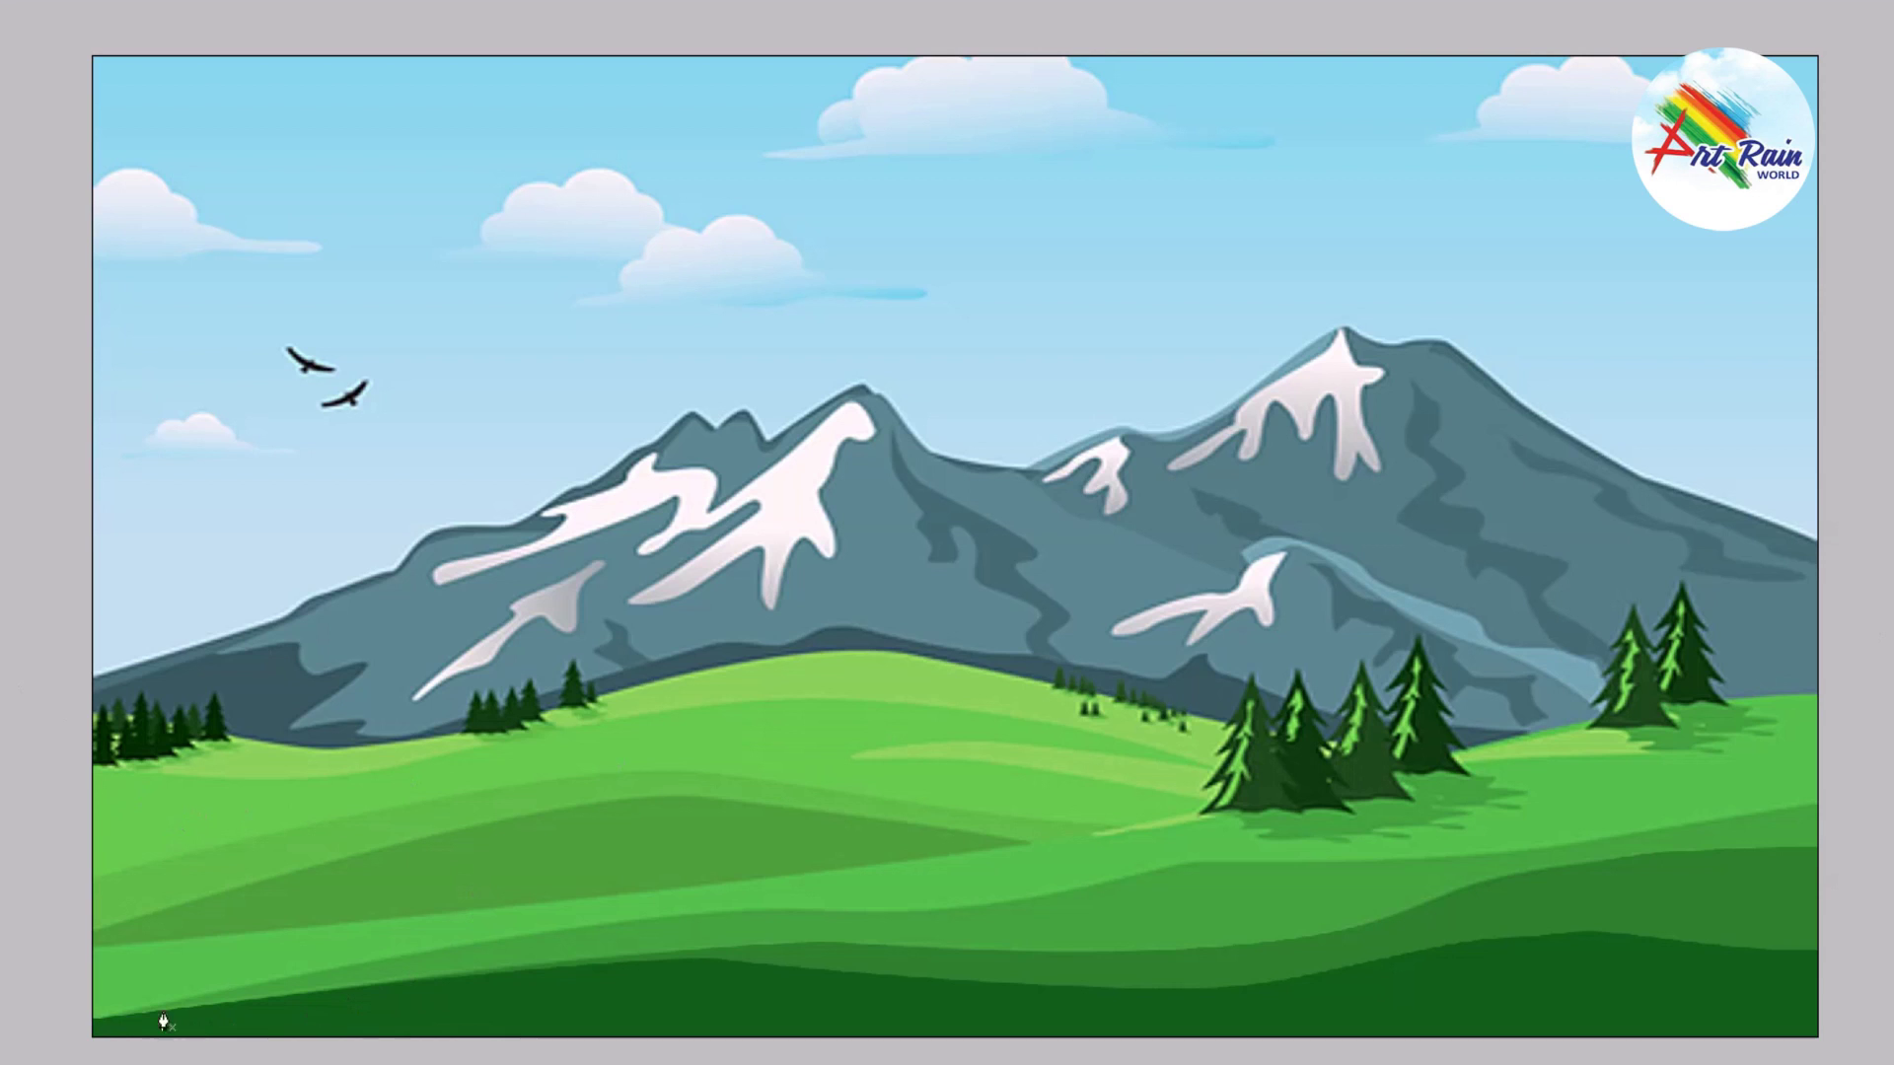
Step: Trace a new hill edge from the bottom-left corner curving up toward the right
click(107, 1018)
drag(768, 908, 845, 917)
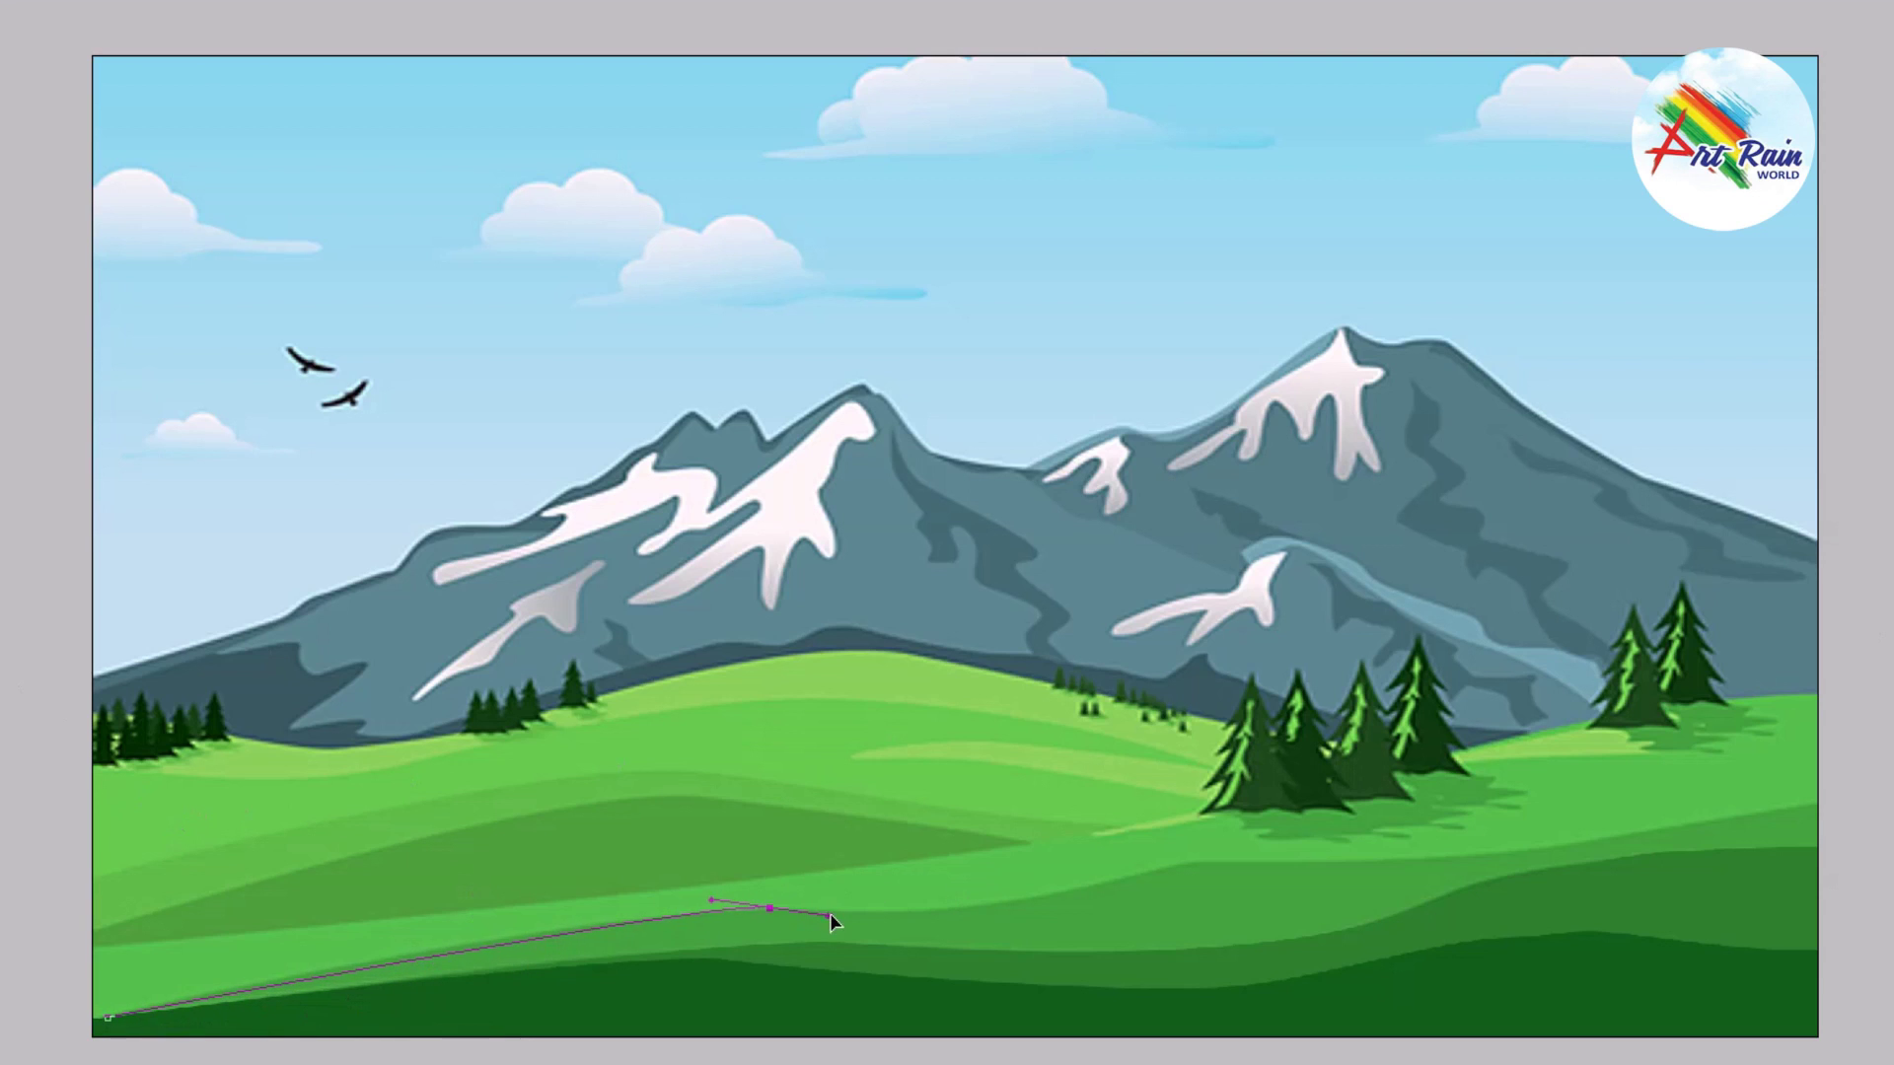
drag(1049, 894, 1132, 869)
click(1210, 863)
click(1734, 819)
drag(1801, 799, 1863, 796)
click(1470, 854)
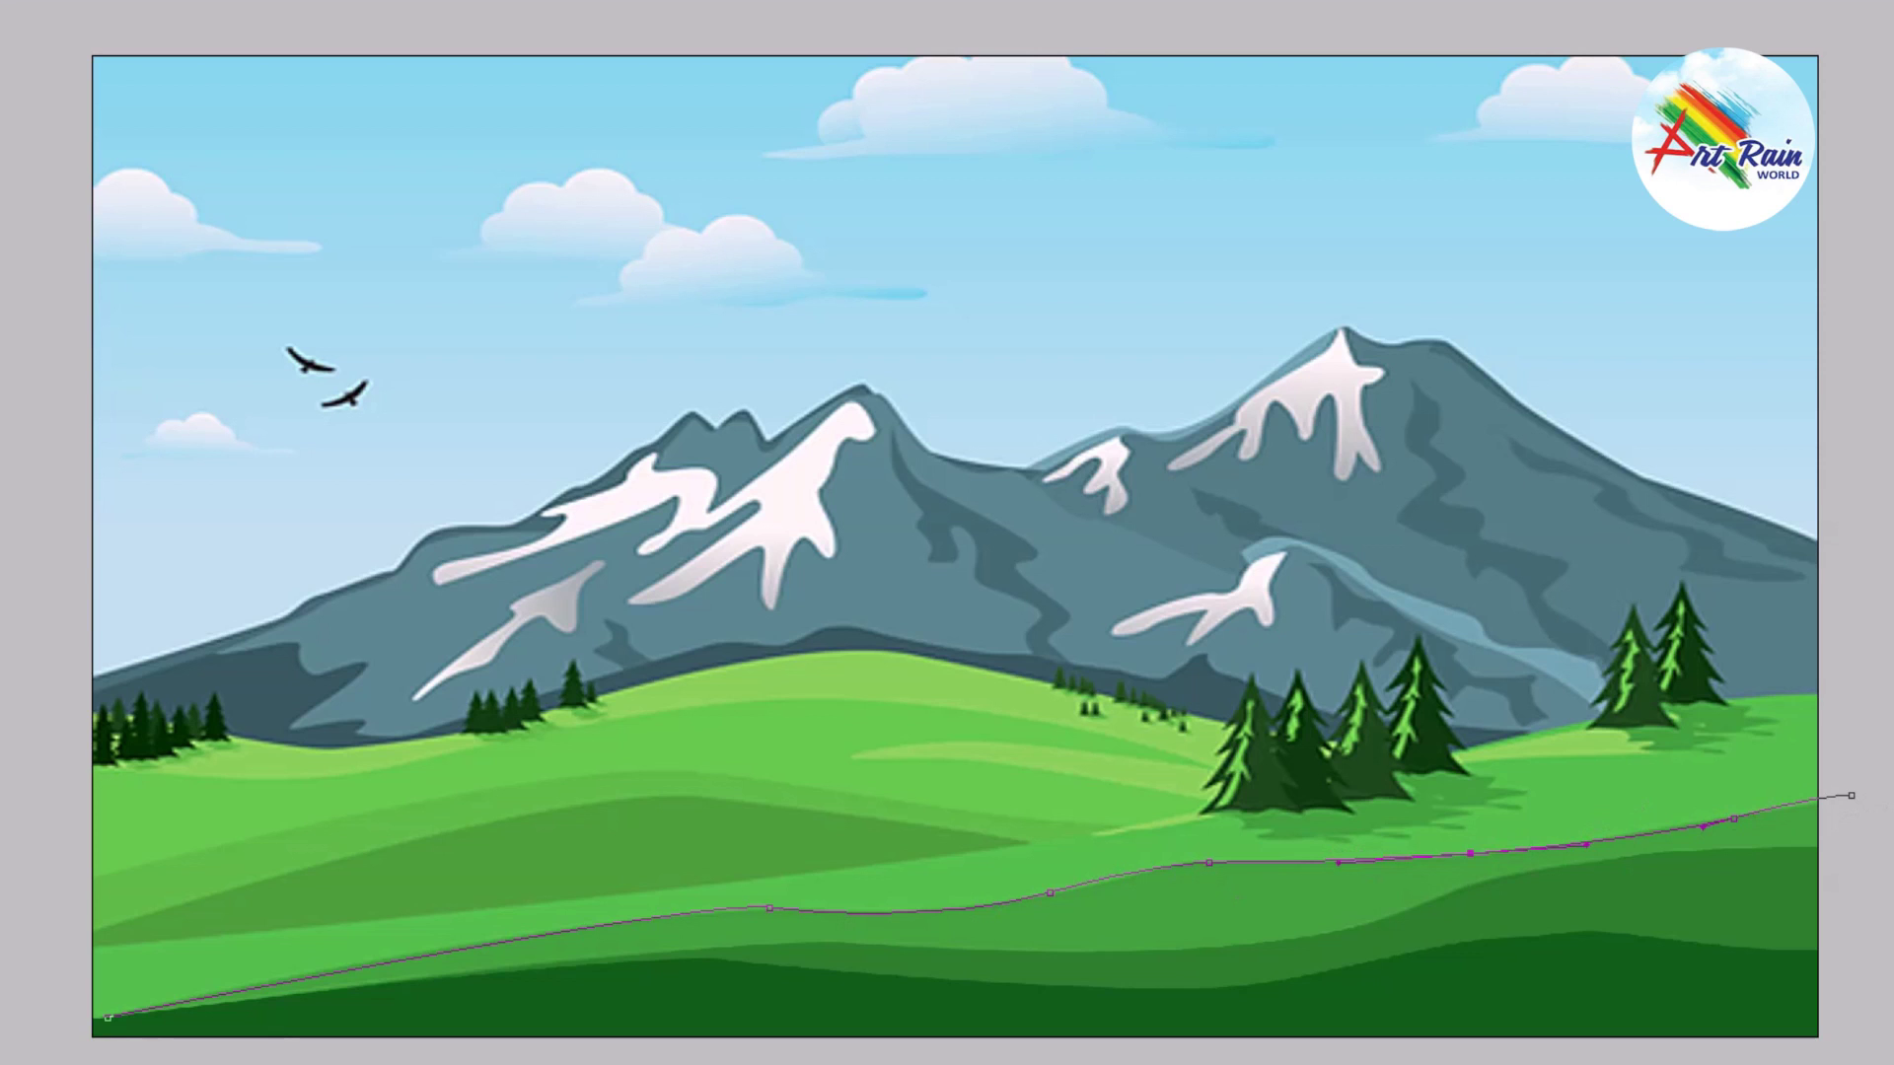
Step: Close and select the hill outline, then brush slate over the white gap above
drag(1874, 999, 1873, 1064)
drag(107, 1018, 107, 1029)
key(ctrl+Return)
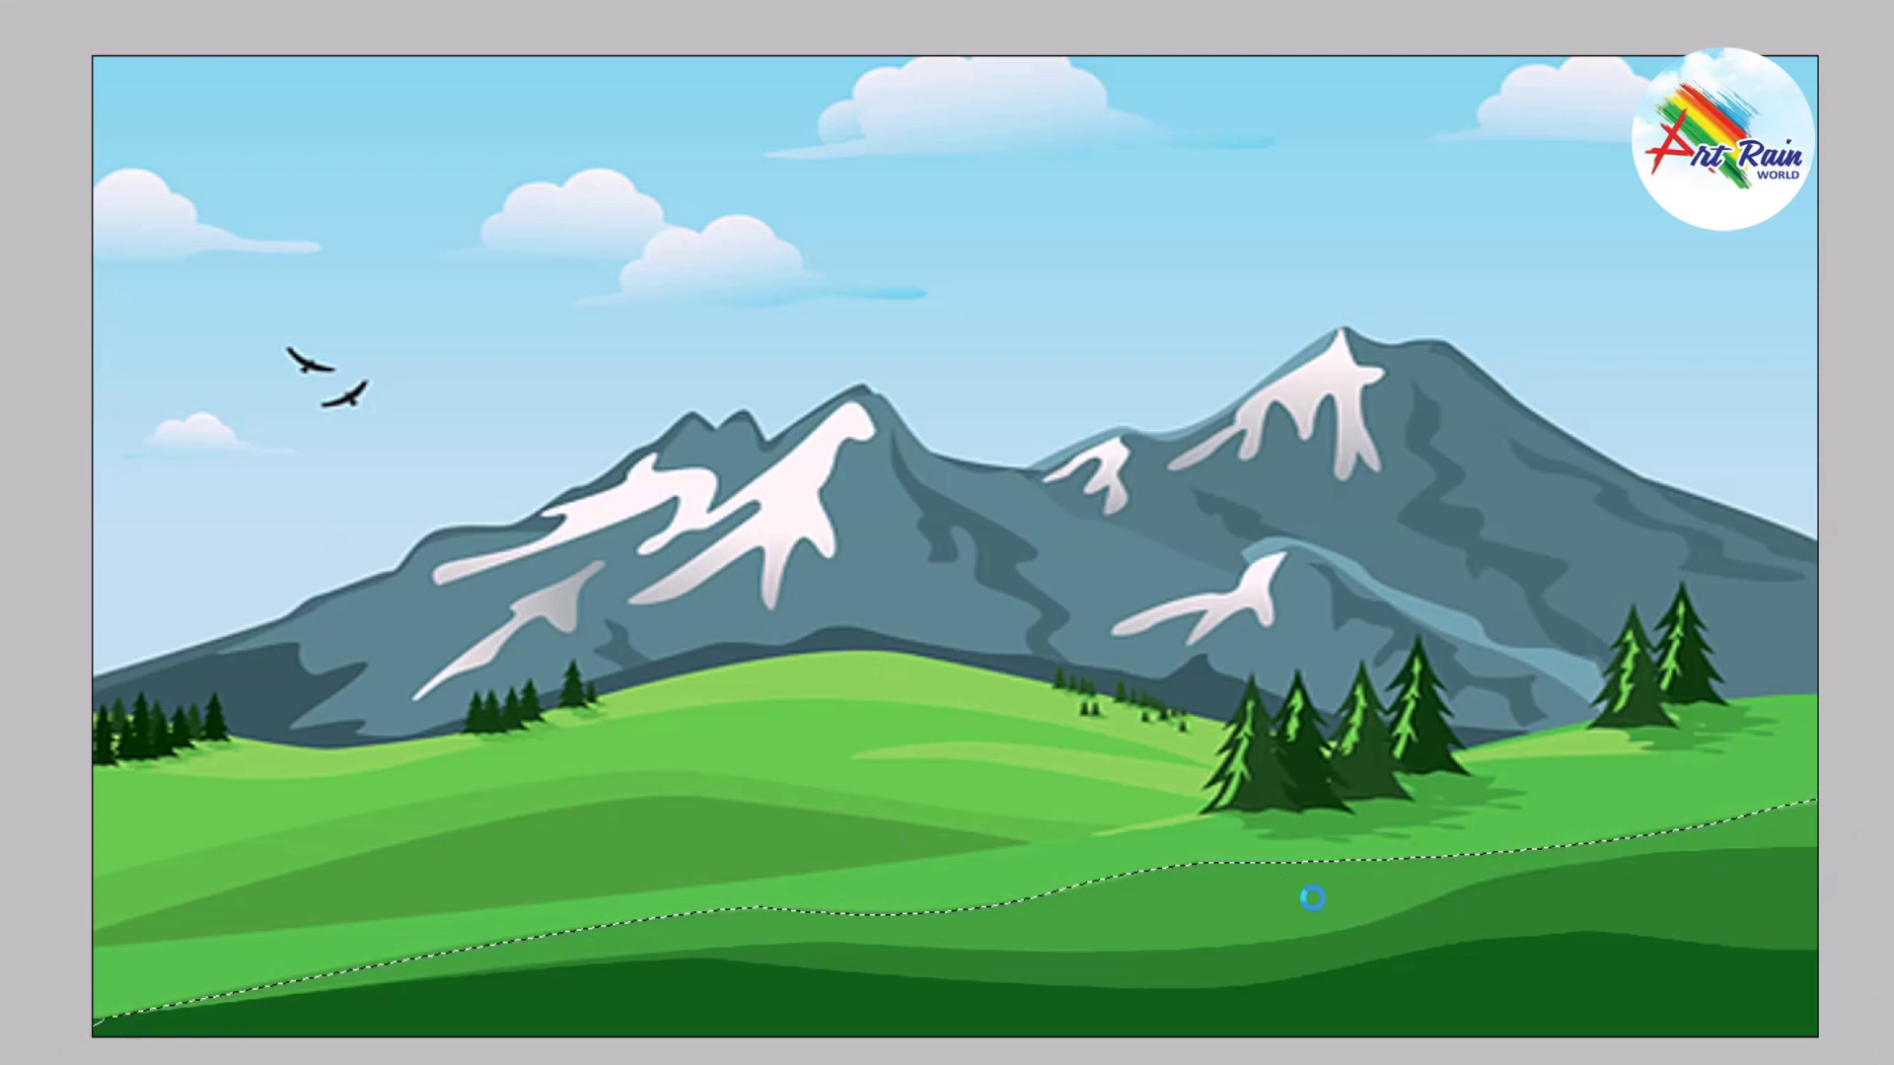
key(ctrl+d)
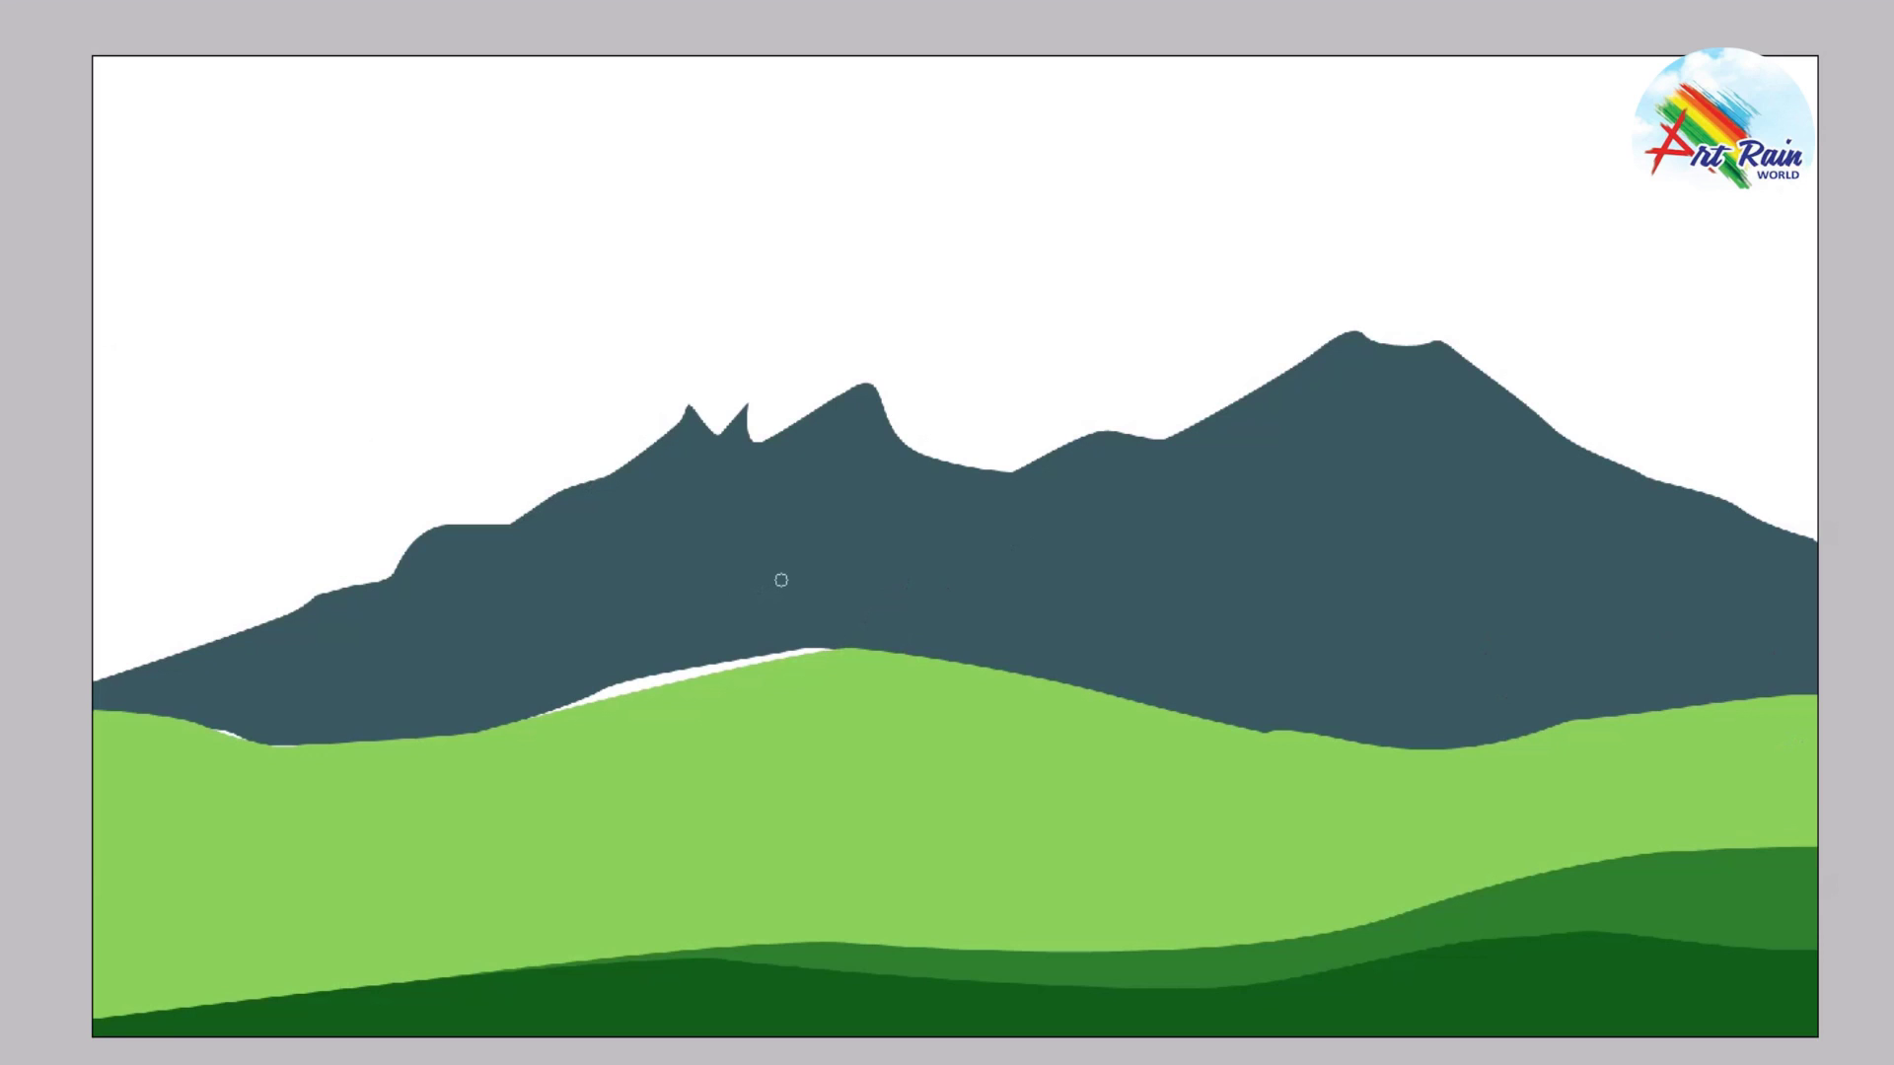
mouse_move(827, 649)
mouse_down()
mouse_move(620, 694)
mouse_move(158, 718)
mouse_up()
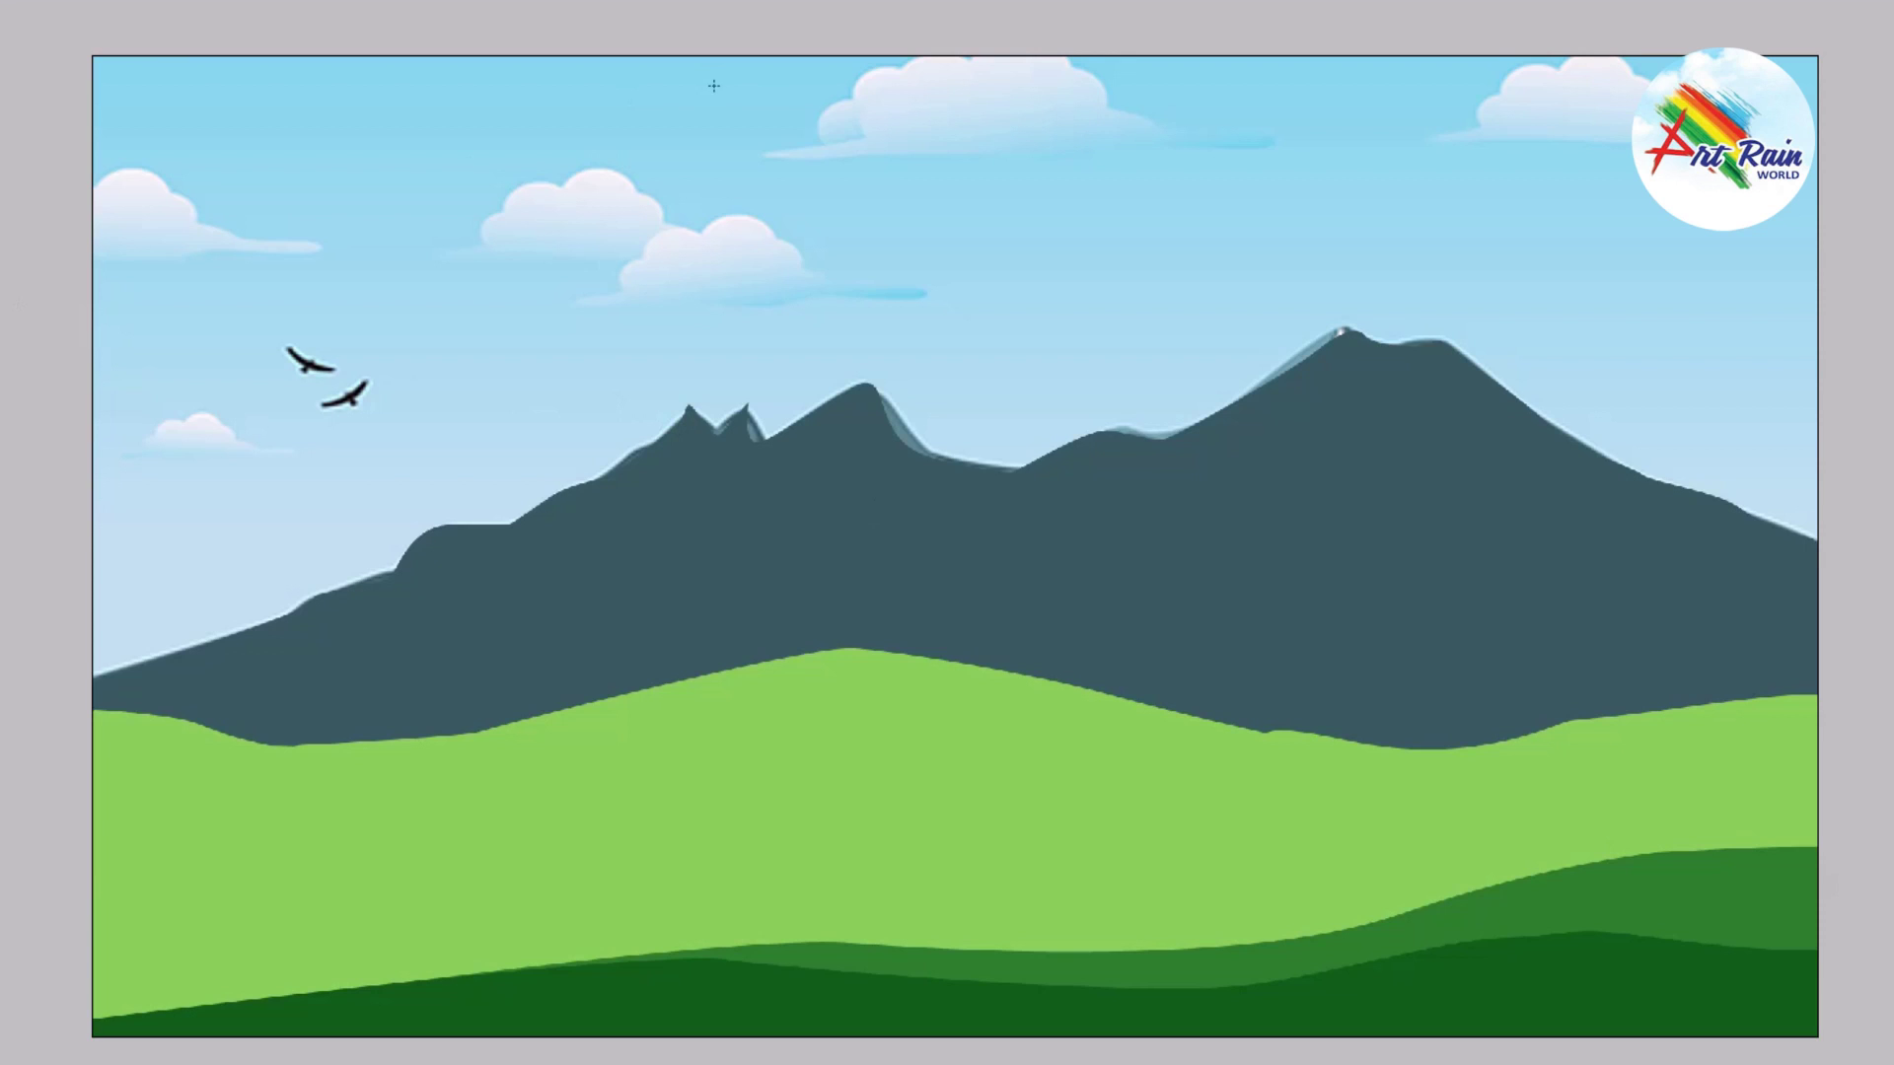
Step: Set the gradient's left stop to light blue and drag it vertically across the sky
drag(951, 49, 955, 740)
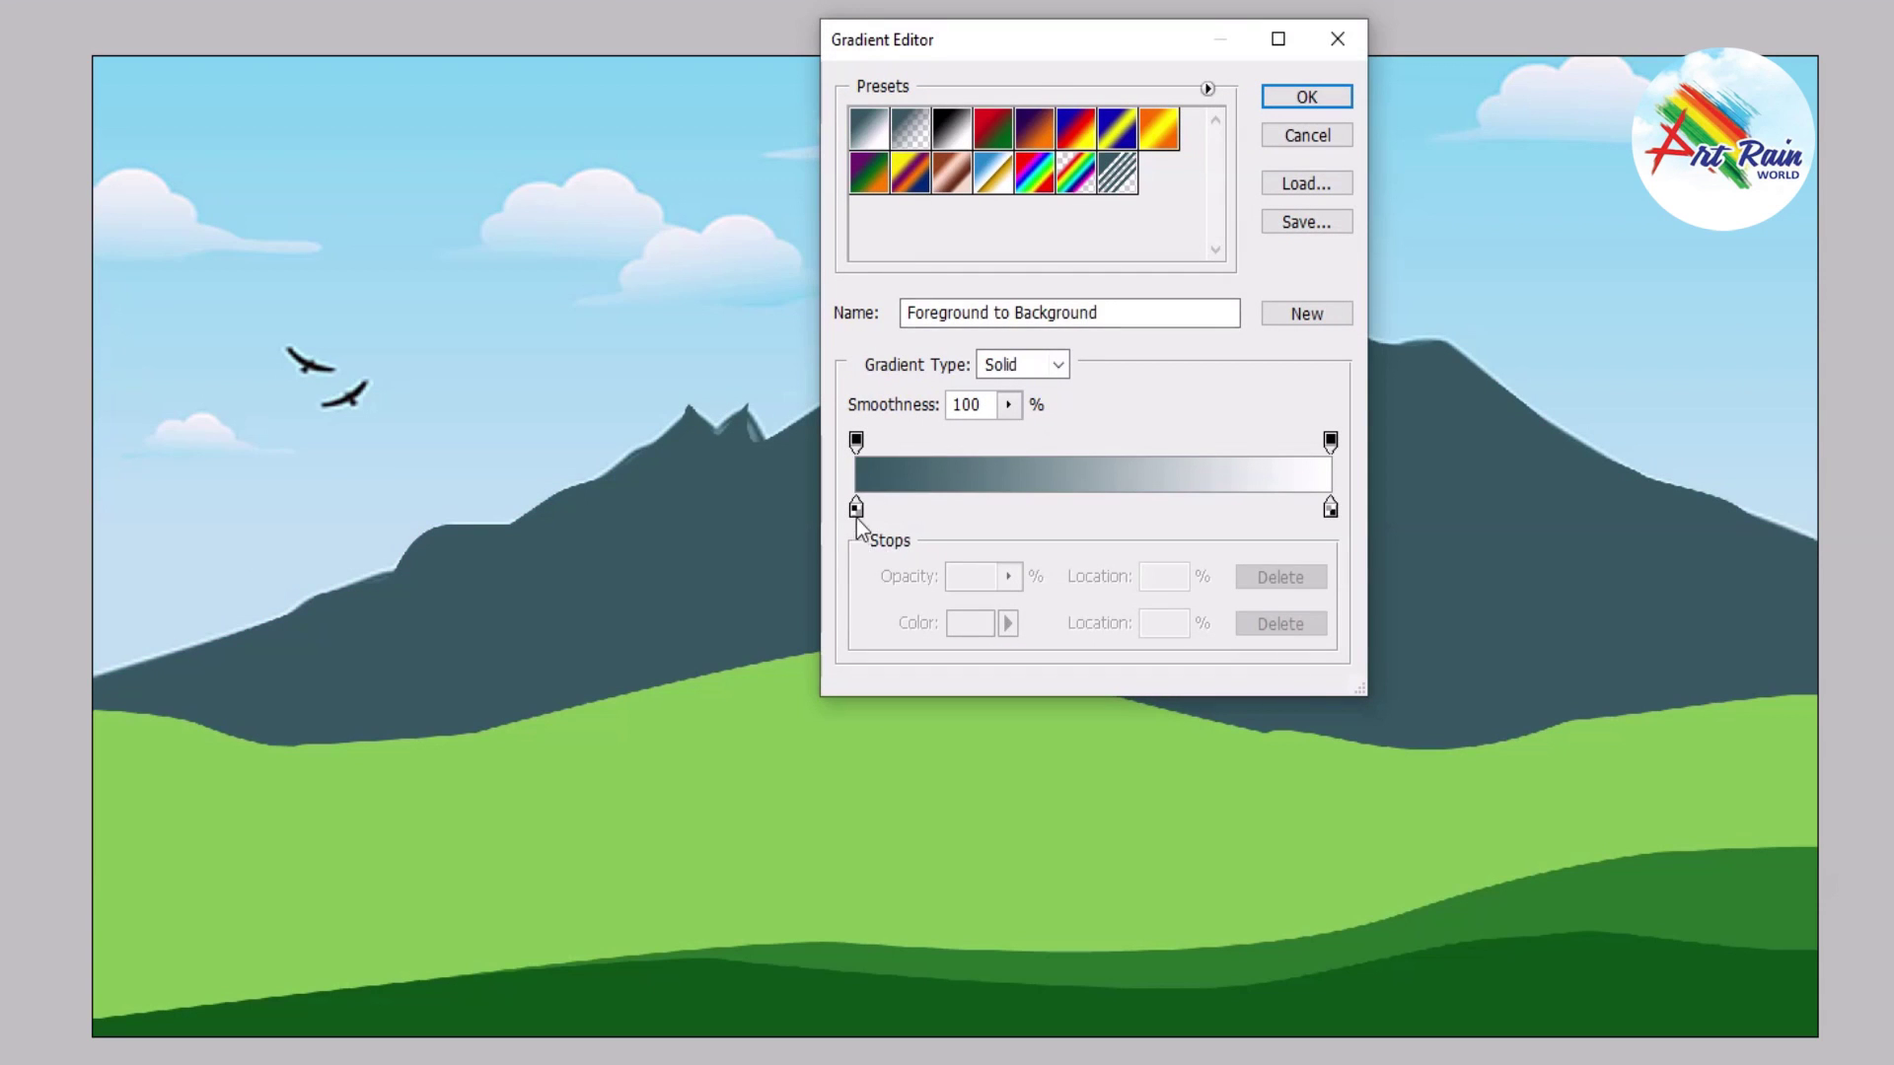
click(856, 508)
click(970, 623)
click(1044, 194)
click(1348, 146)
click(1315, 93)
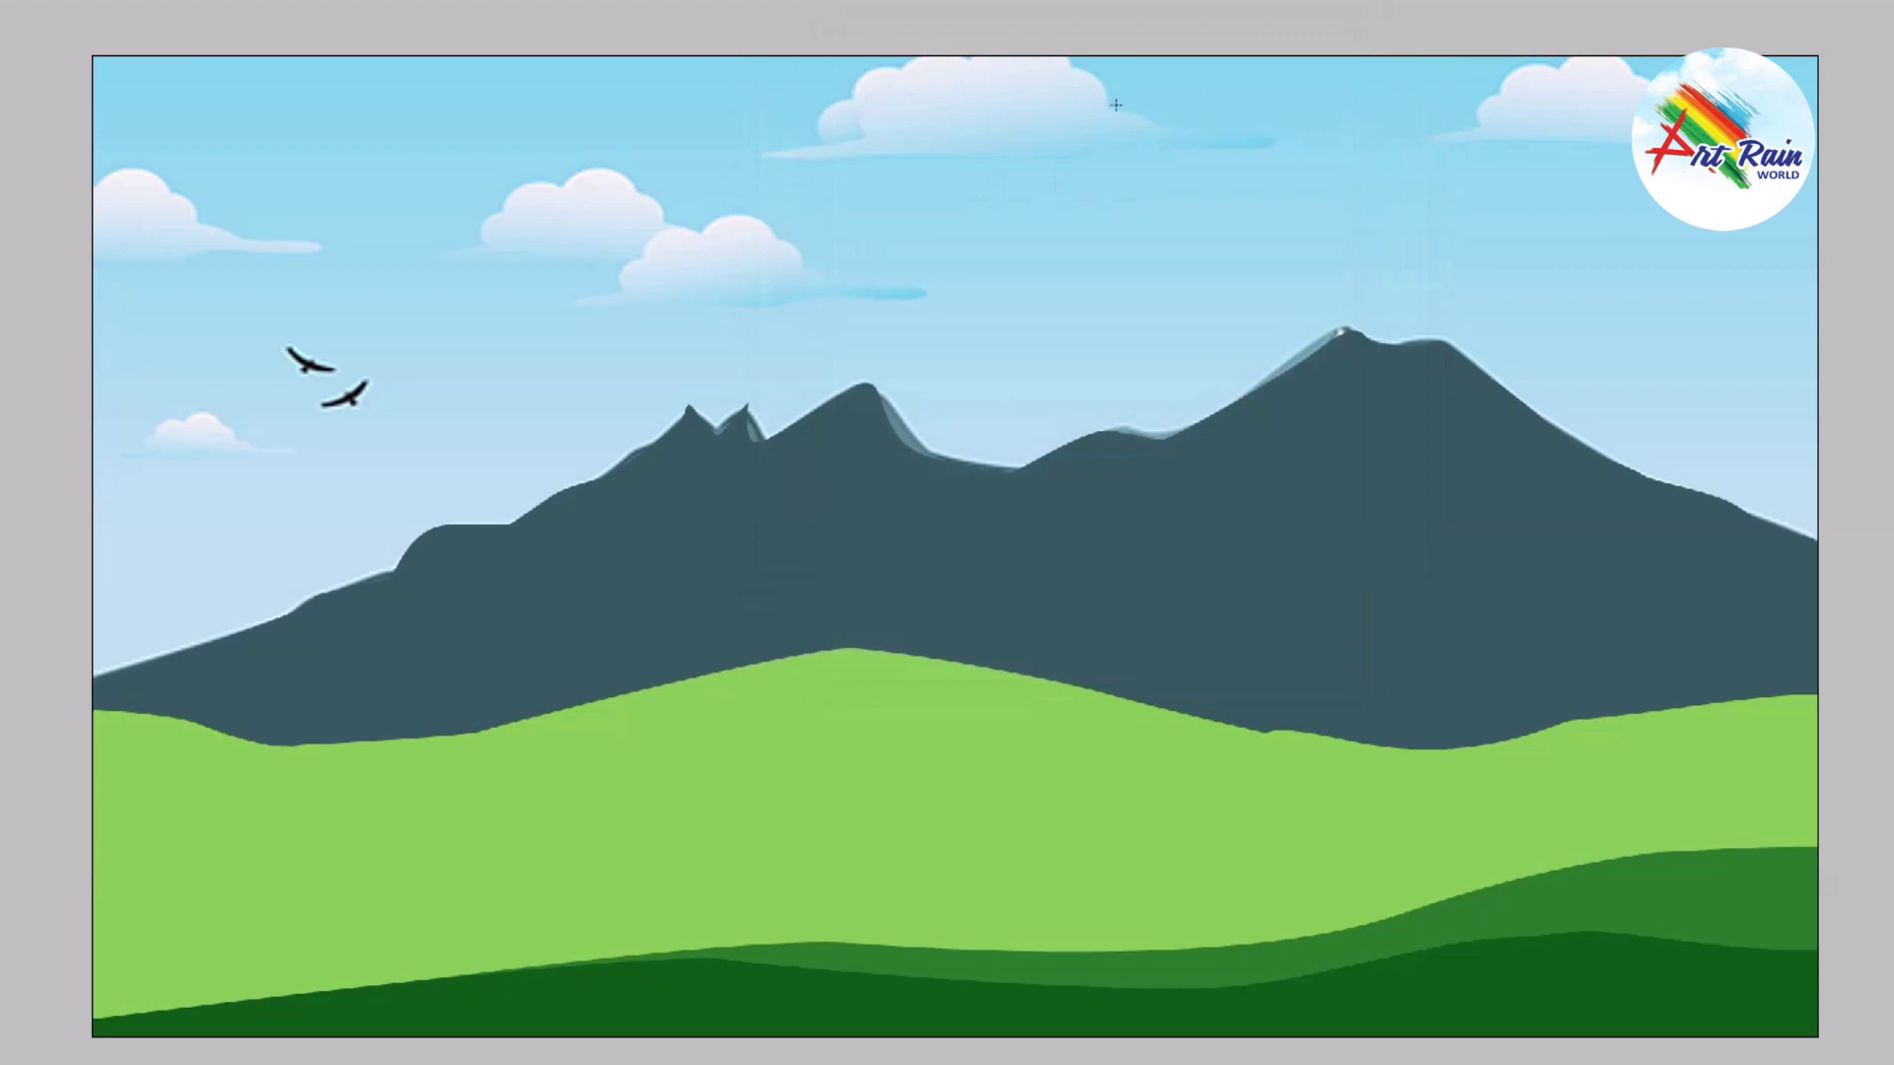
drag(1120, 51, 1166, 878)
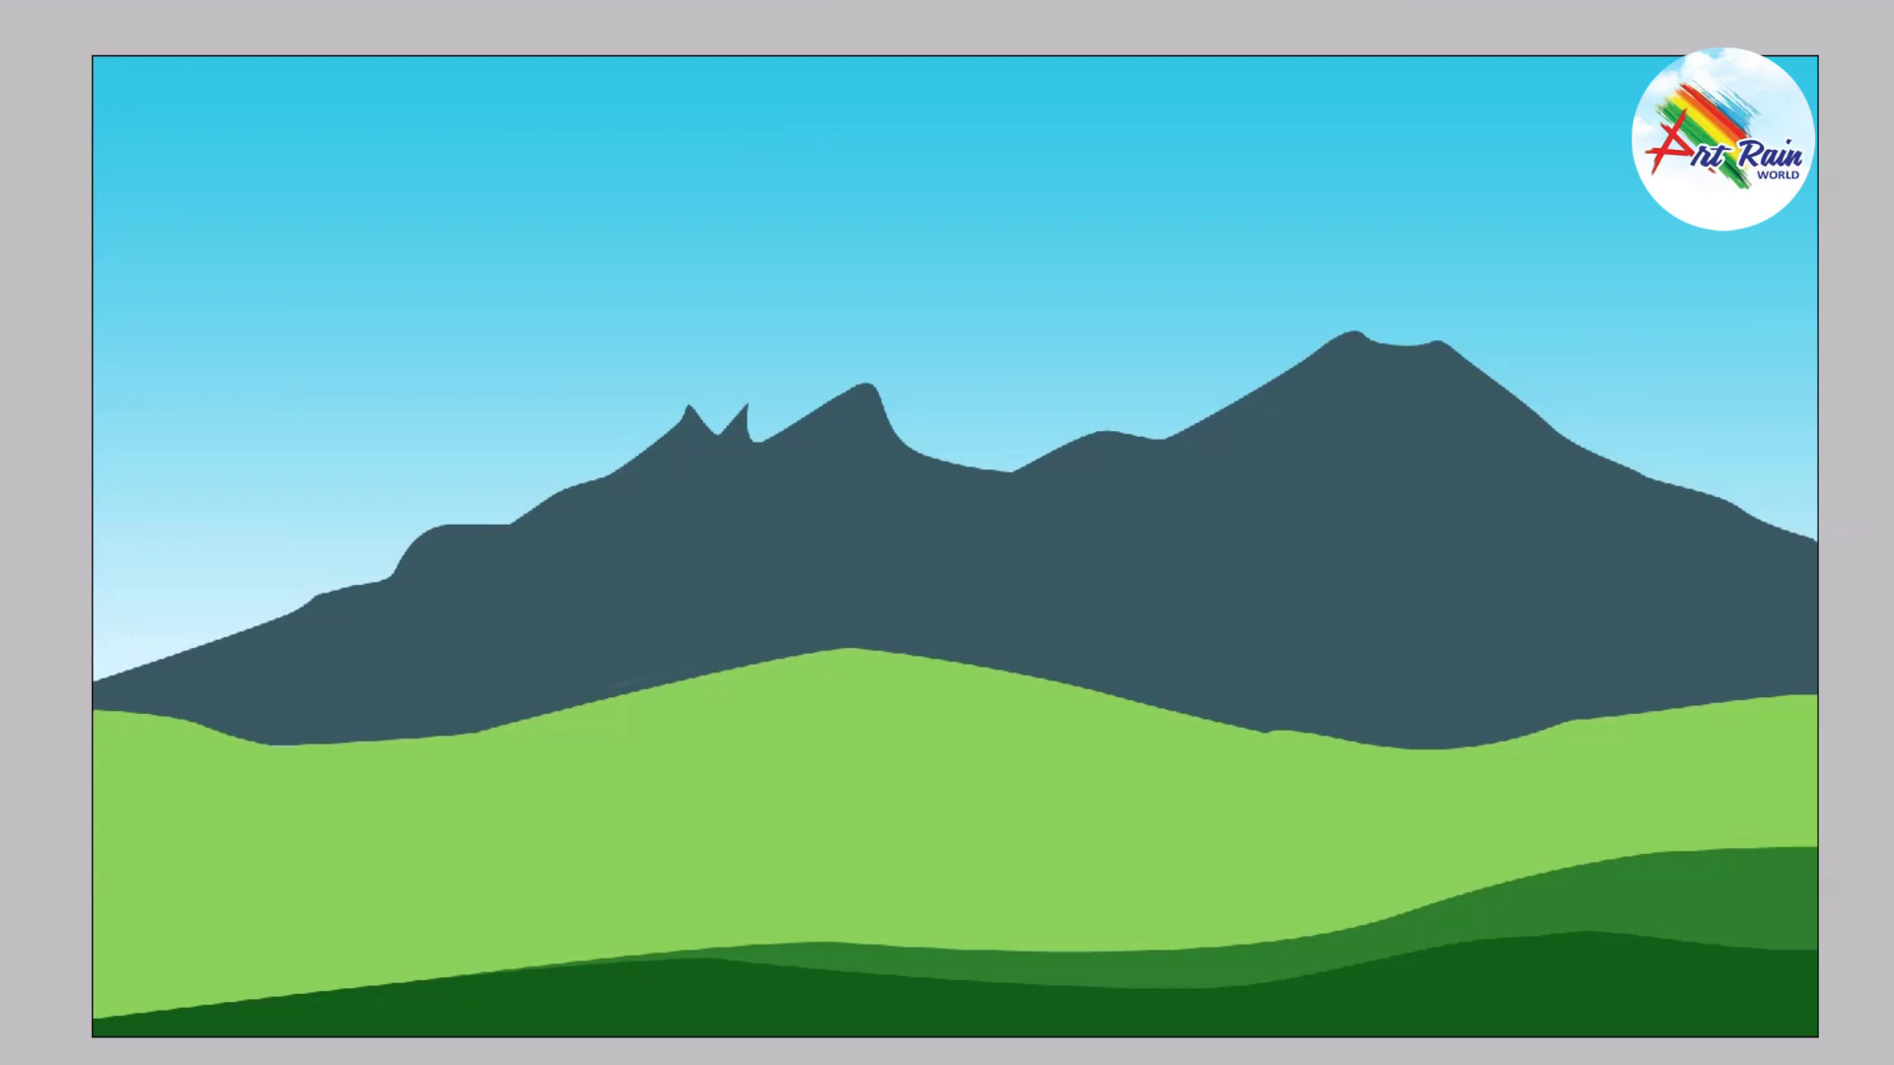
Step: Round off the mountain's left shoulder in slate and set the foreground colour to very pale blue
drag(429, 540, 426, 556)
click(15, 690)
click(803, 173)
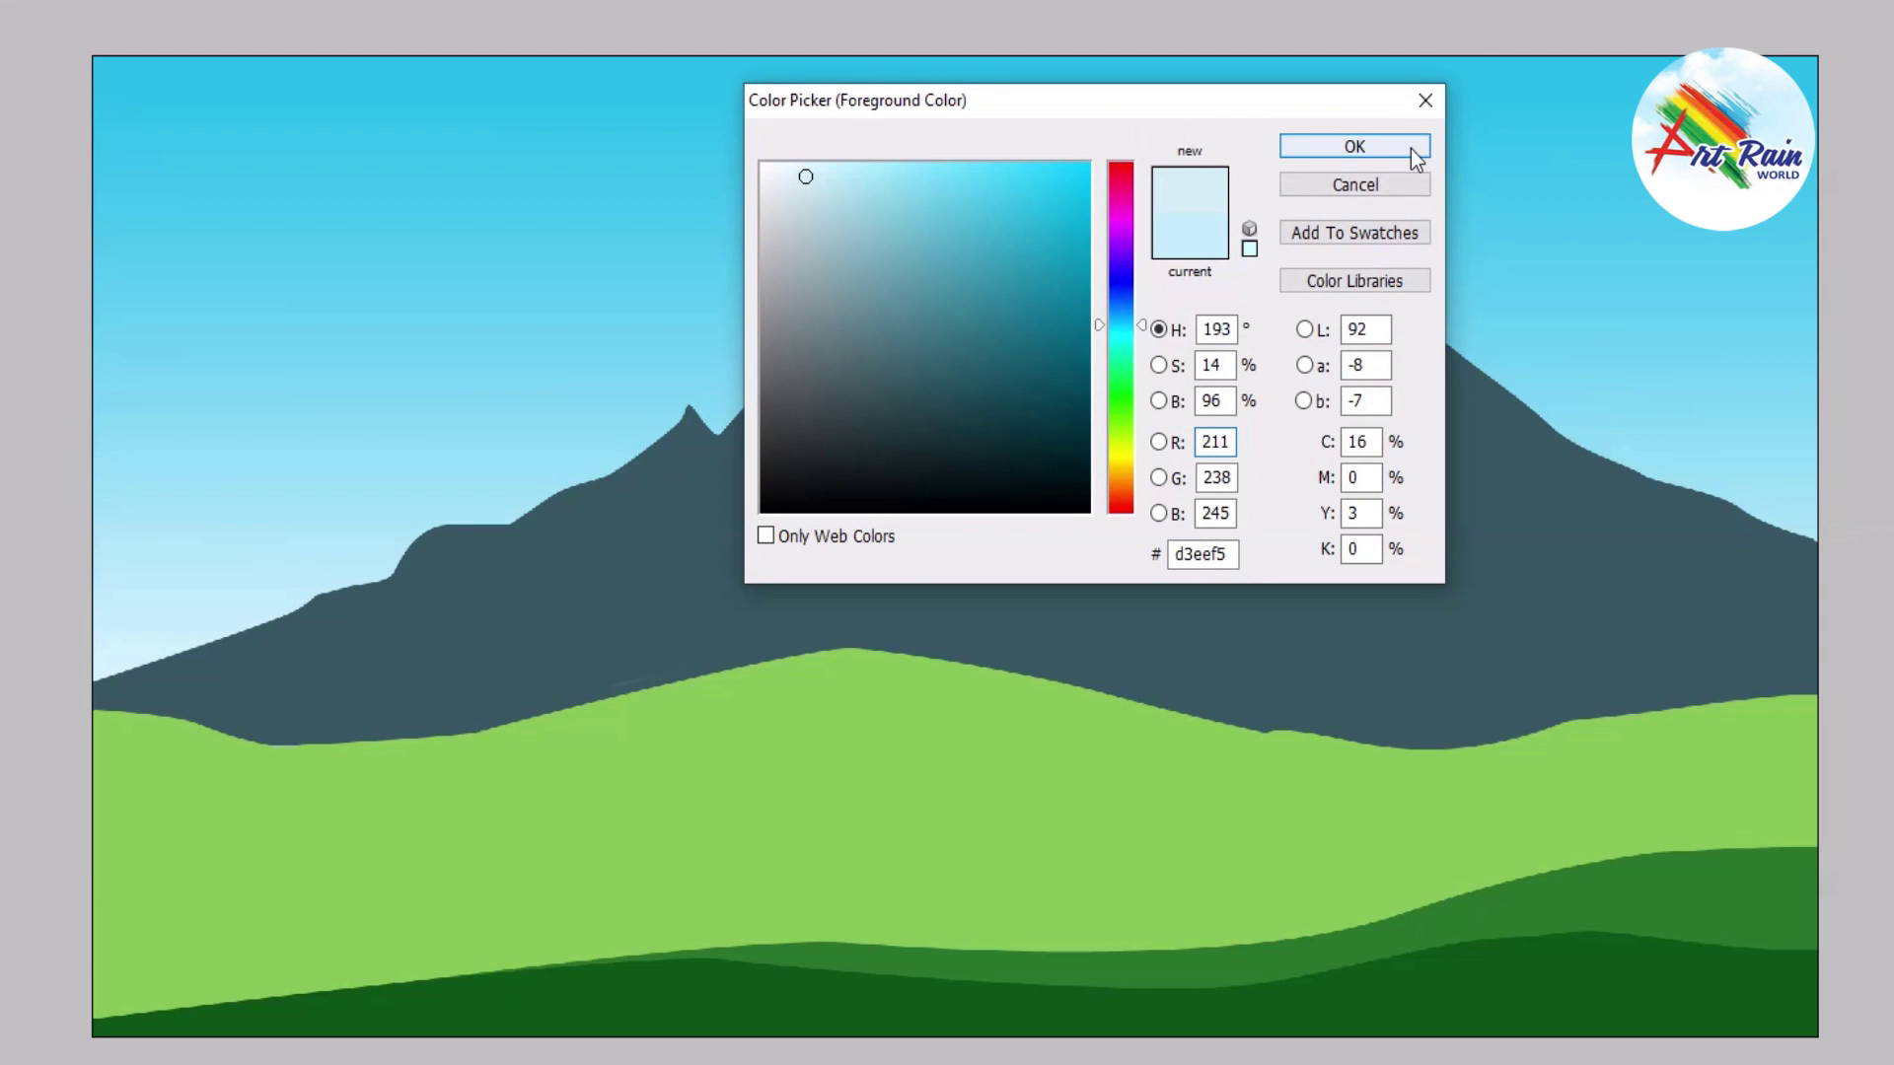
click(1411, 148)
Step: Paint soft pale haze along the mountain ridge and across the left and middle sky
mouse_move(168, 661)
mouse_down()
mouse_move(740, 603)
mouse_move(866, 570)
mouse_move(646, 520)
mouse_move(1490, 563)
mouse_move(1628, 507)
mouse_move(1446, 512)
mouse_move(1766, 528)
mouse_up()
mouse_move(1858, 346)
mouse_down()
mouse_move(309, 402)
mouse_move(34, 372)
mouse_move(1565, 381)
mouse_move(1873, 329)
mouse_move(1384, 312)
mouse_move(1314, 399)
mouse_up()
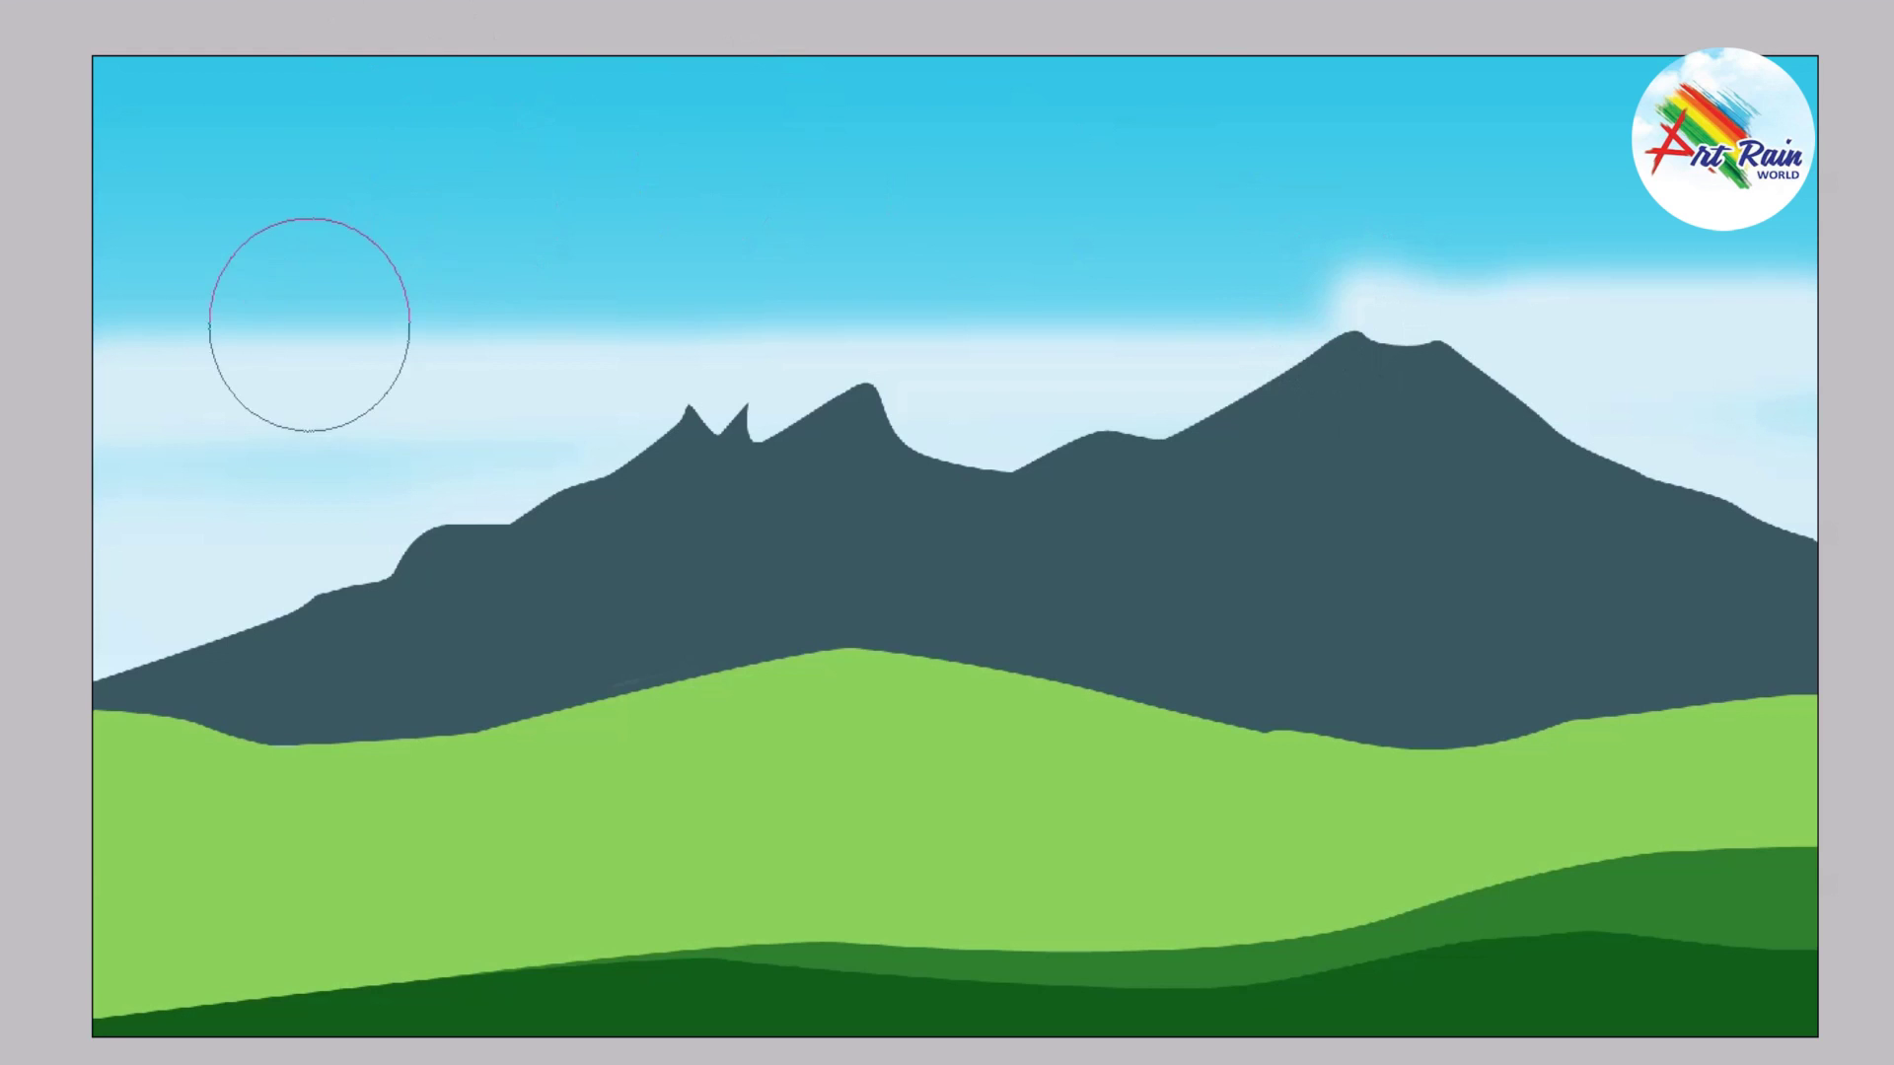
drag(309, 317, 227, 395)
key(bracketleft)
key(bracketleft)
key(bracketleft)
key(bracketleft)
key(bracketleft)
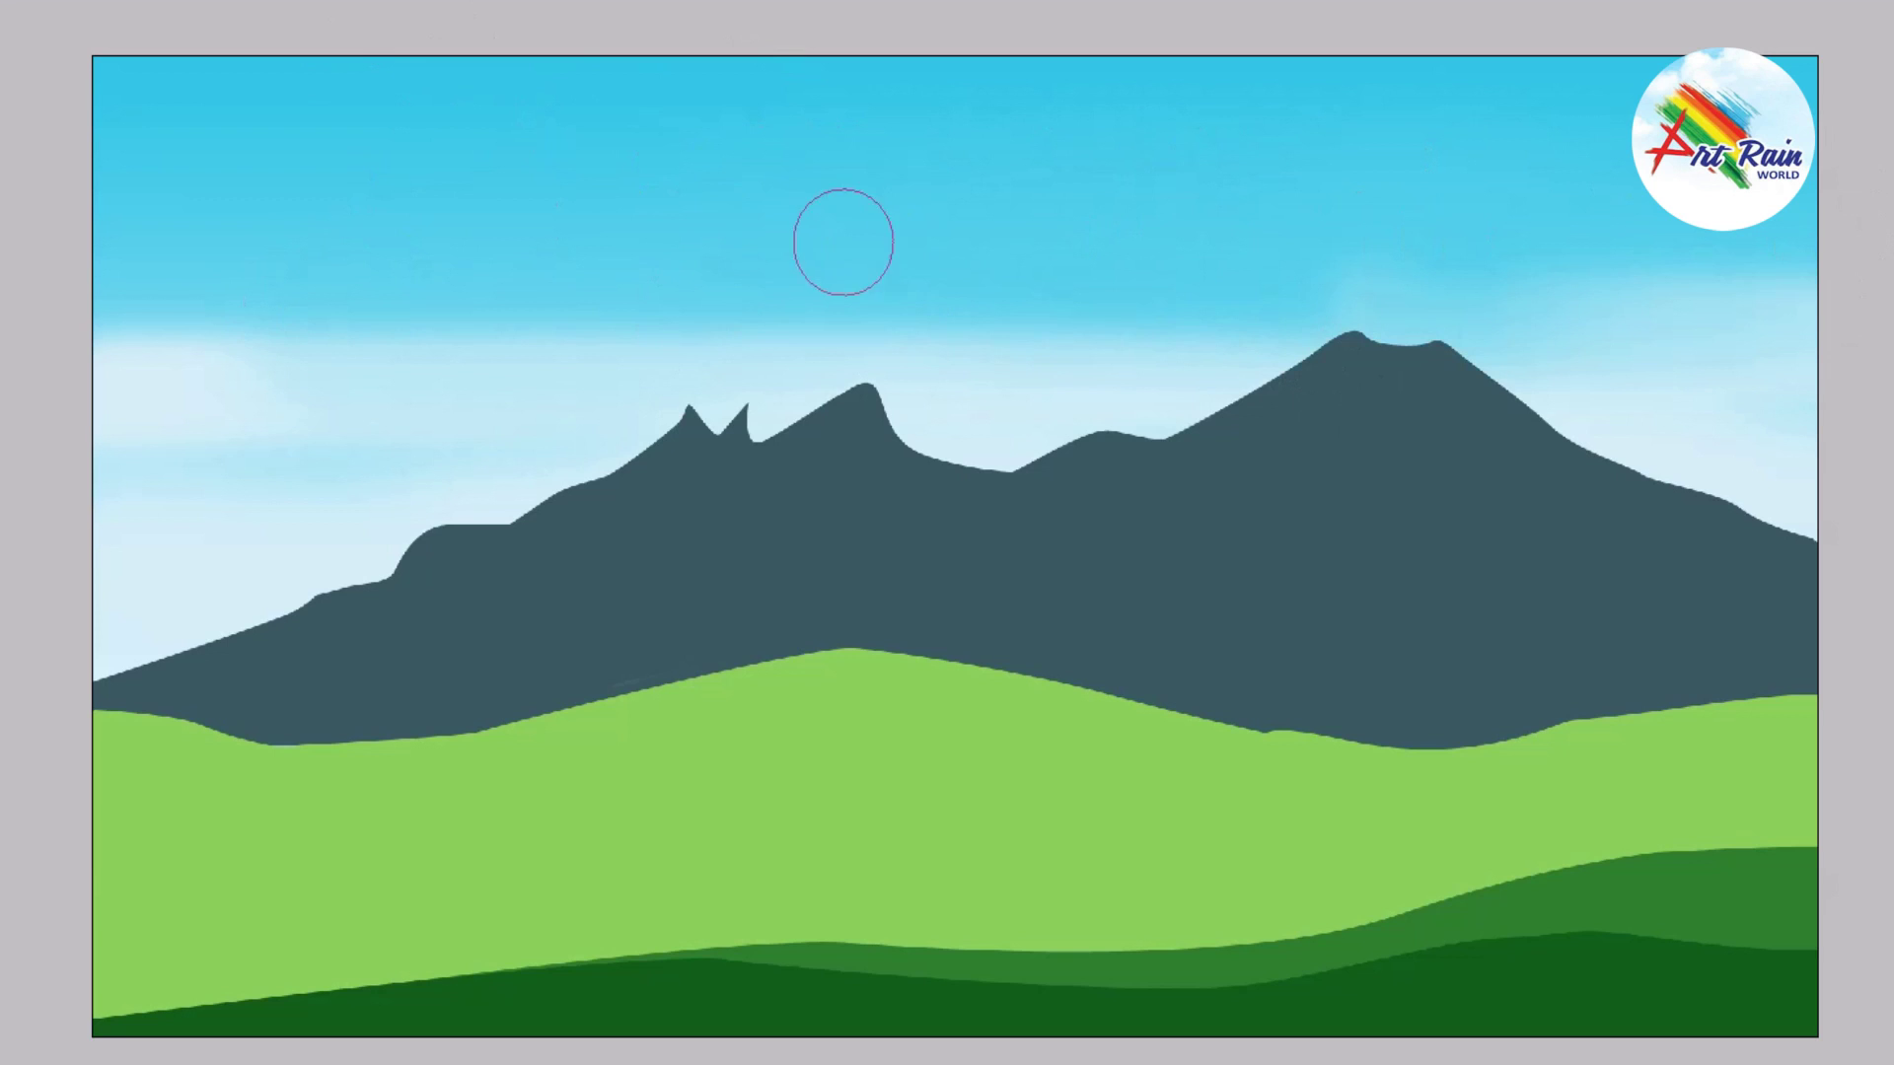
mouse_move(355, 386)
mouse_down()
mouse_move(241, 393)
mouse_move(691, 379)
mouse_up()
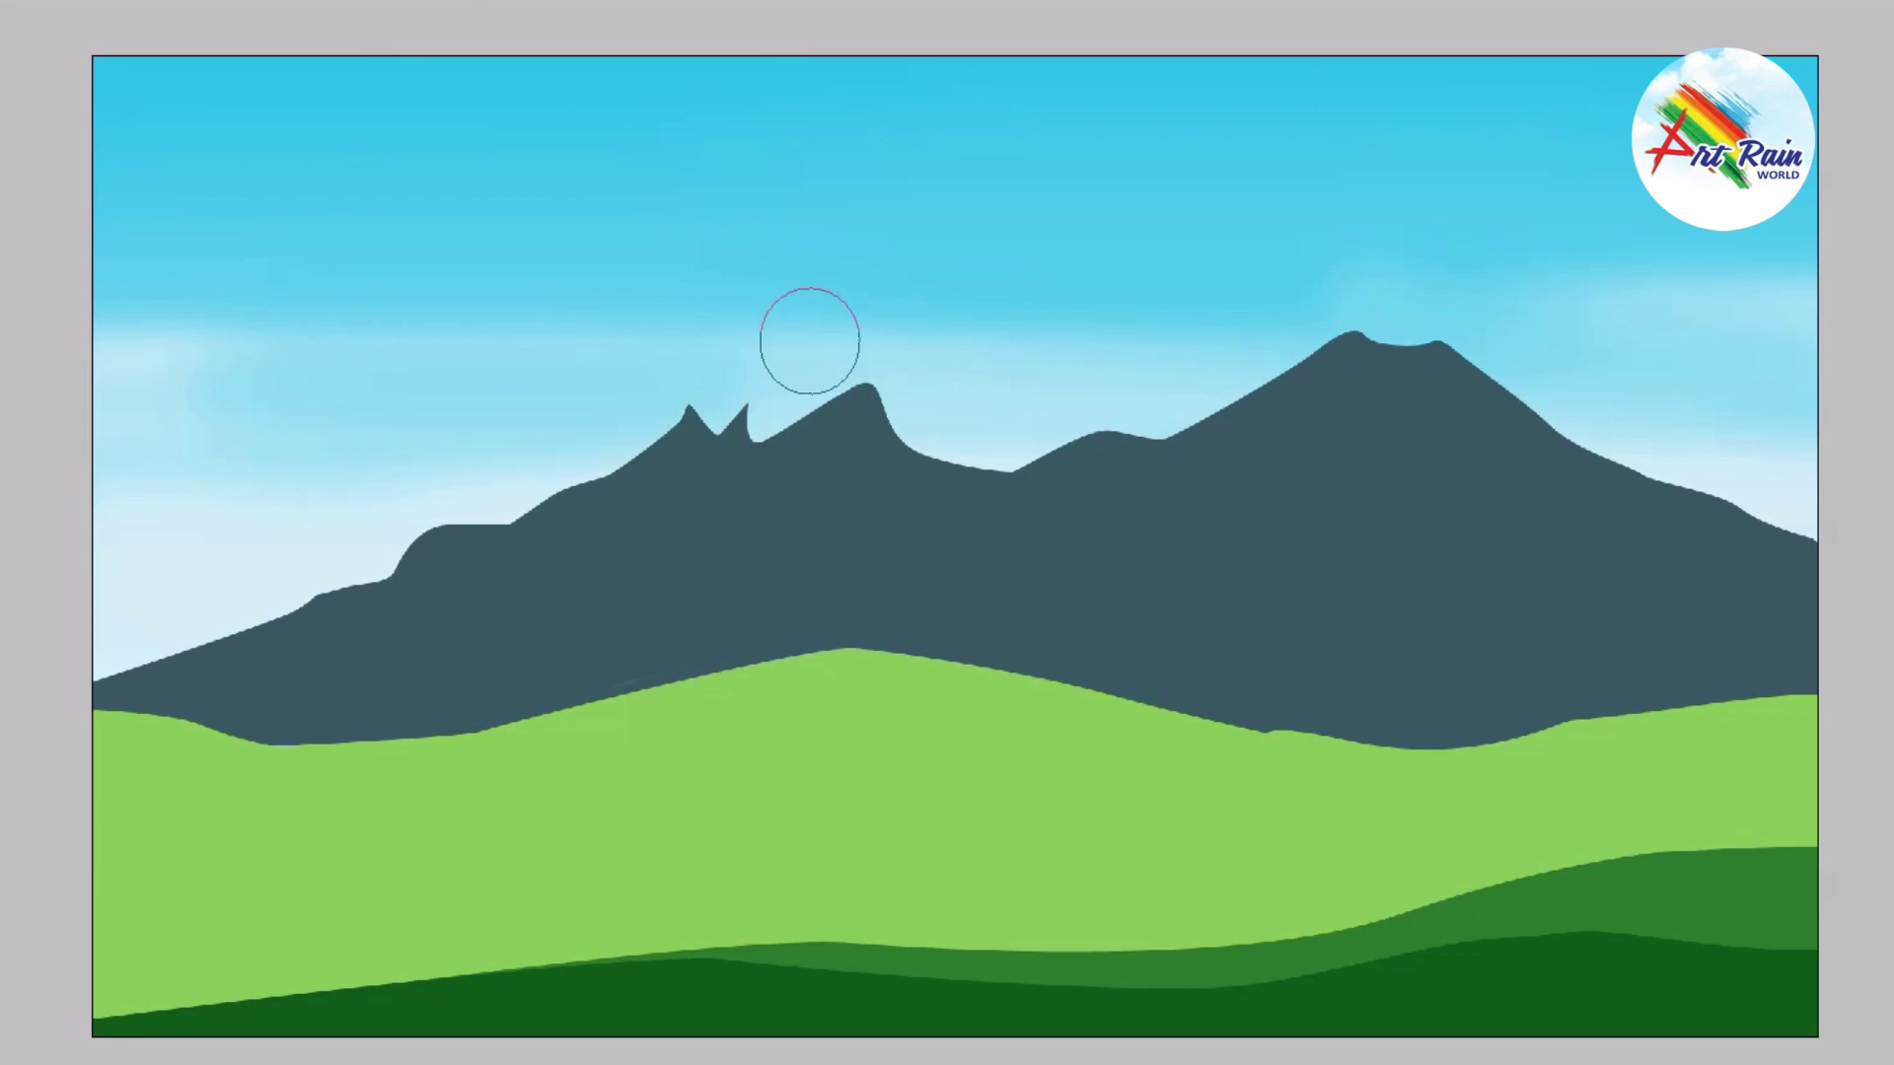
Step: Add soft pale cloud streaks across the upper sky and soften the left sky areas
drag(205, 326, 1354, 275)
mouse_move(1072, 256)
mouse_down()
mouse_move(690, 253)
mouse_move(1817, 281)
mouse_up()
drag(1239, 204, 109, 194)
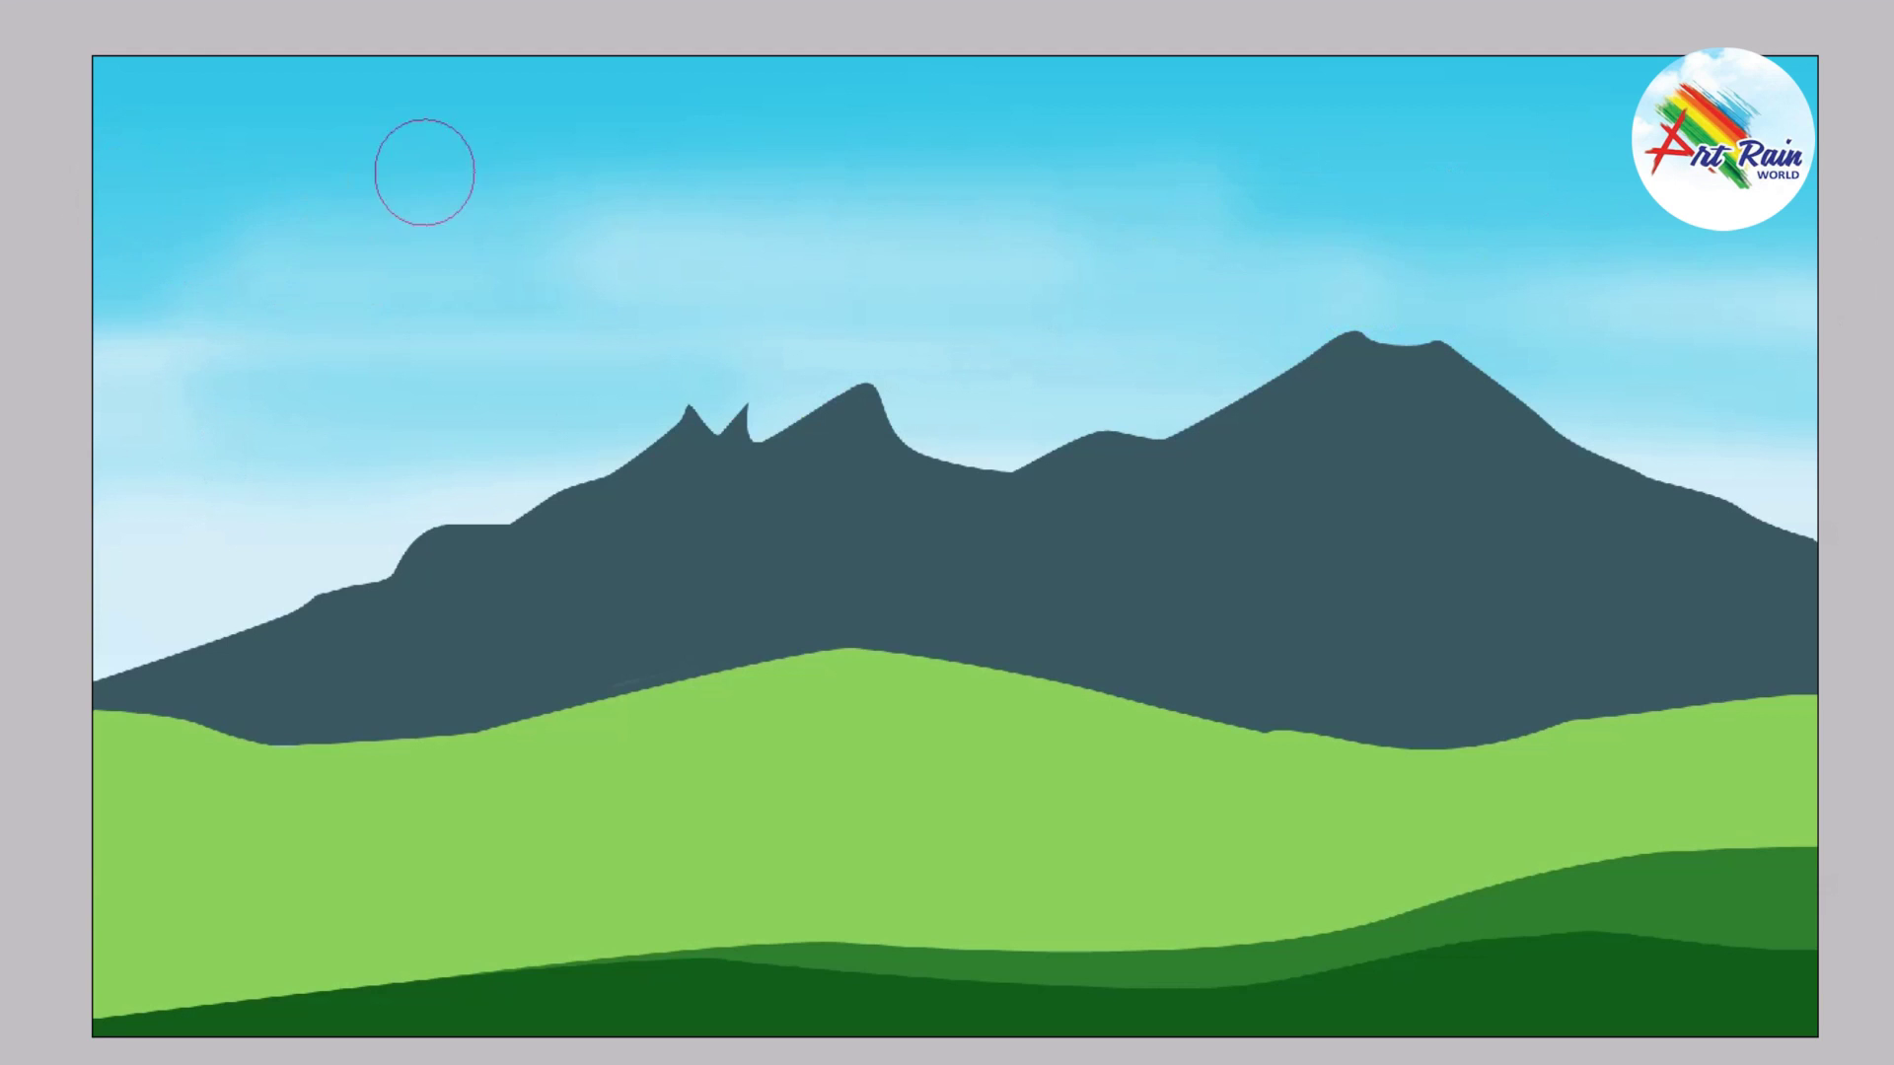
drag(423, 169, 1479, 233)
drag(1145, 288, 1771, 360)
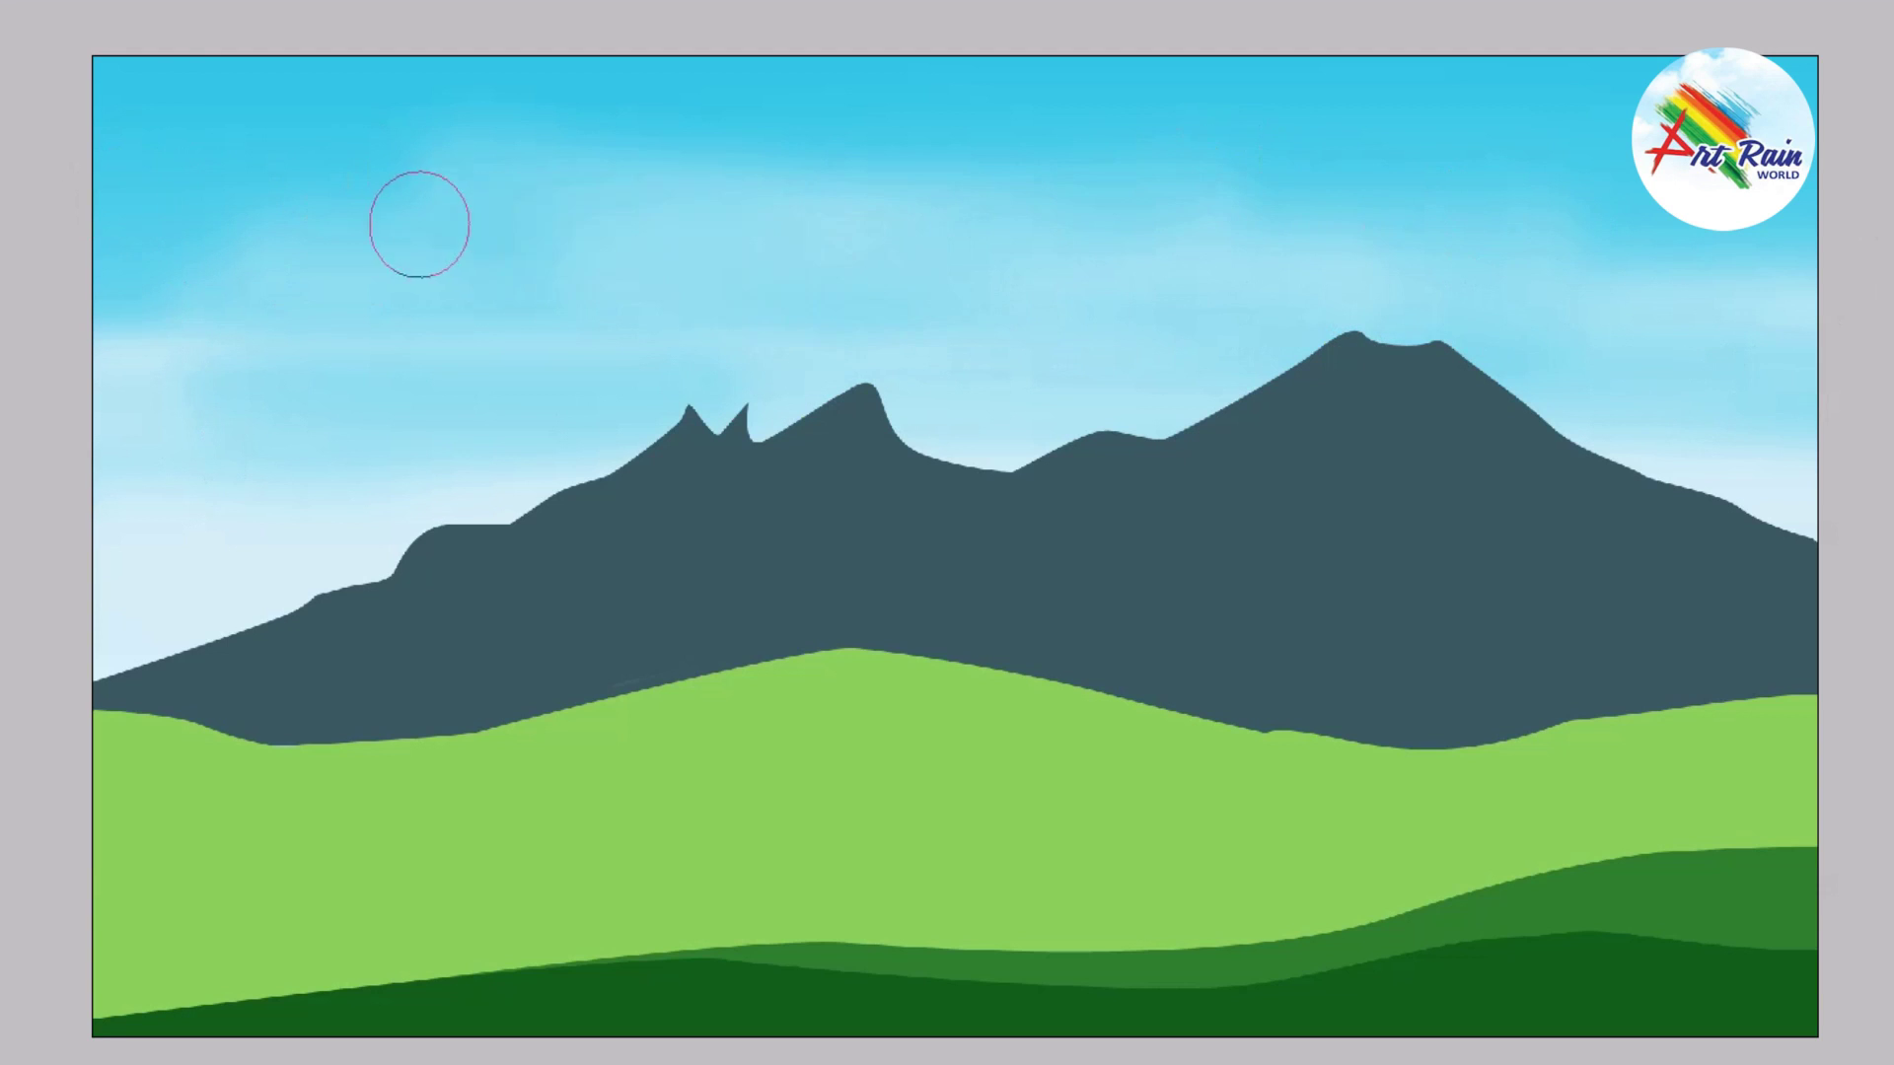
drag(53, 345, 331, 323)
key(bracketright)
key(bracketright)
key(bracketright)
drag(279, 478, 378, 396)
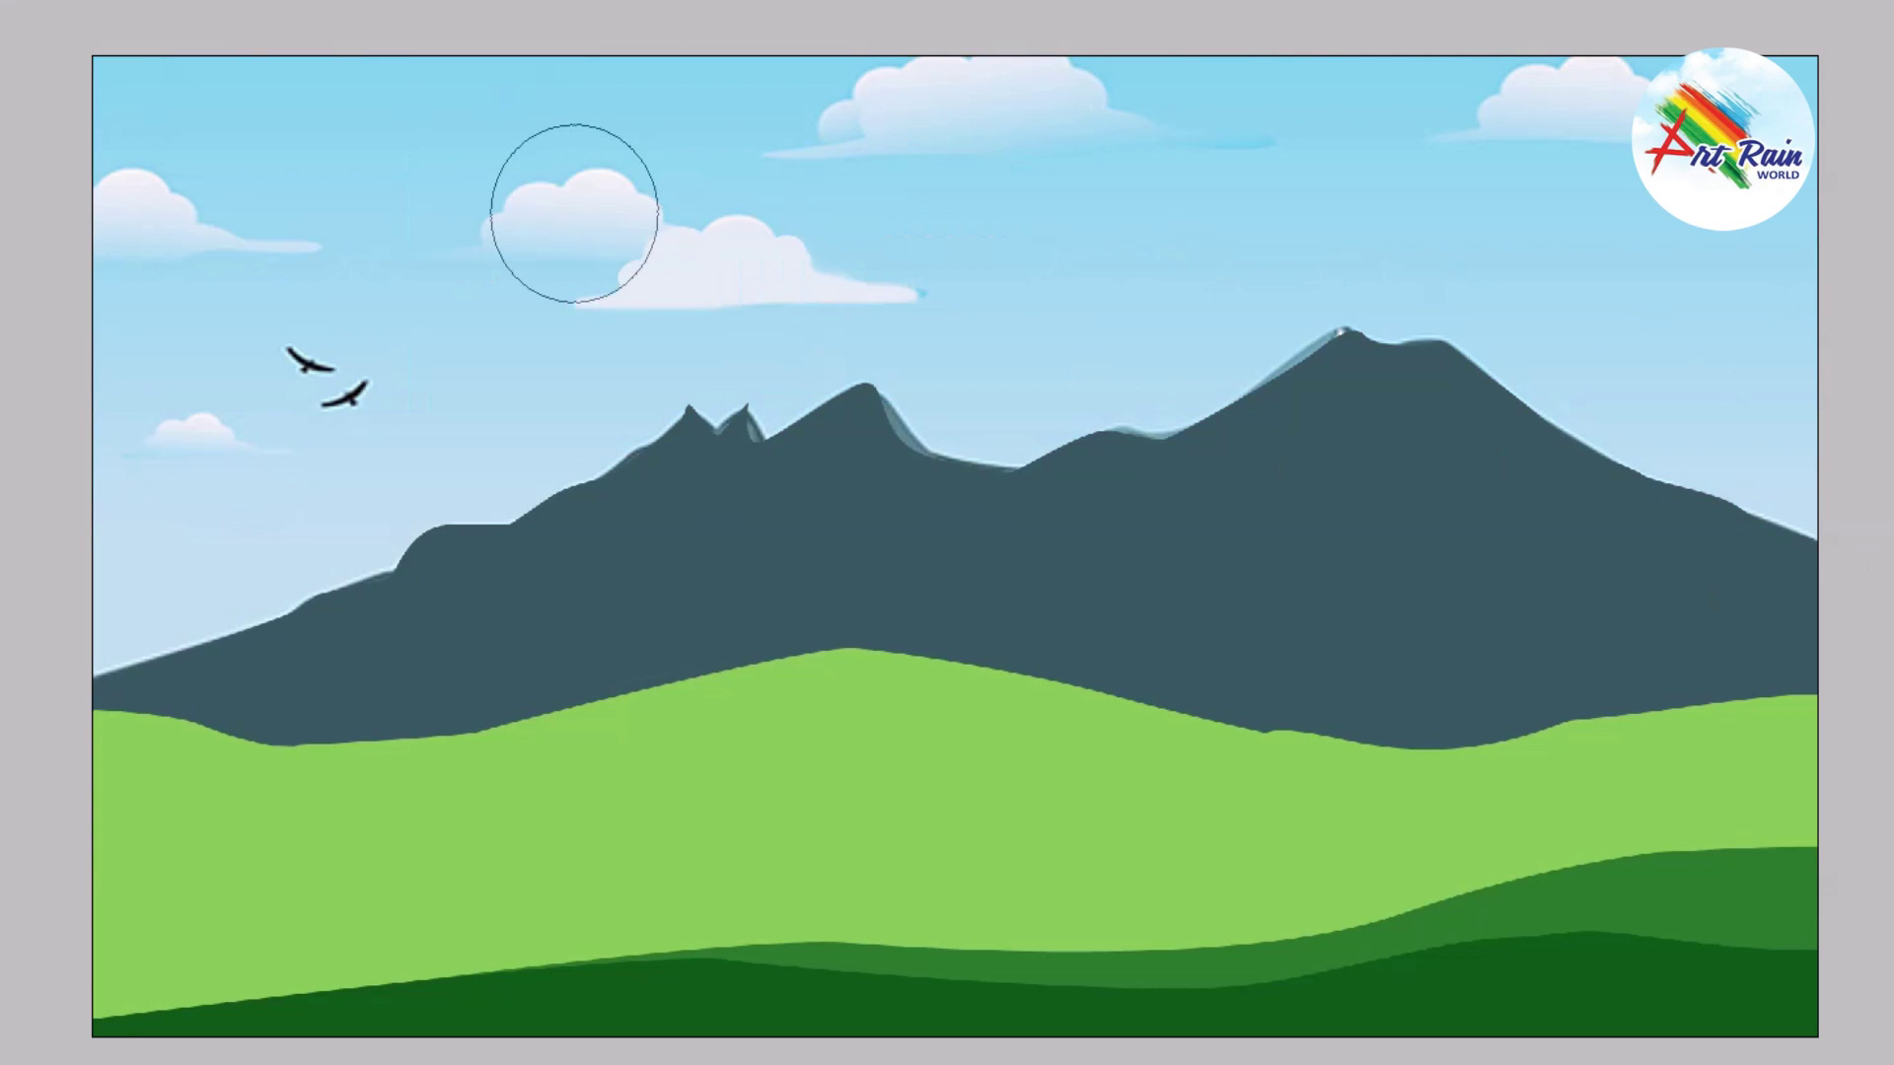
Step: Duplicate the white cloud layer and place the copy right of the central clouds
right_click(740, 258)
click(754, 283)
drag(772, 274, 1142, 233)
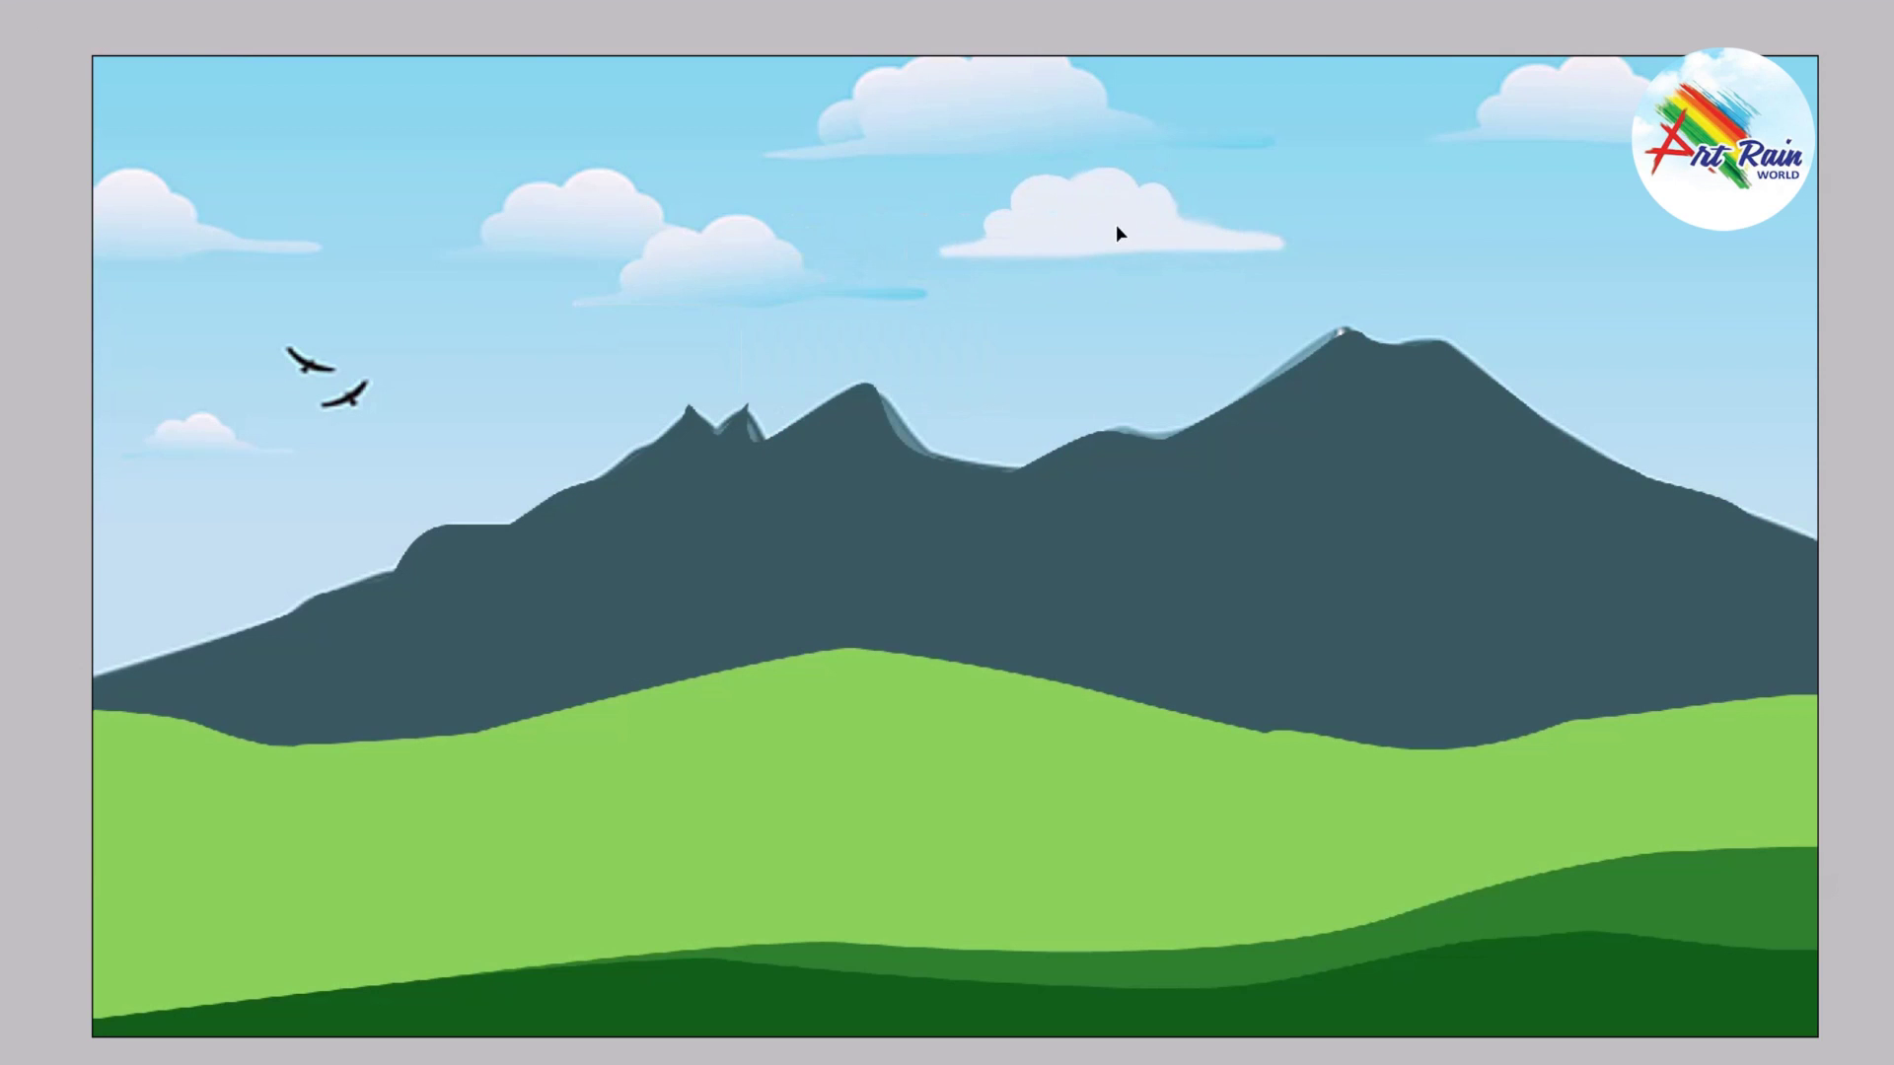
drag(406, 153, 1561, 395)
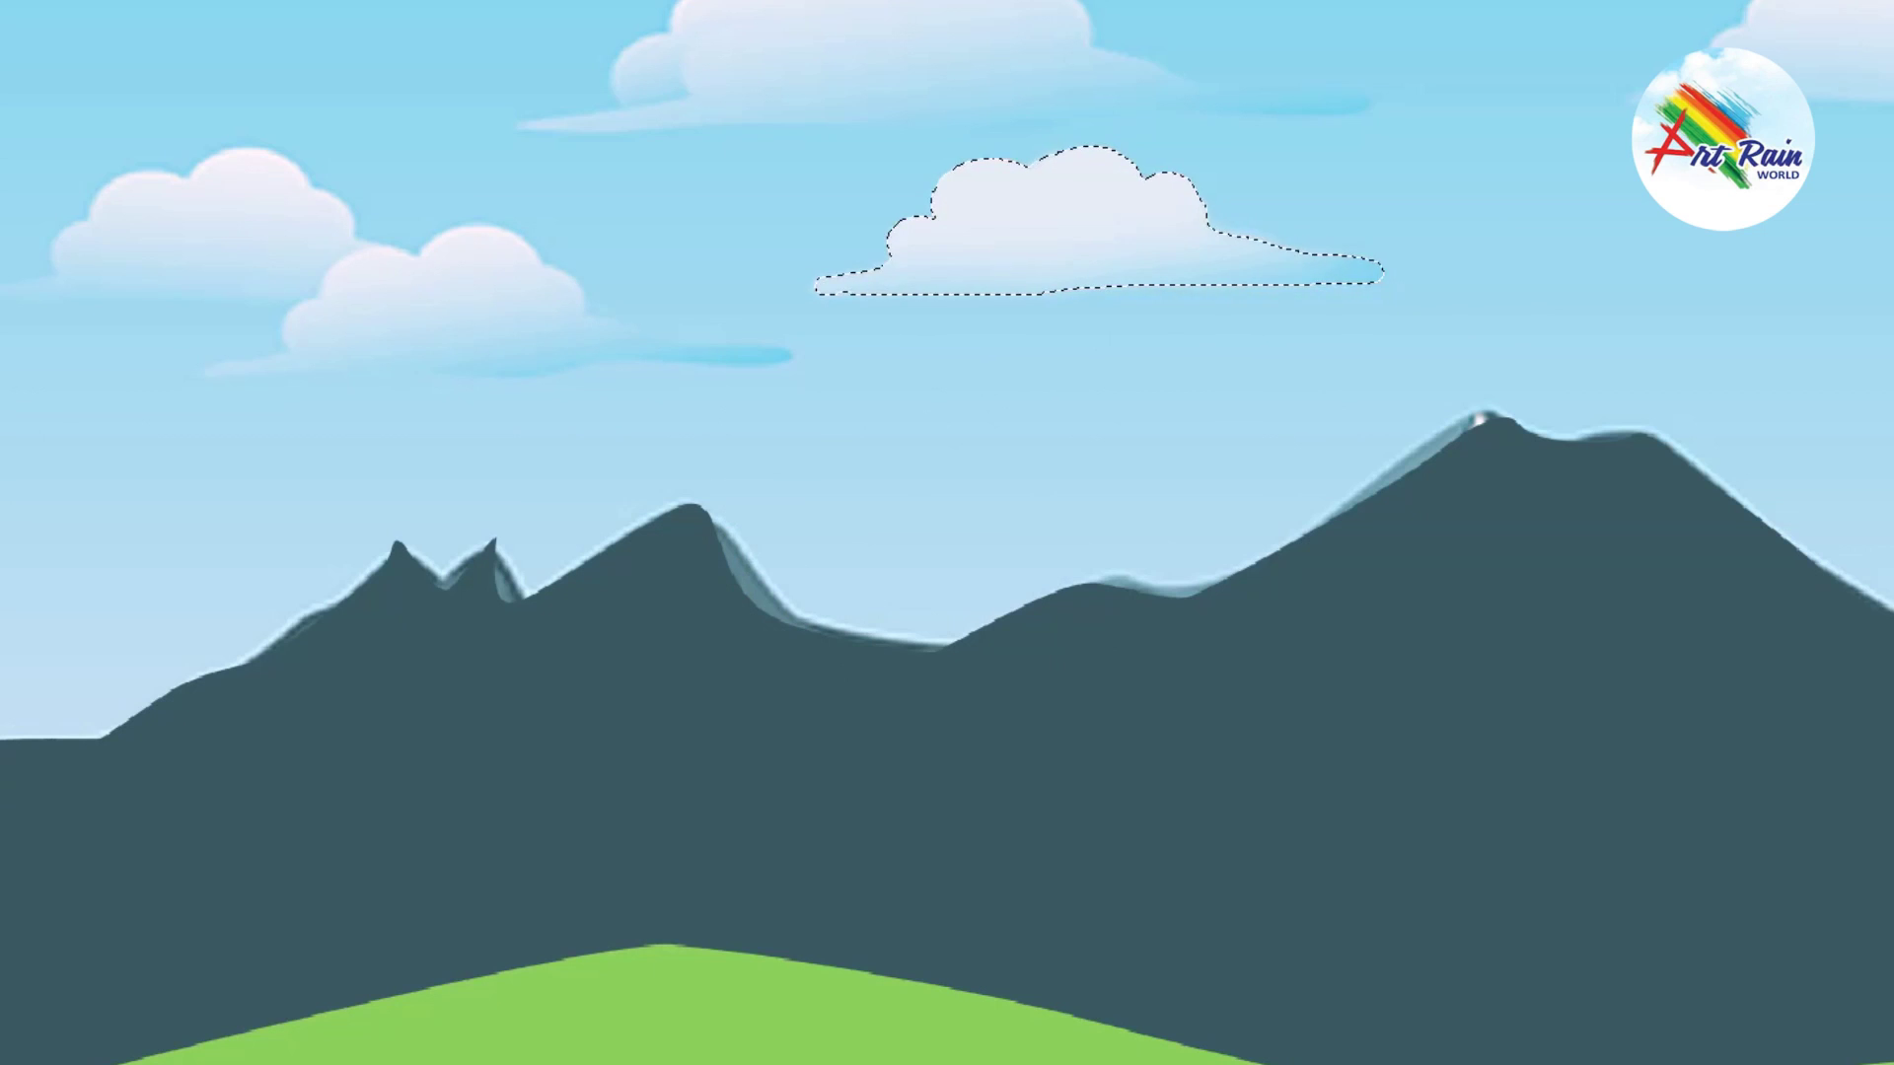
Step: Tint the copied cloud's right tail a stronger sky blue and shift the cloud lower-left
click(1053, 214)
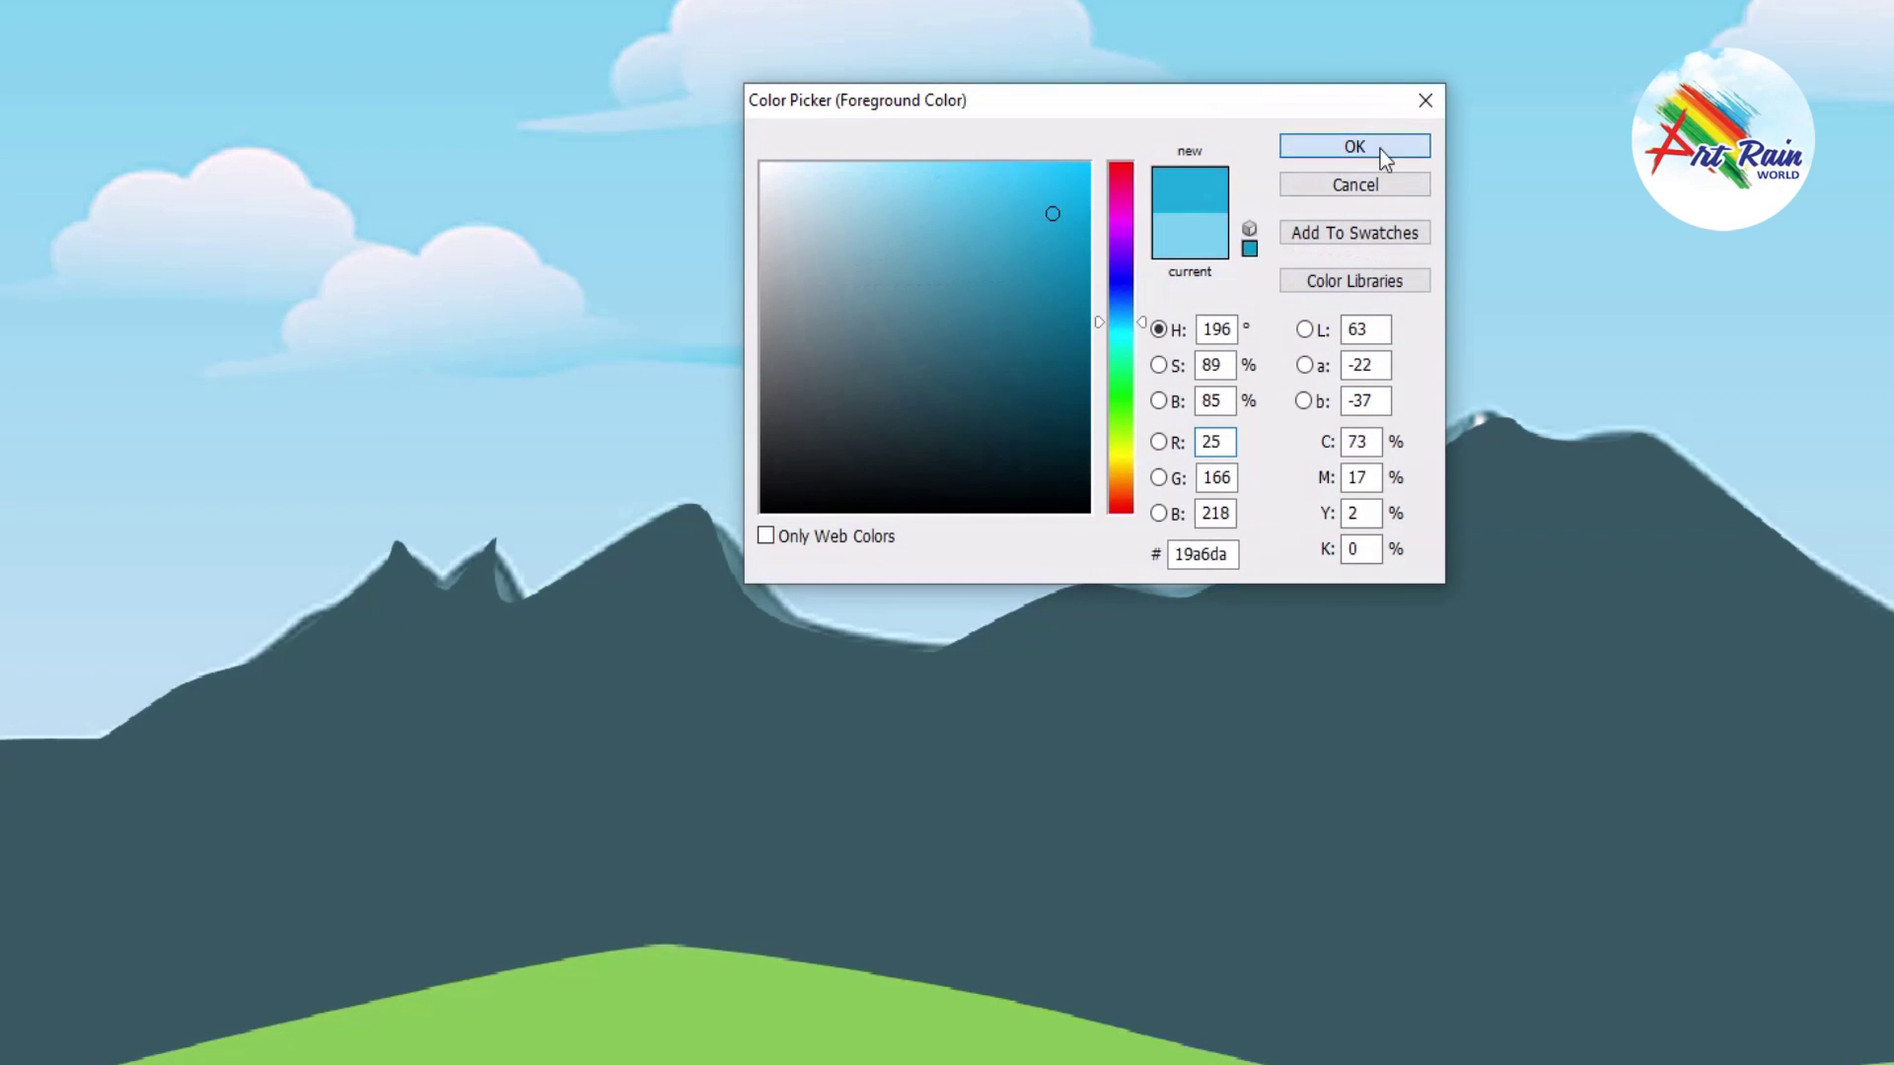
click(1381, 150)
drag(1362, 288, 1408, 287)
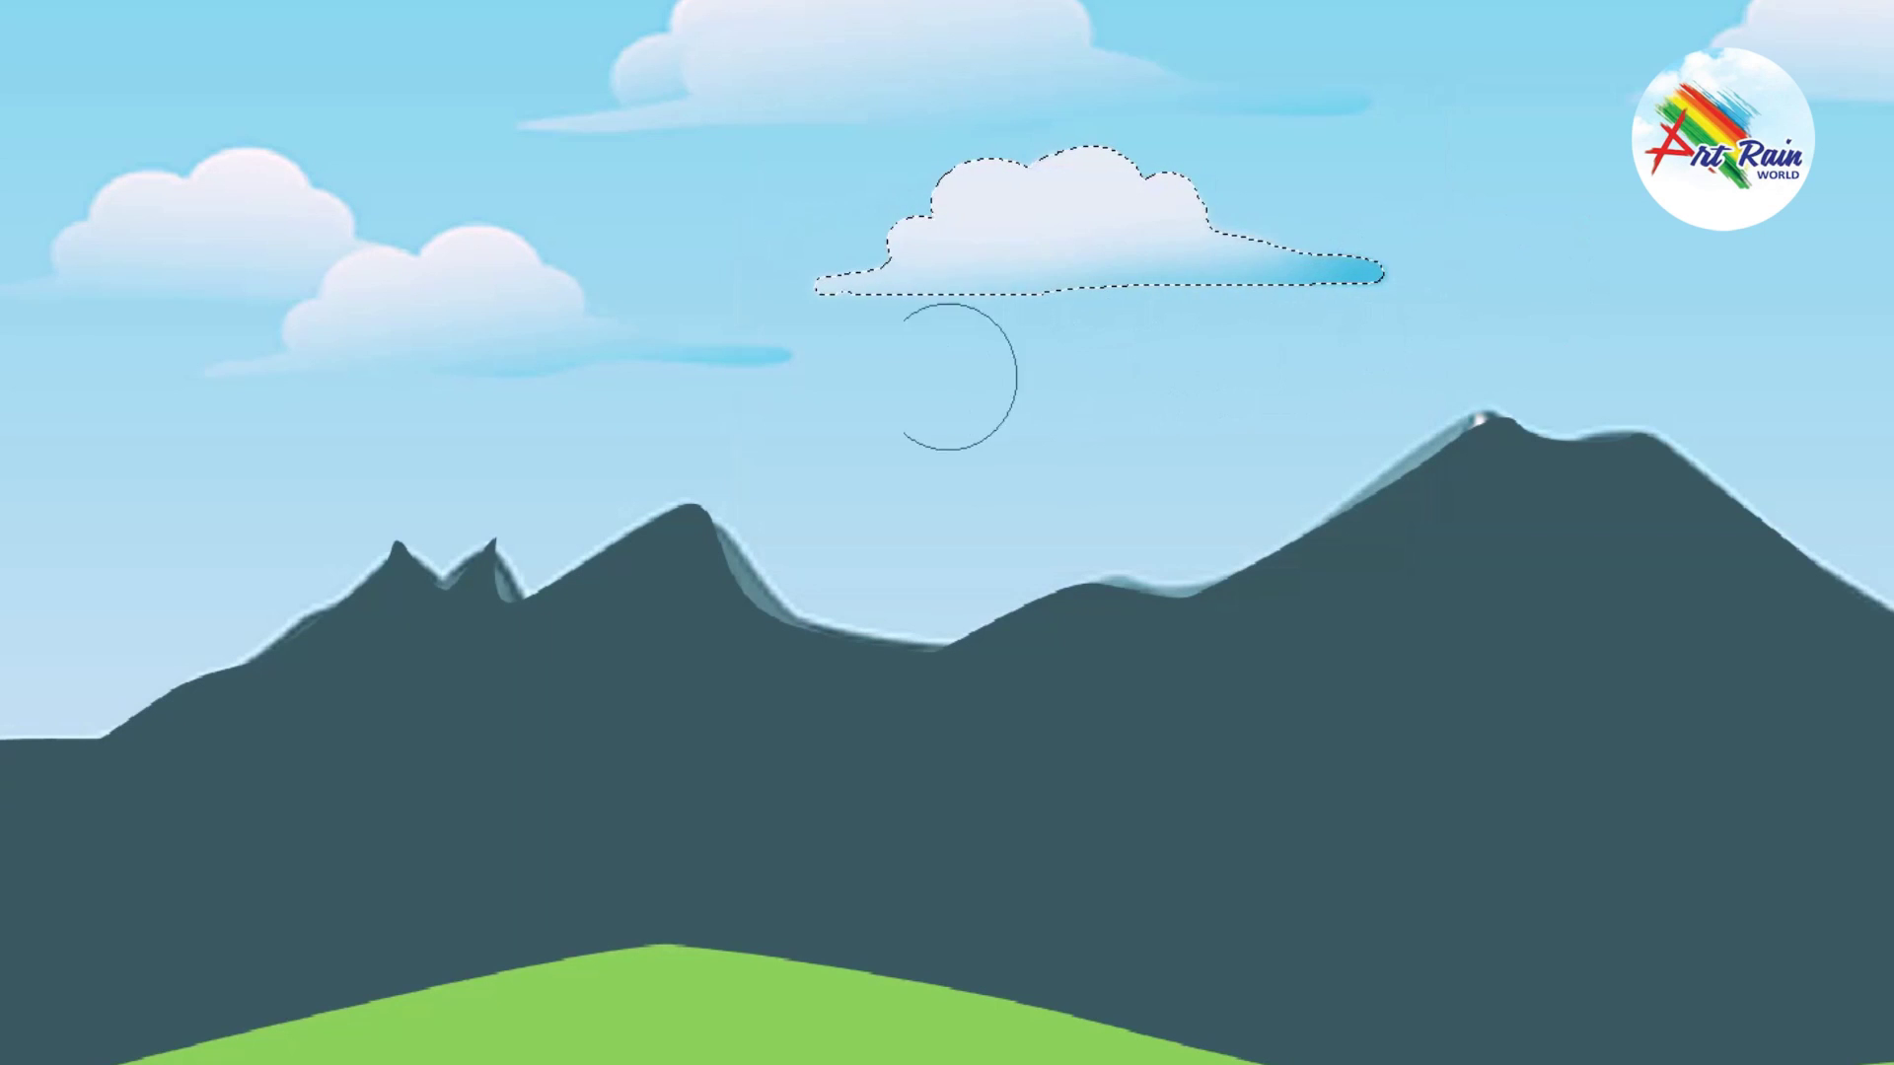
key(ctrl+d)
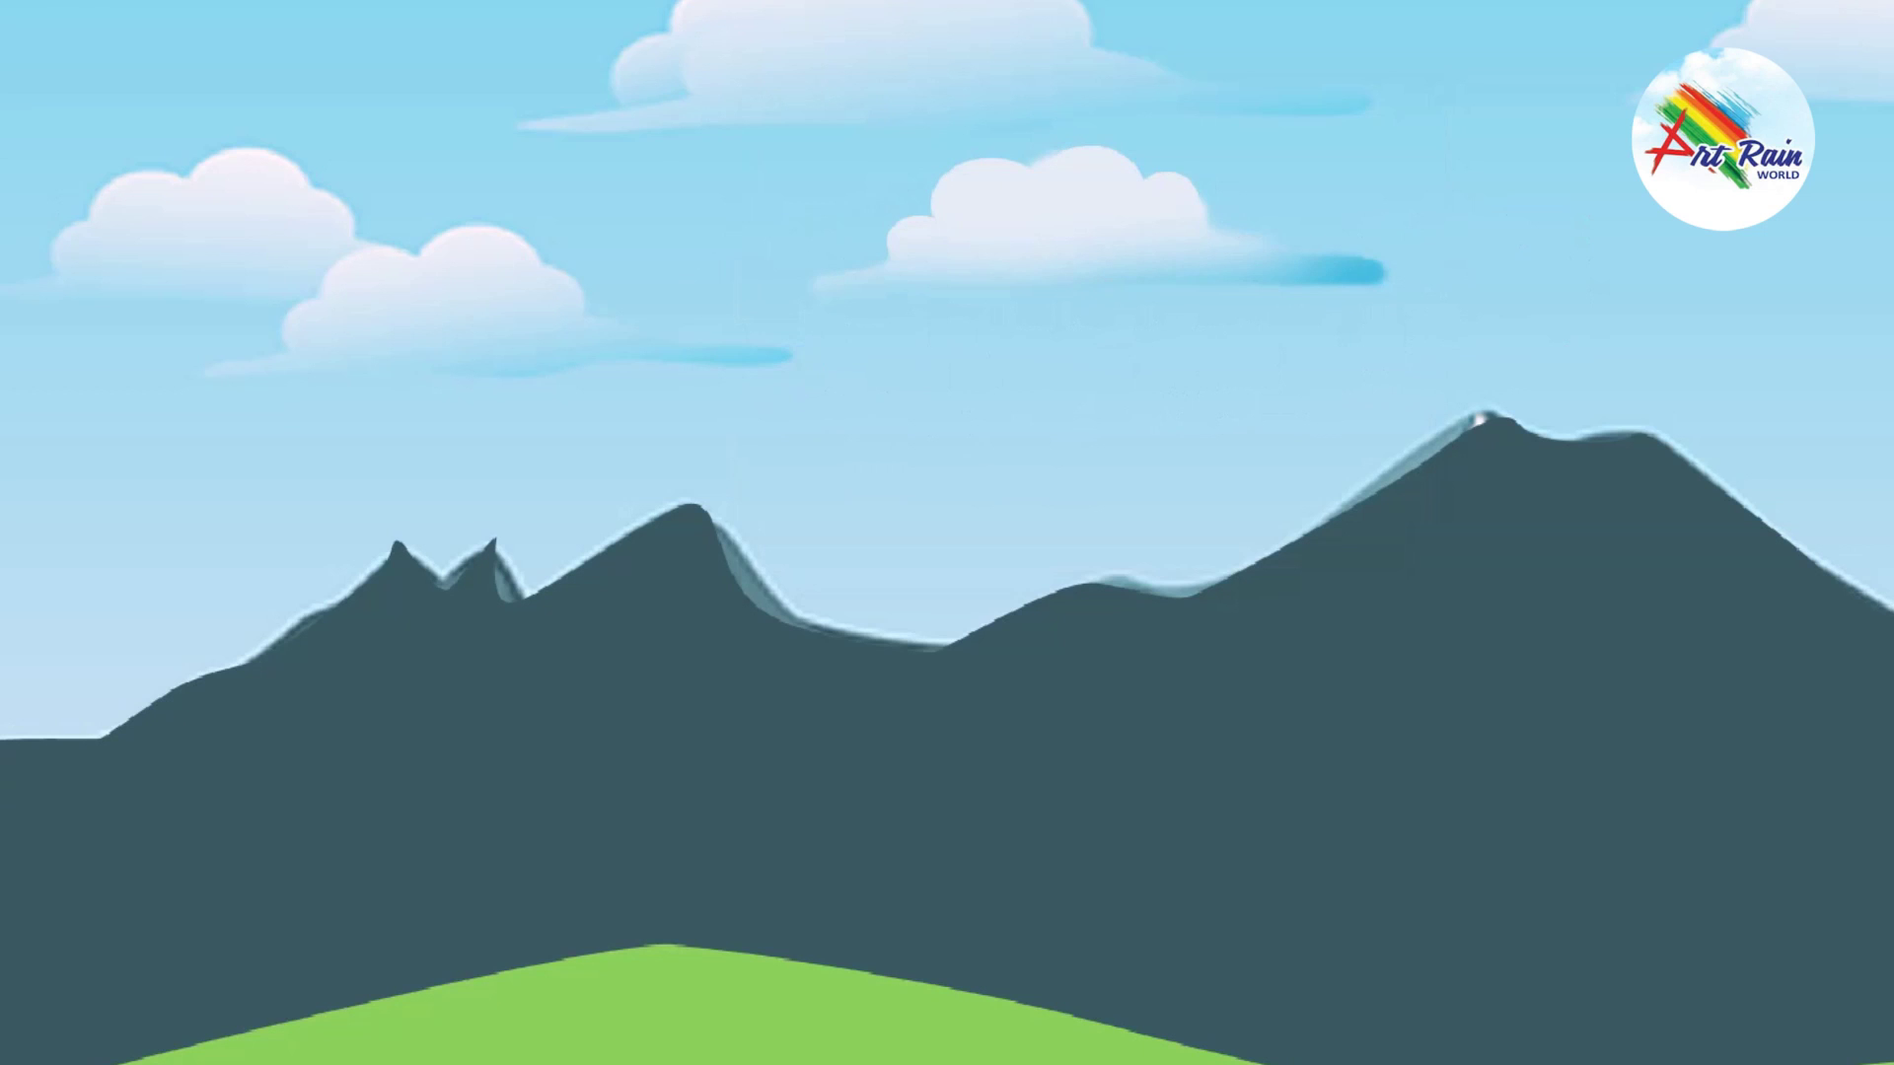
mouse_move(1101, 241)
mouse_down()
mouse_move(507, 368)
mouse_move(507, 330)
mouse_move(1292, 268)
mouse_up()
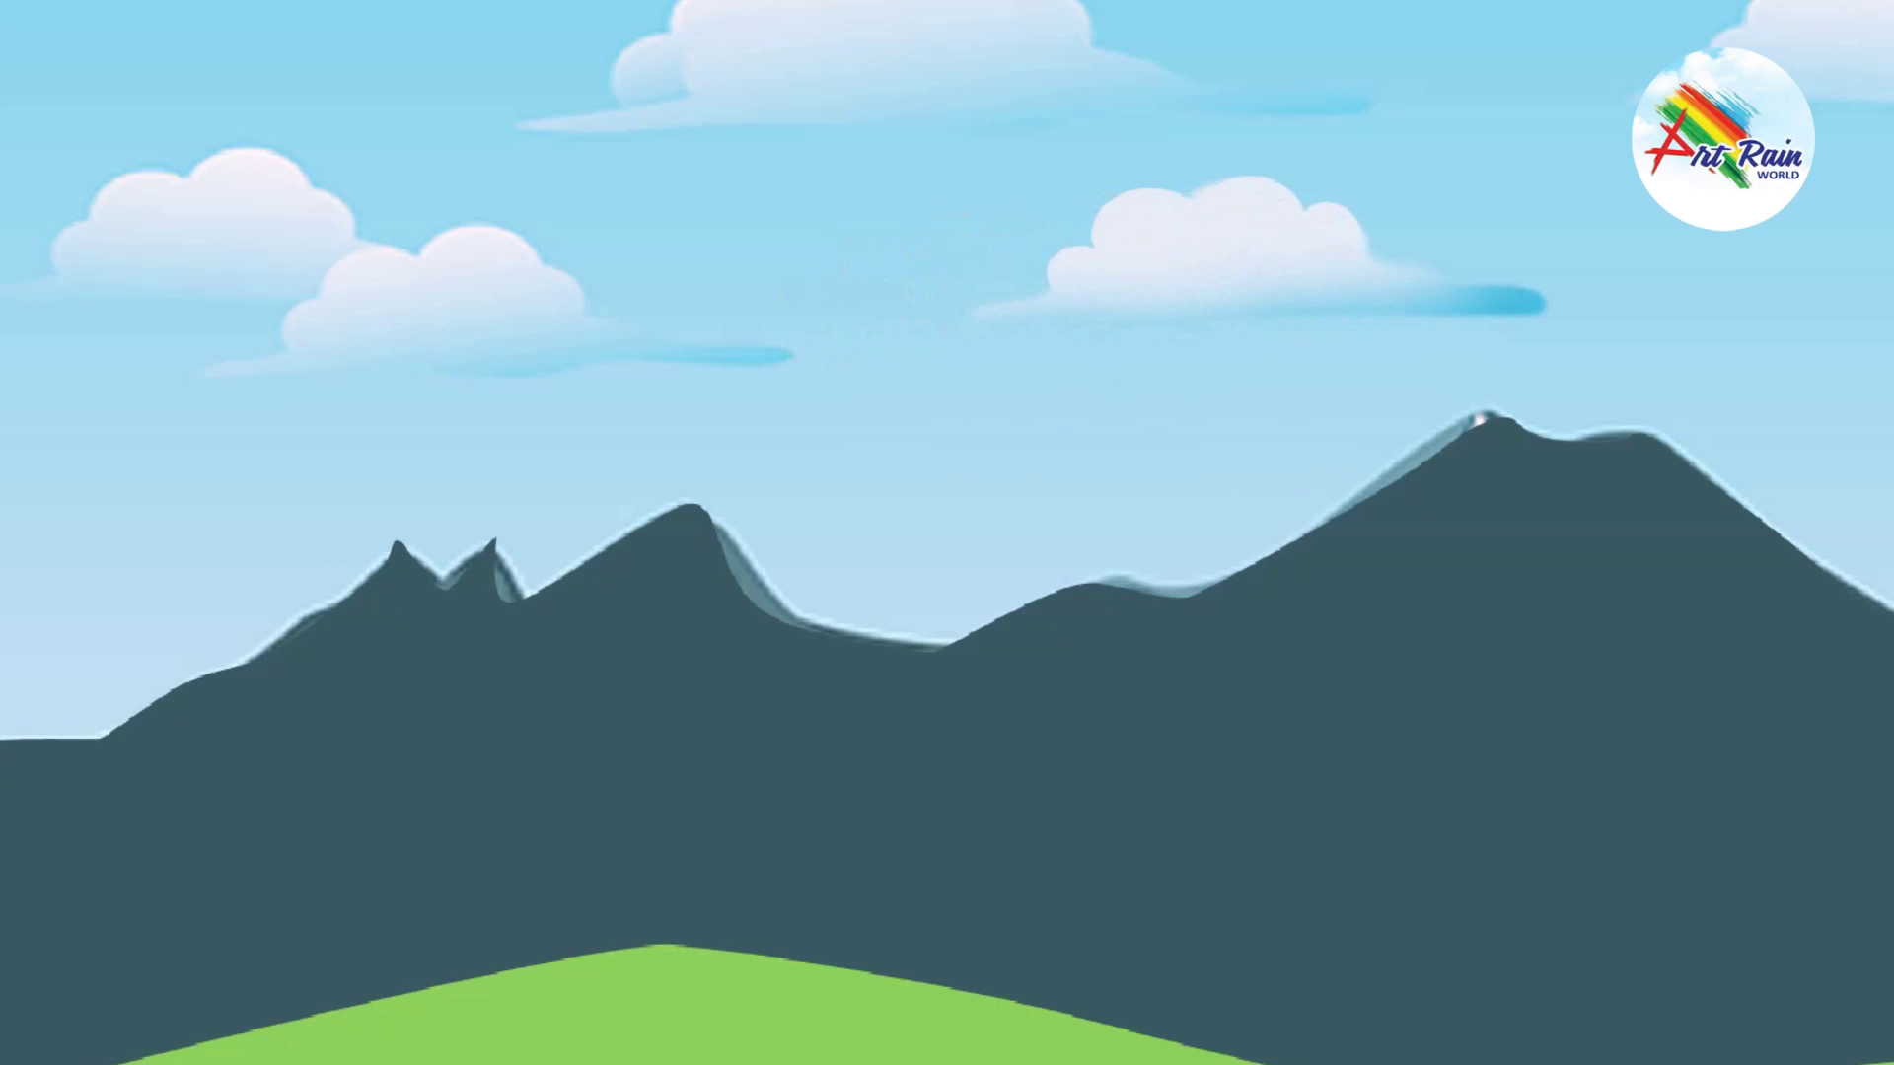
Step: Whiten the right-hand cloud's upper edge and blue tail with a smaller soft white brush, then deselect
key(ctrl+shift+d)
key(ctrl+d)
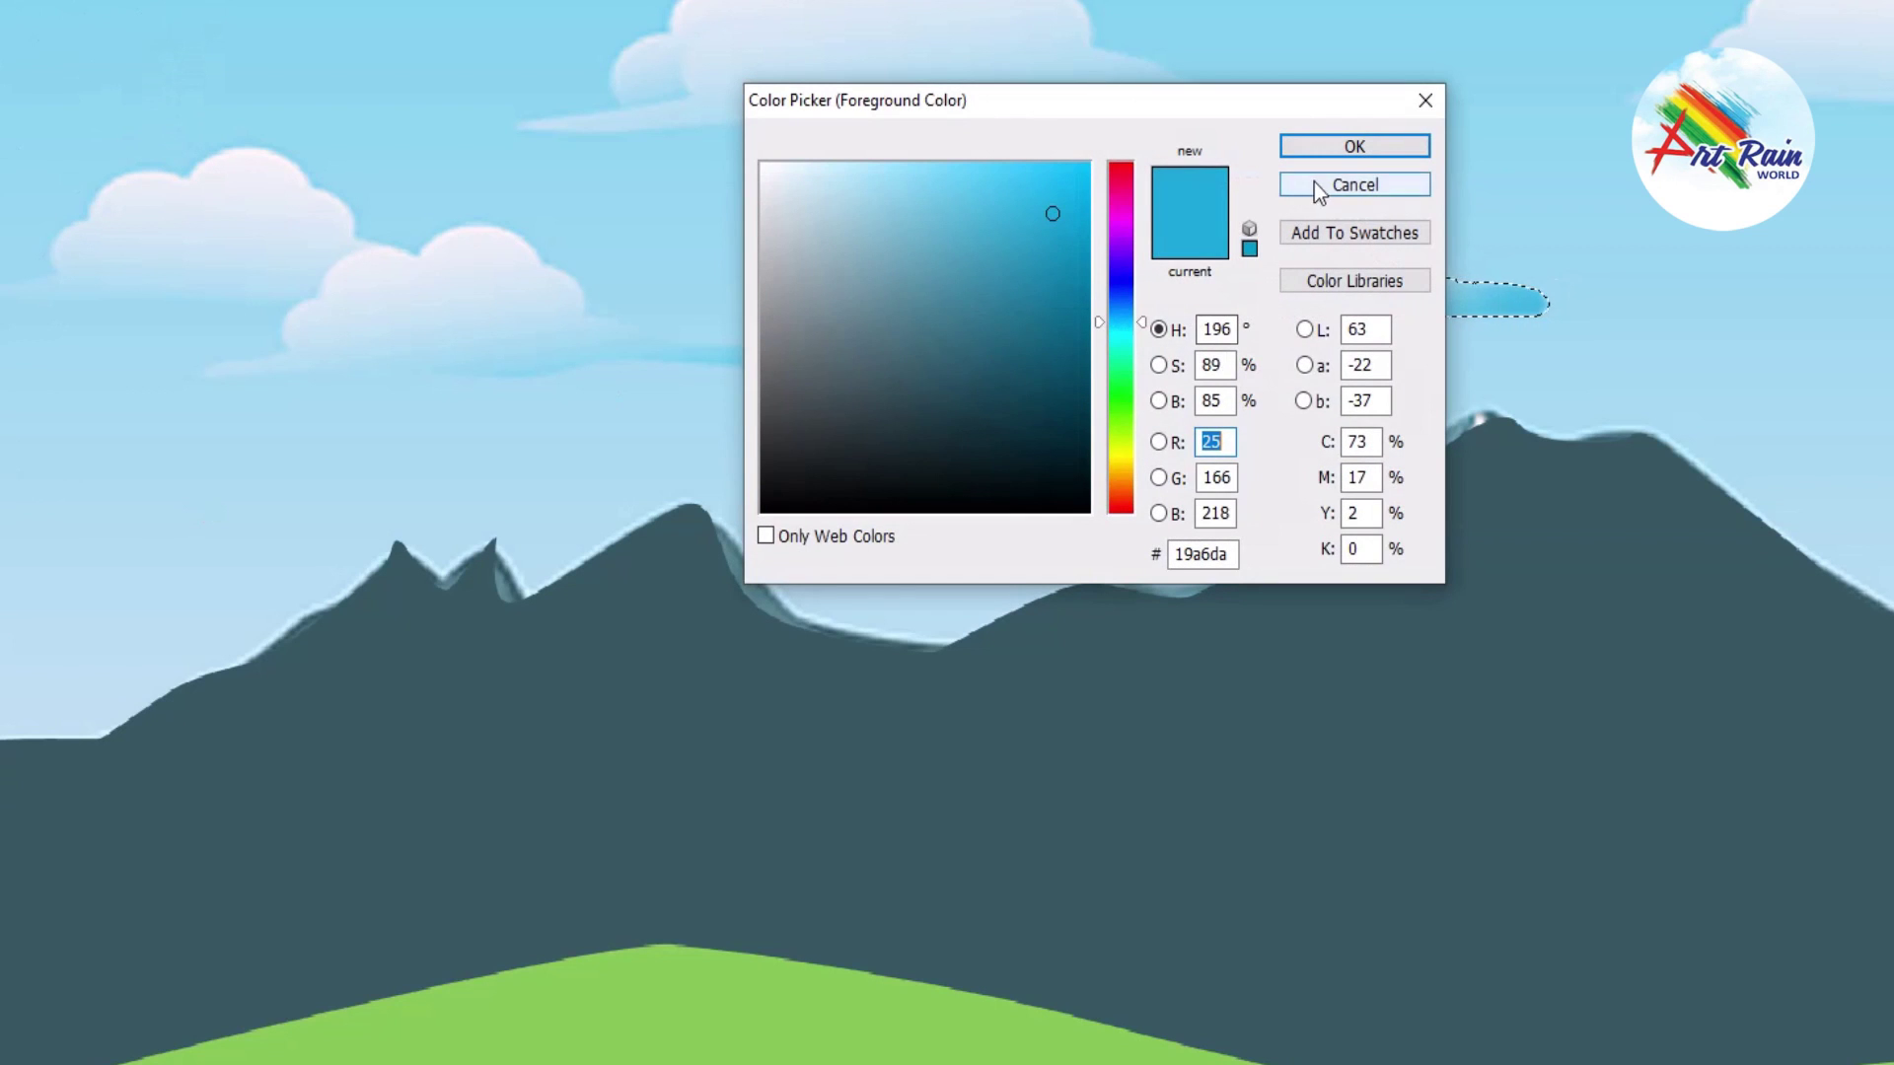
click(1322, 183)
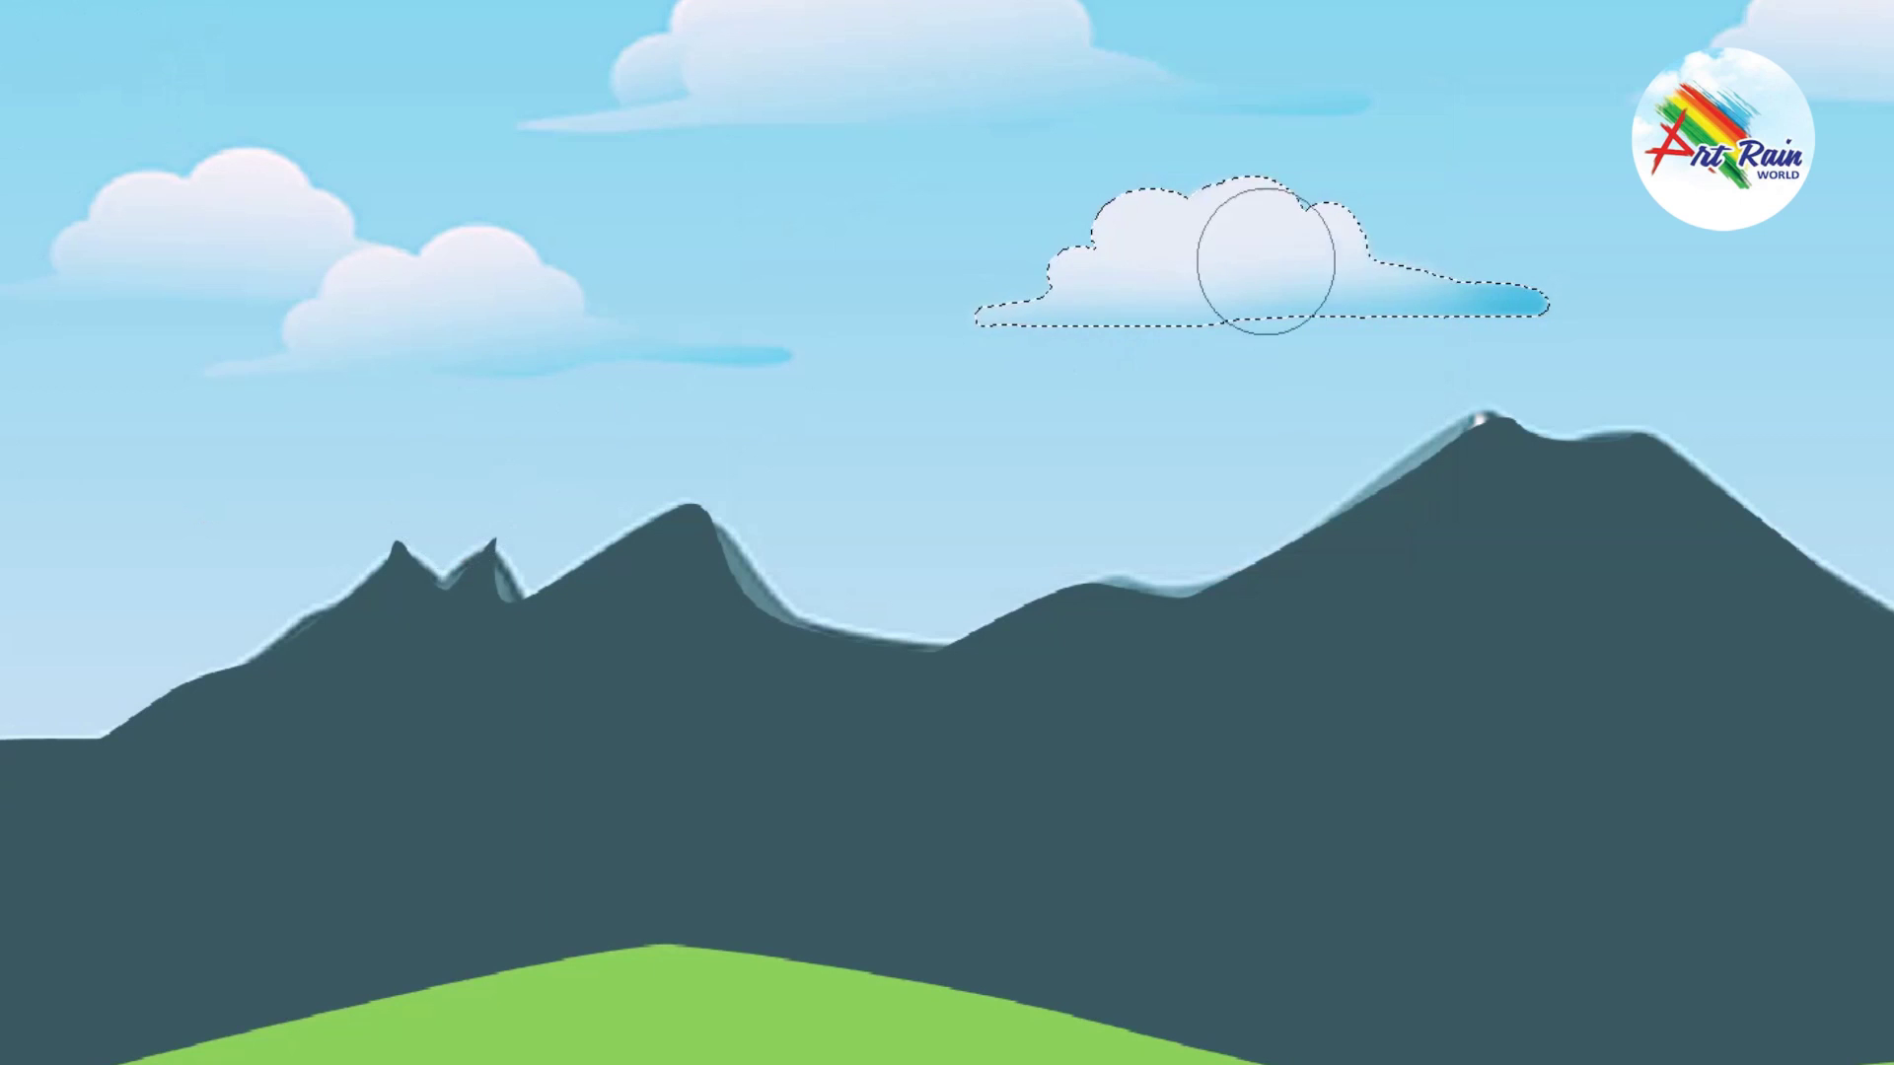
key(bracketleft)
key(bracketleft)
key(bracketleft)
key(bracketleft)
key(bracketleft)
key(bracketleft)
key(bracketleft)
key(bracketleft)
mouse_move(1274, 168)
mouse_down()
mouse_move(1213, 168)
mouse_move(1344, 195)
mouse_move(1385, 233)
mouse_up()
mouse_move(1529, 262)
mouse_down()
mouse_move(1353, 236)
mouse_move(1215, 181)
mouse_move(1049, 237)
mouse_up()
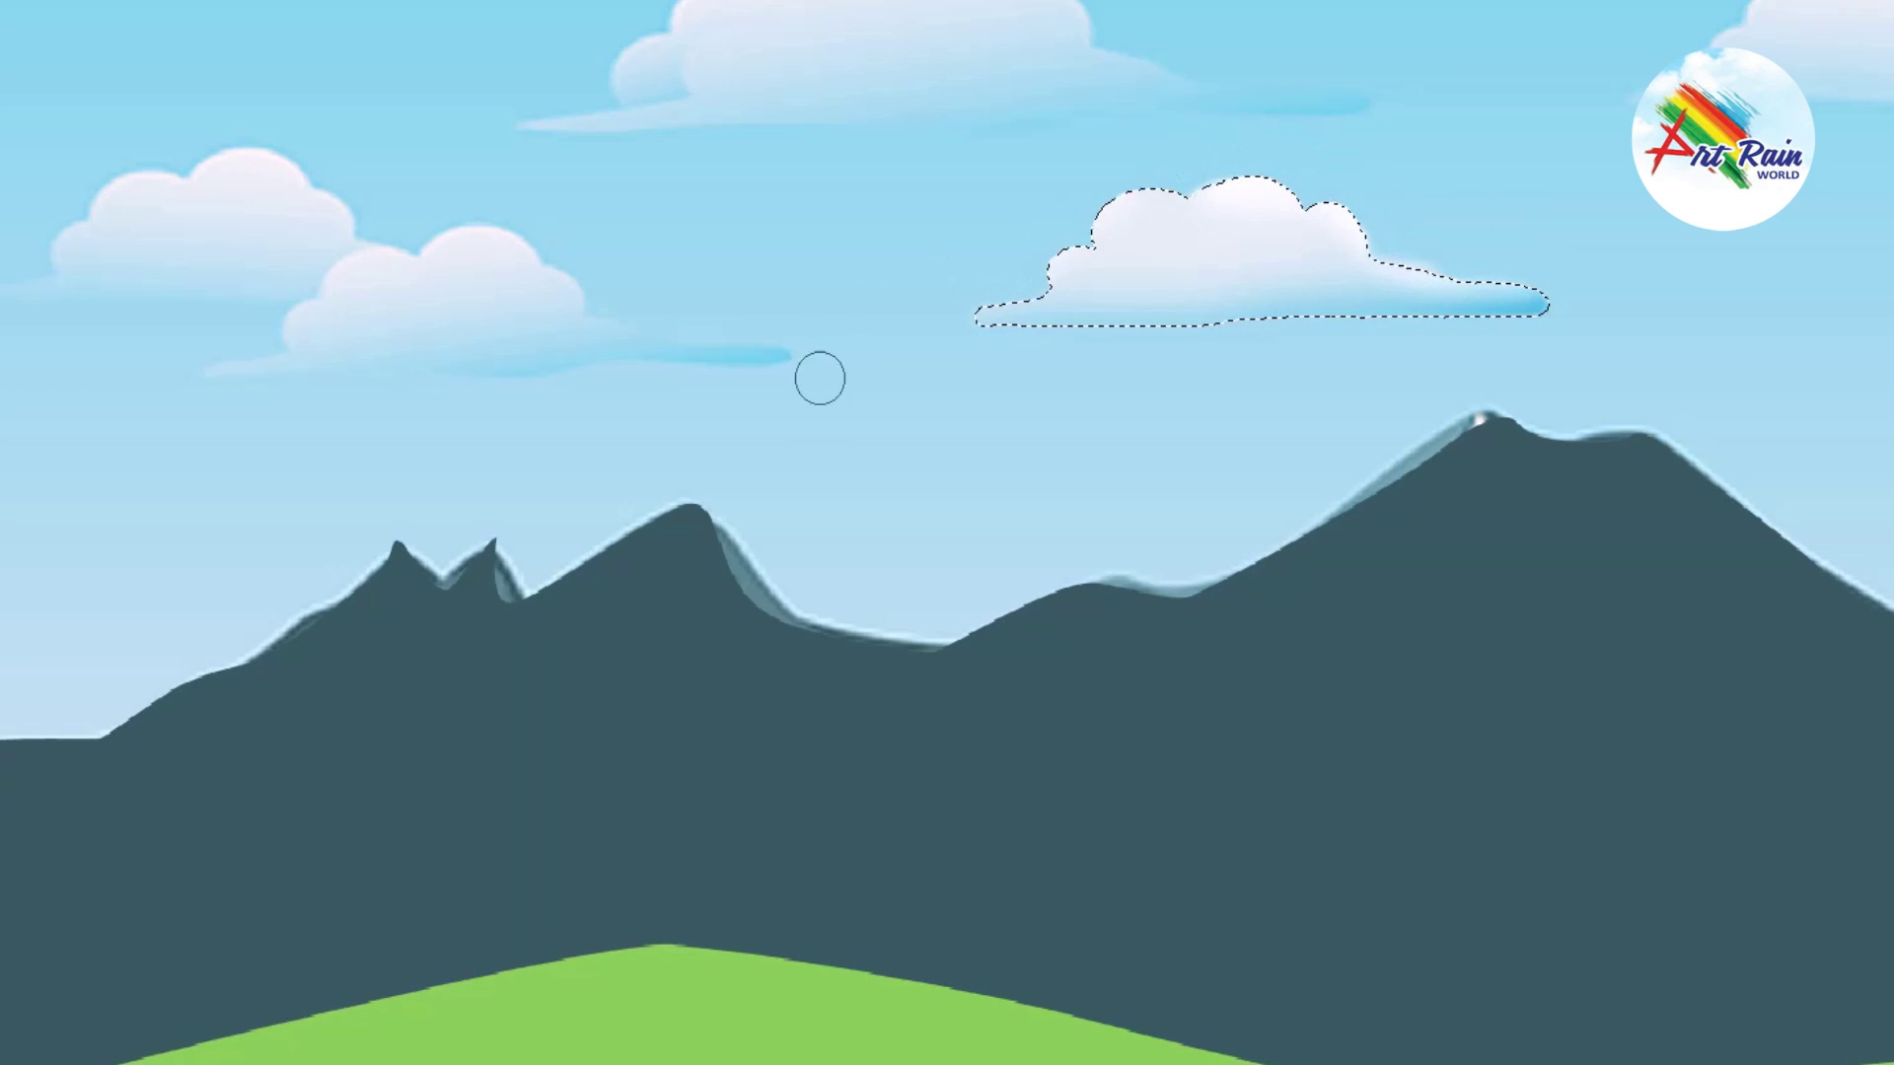
key(v)
key(ctrl+d)
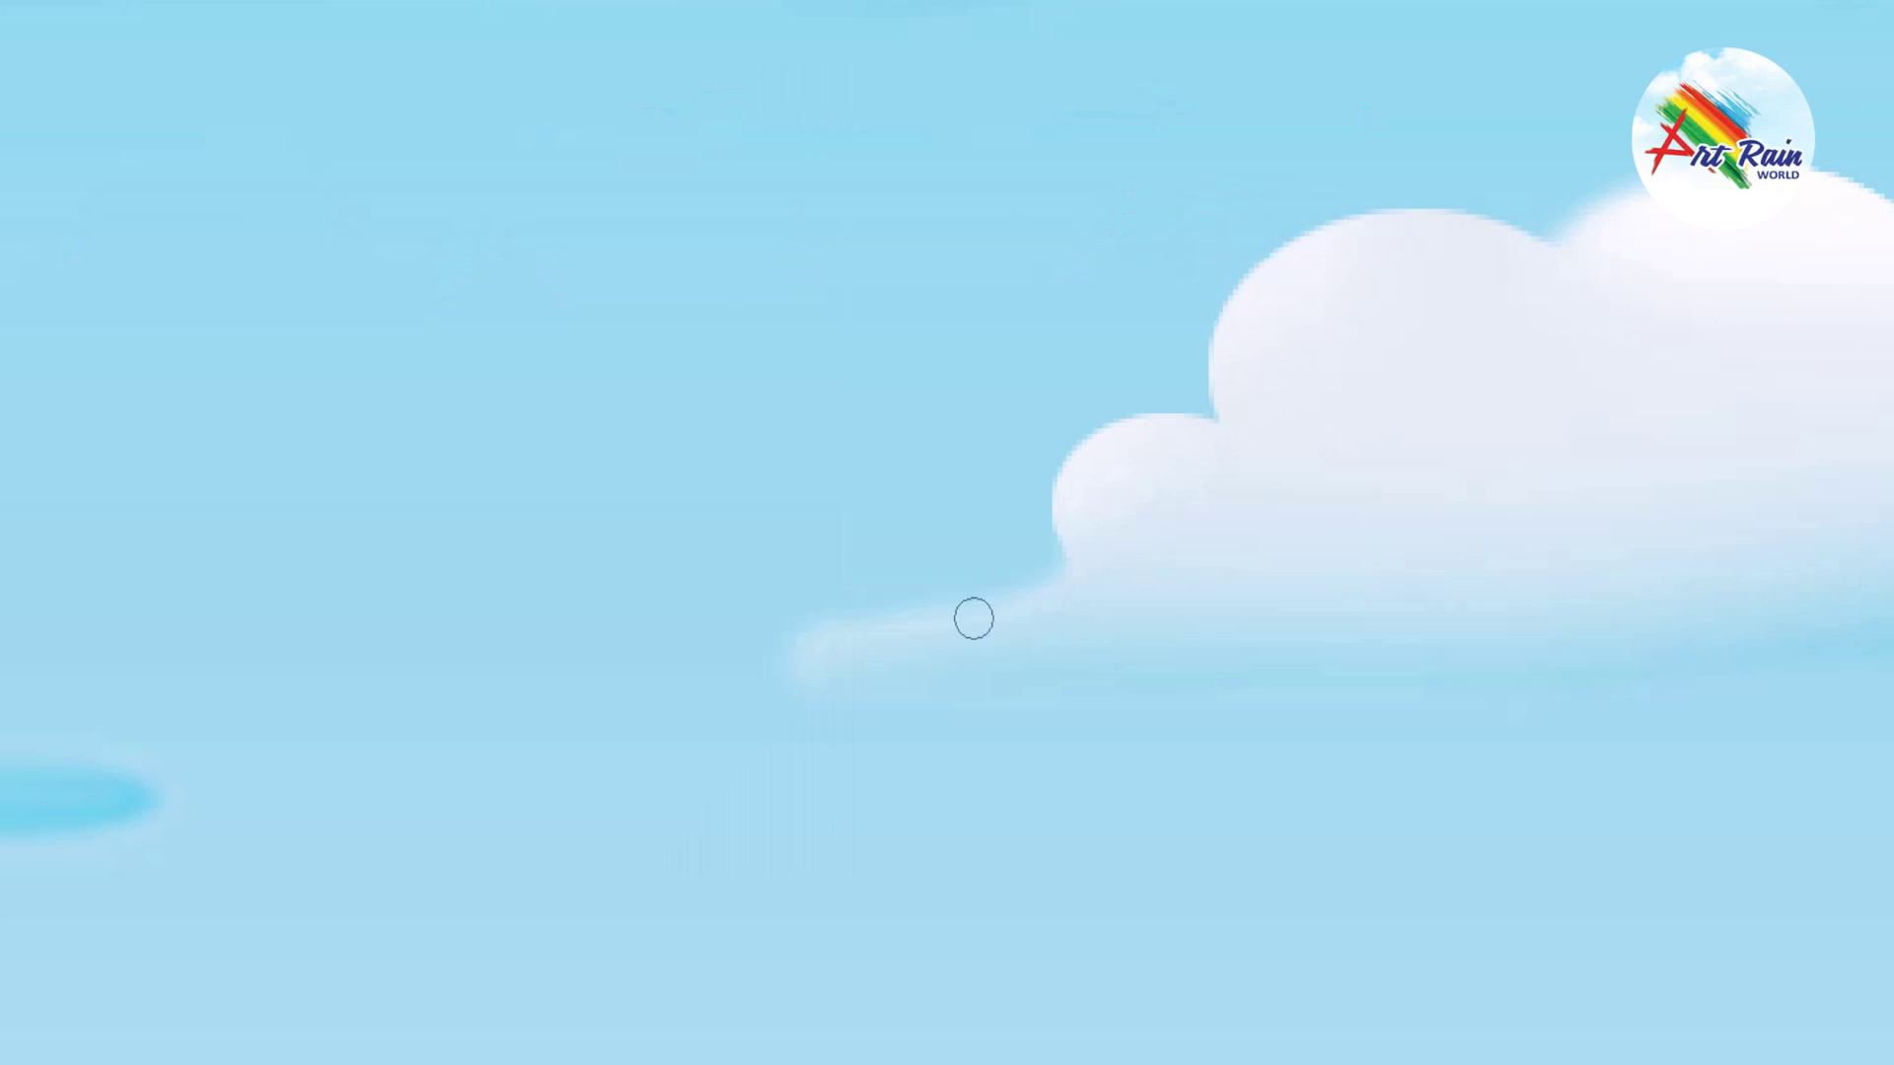
Step: Extend the cloud's wispy tail with soft white haze using a larger brush
mouse_move(973, 619)
mouse_down()
mouse_move(667, 655)
mouse_move(1140, 619)
mouse_up()
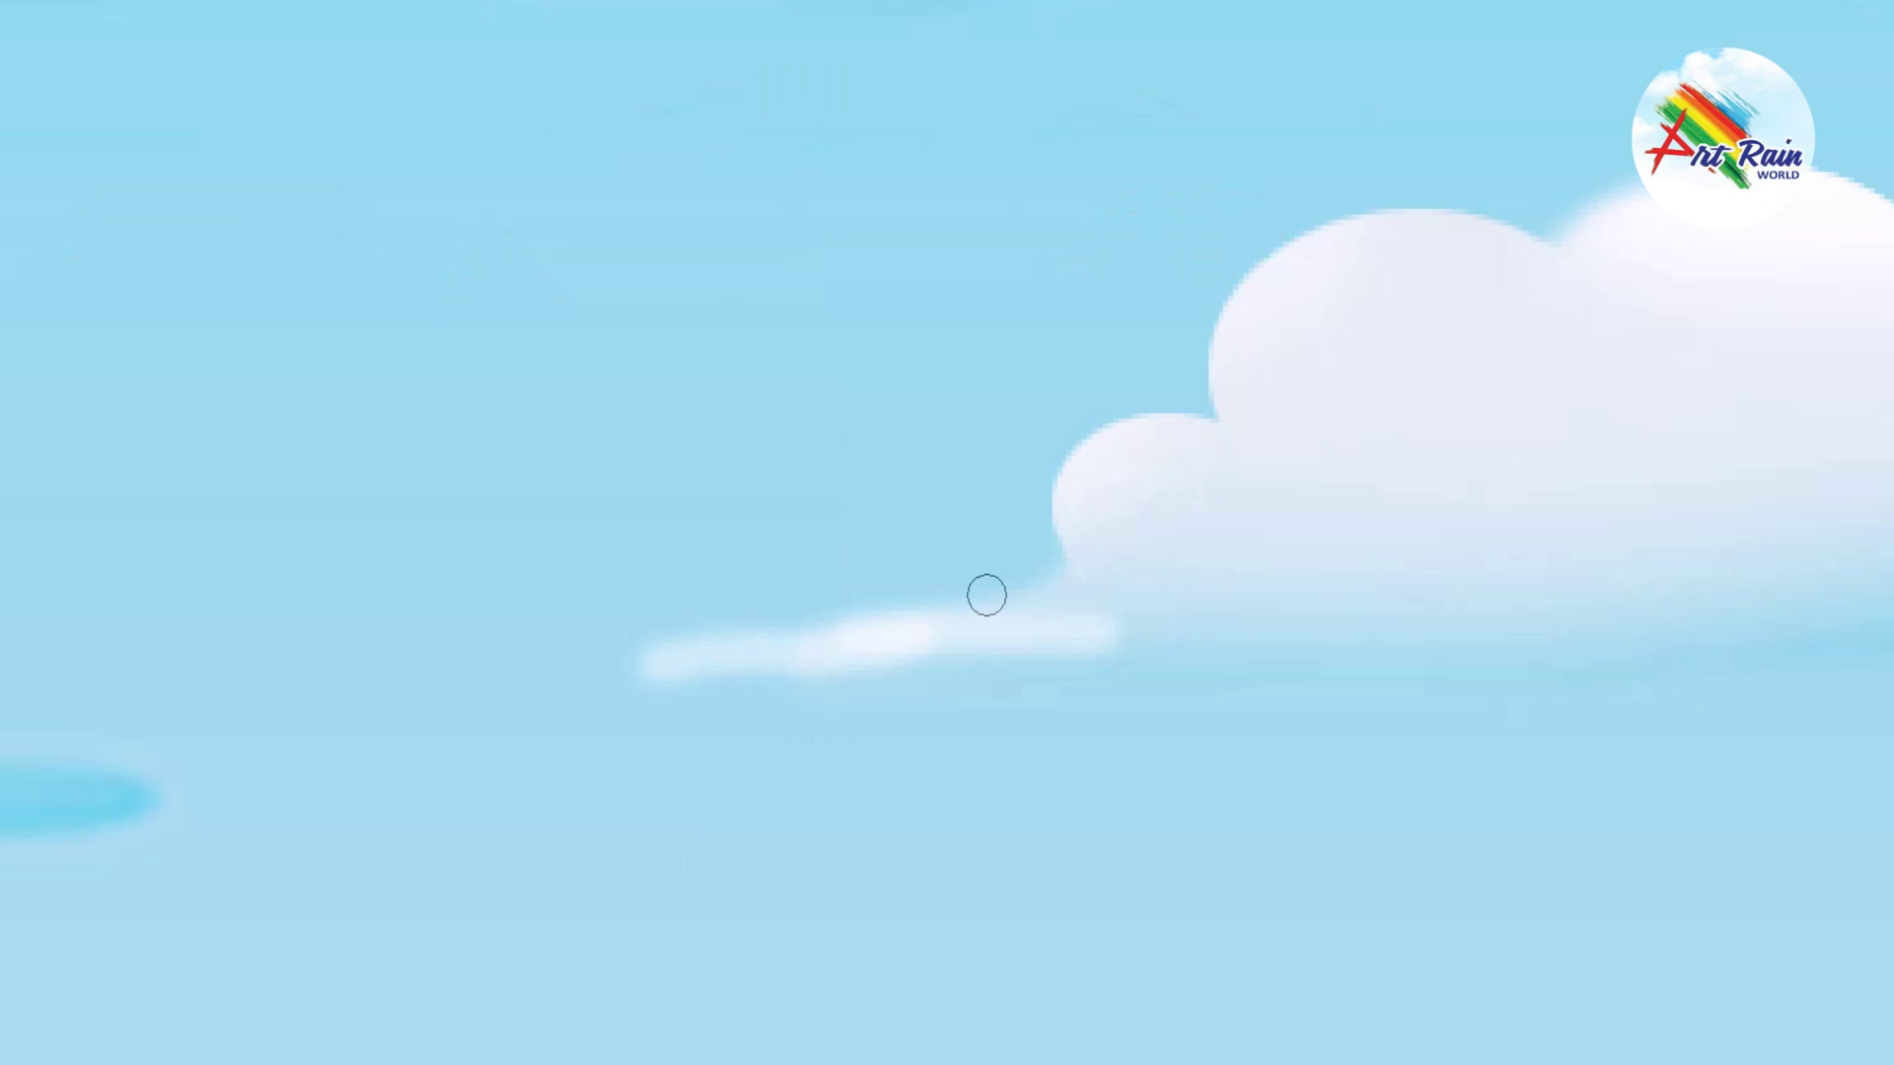
key(bracketright)
key(bracketright)
key(bracketright)
mouse_move(1054, 609)
mouse_down()
mouse_move(668, 626)
mouse_move(710, 634)
mouse_up()
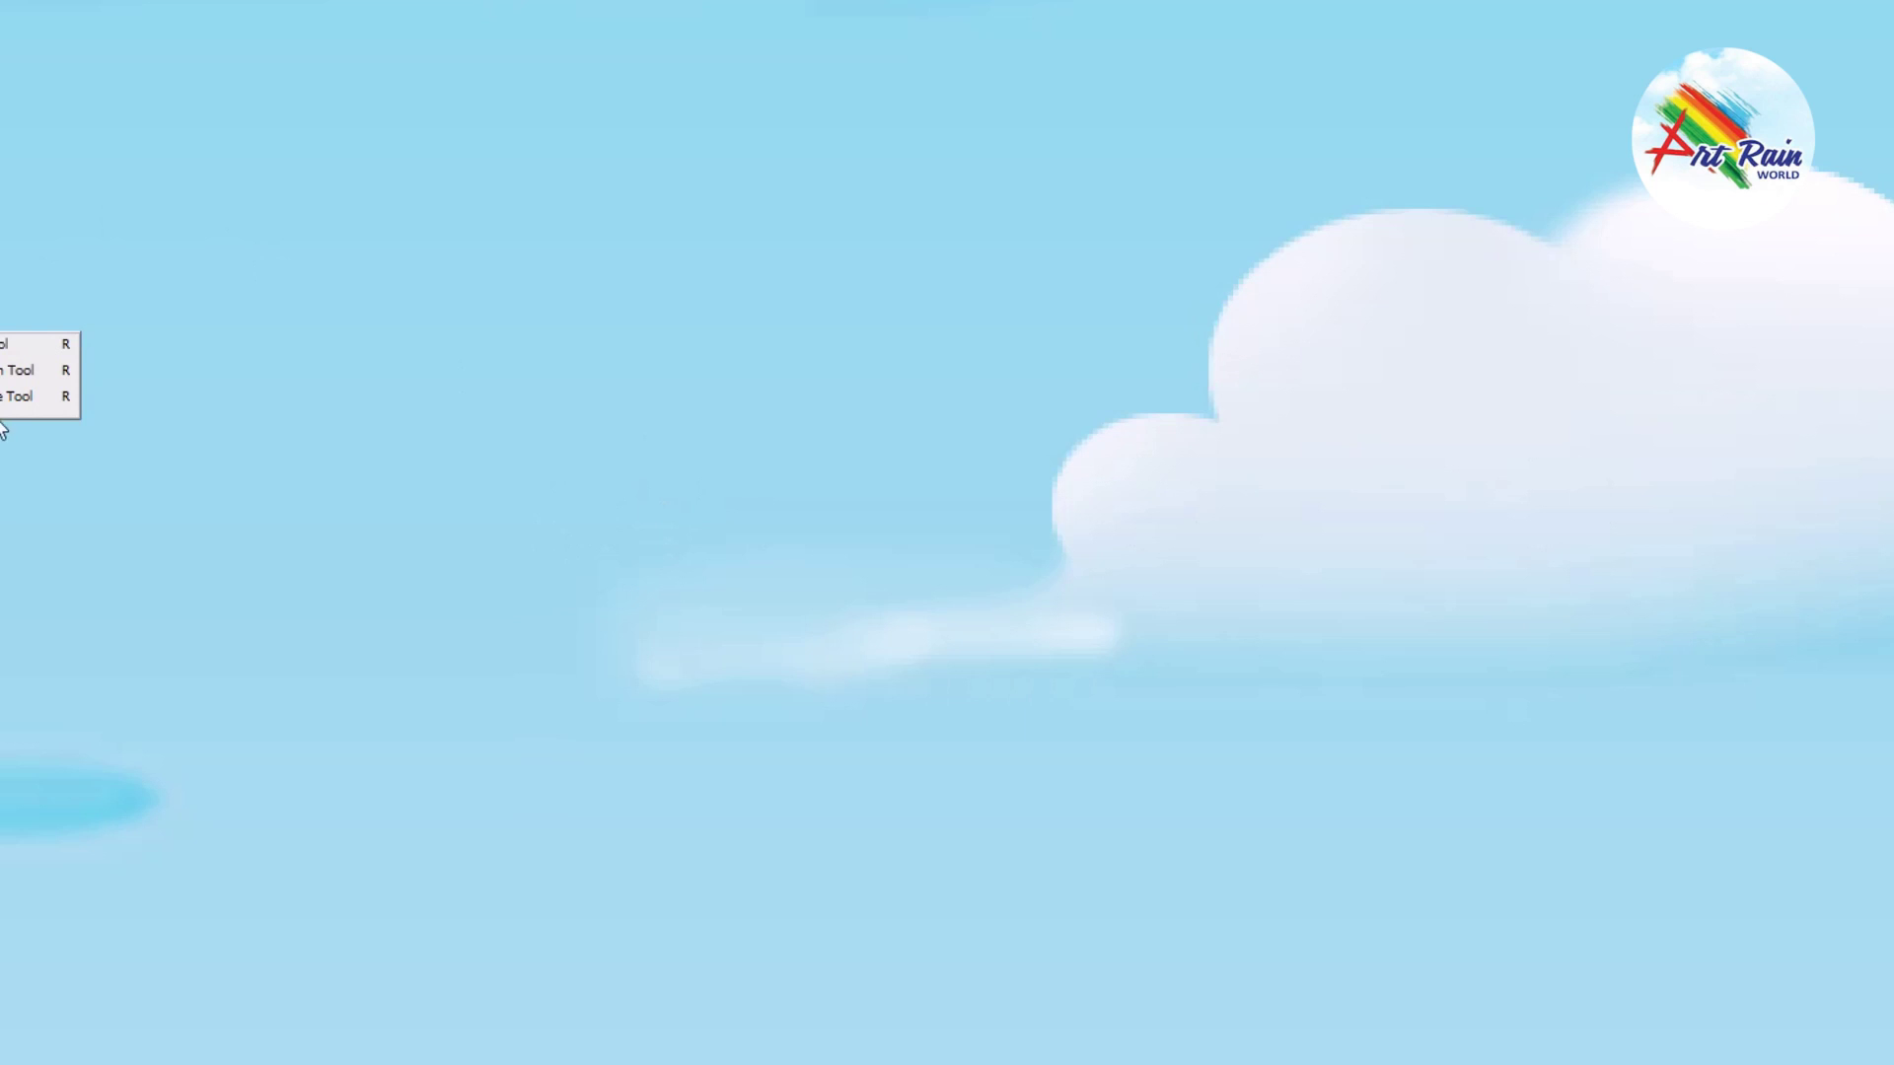
Step: Blur the wisp's tip into a soft bright streak and fit the whole scene in view
click(2, 424)
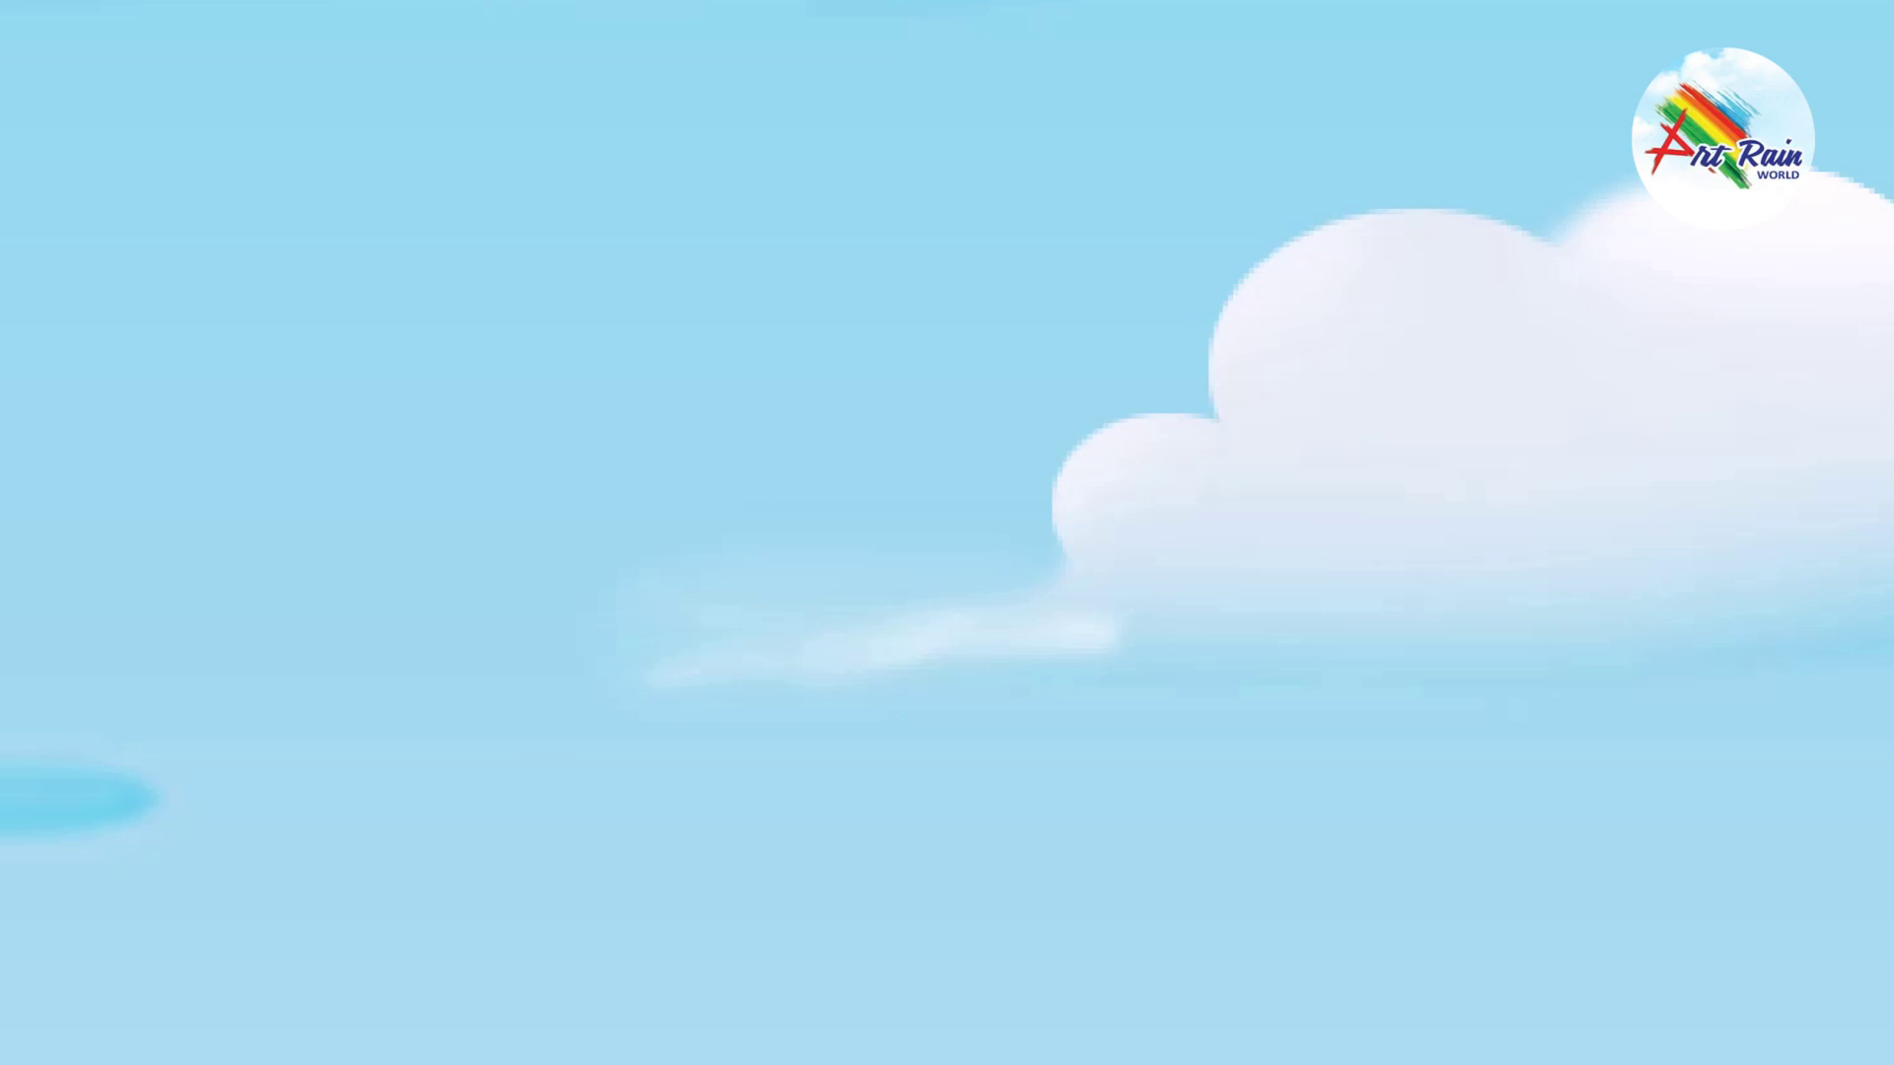
mouse_move(1049, 618)
mouse_down()
mouse_move(1108, 618)
mouse_move(1008, 646)
mouse_move(799, 647)
mouse_move(820, 706)
mouse_move(842, 664)
mouse_move(873, 673)
mouse_up()
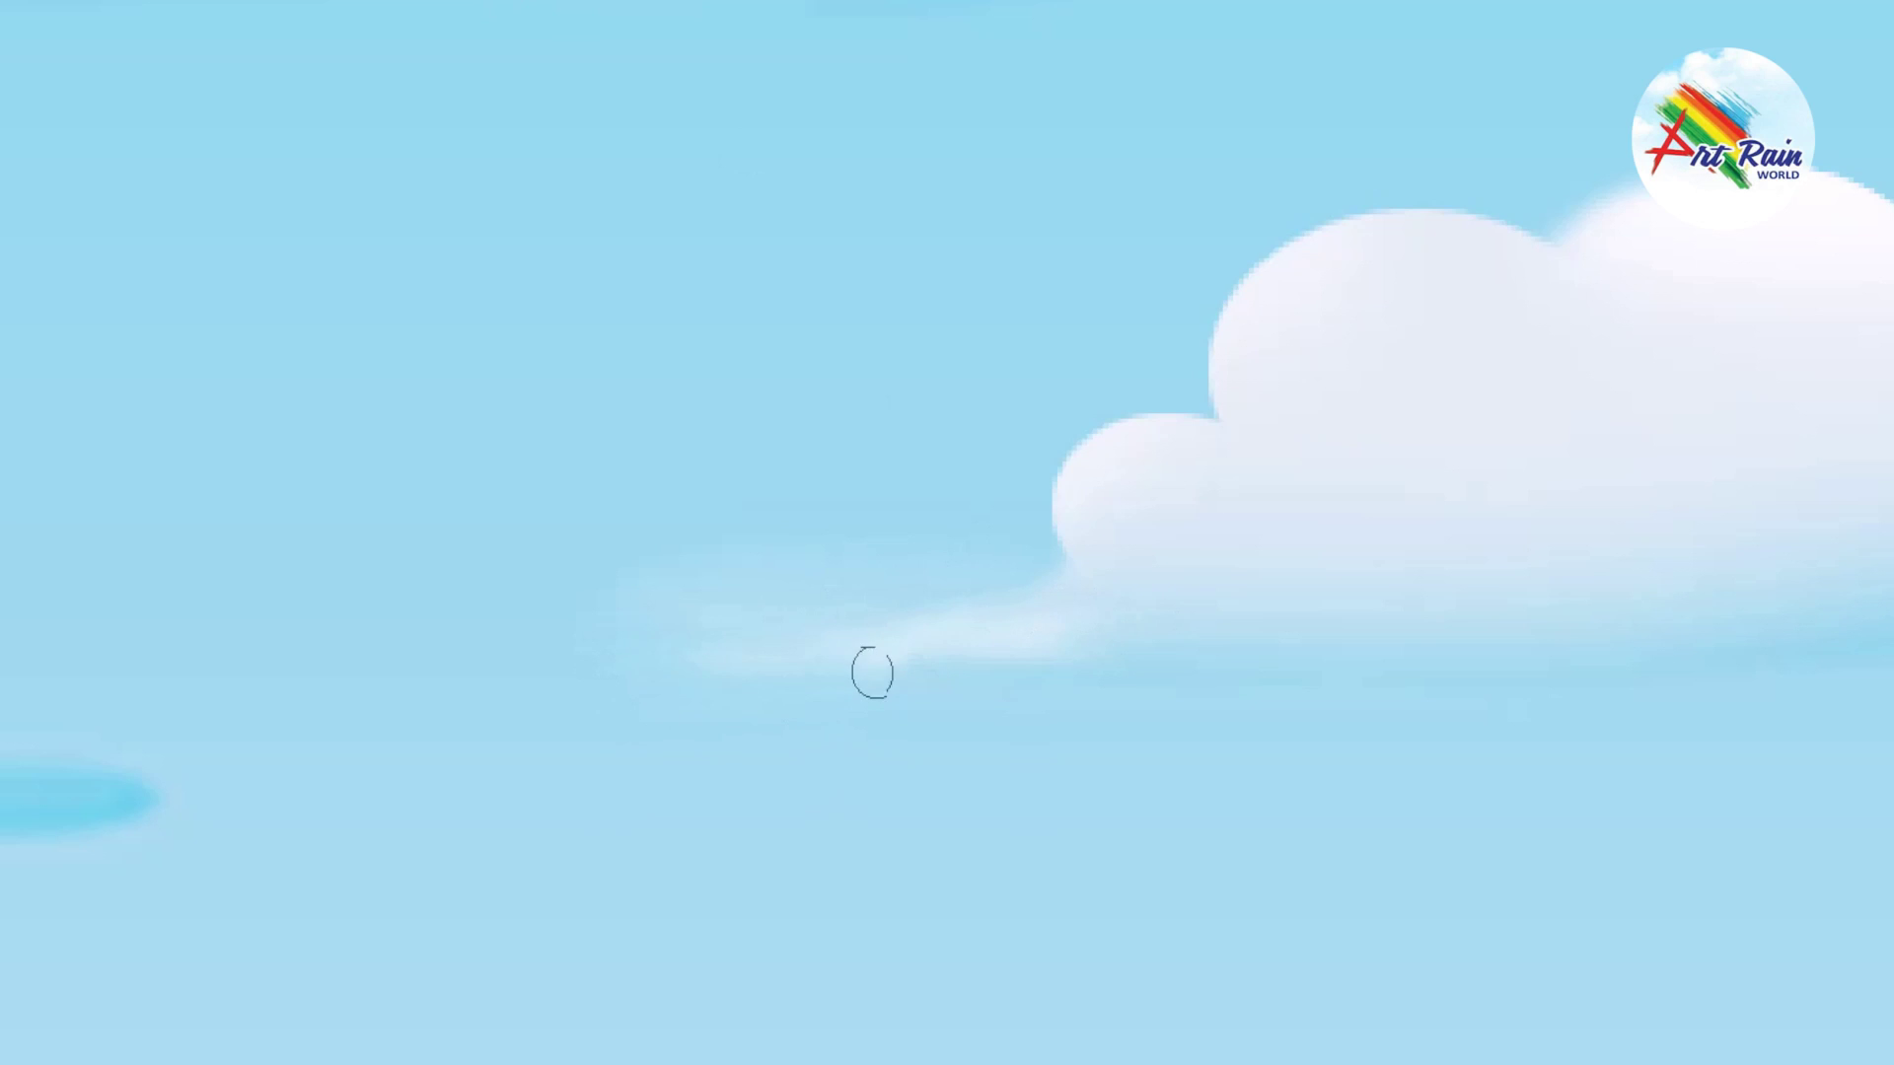
key(bracketright)
key(bracketright)
mouse_move(872, 597)
mouse_down()
mouse_move(888, 664)
mouse_move(494, 601)
mouse_move(824, 613)
mouse_up()
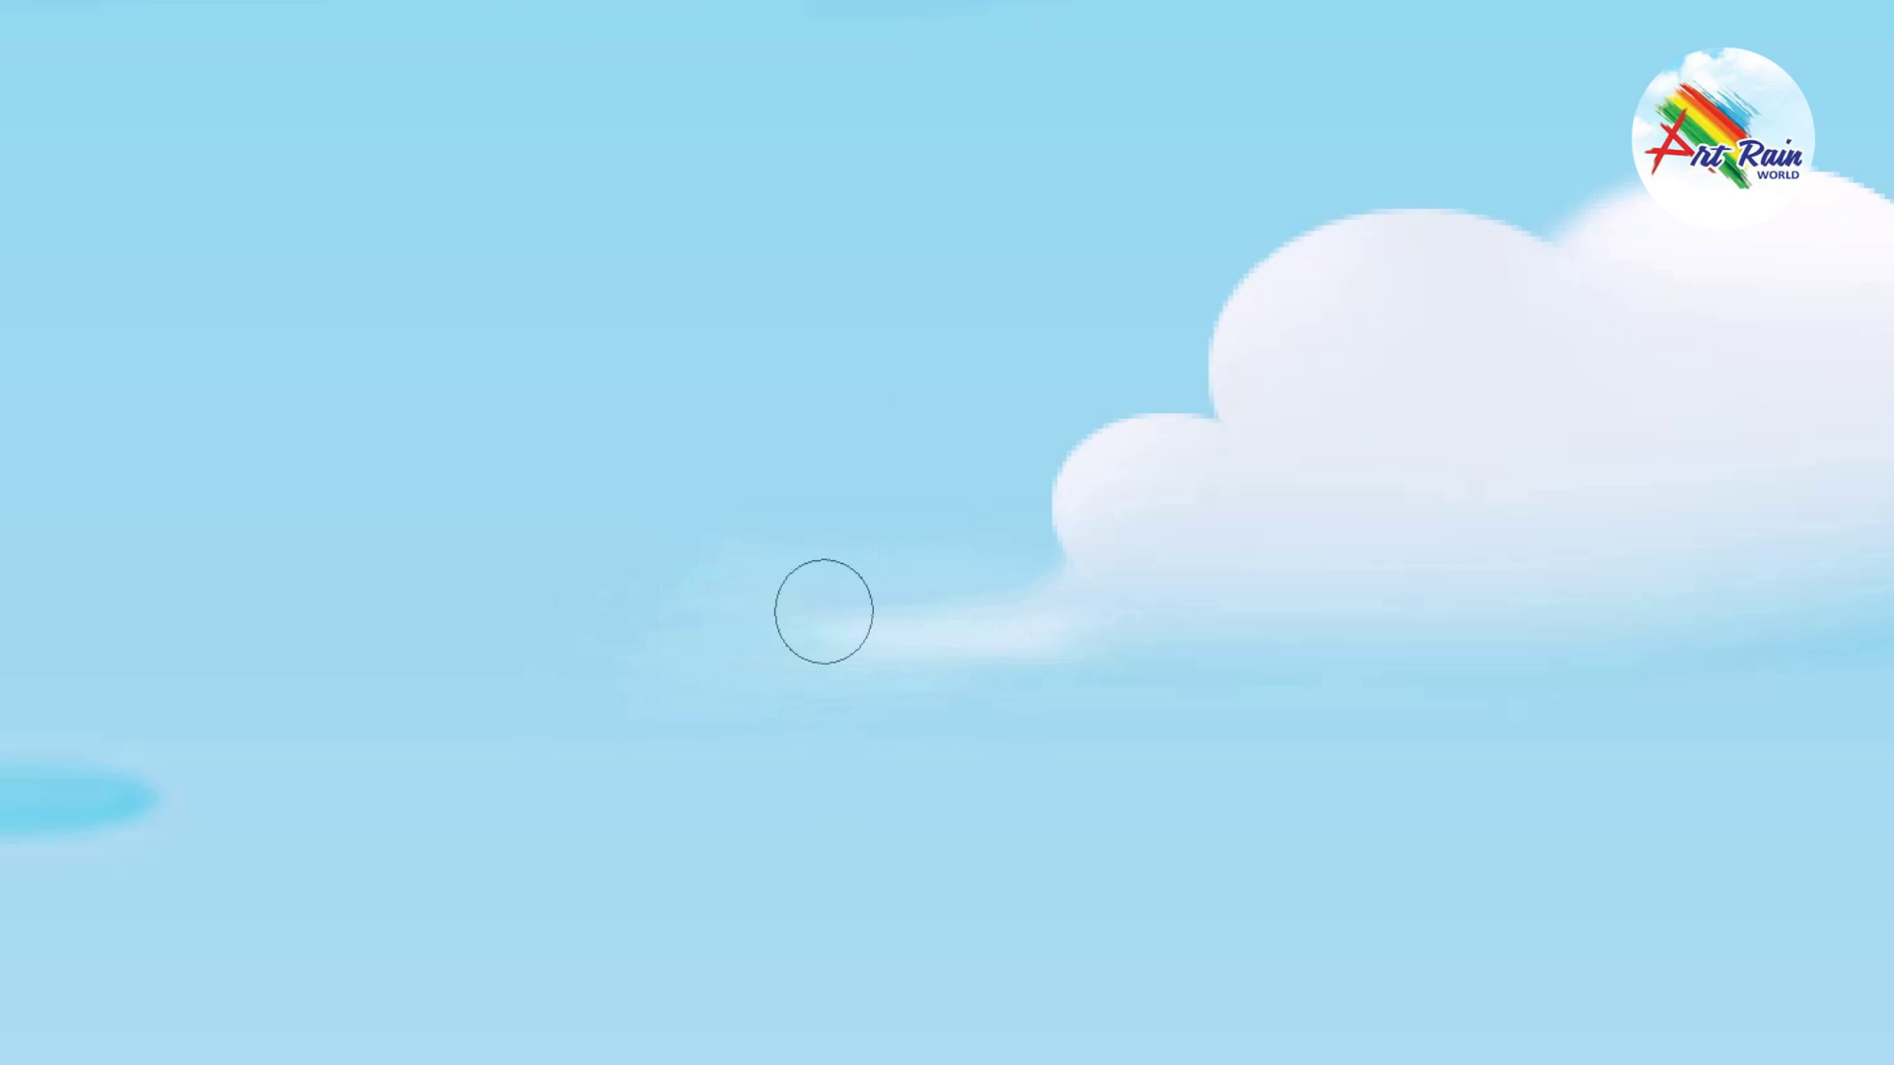
key(ctrl+0)
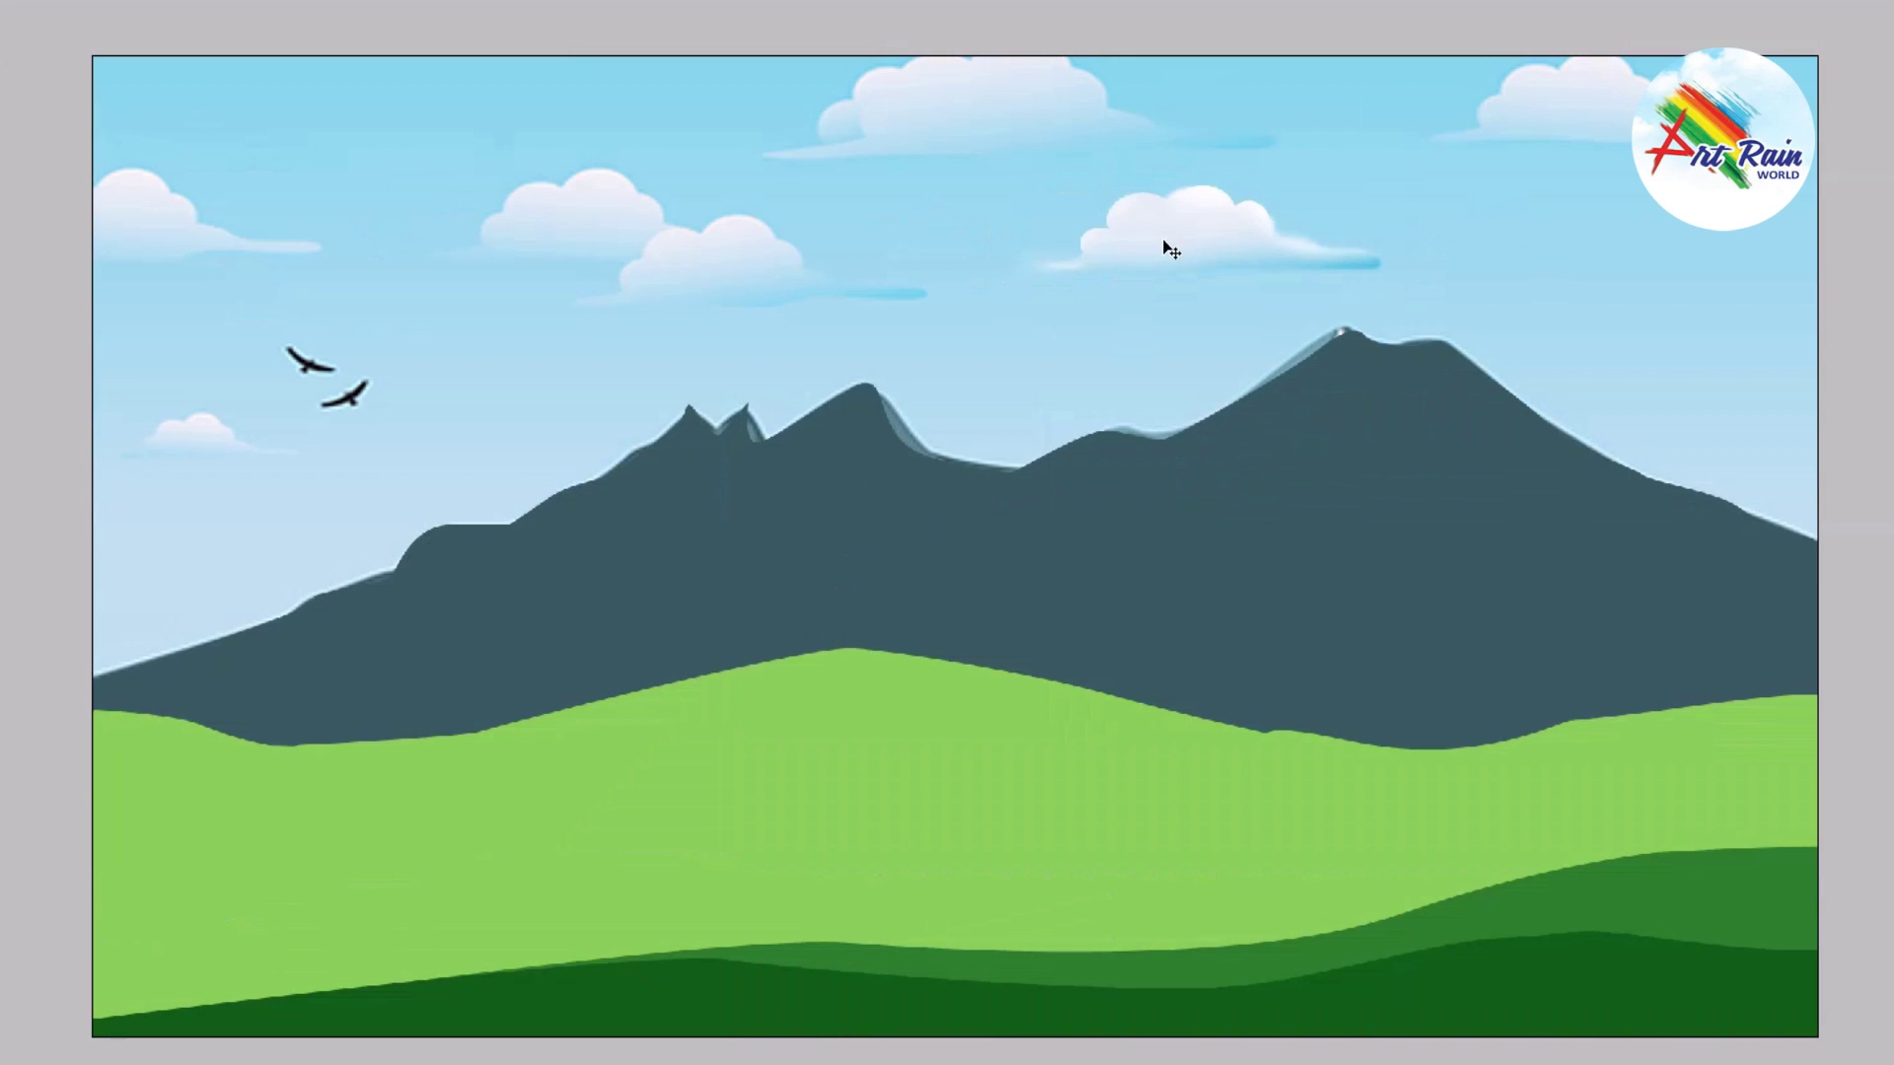
Step: Move a cloud onto the central cloud and bring the lower Layer 10 cloud in front
mouse_move(1180, 252)
mouse_down()
mouse_move(737, 280)
mouse_move(615, 238)
mouse_up()
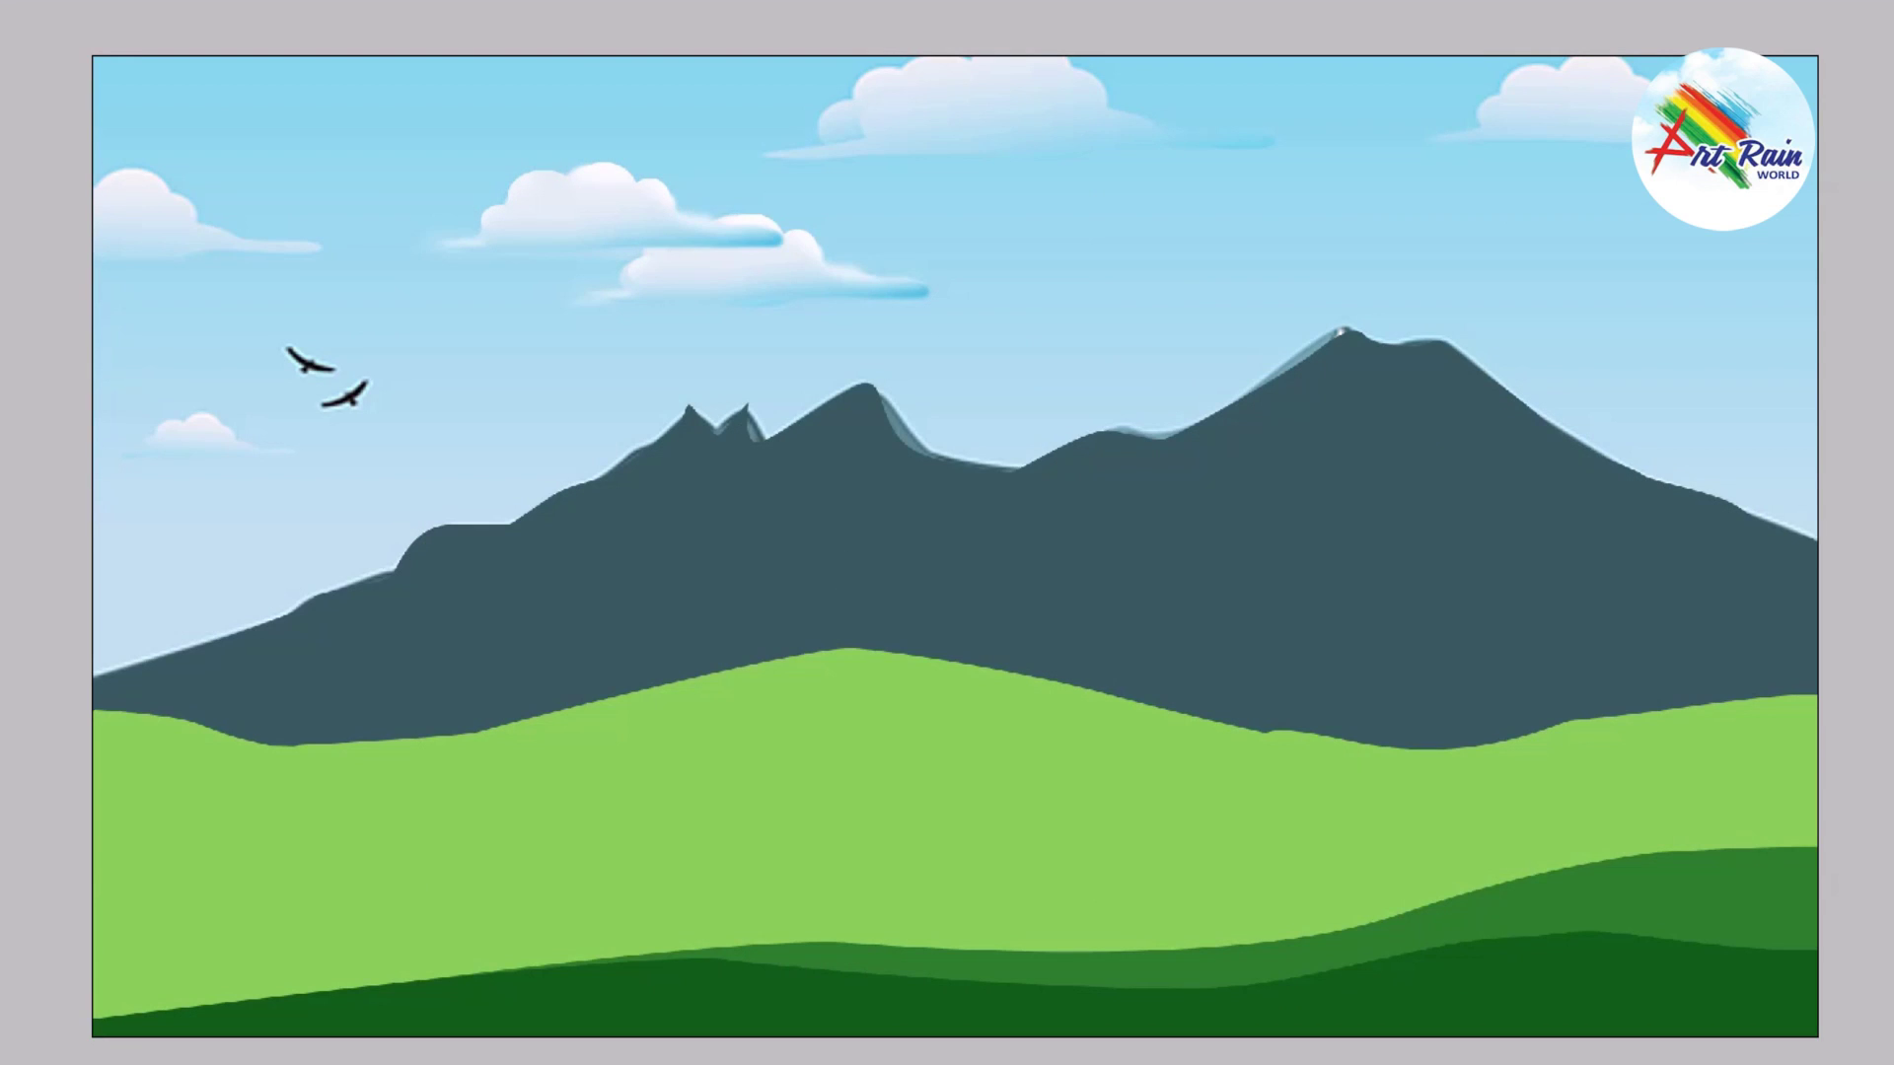
right_click(628, 233)
click(748, 284)
right_click(748, 284)
click(768, 302)
key(ctrl+bracketright)
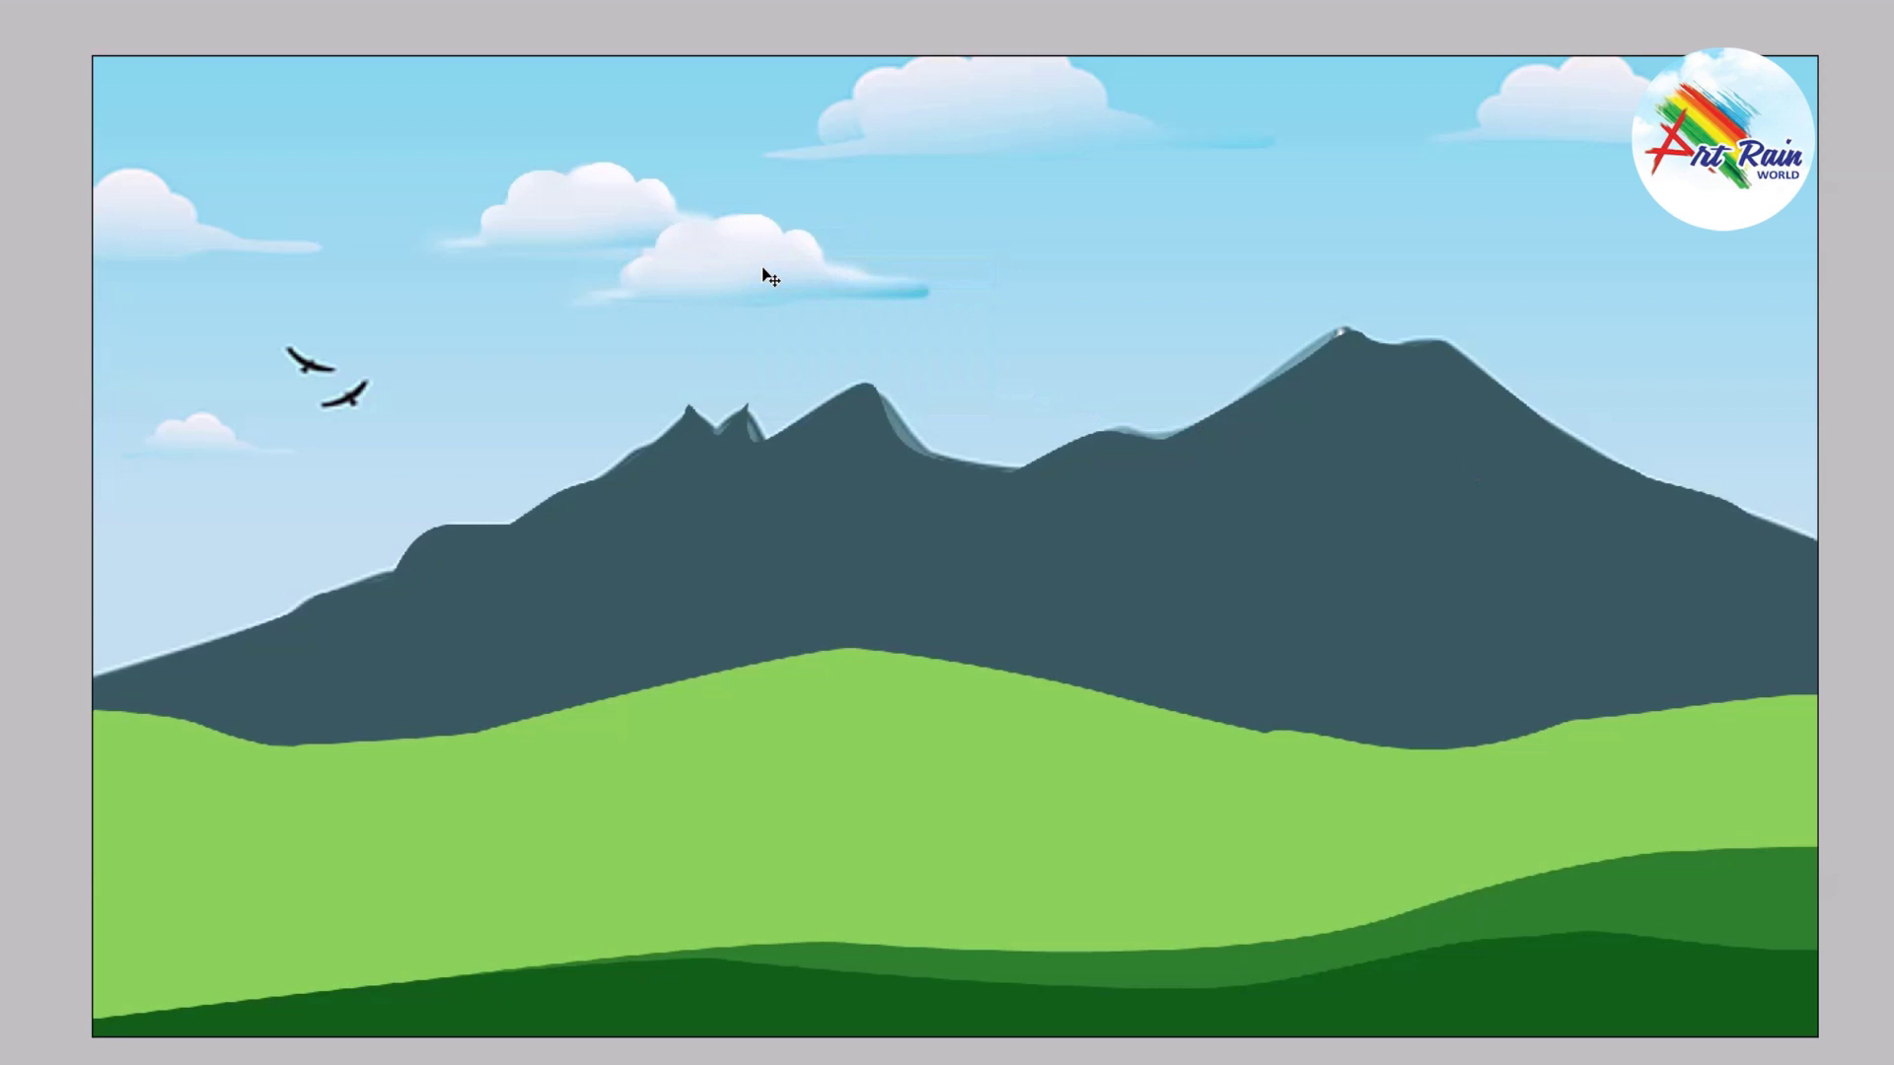
Step: Place a copy of the central cloud at the left edge of the sky
right_click(550, 217)
click(582, 231)
mouse_move(727, 279)
mouse_down()
mouse_move(85, 268)
mouse_move(148, 229)
mouse_up()
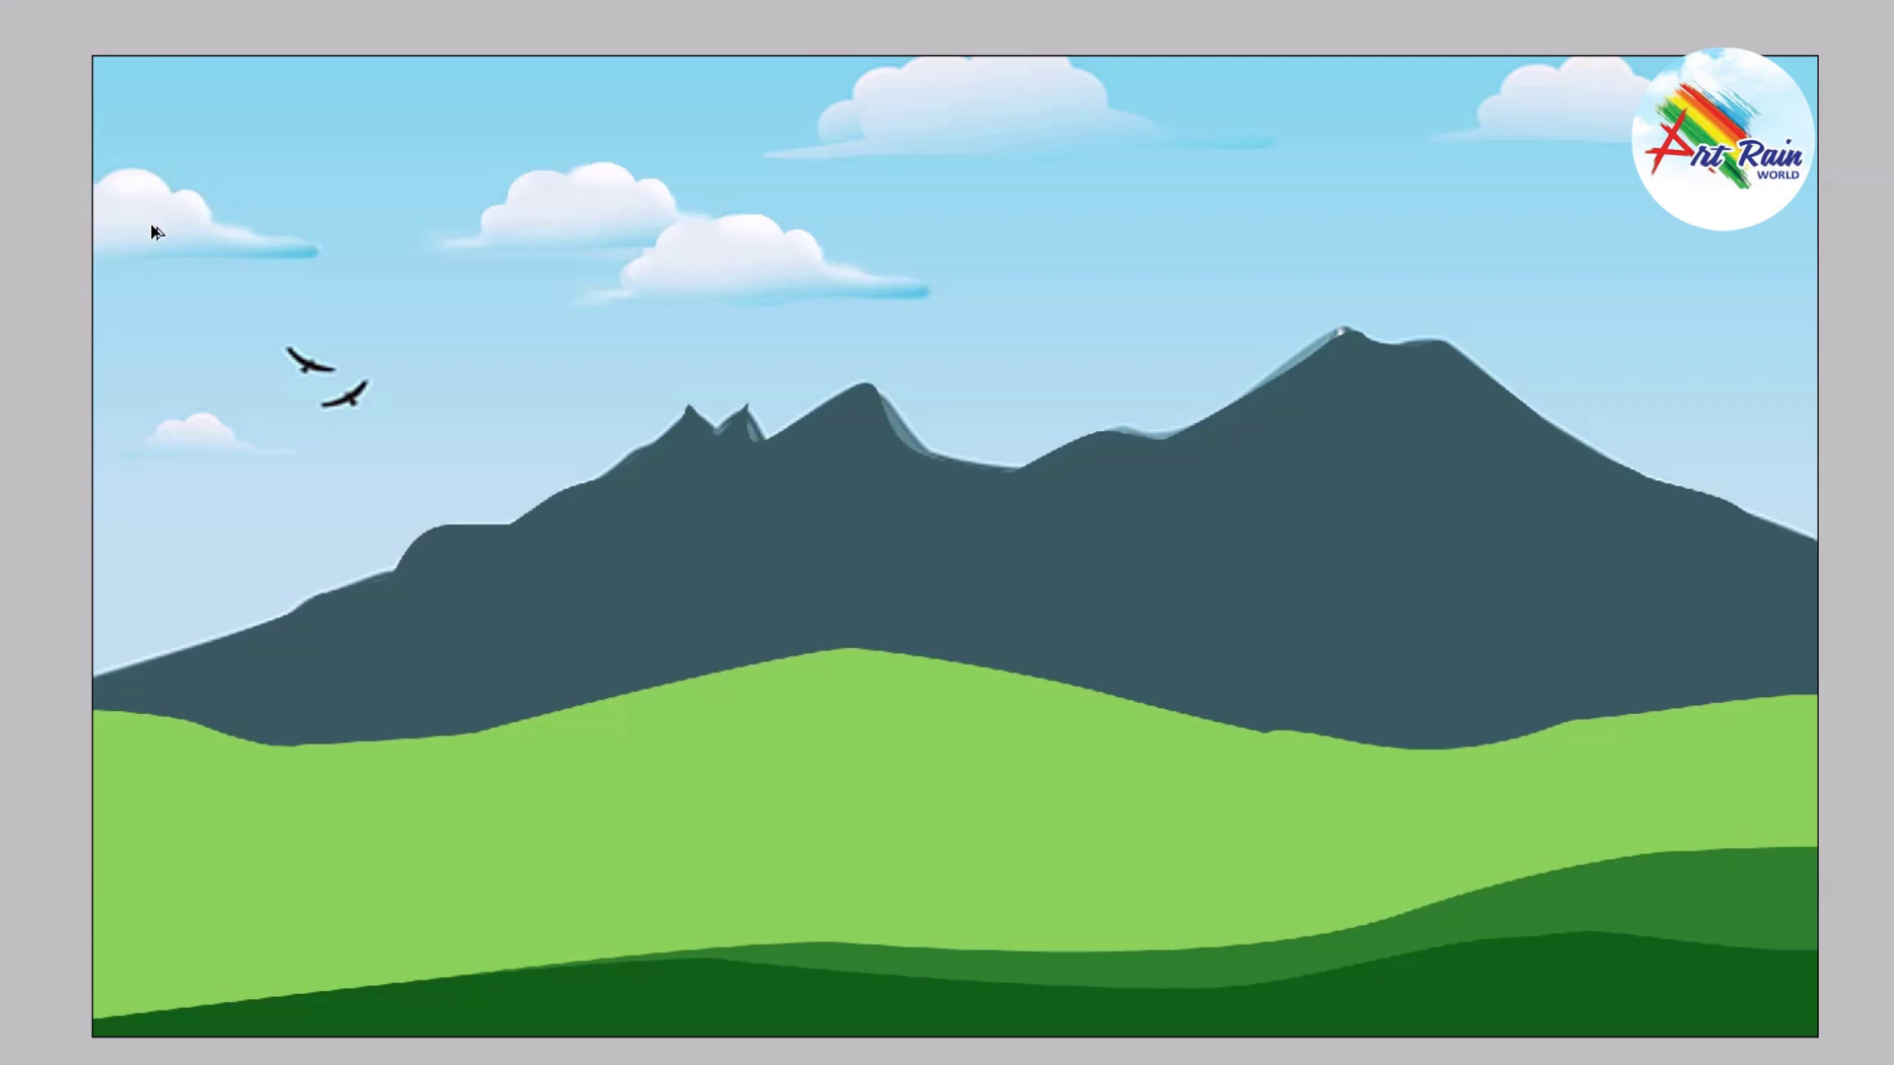
Step: Stretch the top-centre cloud wider and slightly taller with Free Transform
click(977, 99)
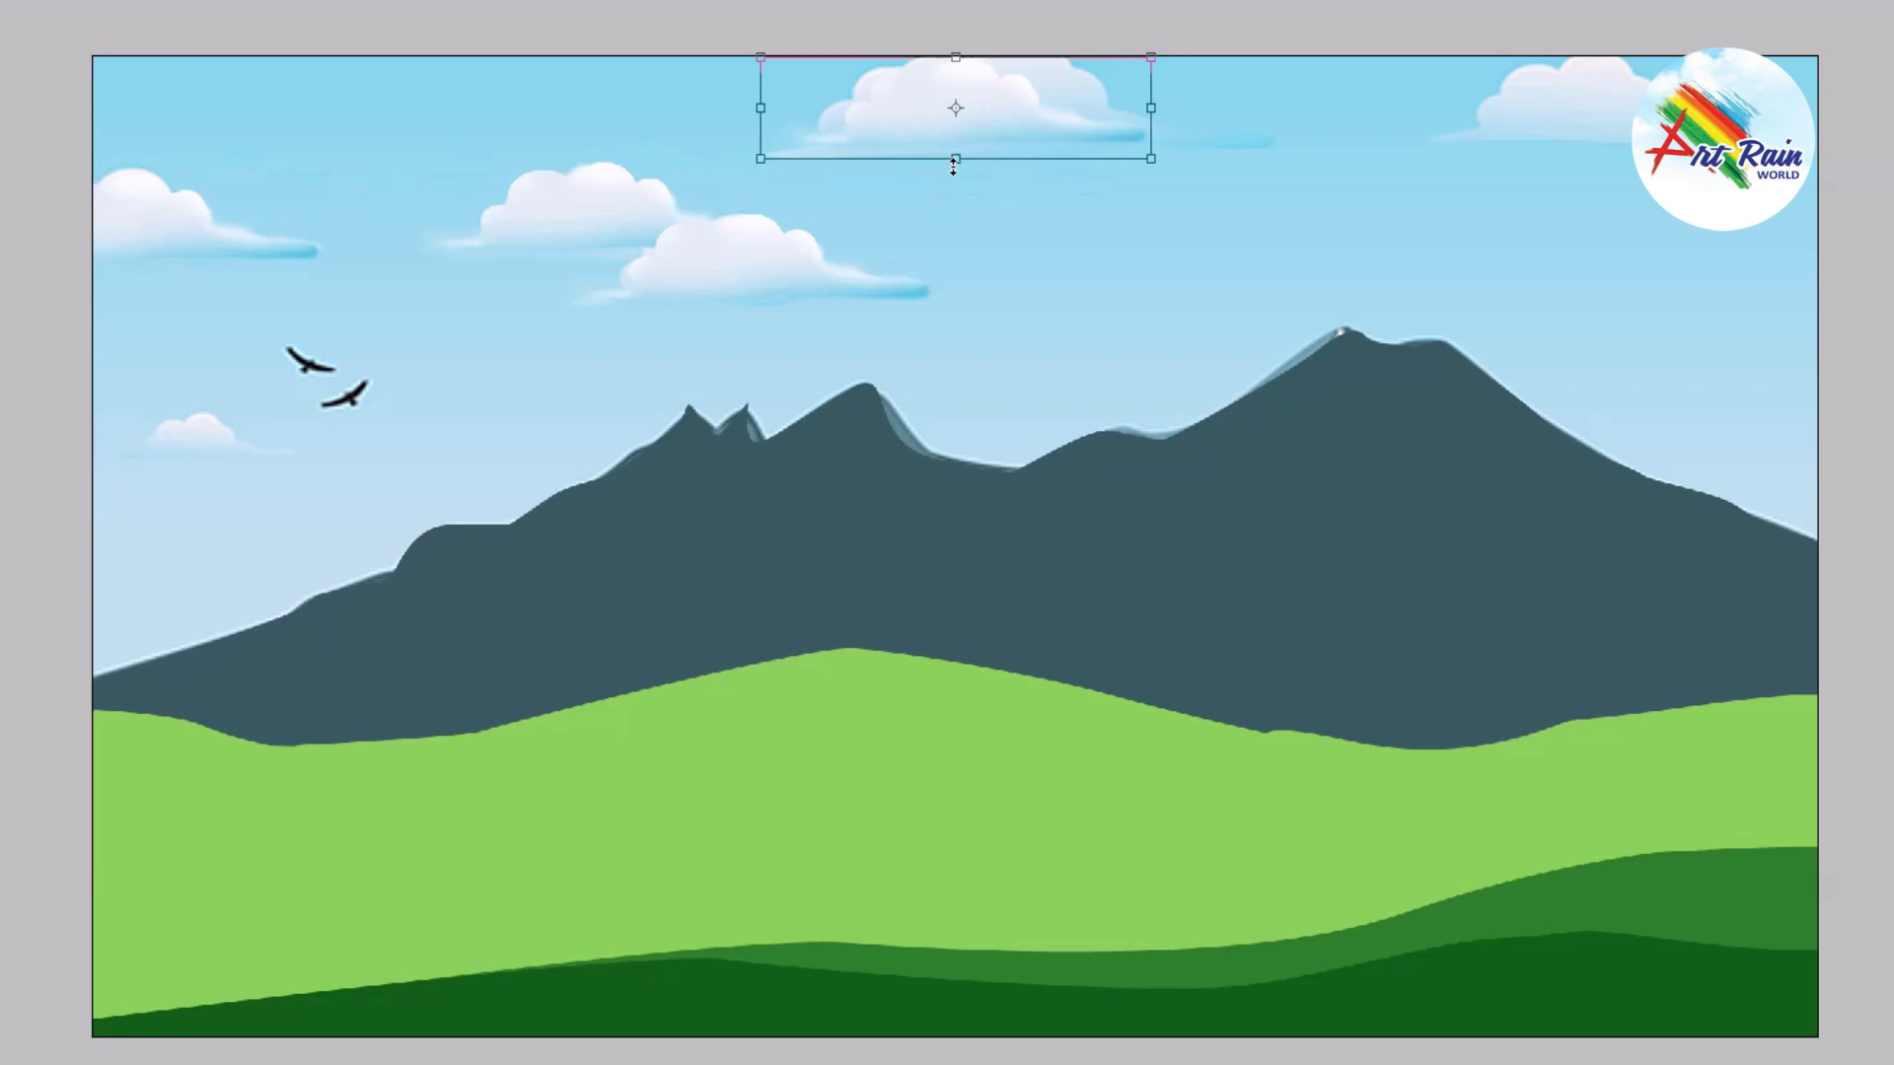
drag(953, 167, 953, 198)
drag(1161, 126, 1202, 109)
drag(1191, 175, 1191, 185)
drag(1193, 44, 1245, 38)
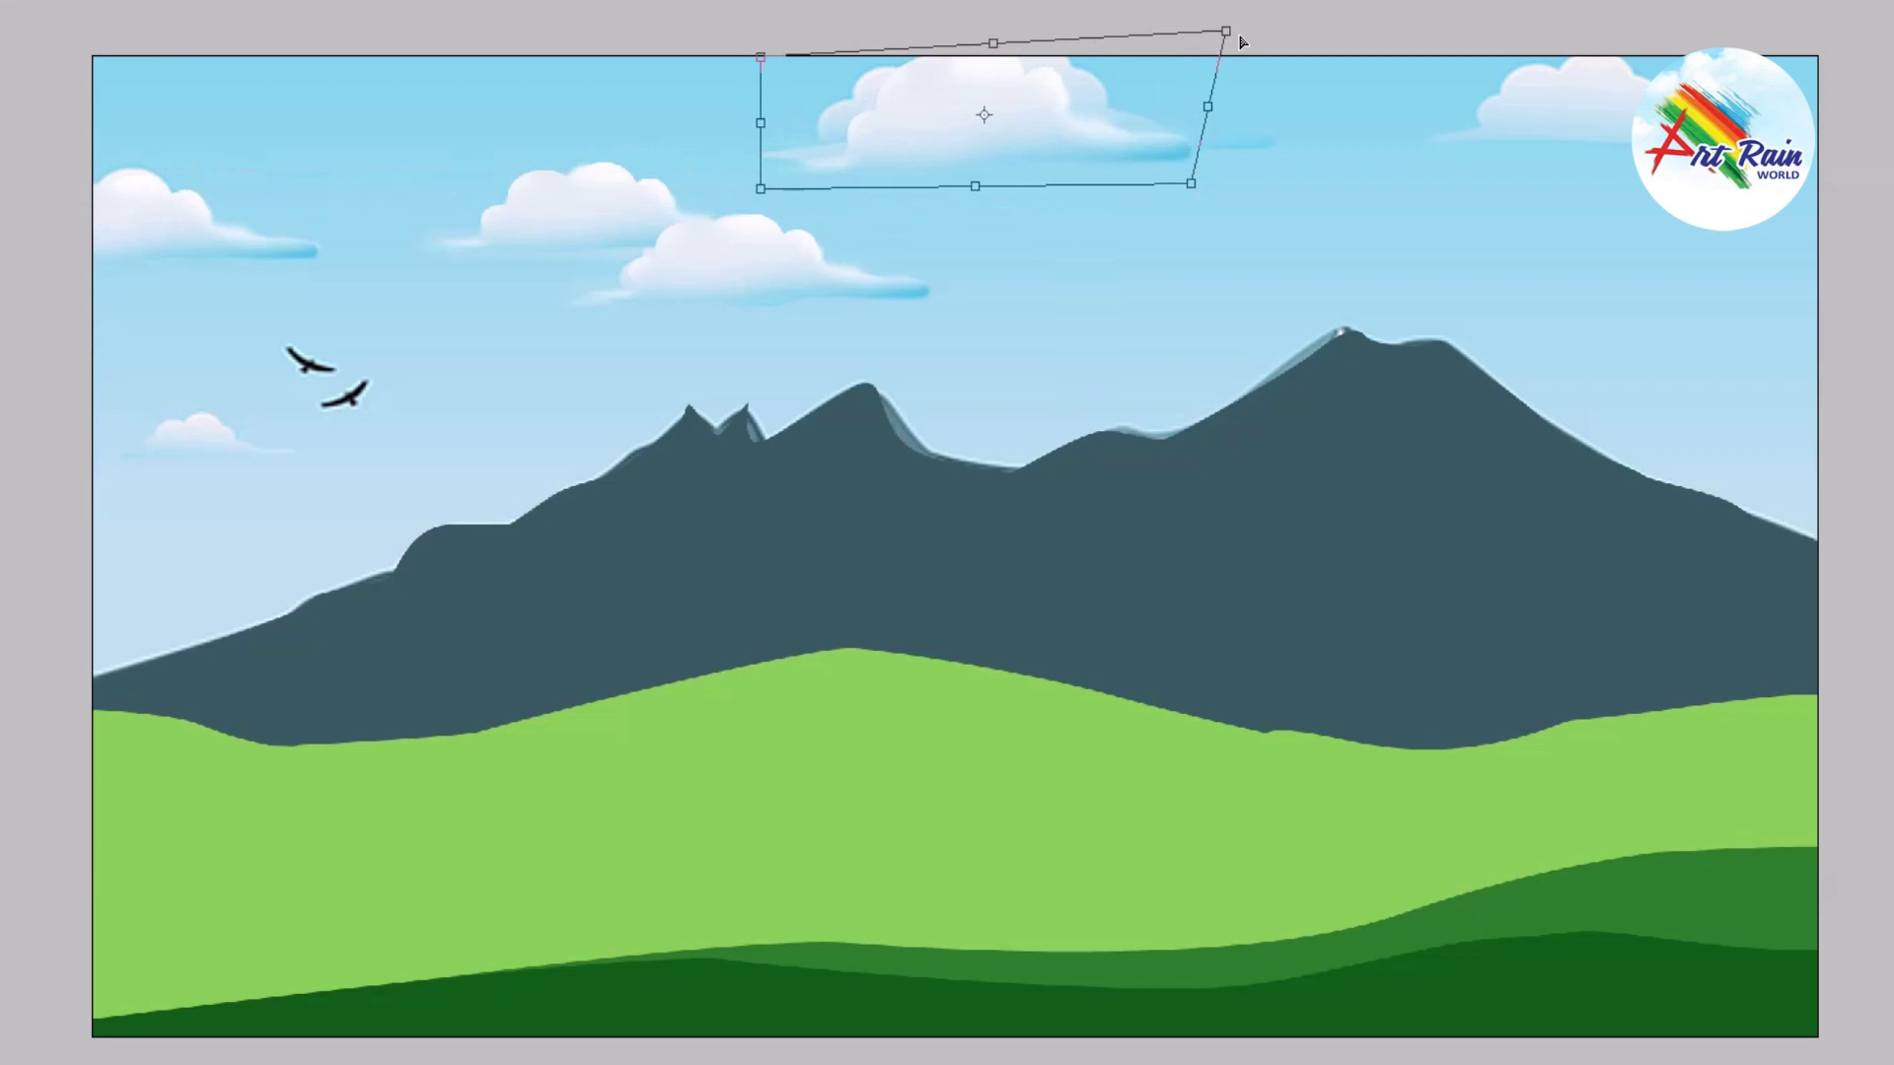
drag(1212, 116, 1244, 115)
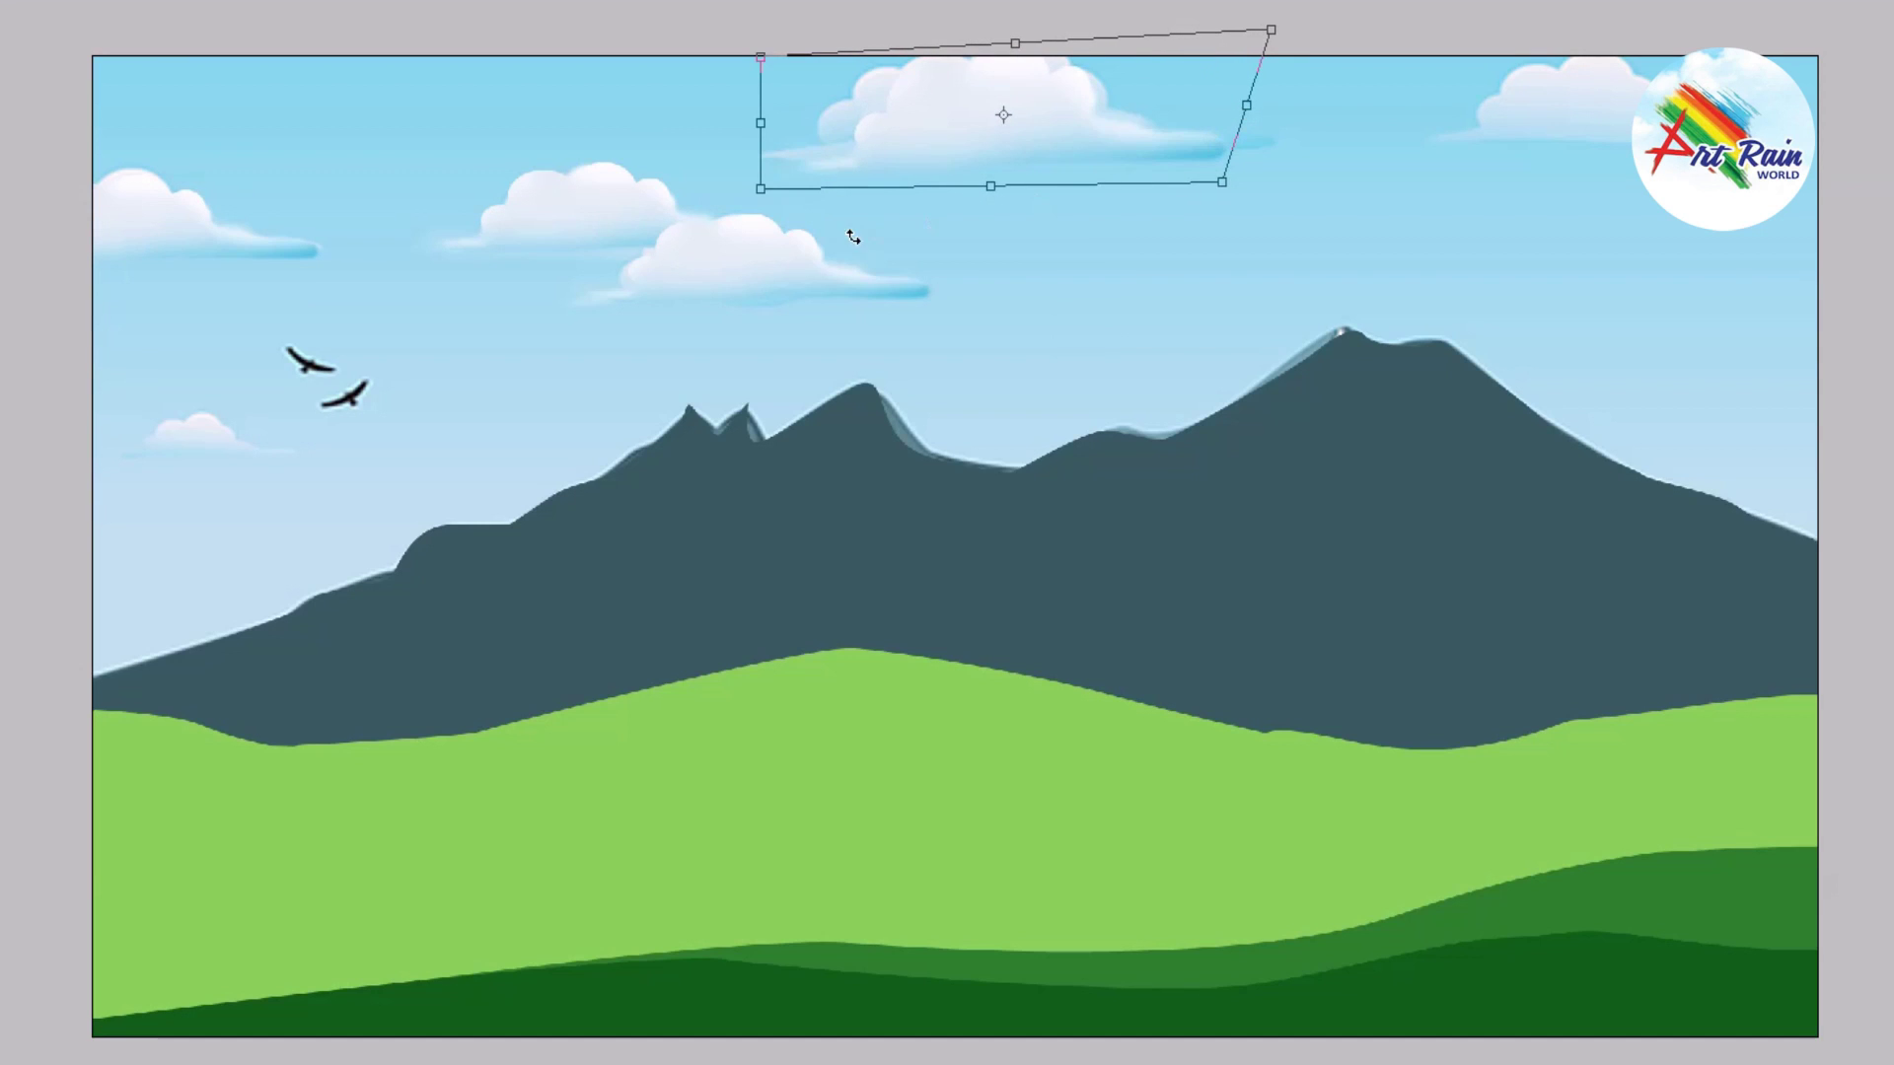
drag(760, 123, 733, 104)
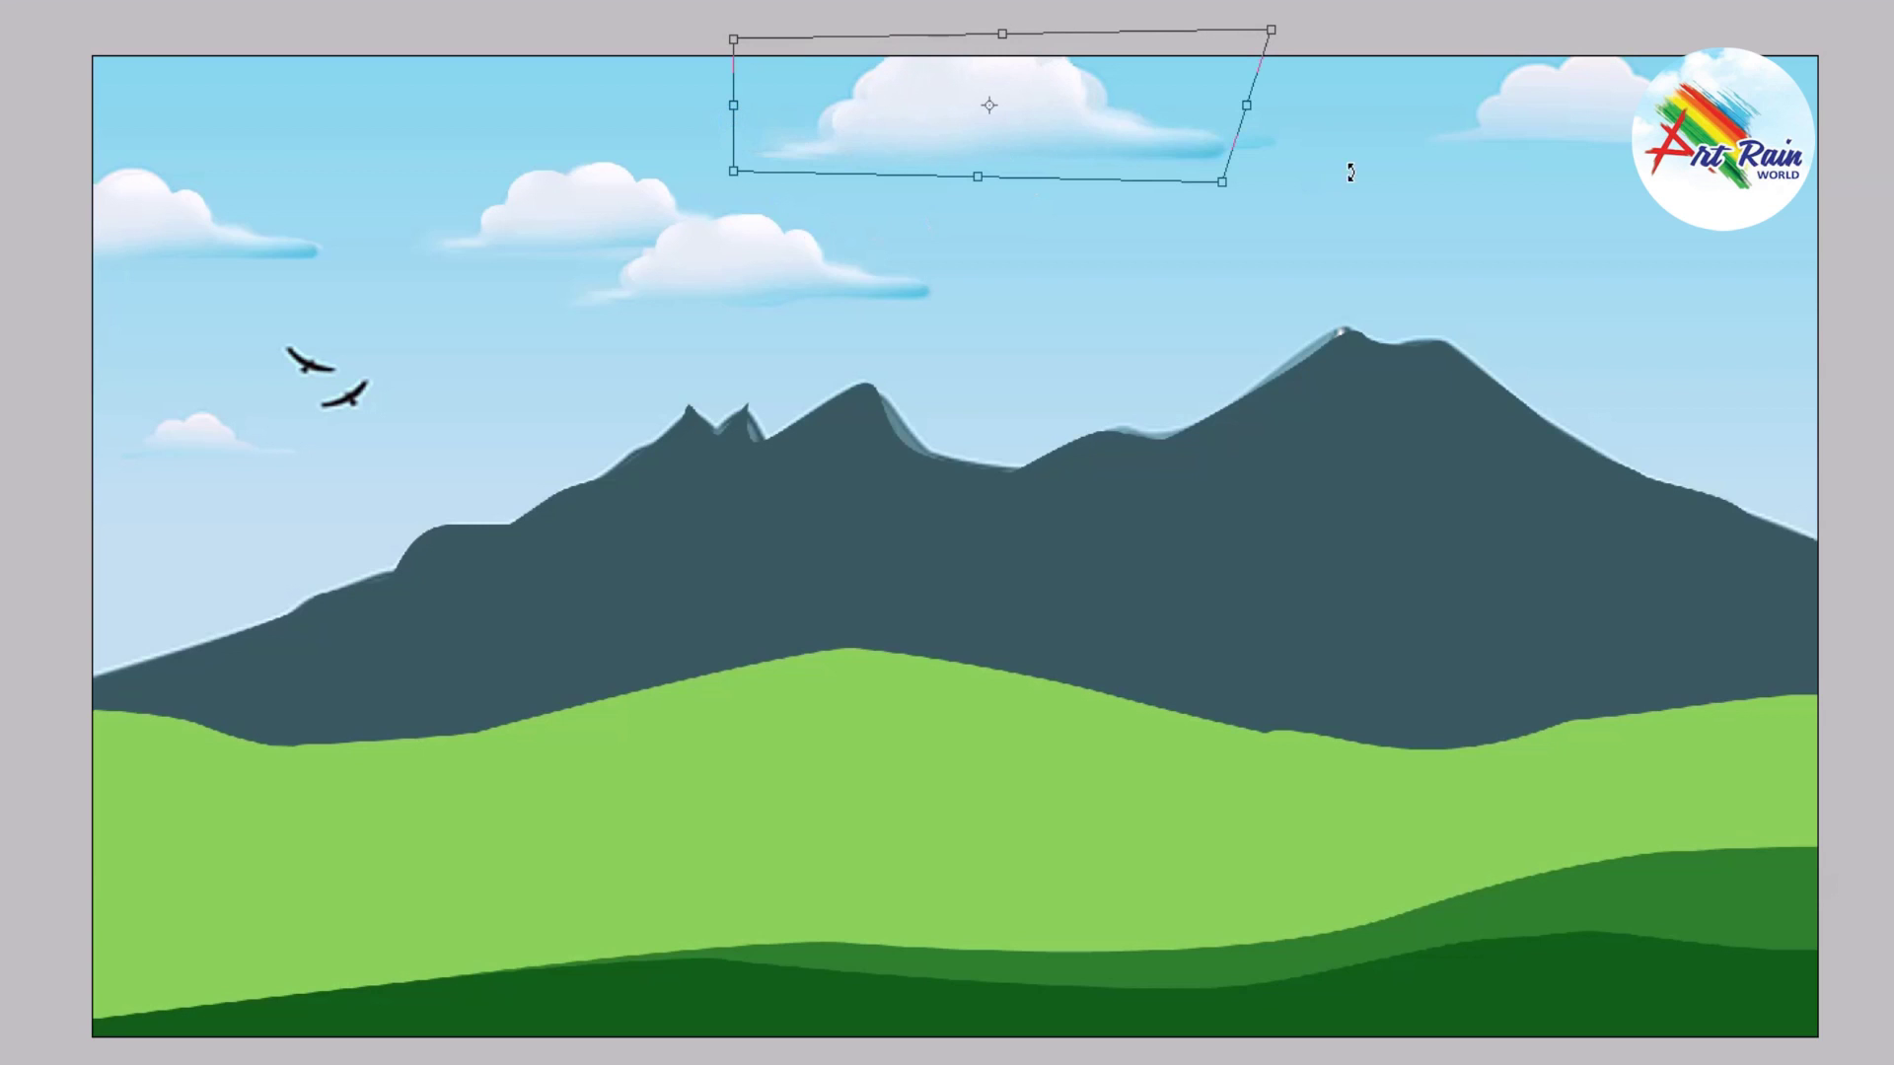
drag(1248, 117, 1284, 117)
key(Return)
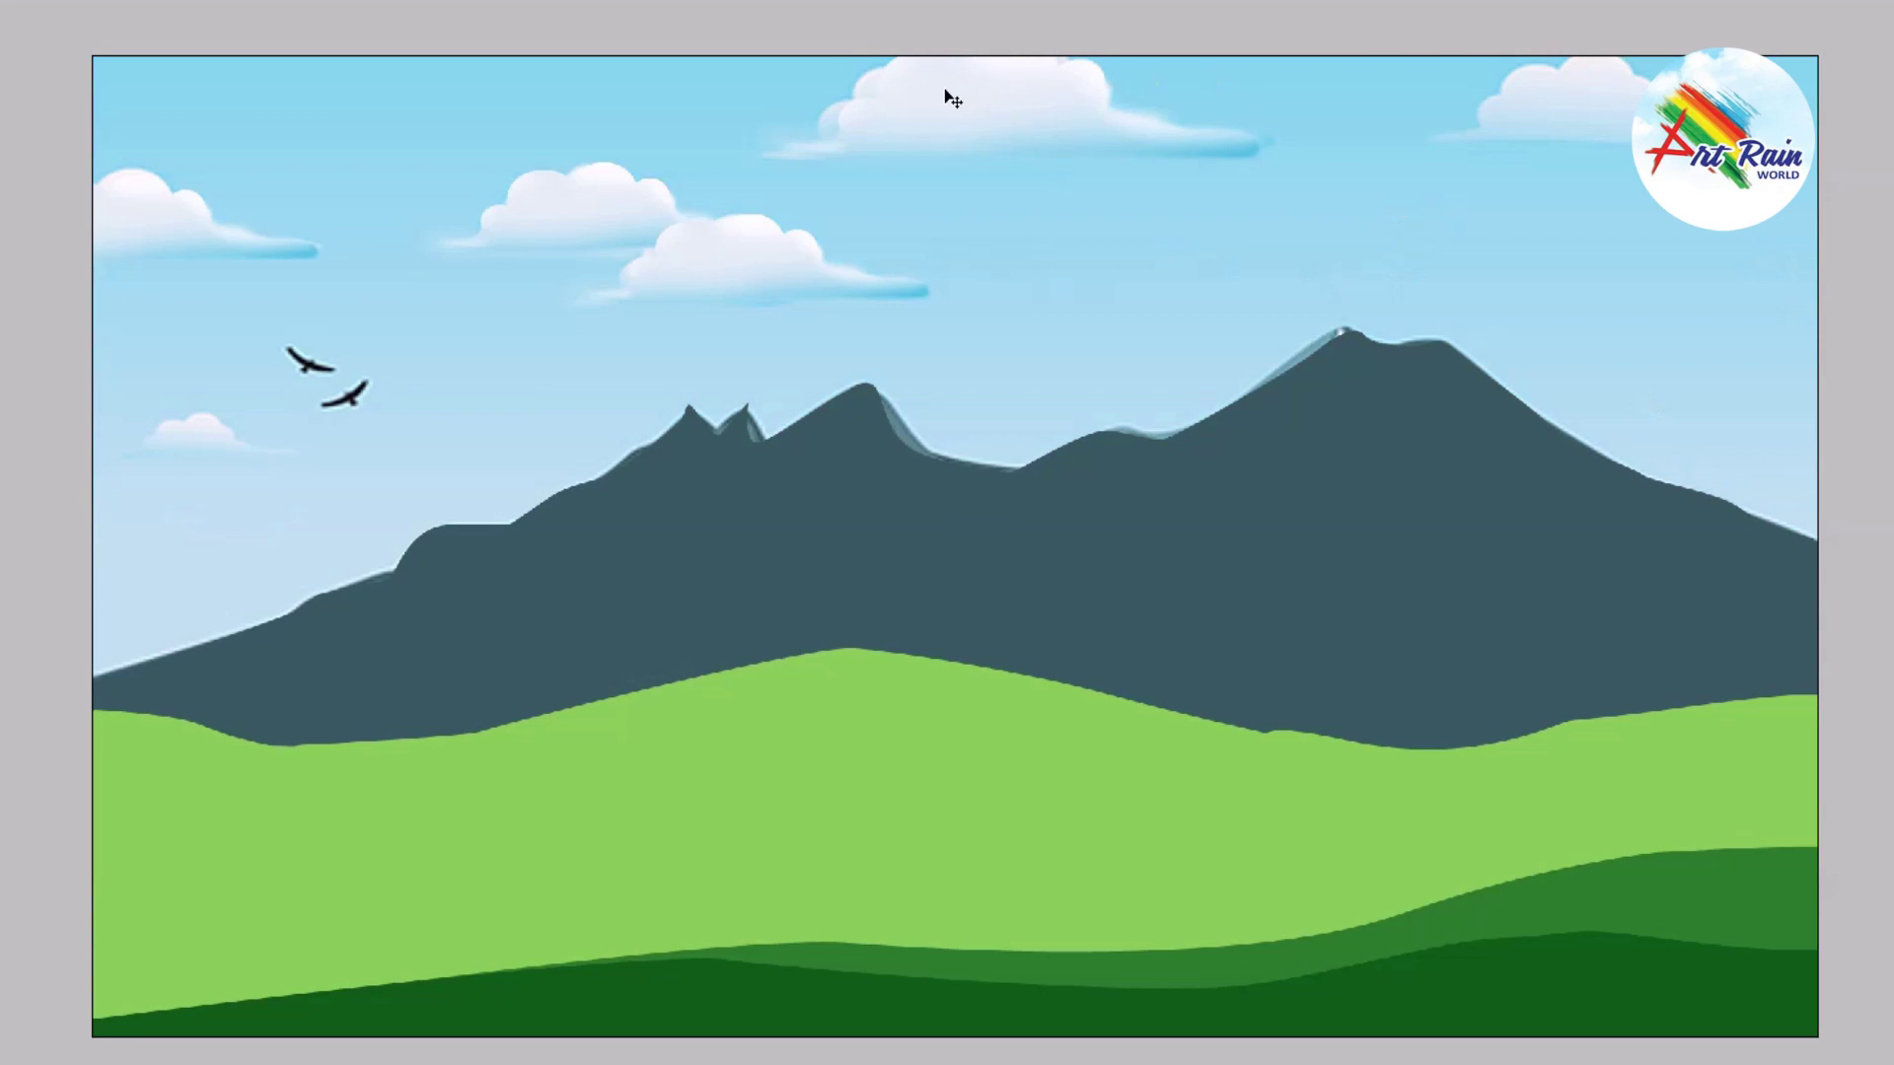
Step: Place a copy of the top cloud at top right and squeeze it narrower
right_click(947, 99)
click(973, 119)
mouse_move(973, 118)
mouse_down()
mouse_move(1581, 128)
mouse_move(1568, 106)
mouse_up()
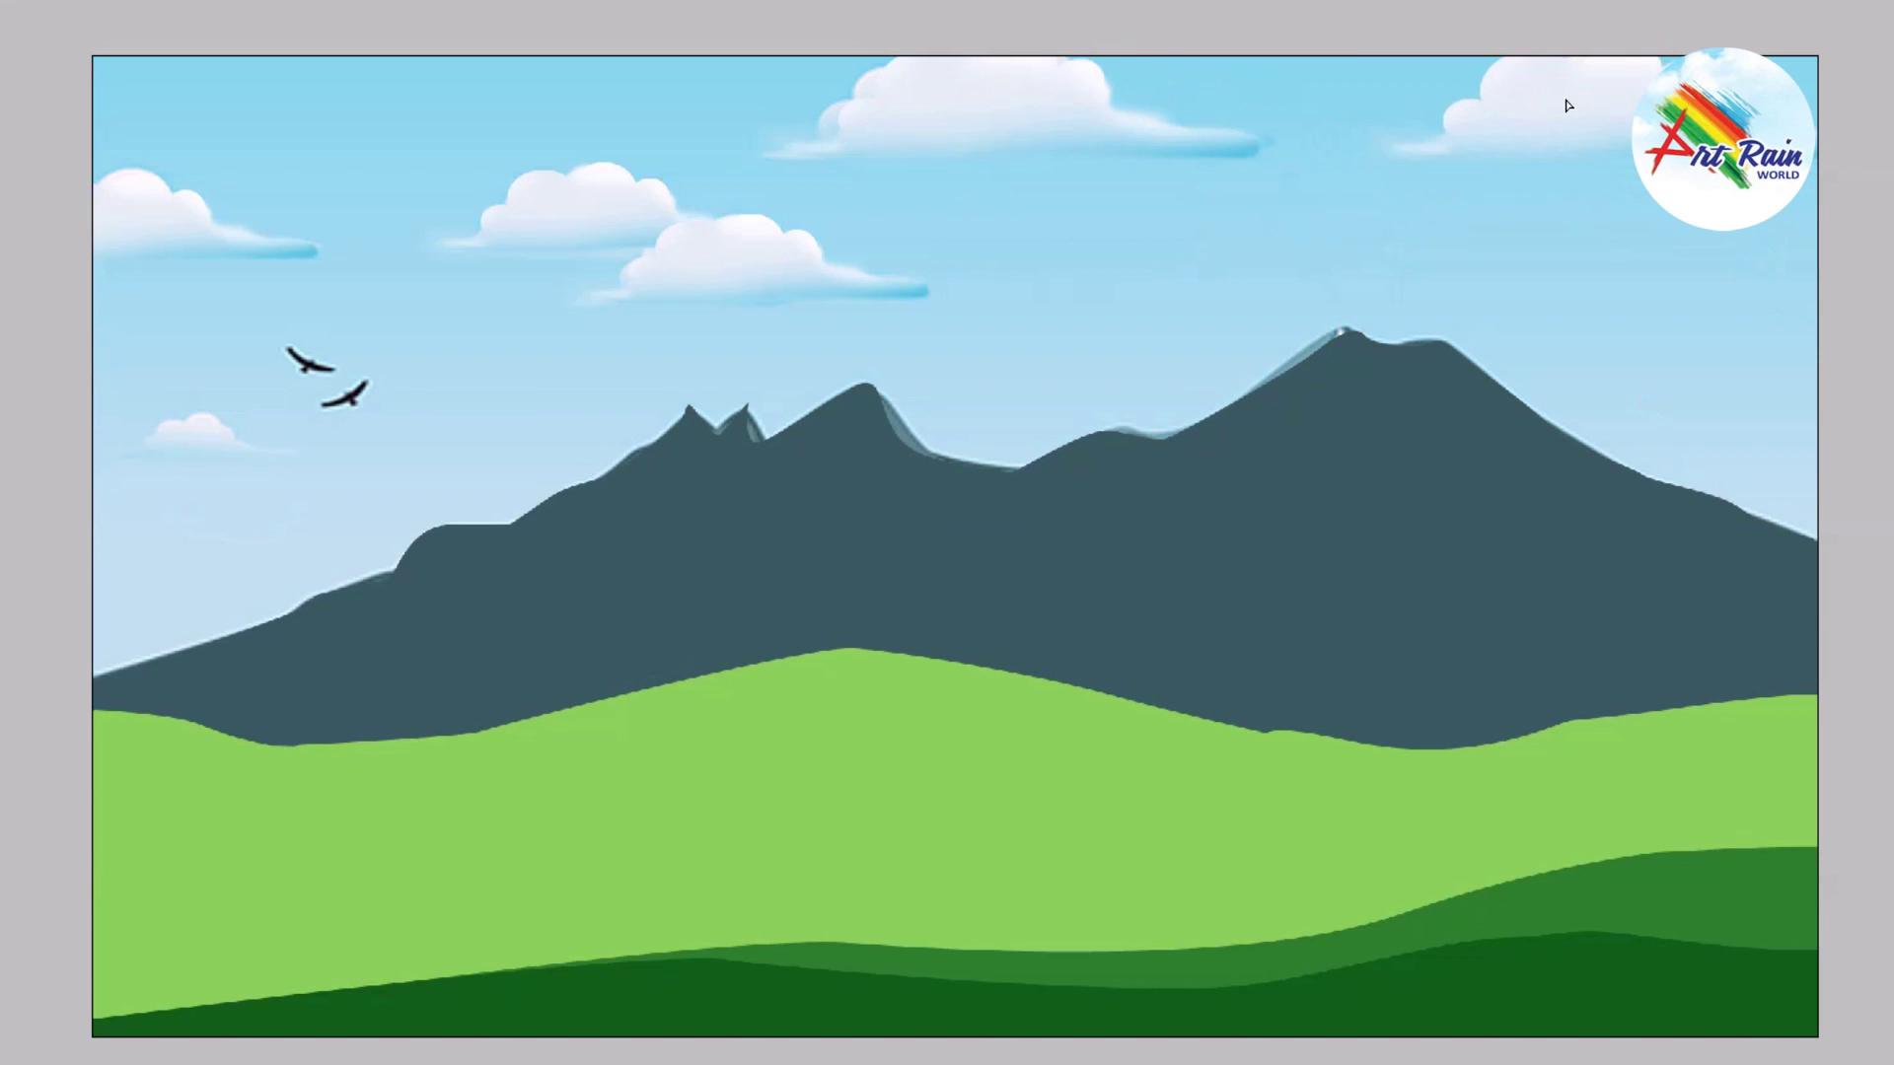
key(ctrl+t)
drag(1343, 103, 1372, 103)
key(Return)
Step: Move a cloud copy into the left sky and shrink it beside the birds
drag(1572, 107, 318, 436)
key(ctrl+t)
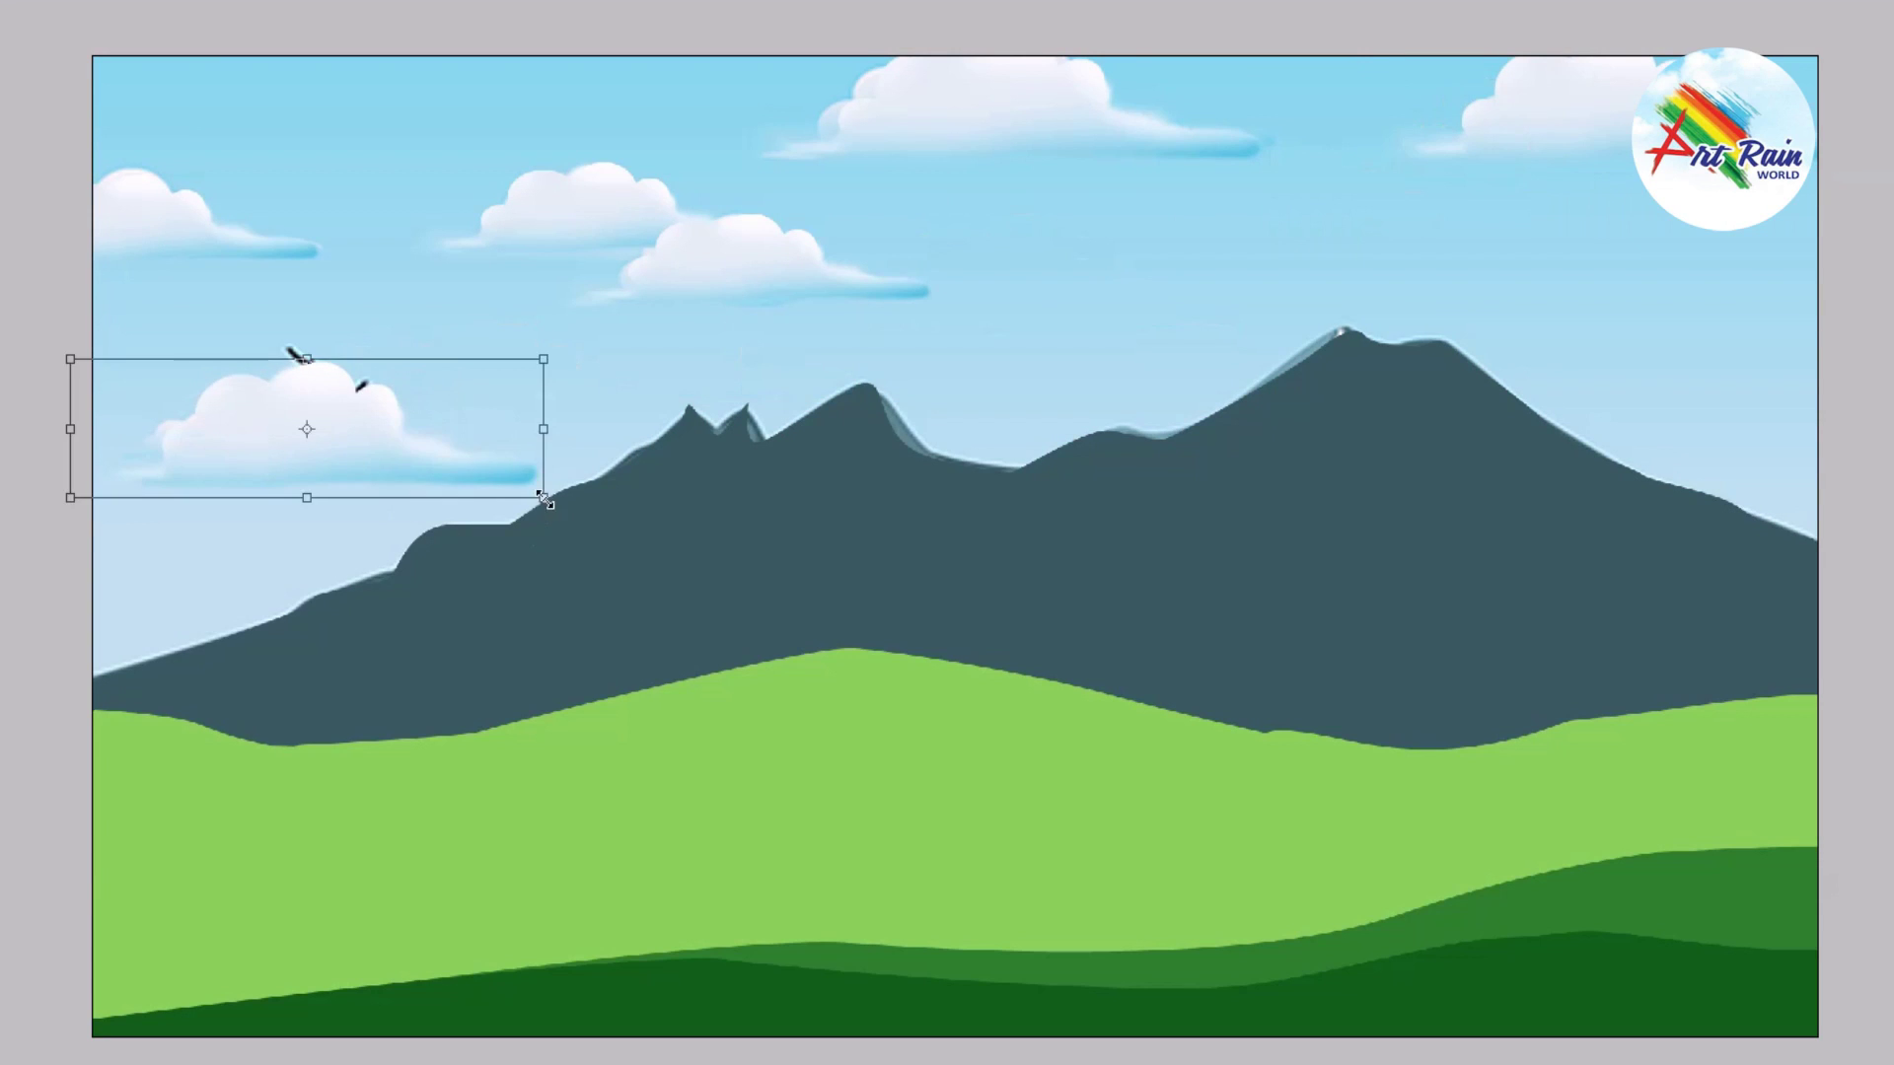
drag(543, 498, 337, 481)
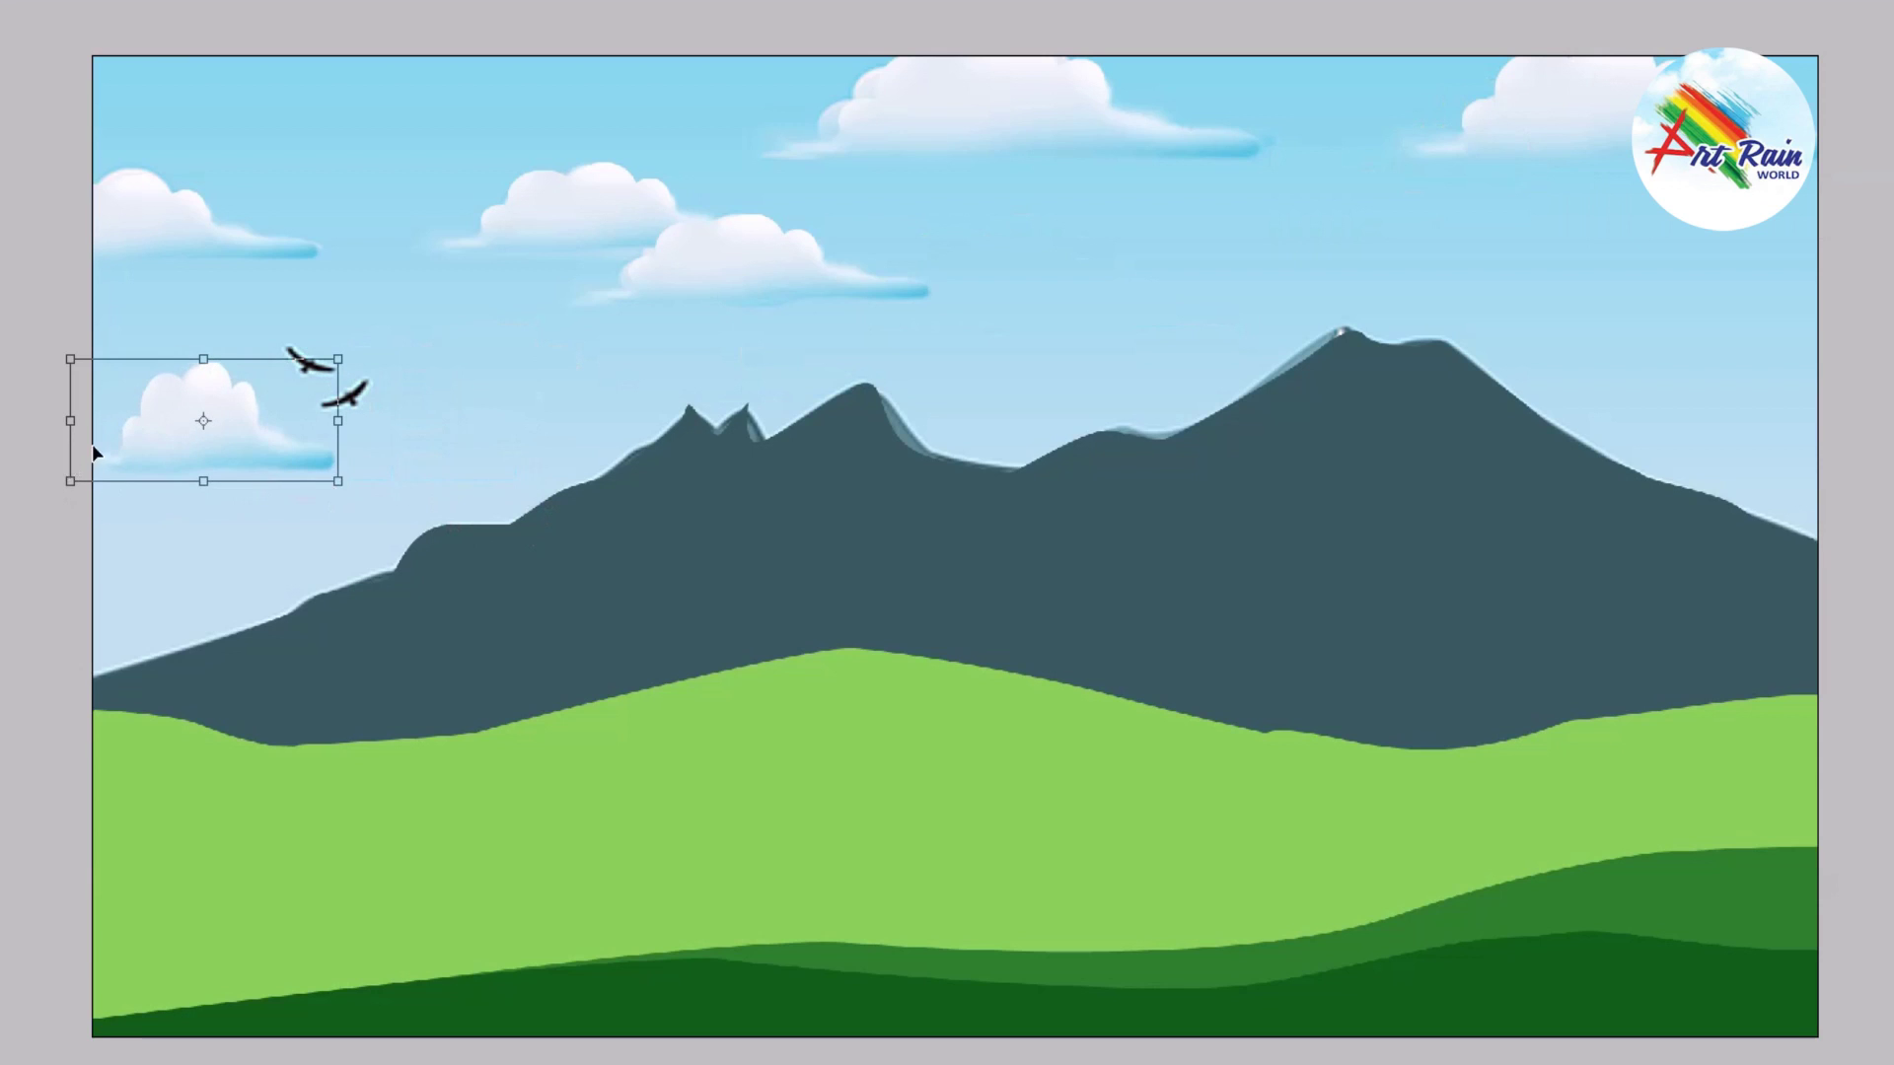
drag(70, 420, 16, 420)
drag(212, 358, 212, 364)
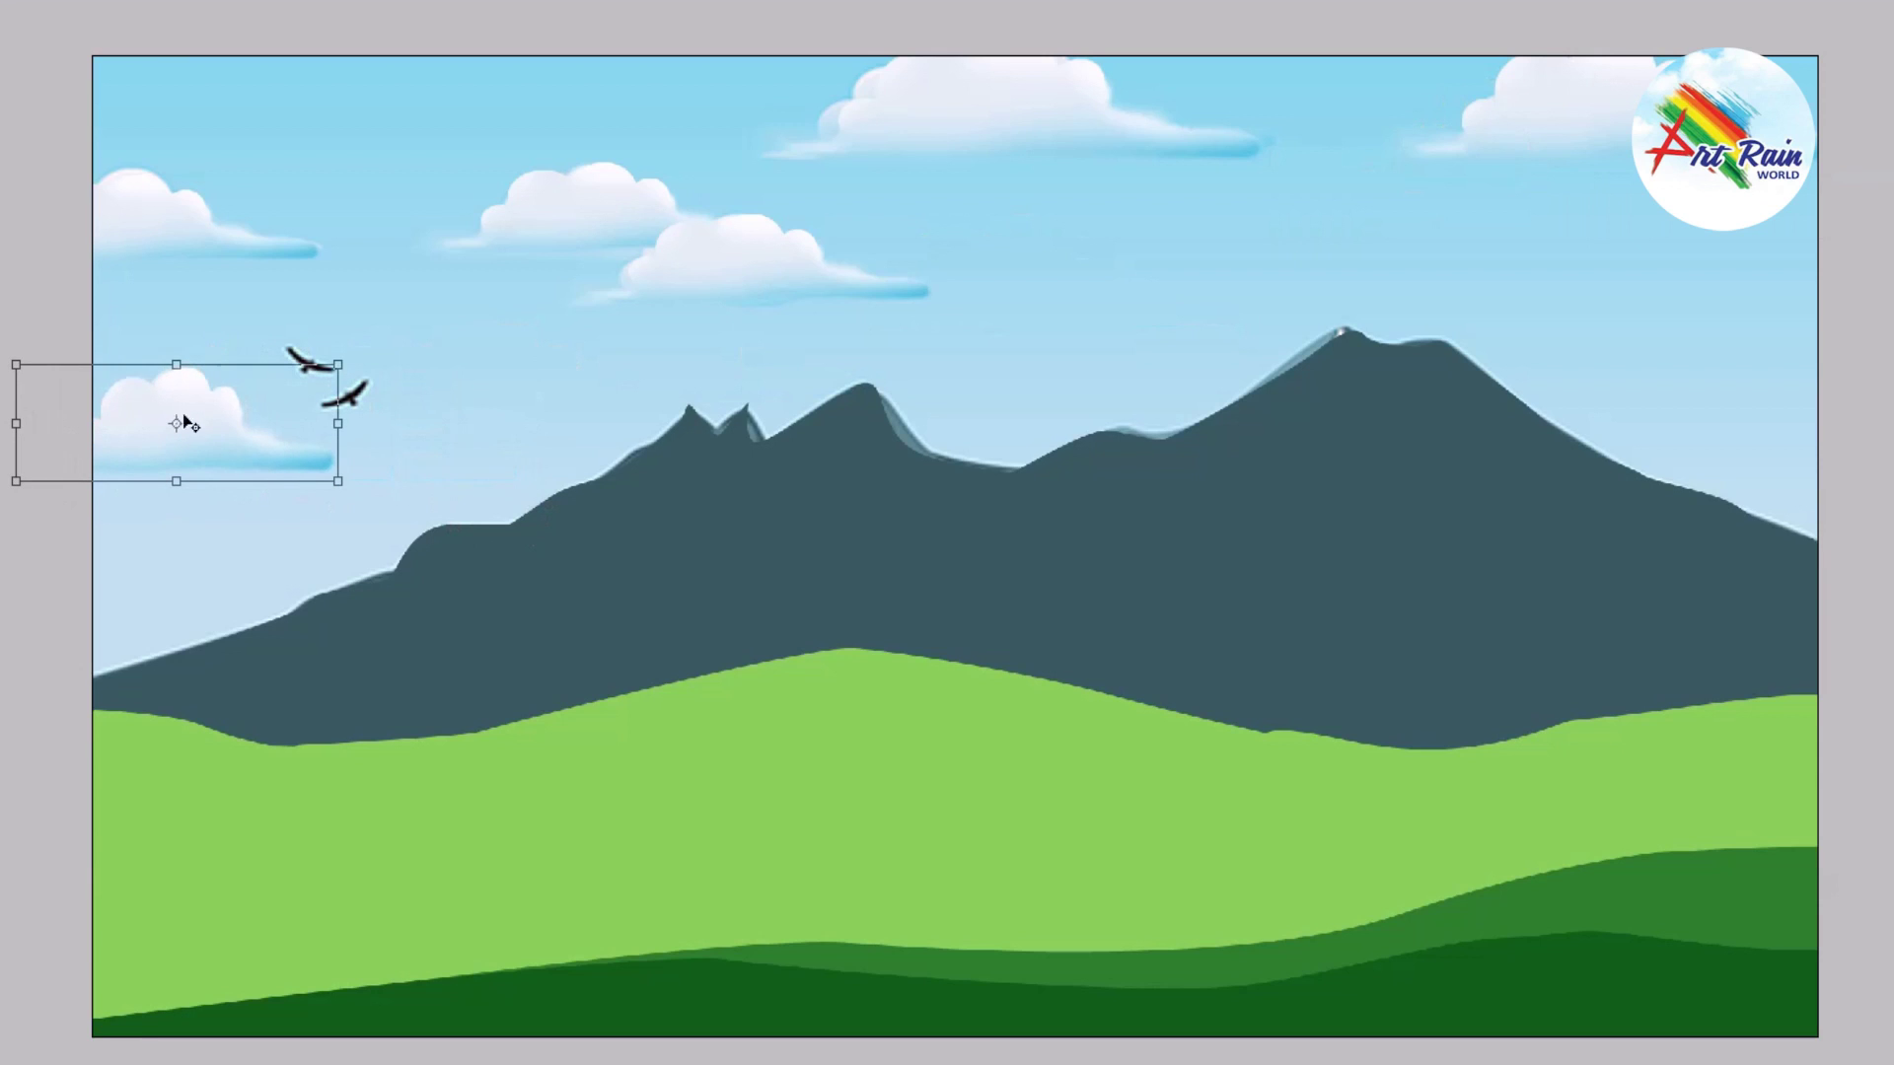
drag(16, 481, 92, 440)
key(Return)
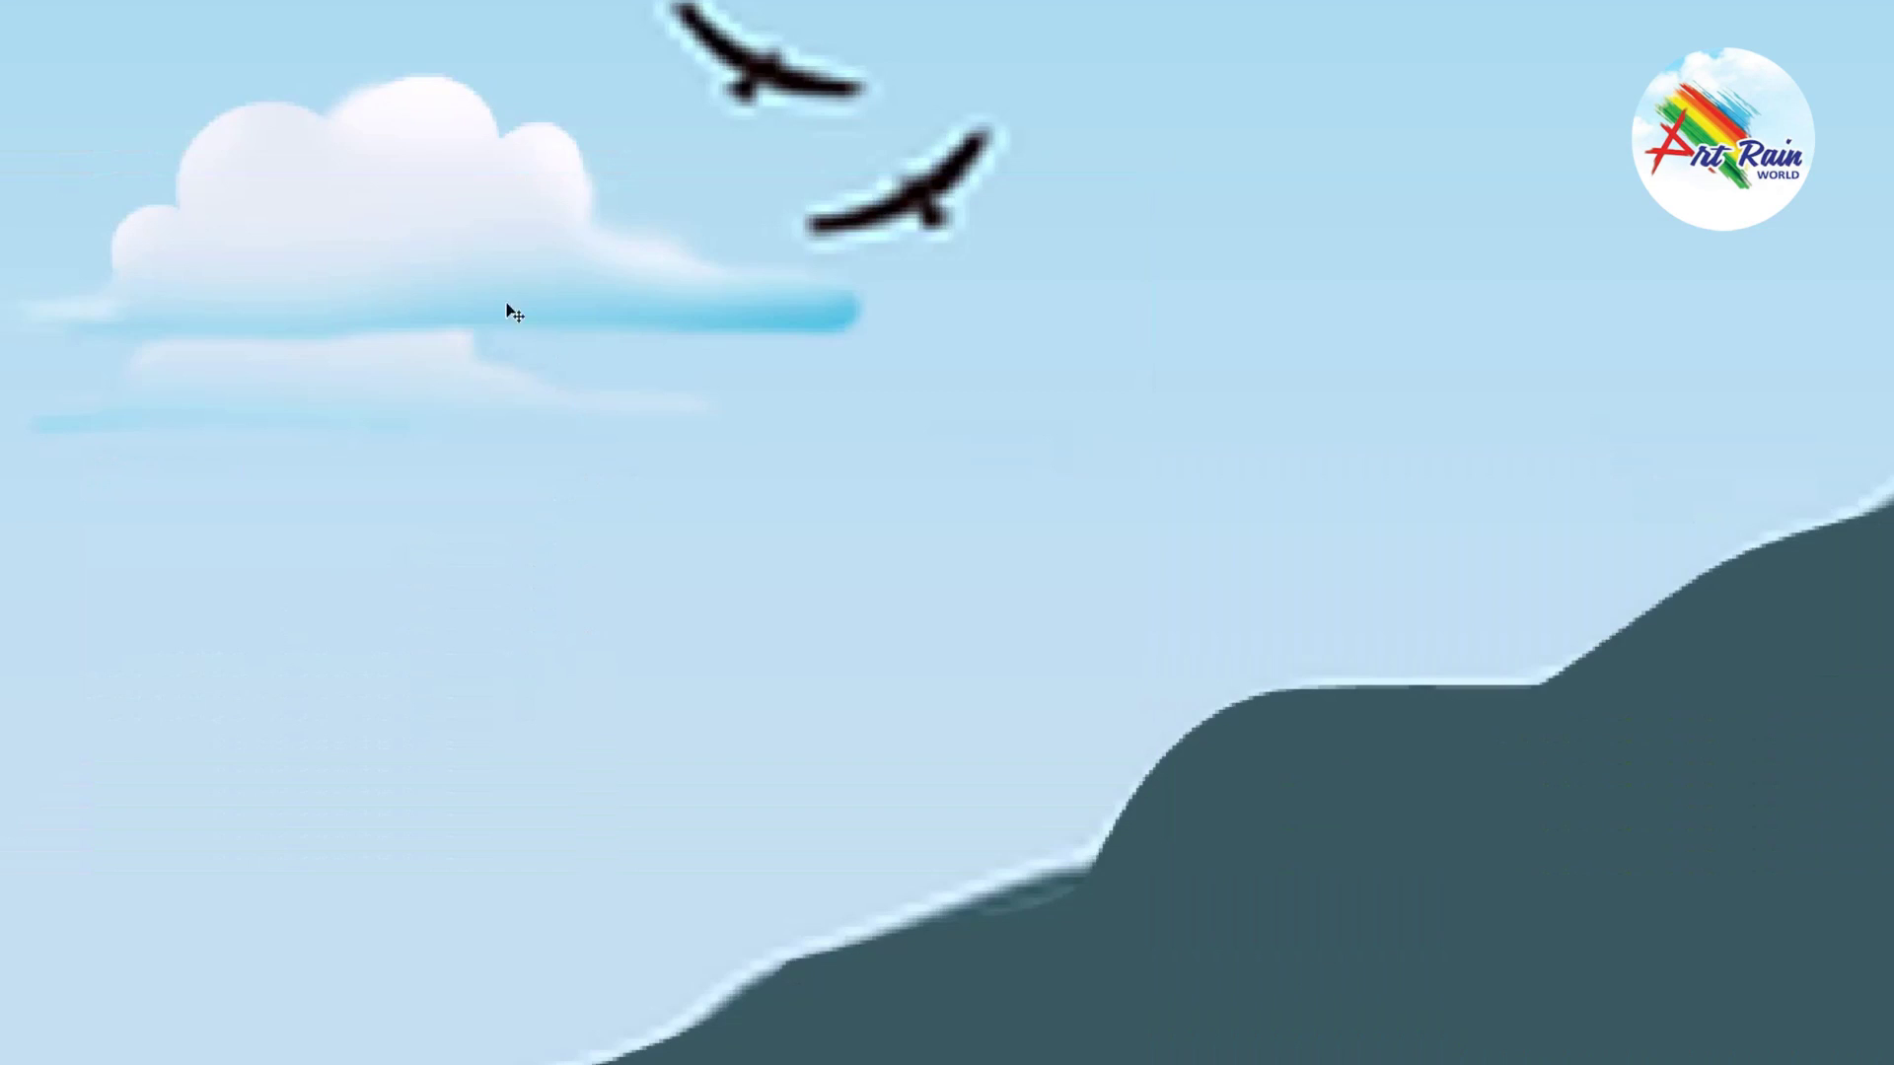
Step: Shrink the small left cloud a bit more, nudge it right and down, and widen it
key(ctrl+t)
drag(832, 486, 605, 471)
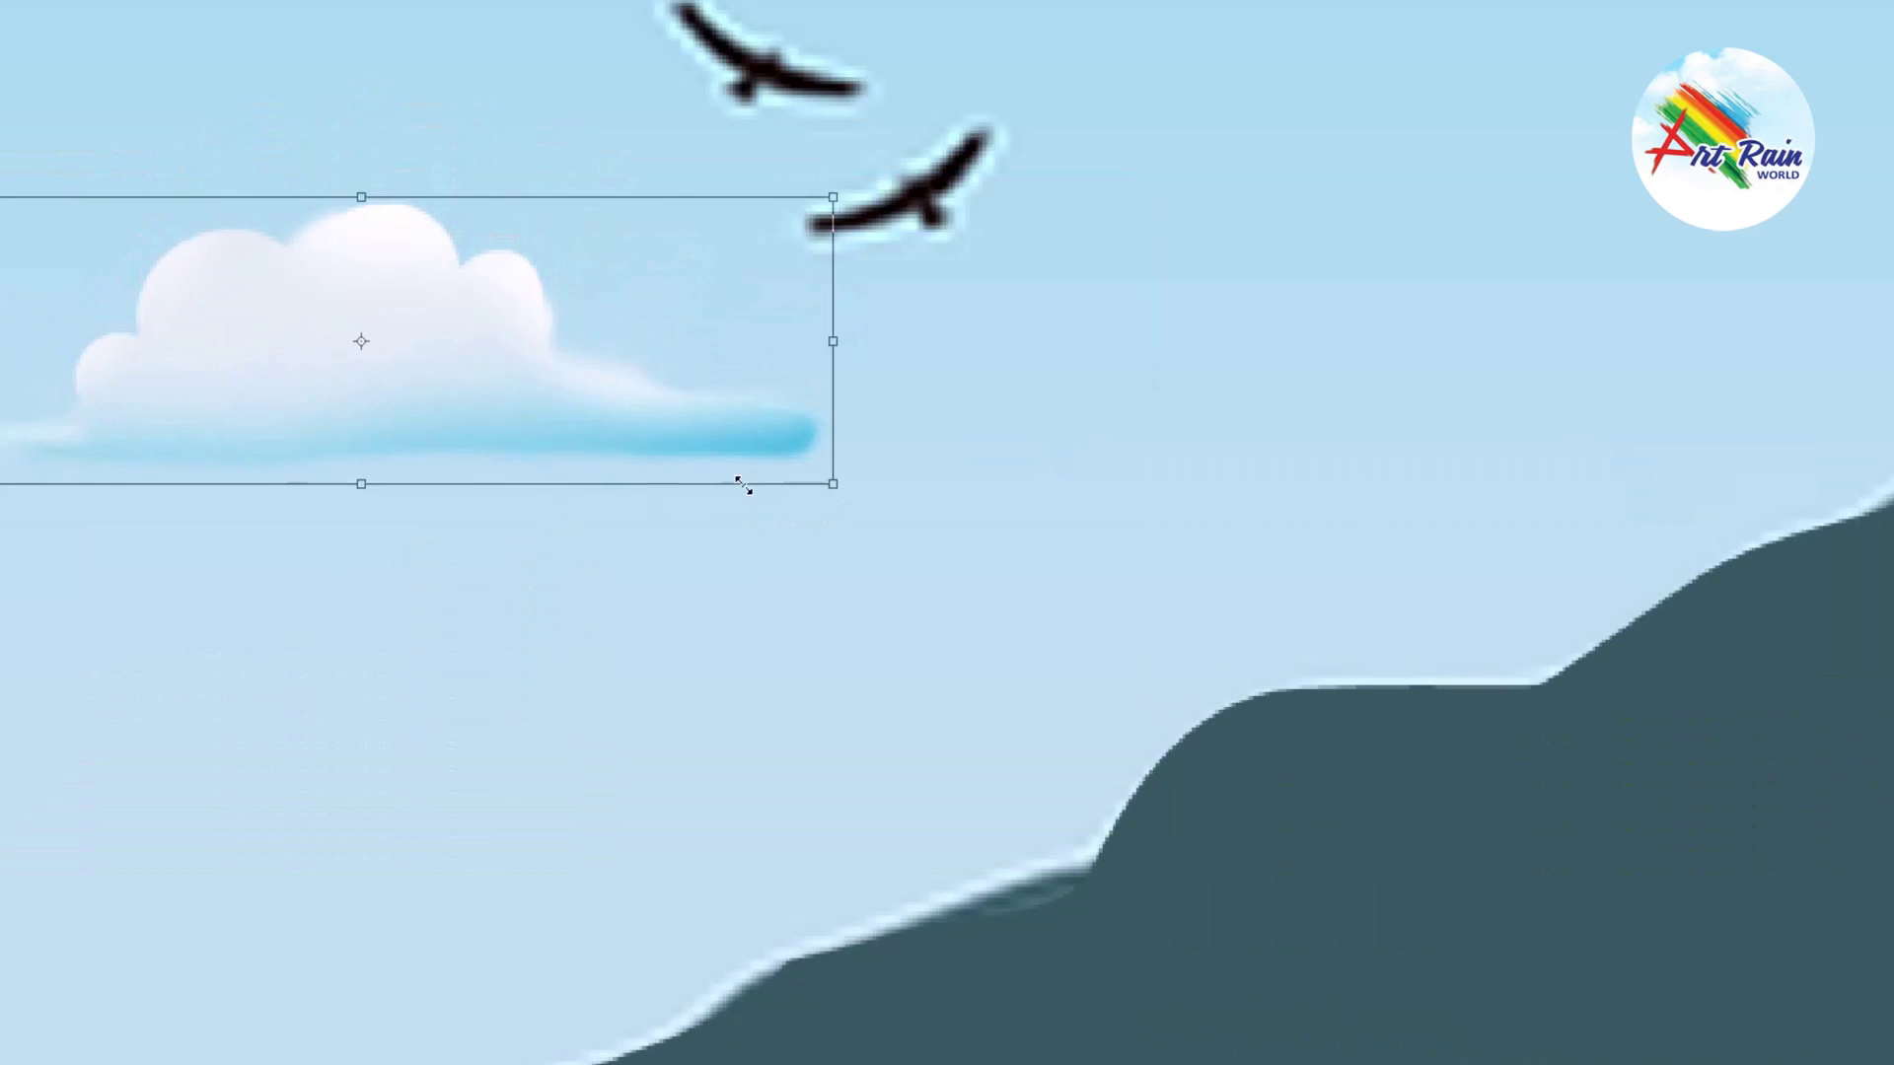
drag(214, 335, 311, 363)
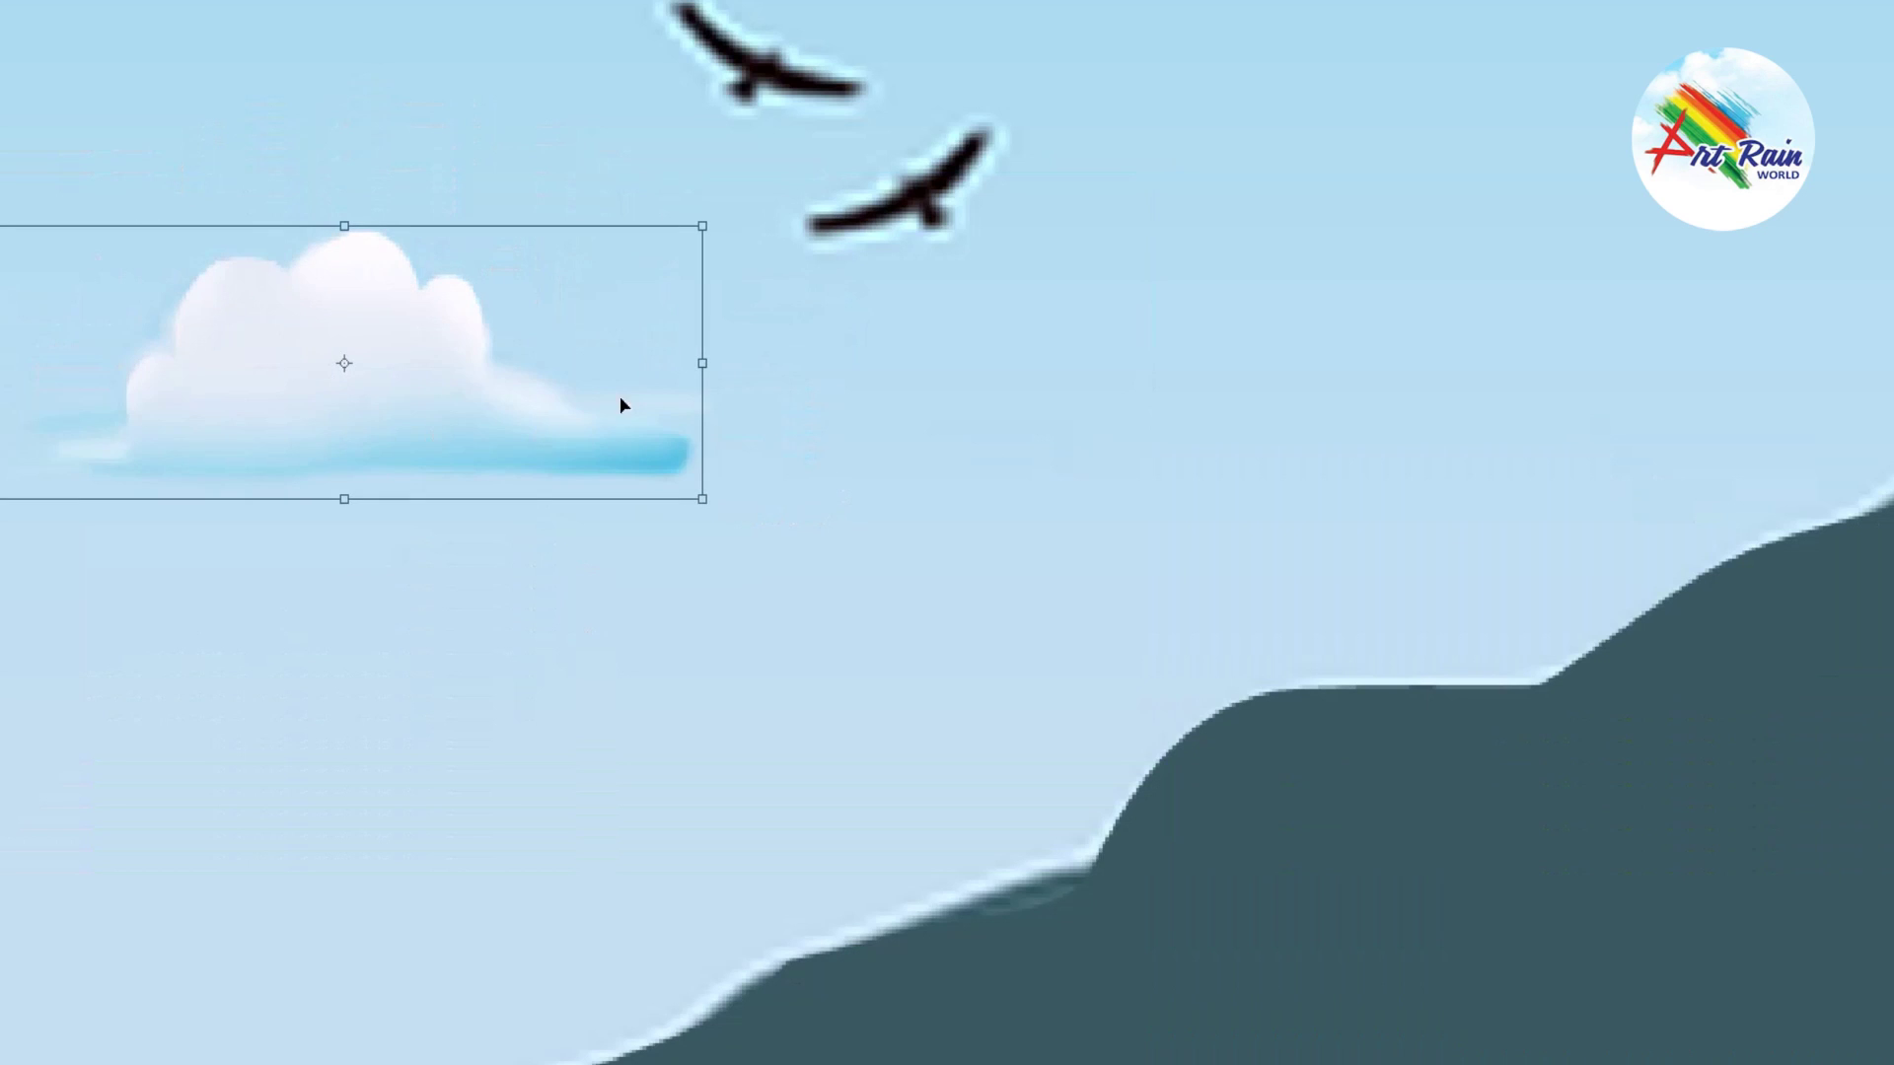
drag(696, 384, 730, 371)
key(Return)
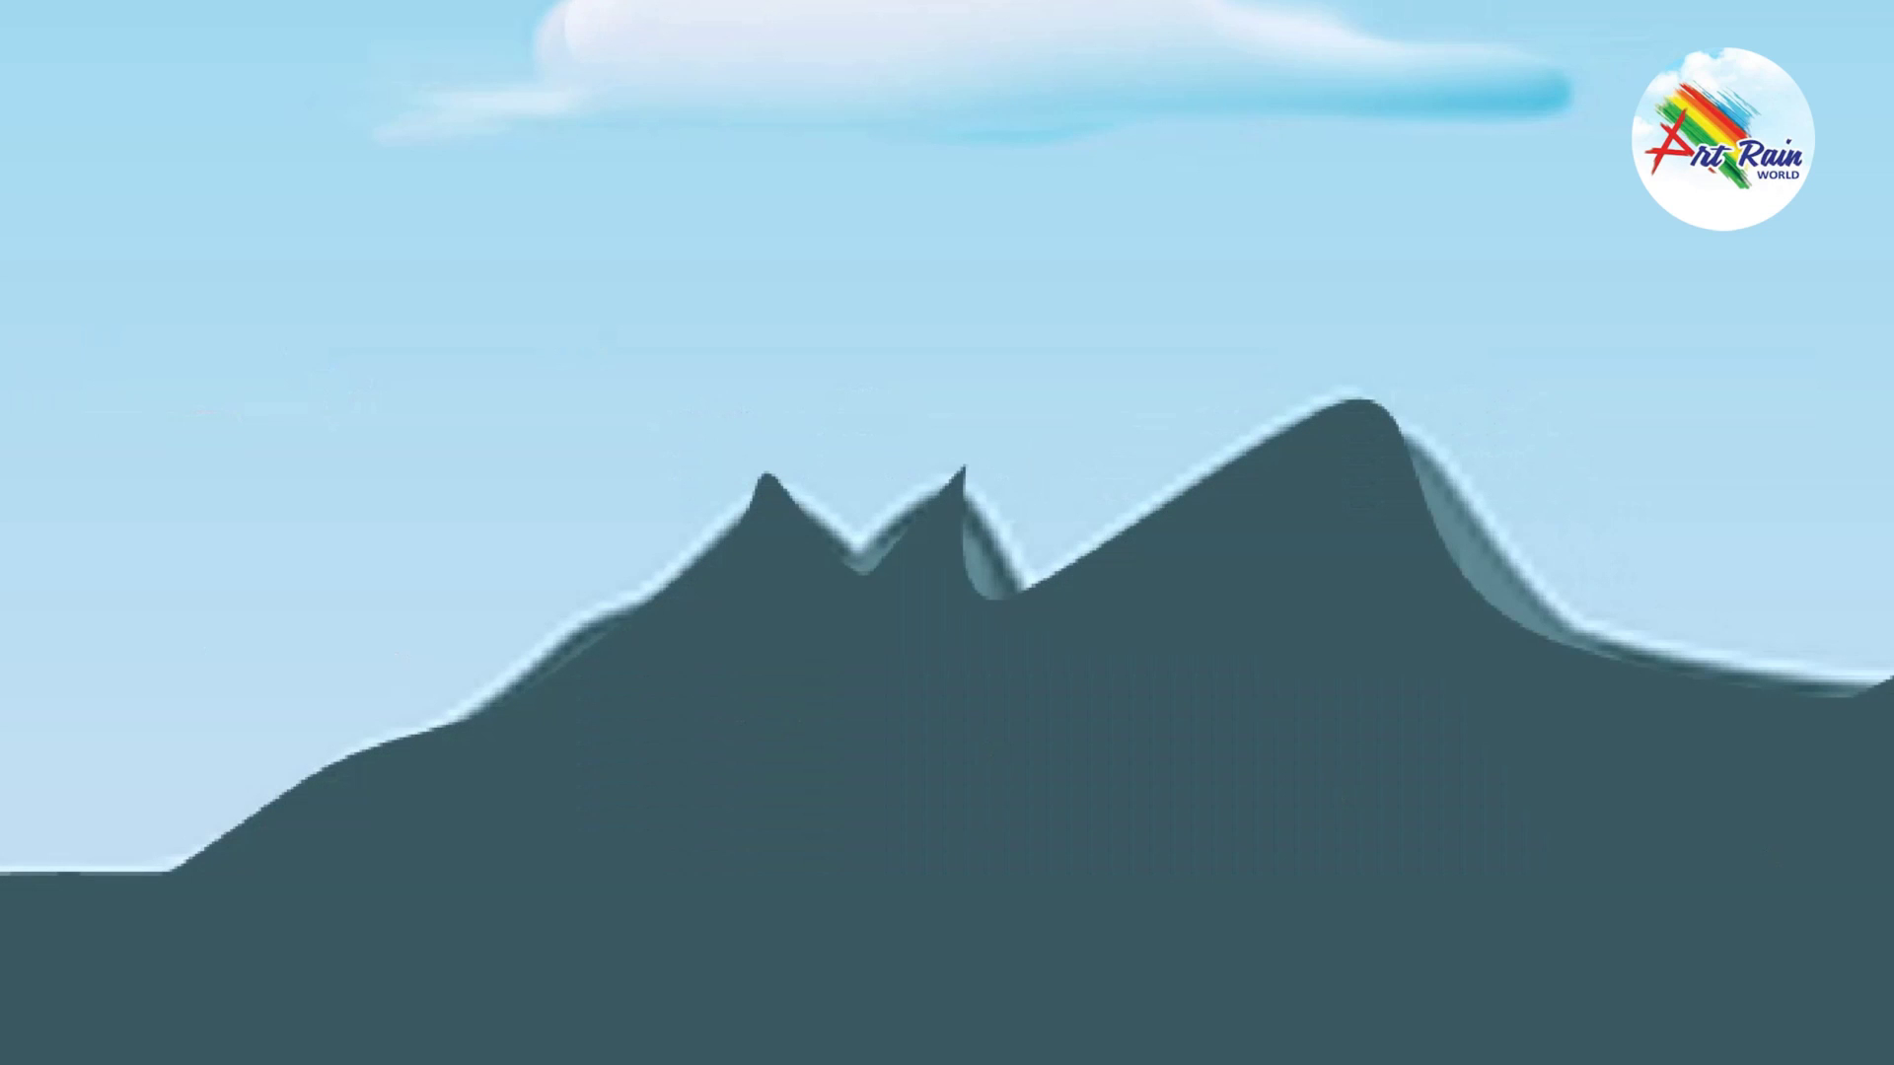
Step: Smudge the sharp left peak round and remove light strips on the big peak and left edge
mouse_move(761, 477)
mouse_down()
mouse_move(883, 619)
mouse_move(964, 482)
mouse_move(943, 588)
mouse_move(964, 562)
mouse_move(982, 602)
mouse_move(964, 523)
mouse_move(964, 572)
mouse_move(900, 562)
mouse_move(850, 597)
mouse_move(964, 524)
mouse_up()
mouse_move(1421, 469)
mouse_down()
mouse_move(1471, 579)
mouse_move(1467, 542)
mouse_move(1387, 467)
mouse_move(1632, 685)
mouse_move(1450, 622)
mouse_move(1540, 685)
mouse_up()
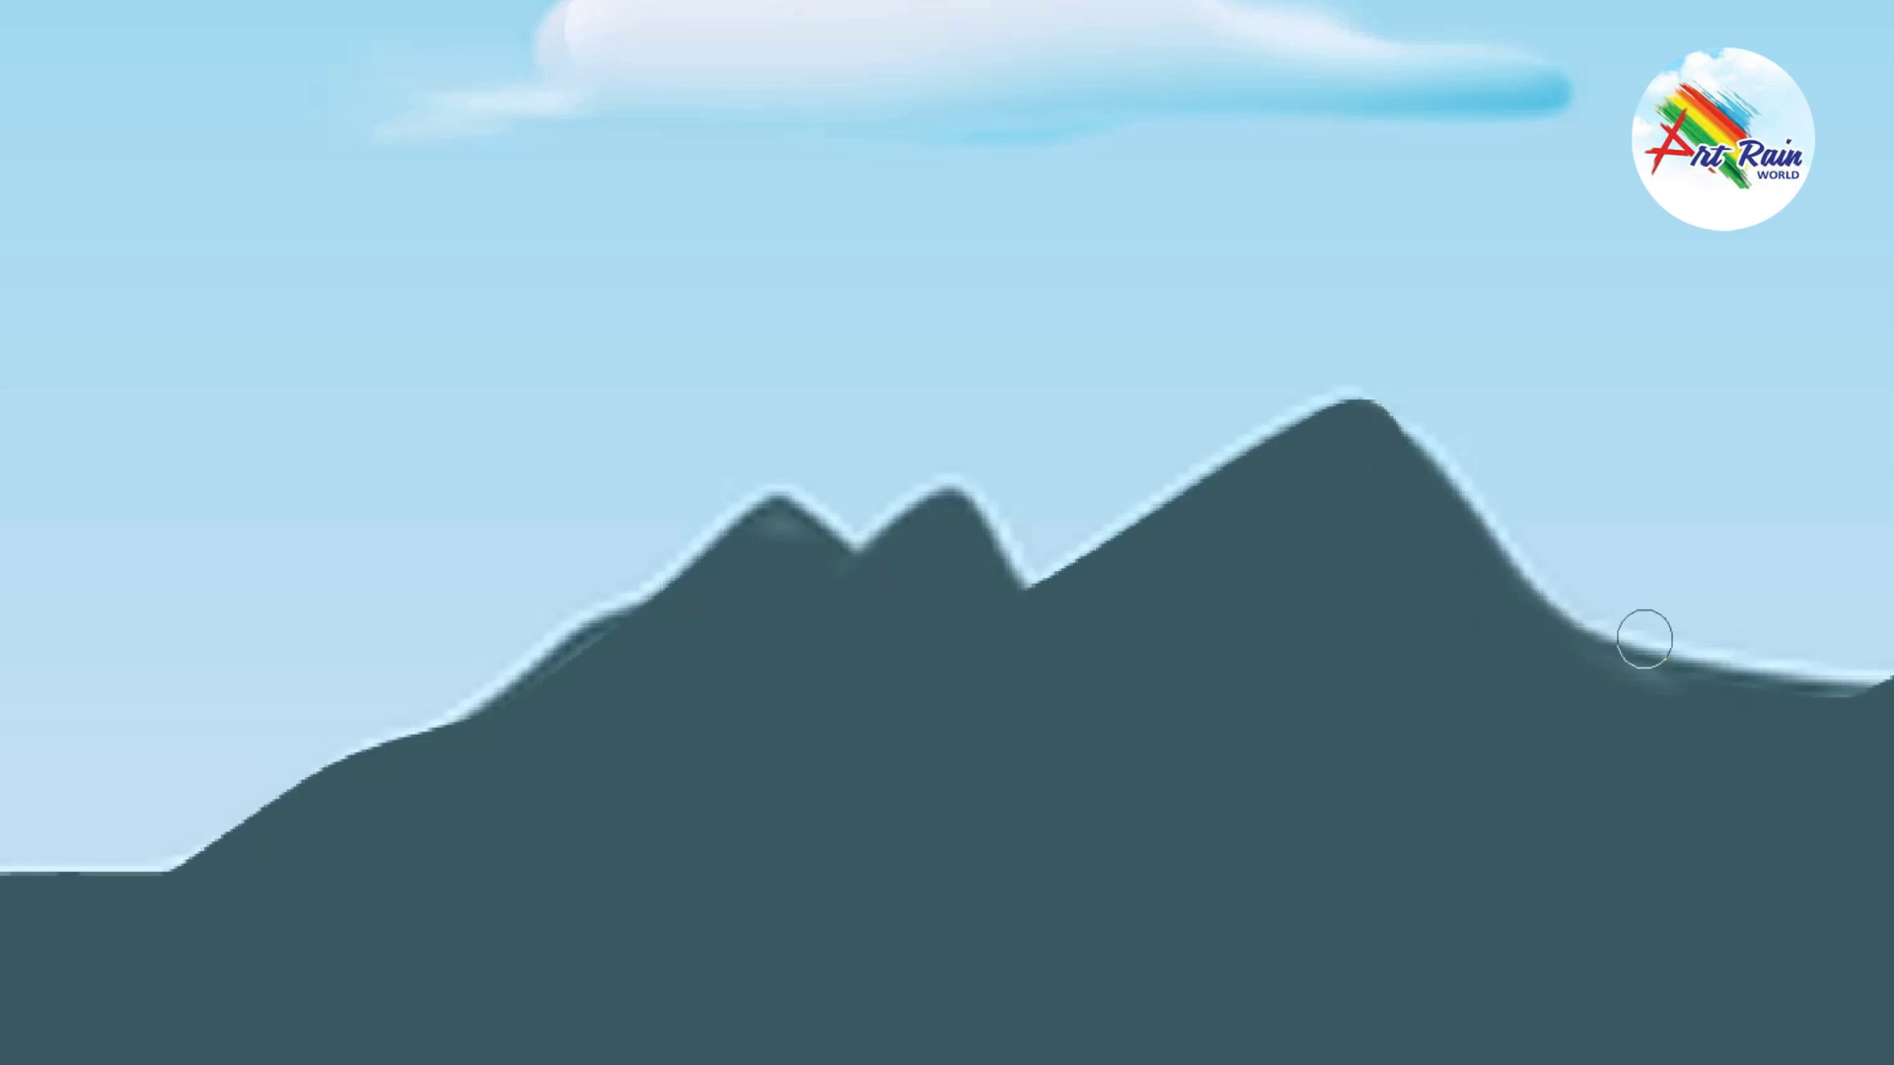
drag(401, 887, 408, 887)
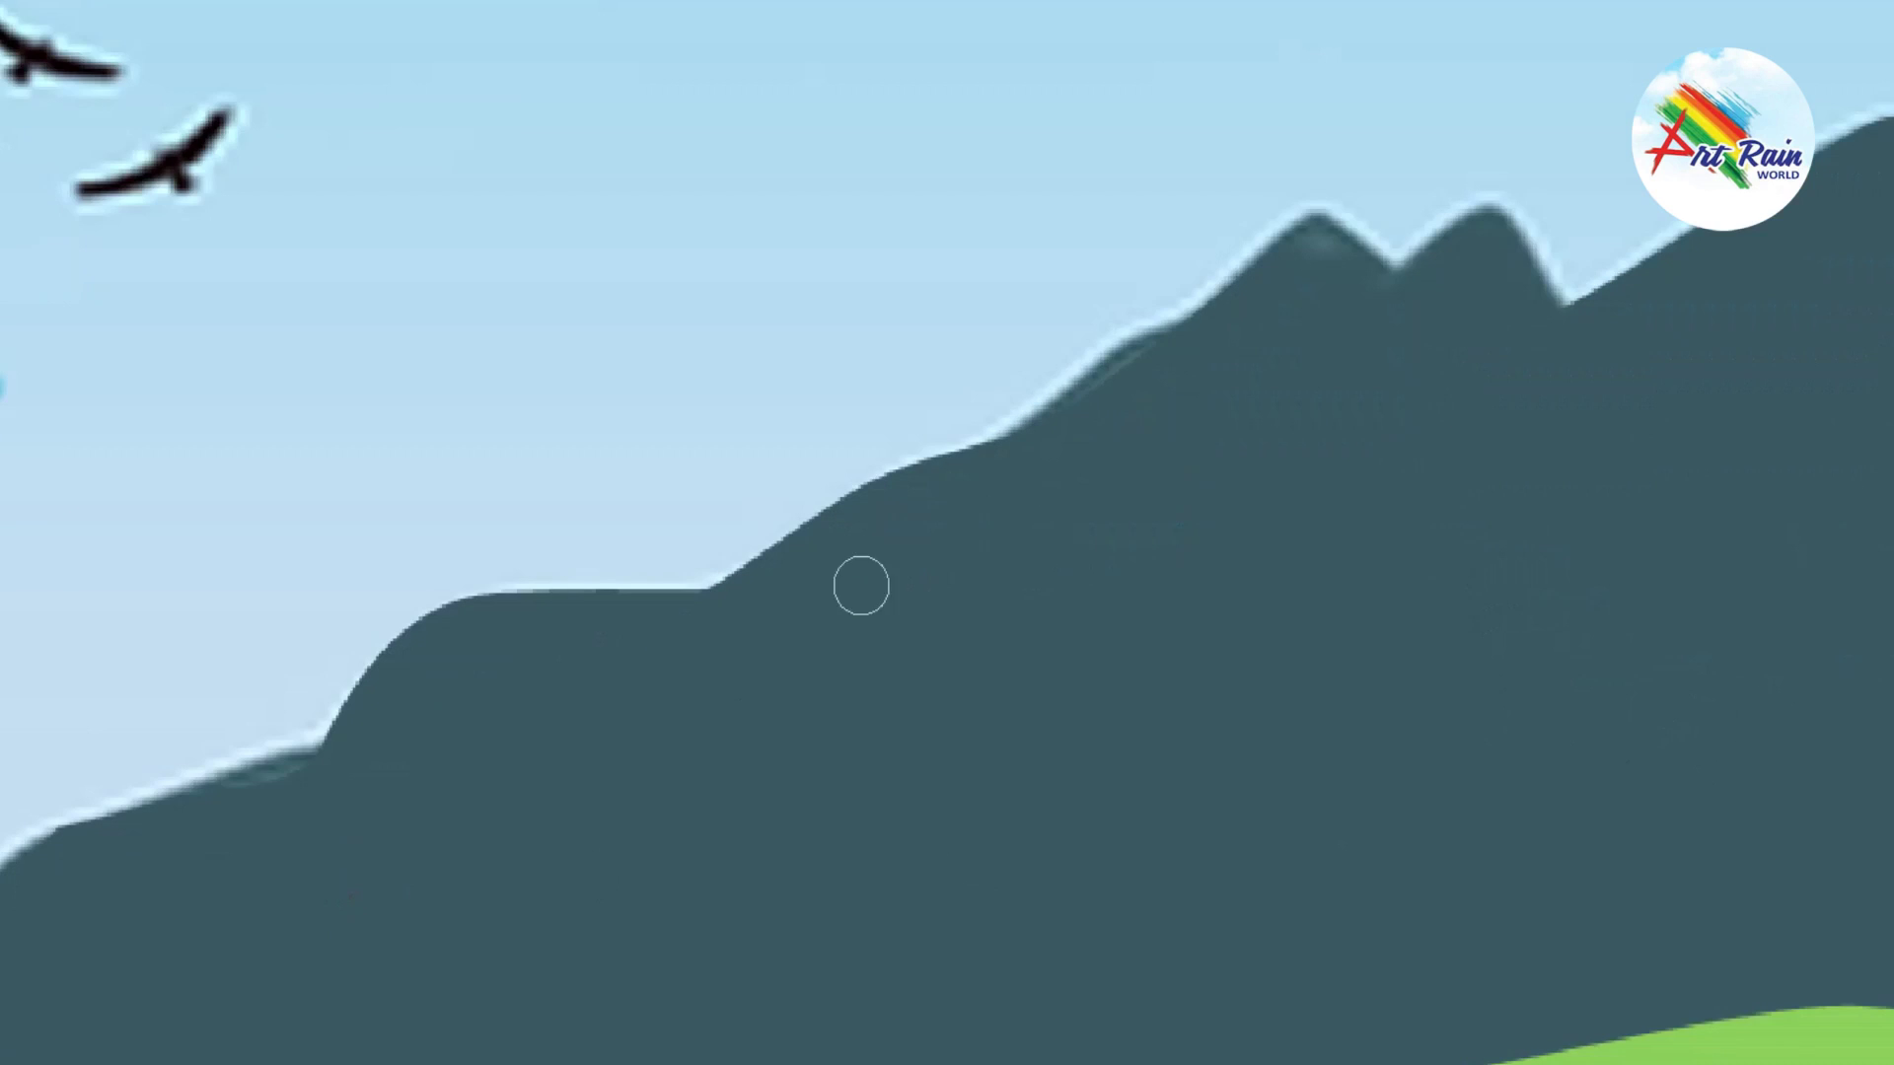
mouse_move(392, 679)
mouse_down()
mouse_move(545, 630)
mouse_move(491, 634)
mouse_move(170, 770)
mouse_up()
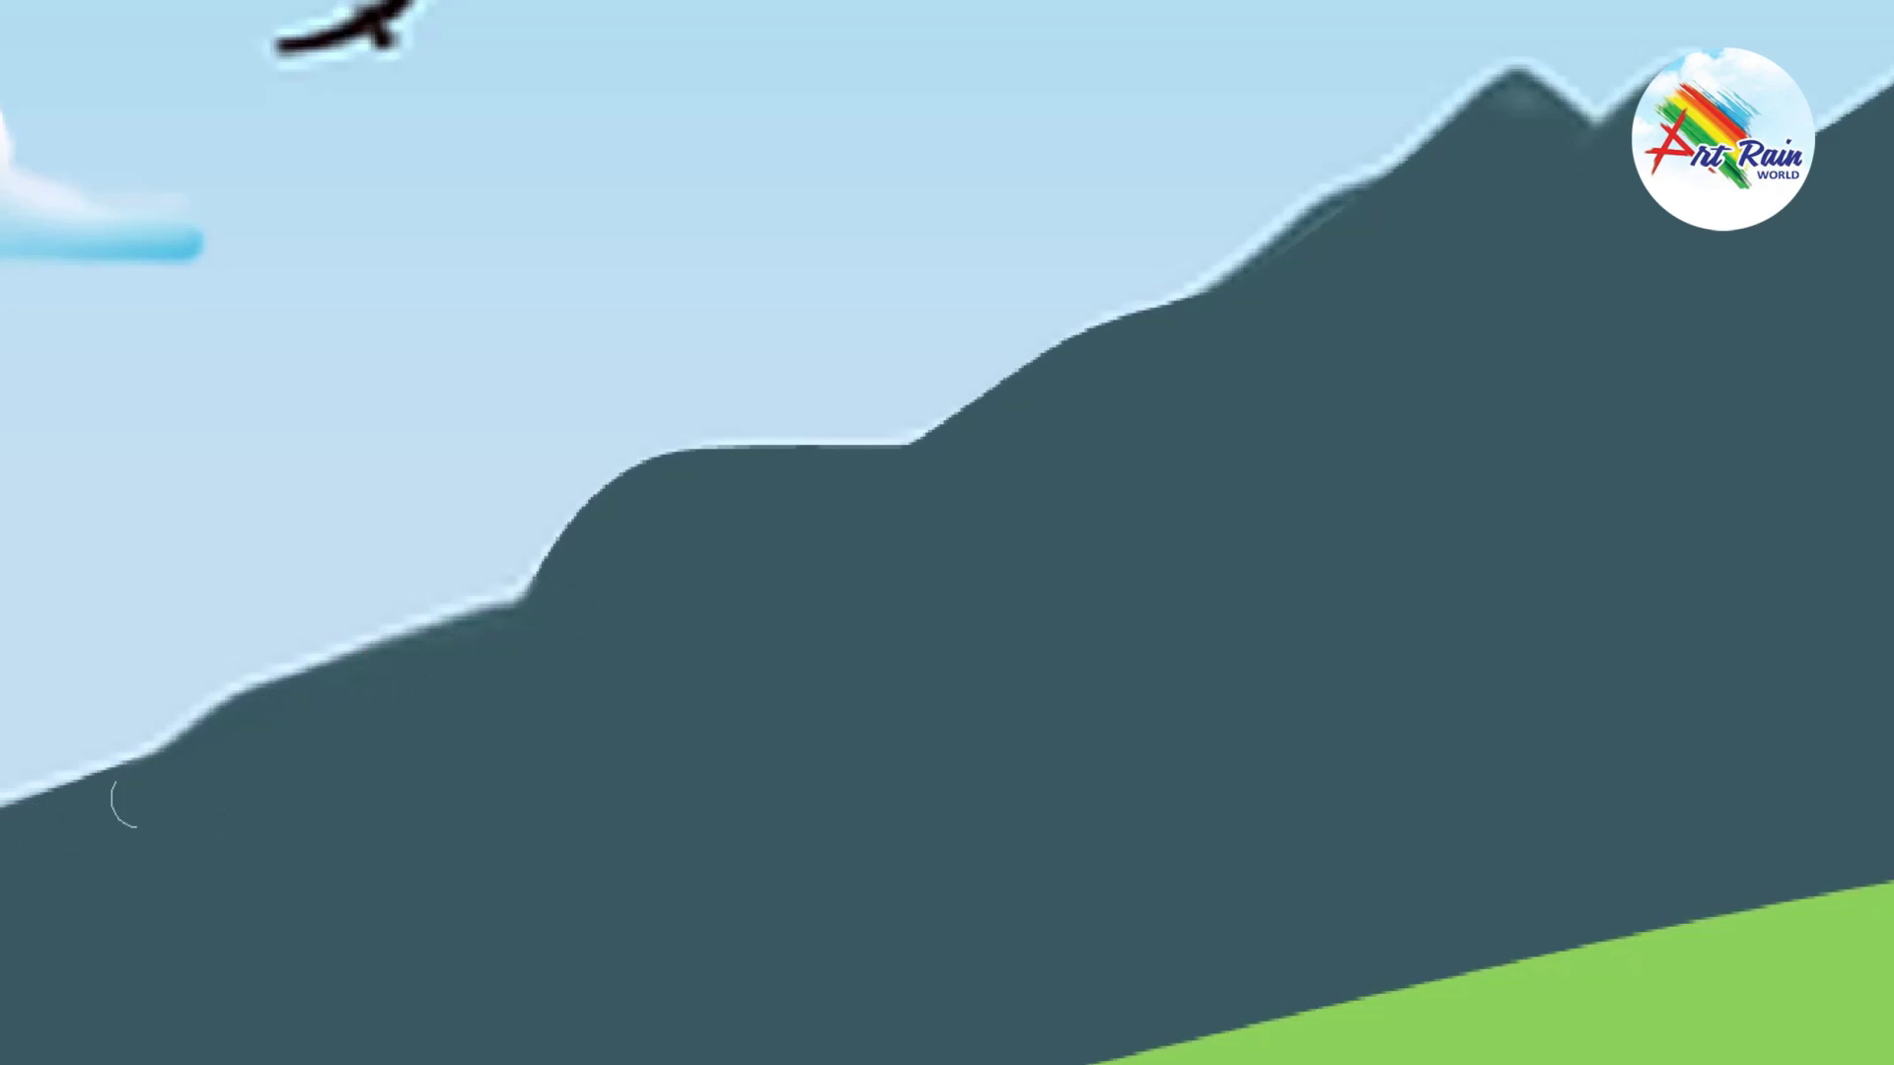
Step: Paint over the light rim along the ridge and smooth the left ridge toward the peak
mouse_move(888, 634)
mouse_down()
mouse_move(650, 683)
mouse_move(639, 704)
mouse_up()
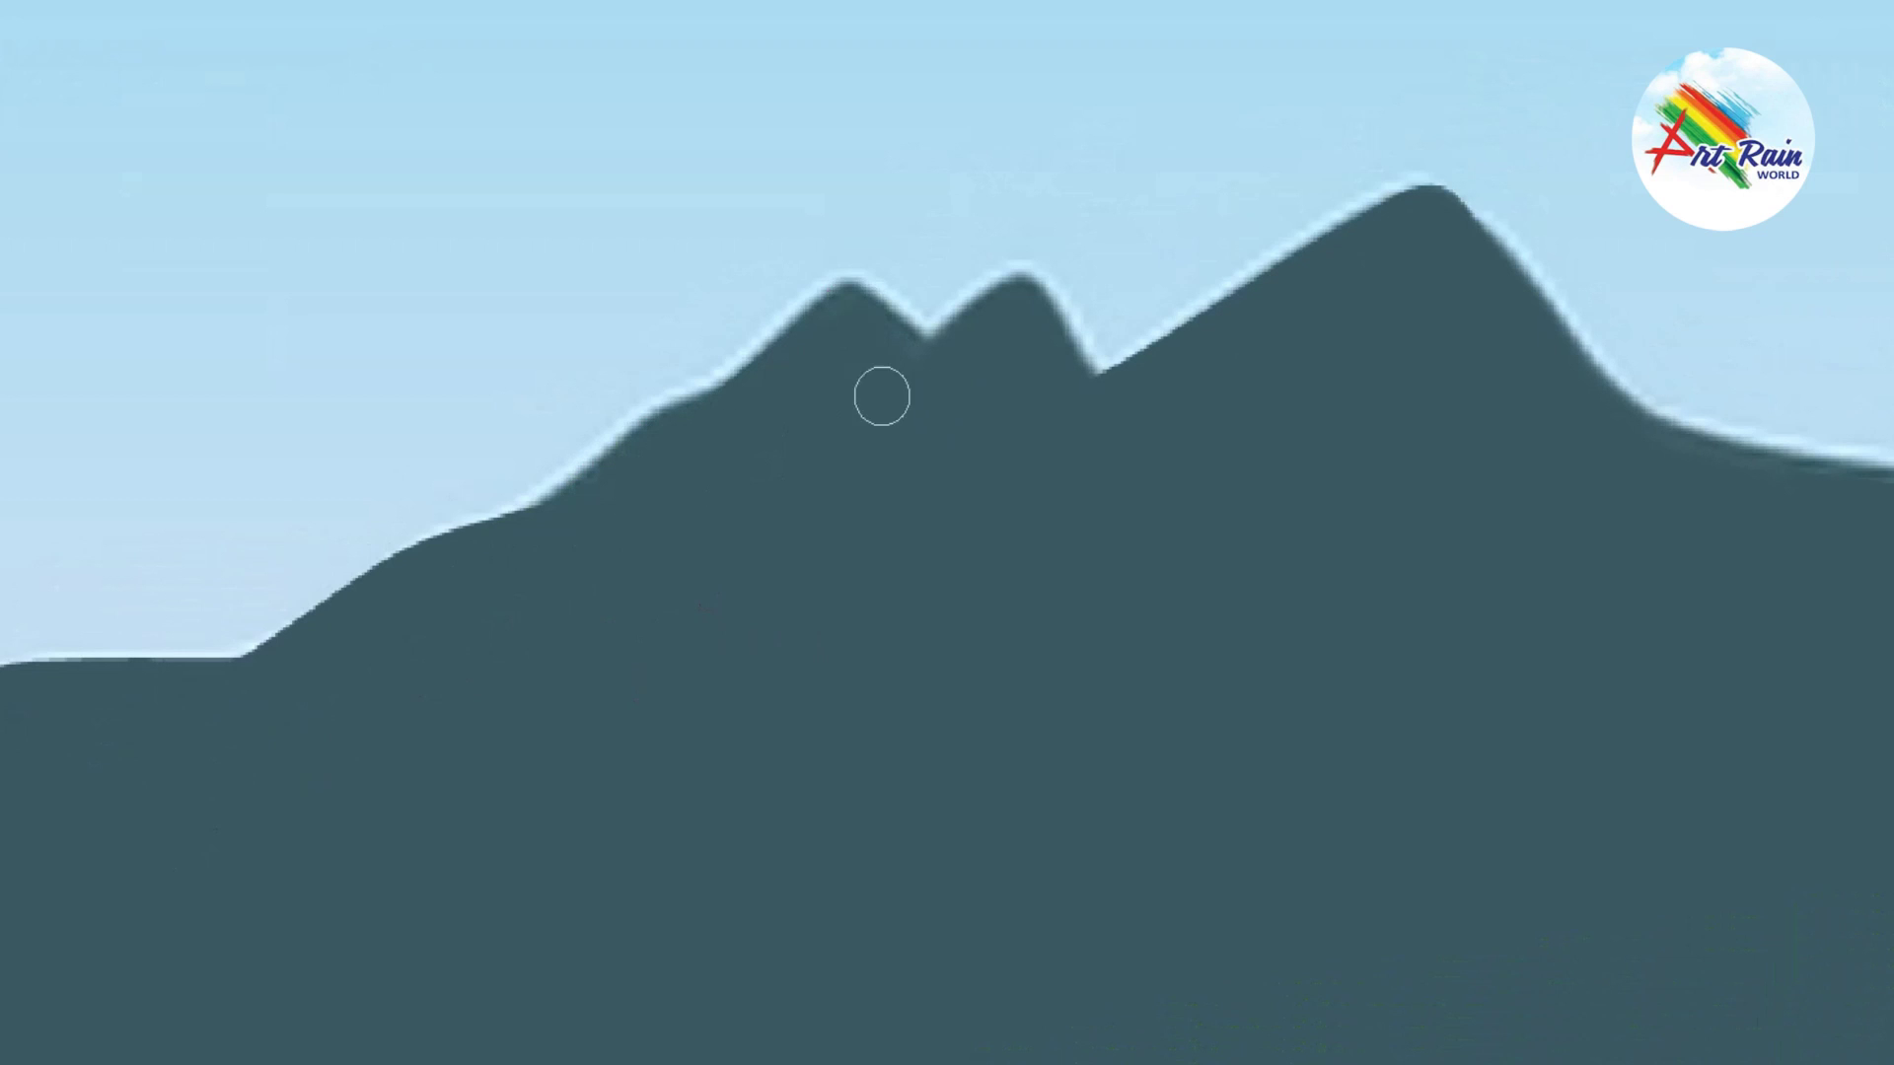
drag(1053, 494, 745, 618)
mouse_move(839, 439)
mouse_down()
mouse_move(1016, 431)
mouse_move(981, 453)
mouse_move(1124, 455)
mouse_move(1163, 490)
mouse_move(1057, 495)
mouse_move(1108, 465)
mouse_move(1134, 537)
mouse_up()
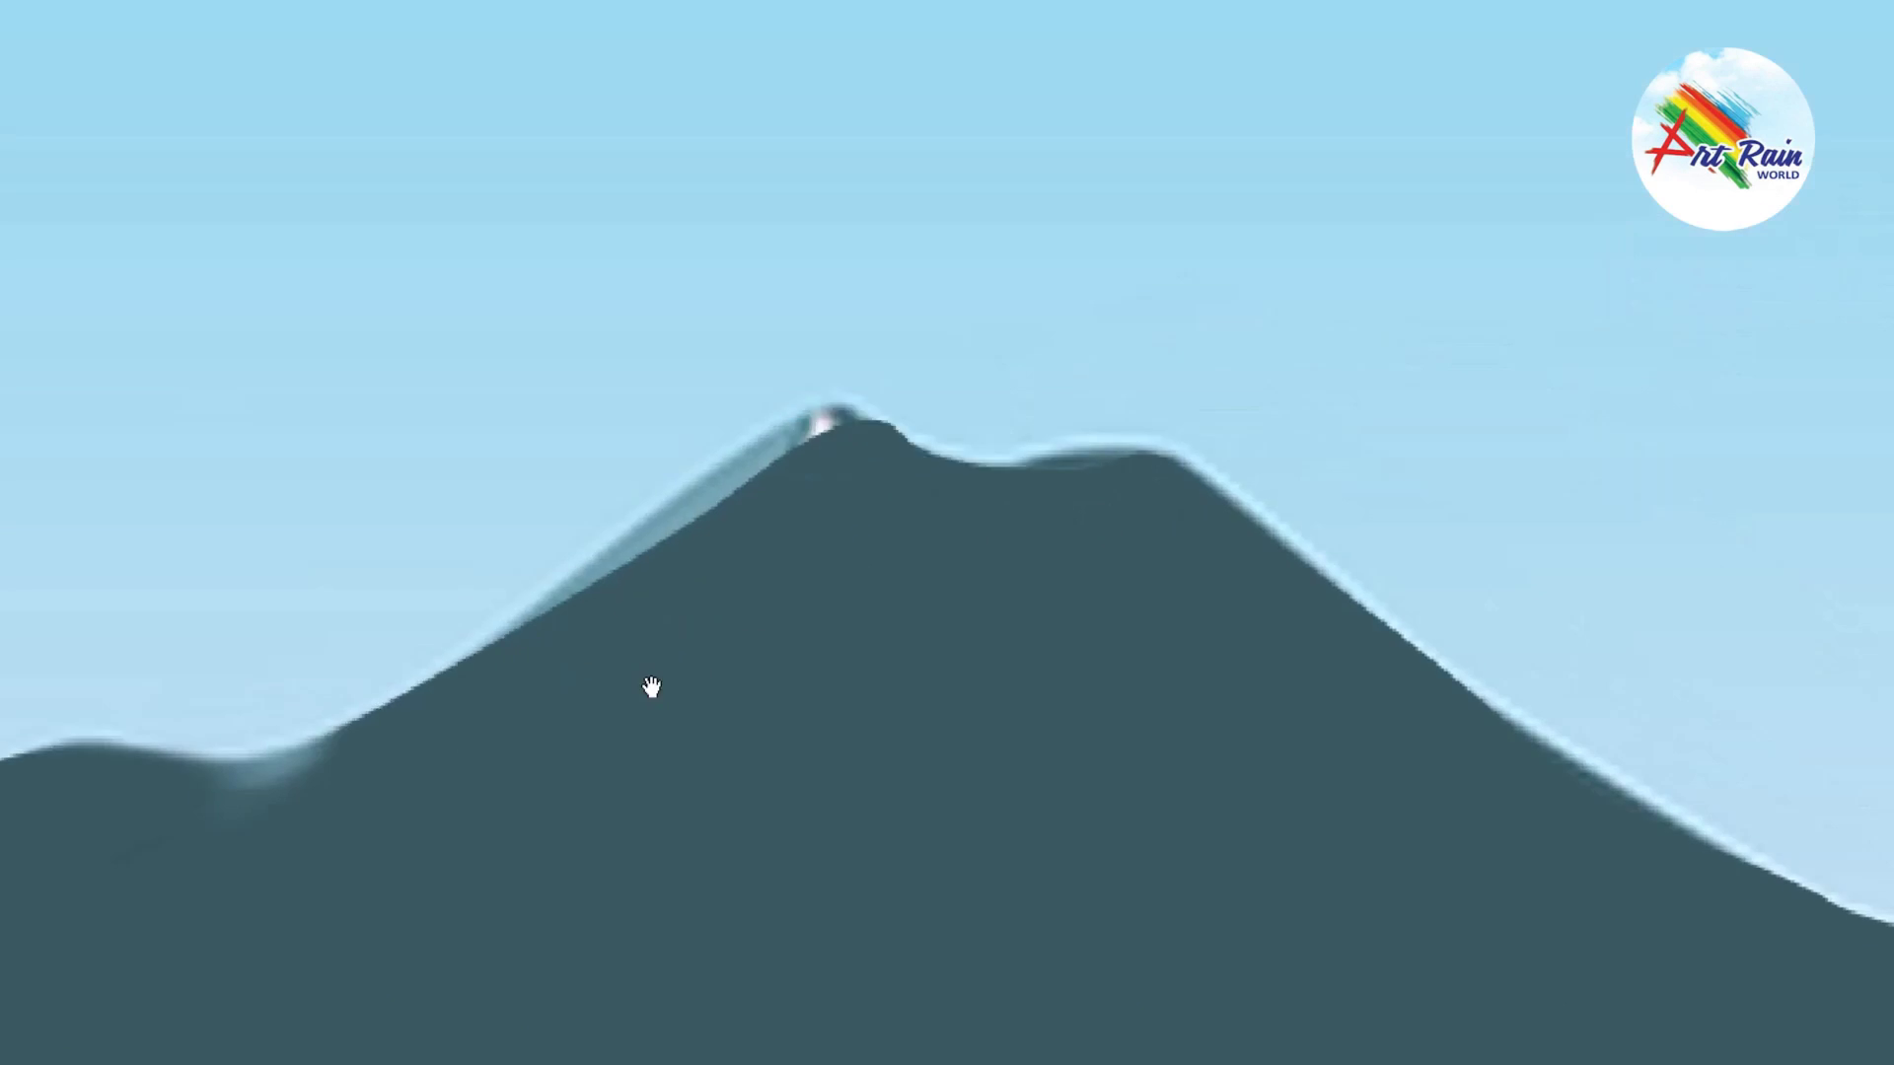
drag(651, 688, 610, 706)
mouse_move(577, 620)
mouse_down()
mouse_move(636, 522)
mouse_move(779, 434)
mouse_up()
mouse_move(680, 578)
mouse_down()
mouse_move(779, 457)
mouse_move(757, 477)
mouse_move(816, 457)
mouse_move(790, 484)
mouse_move(858, 427)
mouse_move(833, 423)
mouse_move(967, 446)
mouse_move(985, 529)
mouse_move(1062, 474)
mouse_move(1138, 493)
mouse_up()
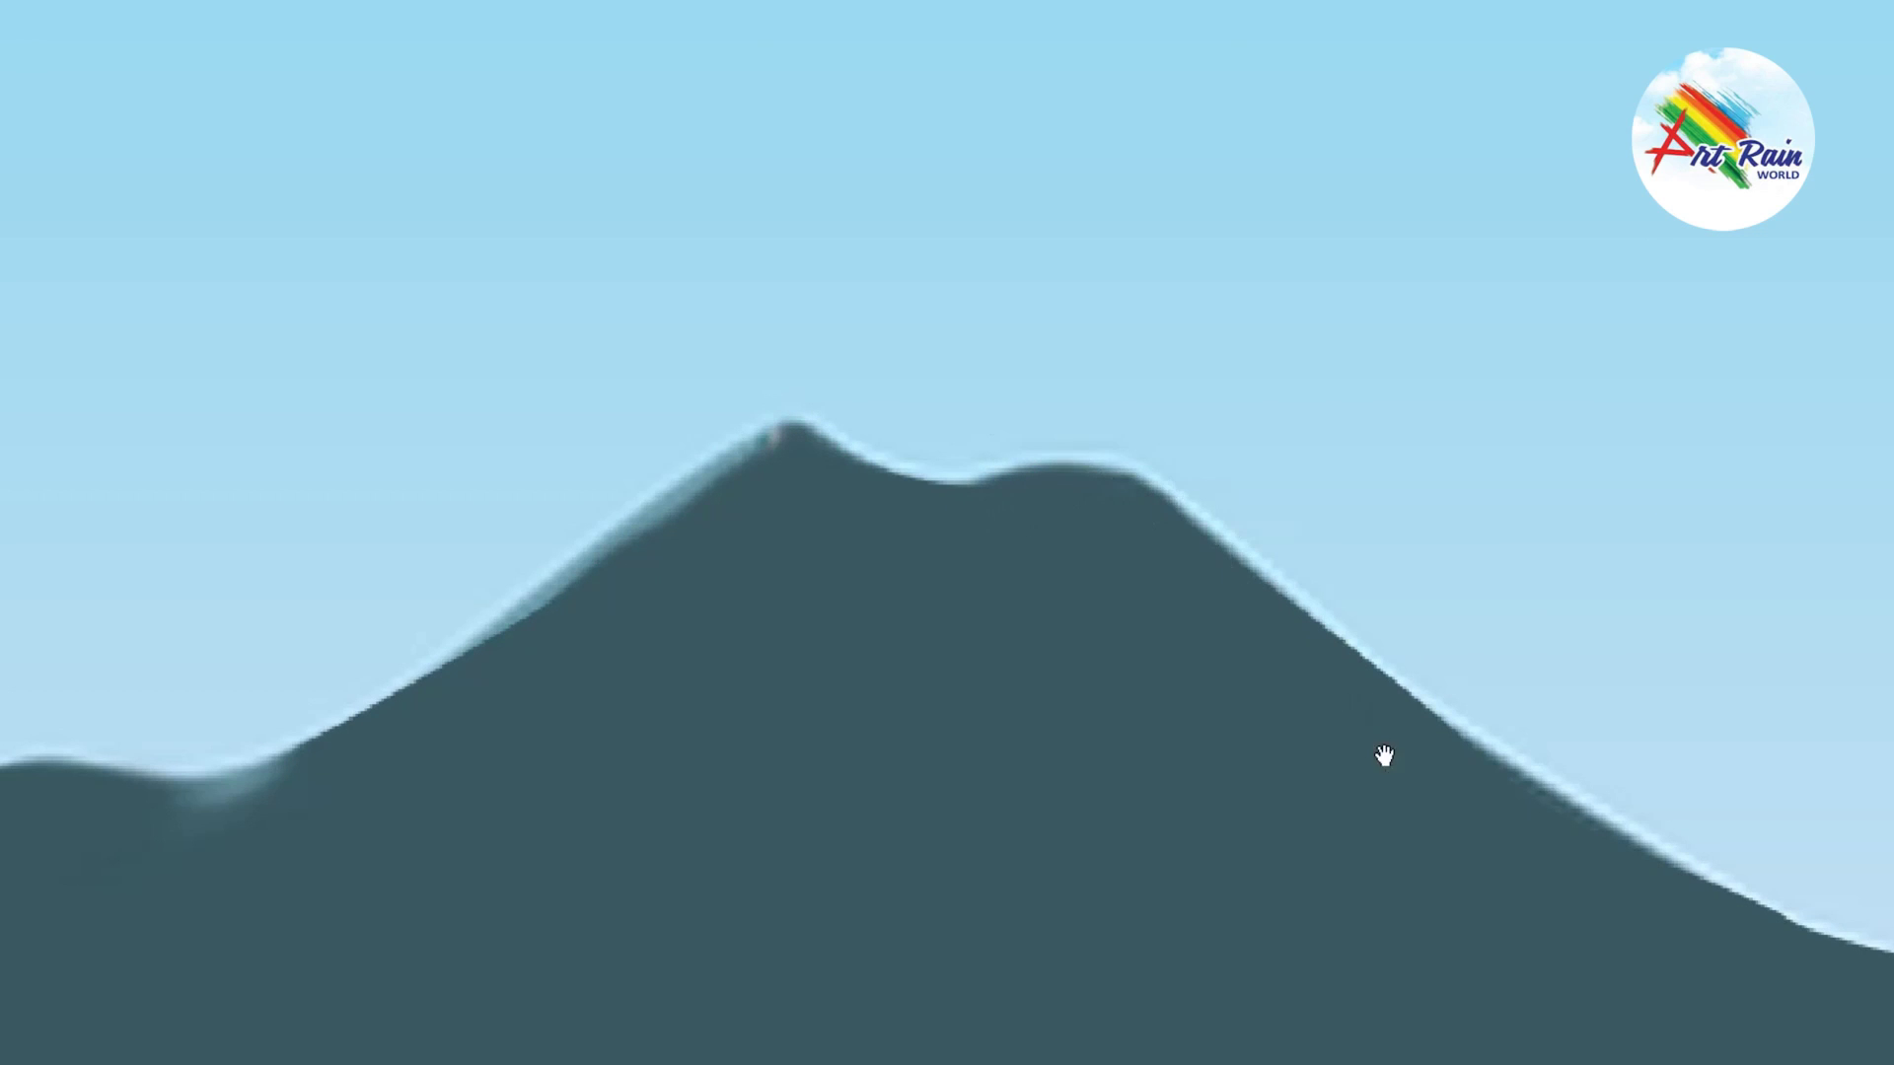
drag(1383, 758, 880, 719)
Step: Begin a Pen path along the lower ridge and stream edge down toward the trees
scroll(1214, 795, down, 2)
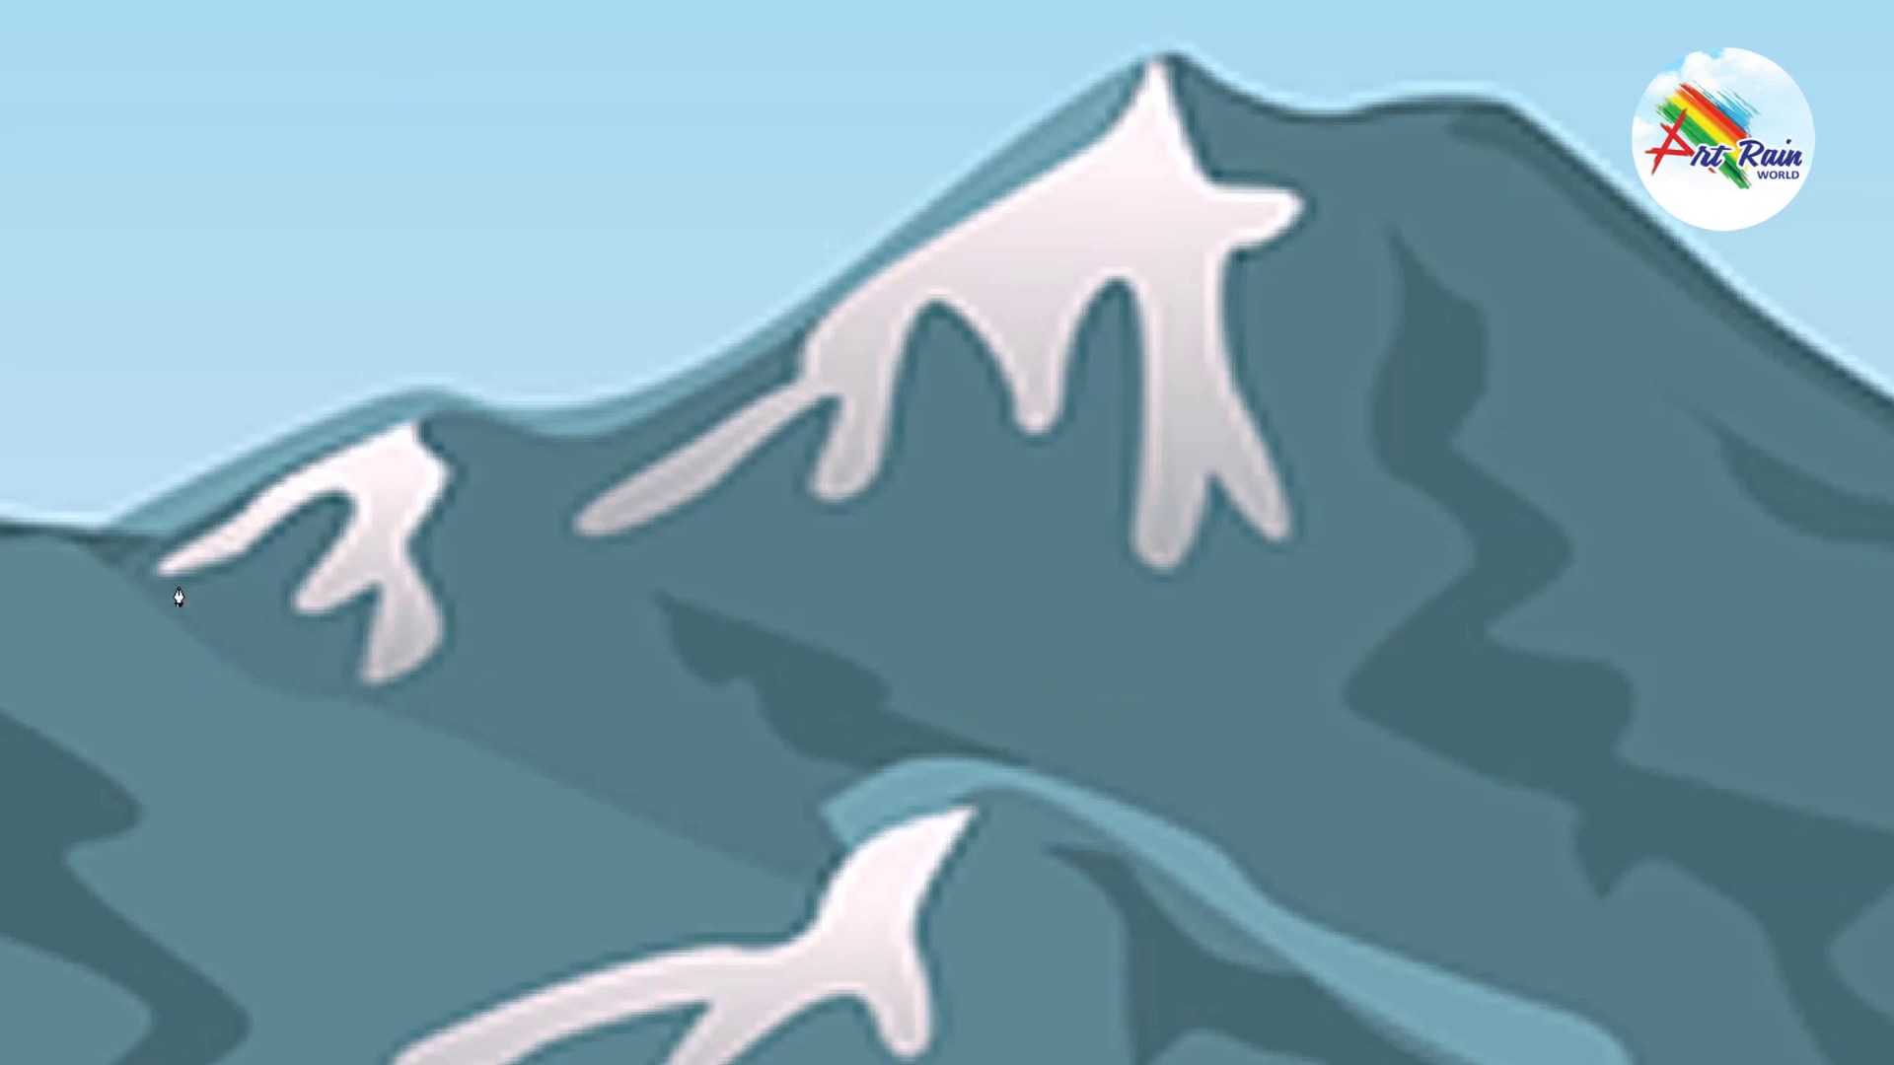
click(69, 534)
click(232, 669)
click(396, 731)
click(572, 776)
click(701, 847)
click(829, 917)
drag(1177, 1043, 483, 596)
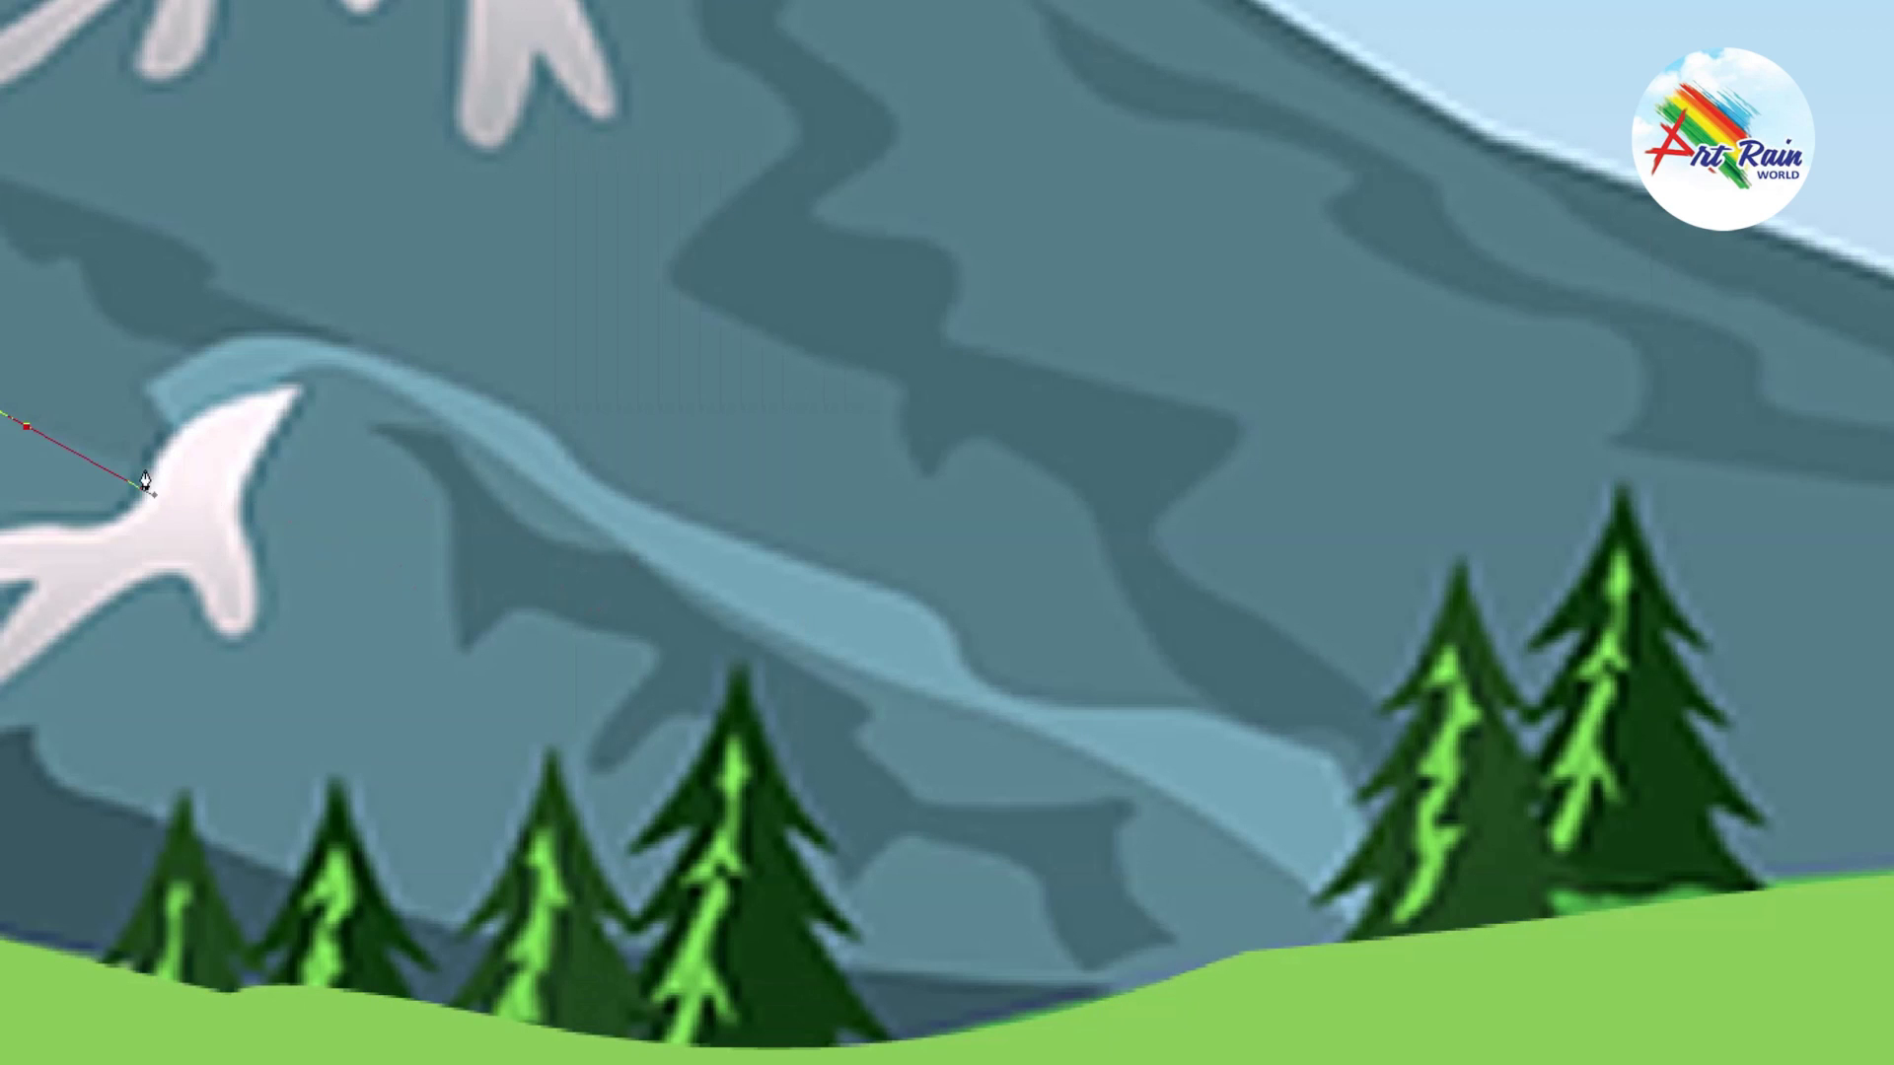
drag(145, 482, 231, 419)
drag(348, 385, 490, 444)
drag(1043, 738, 1125, 764)
click(1269, 859)
drag(1343, 925, 1352, 934)
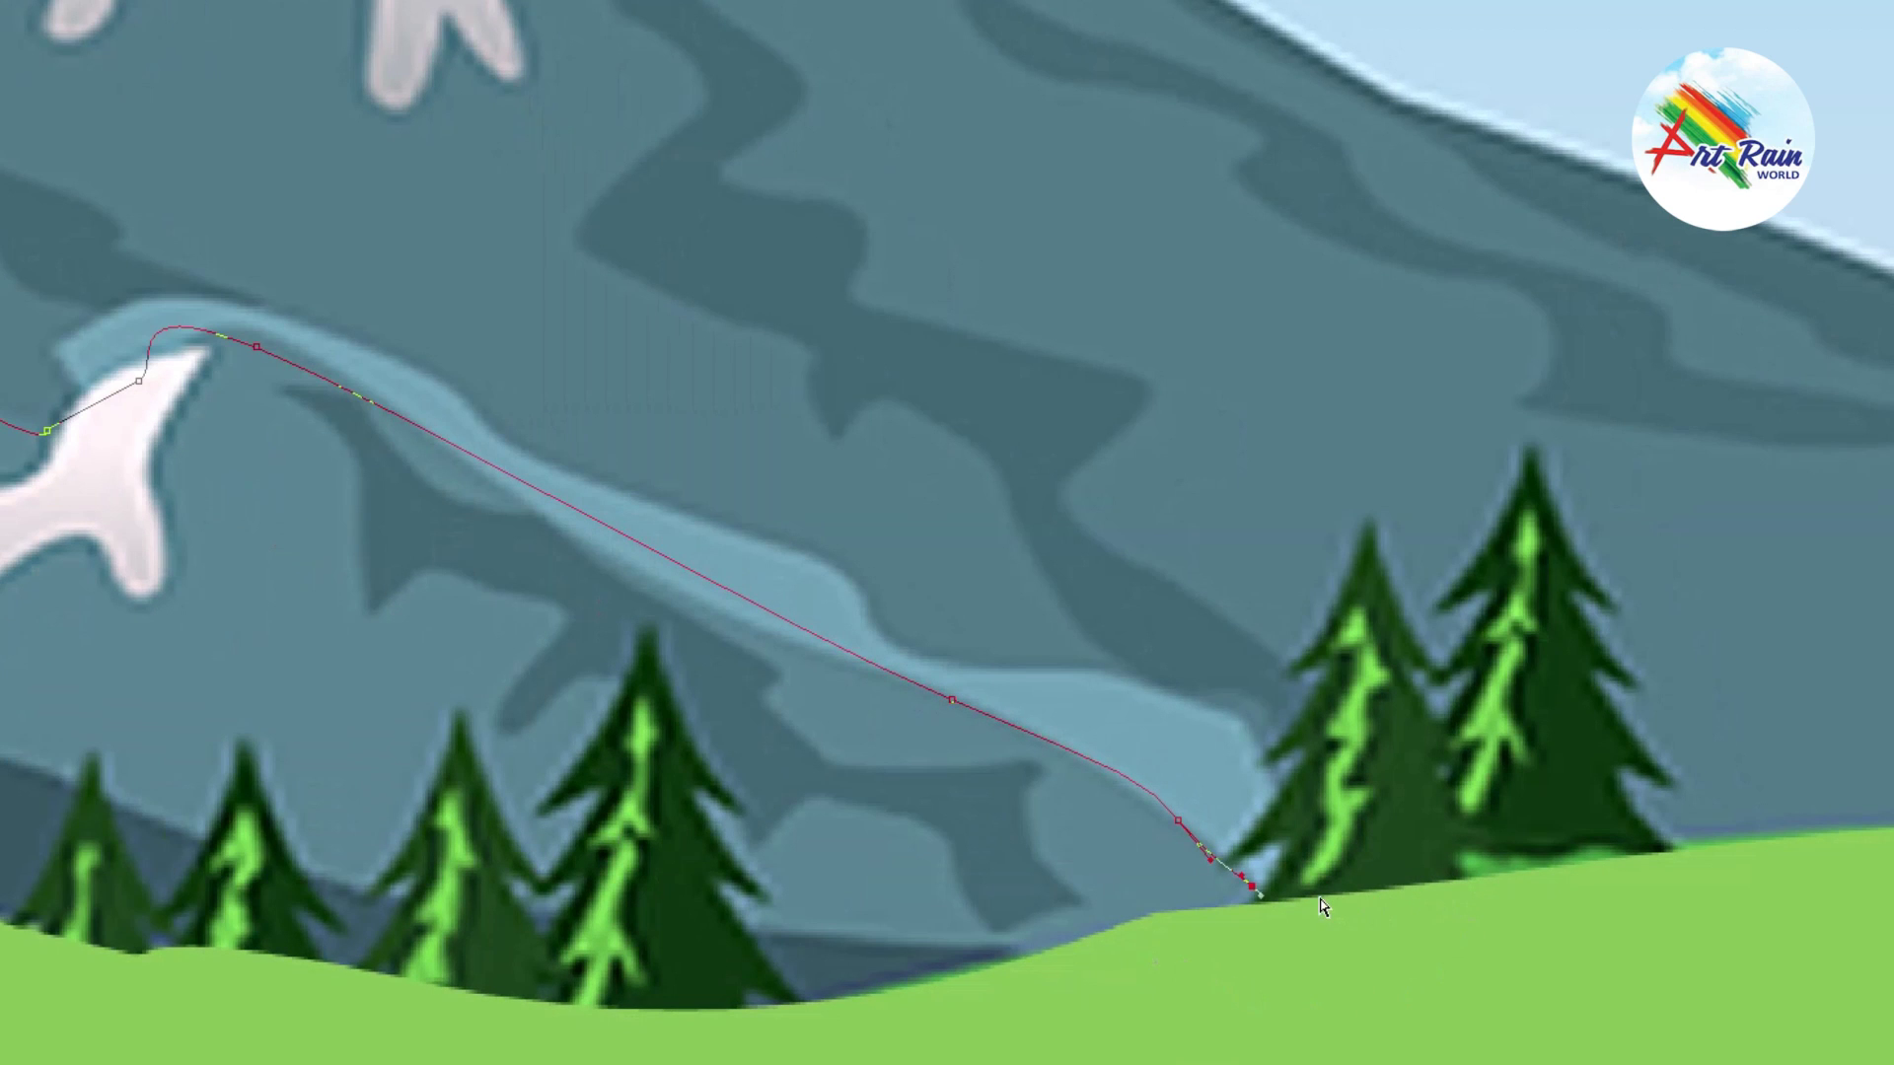
Step: Continue the path along the hill line to the right edge and up to the mountain top
key(ctrl+0)
click(1658, 735)
drag(1802, 726, 1885, 720)
drag(1826, 585, 1803, 559)
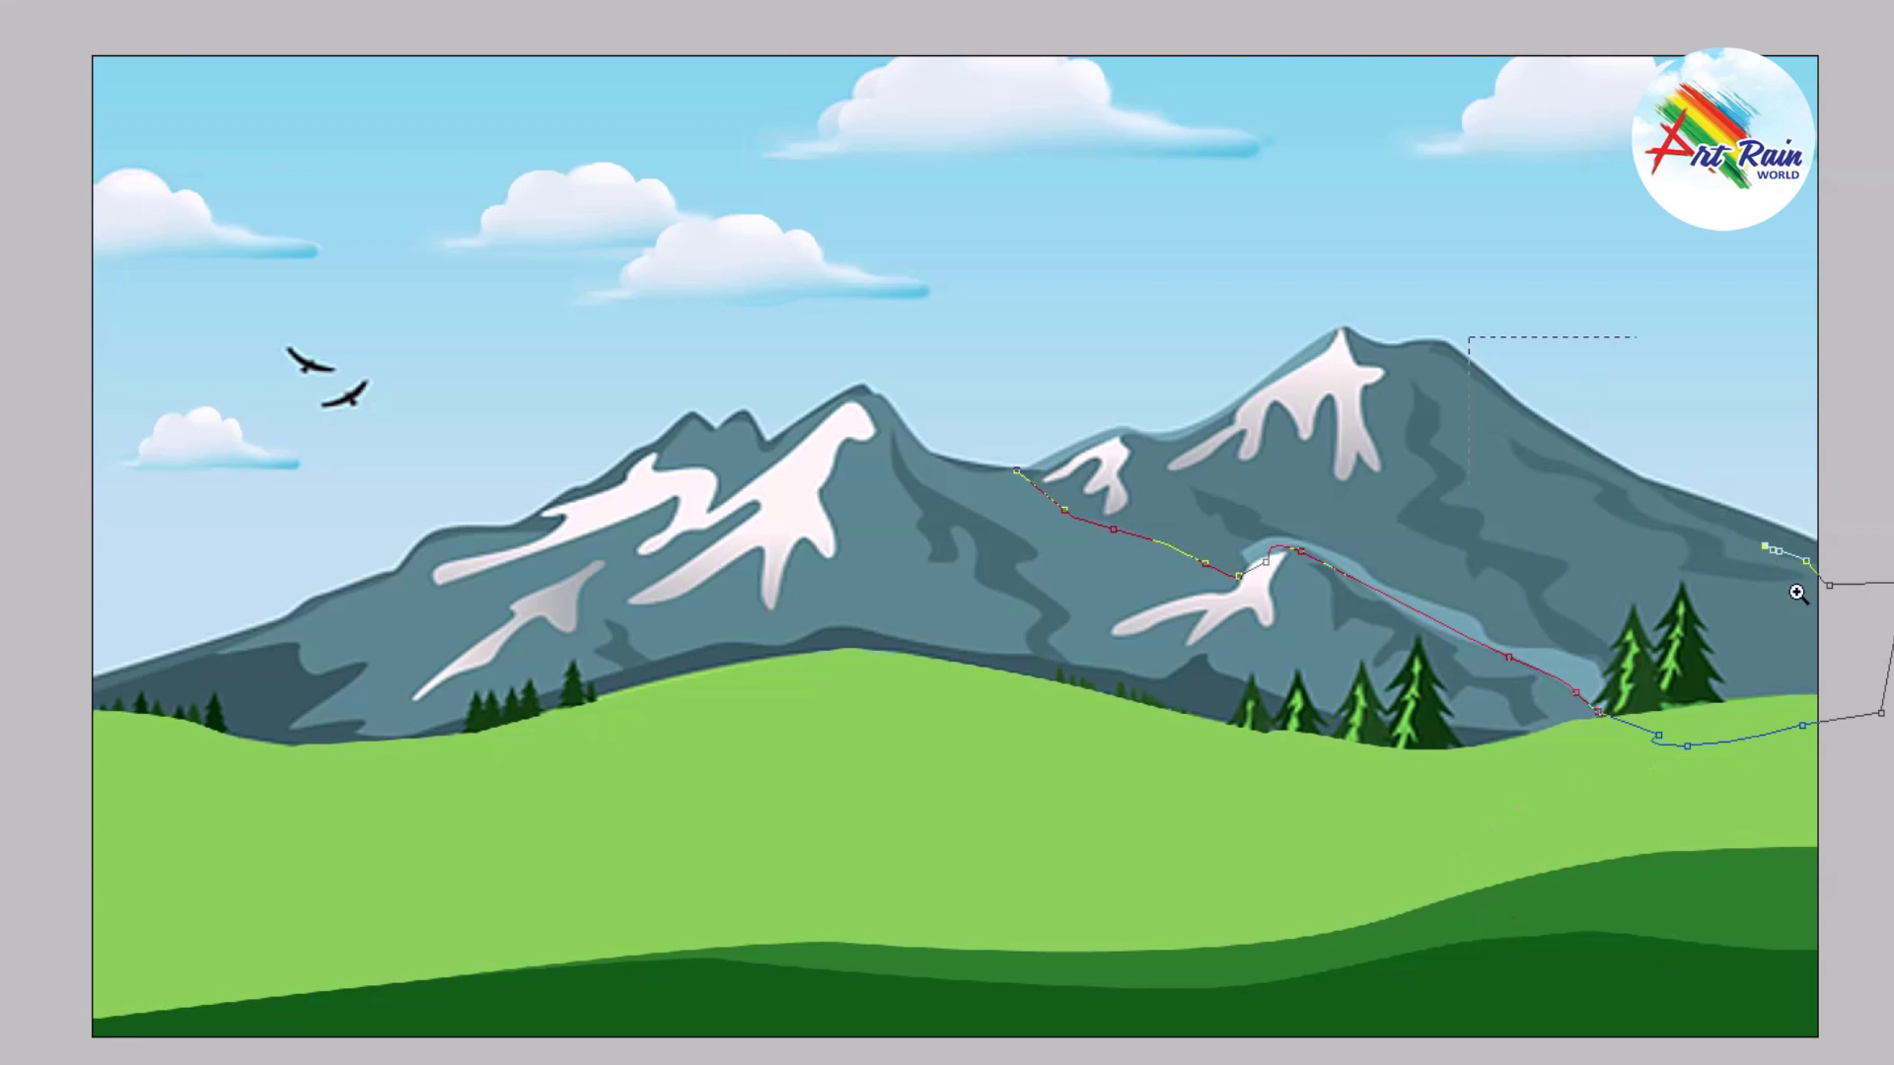
click(1797, 593)
click(1519, 640)
click(1382, 538)
drag(1015, 346, 942, 296)
click(609, 44)
drag(545, 8, 611, 4)
mouse_move(292, 17)
mouse_down()
mouse_move(677, 140)
mouse_move(638, 120)
mouse_up()
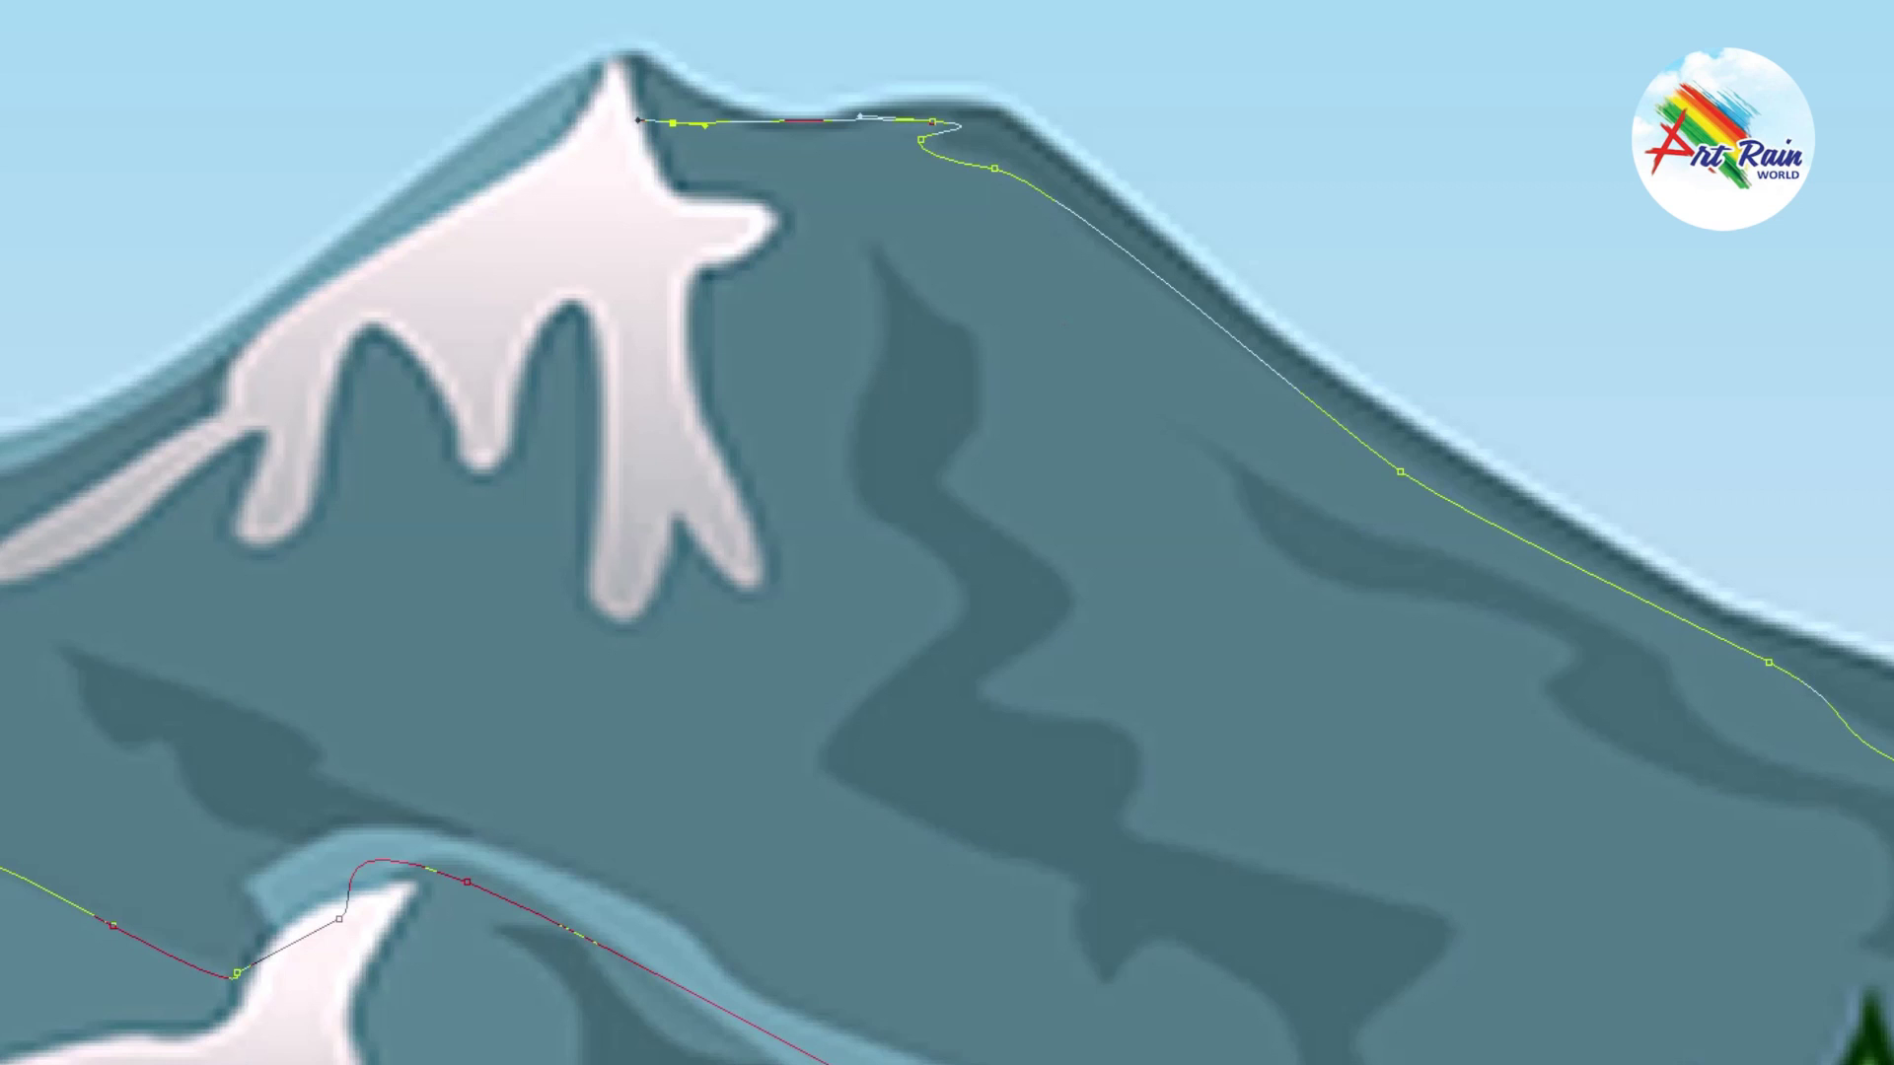
key(Return)
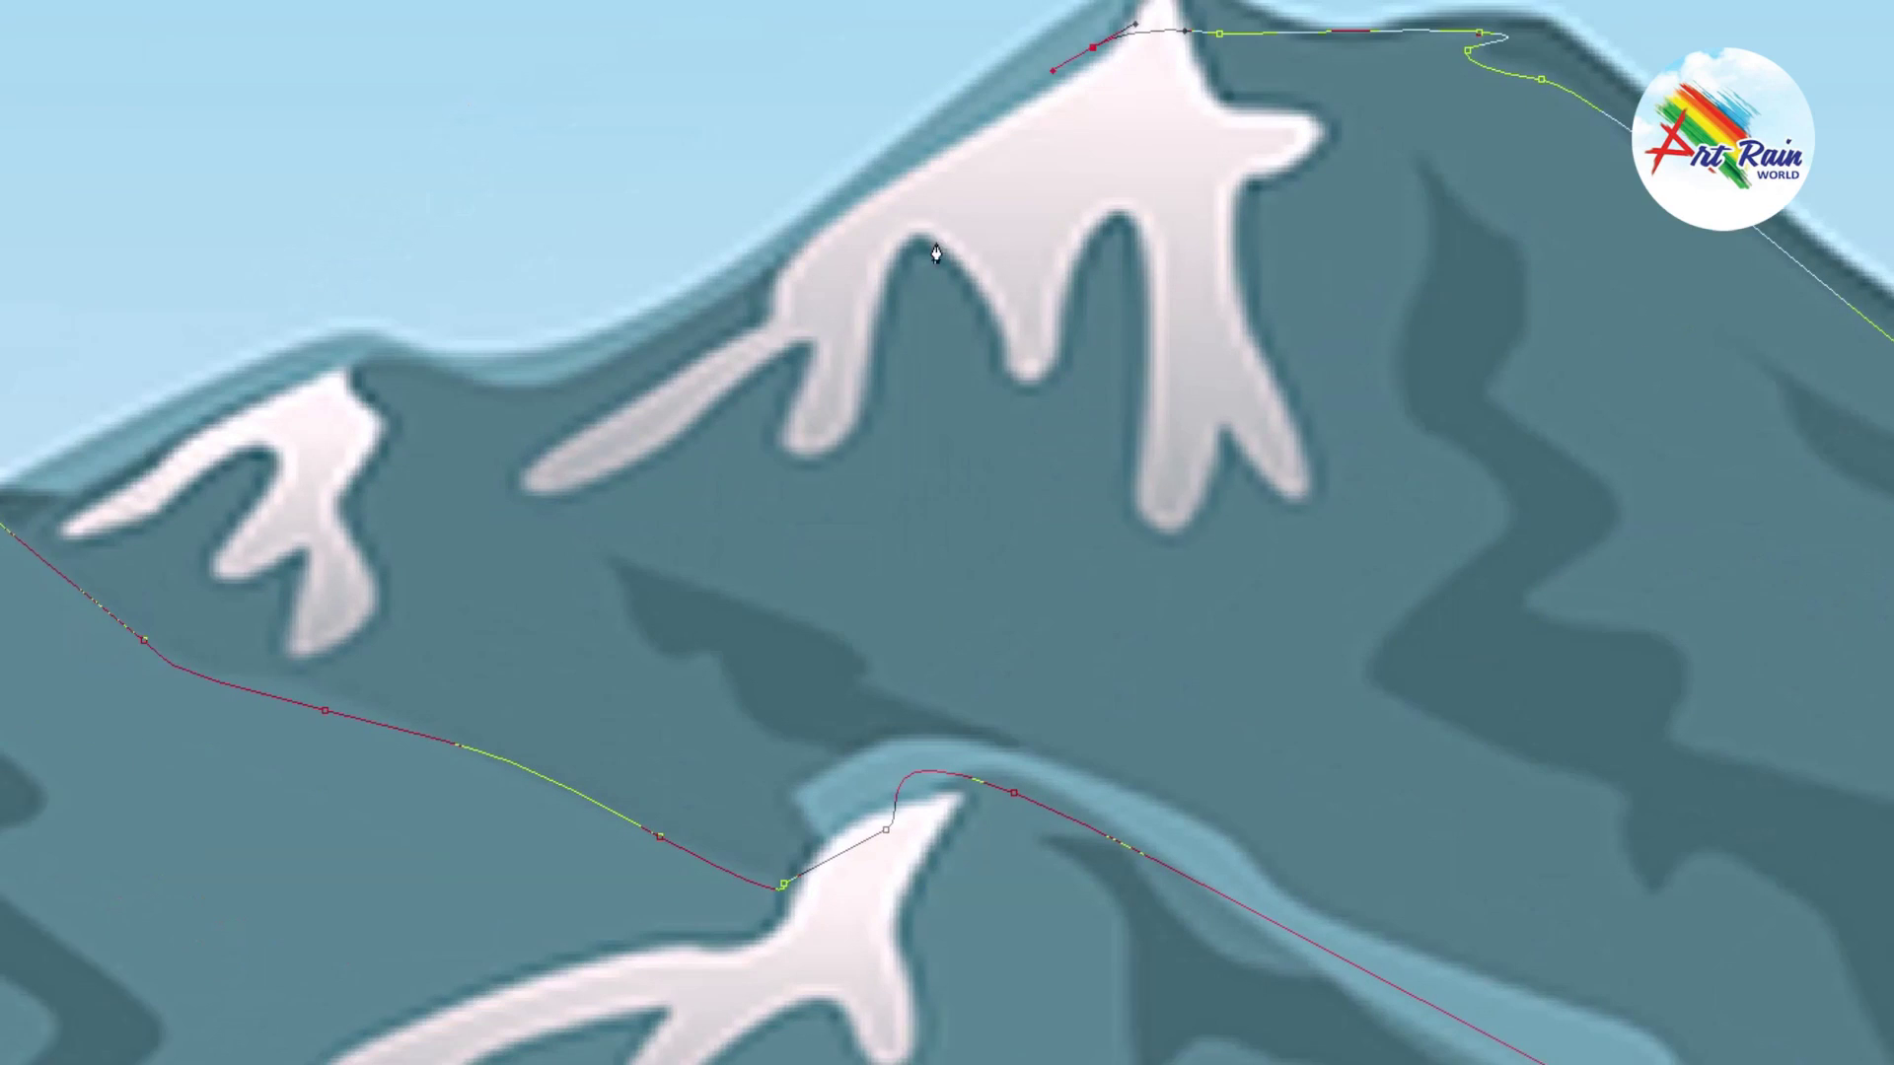
Step: Close the outline down the peak's left ridge and fill it as a flat blue-grey shape
click(590, 379)
drag(369, 368, 317, 392)
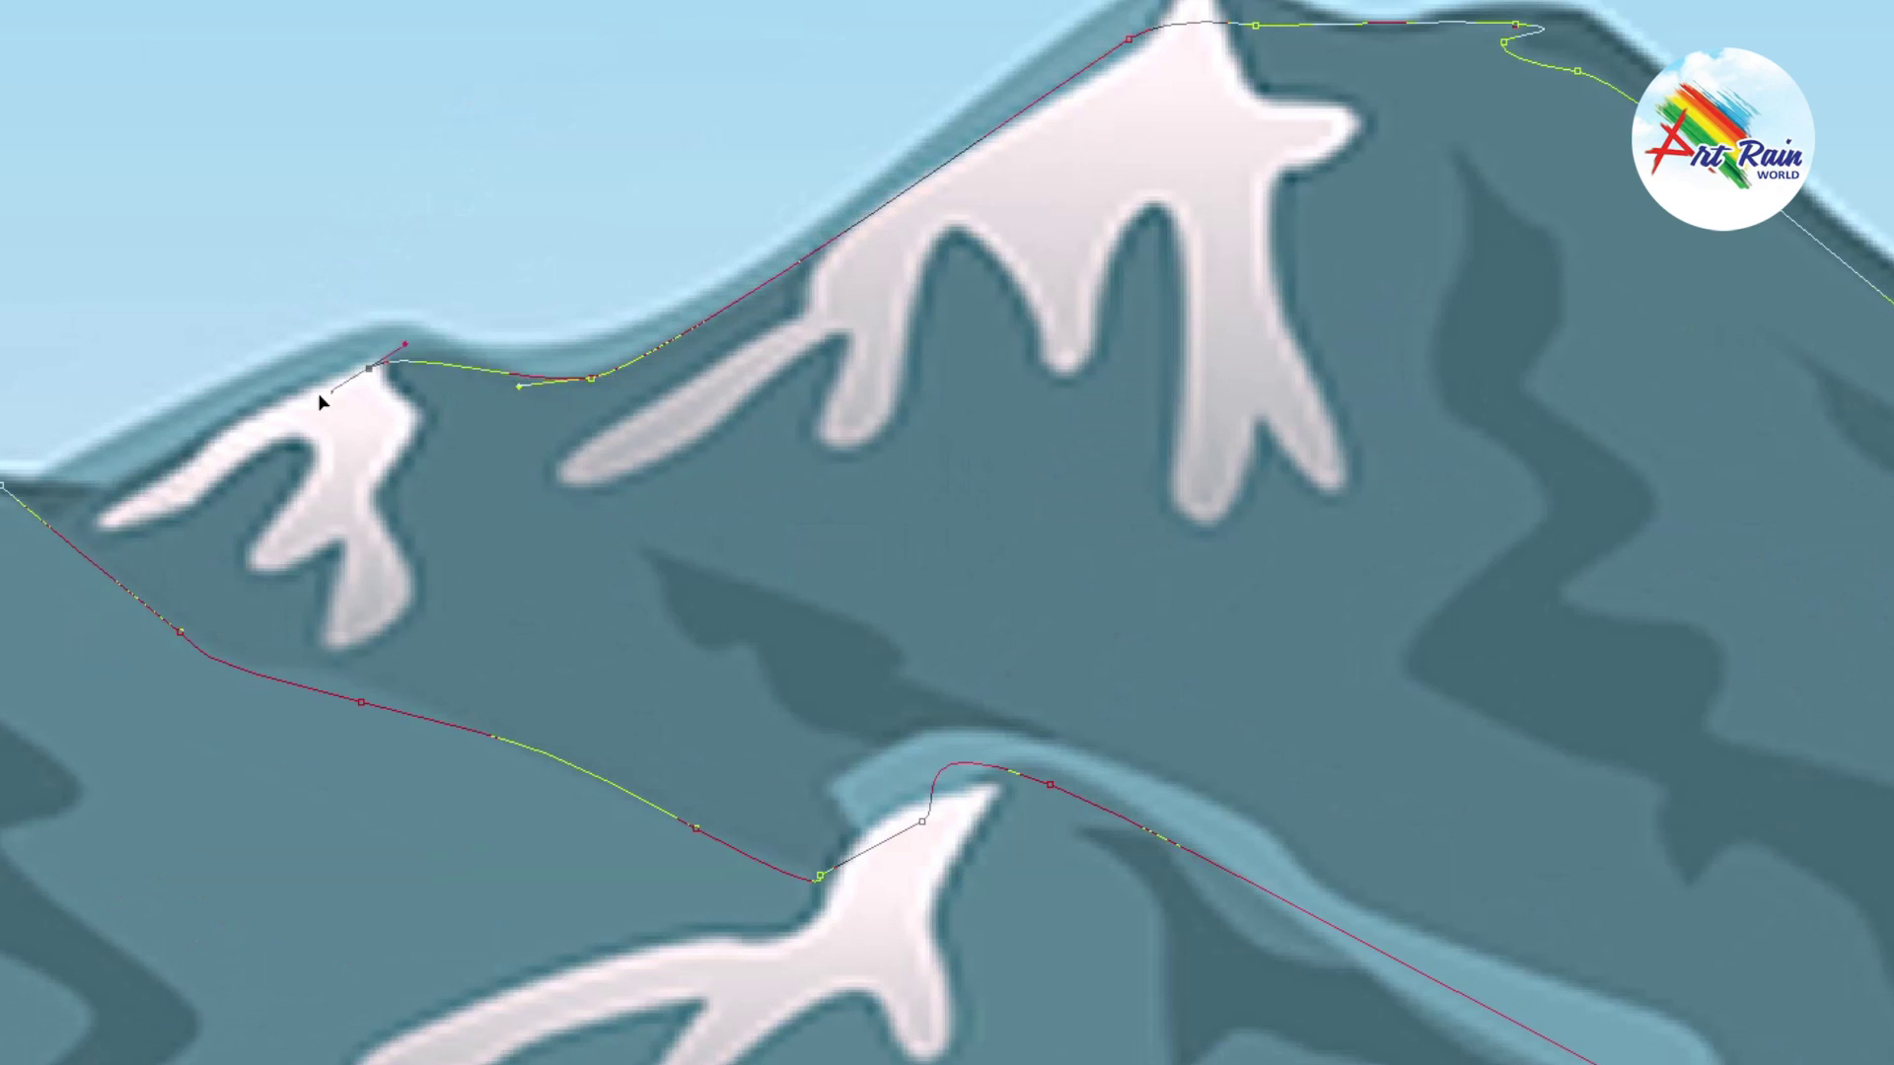
drag(118, 493, 10, 495)
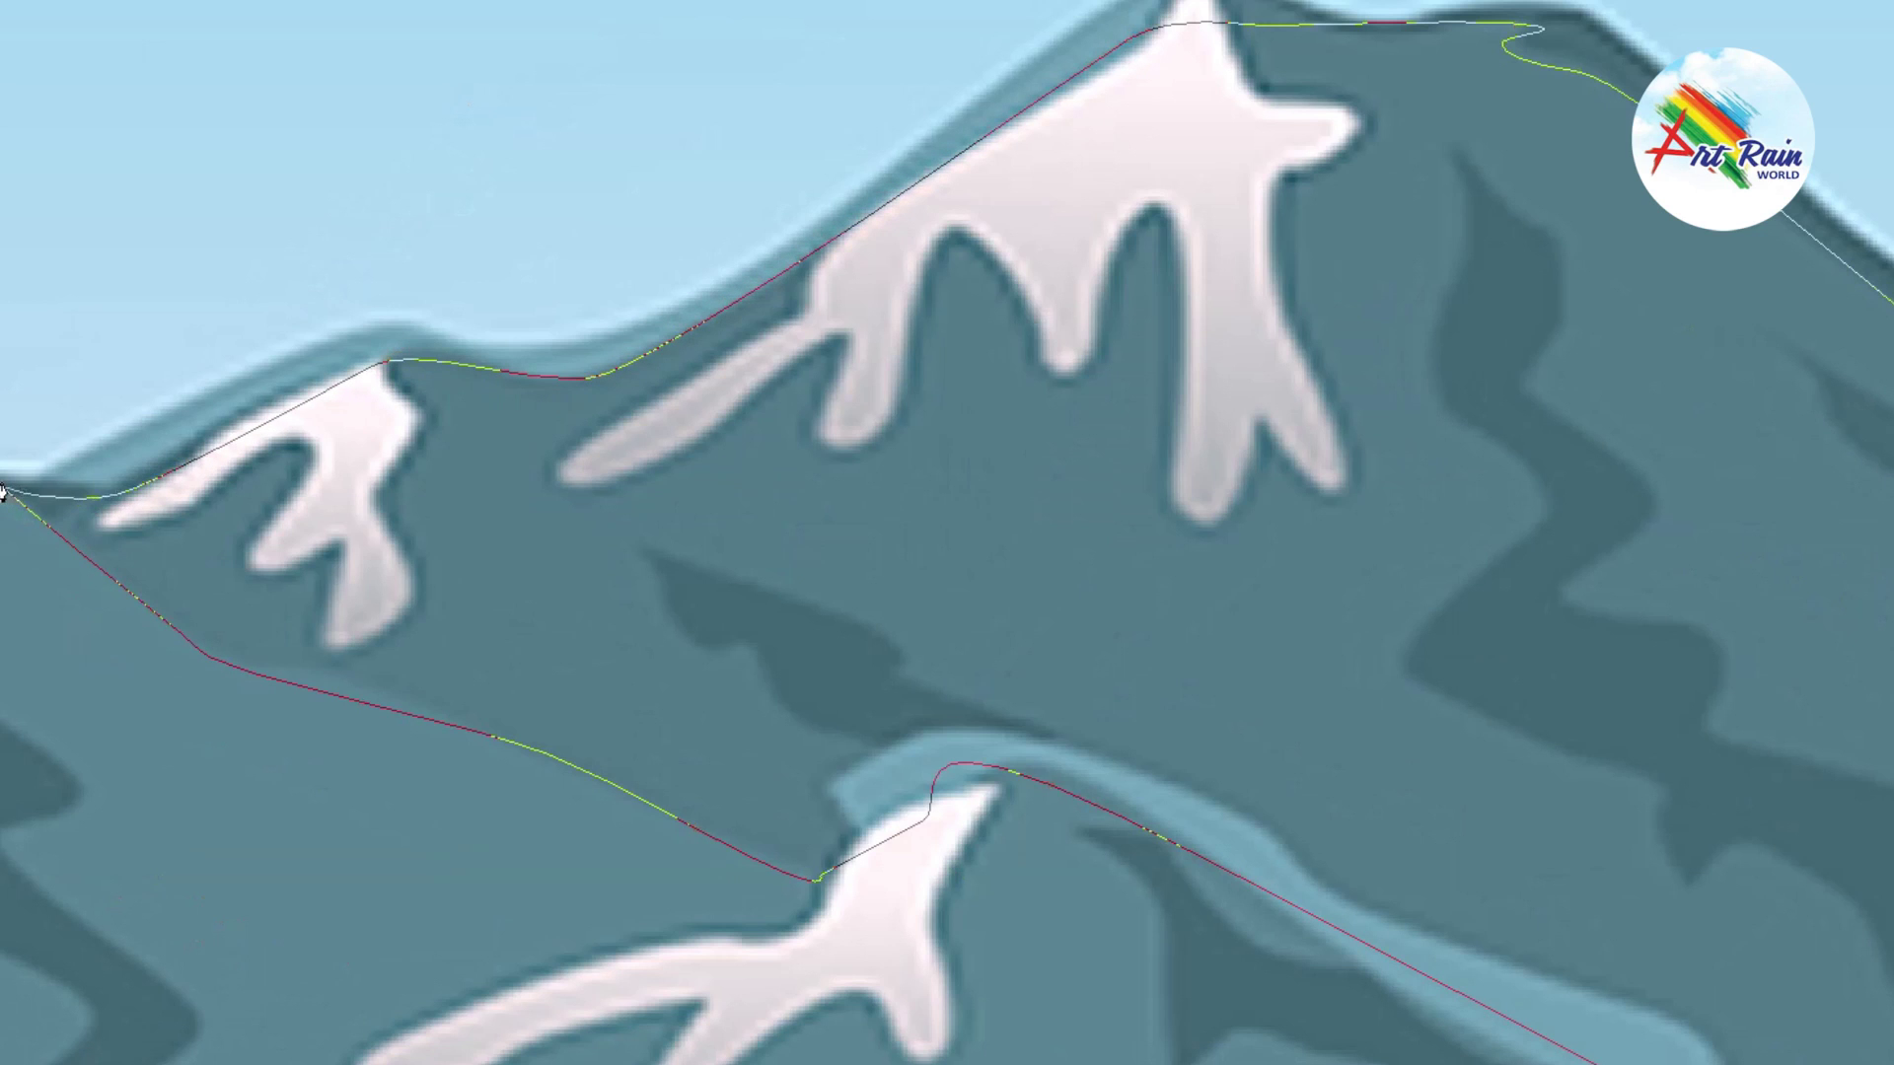
key(ctrl+Return)
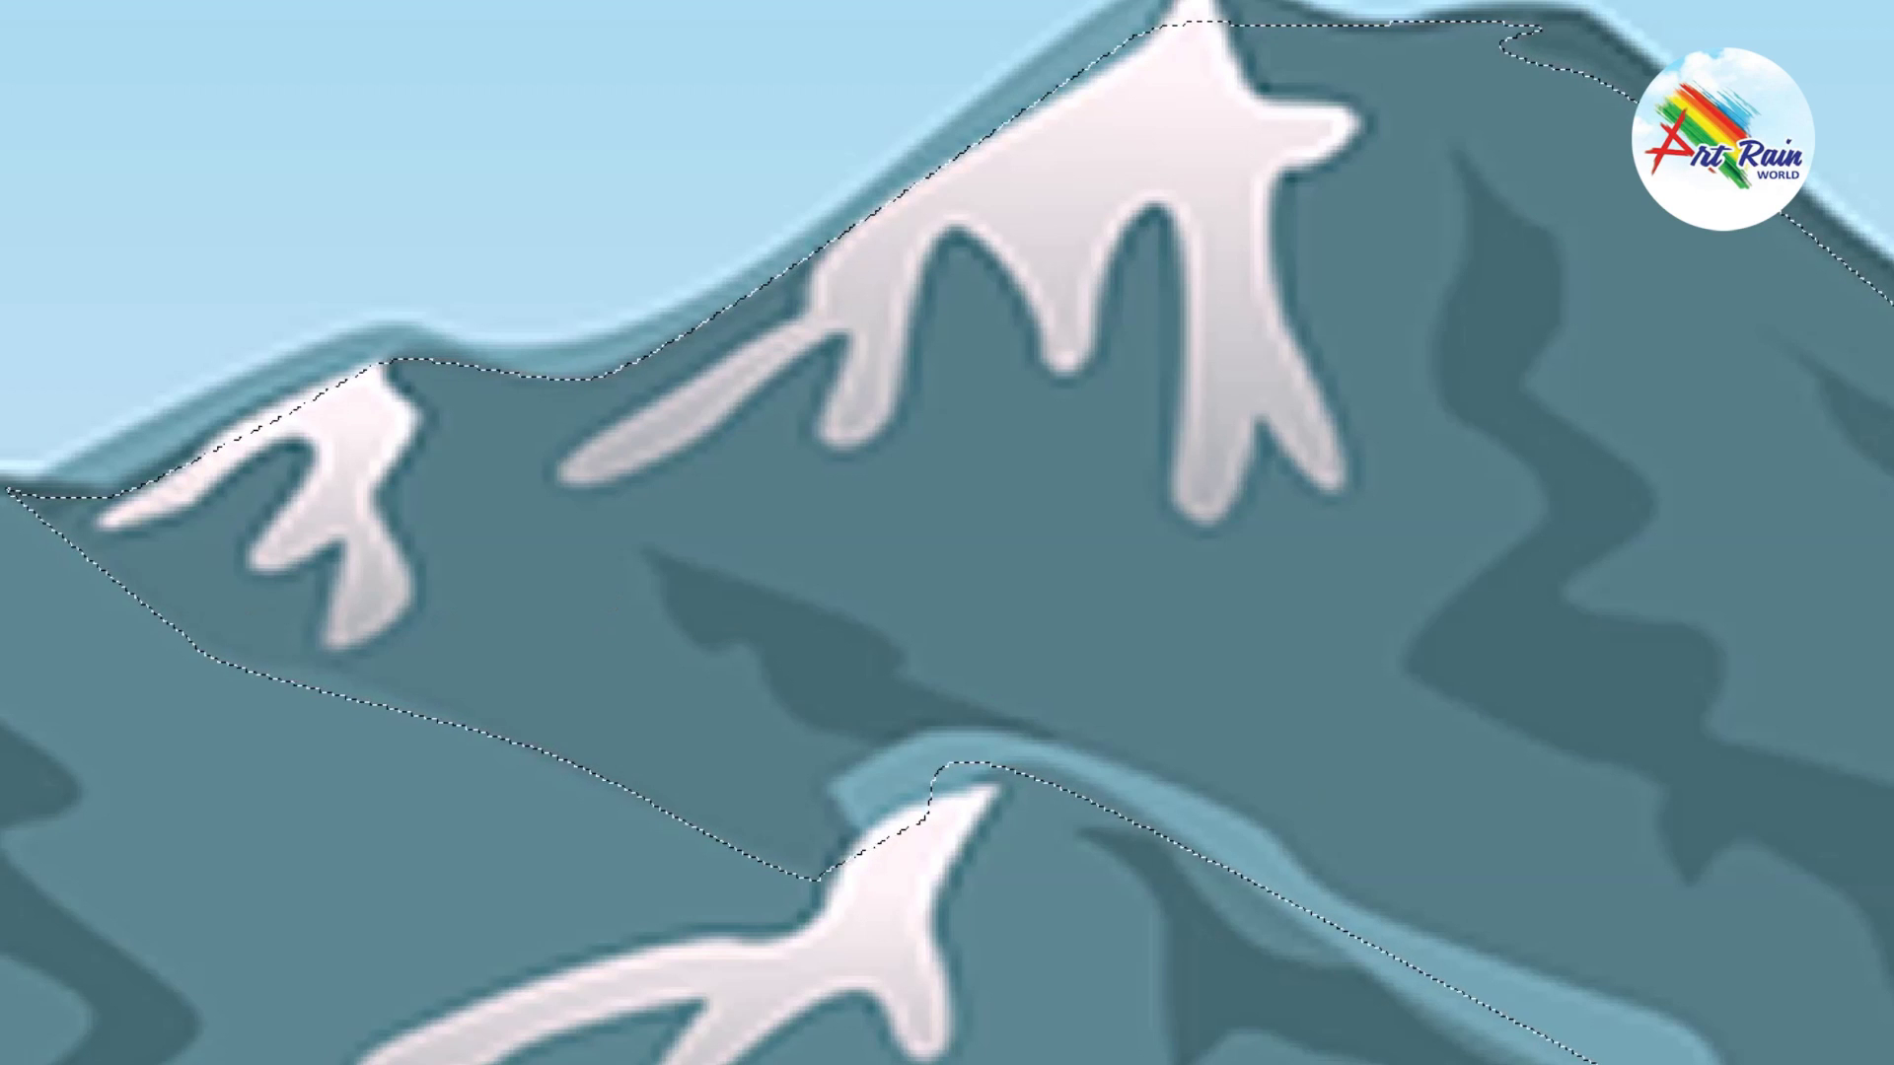
key(alt+BackSpace)
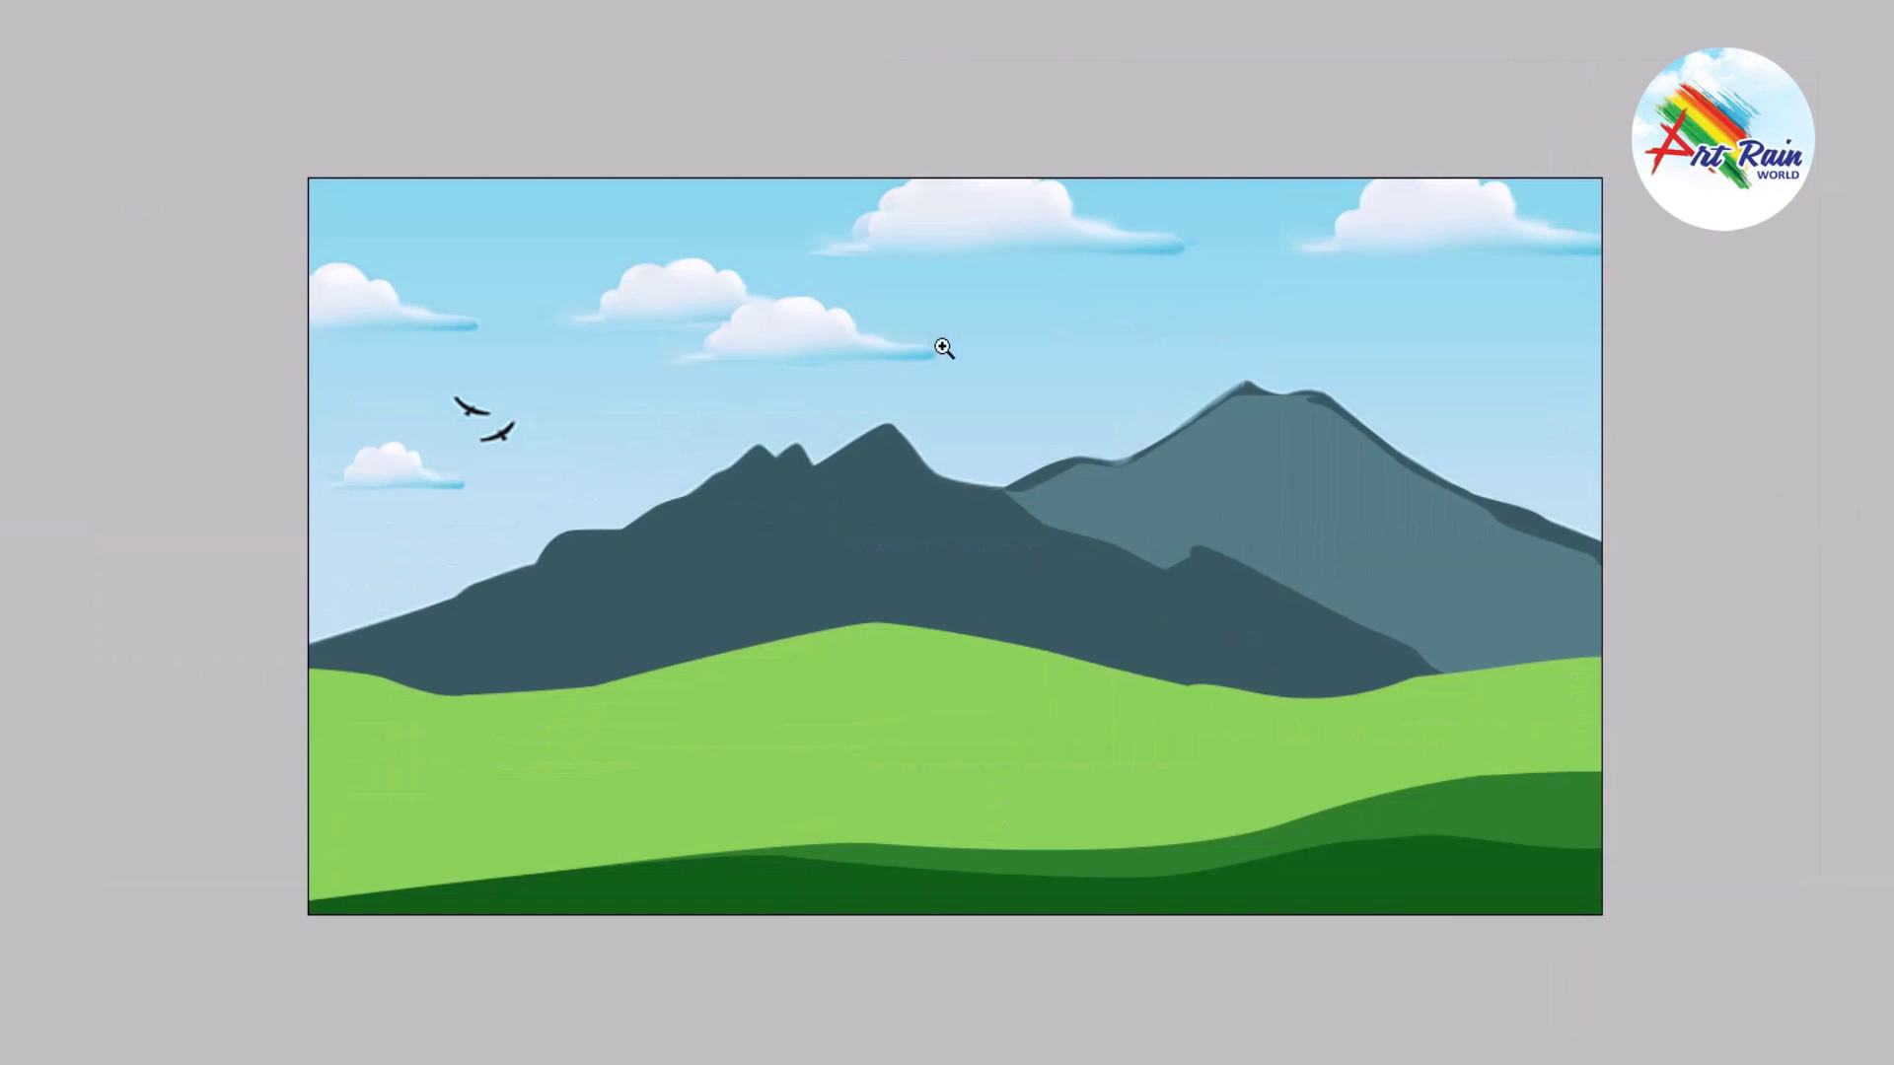
Step: Zoom in on the mountains and trace the left mountain's ridge downward in curved anchors
drag(659, 343, 1705, 847)
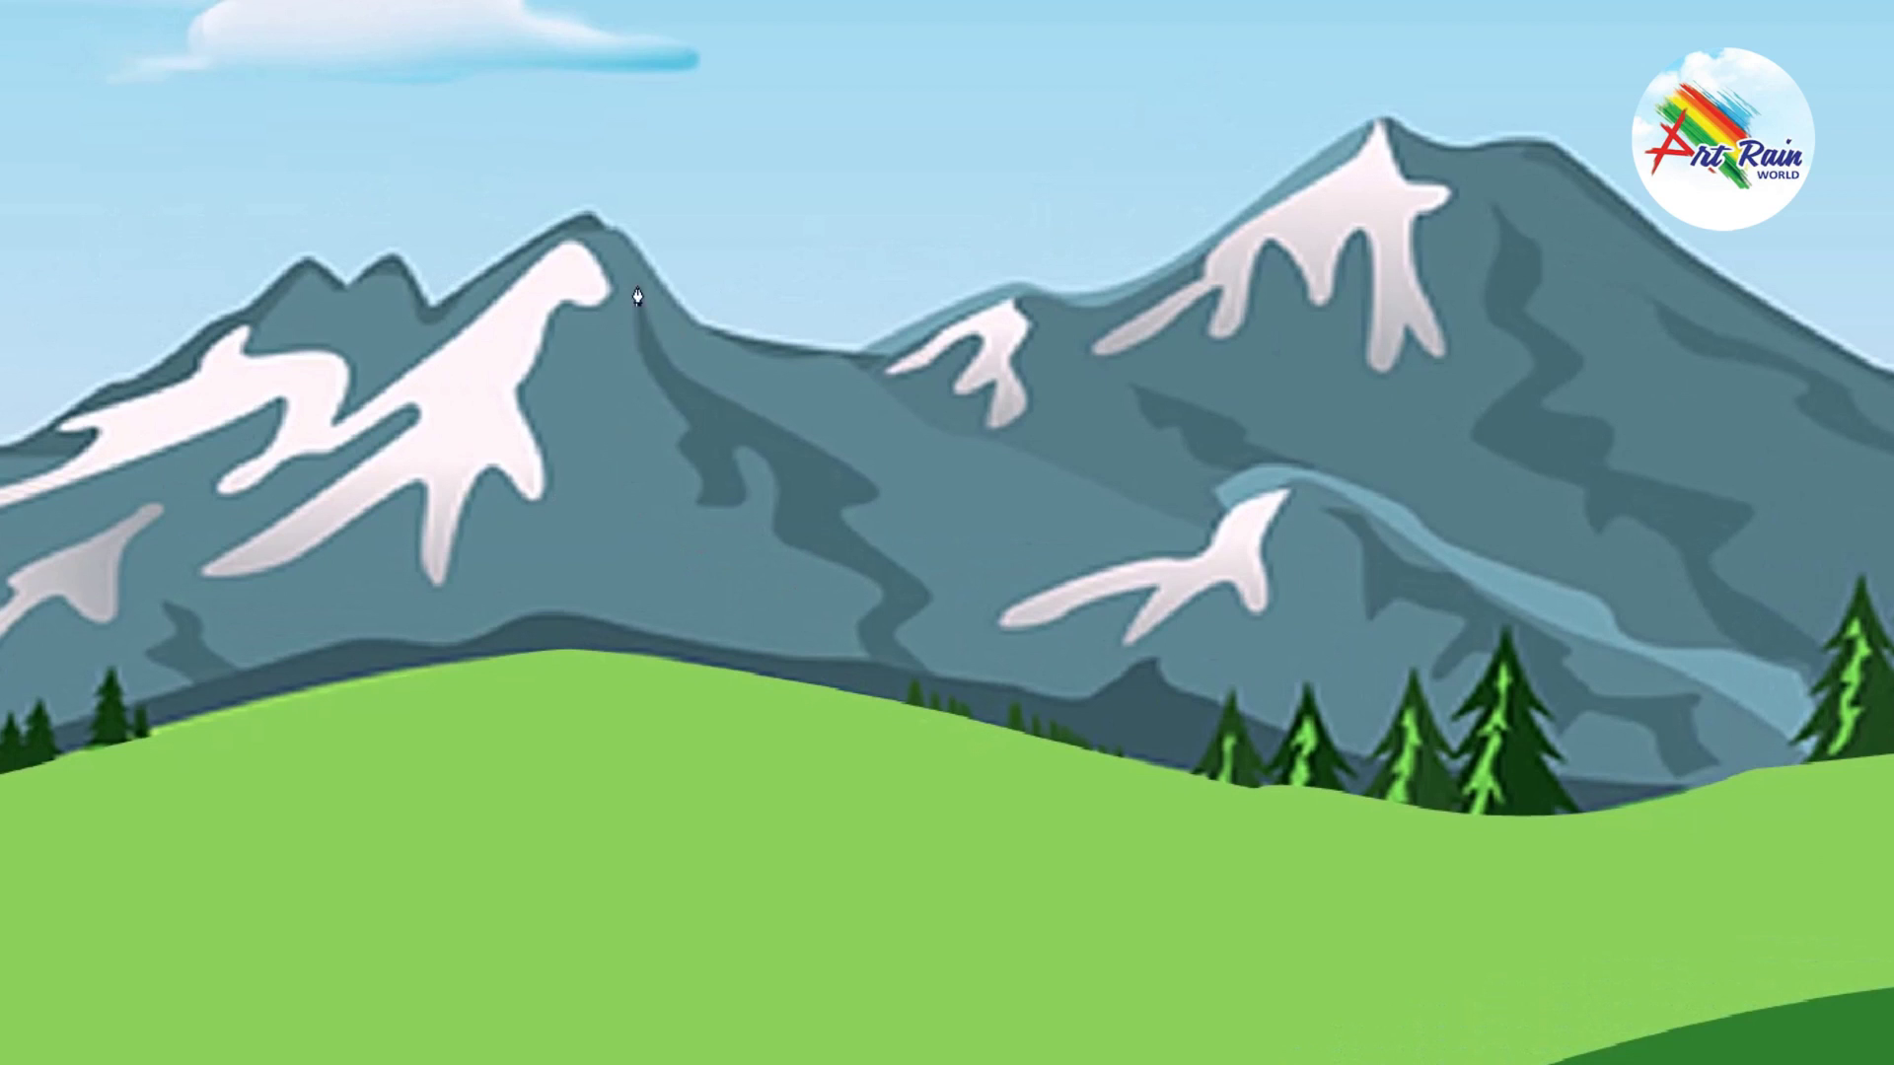
click(671, 310)
click(702, 336)
click(777, 357)
drag(878, 386, 907, 408)
mouse_move(1209, 522)
mouse_down()
mouse_move(1222, 505)
mouse_move(1346, 508)
mouse_up()
drag(1503, 604, 1526, 626)
mouse_move(1736, 698)
mouse_down()
mouse_move(1776, 726)
mouse_move(1820, 834)
mouse_up()
Step: Bring the path back left along the hill and dark ridge, undoing the last two anchors
click(1688, 789)
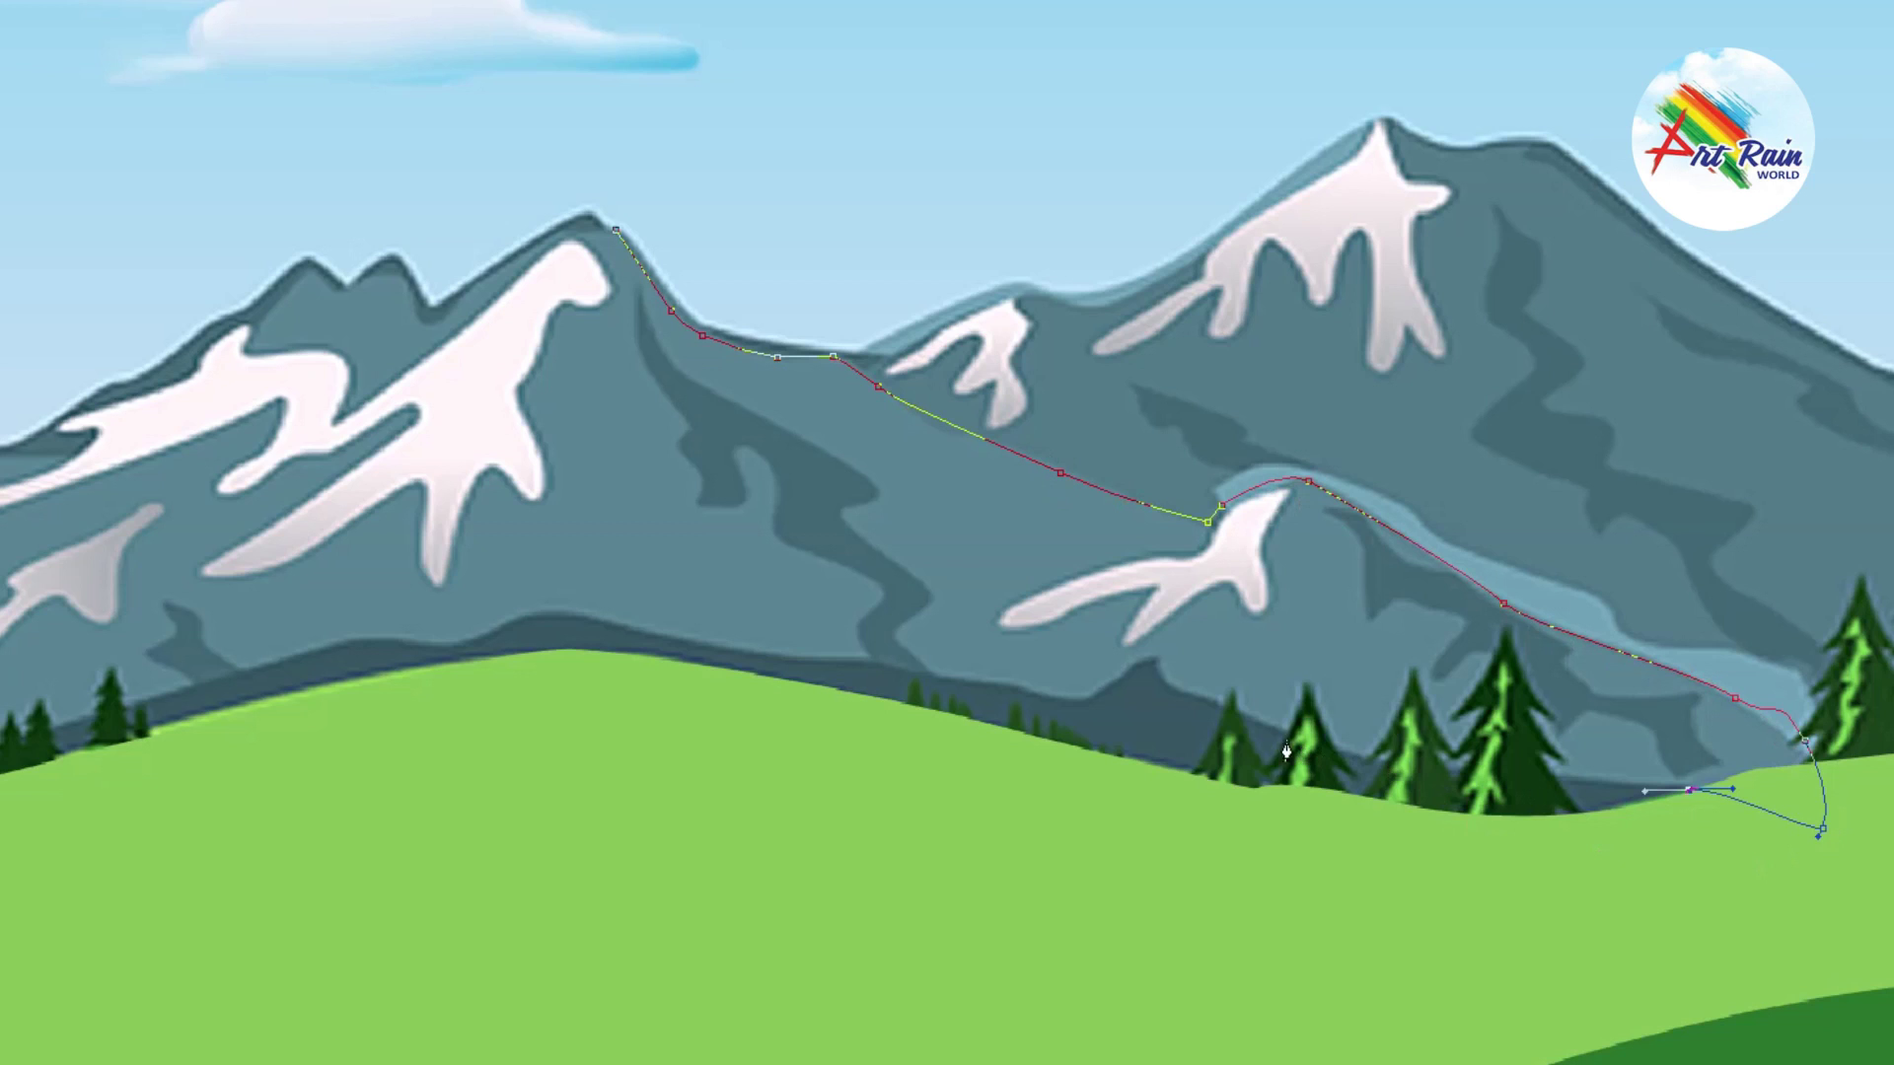
mouse_move(1266, 727)
mouse_down()
mouse_move(1177, 685)
mouse_move(1034, 701)
mouse_up()
click(1154, 661)
drag(863, 667, 855, 666)
click(685, 646)
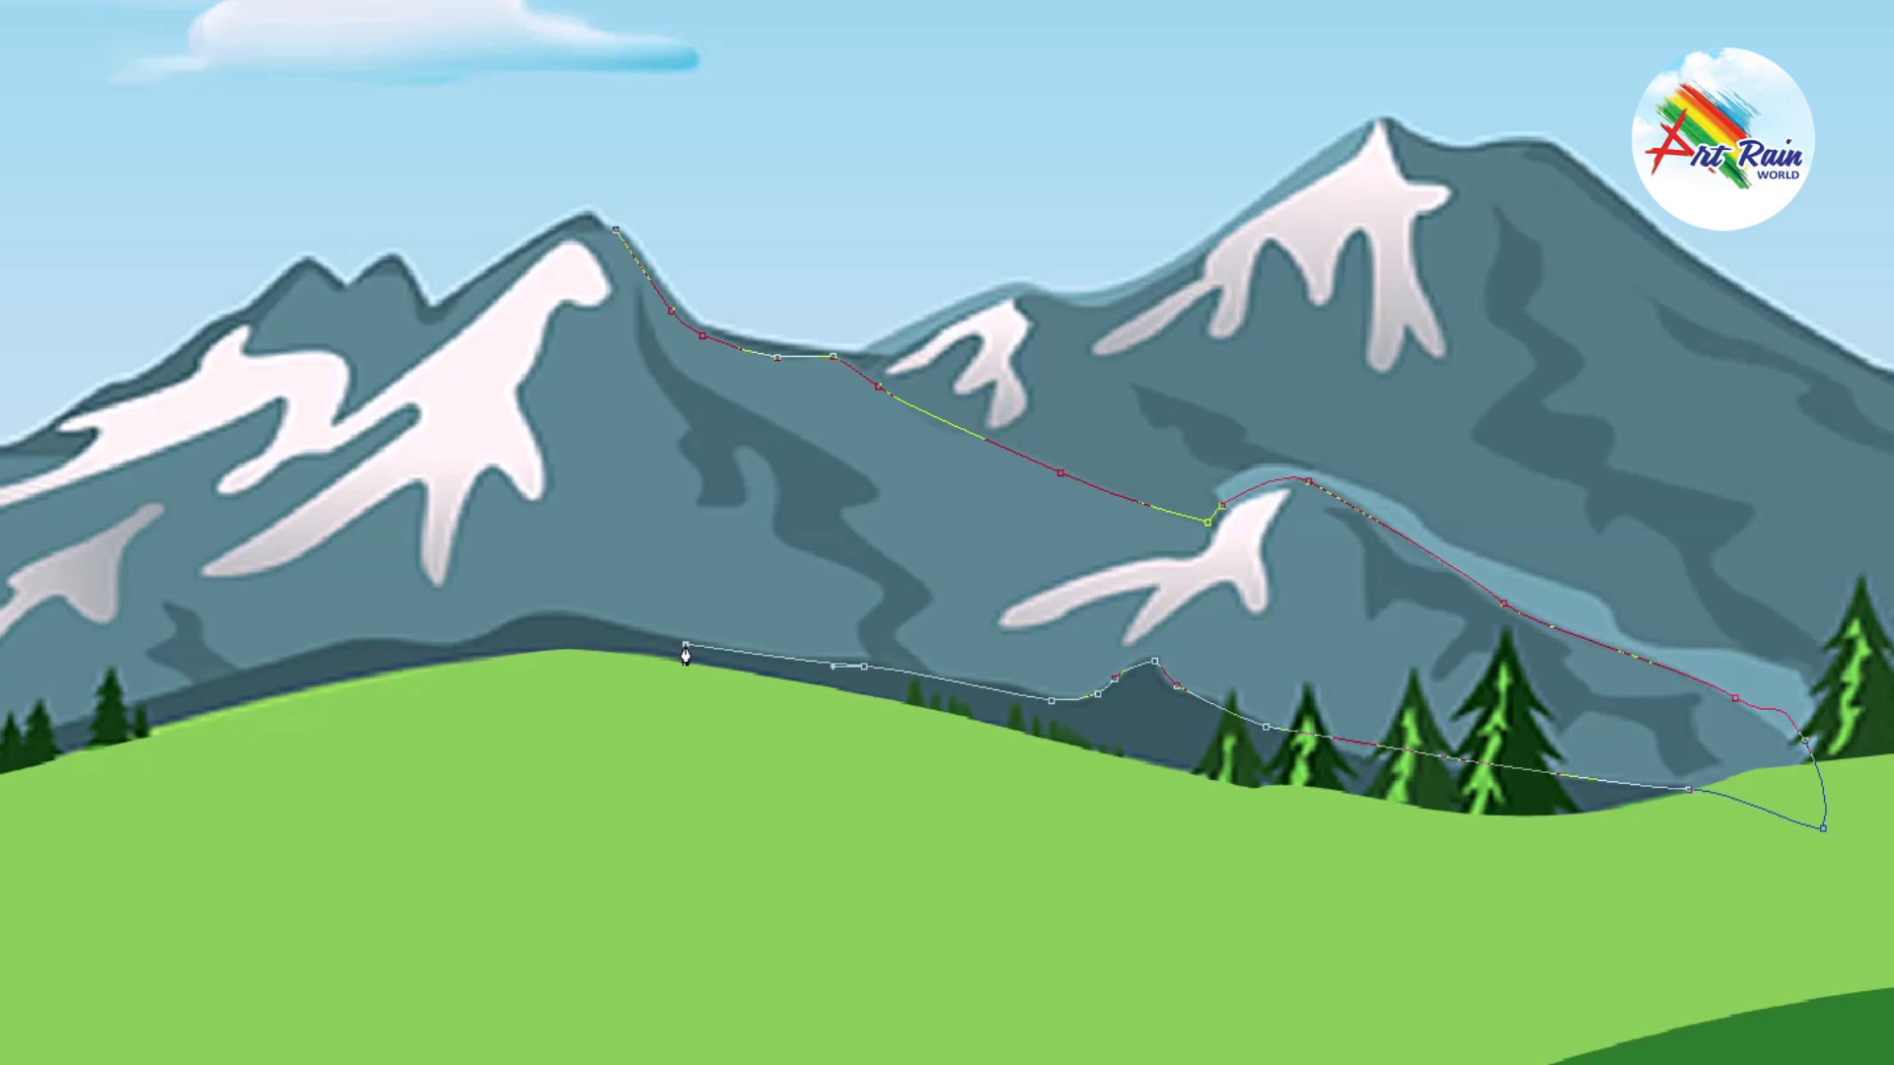
key(ctrl+z)
key(ctrl+shift+z)
key(ctrl+z)
key(ctrl+z)
Step: Continue the path up the shadow stripe to the mountain peak
click(932, 677)
drag(899, 632, 911, 616)
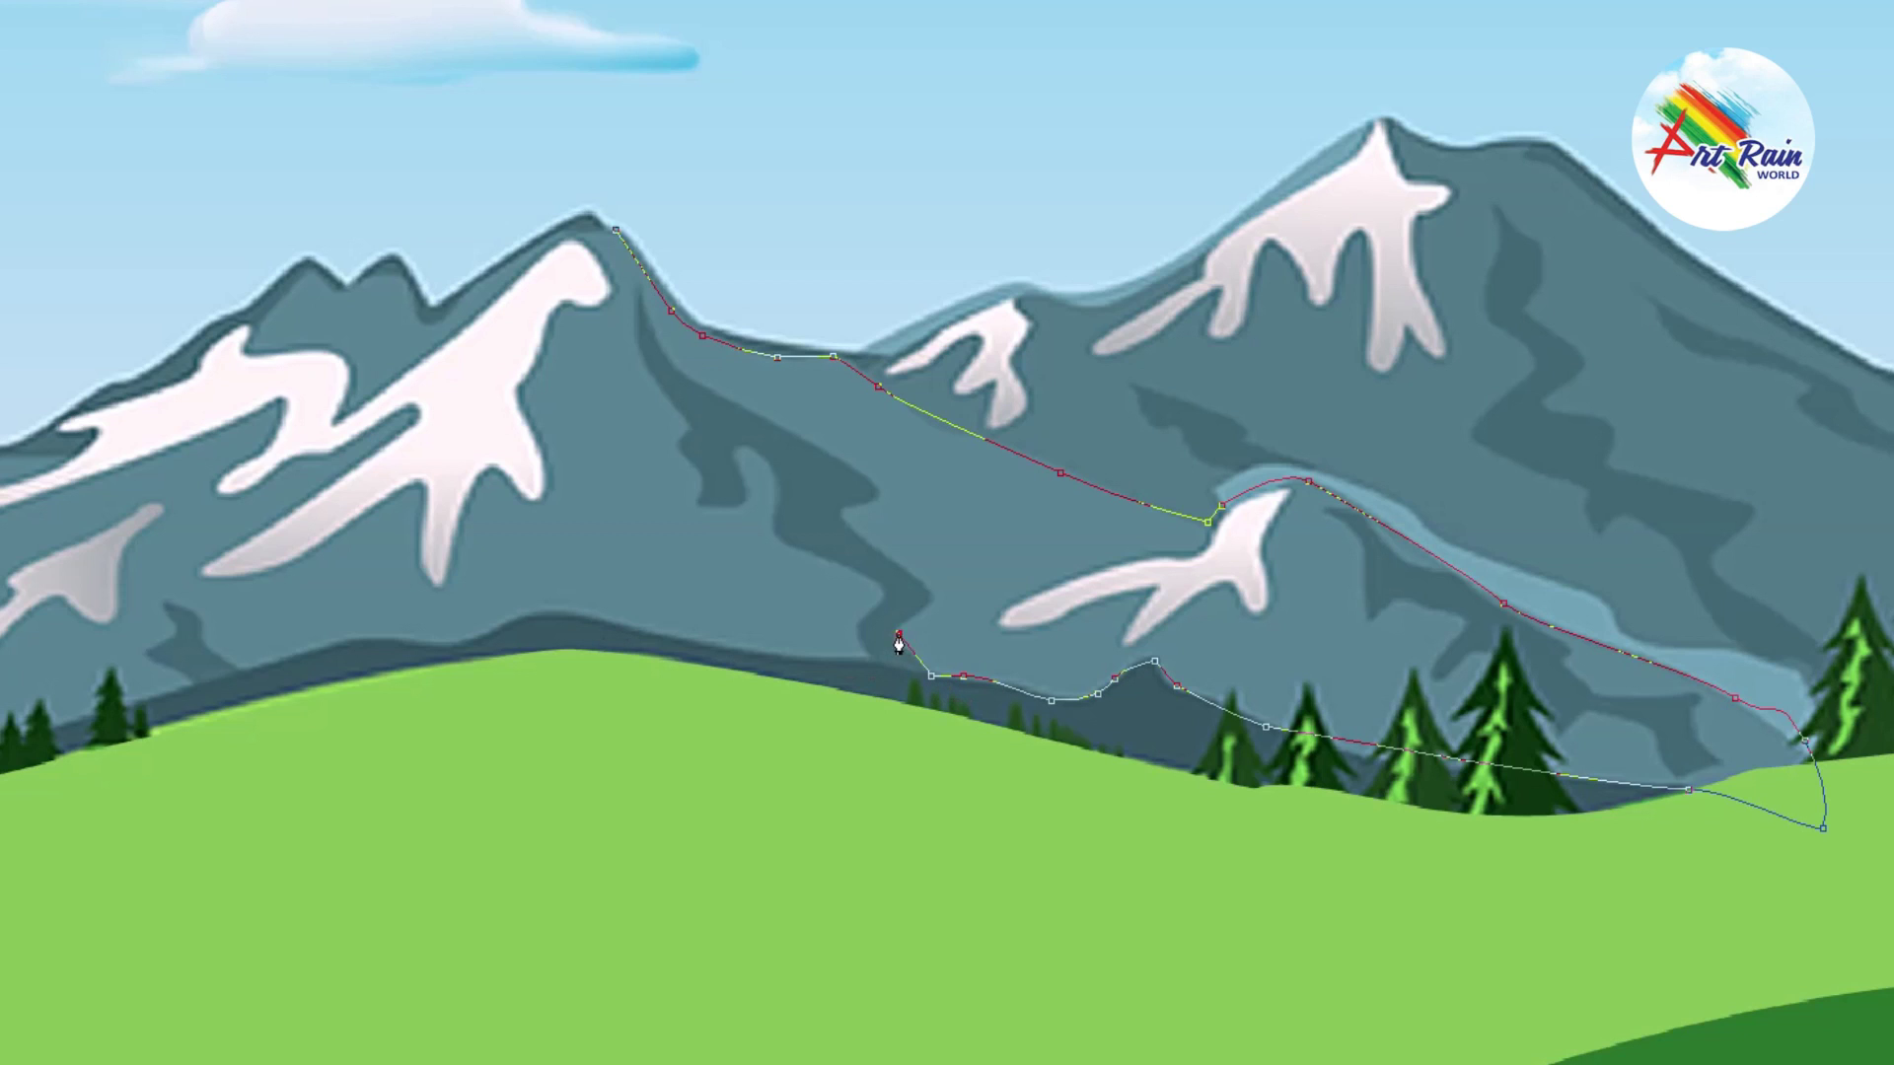
click(921, 587)
drag(851, 522, 839, 526)
click(878, 490)
click(783, 430)
click(673, 362)
drag(649, 317, 642, 306)
Step: Trace back down from the peak, looping around the shadow's inner notch
click(639, 335)
click(681, 427)
drag(682, 462, 802, 549)
click(695, 493)
click(750, 487)
click(731, 443)
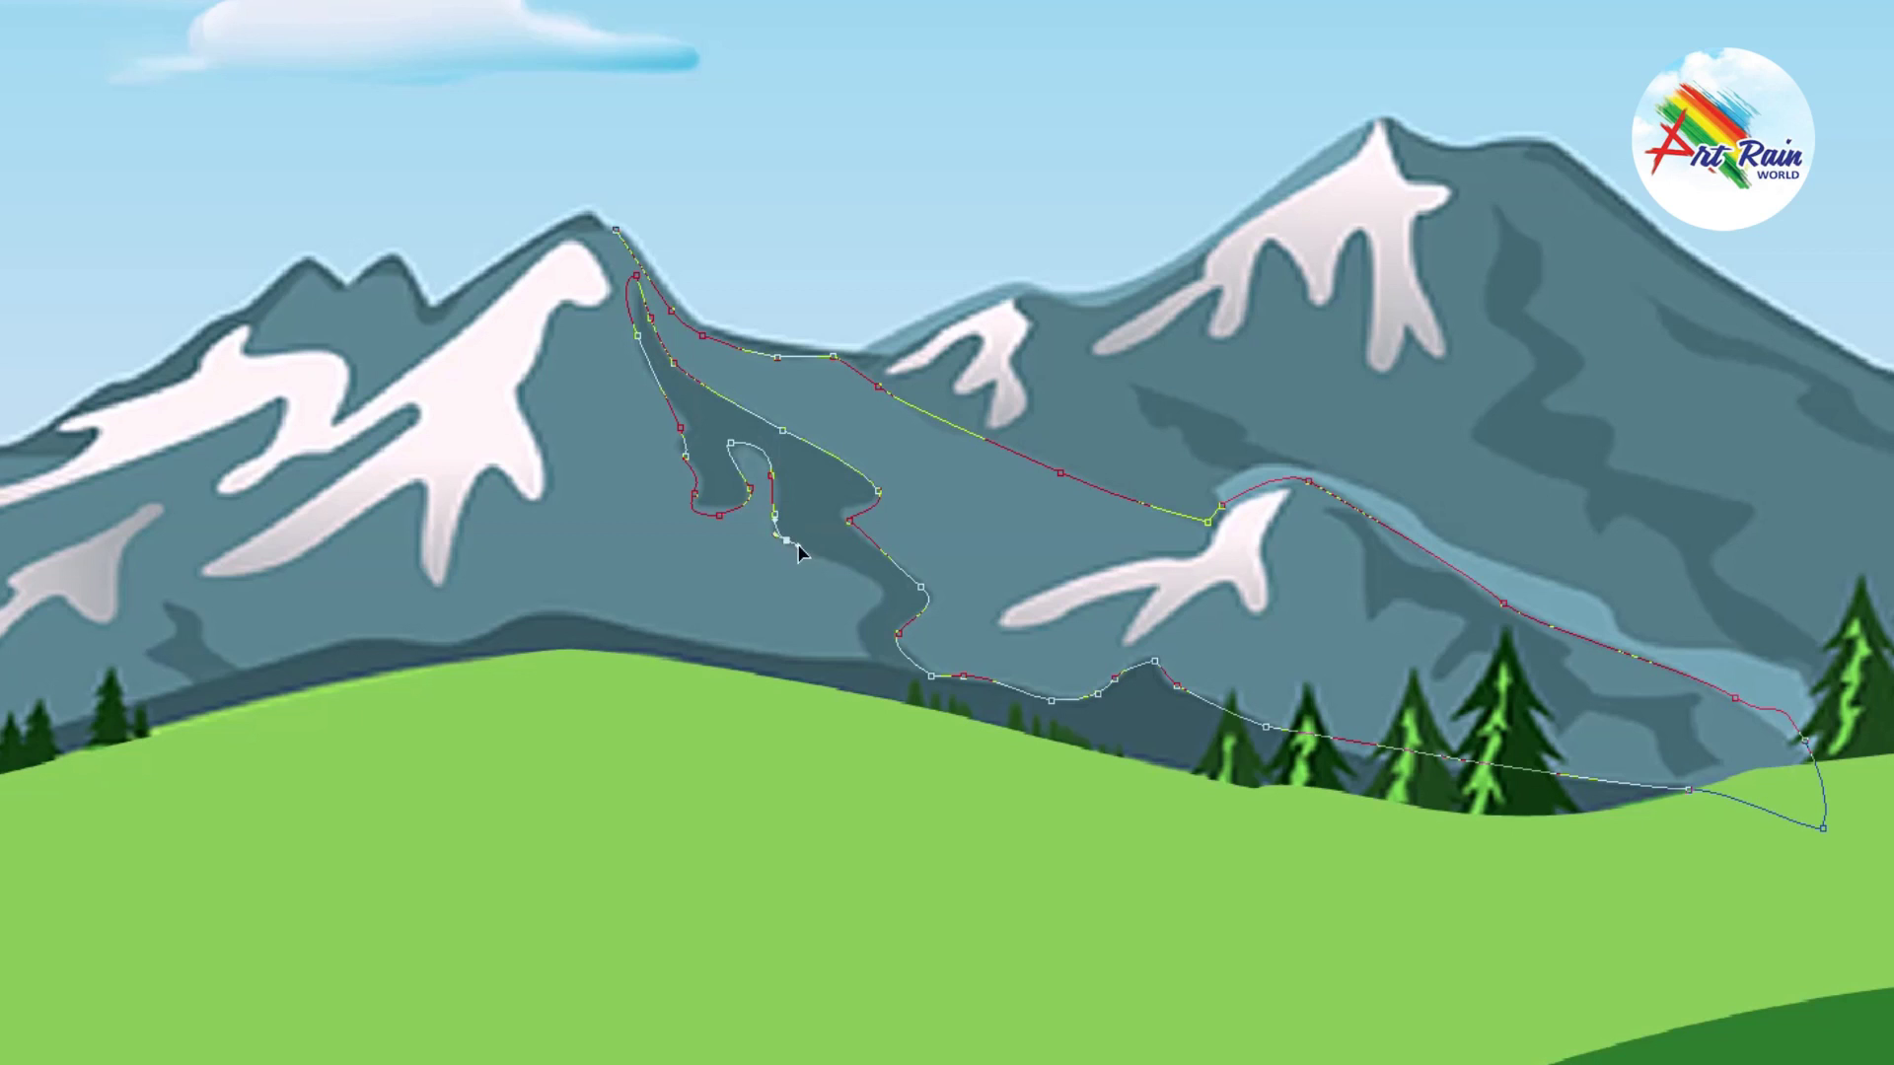
Step: Extend the curve down to the hill and run it left along the hill line
click(879, 581)
click(865, 619)
drag(873, 659, 872, 673)
click(709, 647)
click(542, 609)
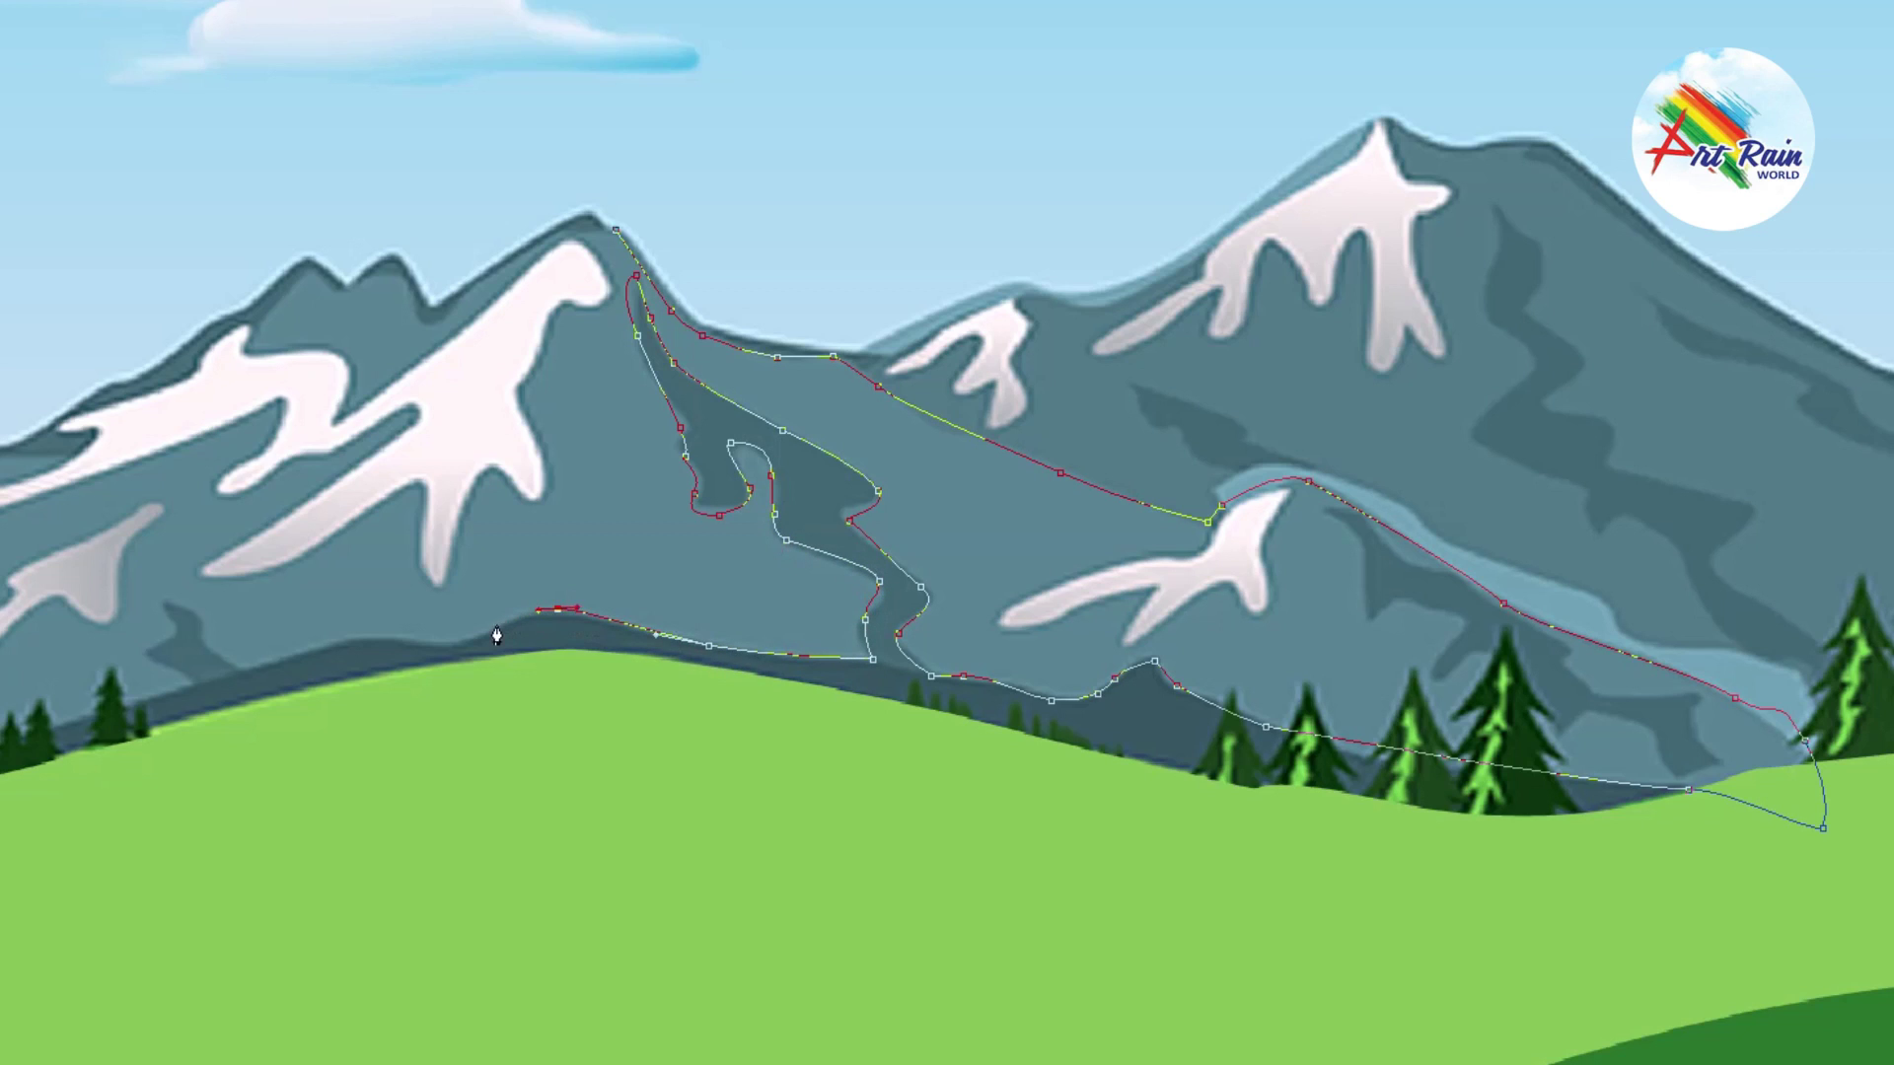
Step: Pan left and extend the path along the ridge to the mountain's far-left foothills
mouse_move(463, 652)
mouse_down()
mouse_move(885, 503)
mouse_move(817, 502)
mouse_up()
mouse_move(665, 519)
mouse_down()
mouse_move(599, 461)
mouse_move(606, 549)
mouse_up()
click(558, 555)
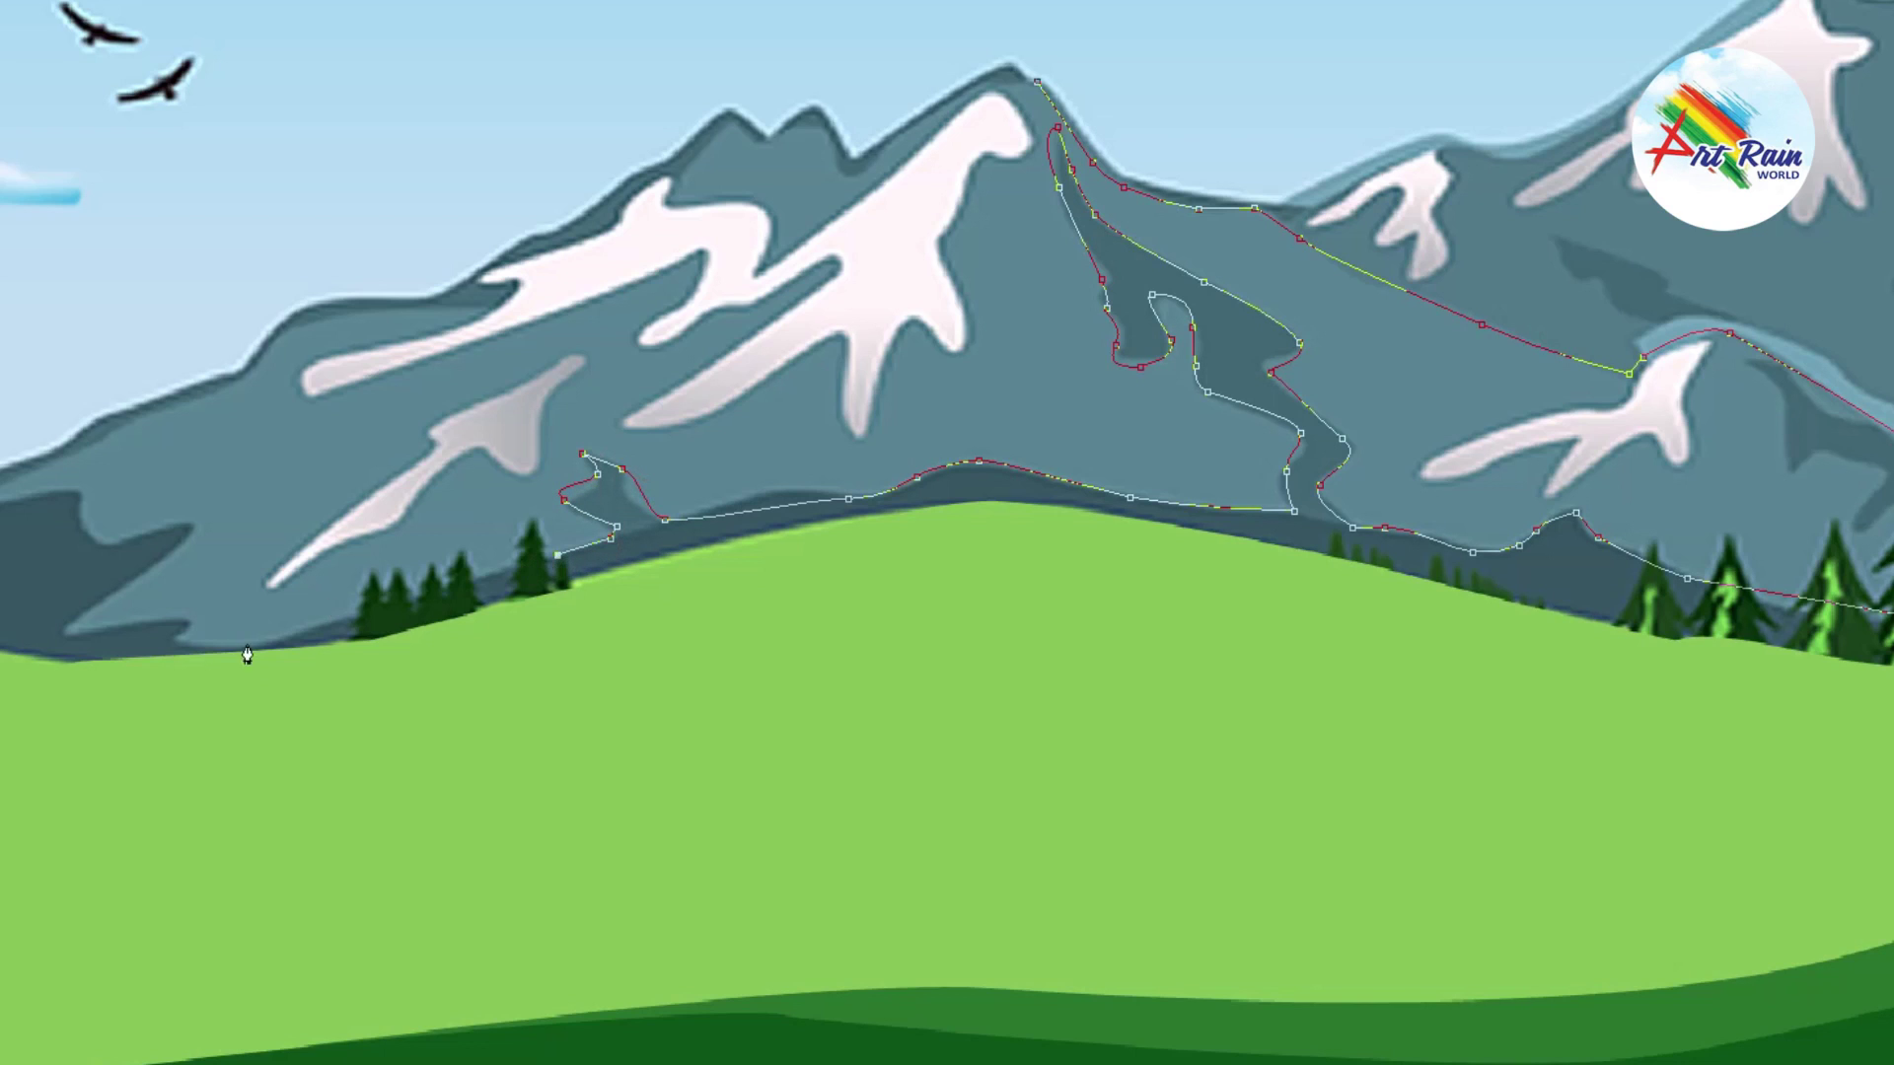
mouse_move(240, 644)
mouse_down()
mouse_move(150, 615)
mouse_move(185, 547)
mouse_move(25, 497)
mouse_up()
click(175, 640)
click(195, 522)
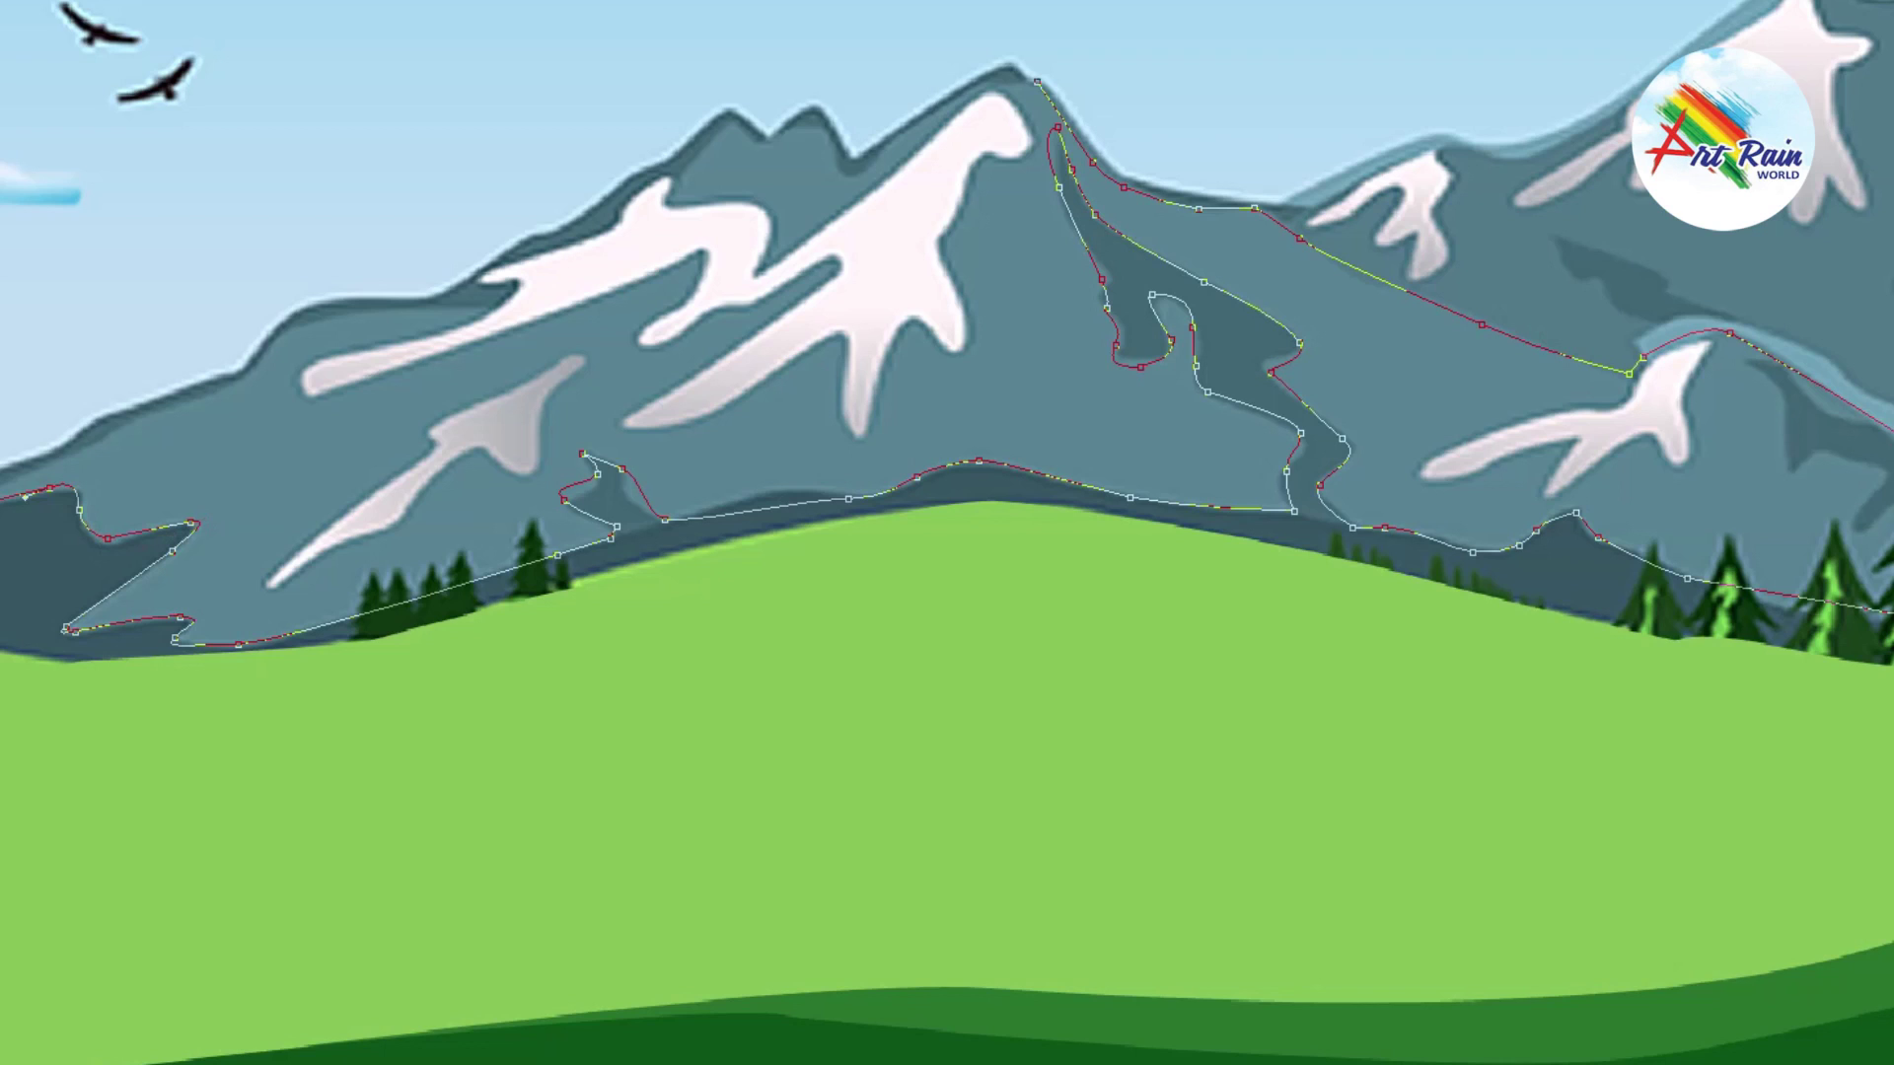
Step: Trace the path up the left mountain's ridge and curve around a snow streak
drag(119, 433, 138, 418)
click(221, 388)
click(269, 350)
drag(293, 332, 328, 321)
click(440, 306)
drag(399, 350, 326, 391)
Step: Carry the path along the snow's lower edge and around the snow tip
click(297, 374)
click(557, 318)
click(698, 256)
drag(675, 309, 643, 335)
click(640, 332)
click(669, 338)
click(720, 305)
click(807, 276)
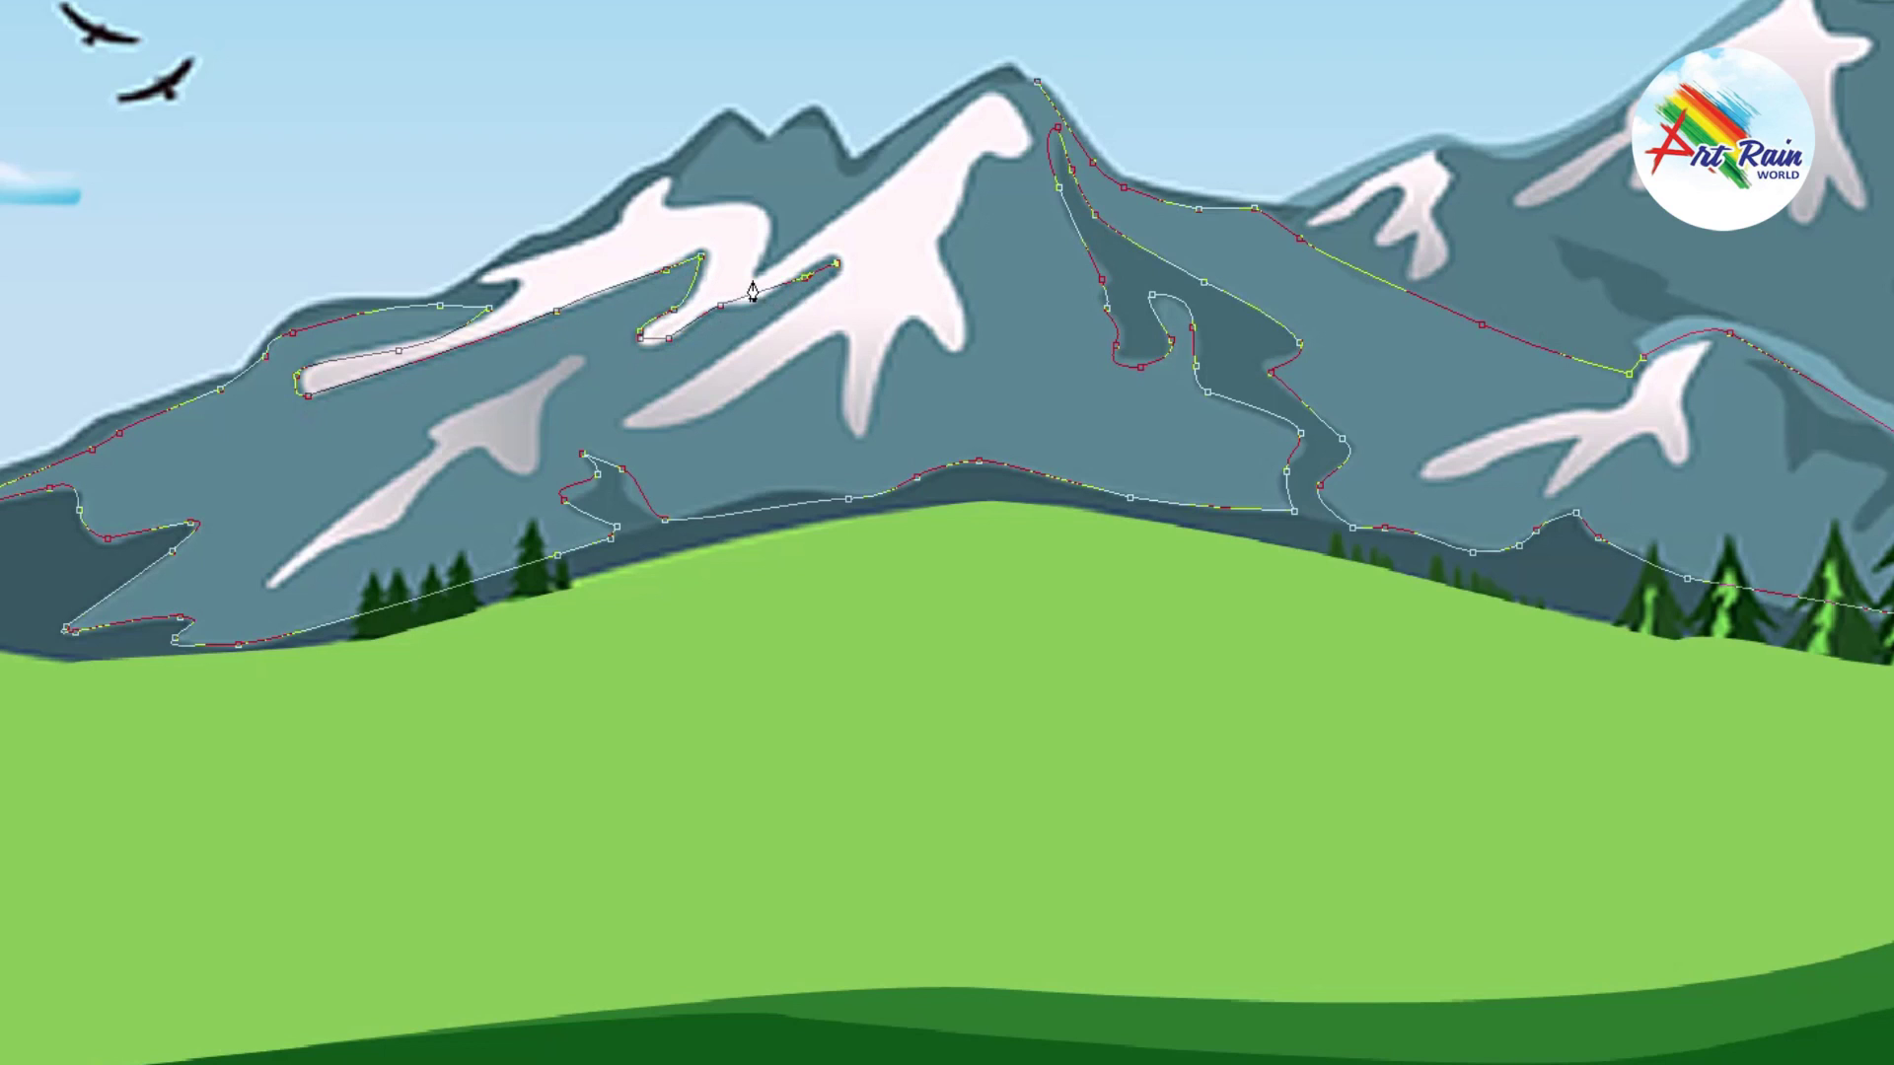
Step: Resume from the last anchor and trace the snow's lower edge around the snow drip
ctrl+click(752, 306)
click(815, 296)
drag(619, 425, 640, 427)
click(673, 427)
click(705, 410)
click(760, 374)
click(811, 348)
click(841, 337)
drag(858, 433, 878, 412)
Step: Trace up the snow edge and wrap the path around the snow peak tip
click(899, 337)
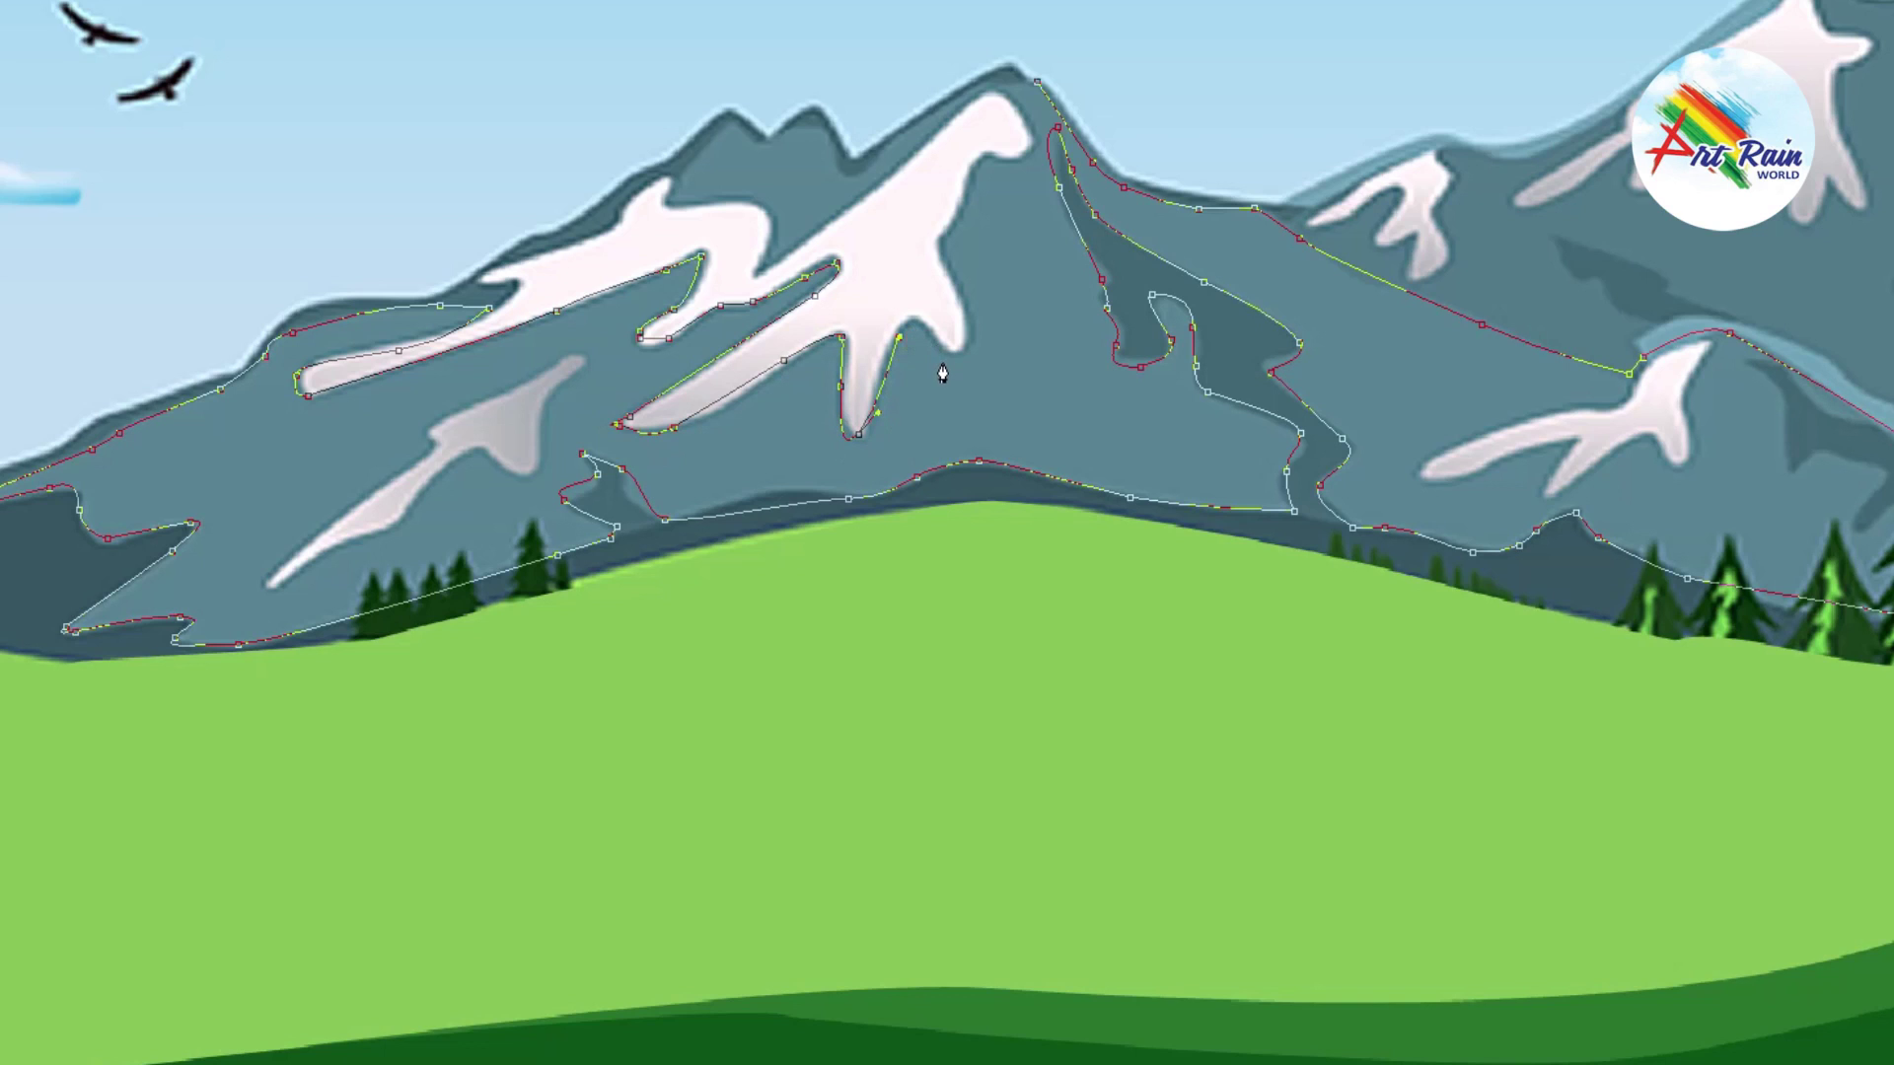
click(929, 331)
click(940, 253)
click(959, 211)
click(973, 172)
click(1026, 132)
click(1004, 100)
Step: Run the path down and leftward along the snow's left edge, curving at its tip
drag(822, 232, 801, 255)
click(760, 266)
click(760, 226)
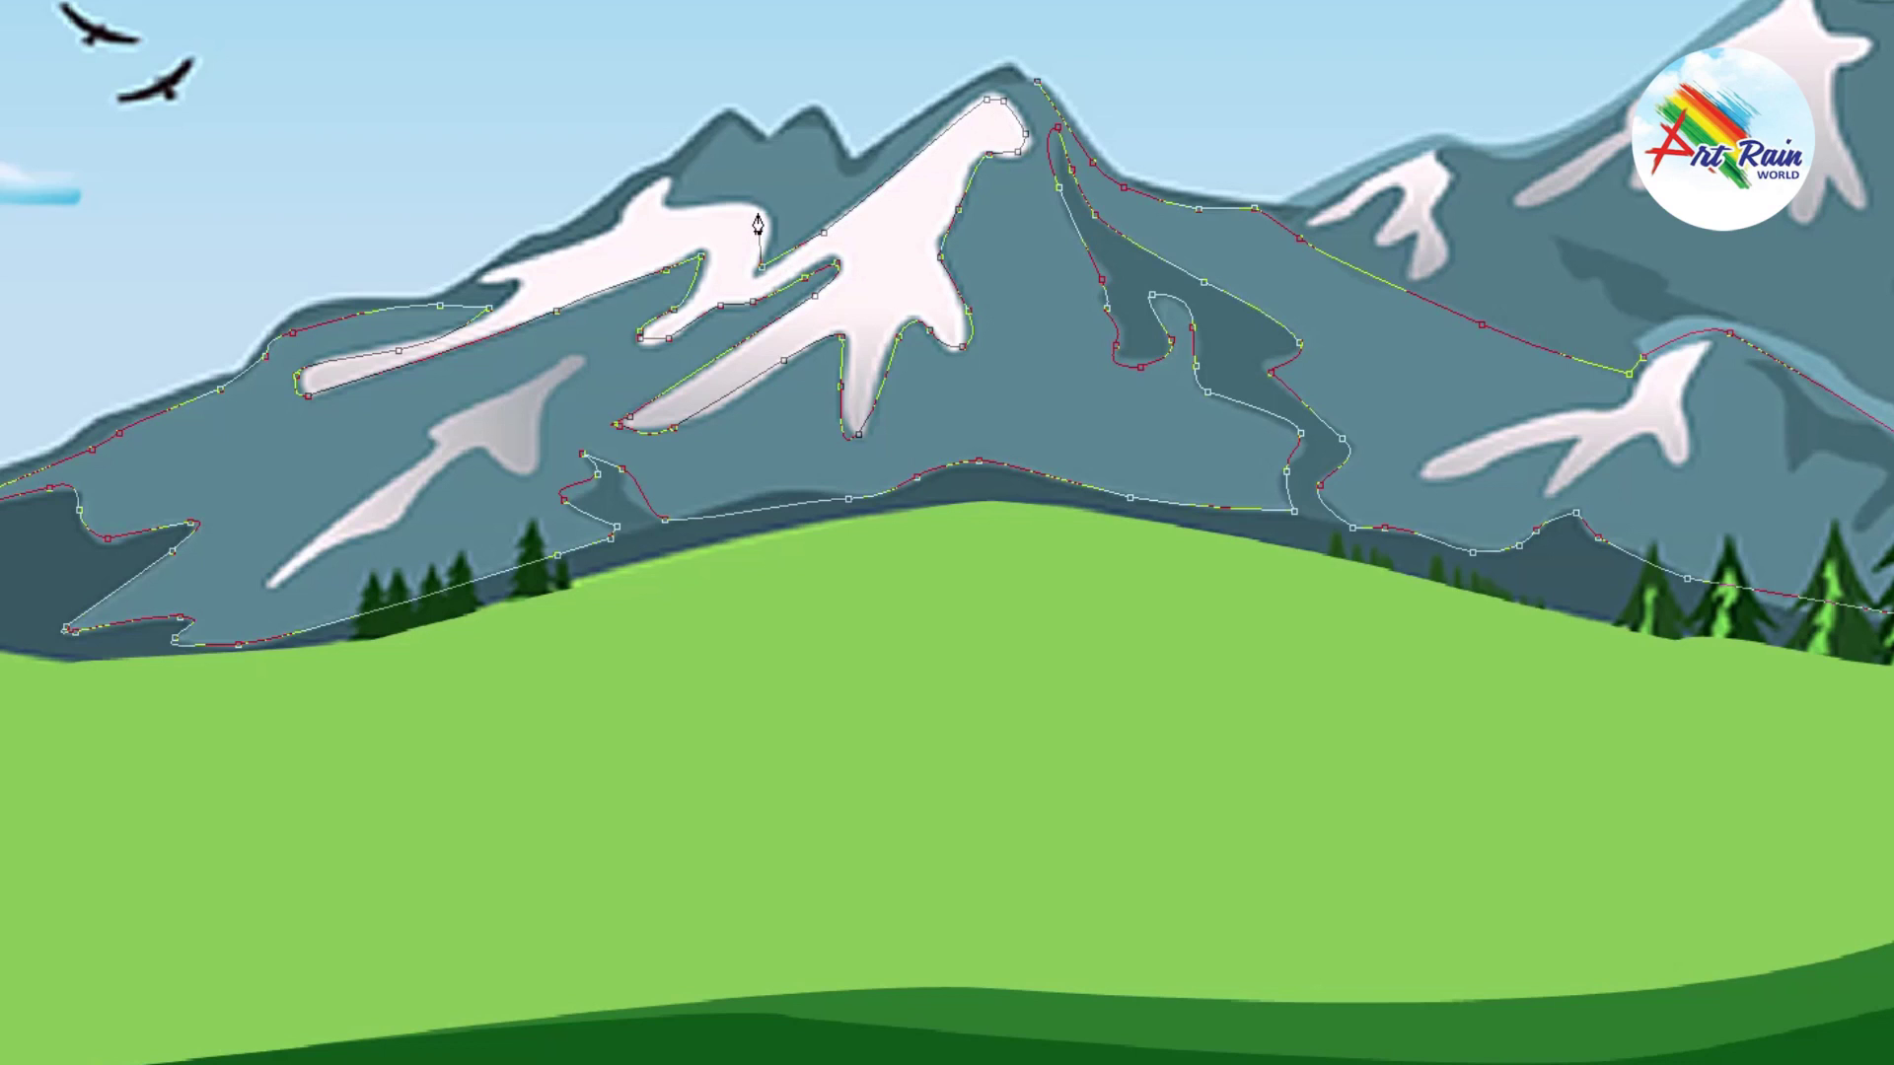
click(677, 202)
drag(671, 196, 683, 178)
Step: Trace along the mountain ridge to the peak and close the path at its start
click(739, 117)
click(807, 111)
click(823, 129)
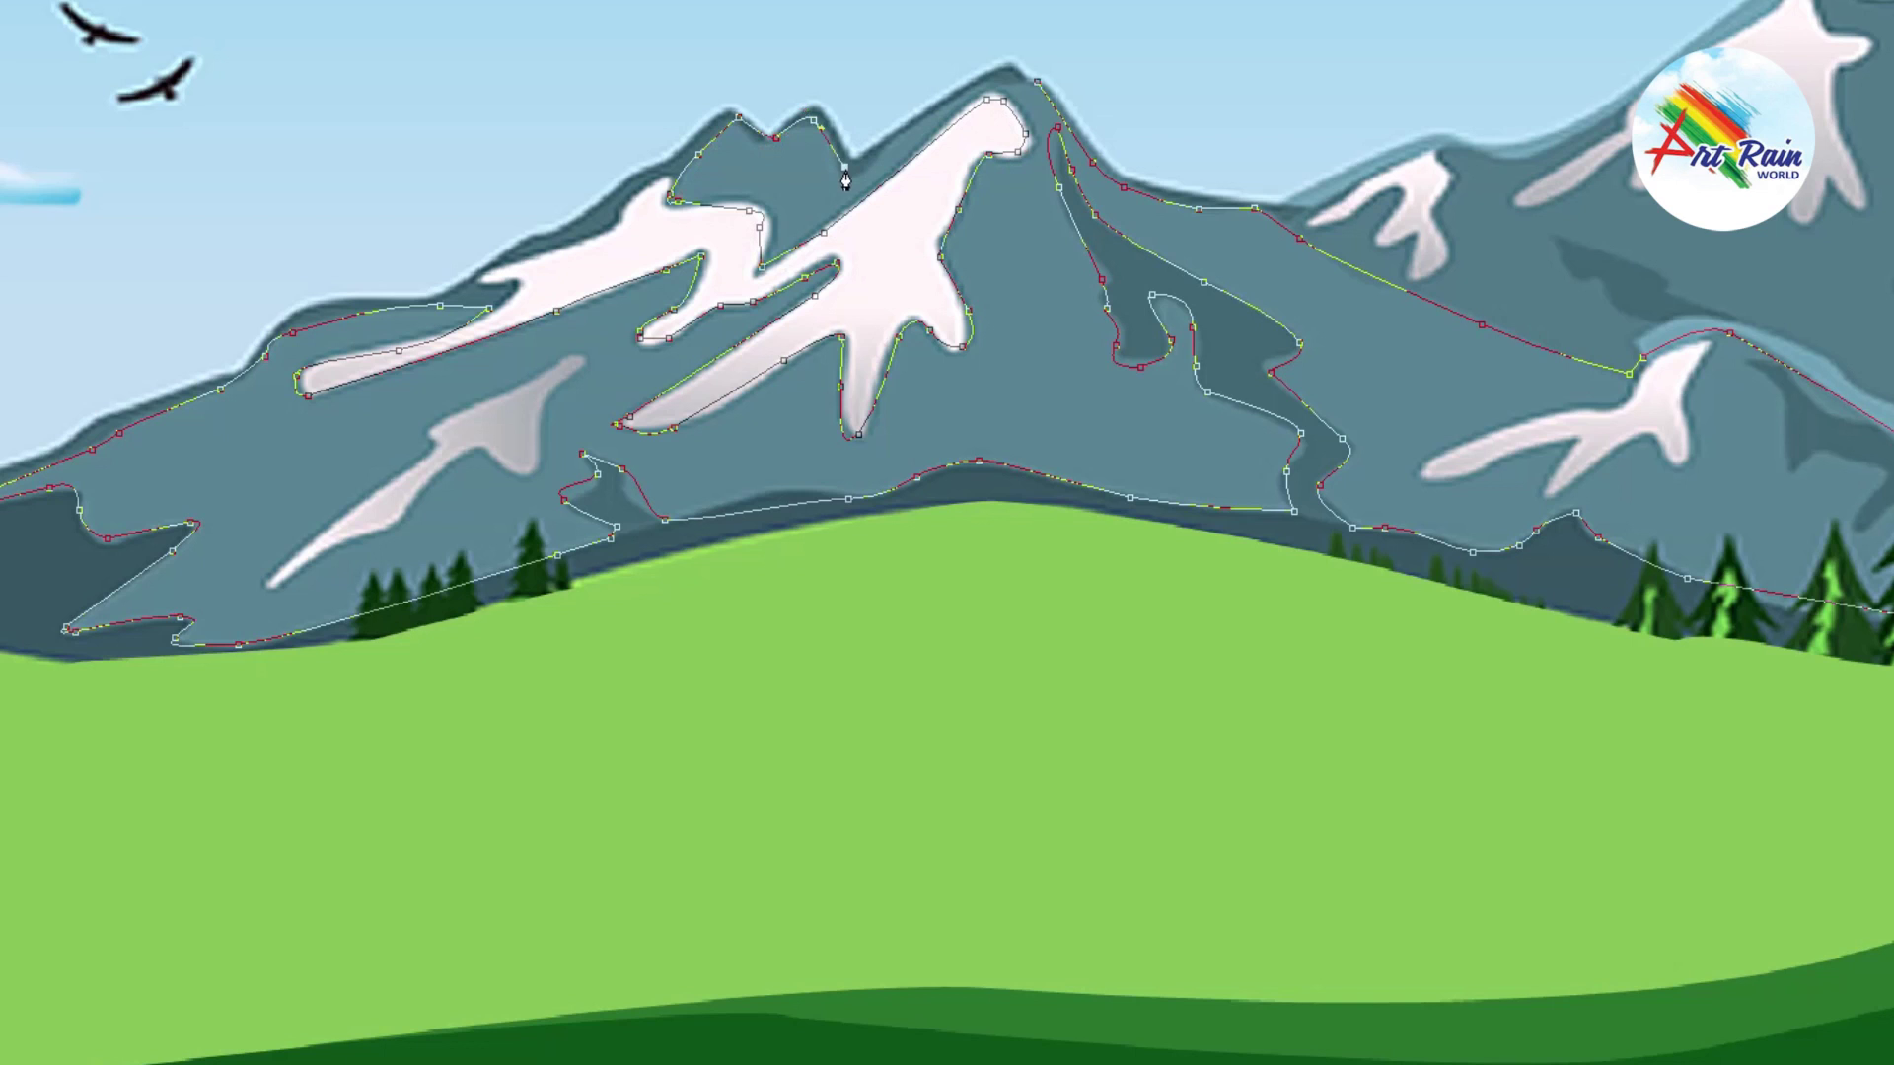
click(875, 160)
drag(973, 87, 1008, 84)
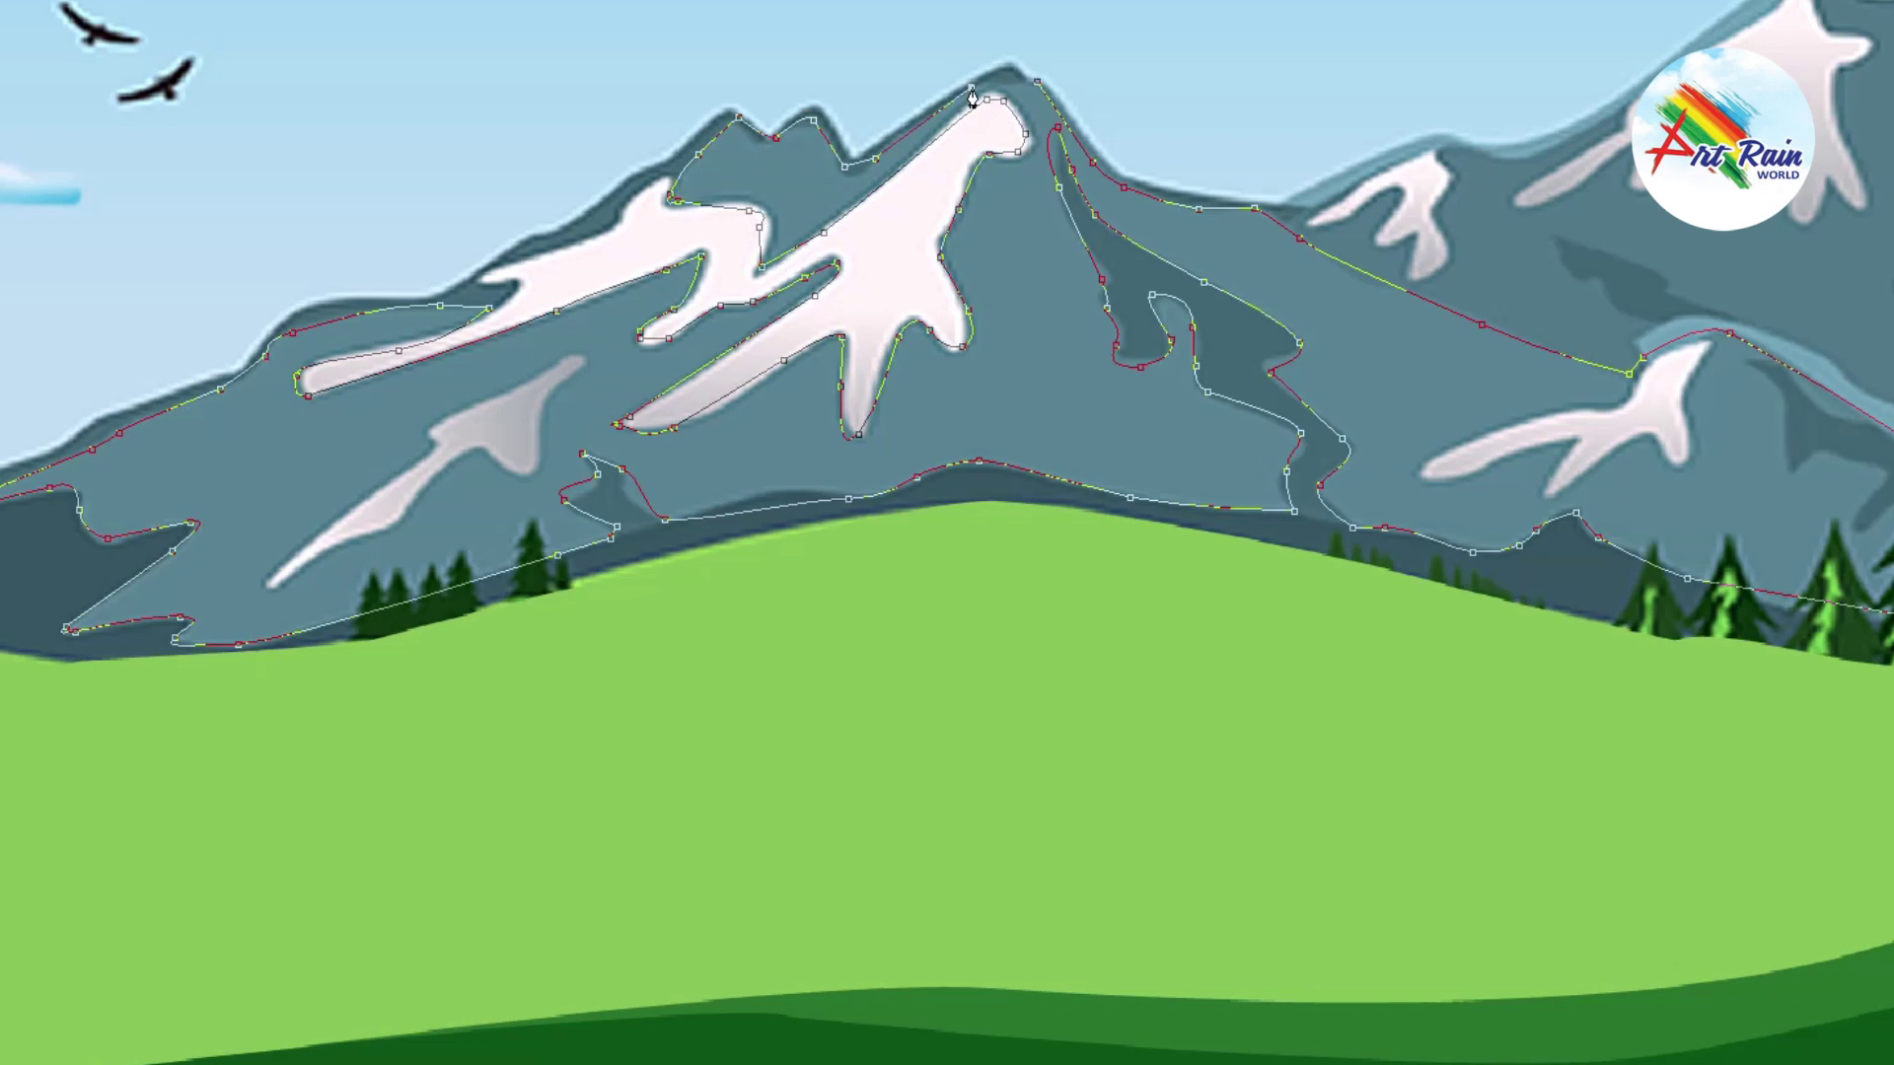
click(1032, 85)
Step: Load the closed outline as a selection, fill the slope area, then deselect
key(ctrl+Return)
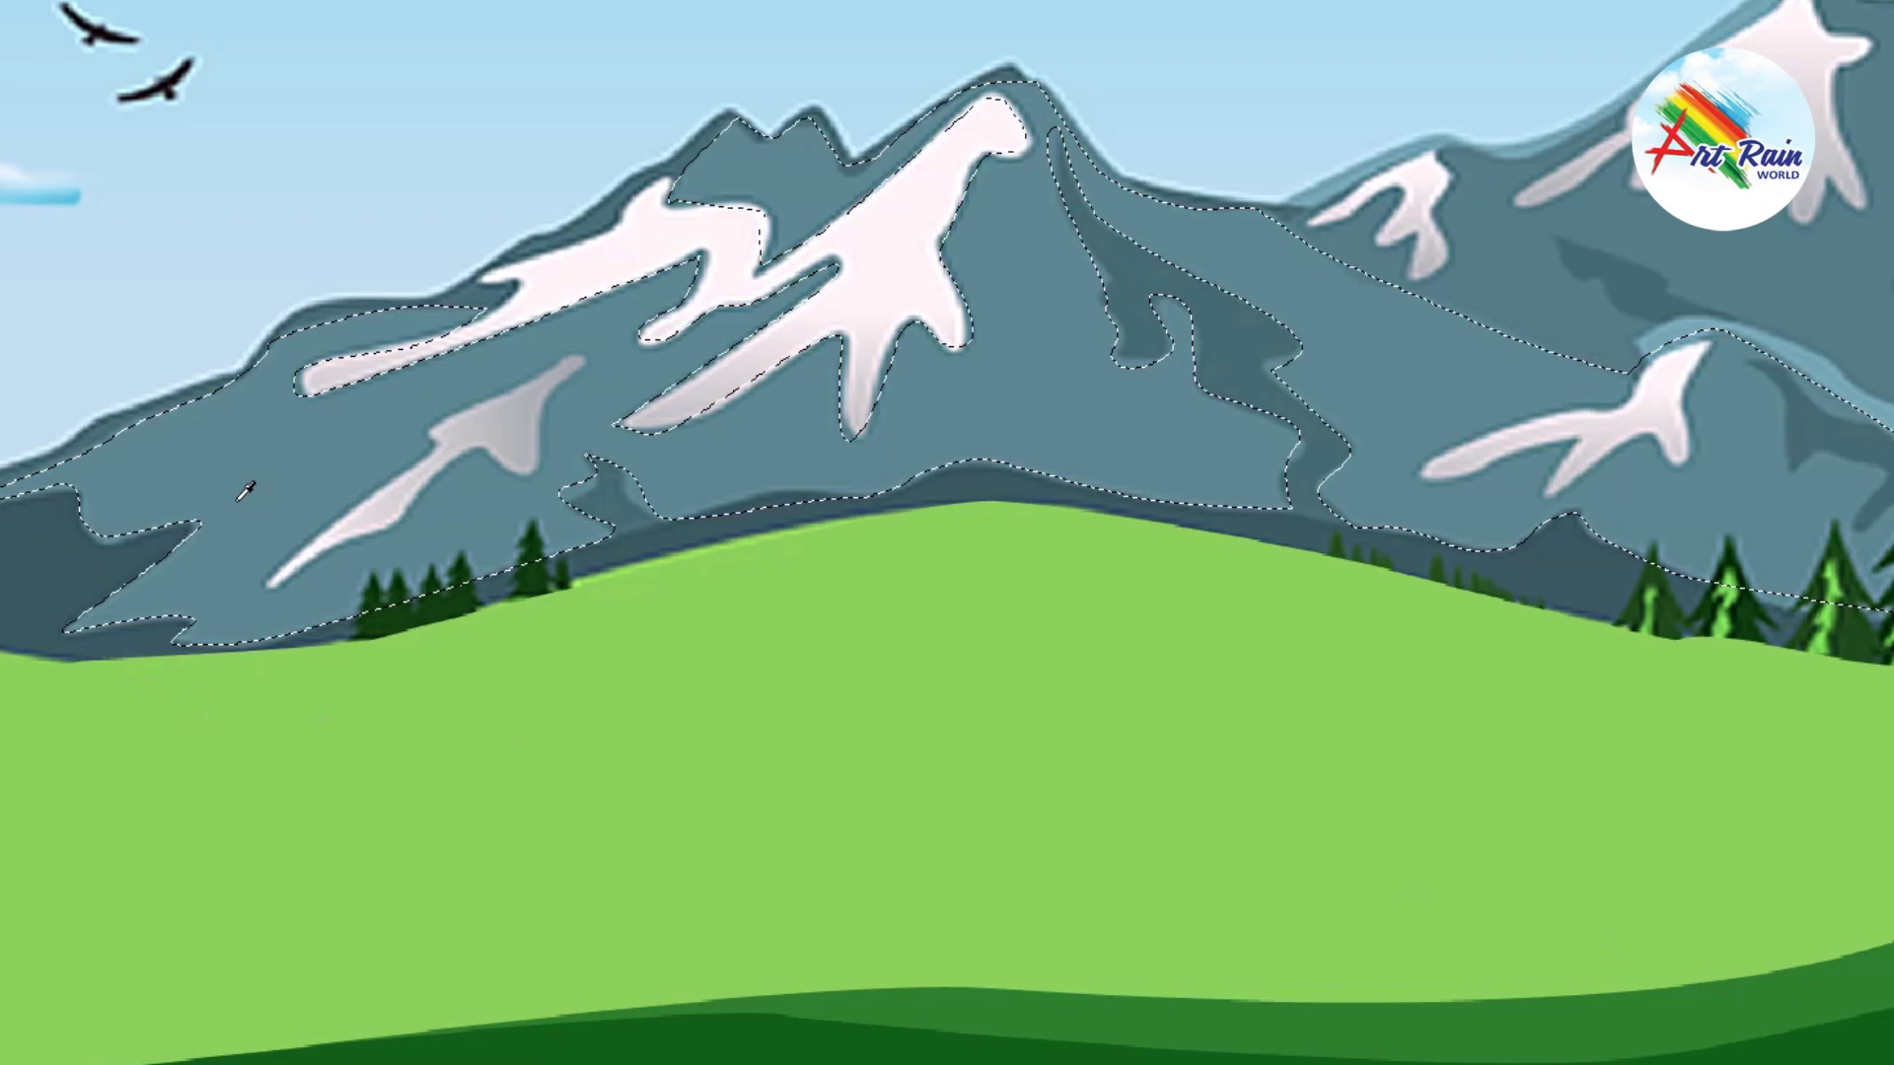
key(Delete)
key(ctrl+d)
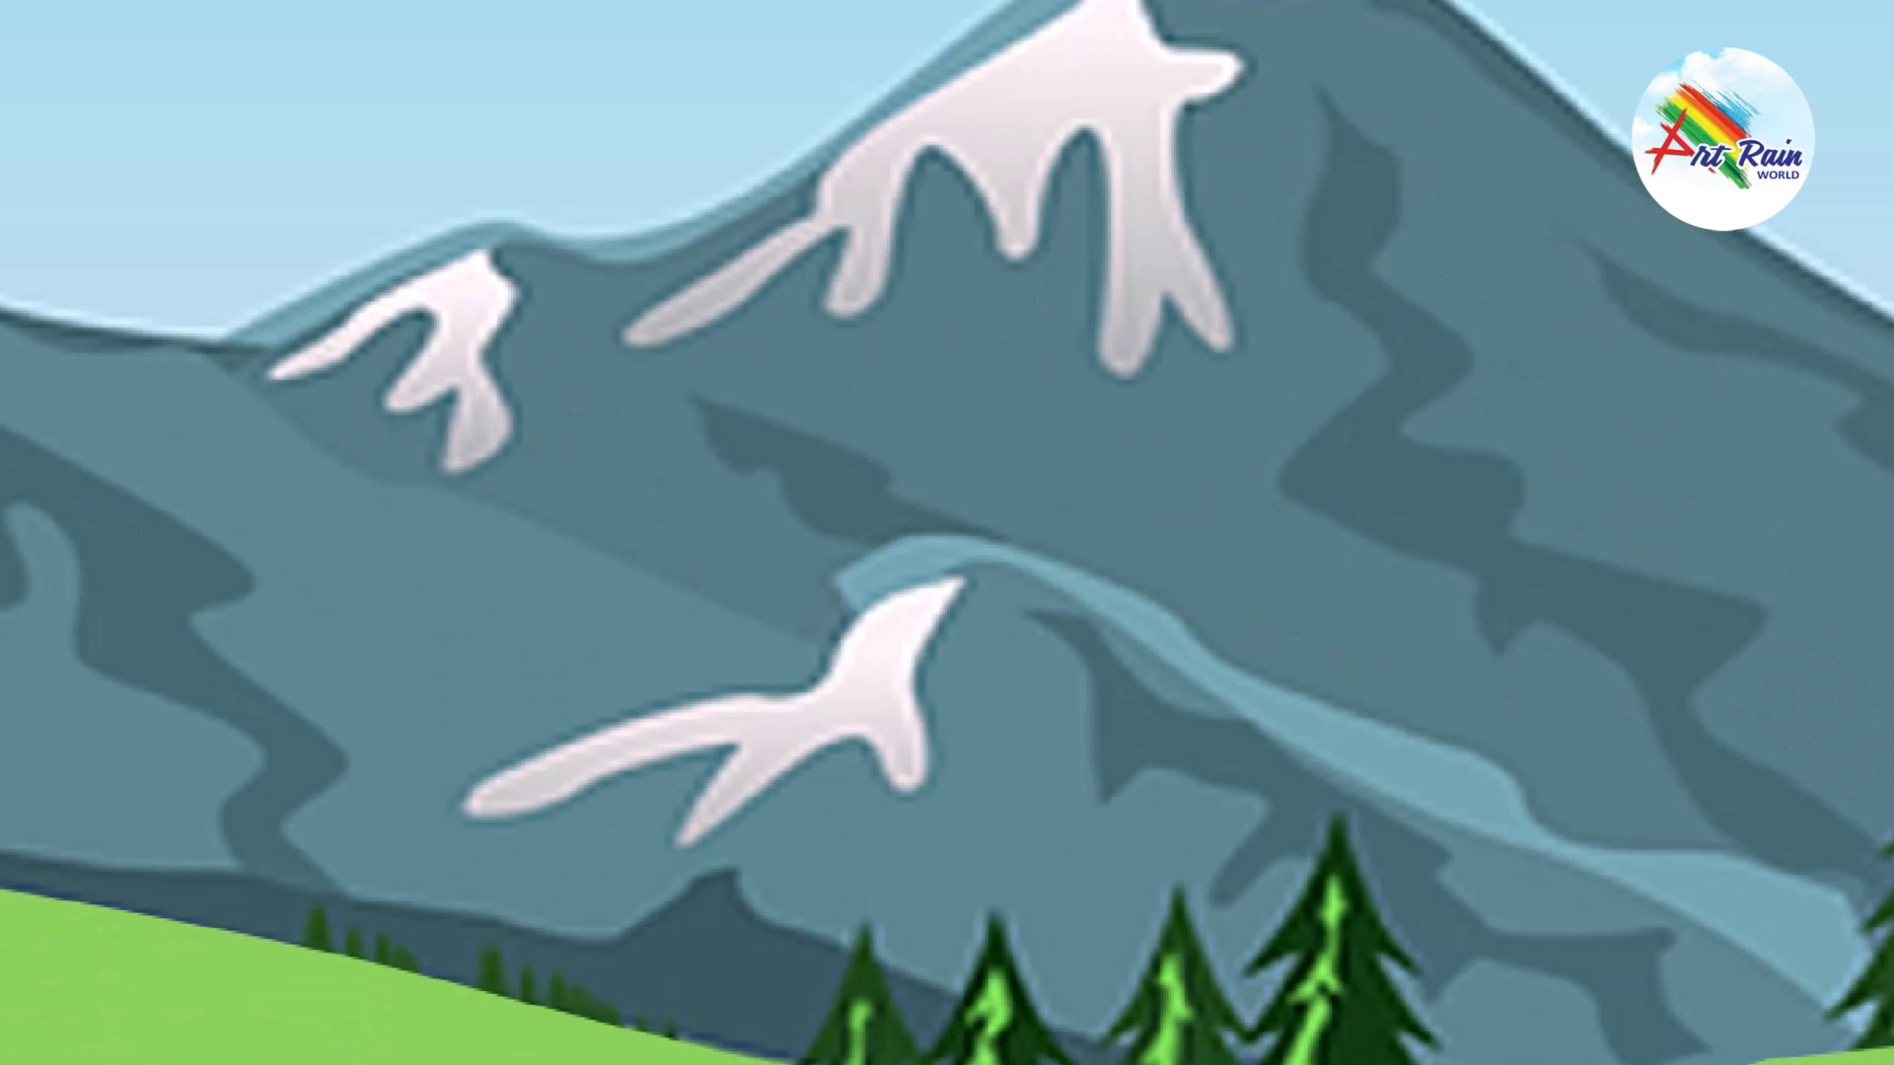
Step: Trace the blue stream's upper edge down the right mountain in curved anchors
click(860, 601)
click(891, 602)
drag(1005, 563, 1038, 579)
drag(1133, 622, 1165, 657)
drag(1325, 767, 1399, 807)
drag(1603, 868, 1707, 929)
Step: Wrap the path around the stream's lower end and trace back up its other edge
click(1851, 1004)
click(1861, 1043)
drag(1841, 880, 1808, 874)
drag(1666, 848, 1640, 848)
click(1586, 840)
click(1522, 807)
drag(1484, 755, 1415, 735)
drag(1203, 648, 1143, 594)
Step: Finish the stream outline at its top, load it as a selection, then deselect
drag(920, 534, 867, 555)
click(827, 572)
key(Return)
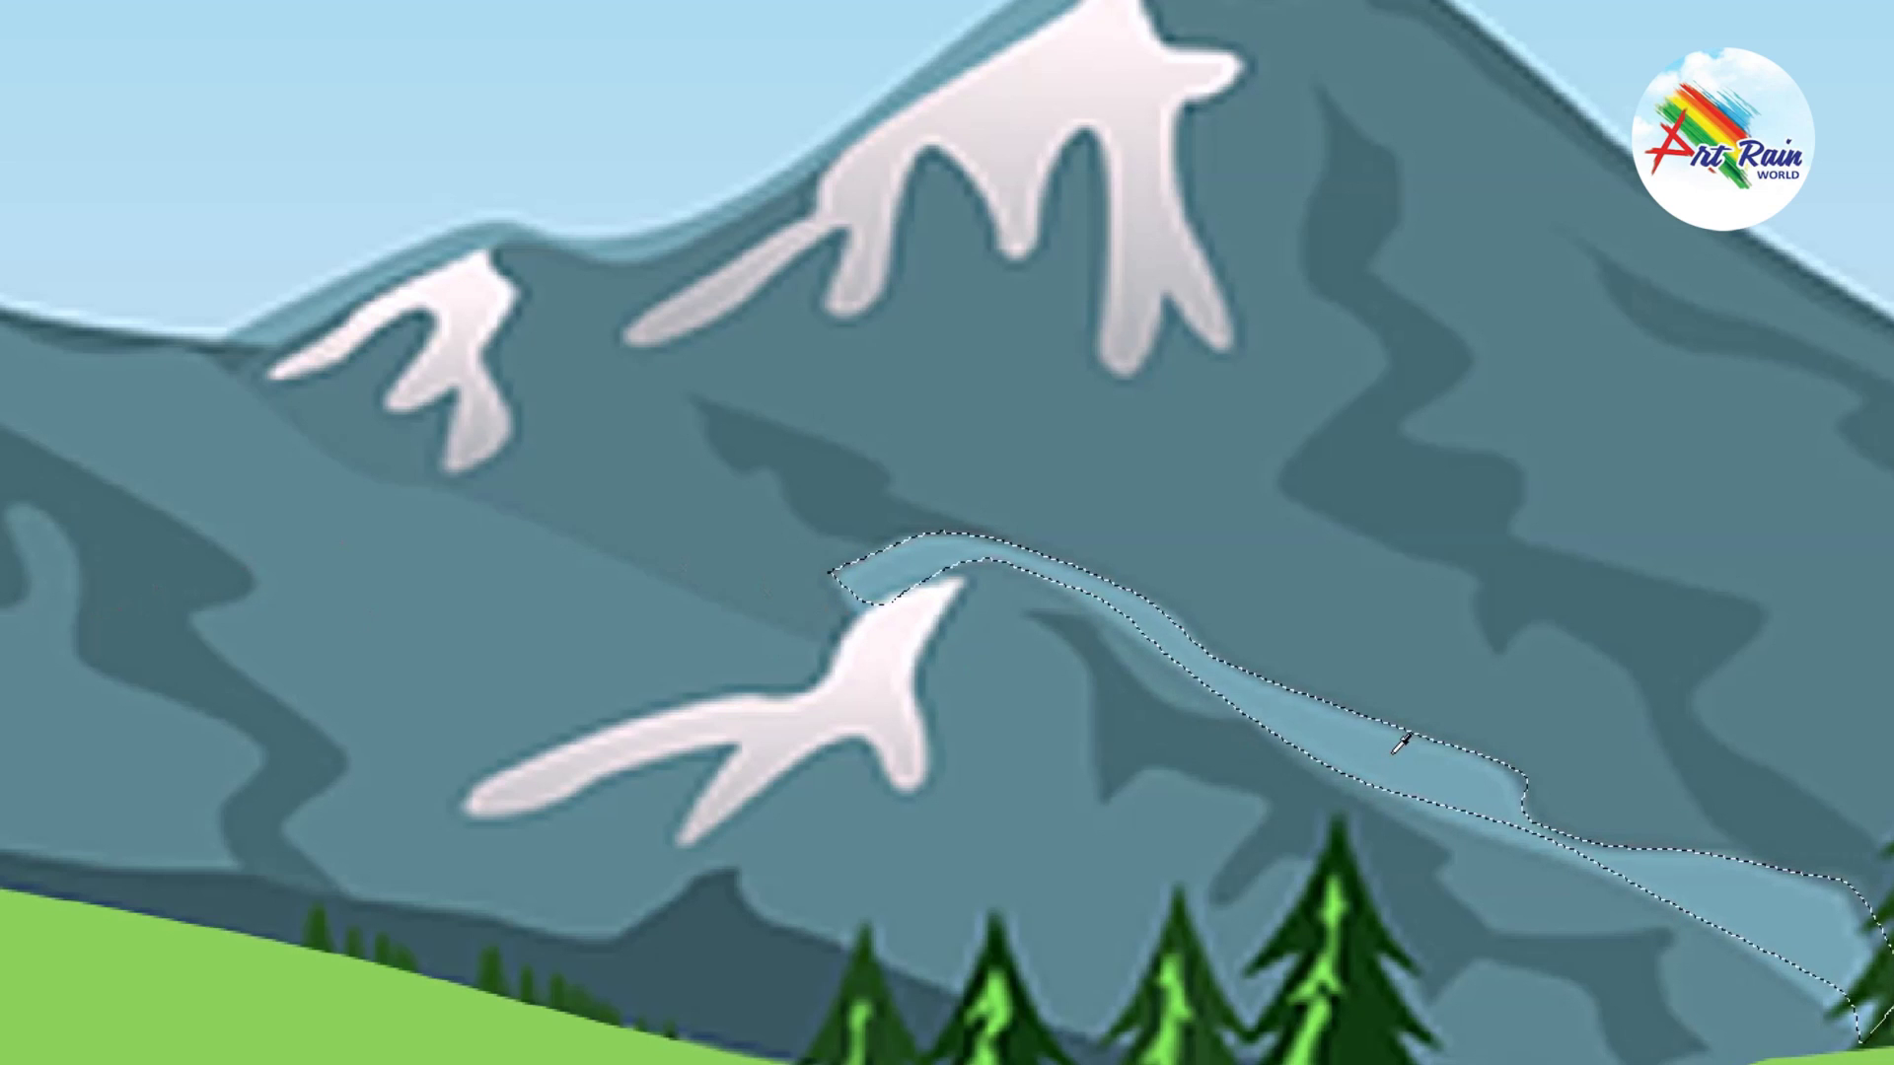
key(ctrl+d)
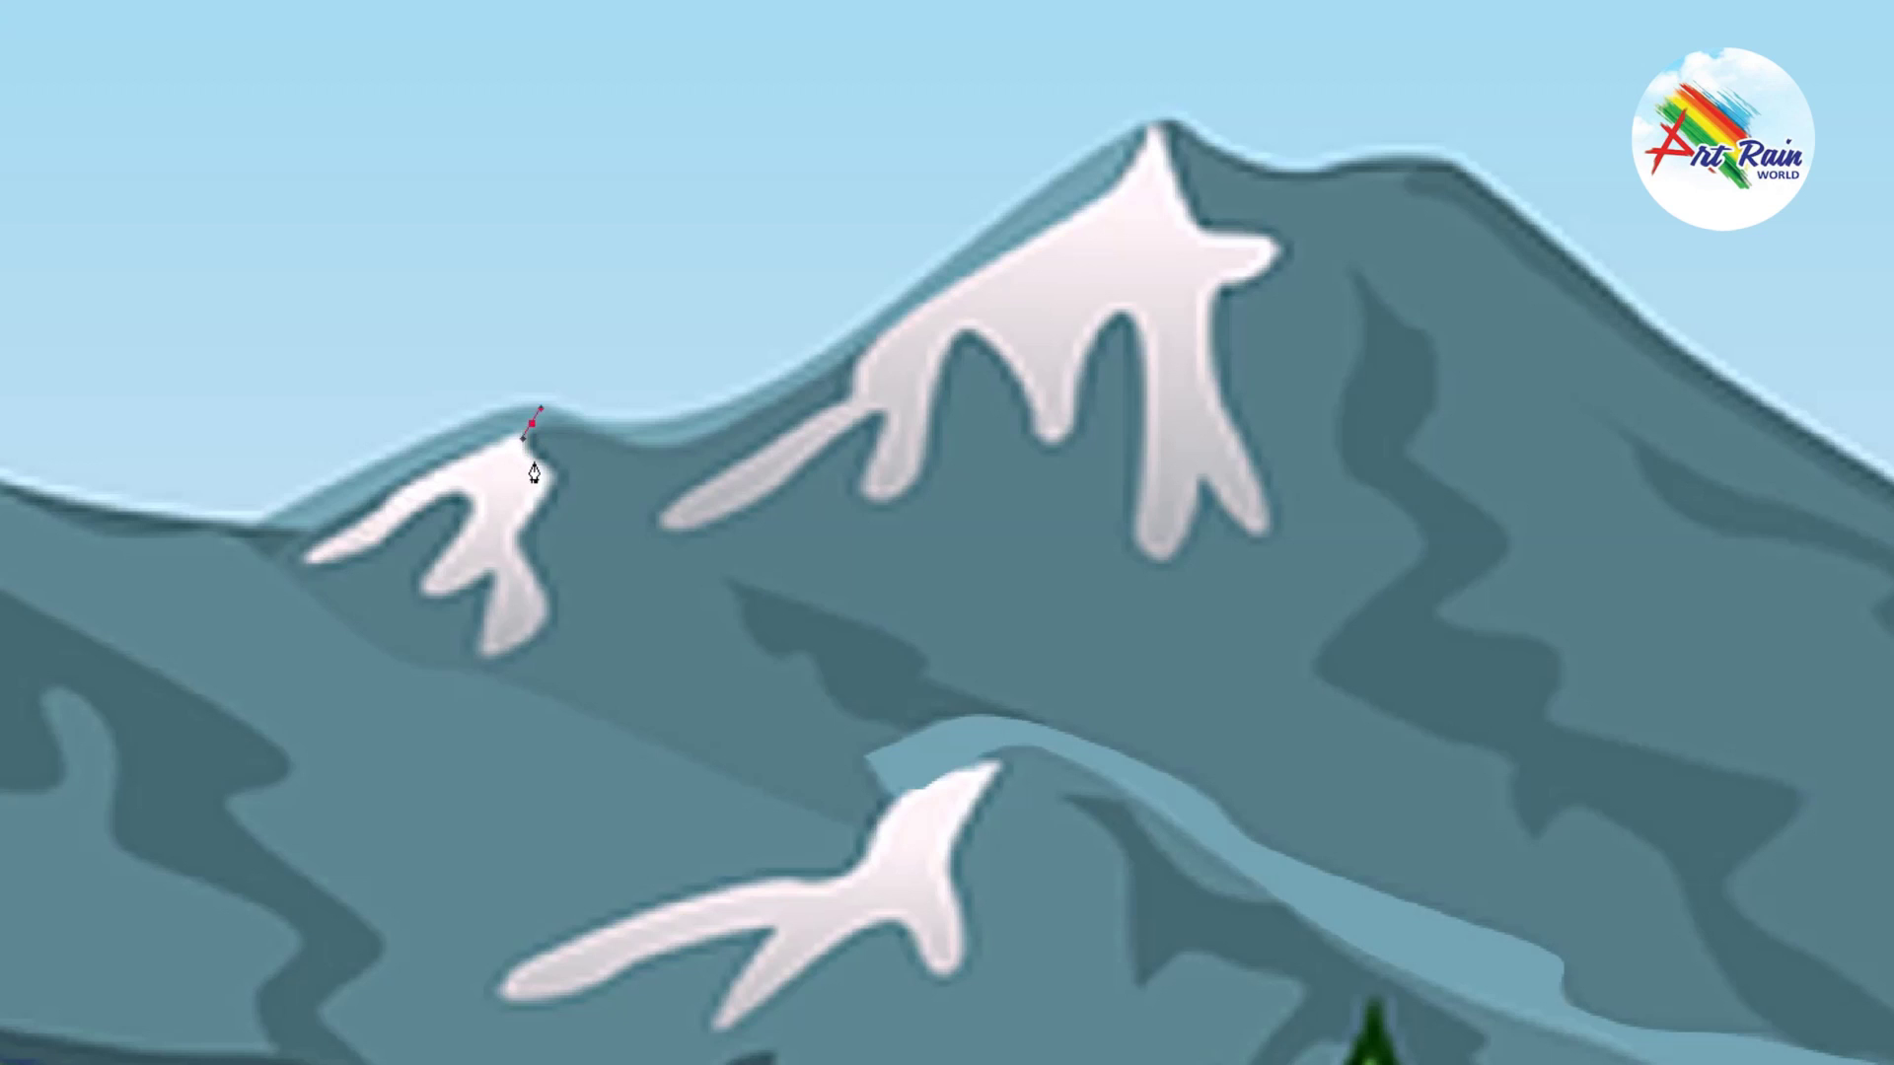
Step: Outline the small forked snow patch with the Pen tool and fill it solid white
drag(562, 491, 554, 508)
click(508, 654)
drag(467, 647, 486, 604)
click(491, 579)
click(434, 591)
click(426, 554)
drag(454, 491, 417, 493)
click(387, 535)
click(339, 560)
drag(301, 559, 467, 453)
click(531, 426)
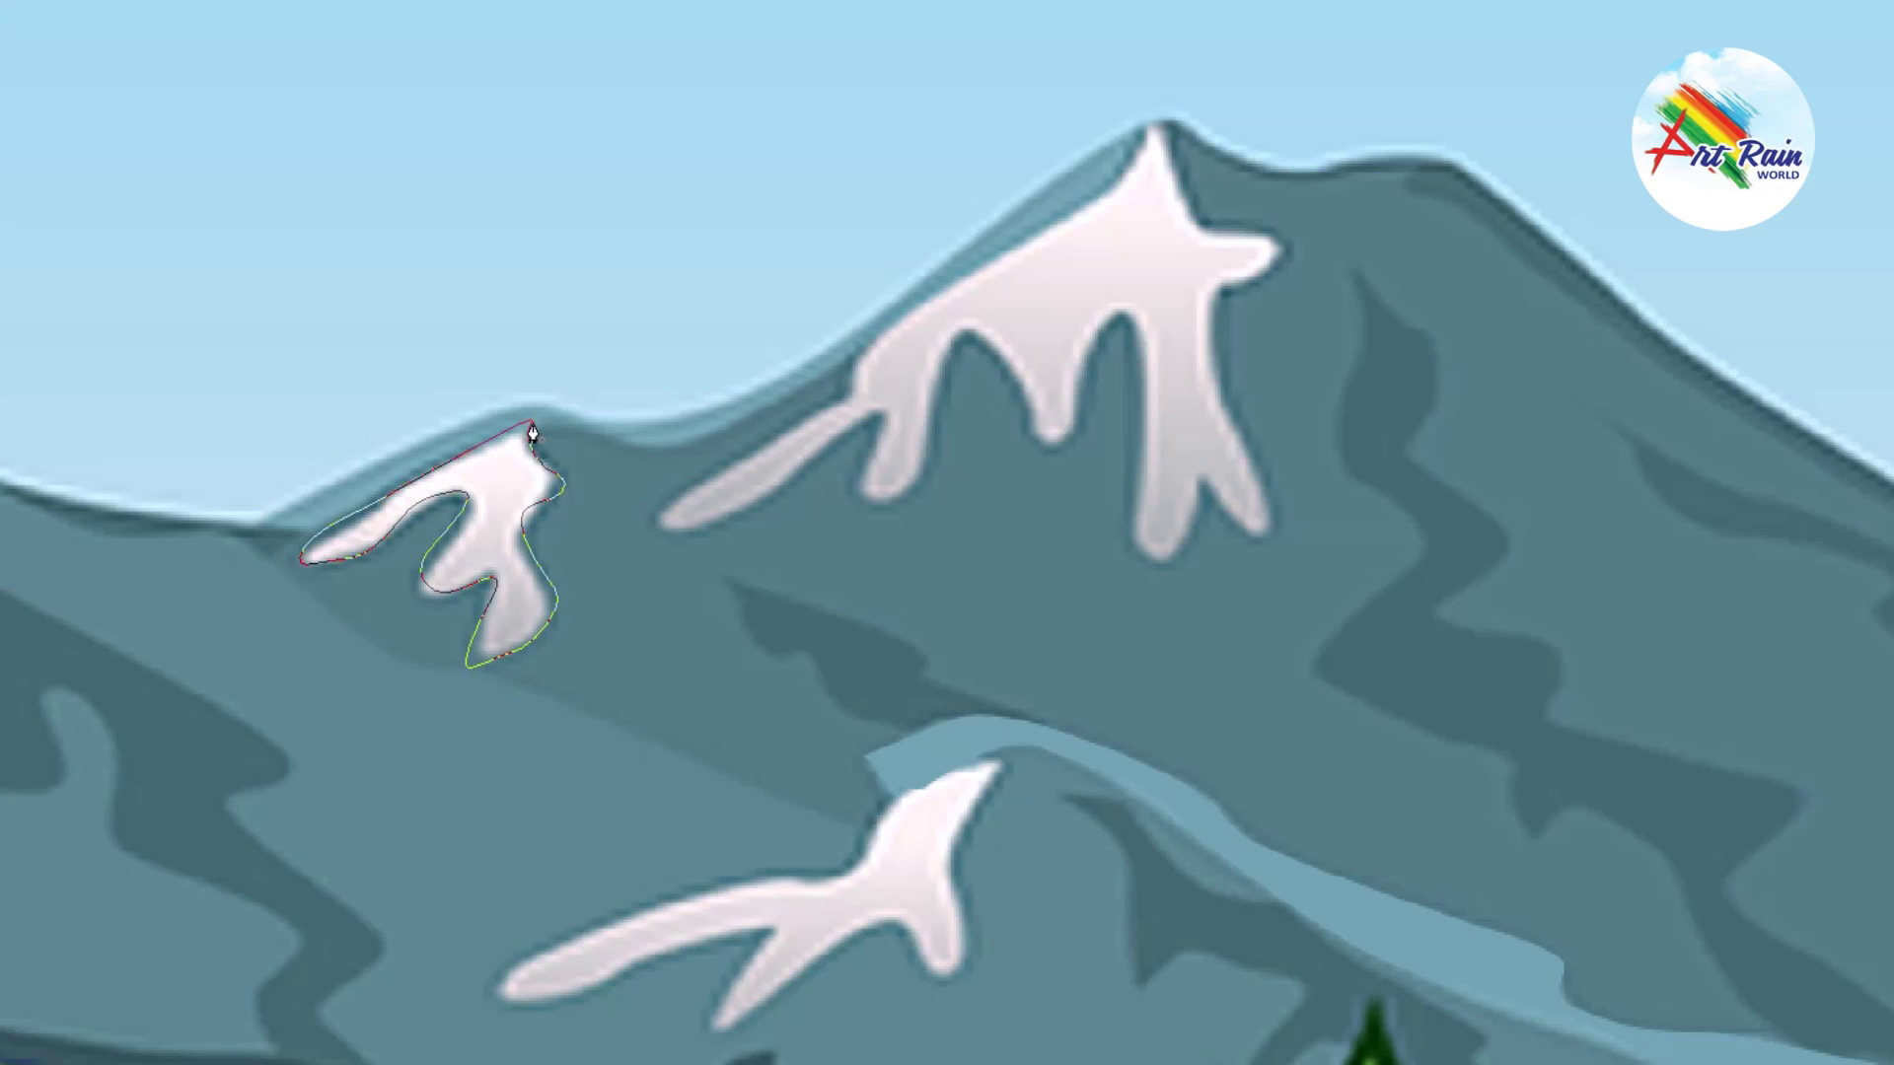
key(ctrl+Return)
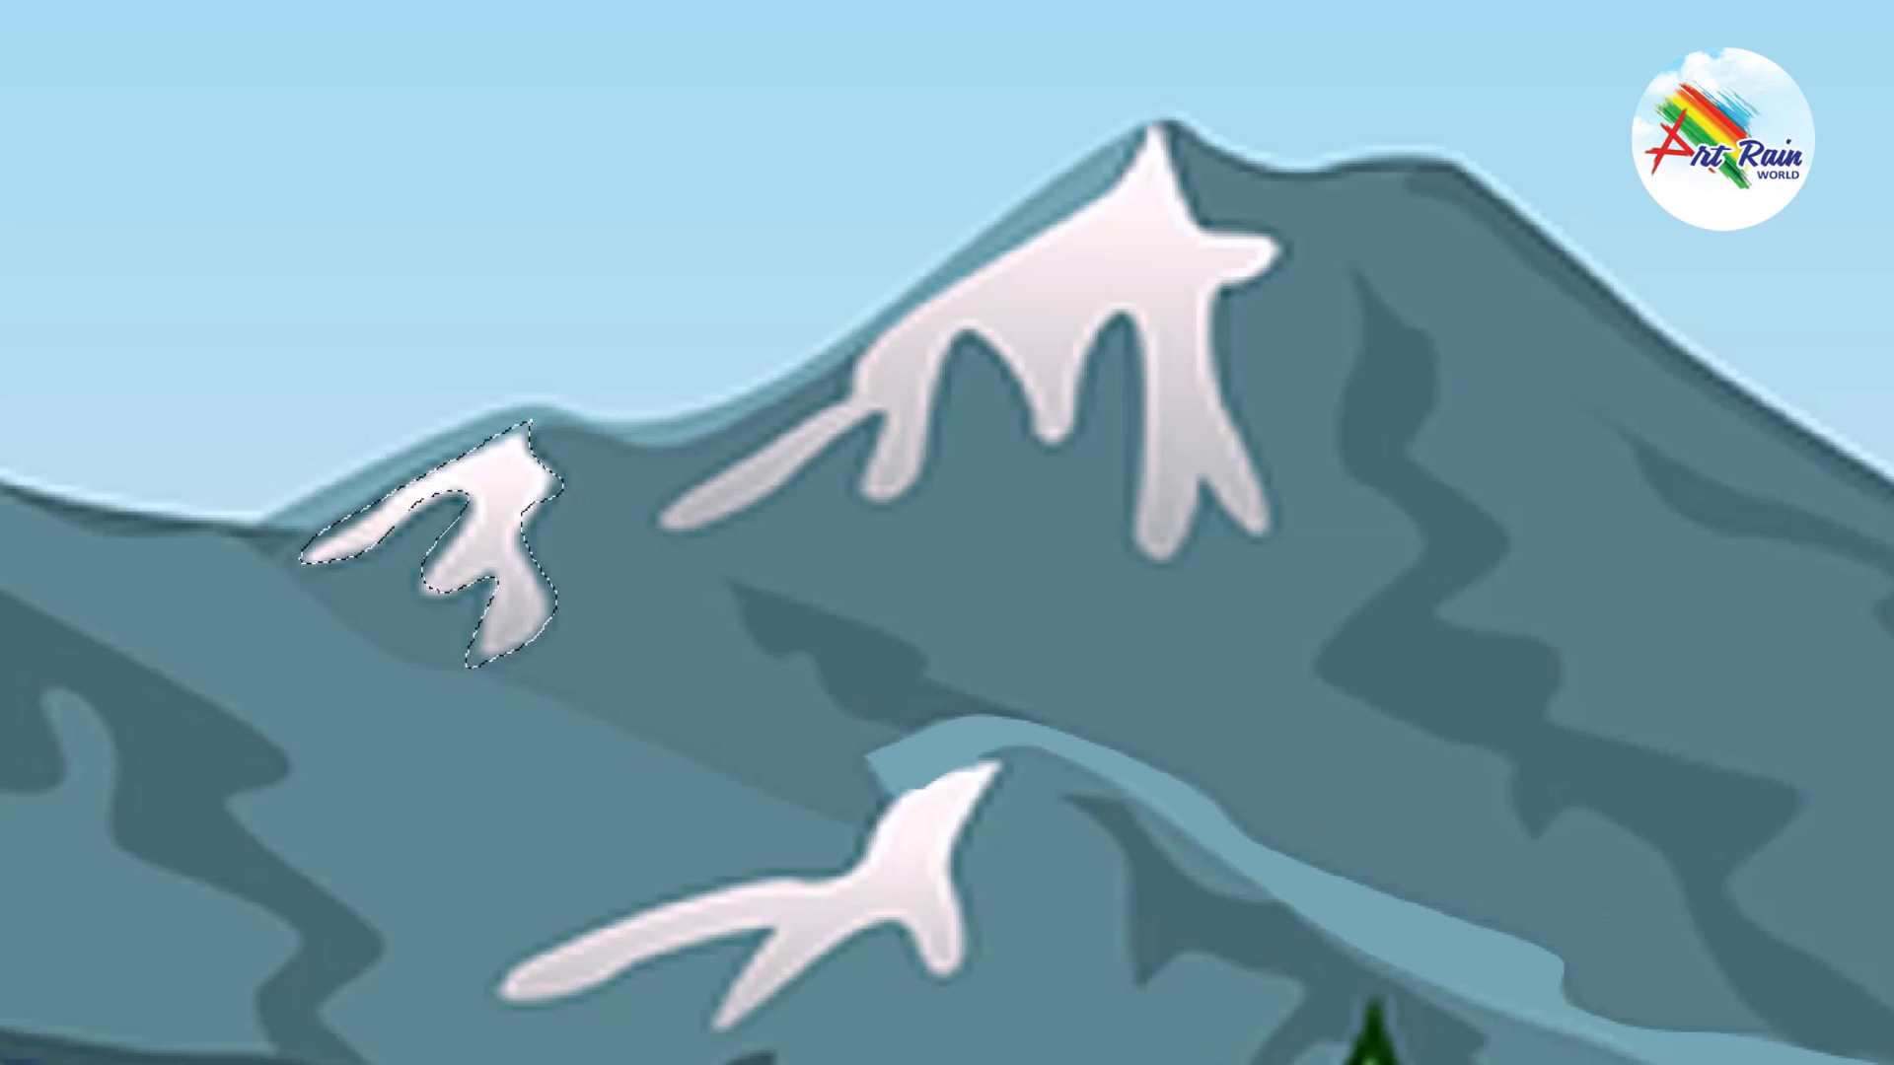
key(alt+BackSpace)
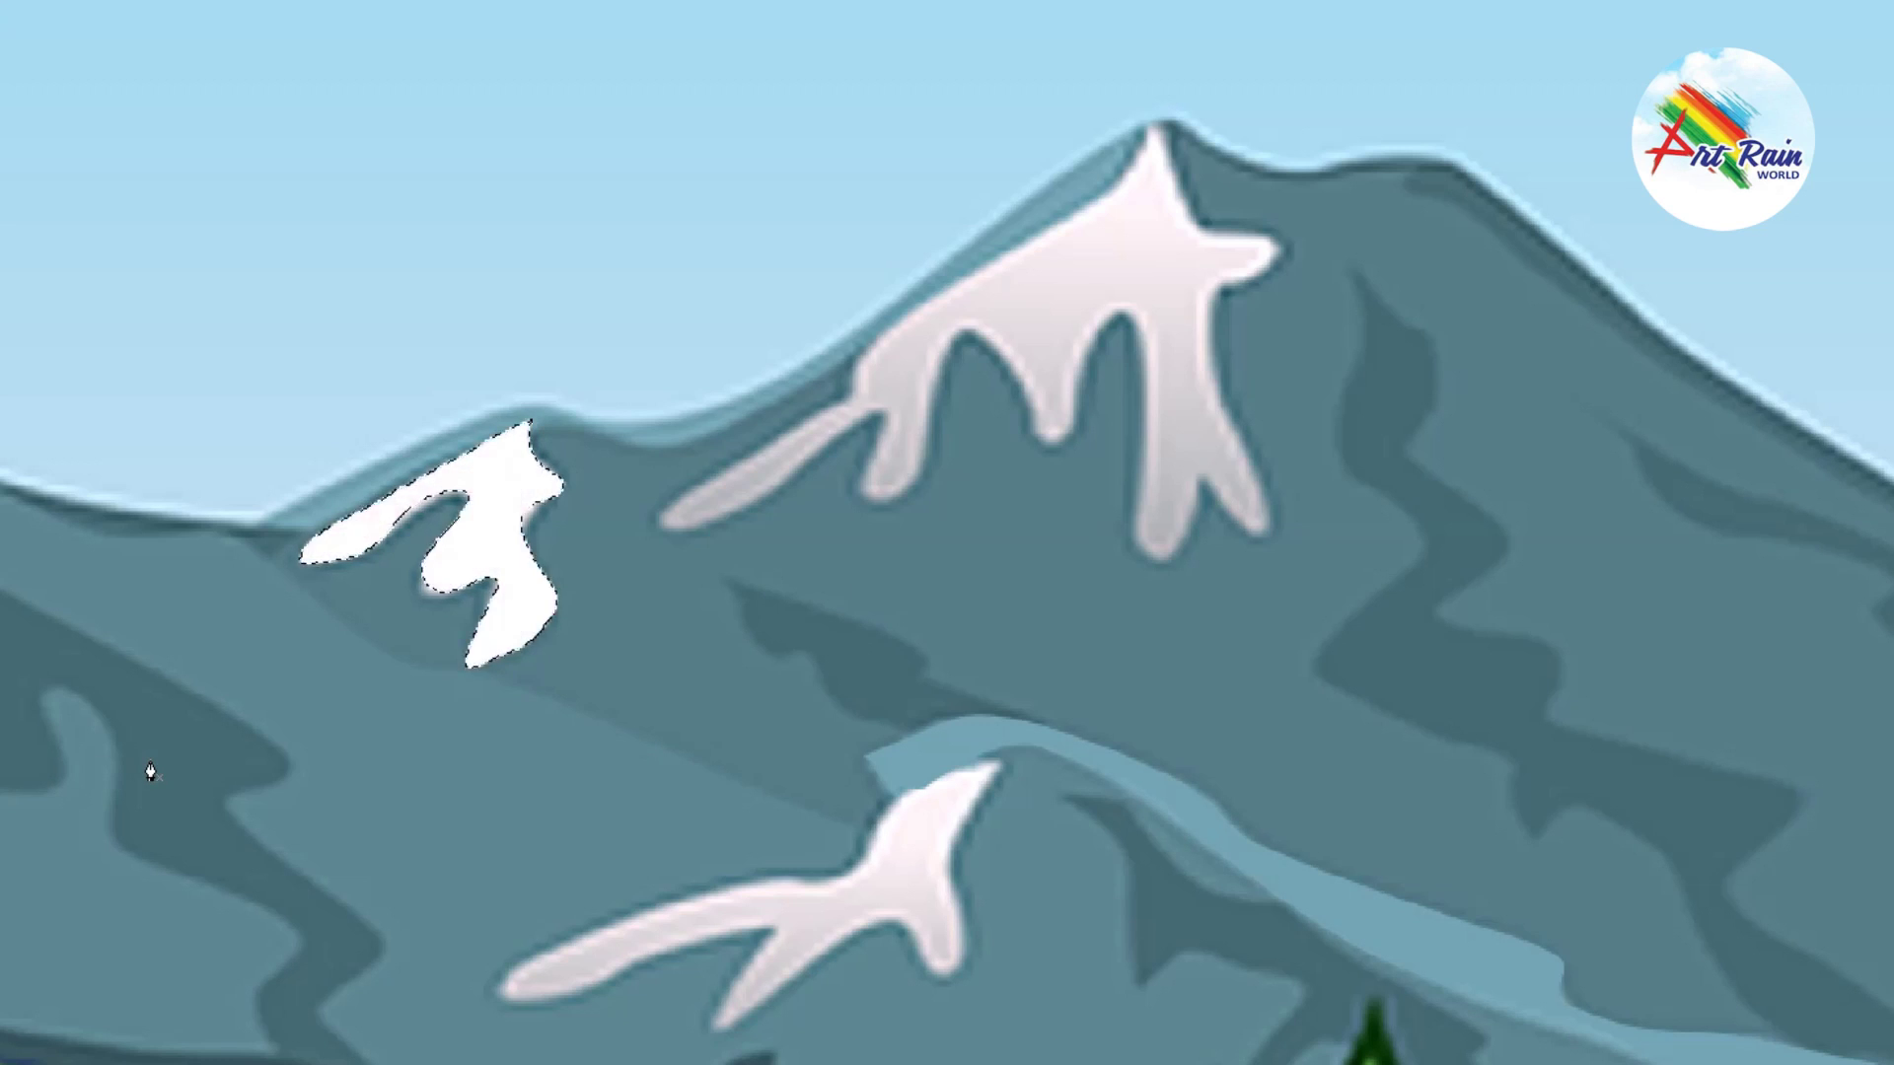
key(ctrl+d)
Step: Trace a Pen path around the peak's snow streak, following its right fork and lobes
click(661, 513)
click(801, 422)
click(849, 399)
drag(948, 299, 1045, 258)
click(1104, 190)
click(1139, 158)
click(1156, 129)
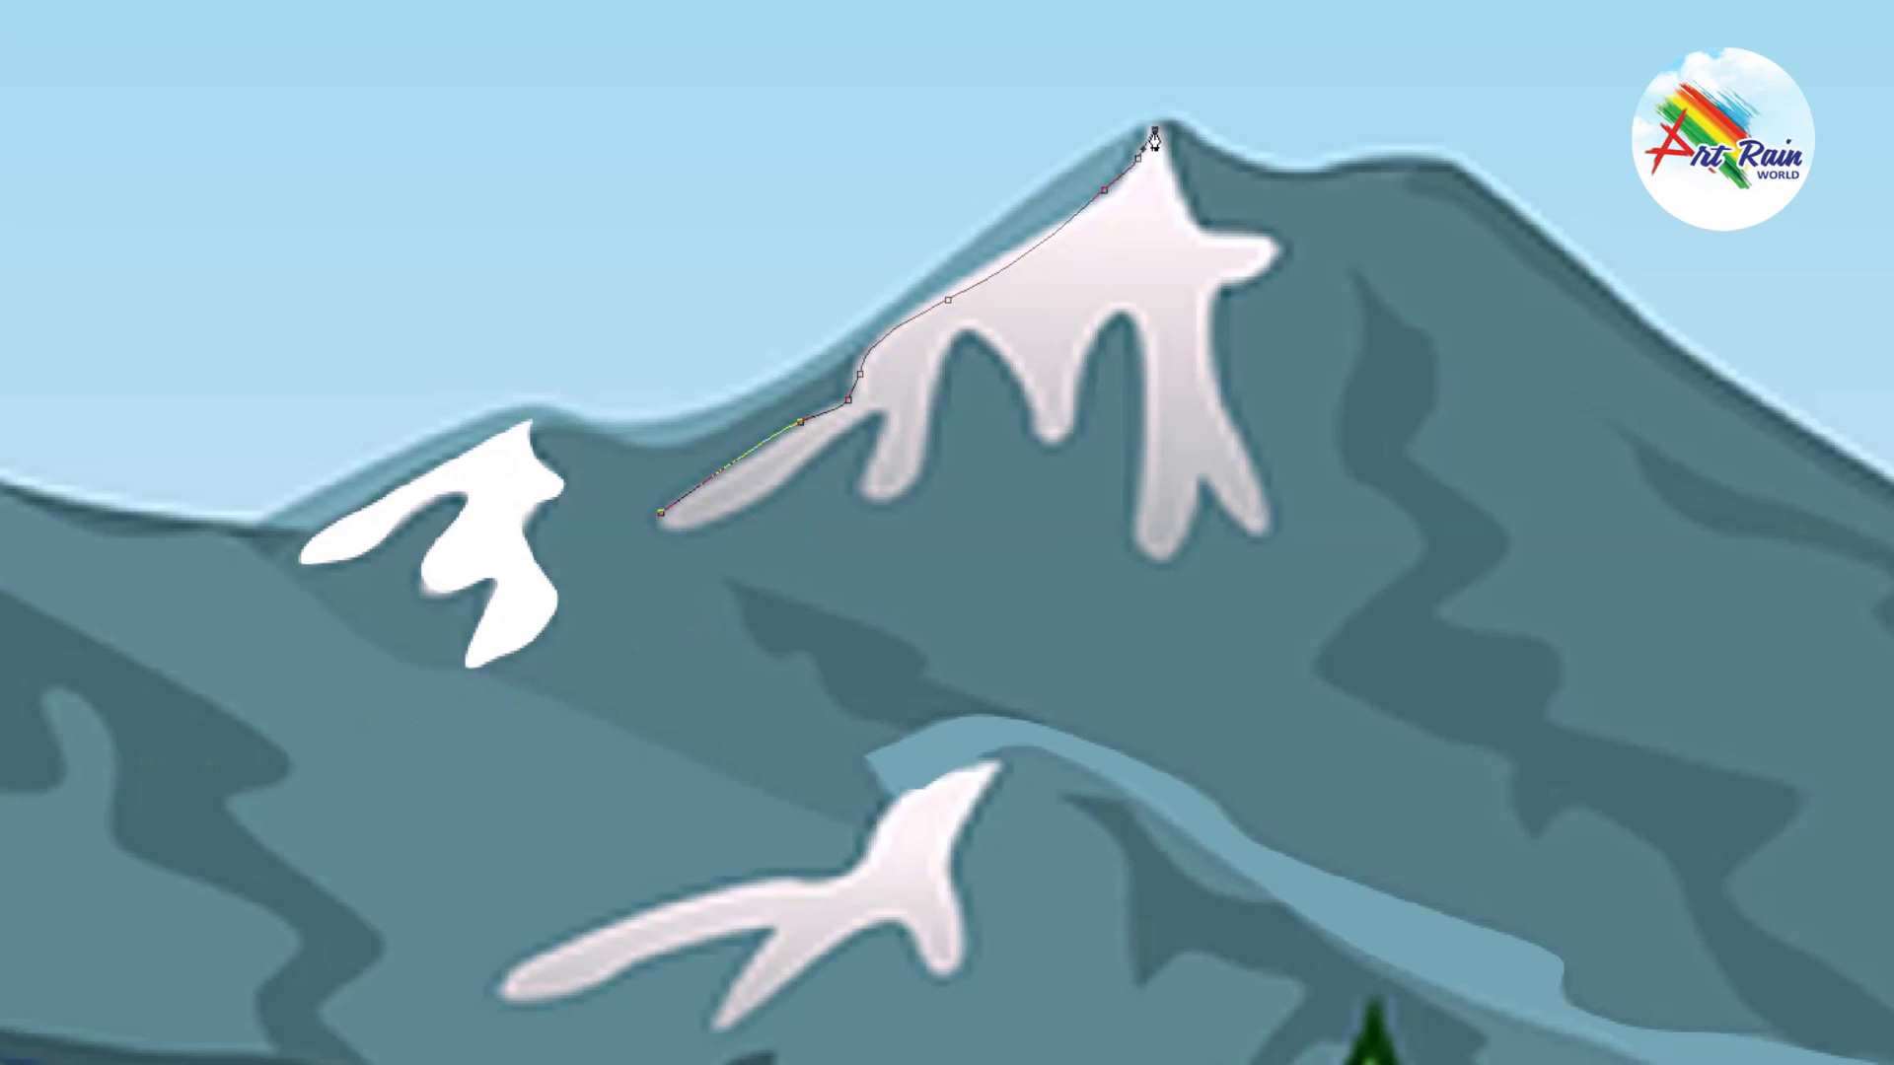
mouse_move(1193, 217)
mouse_down()
mouse_move(1283, 264)
mouse_move(1214, 357)
mouse_up()
click(1232, 241)
click(1238, 287)
click(1241, 440)
click(1273, 518)
click(1255, 535)
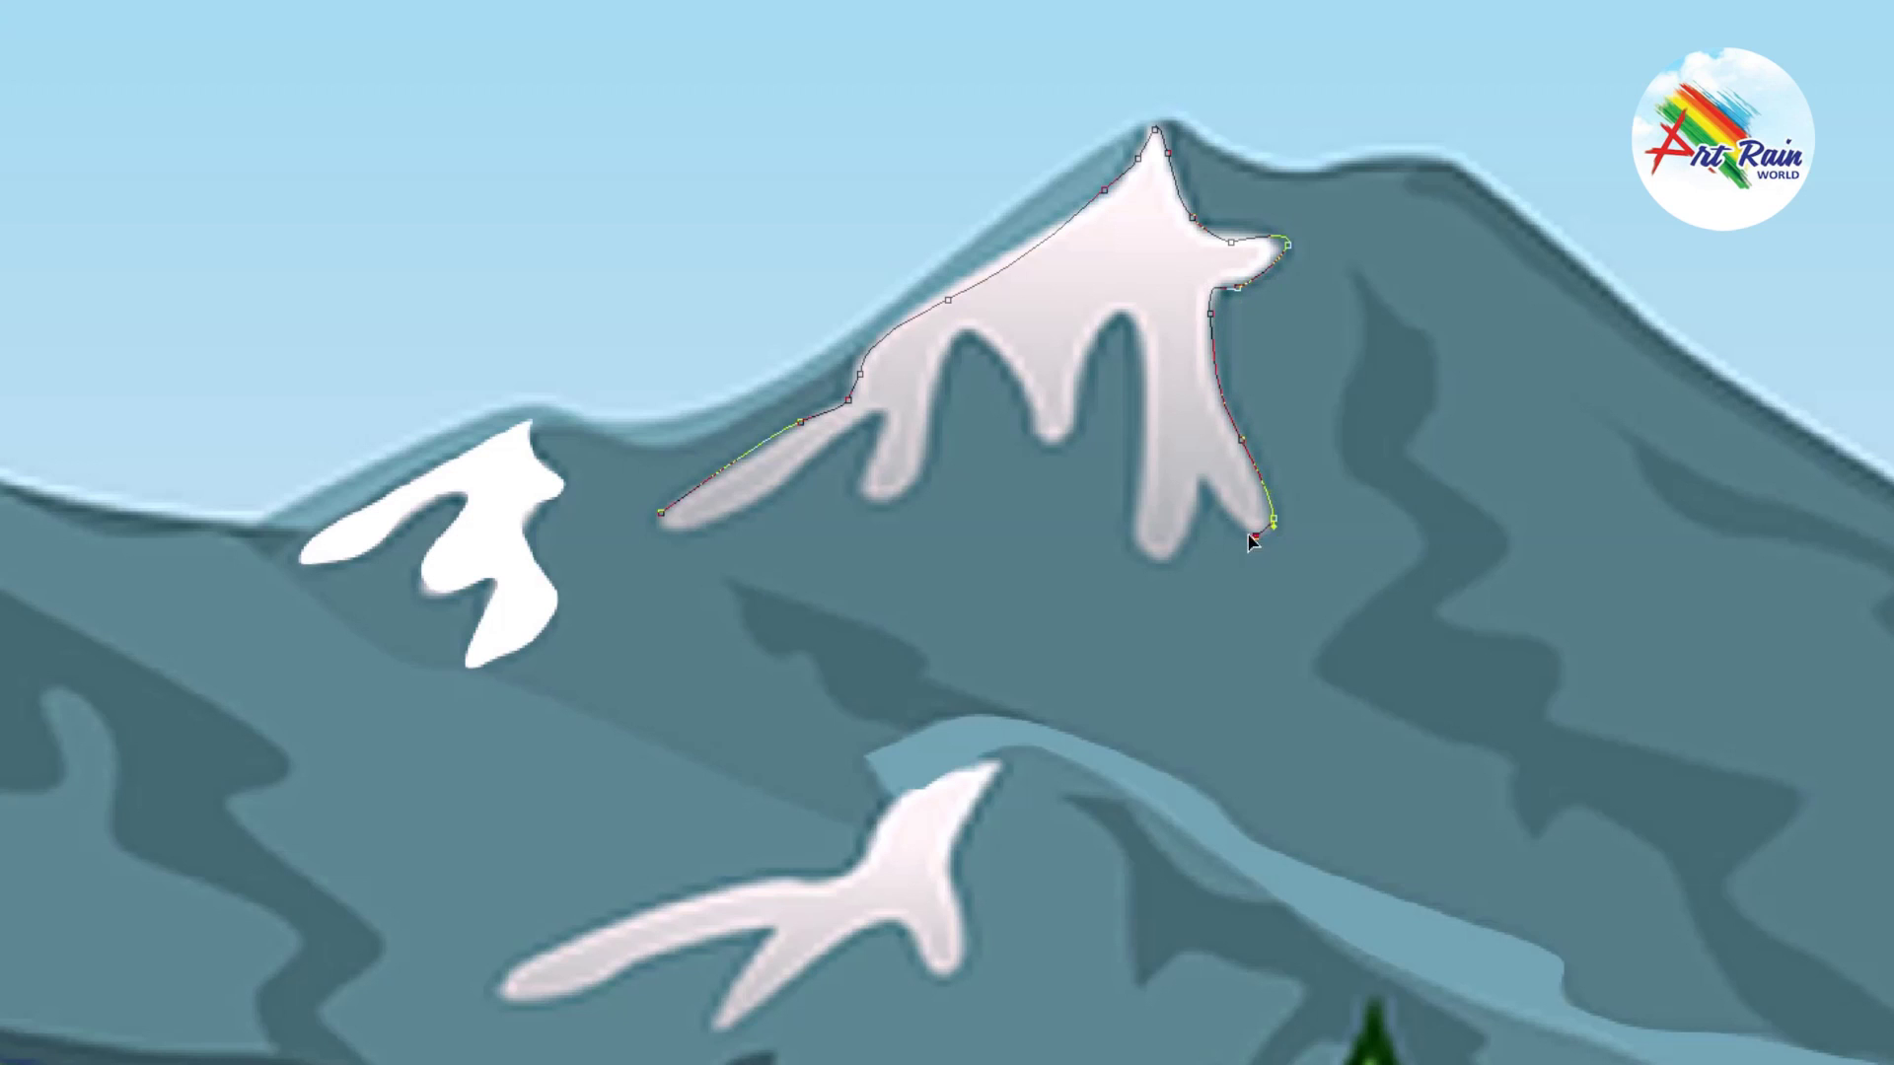
drag(1206, 482, 1171, 560)
click(1137, 548)
click(1140, 434)
drag(1115, 314, 1093, 348)
click(1081, 393)
click(1058, 443)
click(1038, 426)
drag(981, 335, 955, 337)
click(943, 382)
click(929, 474)
click(878, 504)
click(876, 415)
click(823, 449)
click(755, 507)
mouse_move(686, 538)
mouse_down()
mouse_move(661, 546)
mouse_move(673, 489)
mouse_up()
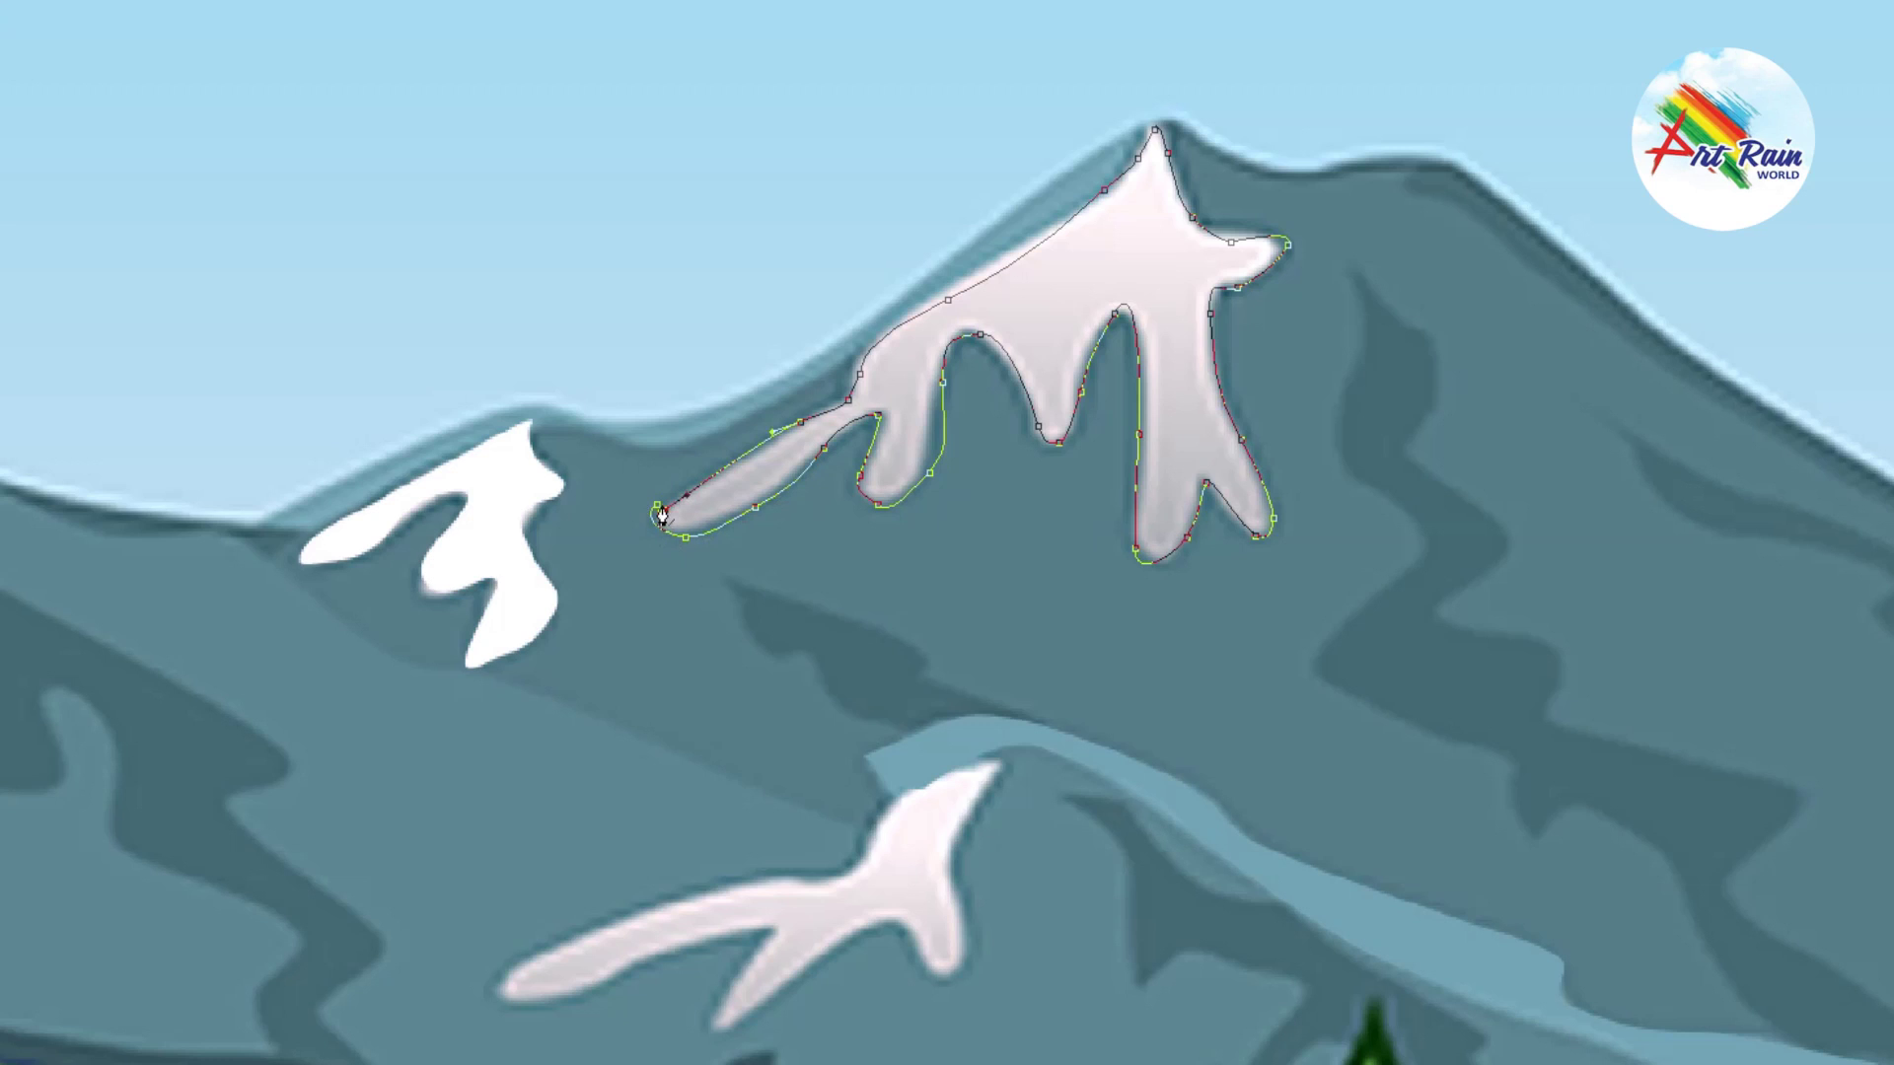
Step: Adjust the closing curve, then fill the peak snow streak white and deselect
drag(659, 512, 661, 521)
key(ctrl+Return)
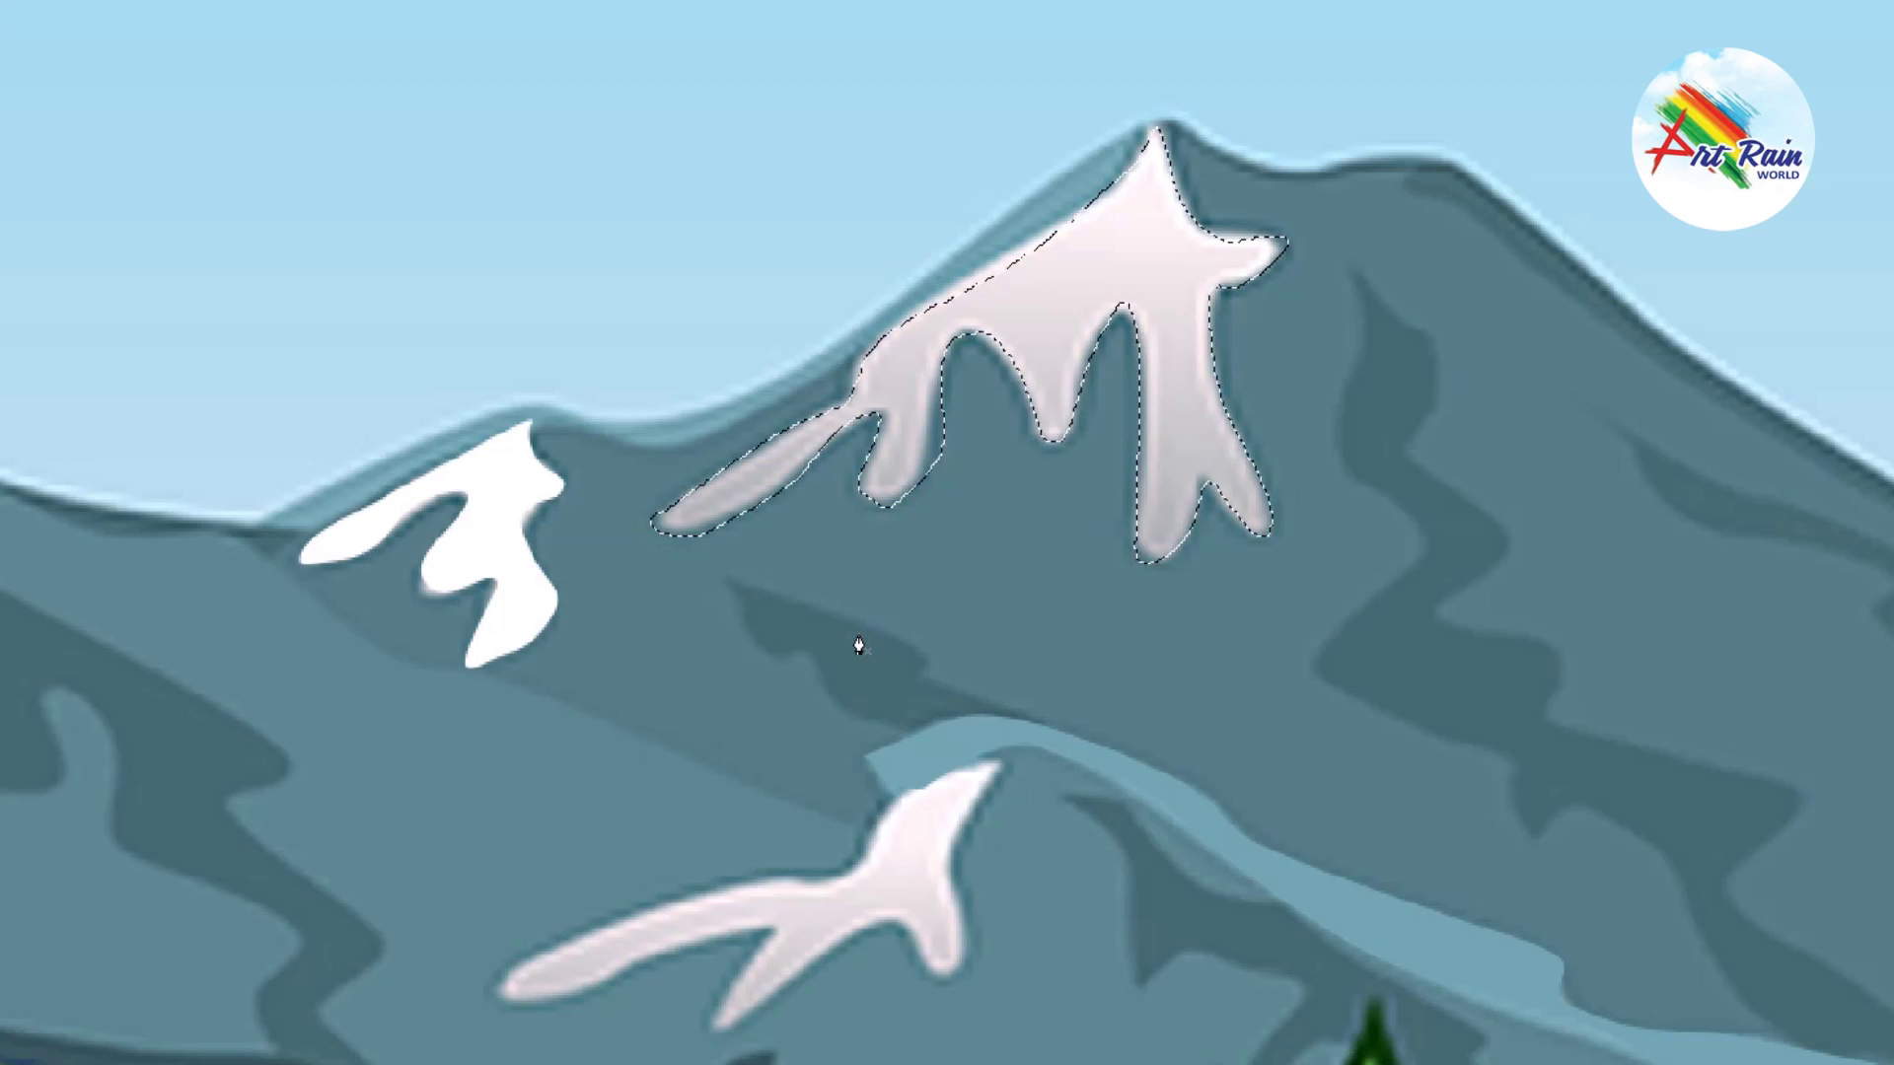
key(alt+BackSpace)
key(ctrl+d)
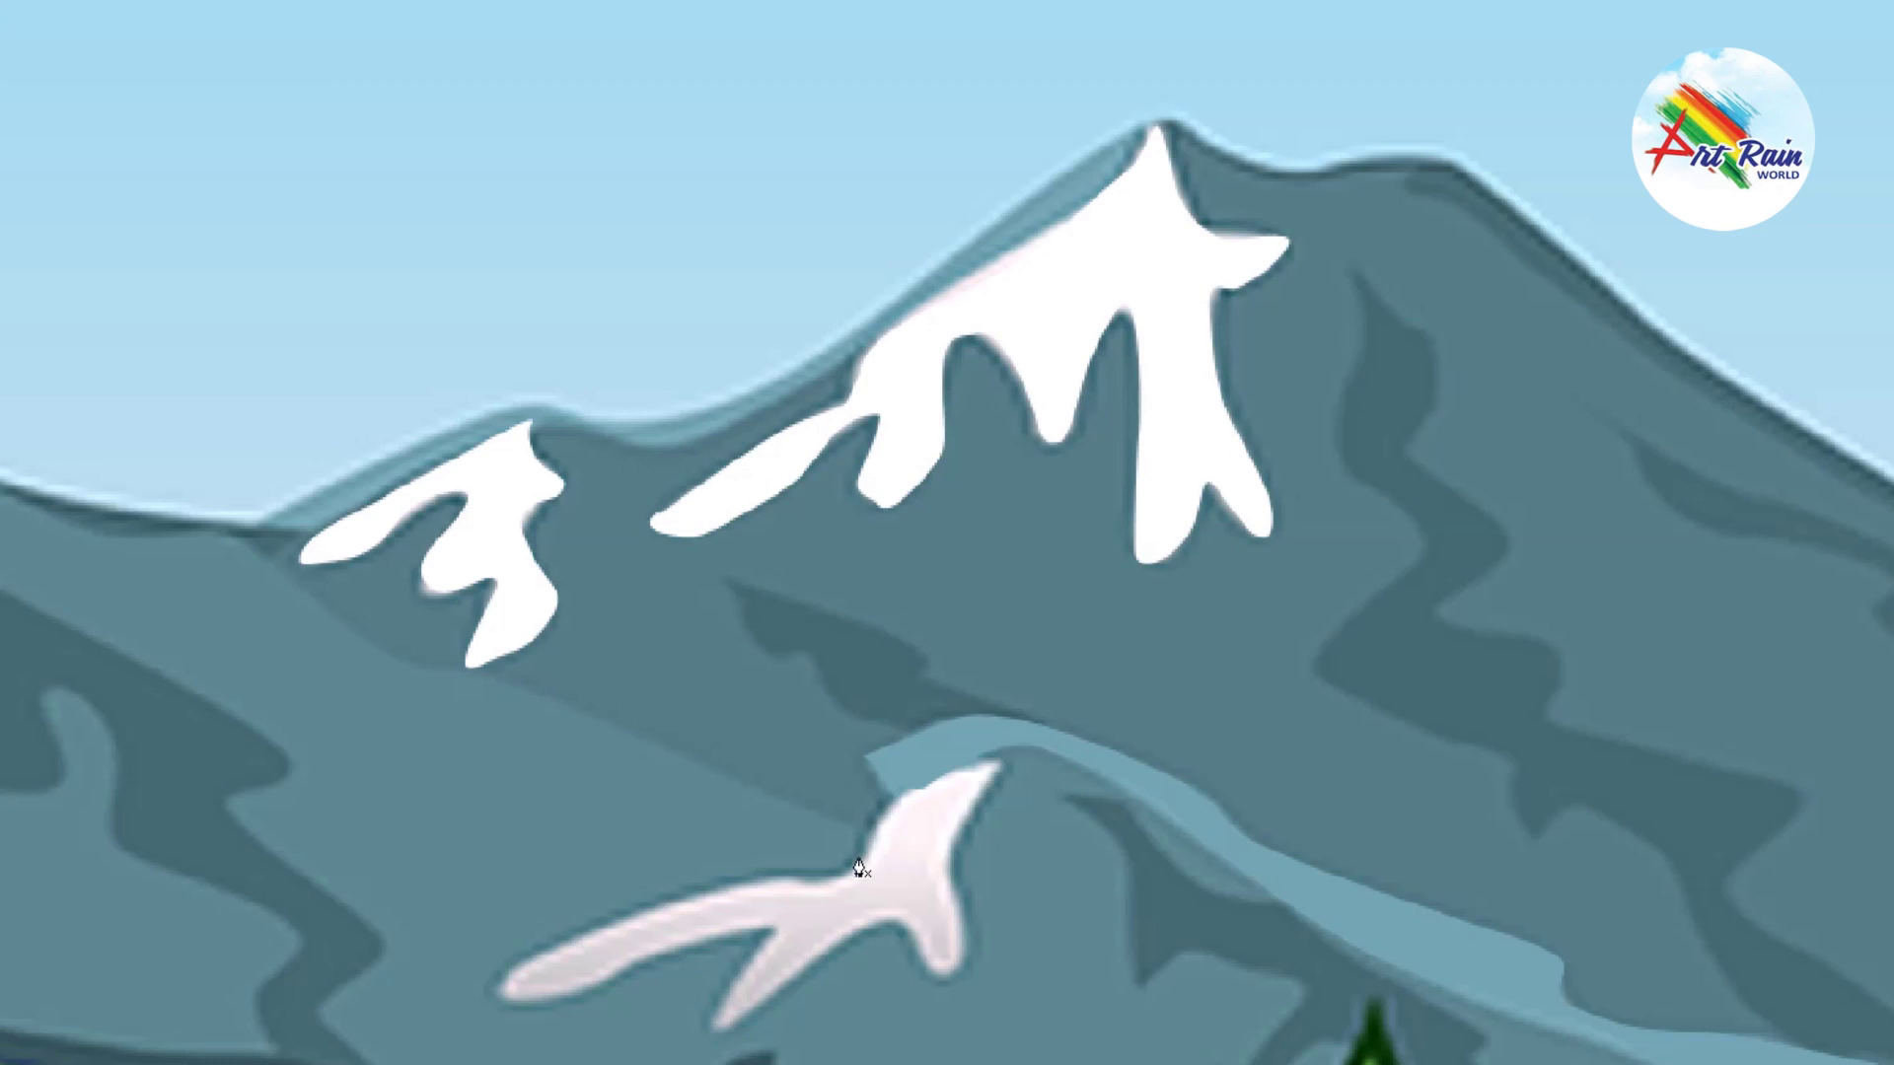
Step: Trace a closed Pen outline around the right mountain's lower snow patch and its drip
click(790, 878)
drag(499, 972, 453, 1010)
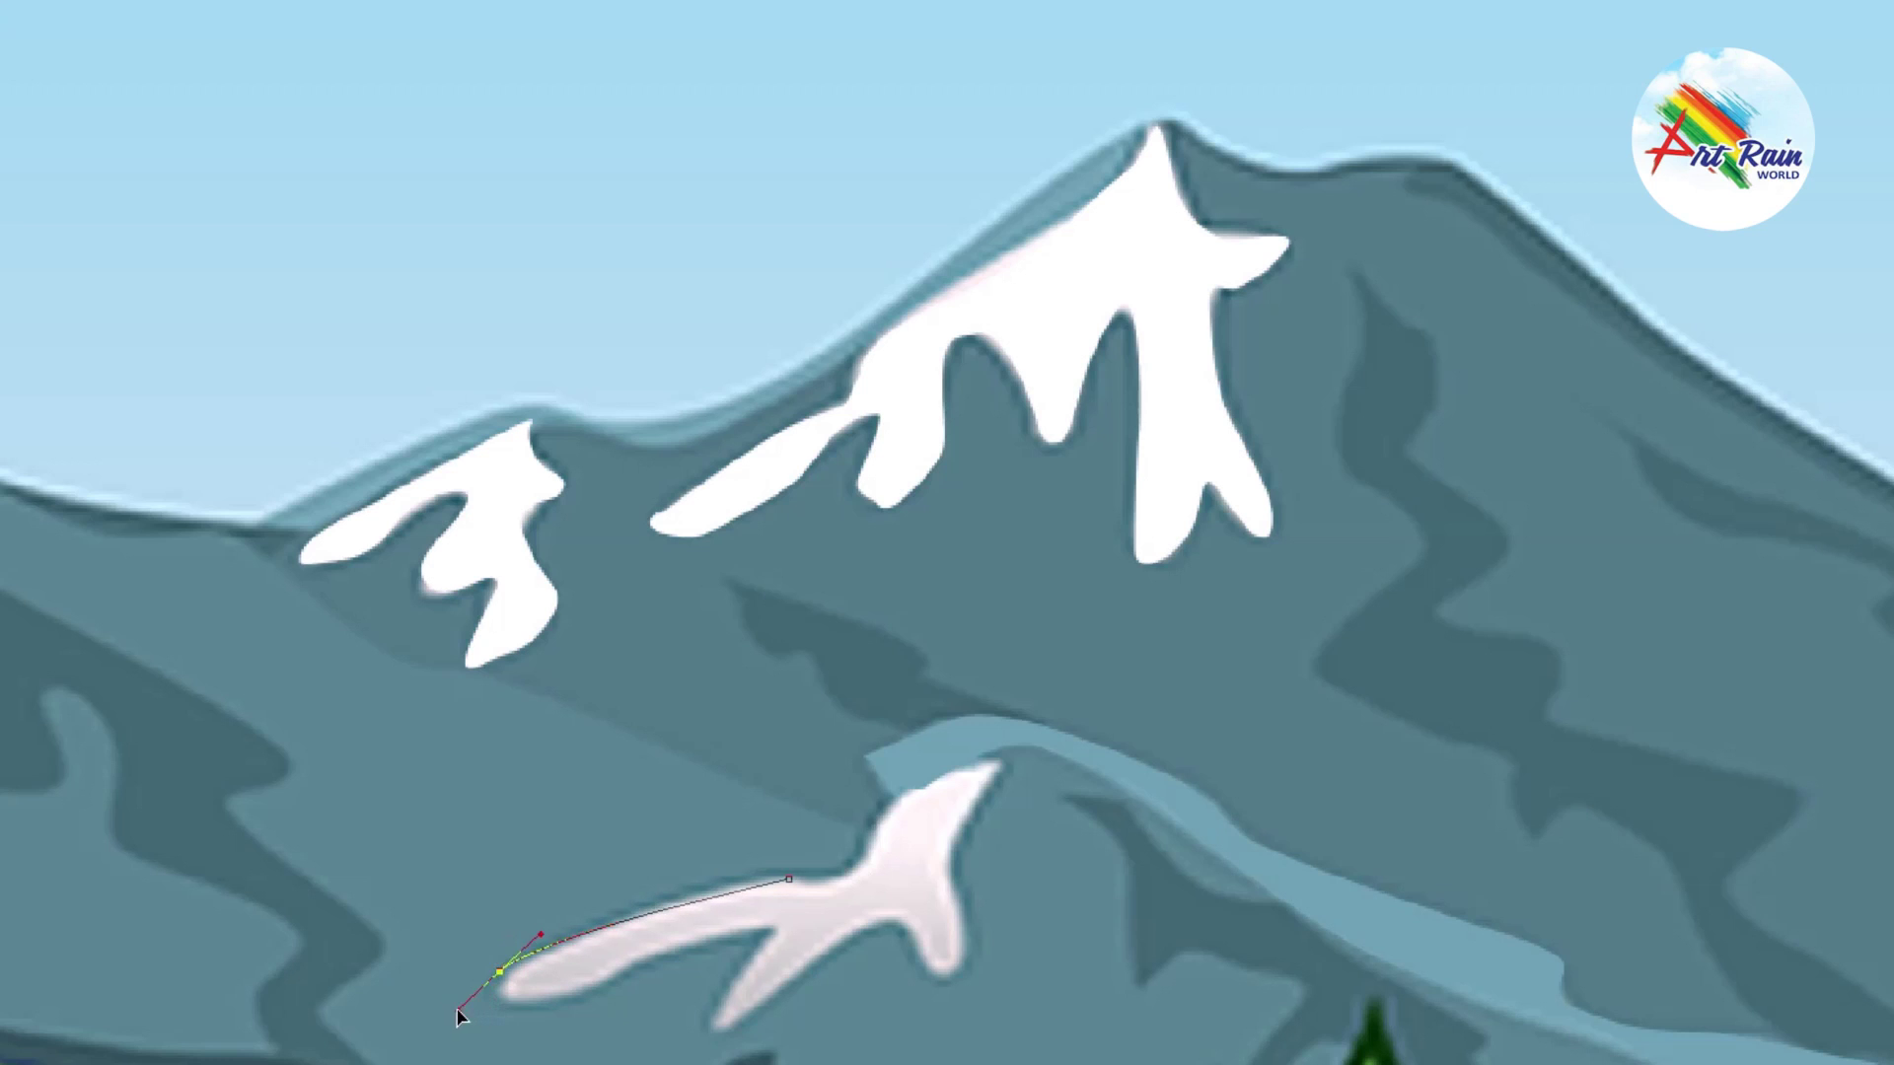
click(548, 1005)
drag(639, 960, 661, 952)
drag(771, 922, 772, 933)
drag(709, 1020, 711, 1034)
click(728, 1029)
mouse_move(812, 963)
mouse_down()
mouse_move(910, 945)
mouse_move(965, 996)
mouse_up()
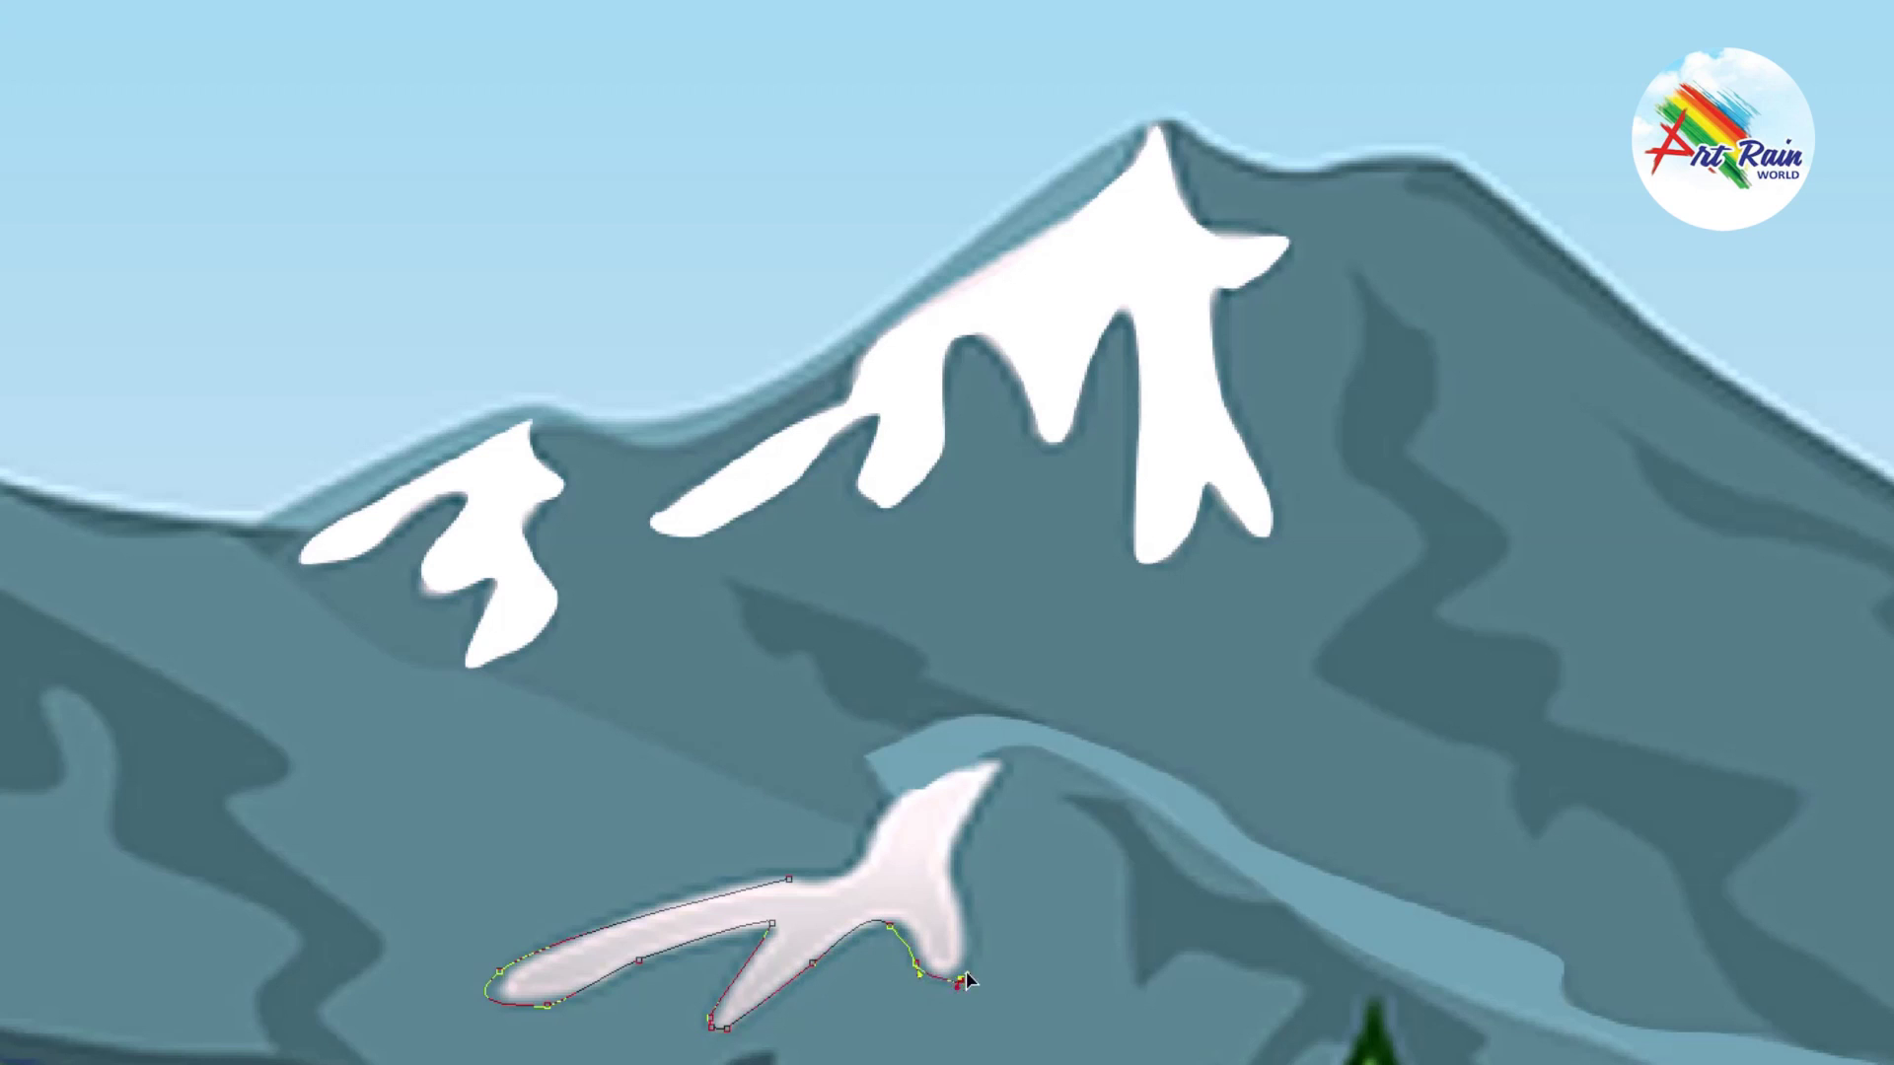
drag(959, 841, 968, 815)
click(1011, 764)
click(891, 798)
drag(854, 862, 827, 881)
click(789, 879)
click(786, 886)
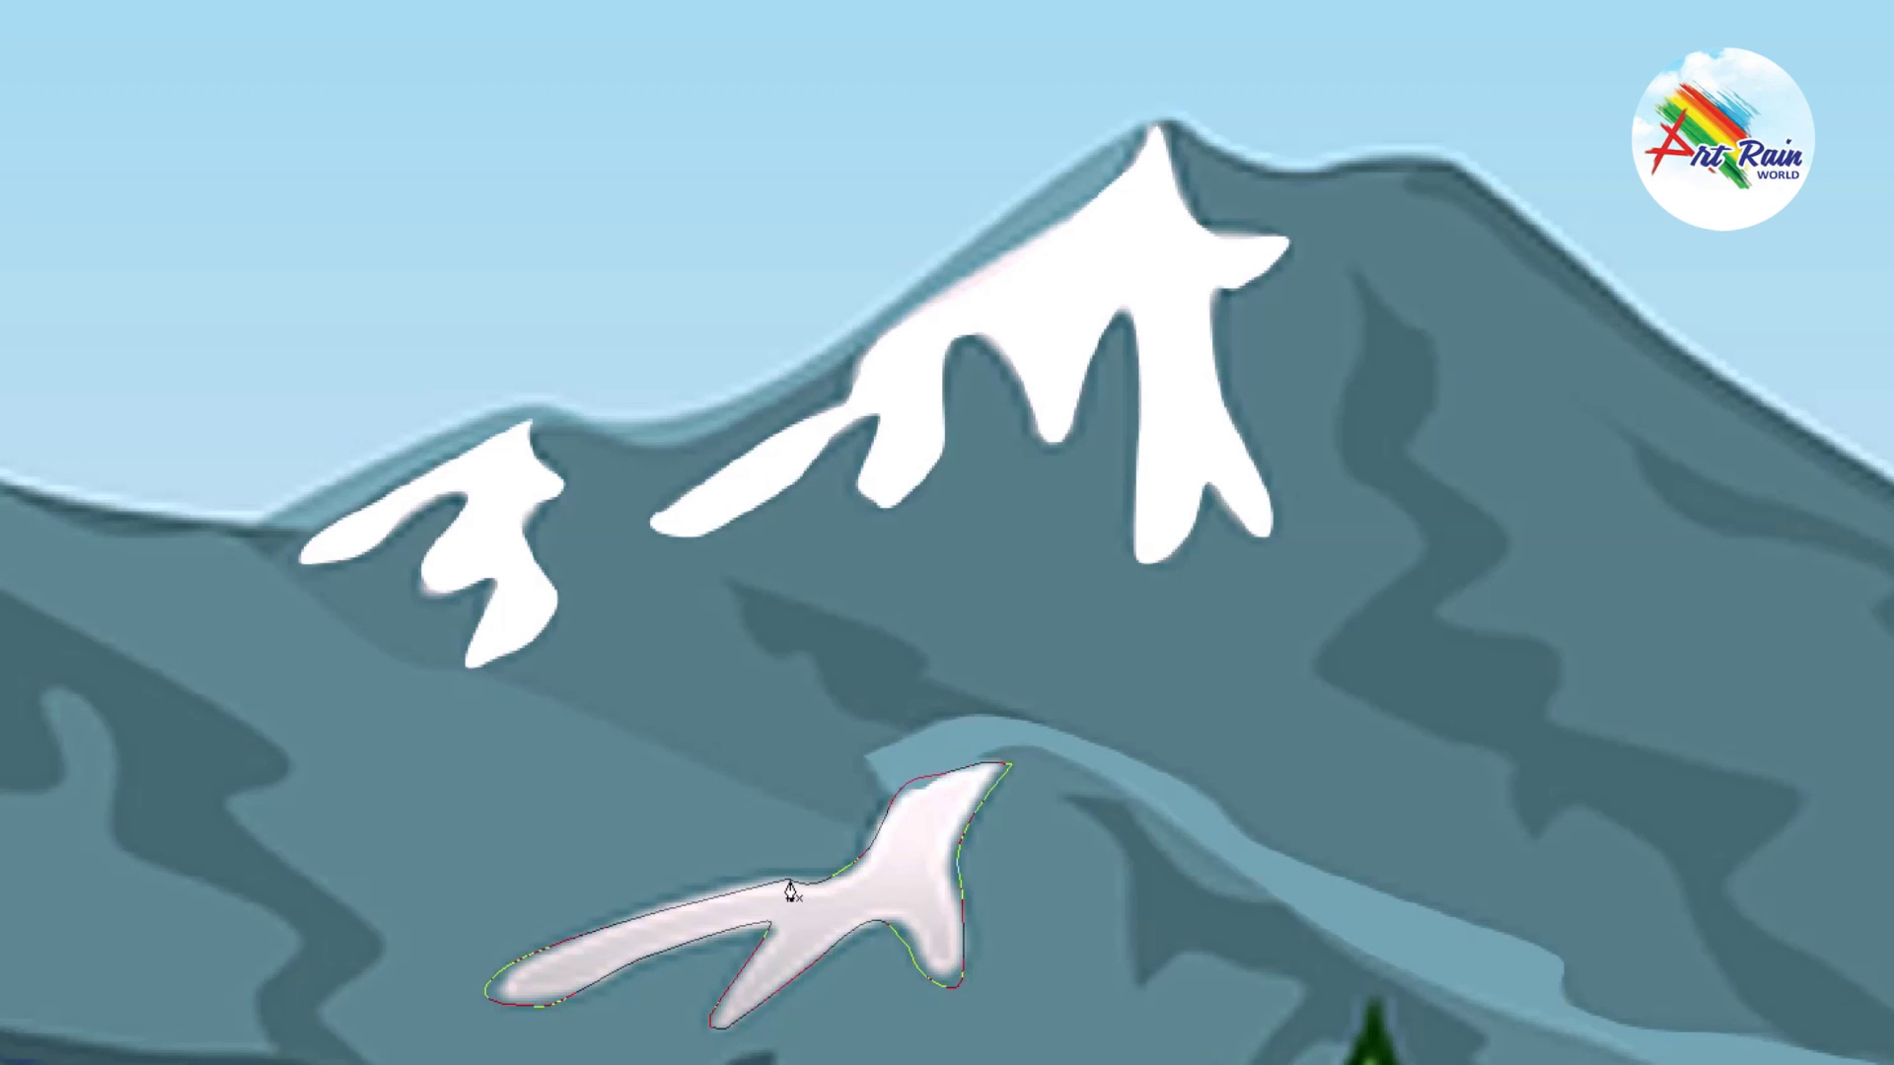
Step: Fill the lower snow patch with solid white and deselect
click(788, 887)
key(ctrl+Return)
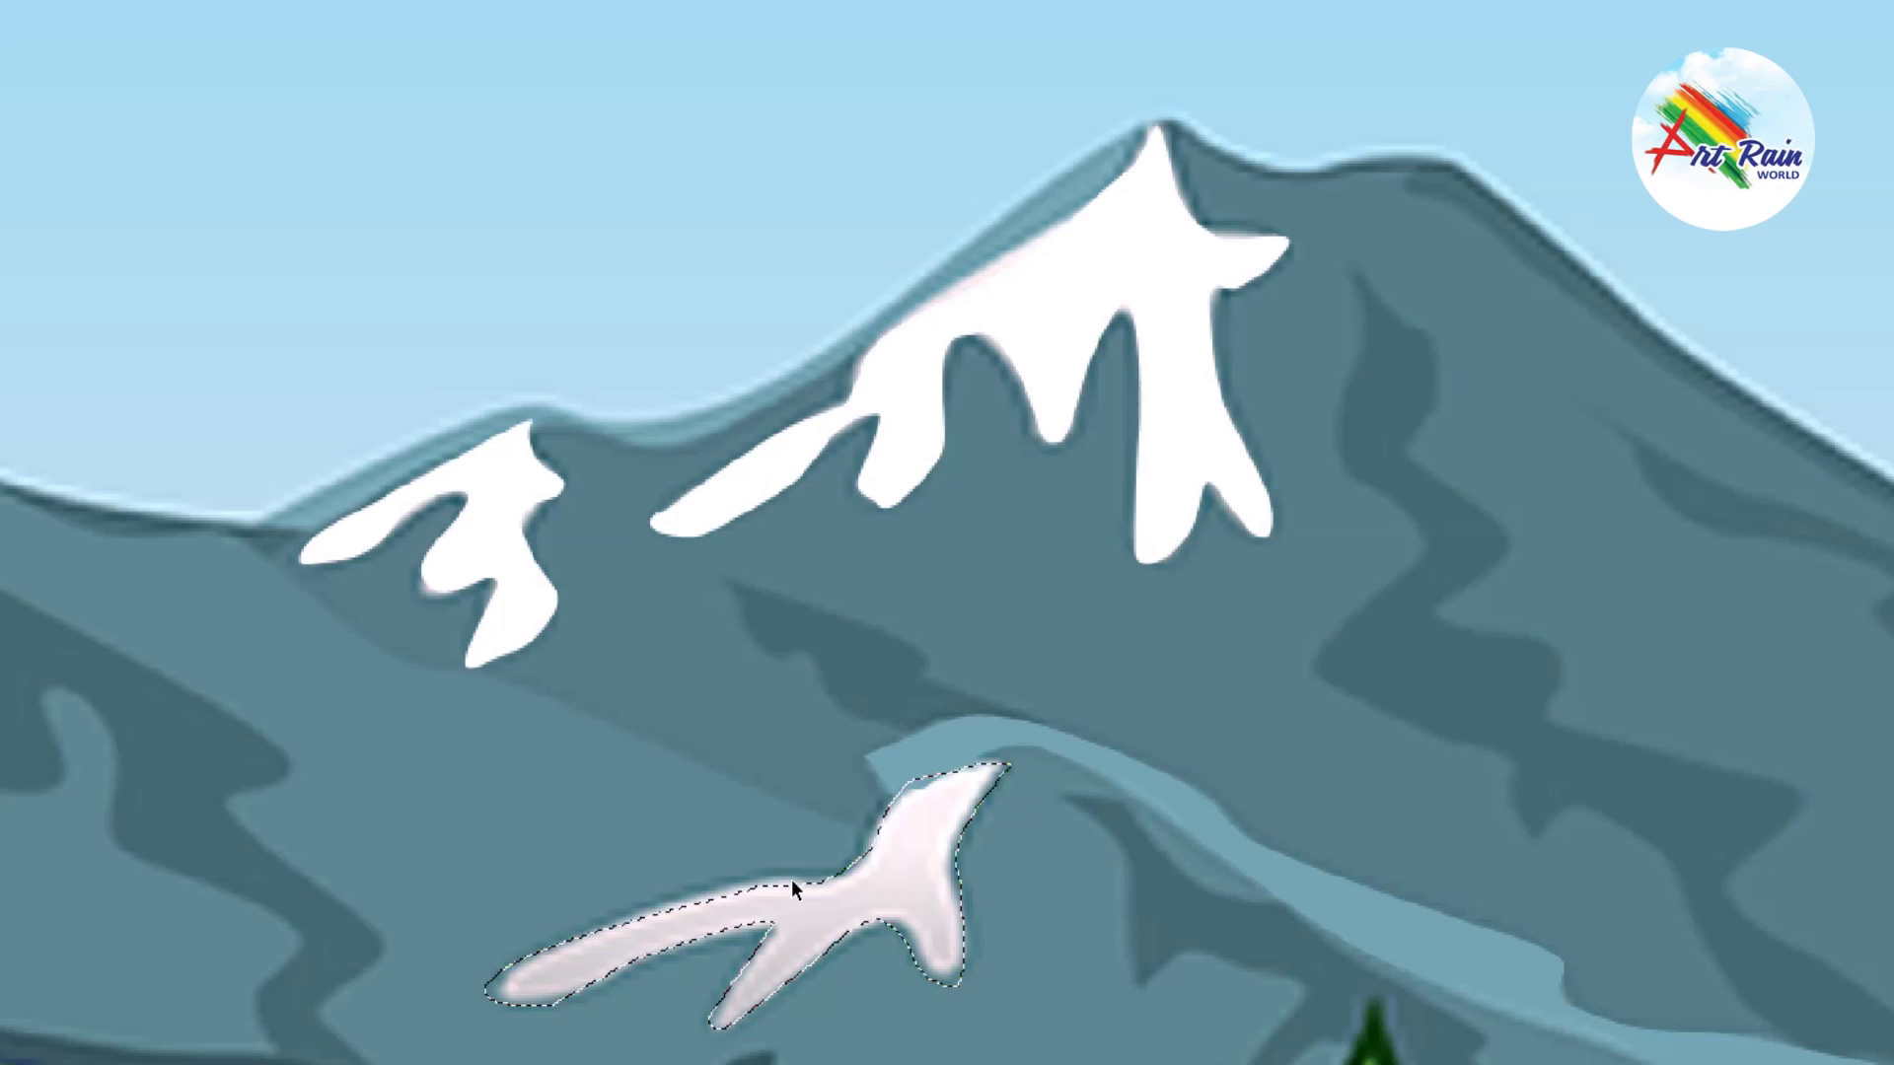
key(alt+BackSpace)
key(ctrl+d)
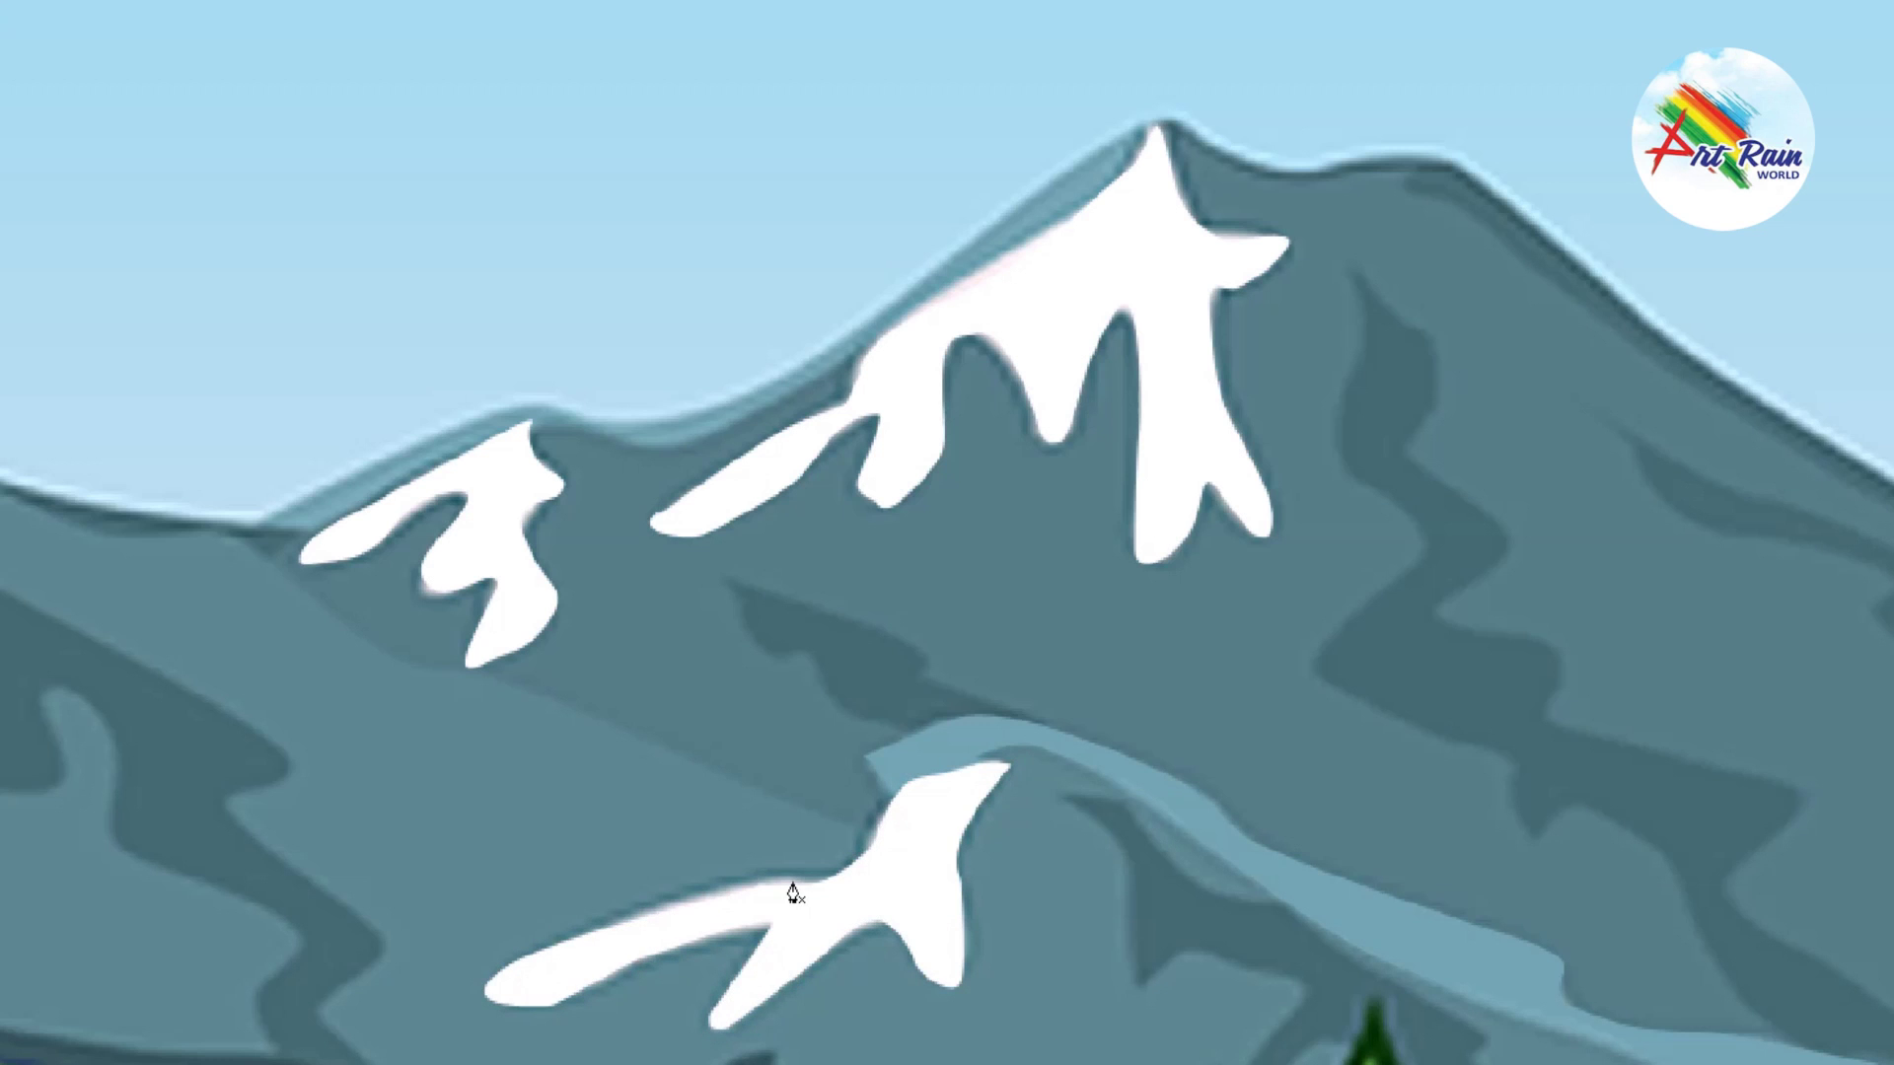
Step: Outline the left mountain's top snow patch over the peak and down its right drips
key(ctrl+0)
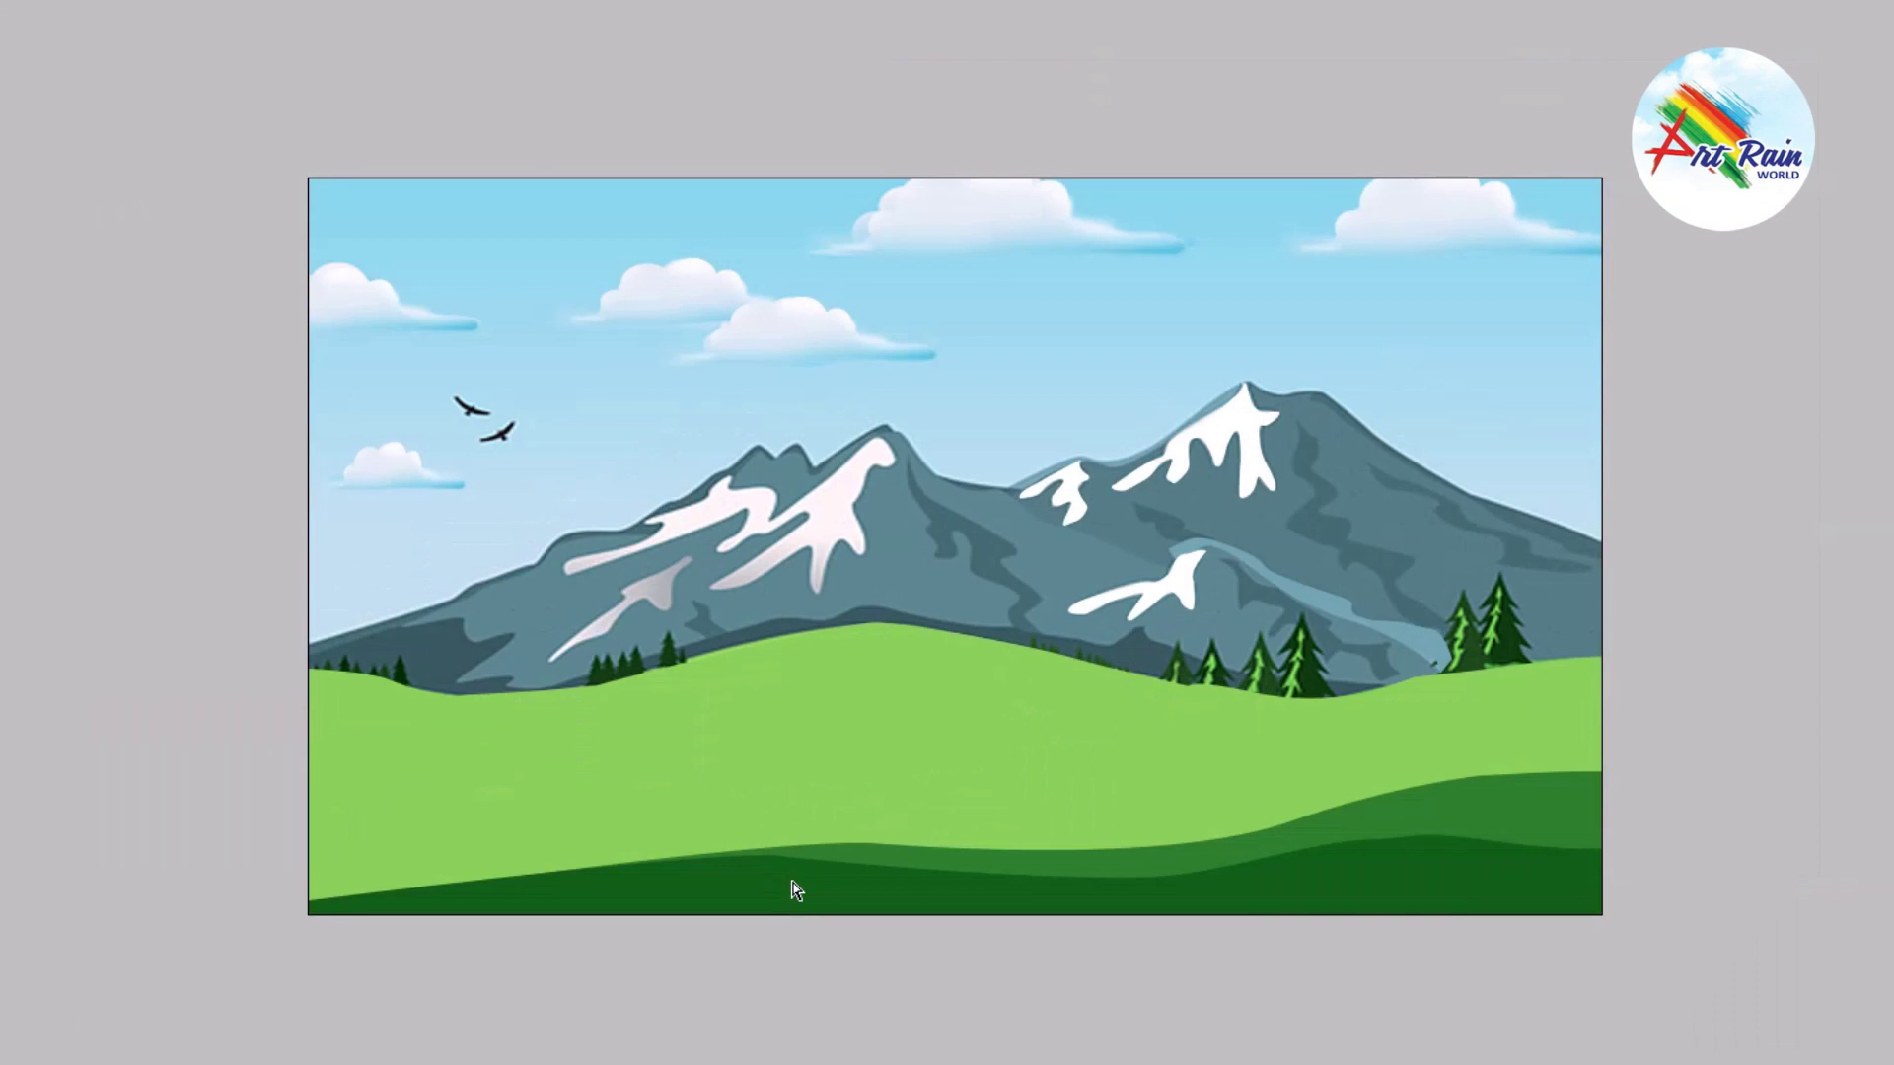
scroll(1031, 730, up, 5)
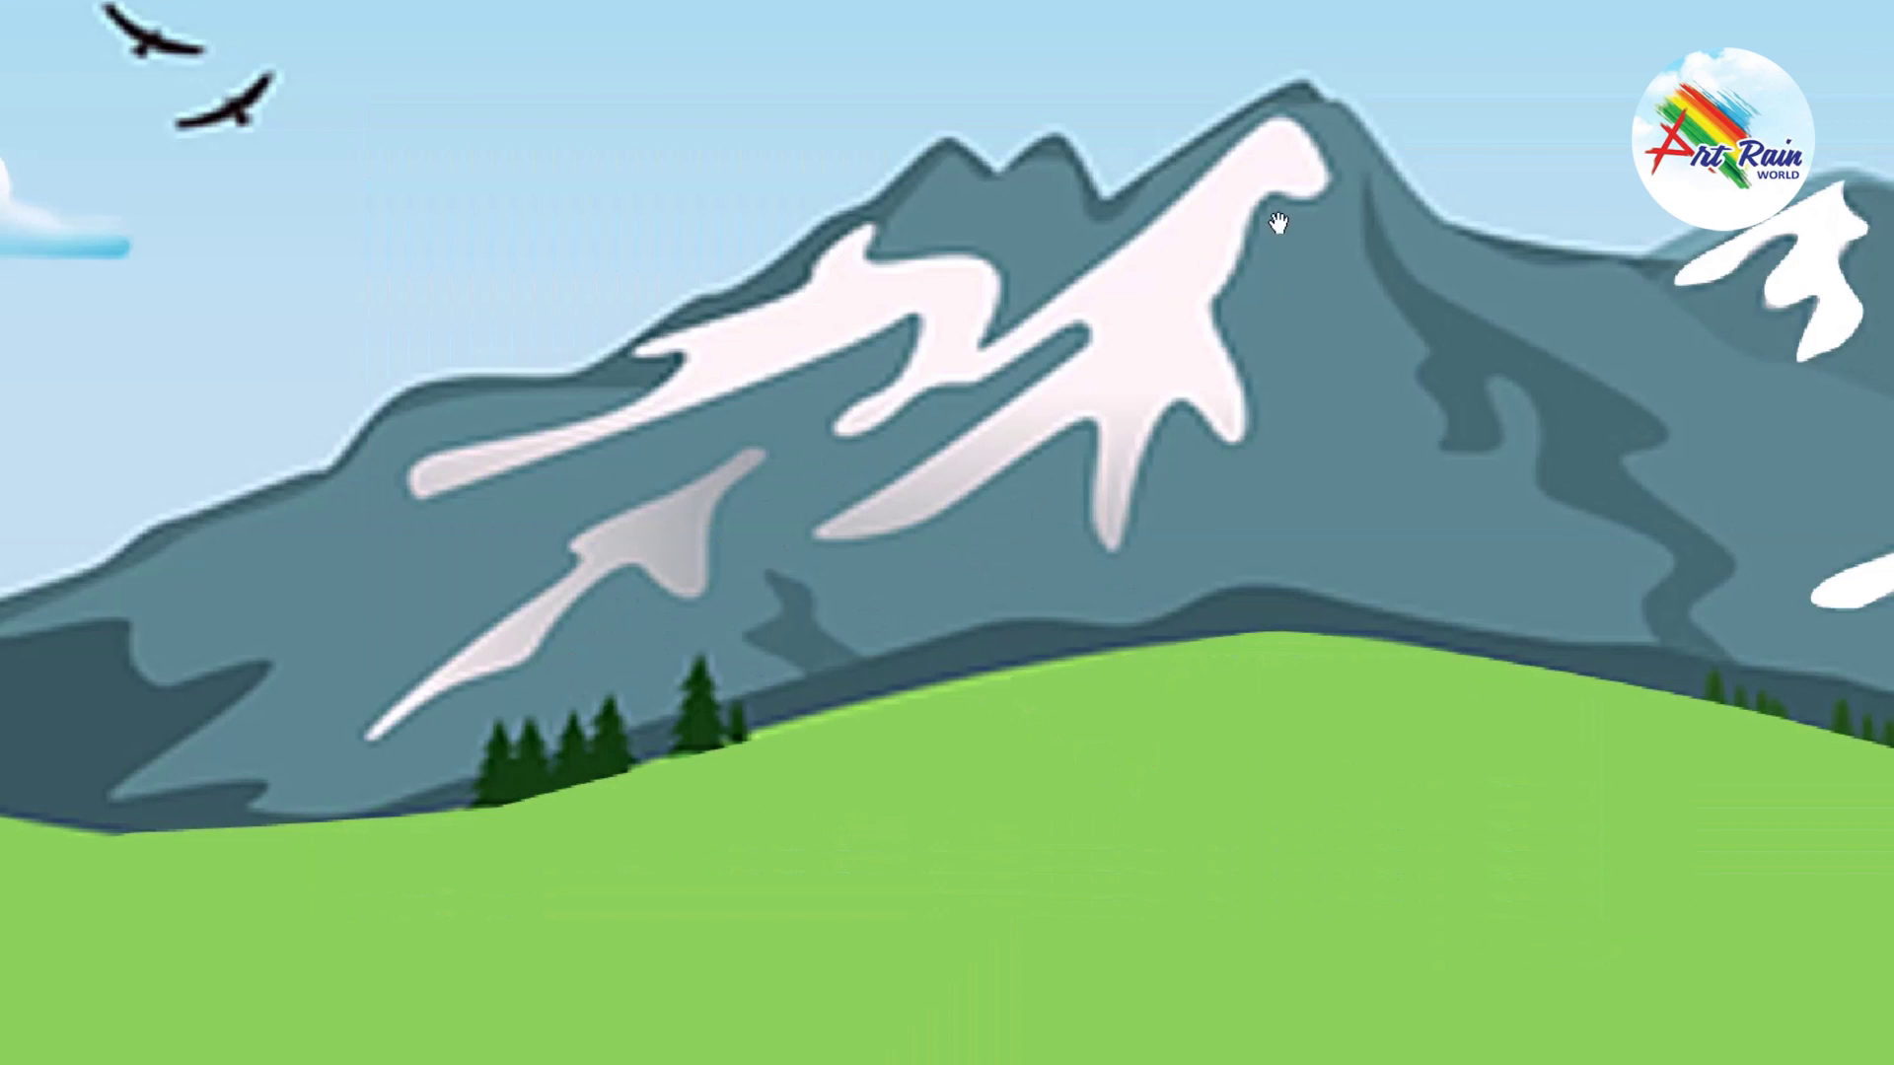
click(883, 221)
drag(869, 254, 884, 265)
click(1002, 266)
click(984, 343)
click(1196, 185)
click(1270, 125)
click(1324, 174)
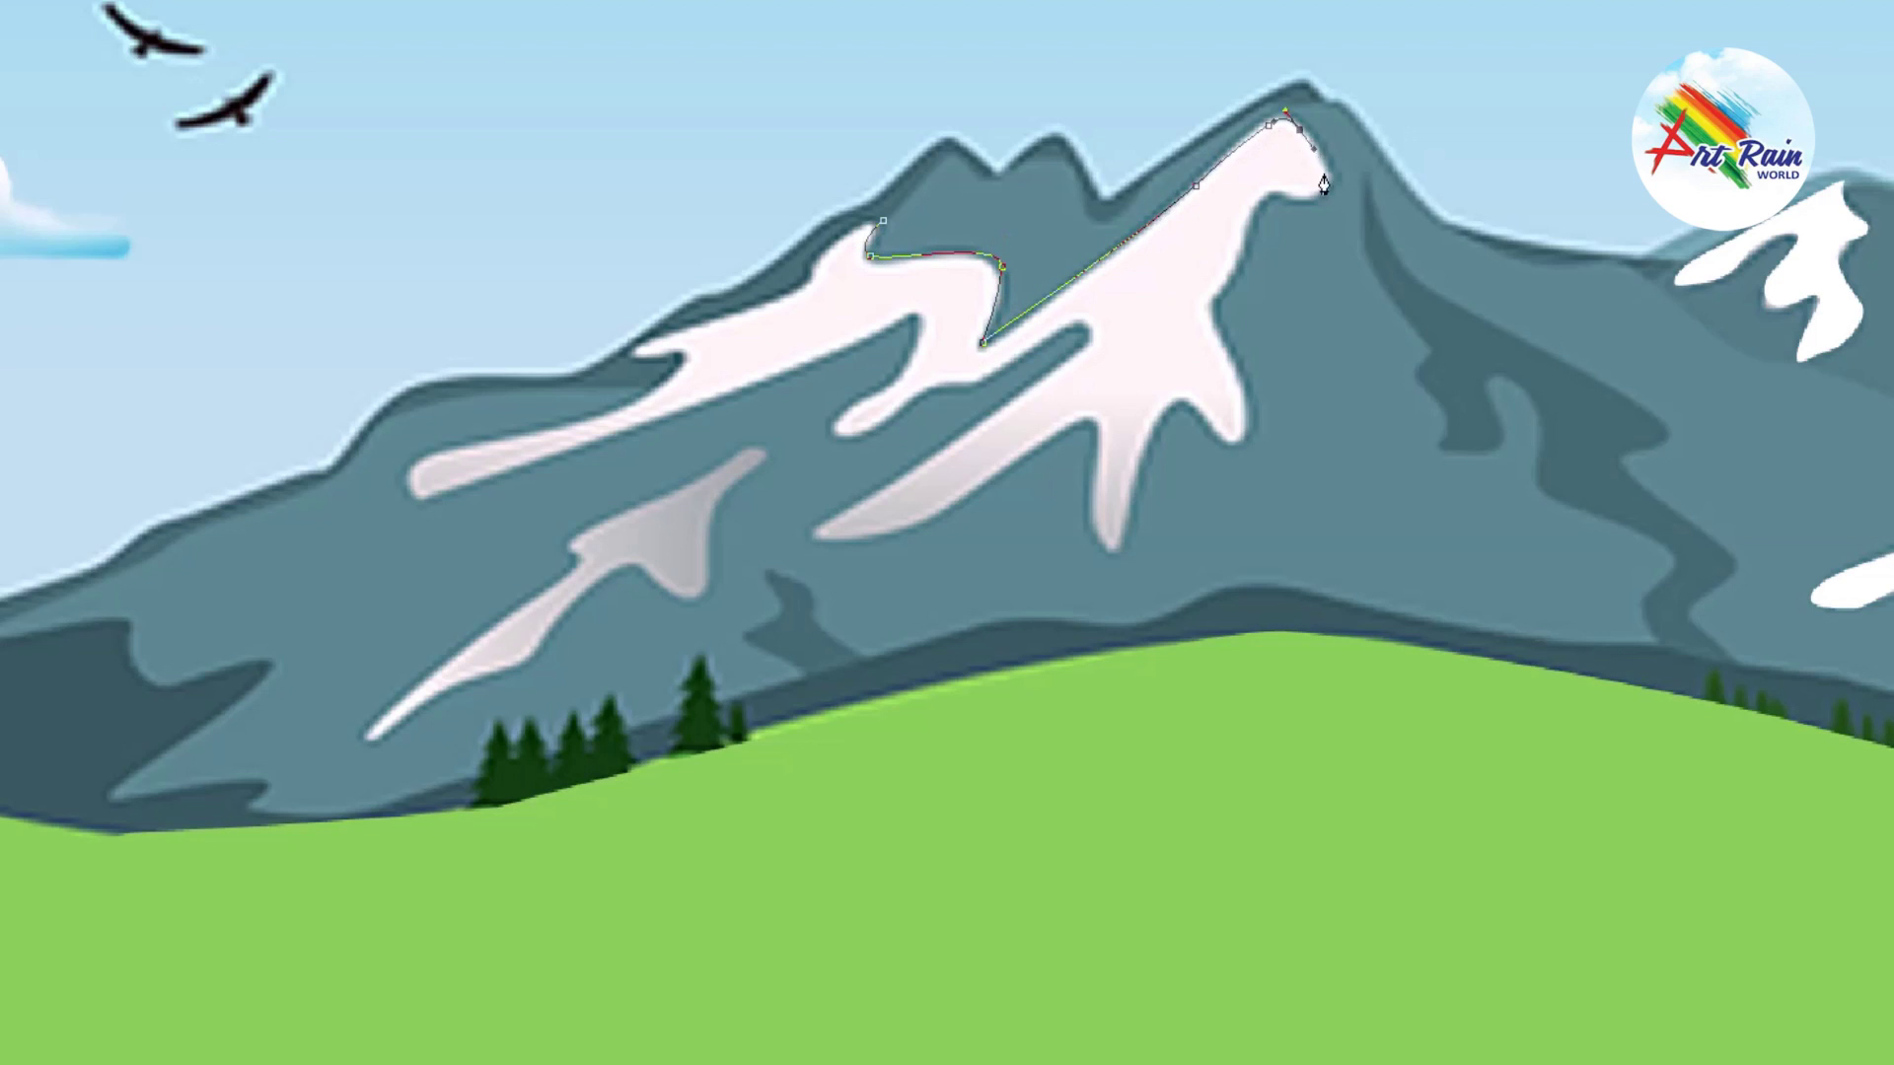
drag(1273, 191, 1251, 209)
click(1235, 251)
click(1214, 297)
click(1230, 374)
click(1247, 426)
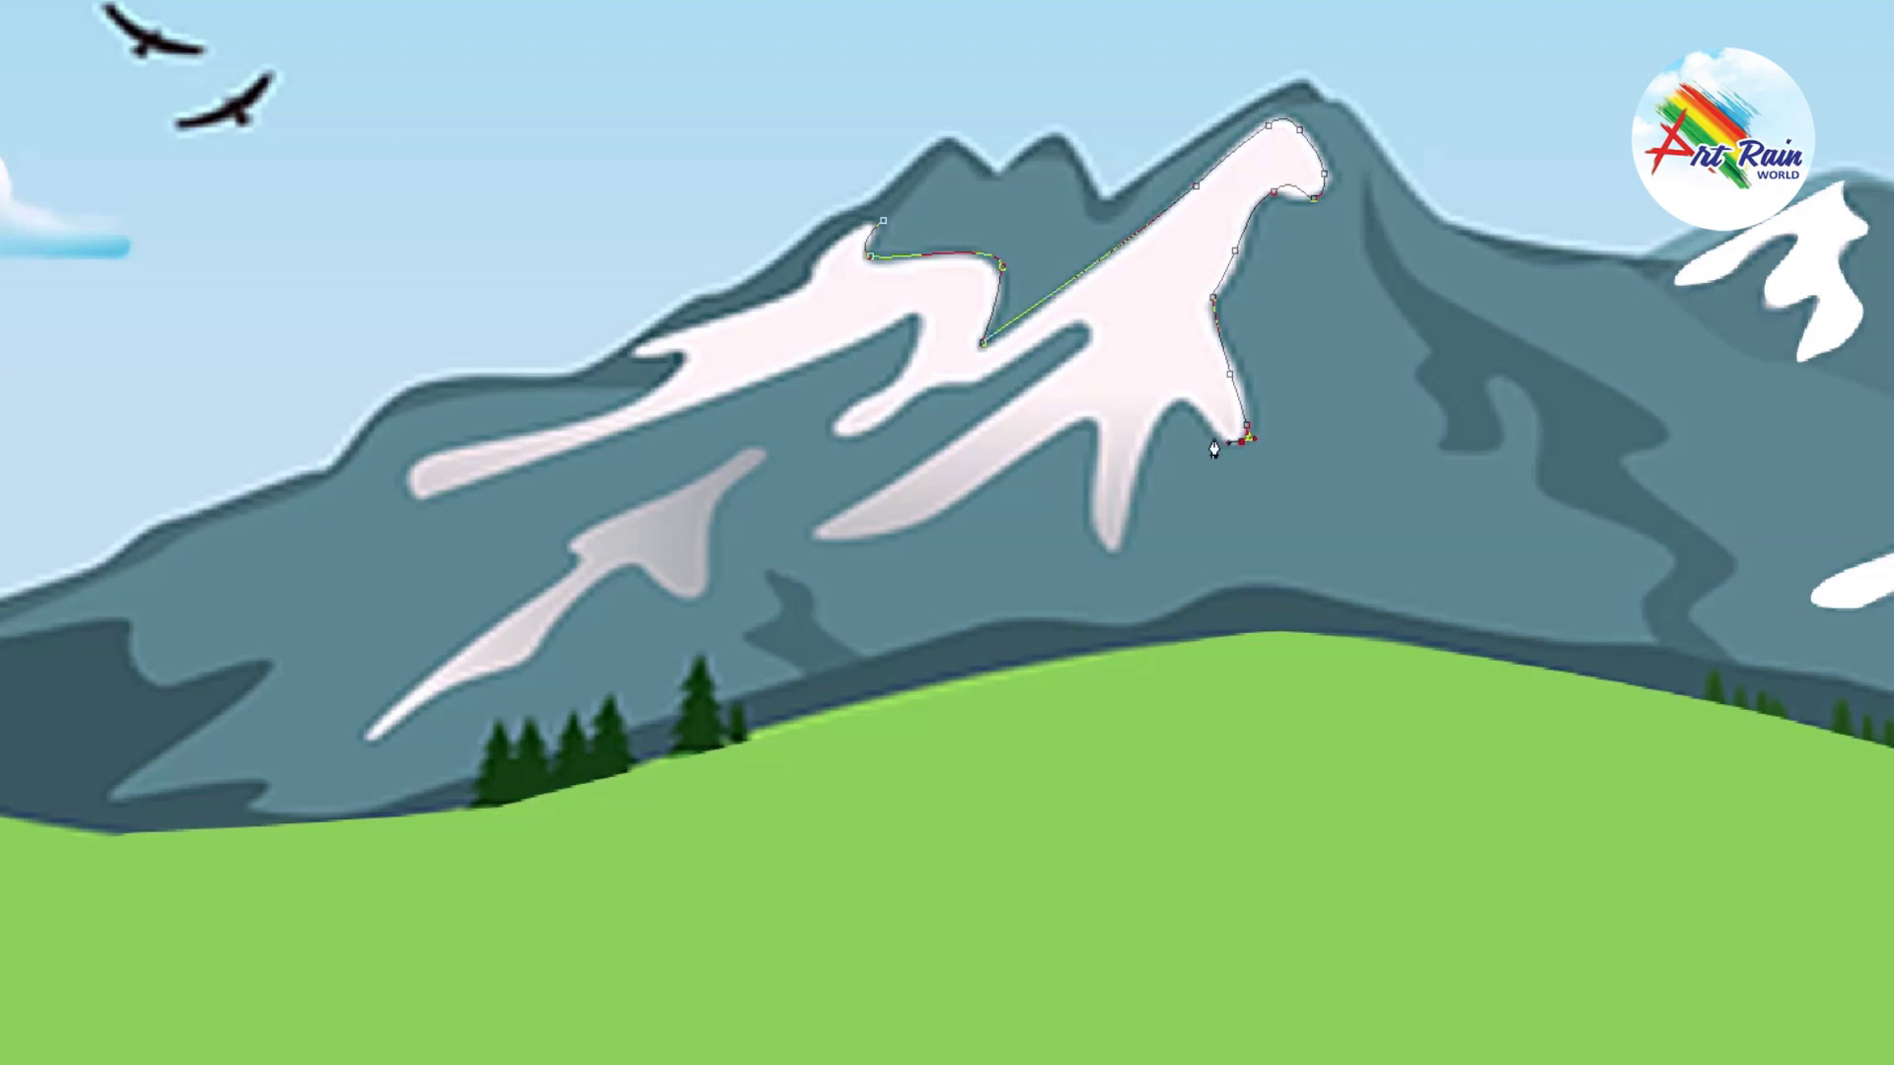
drag(1185, 408, 1100, 422)
click(1130, 503)
click(1111, 550)
click(1082, 514)
click(999, 487)
click(920, 520)
click(811, 542)
Step: Continue the outline along the inner notch to the far-left tip and back to the start
click(1019, 396)
drag(1097, 335, 1126, 334)
click(1016, 359)
click(960, 391)
click(885, 426)
click(840, 422)
click(881, 388)
click(918, 348)
click(914, 316)
mouse_move(448, 493)
mouse_down()
mouse_move(419, 509)
mouse_move(487, 450)
mouse_up()
click(411, 469)
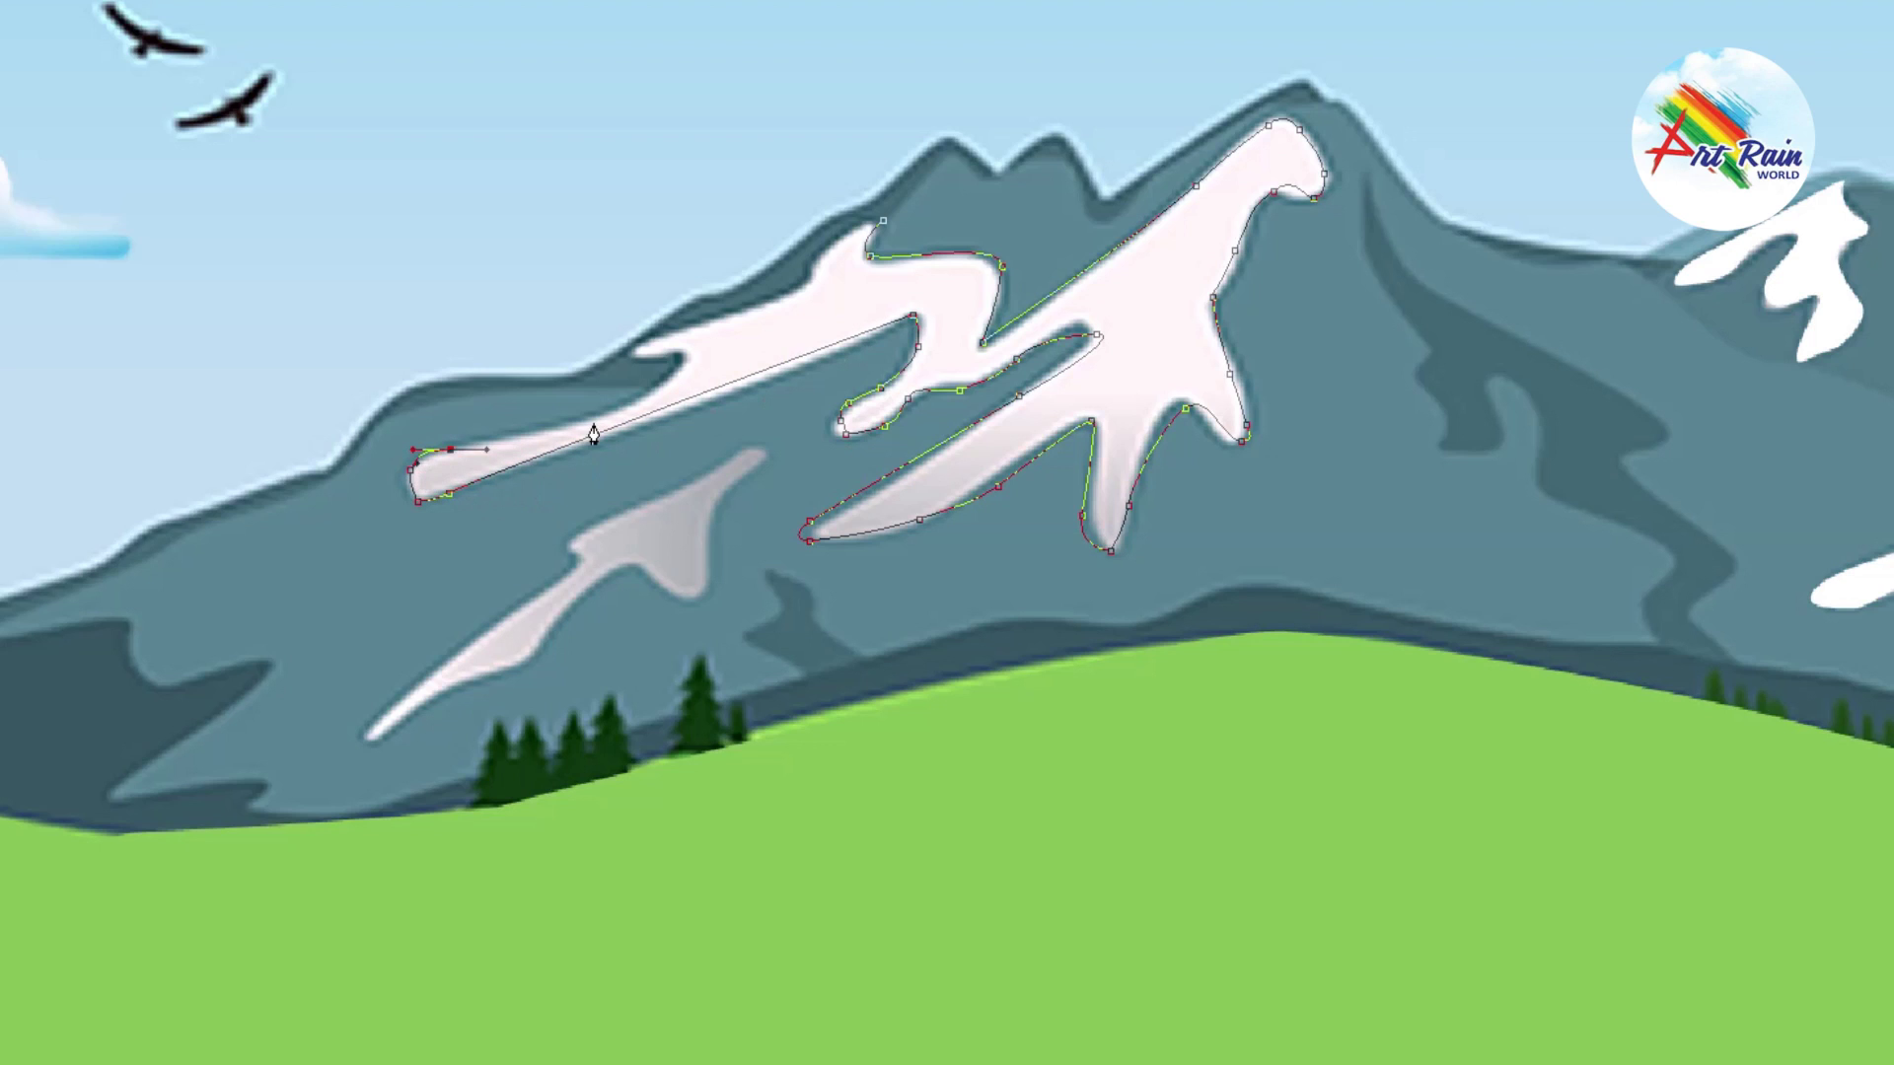
click(637, 402)
click(670, 367)
drag(657, 339, 710, 334)
click(809, 291)
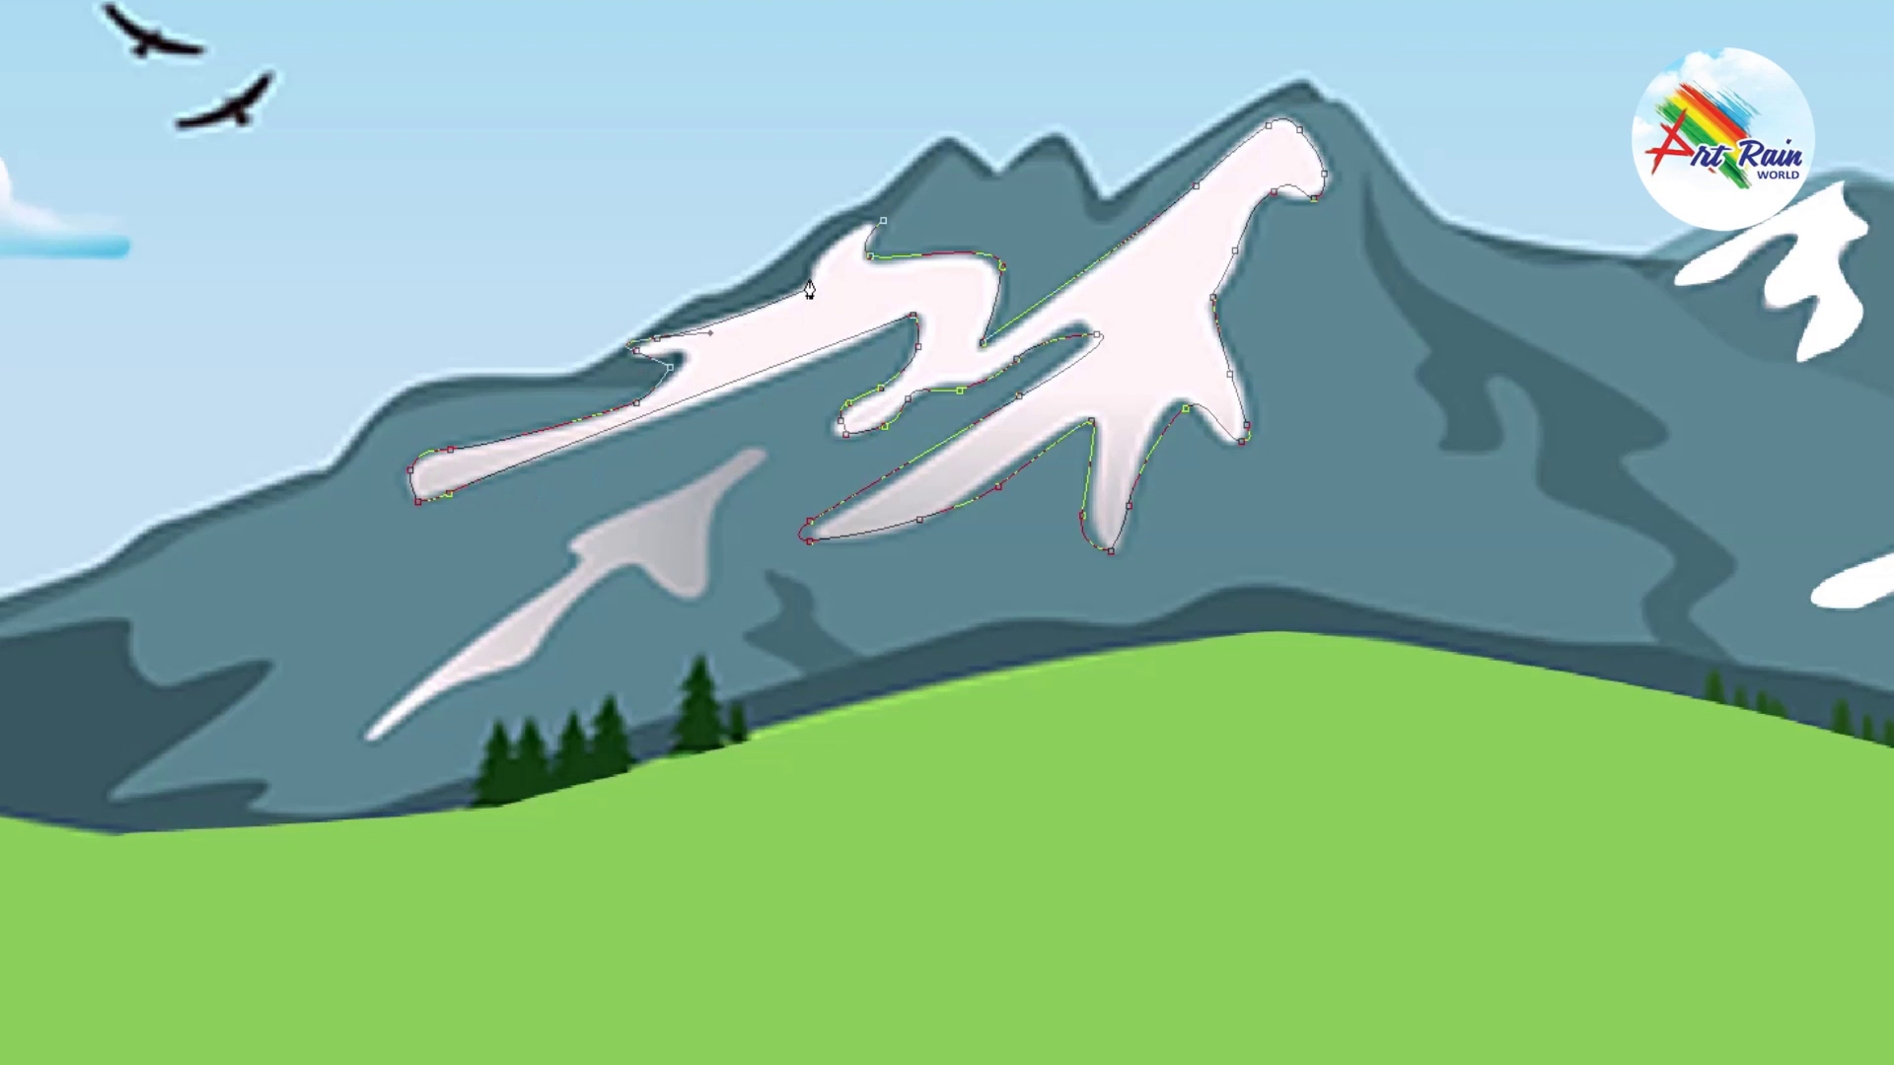
drag(810, 287, 888, 219)
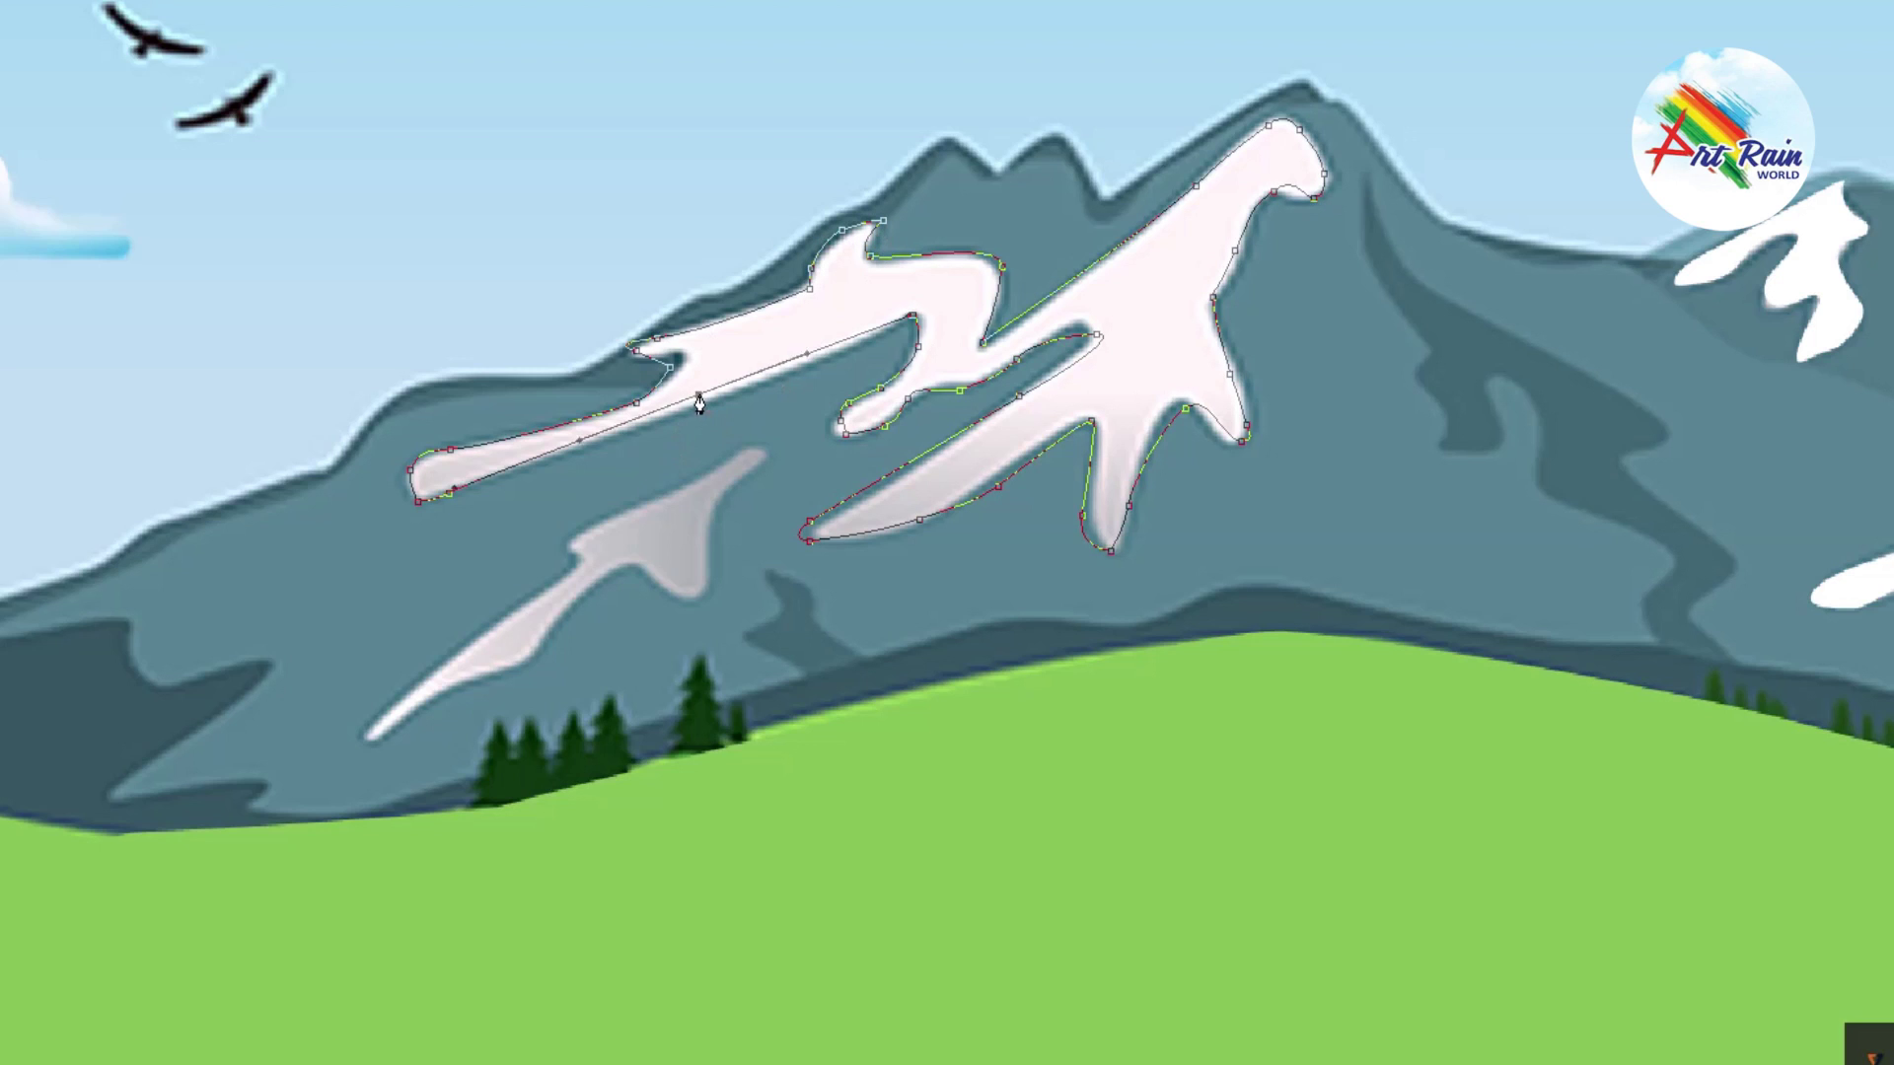
Step: Refine the upper notch and drip points, then fill the left mountain's snow white
click(705, 412)
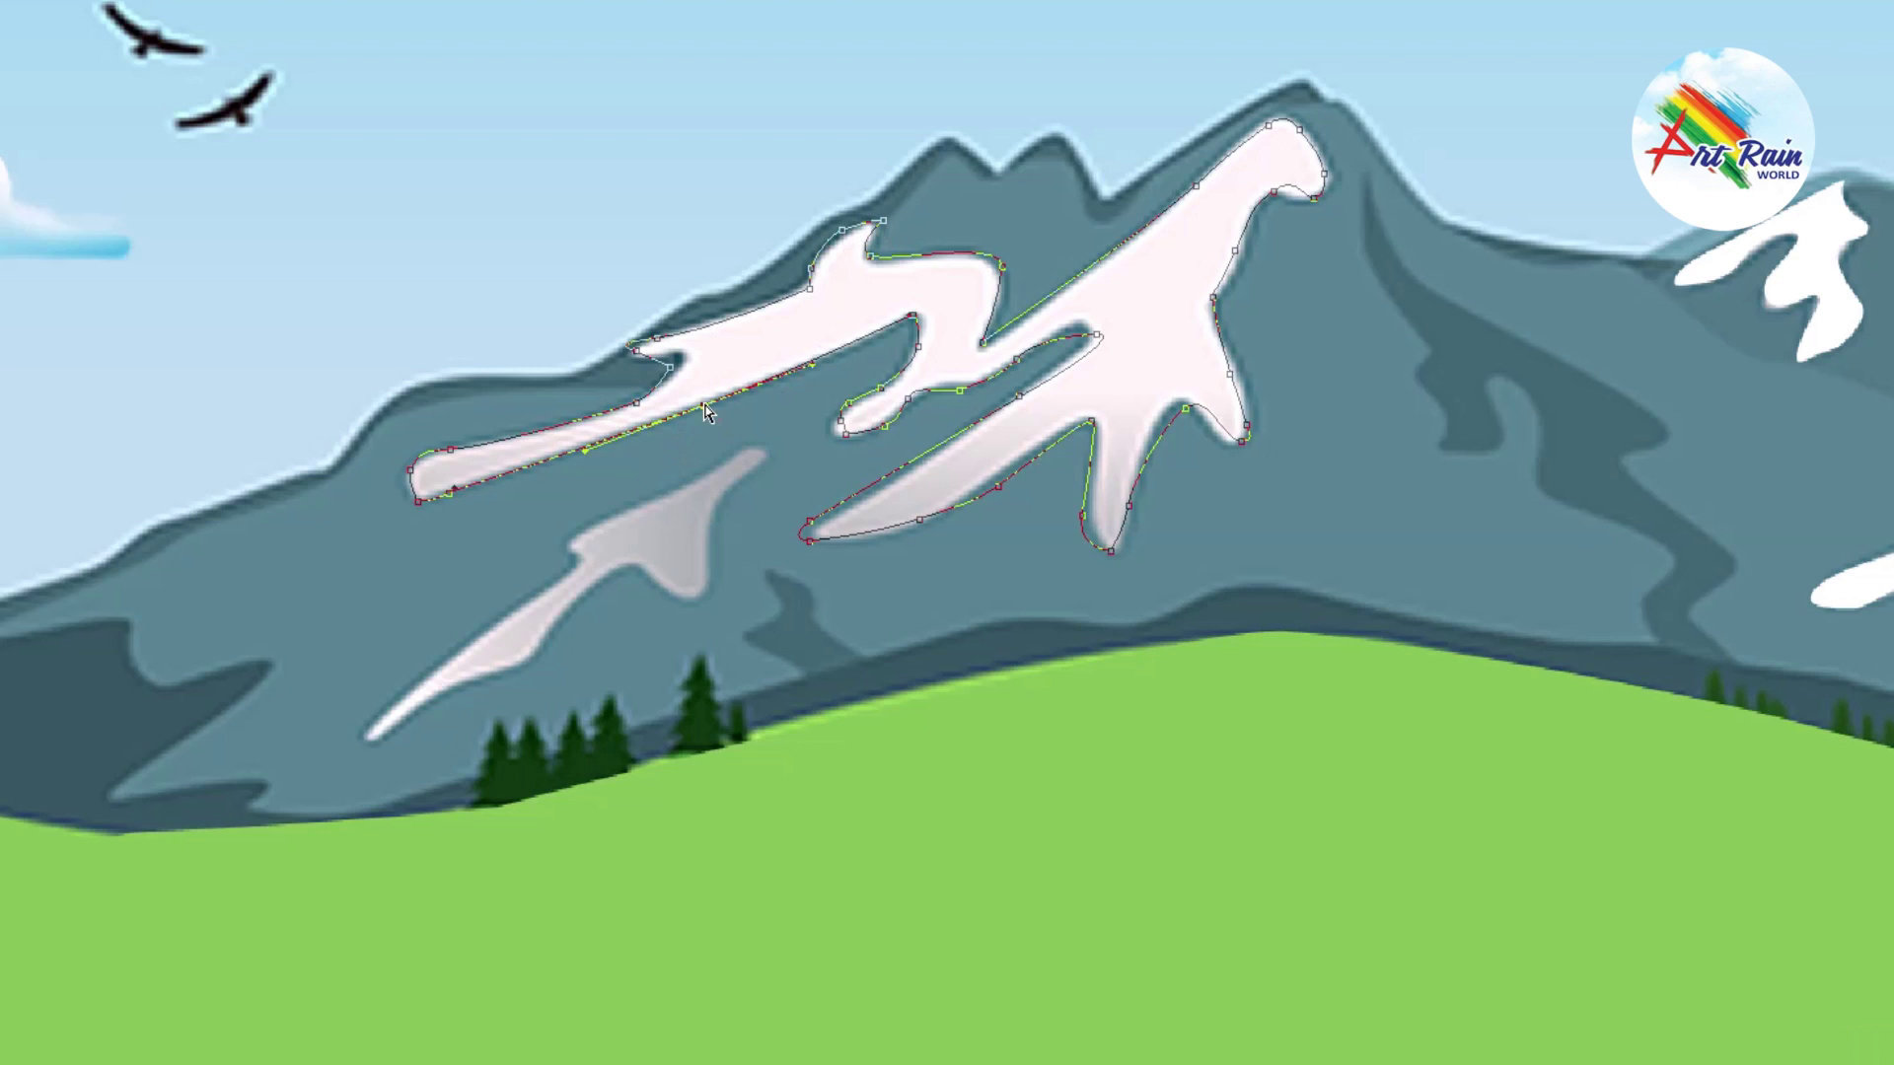
click(1029, 317)
drag(1095, 338, 1079, 332)
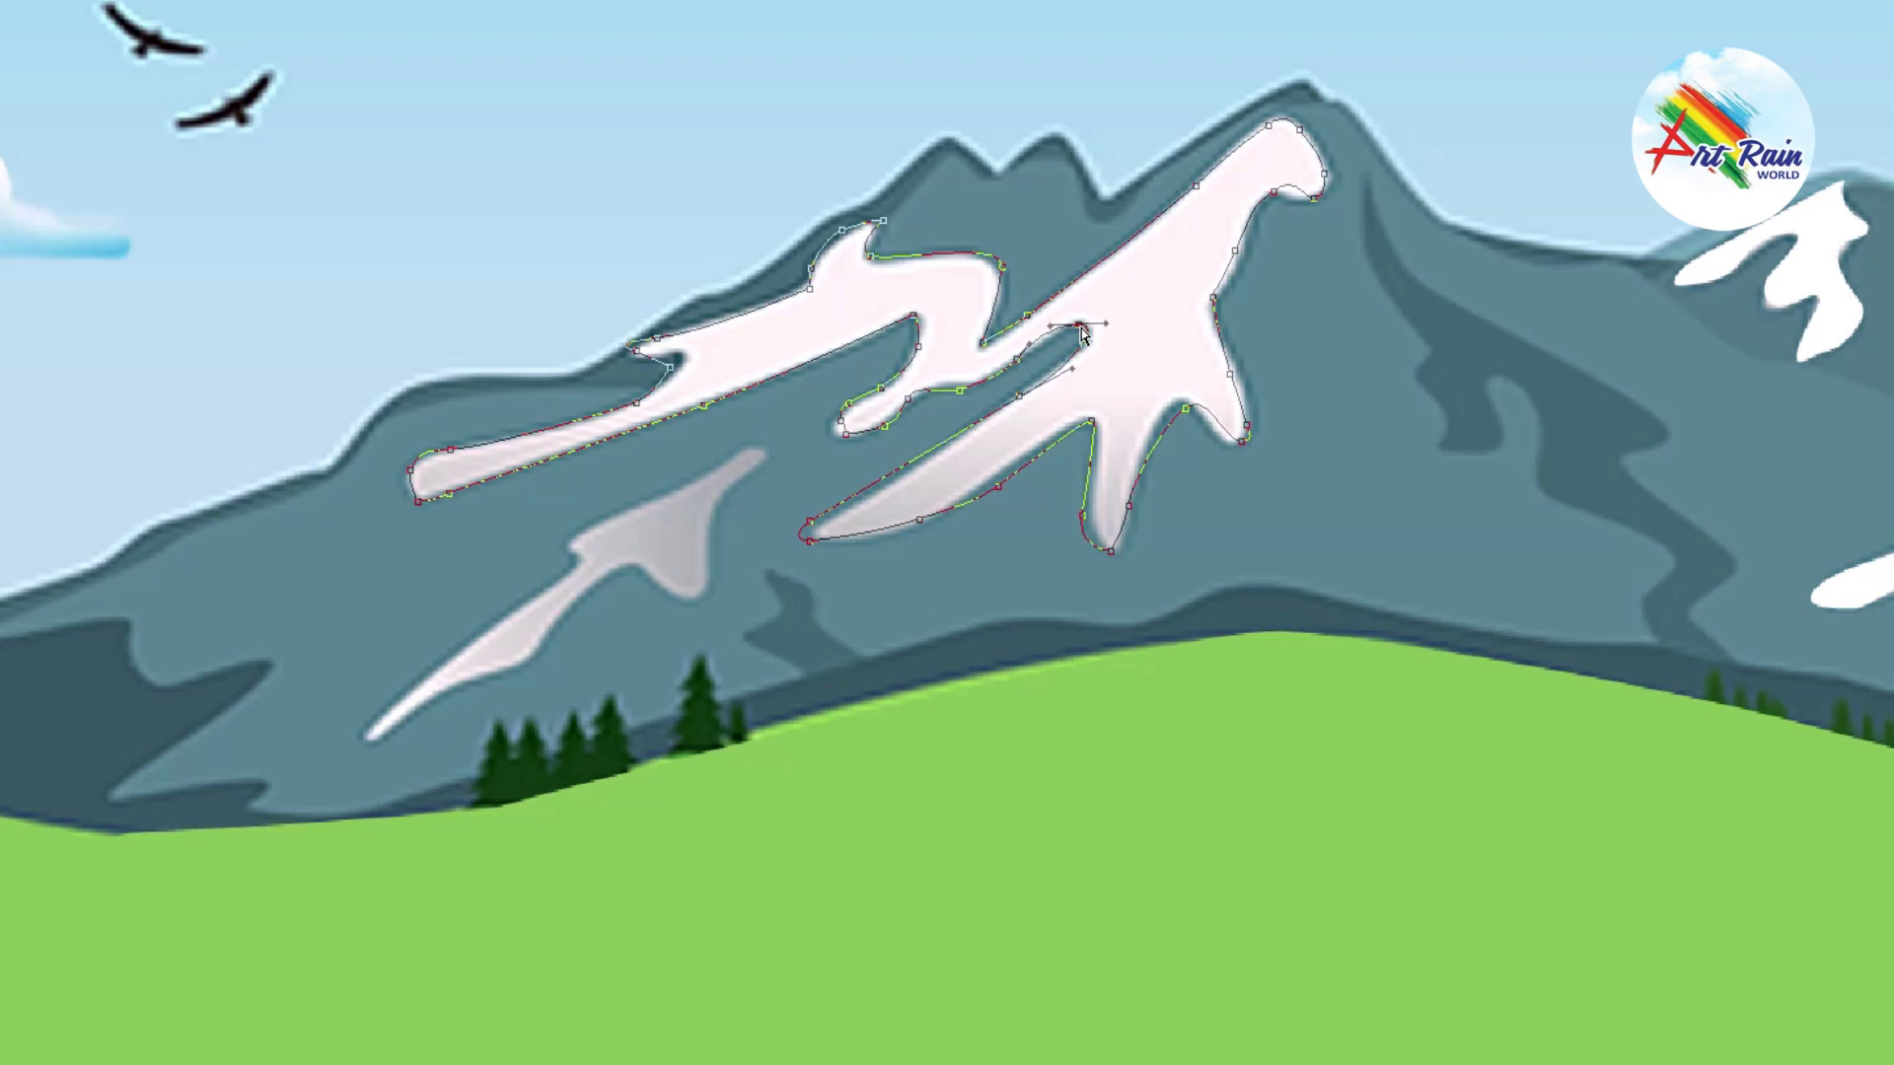
click(1093, 521)
click(1112, 550)
key(ctrl+Return)
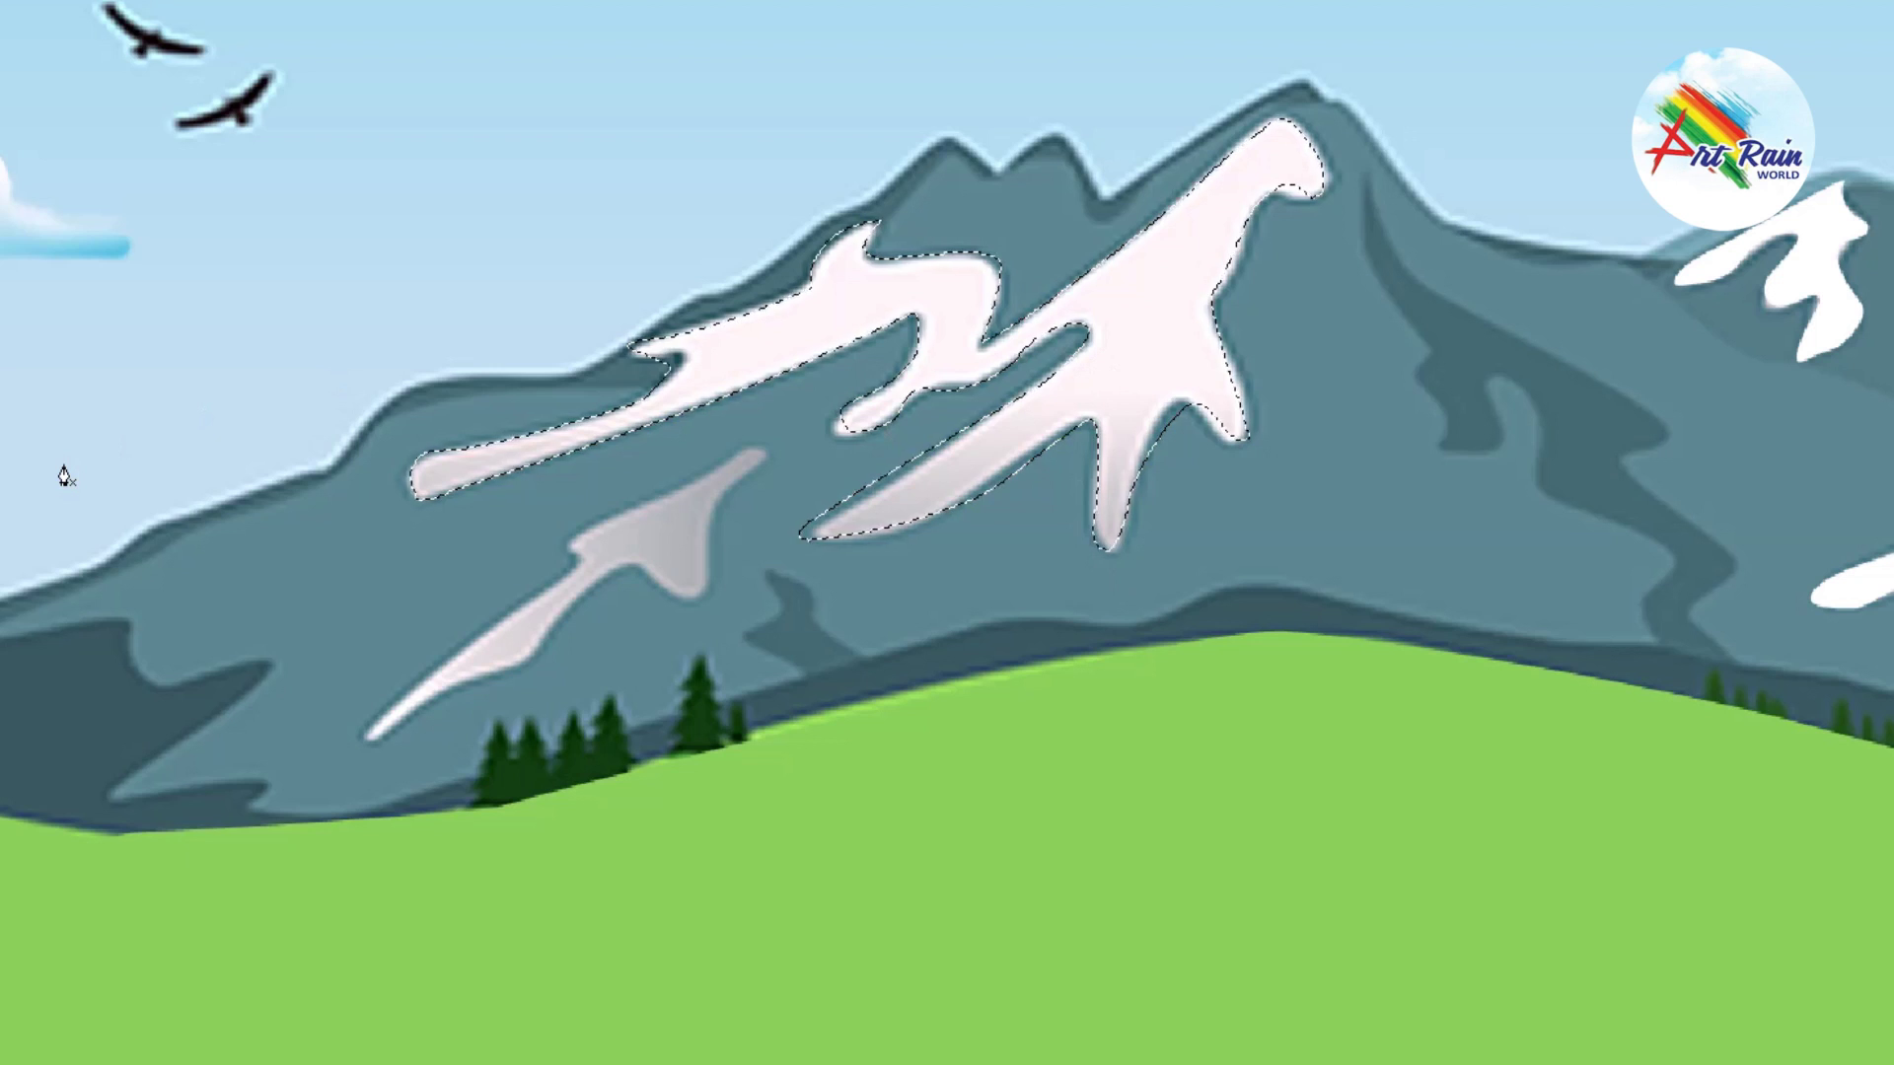
key(alt+BackSpace)
key(ctrl+d)
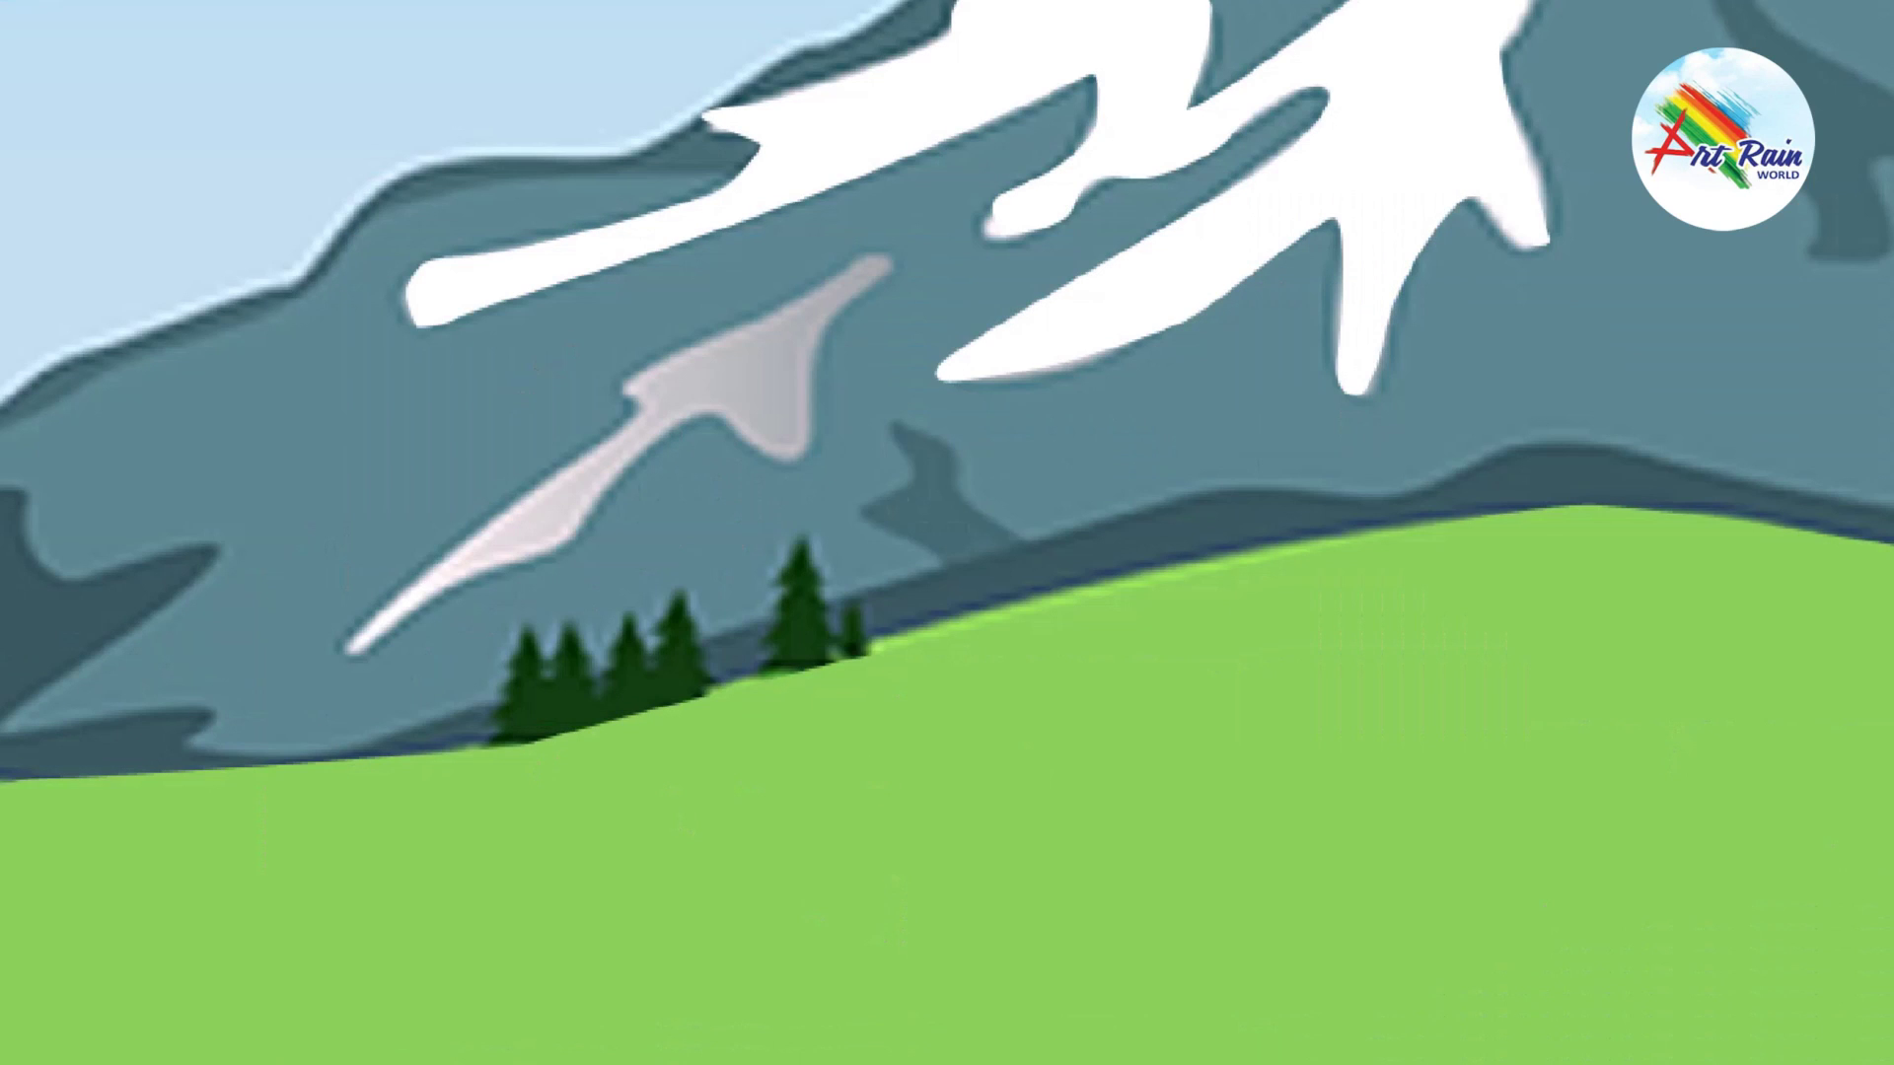
Step: Trace a closed Pen outline around the grey streak, including its long left arm and top tip
click(856, 254)
drag(753, 318, 722, 329)
drag(619, 373, 623, 404)
click(637, 404)
click(483, 524)
drag(345, 658, 375, 650)
click(463, 584)
click(556, 551)
drag(625, 467, 667, 444)
click(707, 417)
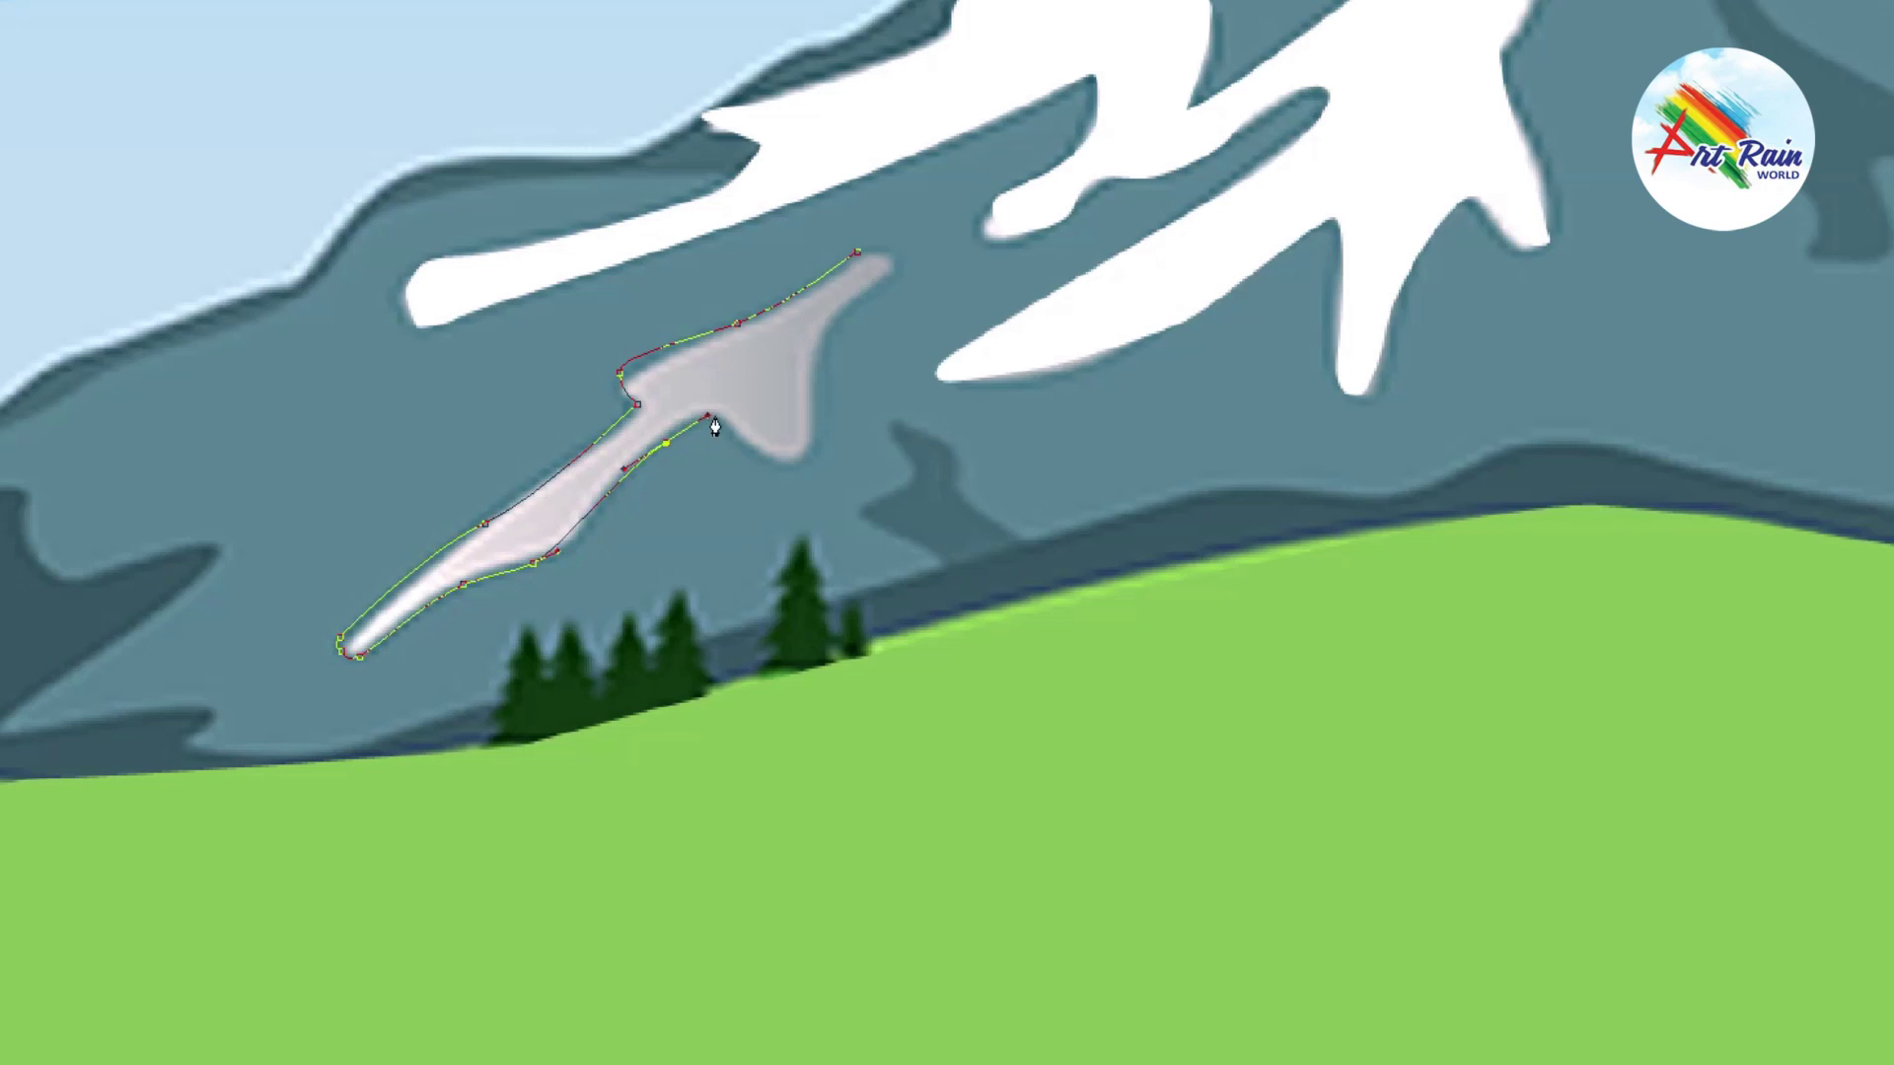
click(794, 466)
drag(812, 402, 872, 291)
click(878, 284)
click(889, 245)
click(845, 258)
Step: Sample white from the existing snow, fill the streak selection, and deselect
key(ctrl+Return)
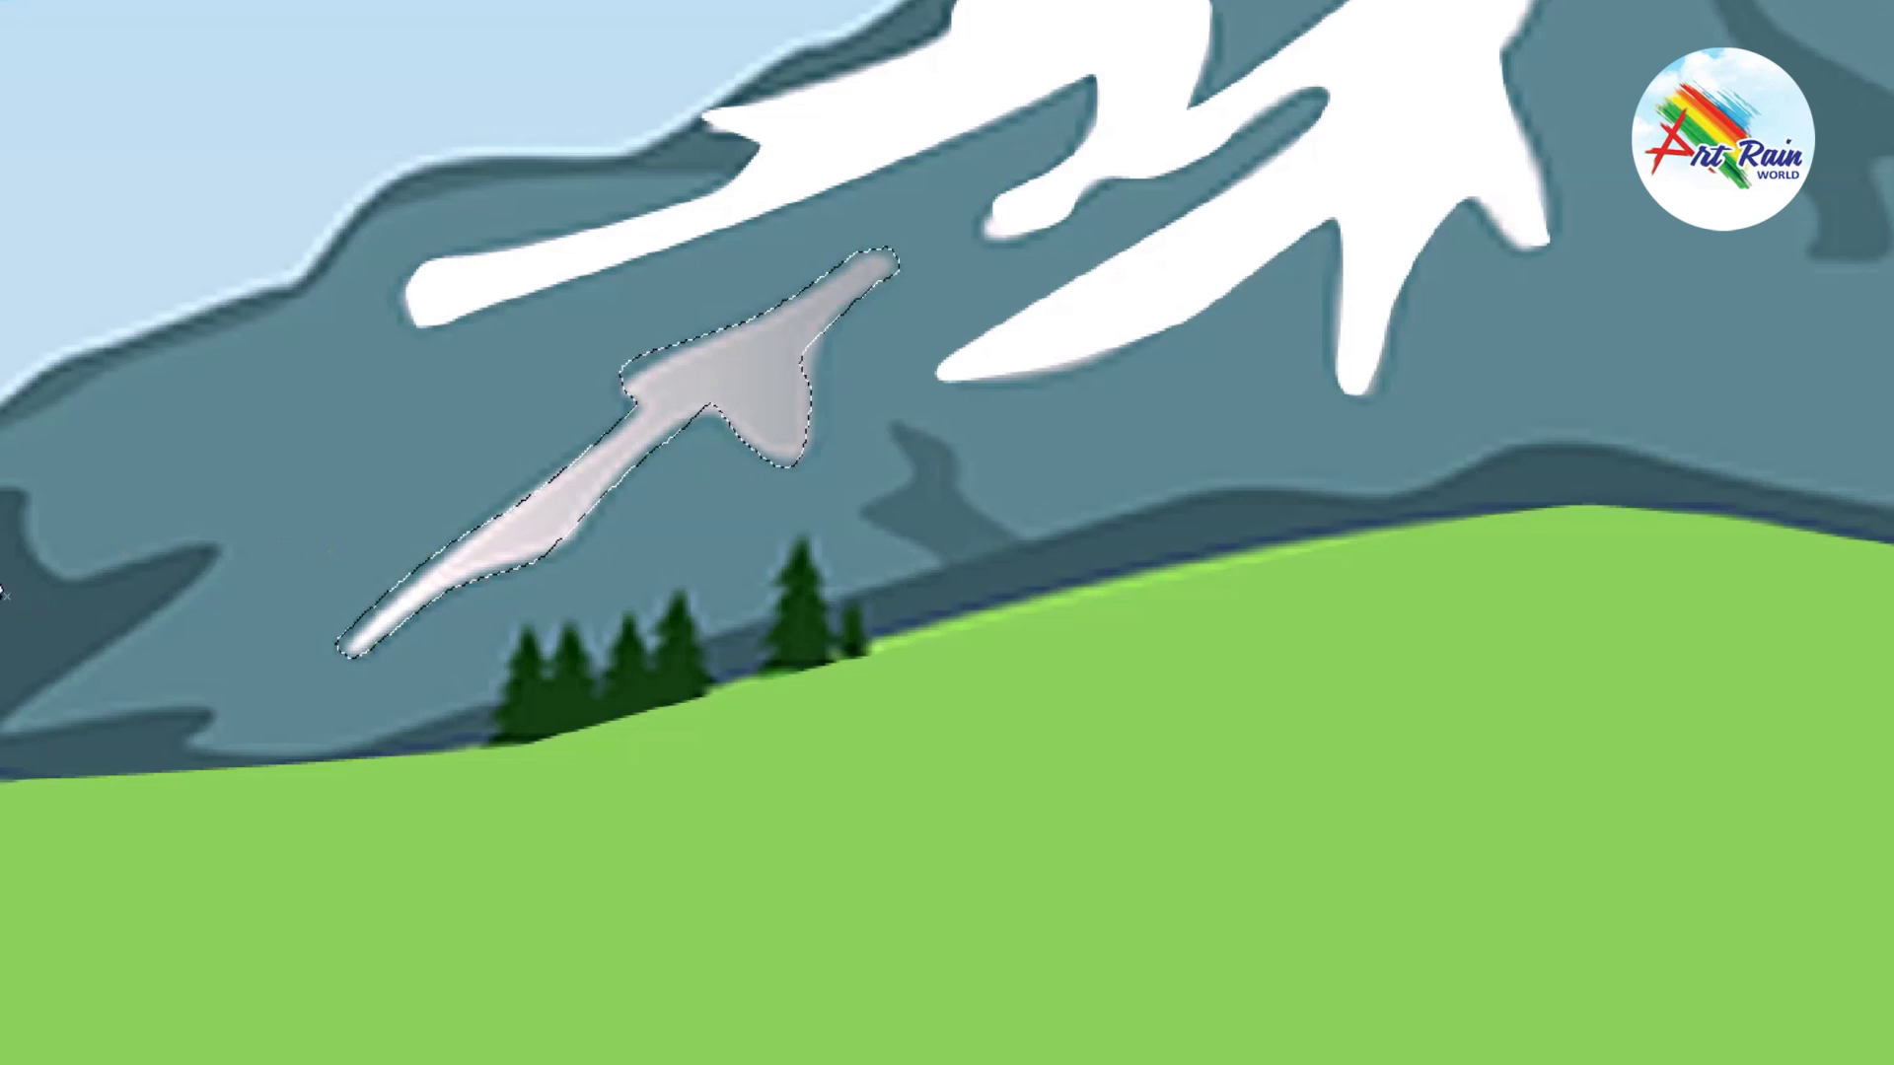
click(490, 279)
key(alt+BackSpace)
key(ctrl+d)
key(v)
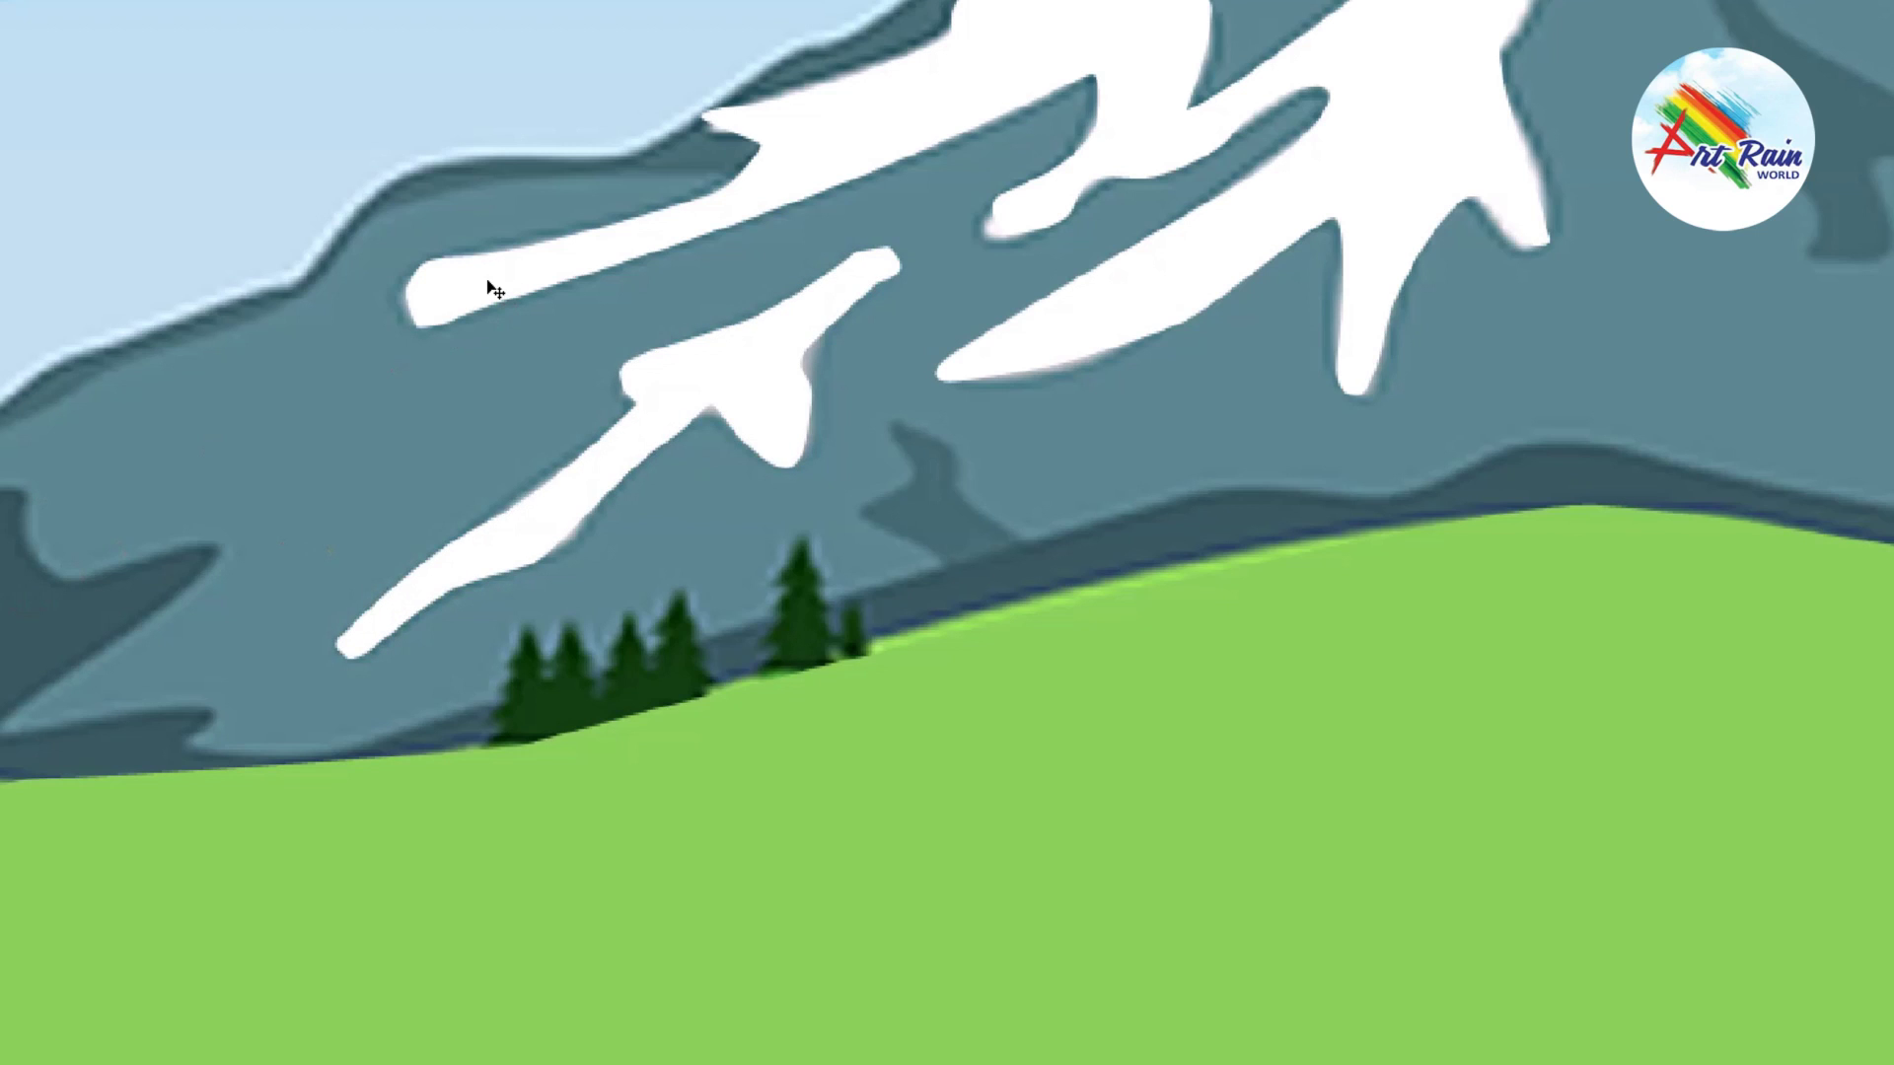
key(i)
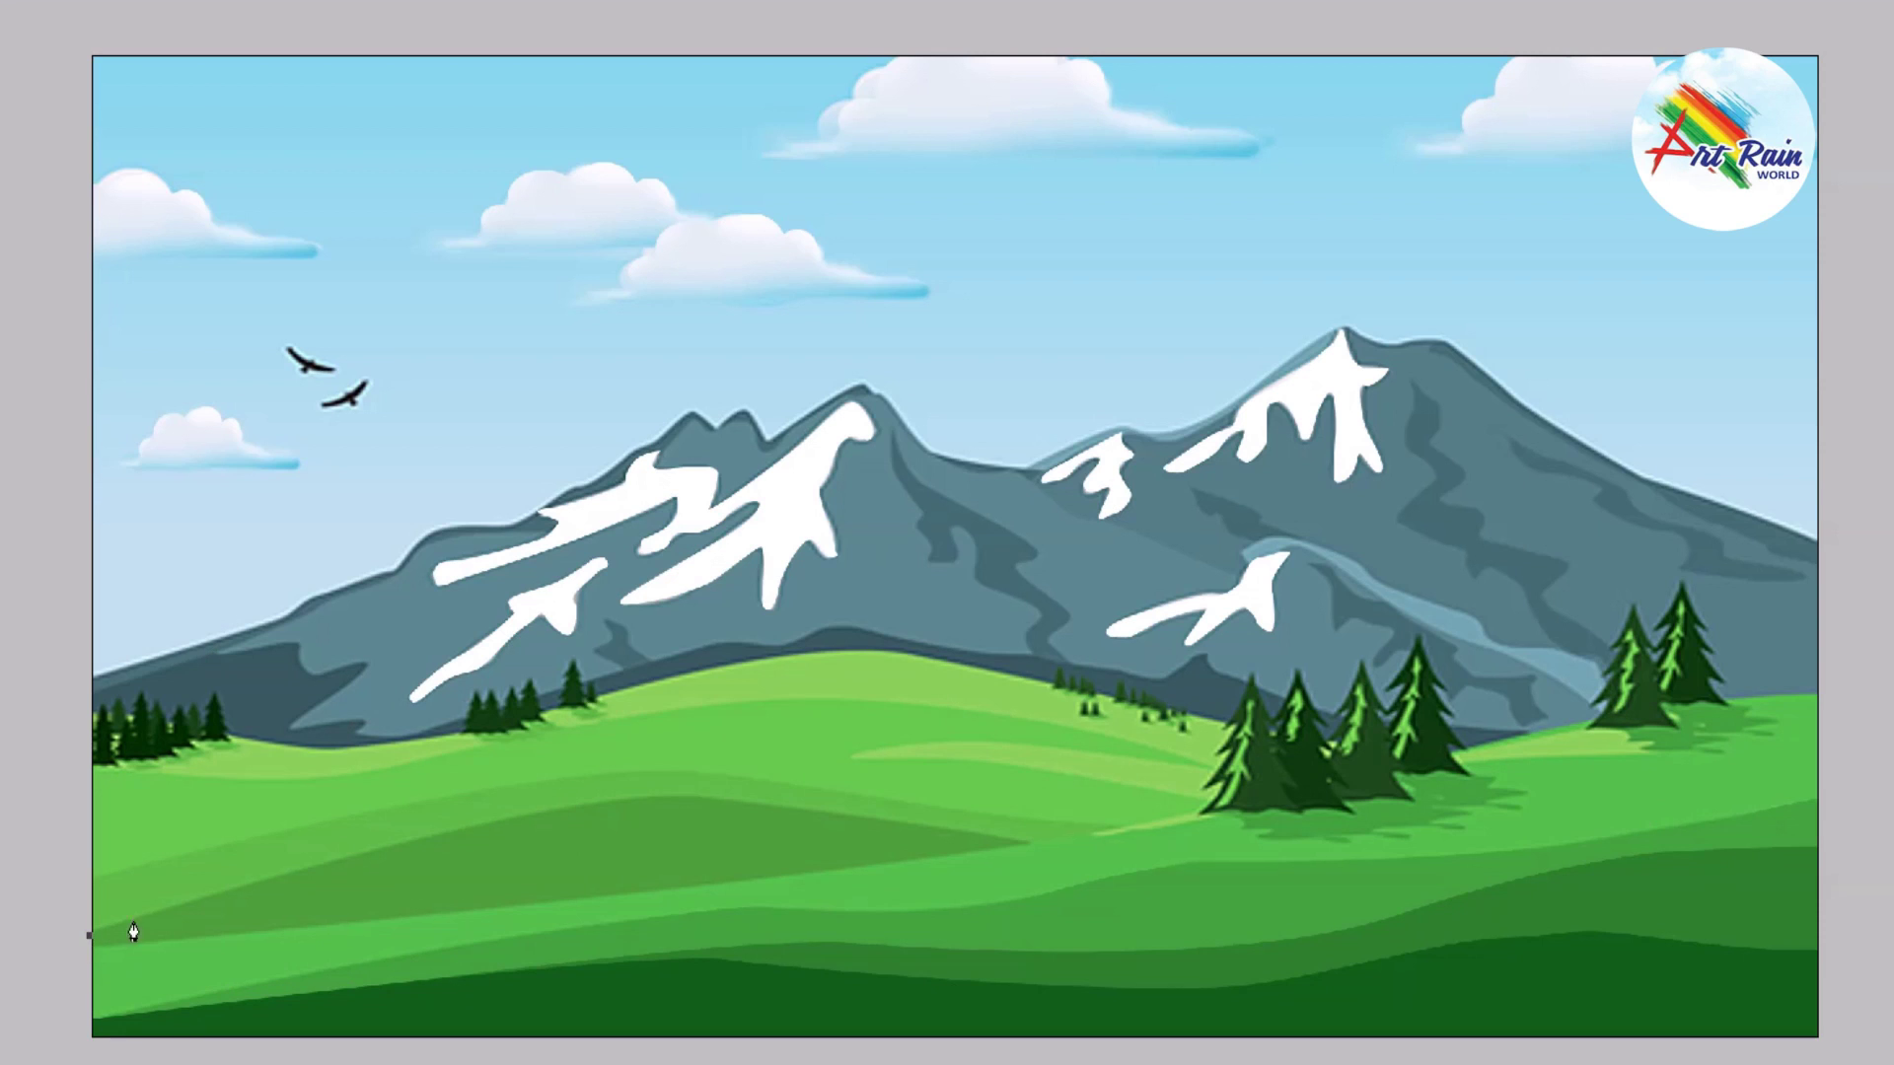
Step: Outline the first darker green hill across the left meadow, select it and fill it
drag(646, 795, 710, 804)
click(982, 835)
drag(637, 893, 602, 901)
click(369, 916)
click(152, 938)
drag(105, 944, 75, 955)
click(89, 935)
key(ctrl+Return)
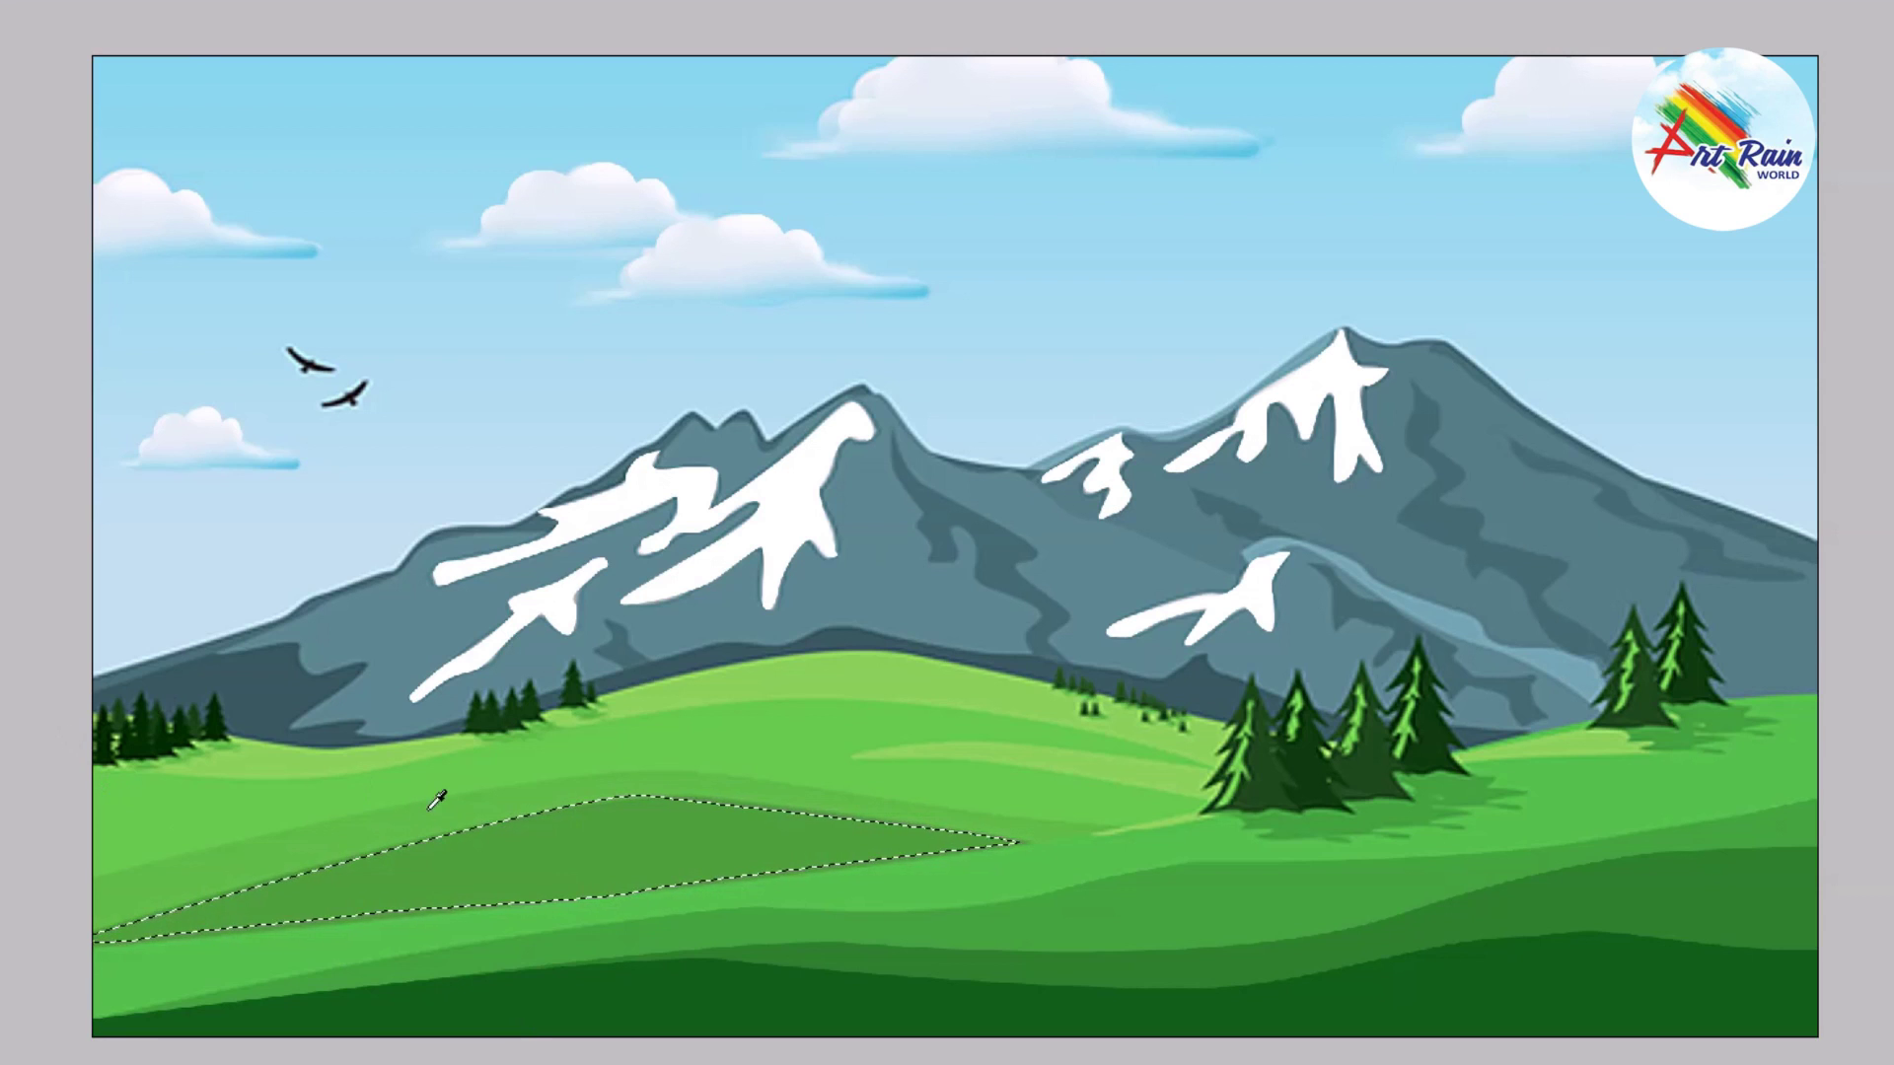
key(ctrl+d)
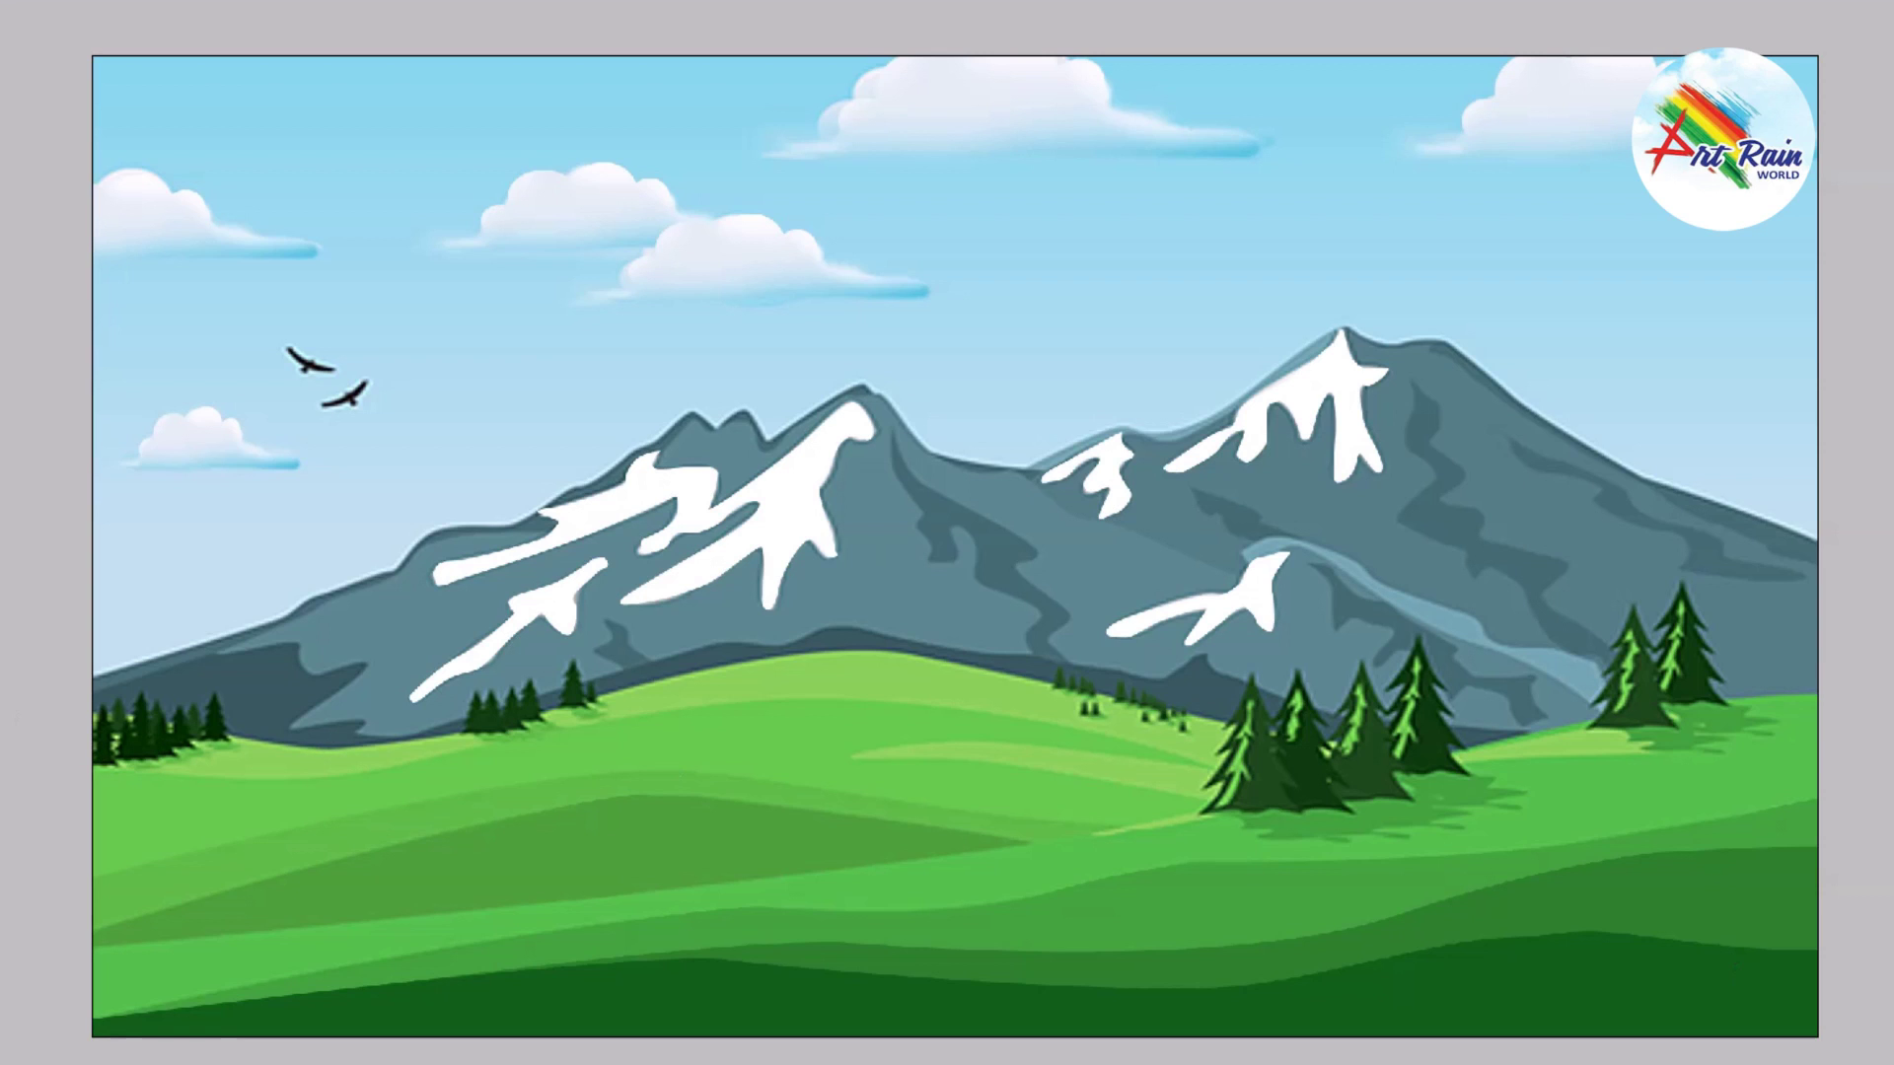
Step: Outline a second overlapping hill band from the left edge, select and fill it with a sampled green
click(69, 886)
click(624, 773)
drag(1012, 821, 1101, 820)
click(1100, 834)
drag(102, 942, 75, 942)
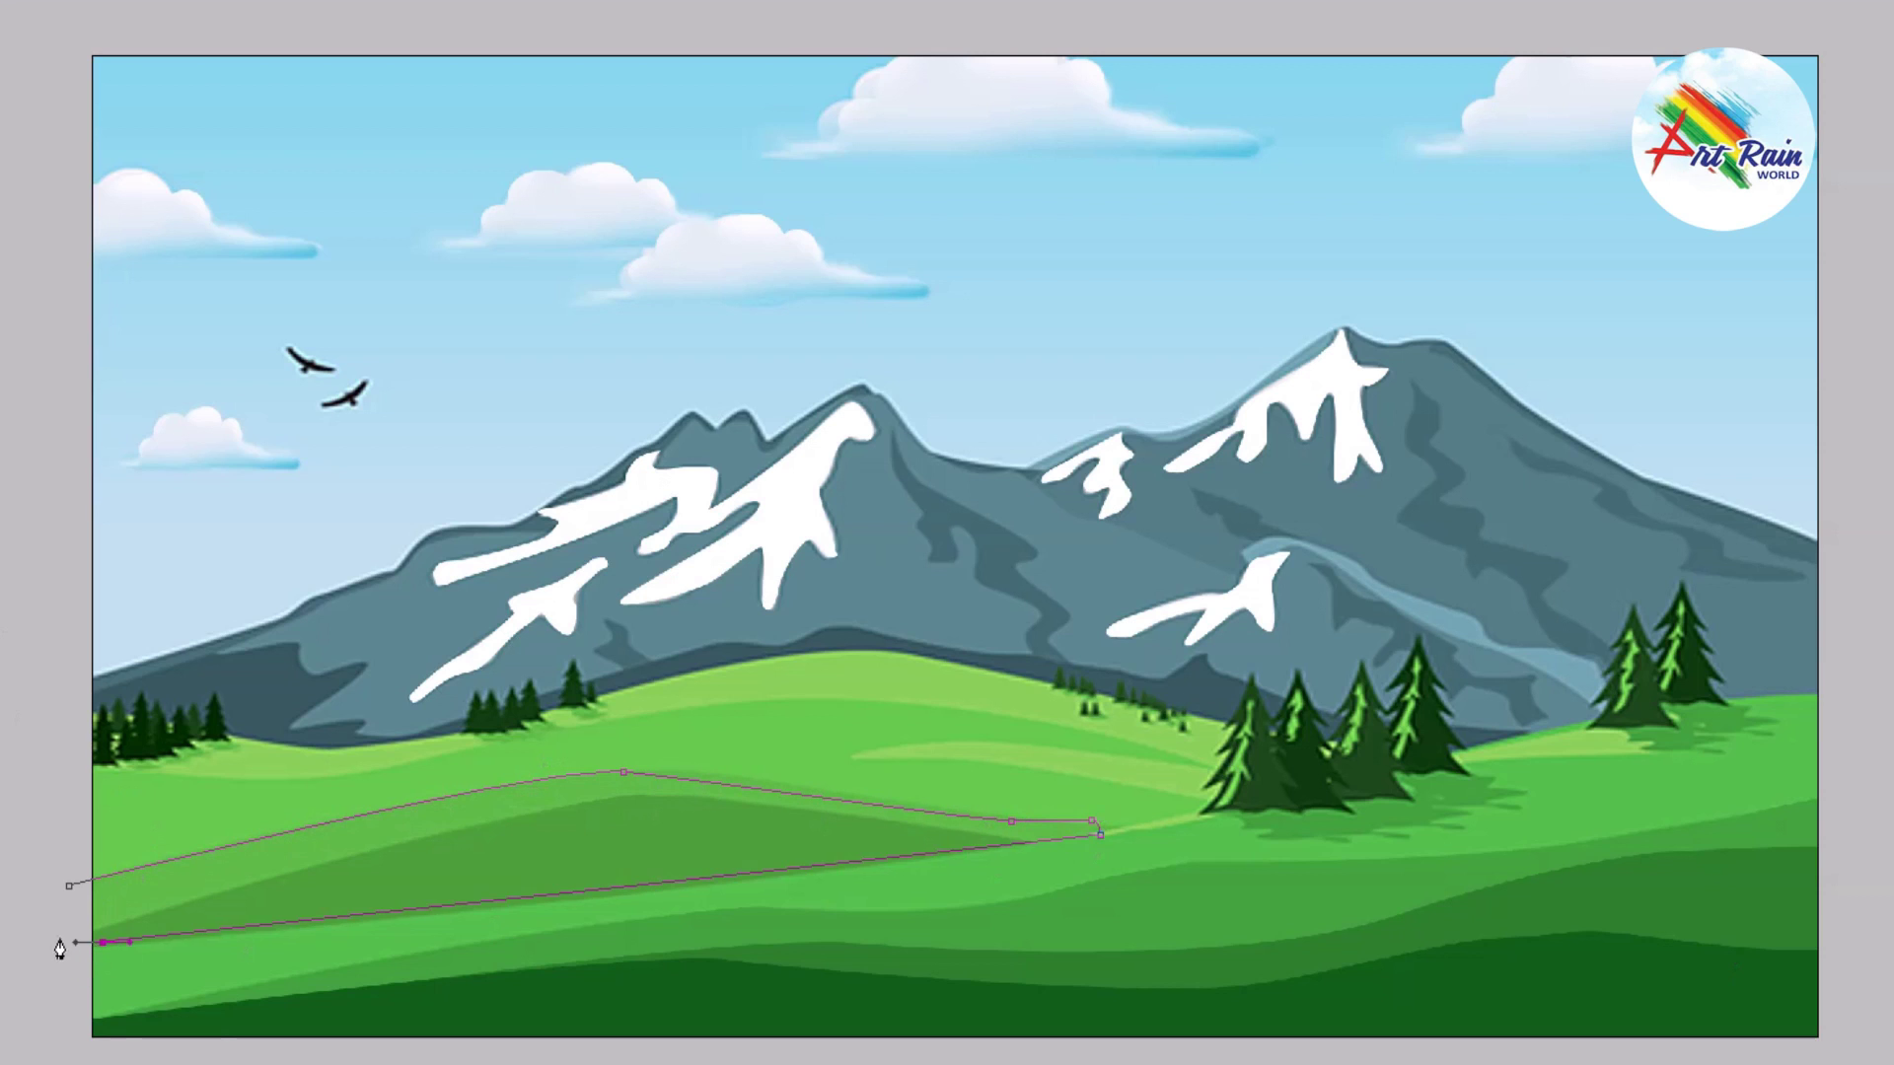
click(69, 886)
key(ctrl+Return)
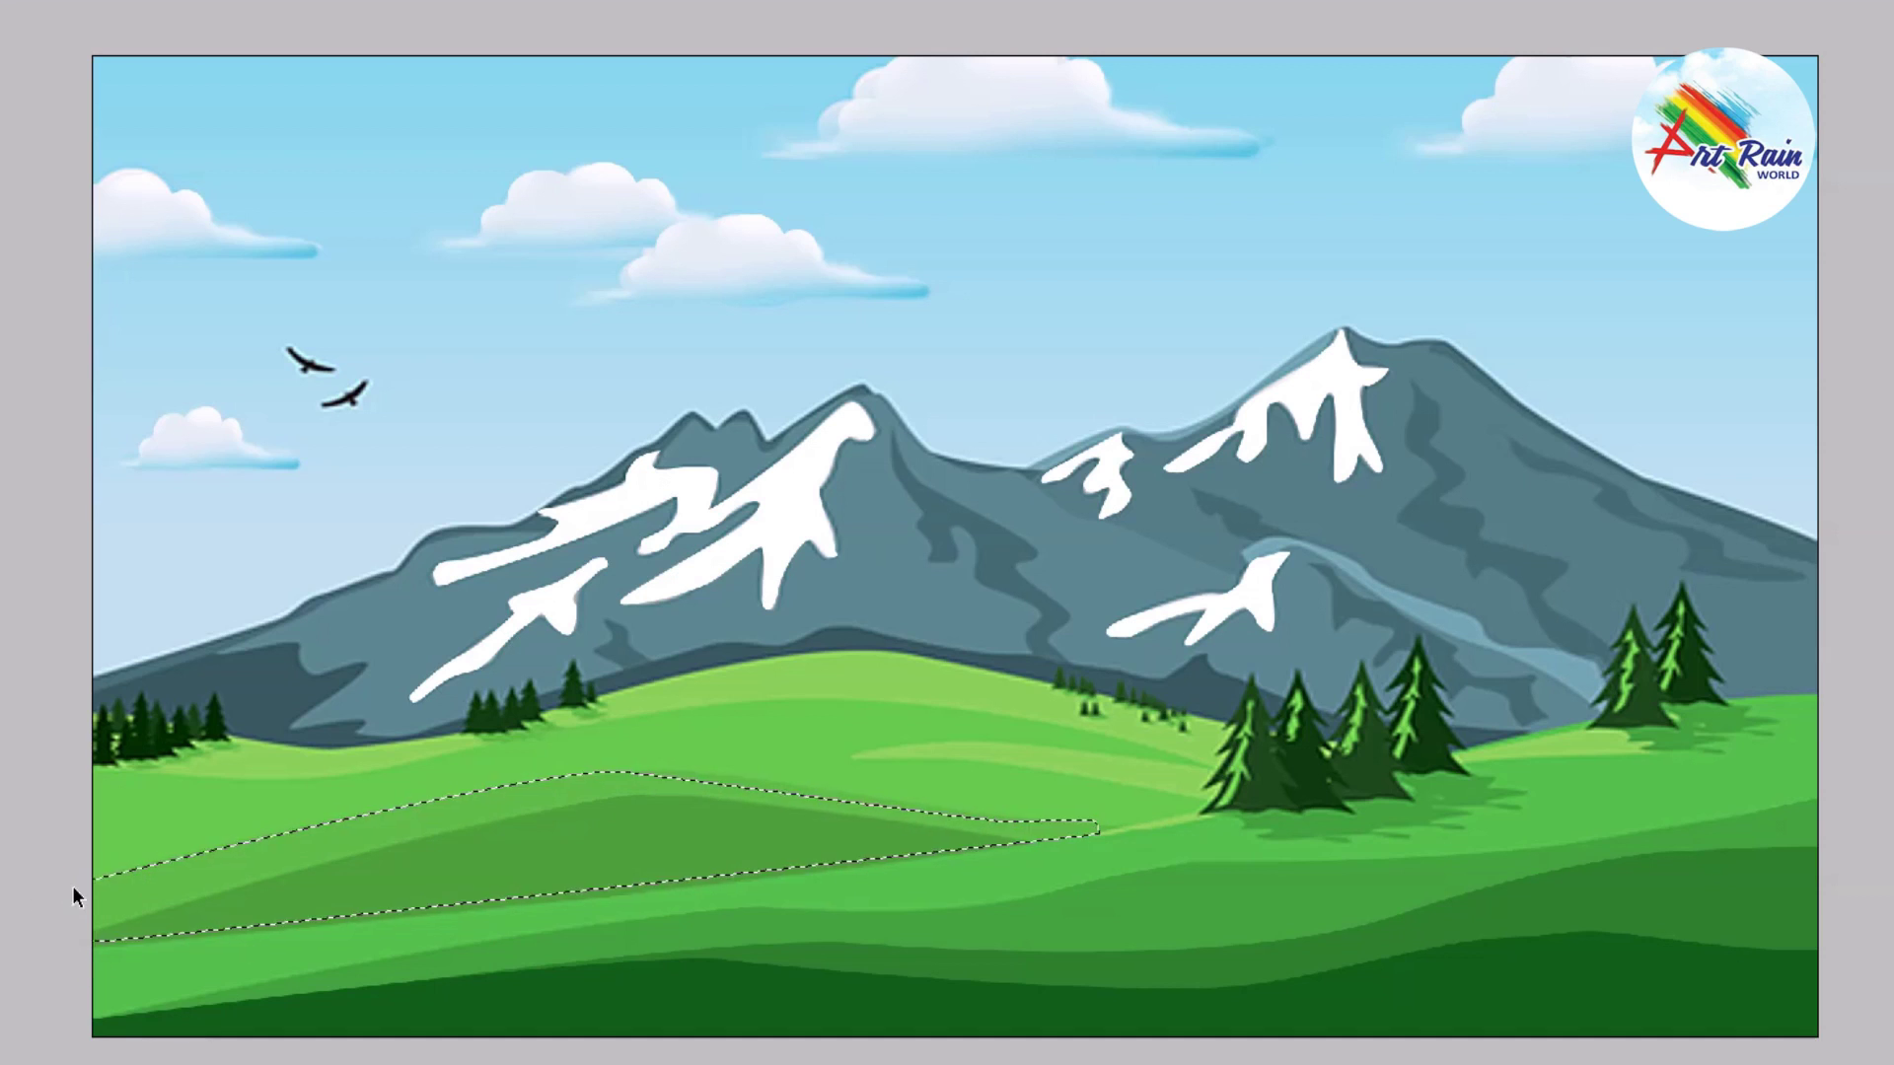
key(i)
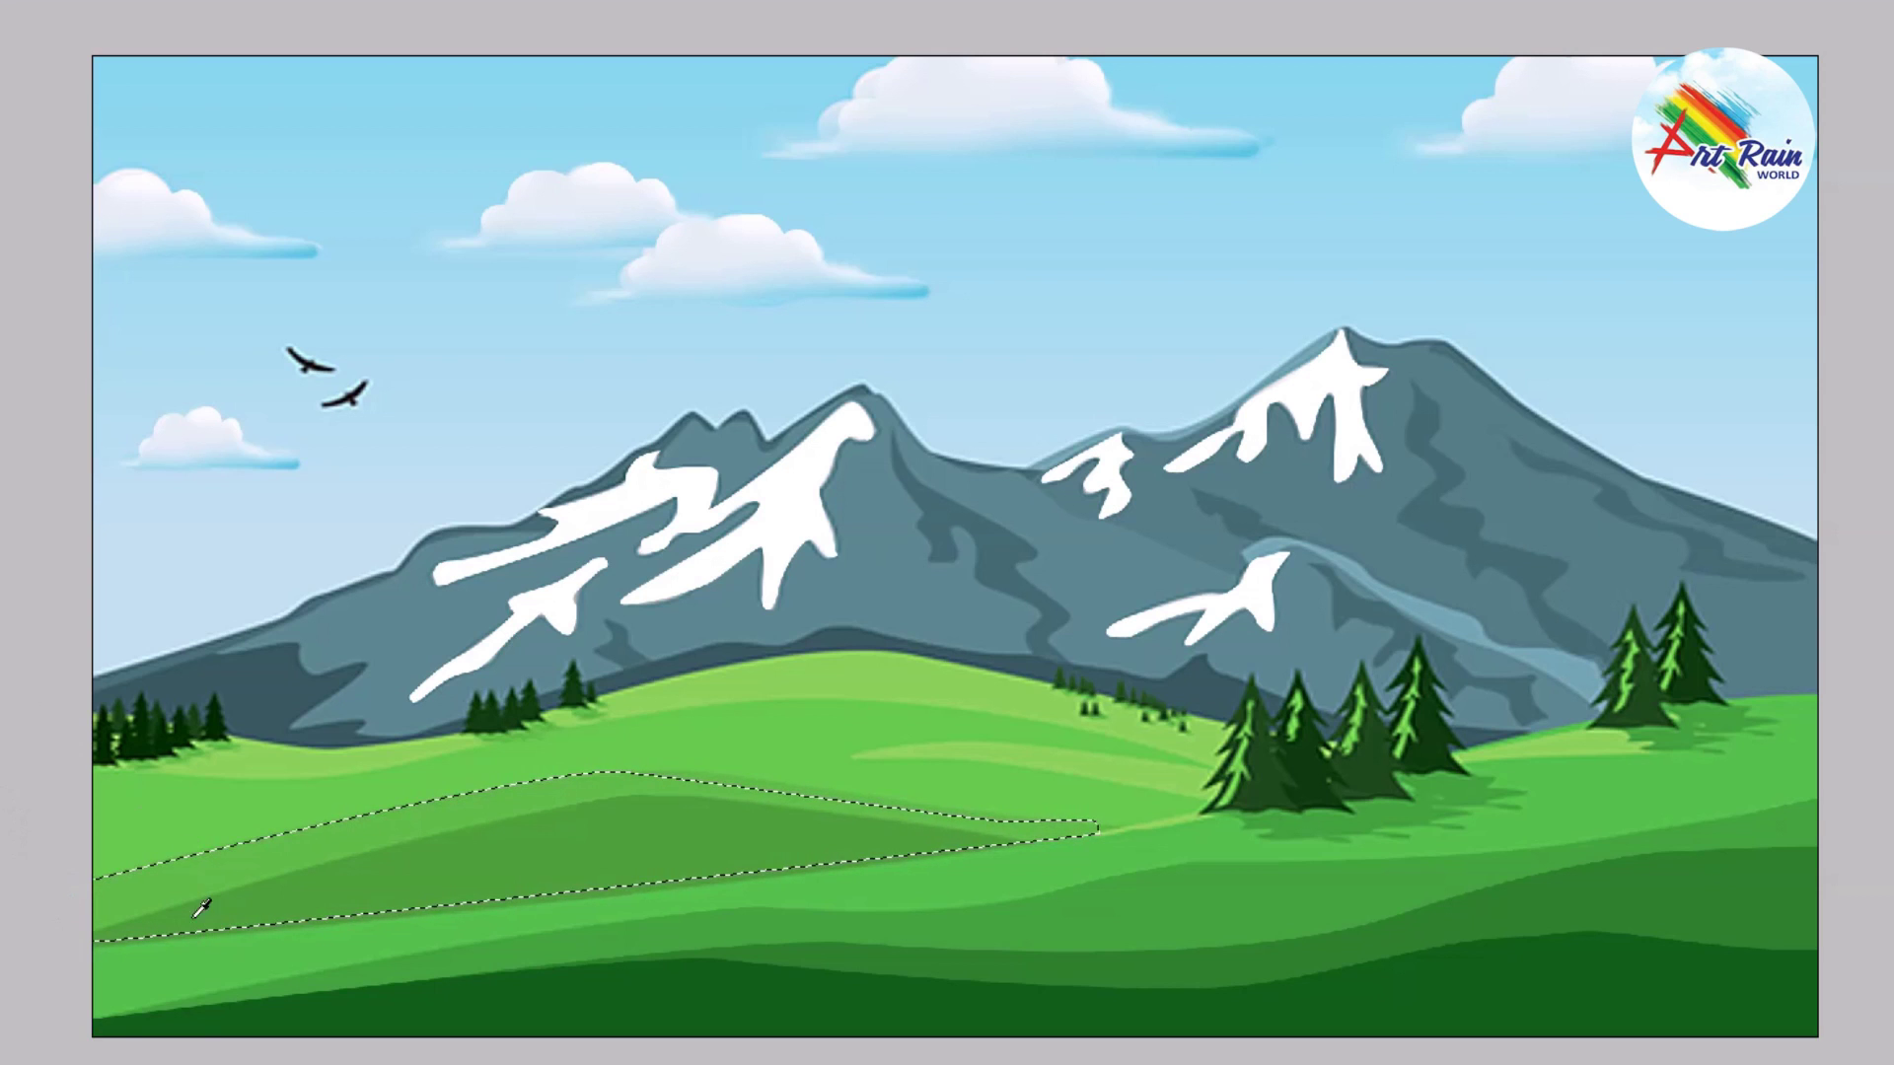
key(ctrl+d)
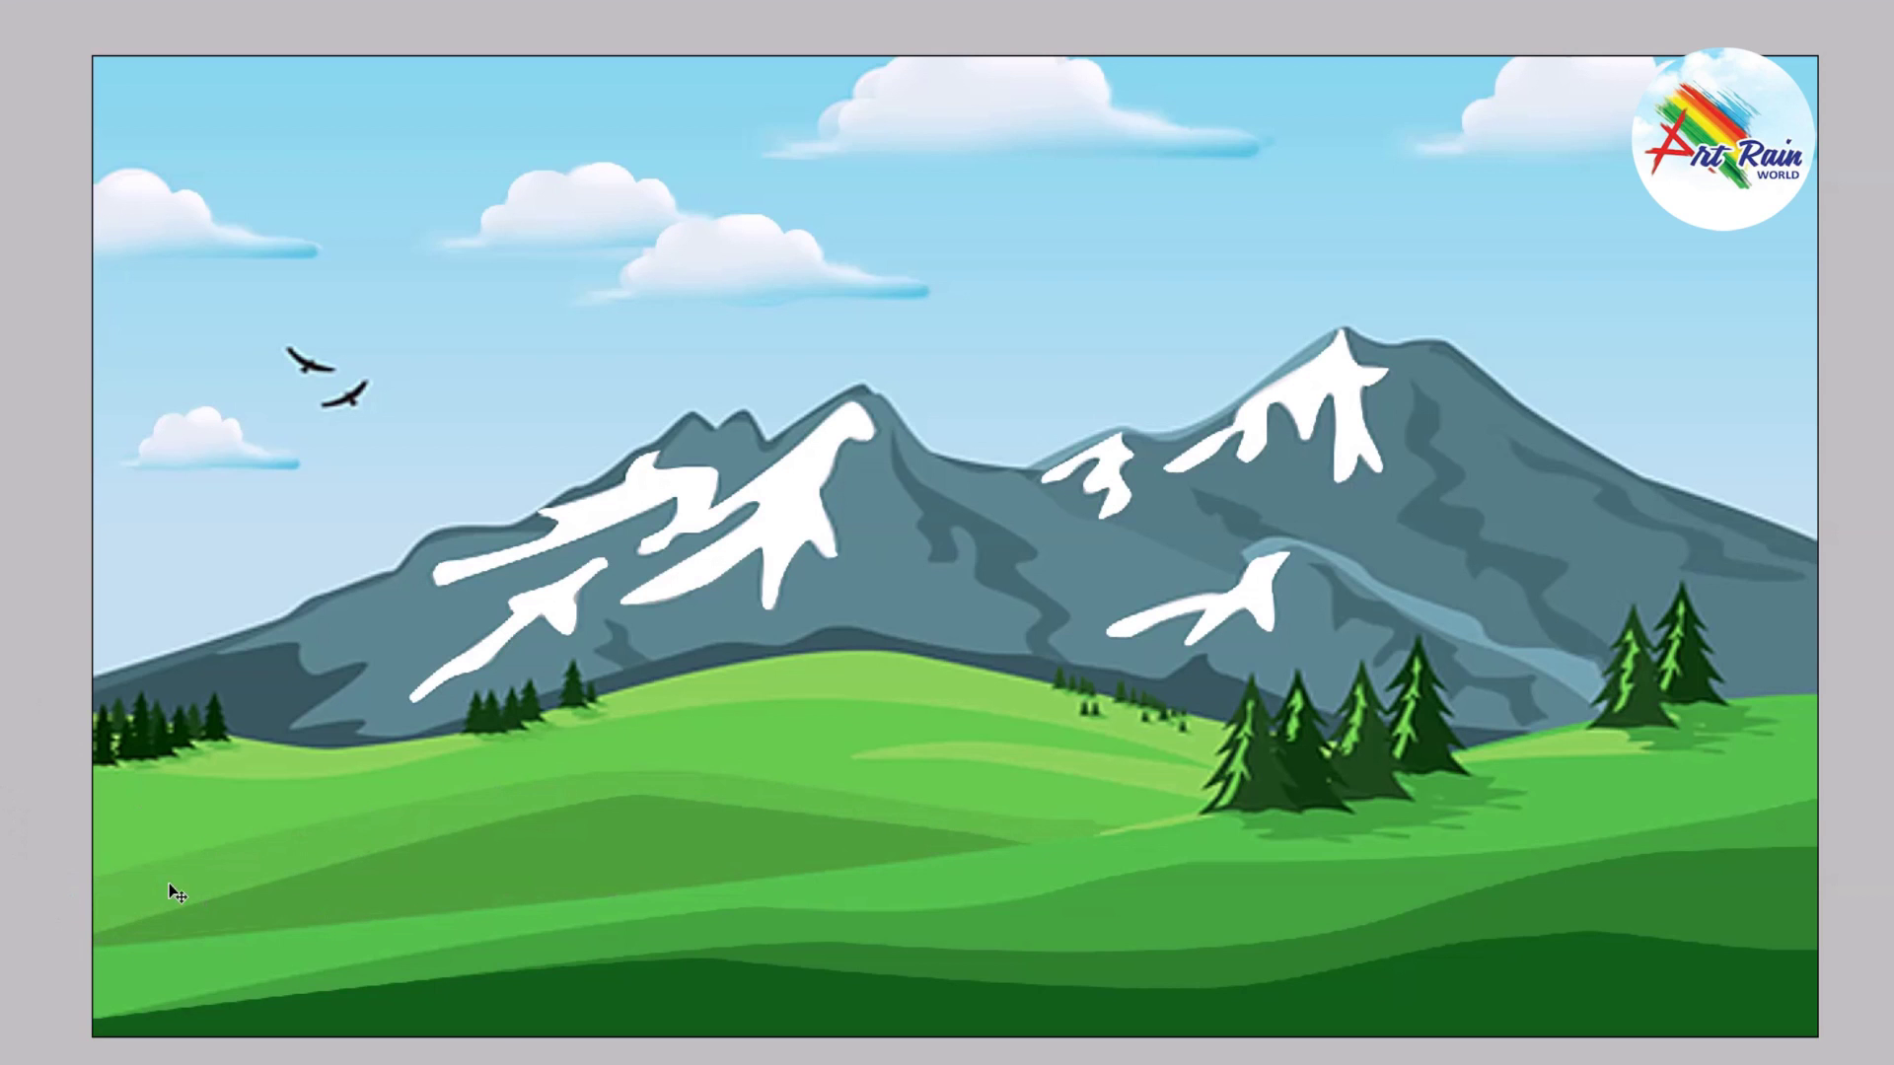
key(i)
Step: Trace the top edge of a broad slope rising right, under the right pines and past the canvas edge
click(1131, 832)
click(1232, 810)
click(1426, 767)
drag(1470, 761, 1627, 707)
click(1652, 755)
click(1635, 735)
click(1472, 753)
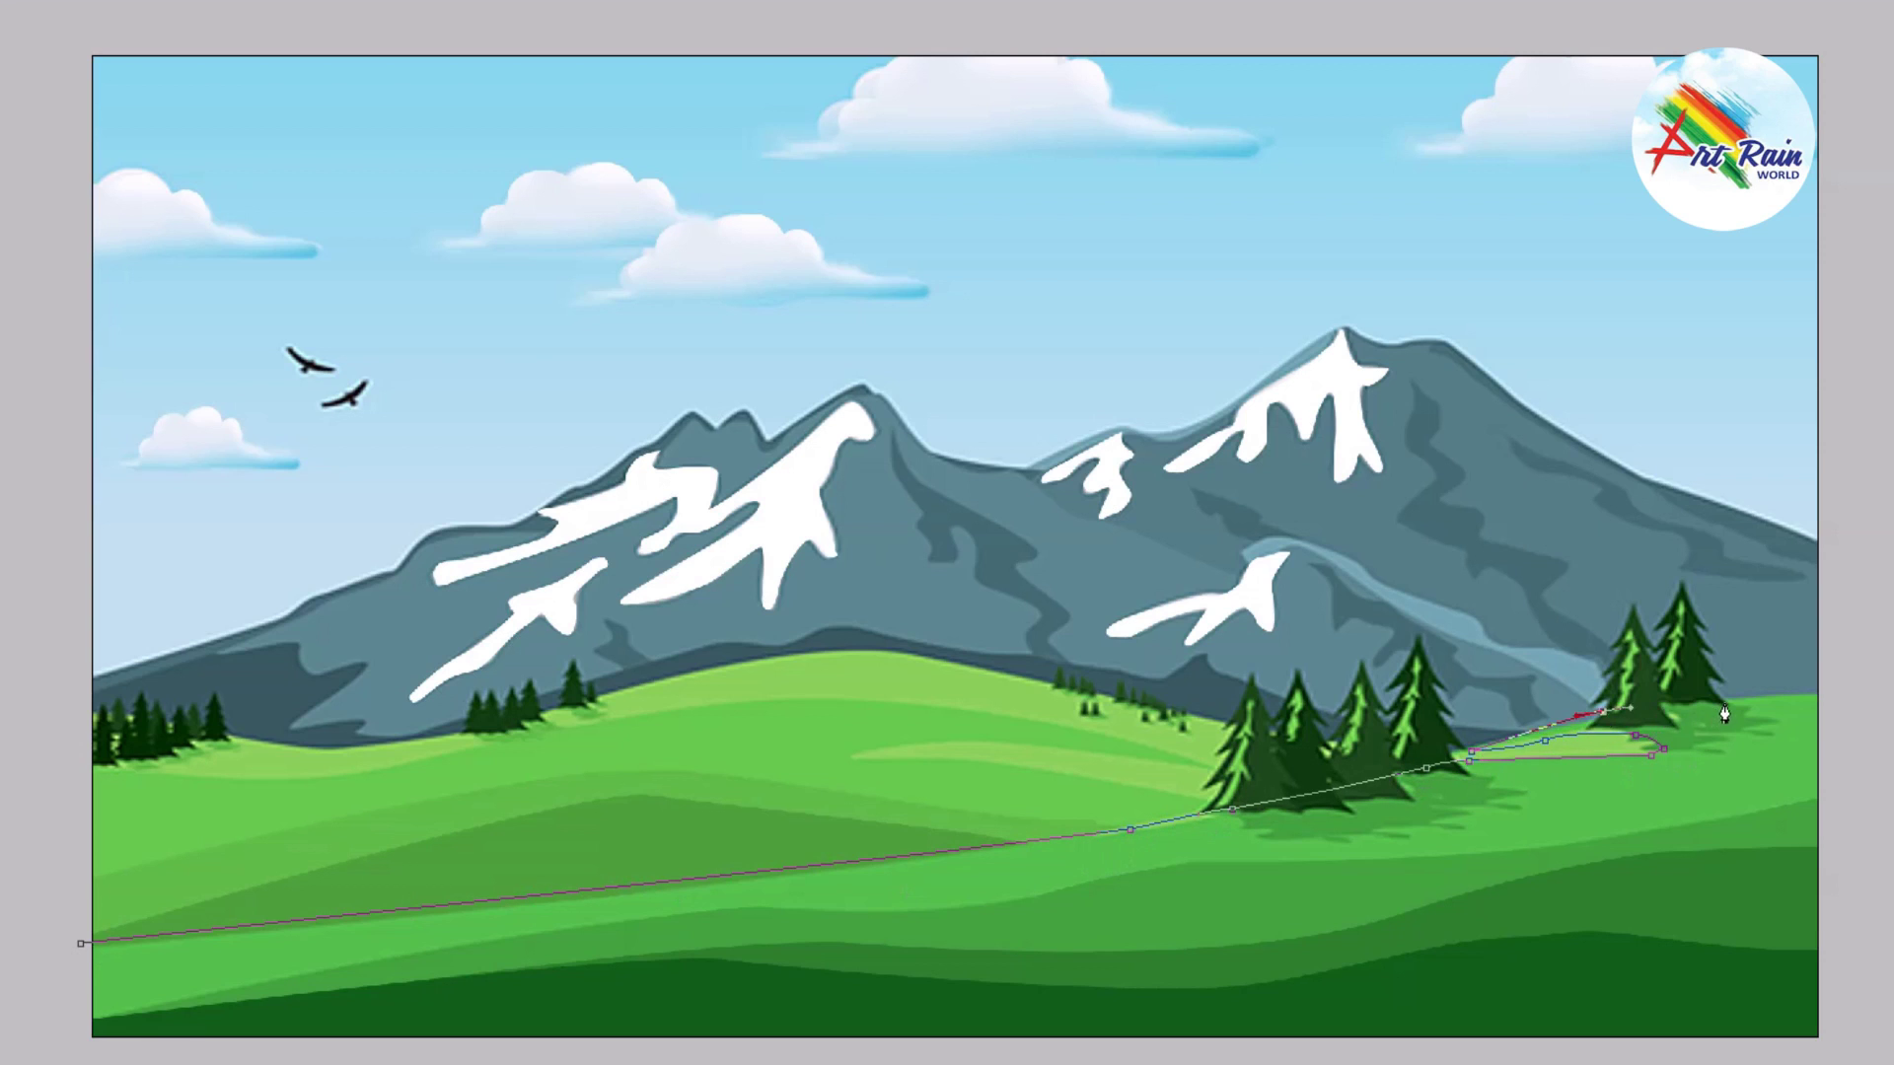
drag(1825, 686, 1839, 696)
drag(1876, 832, 1858, 882)
Step: Close the slope along the canvas bottom and fill it with medium green
click(1441, 962)
click(421, 998)
click(164, 1026)
click(107, 1037)
click(81, 944)
key(ctrl+Return)
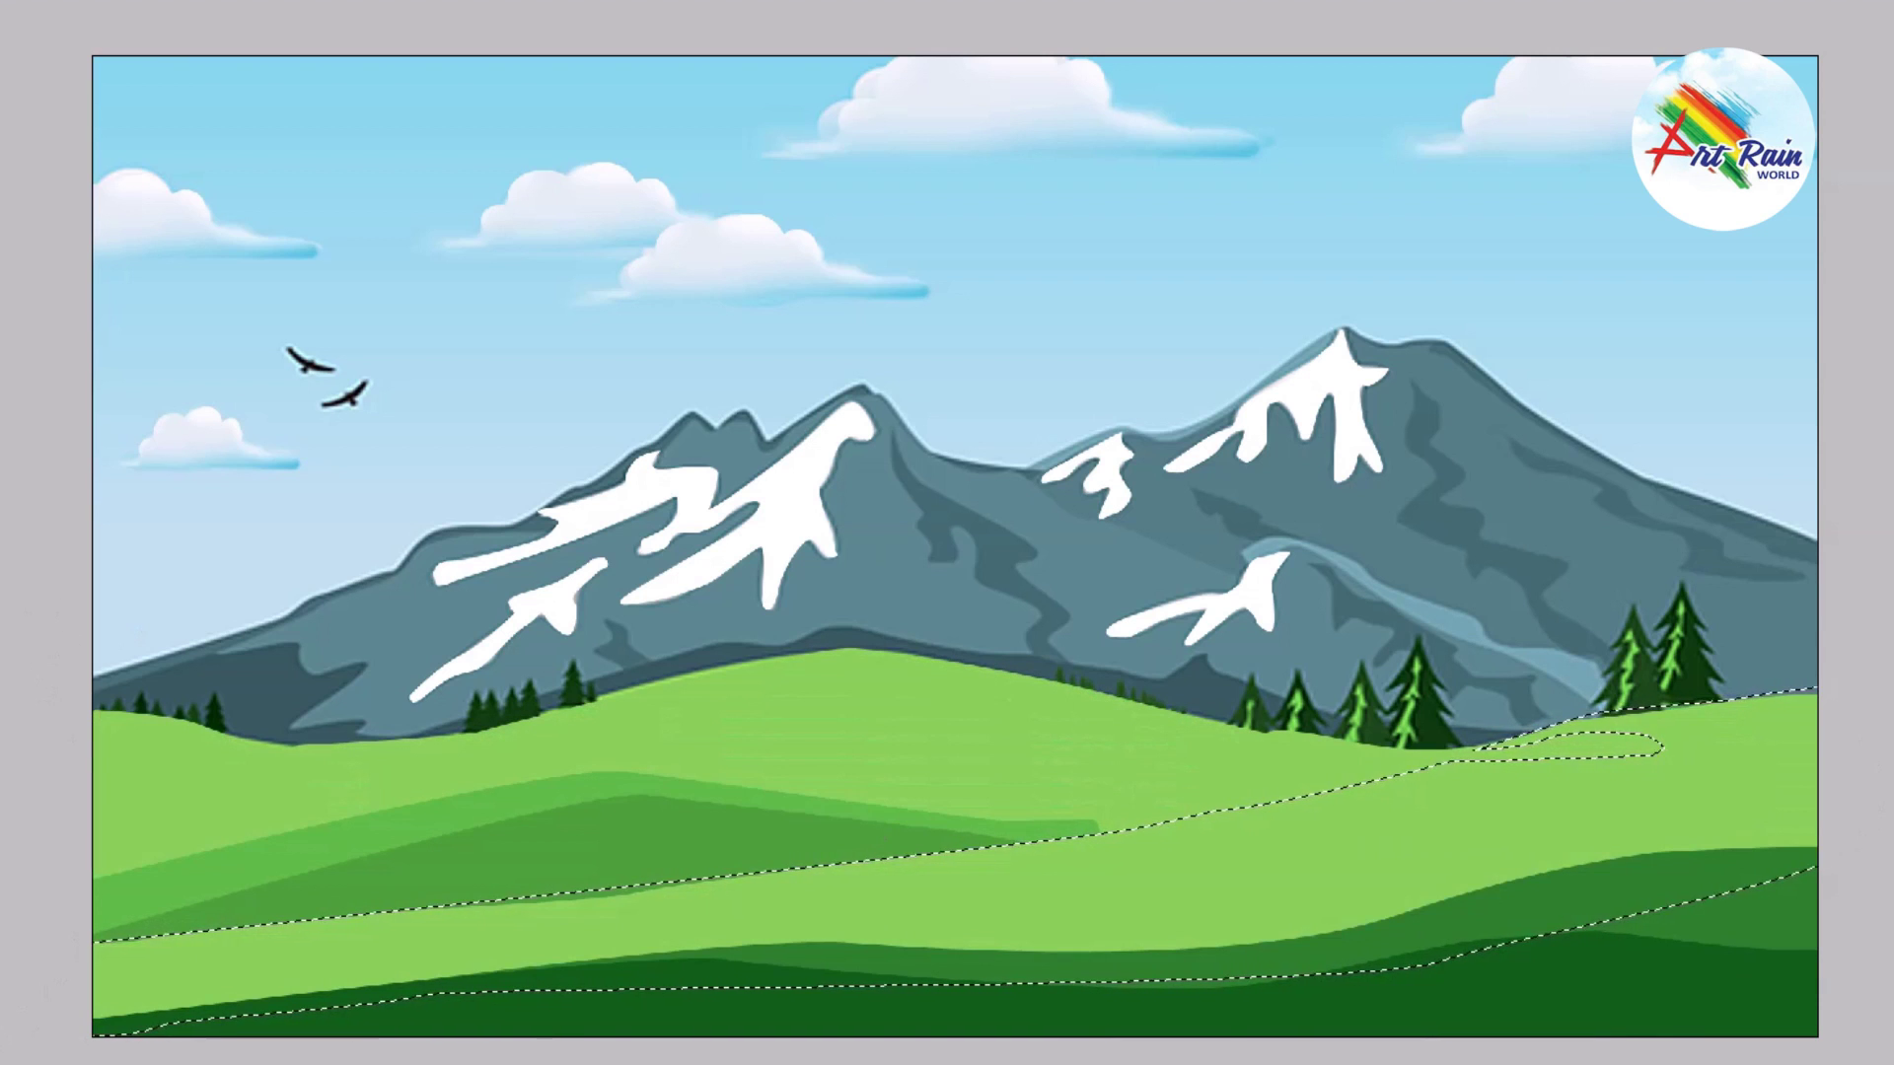
key(alt+BackSpace)
key(ctrl+d)
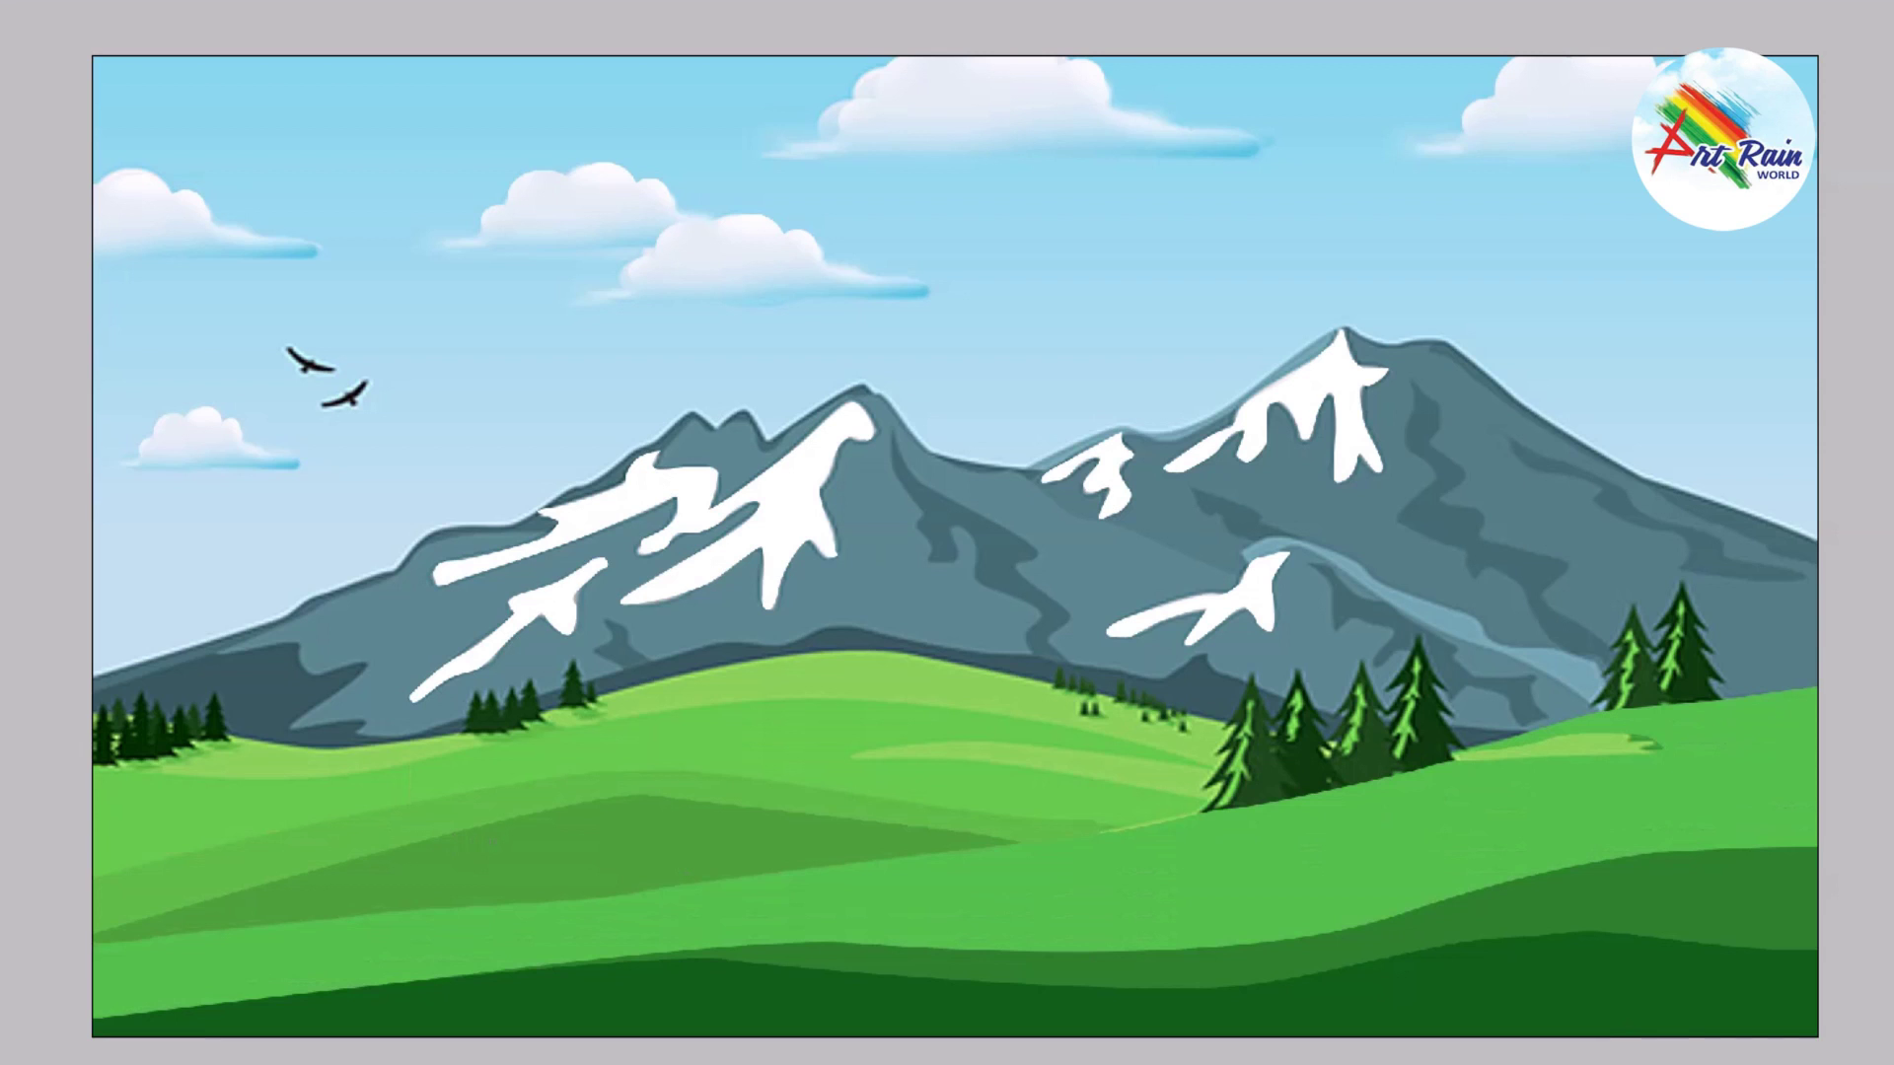
Step: Trace the top edge of a light meadow band along the hill toward the pines
click(77, 772)
drag(176, 771, 210, 771)
click(438, 757)
drag(715, 708, 796, 705)
drag(1047, 723, 1065, 728)
click(1227, 766)
drag(875, 752, 855, 758)
click(1092, 780)
click(1192, 800)
drag(1268, 827, 1260, 839)
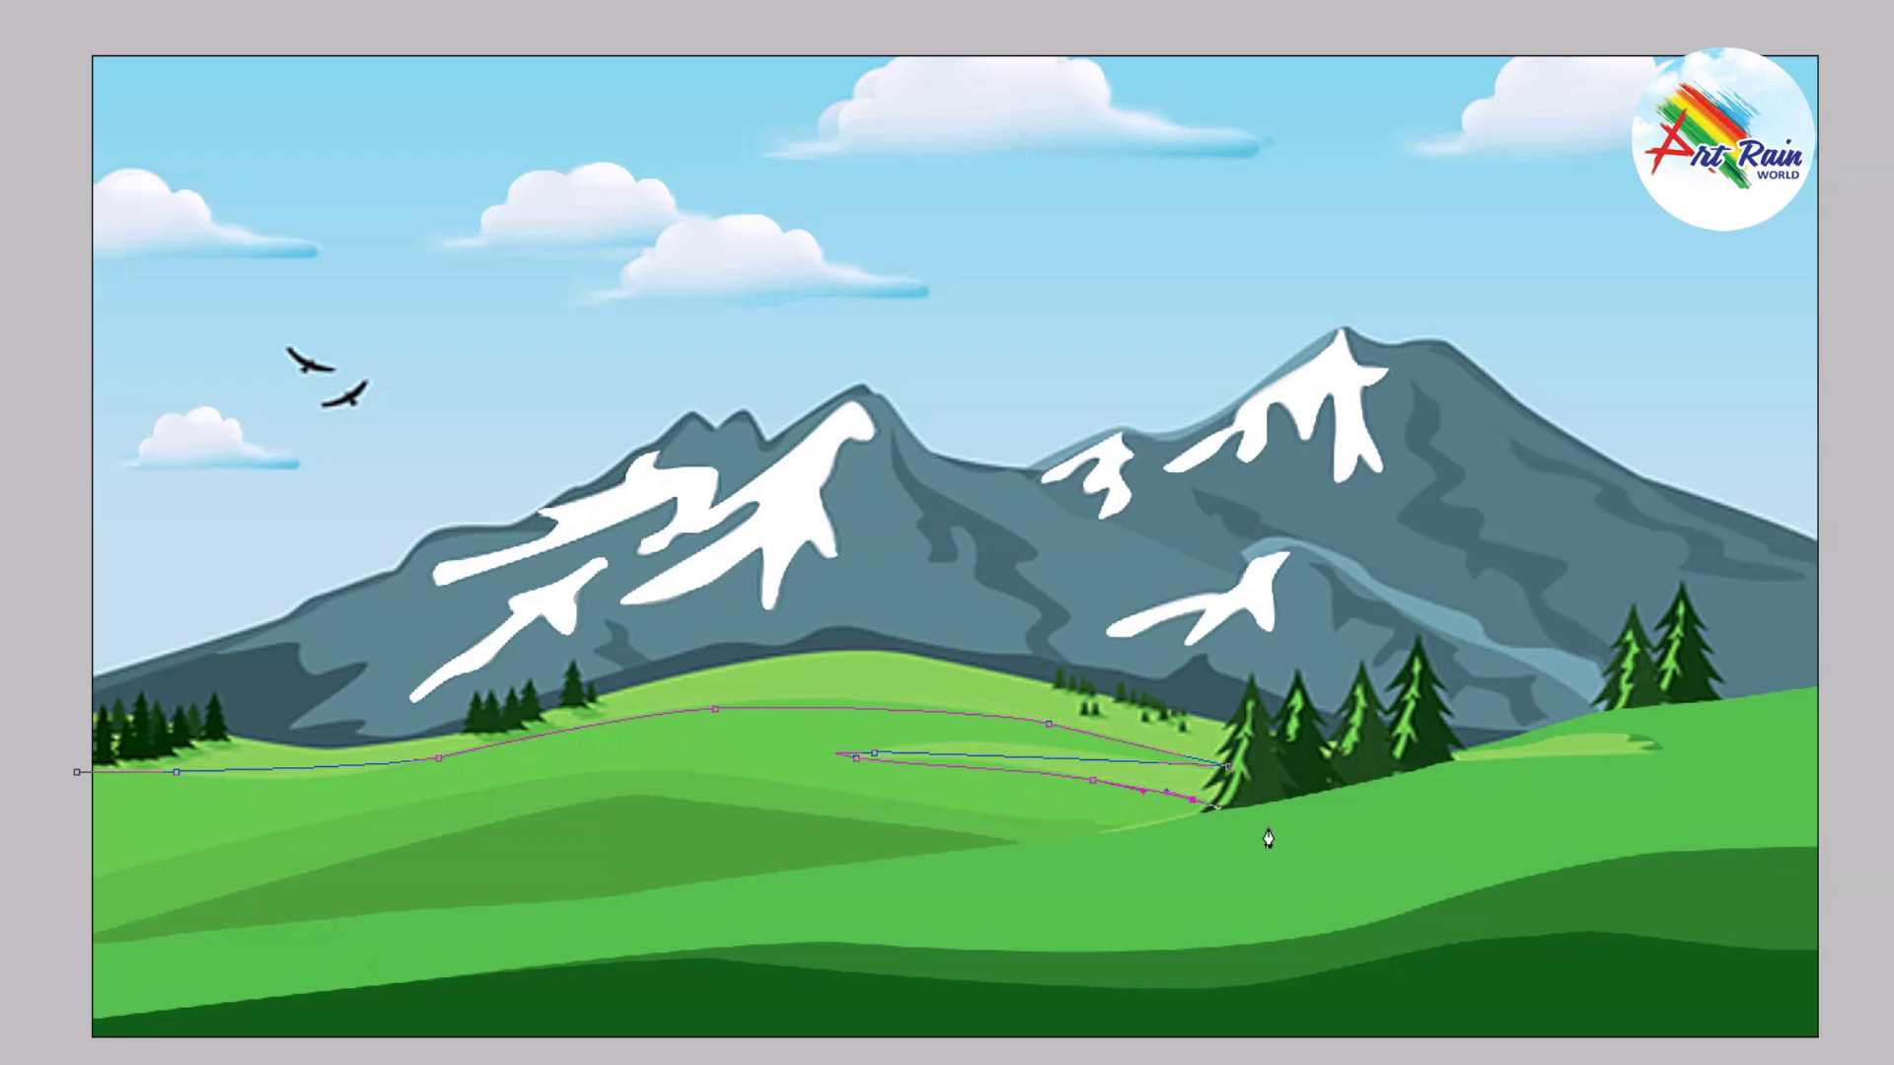
Step: Close the meadow band along its lower edge and fill it with a sampled lighter green
click(1253, 859)
click(1117, 884)
drag(944, 855, 836, 865)
drag(534, 836, 460, 848)
click(87, 888)
drag(8, 848, 17, 825)
click(77, 773)
key(ctrl+Return)
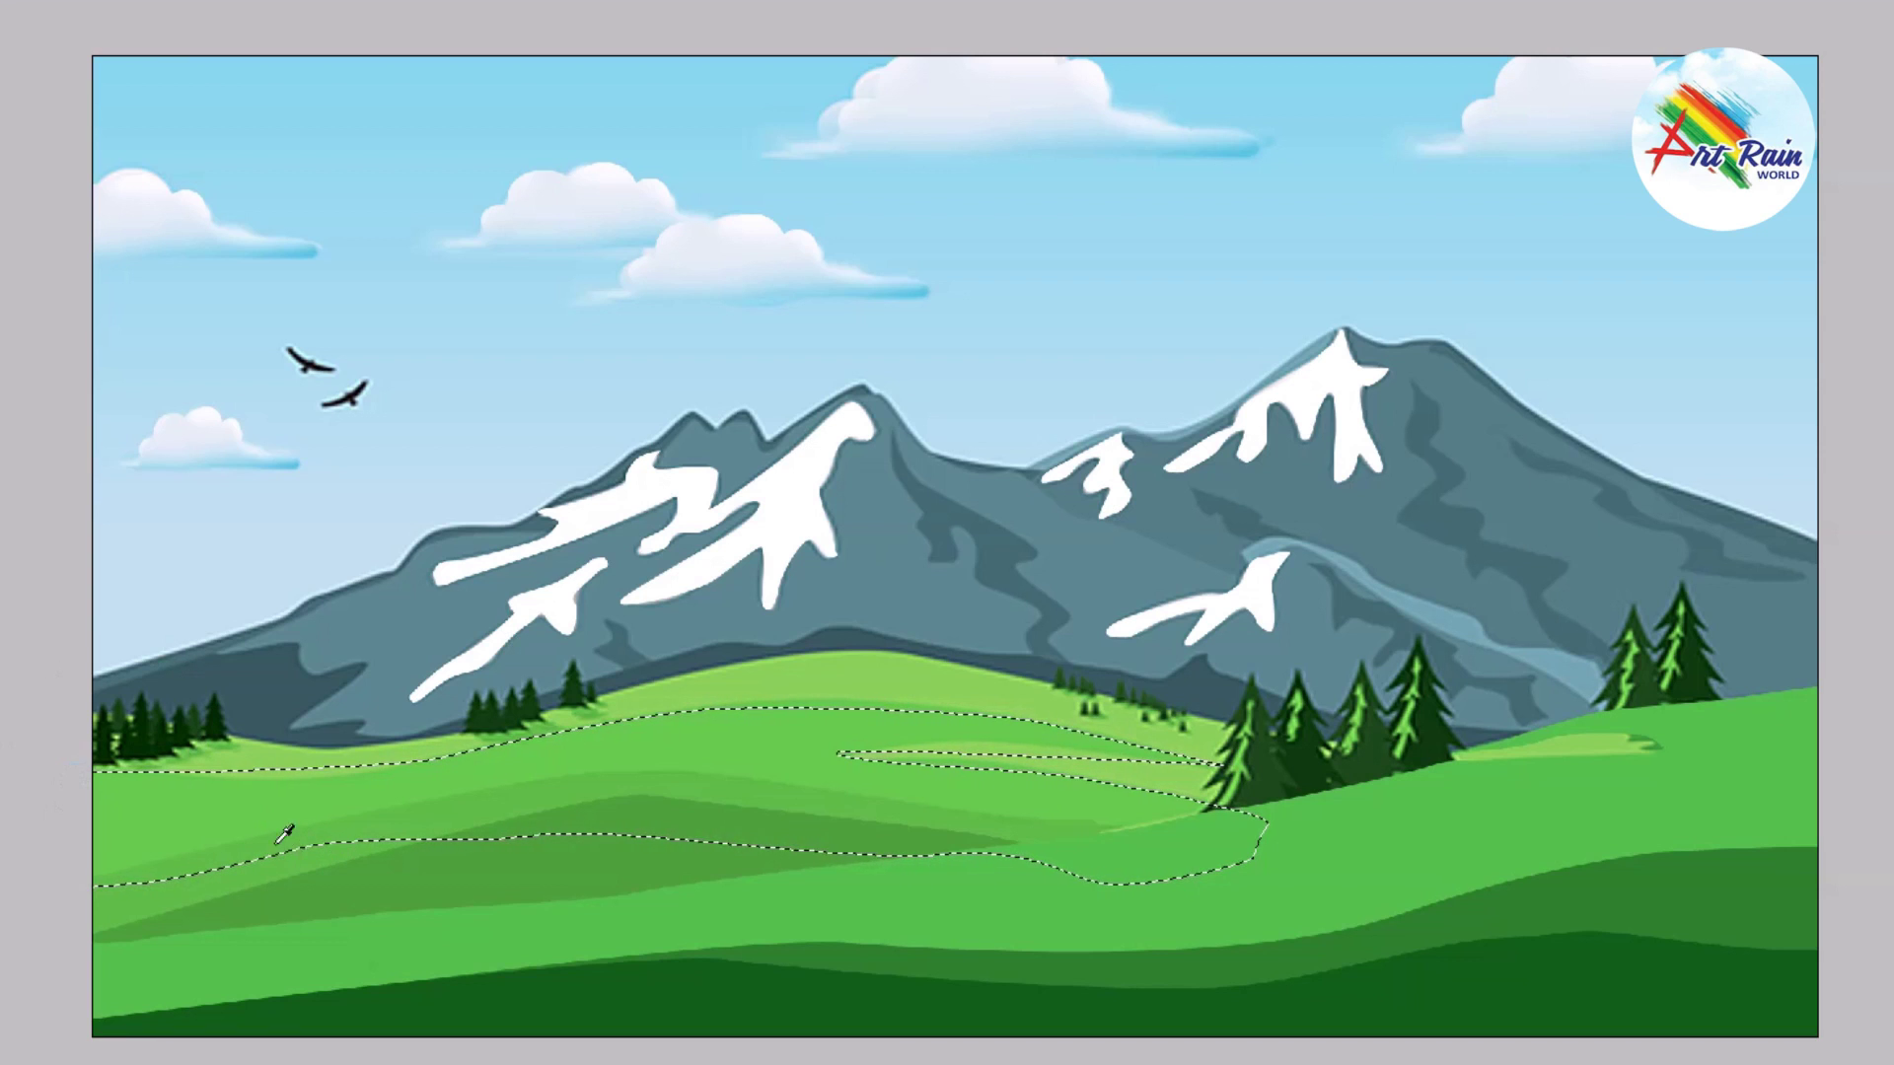
click(239, 810)
key(alt+BackSpace)
key(ctrl+d)
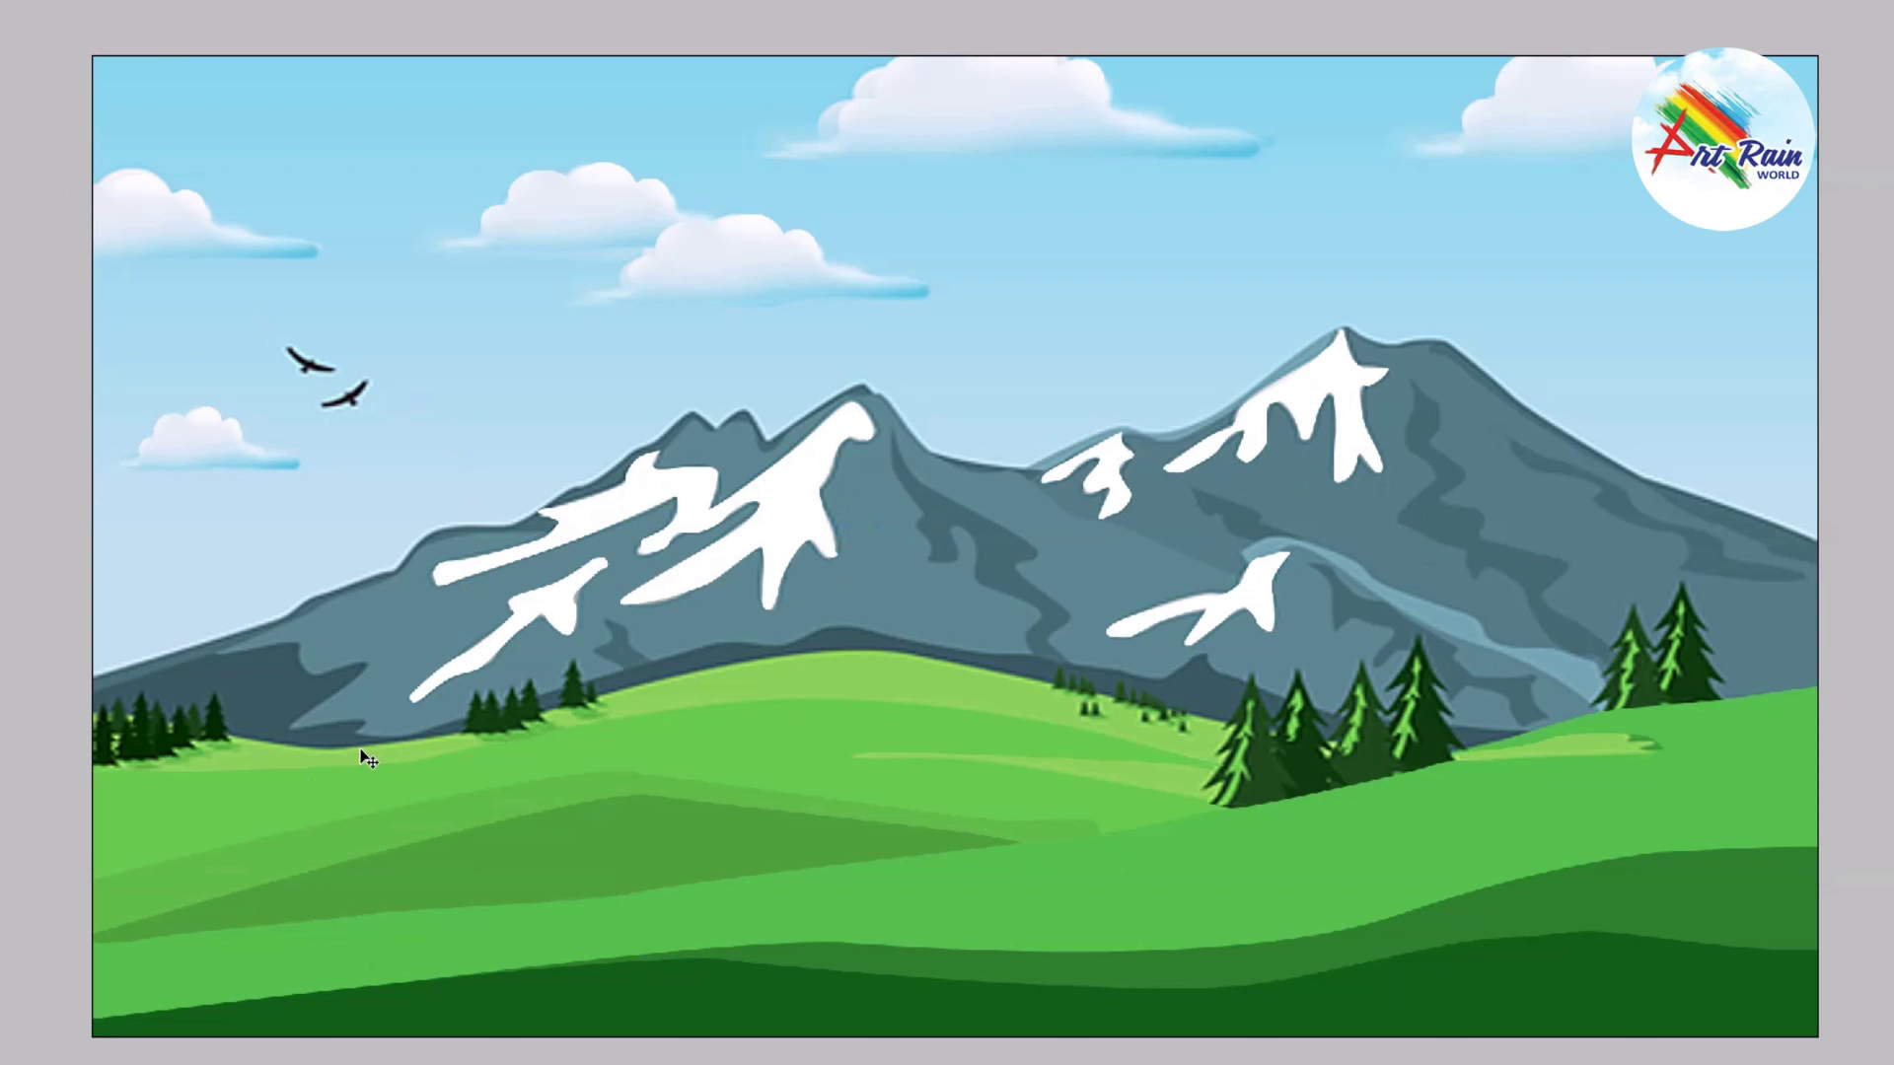
Step: Outline the front-left pine from its base up to the tip and down its right-side branches
scroll(1451, 807, up, 5)
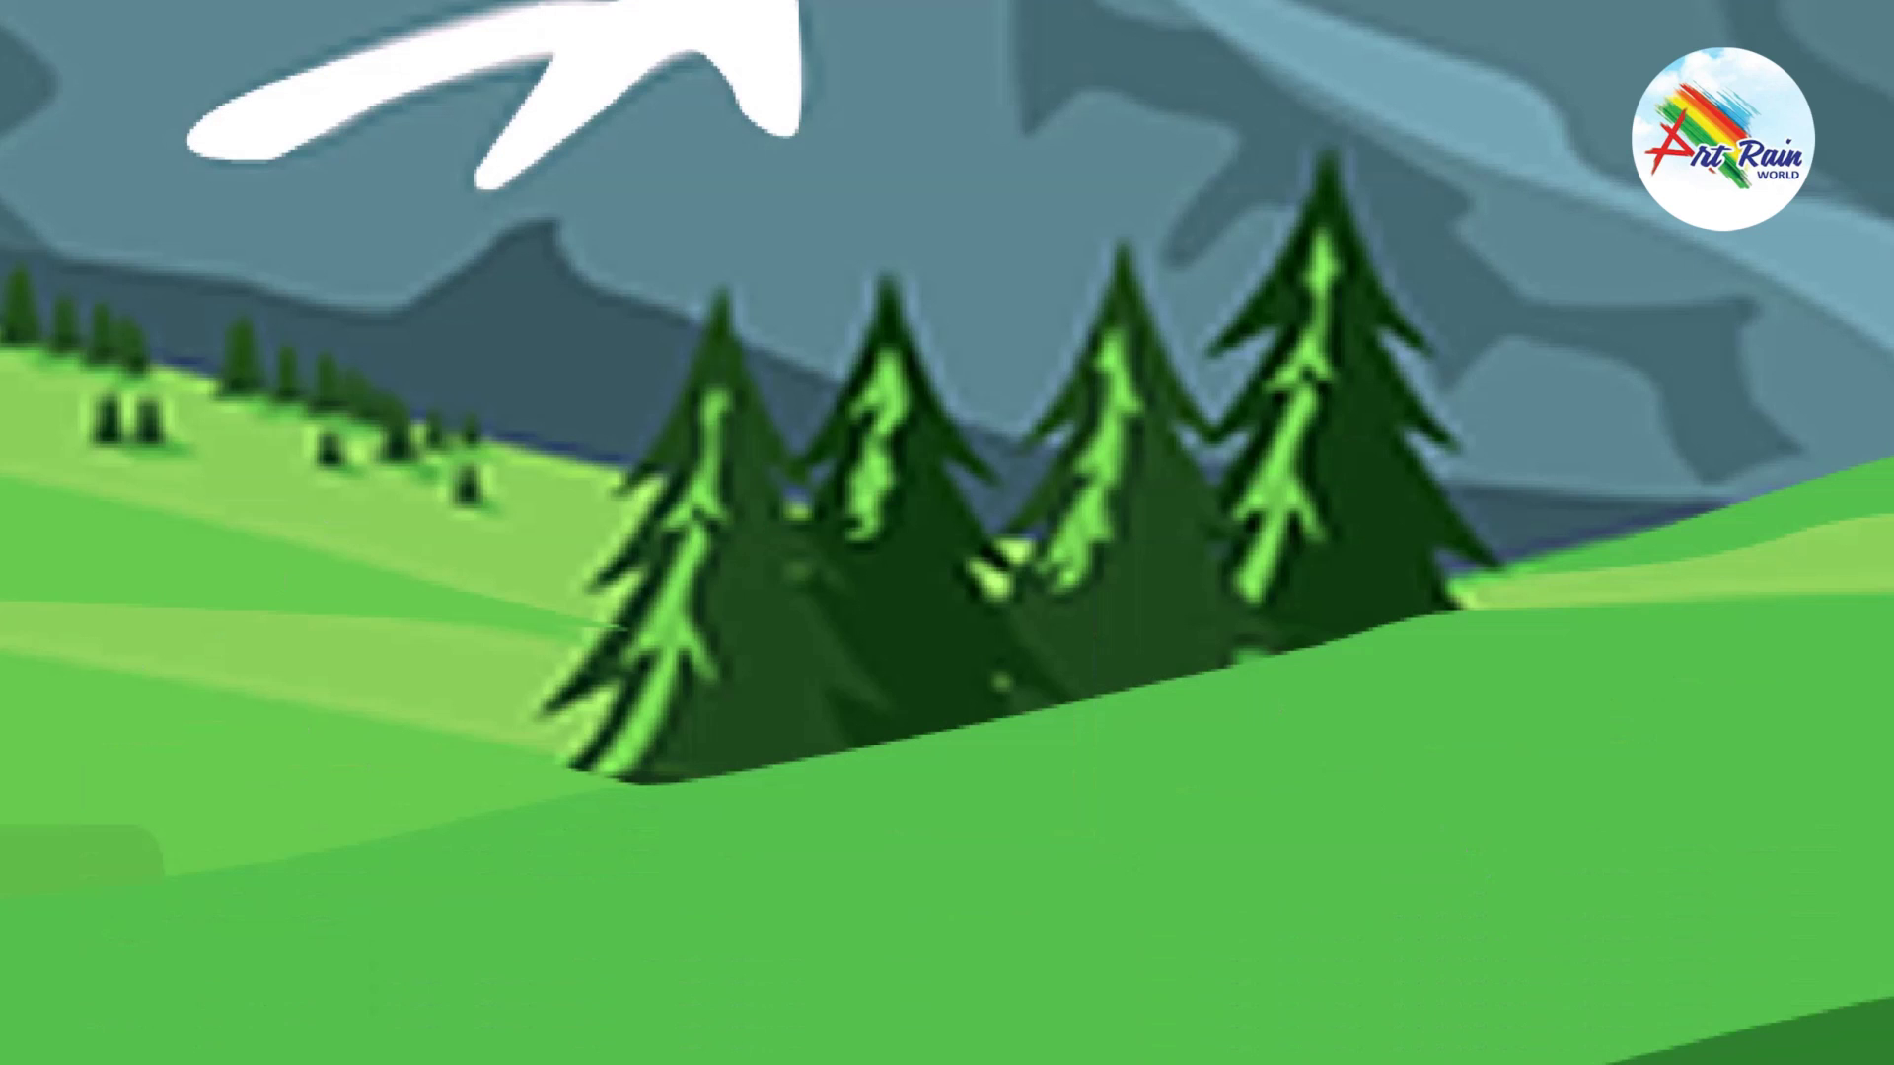
click(614, 480)
click(725, 289)
click(777, 428)
mouse_move(832, 501)
mouse_down()
mouse_move(801, 507)
mouse_move(864, 604)
mouse_move(821, 612)
mouse_up()
click(809, 506)
click(777, 486)
click(771, 524)
click(803, 560)
click(918, 724)
click(834, 697)
drag(831, 726, 869, 779)
Step: Complete the pine outline along the ground and left-side branches, refining the lower-left curve
click(577, 801)
click(502, 804)
drag(577, 747, 604, 719)
click(634, 679)
click(527, 721)
drag(590, 646, 654, 582)
click(656, 586)
click(587, 585)
click(641, 570)
click(671, 467)
drag(612, 493, 612, 507)
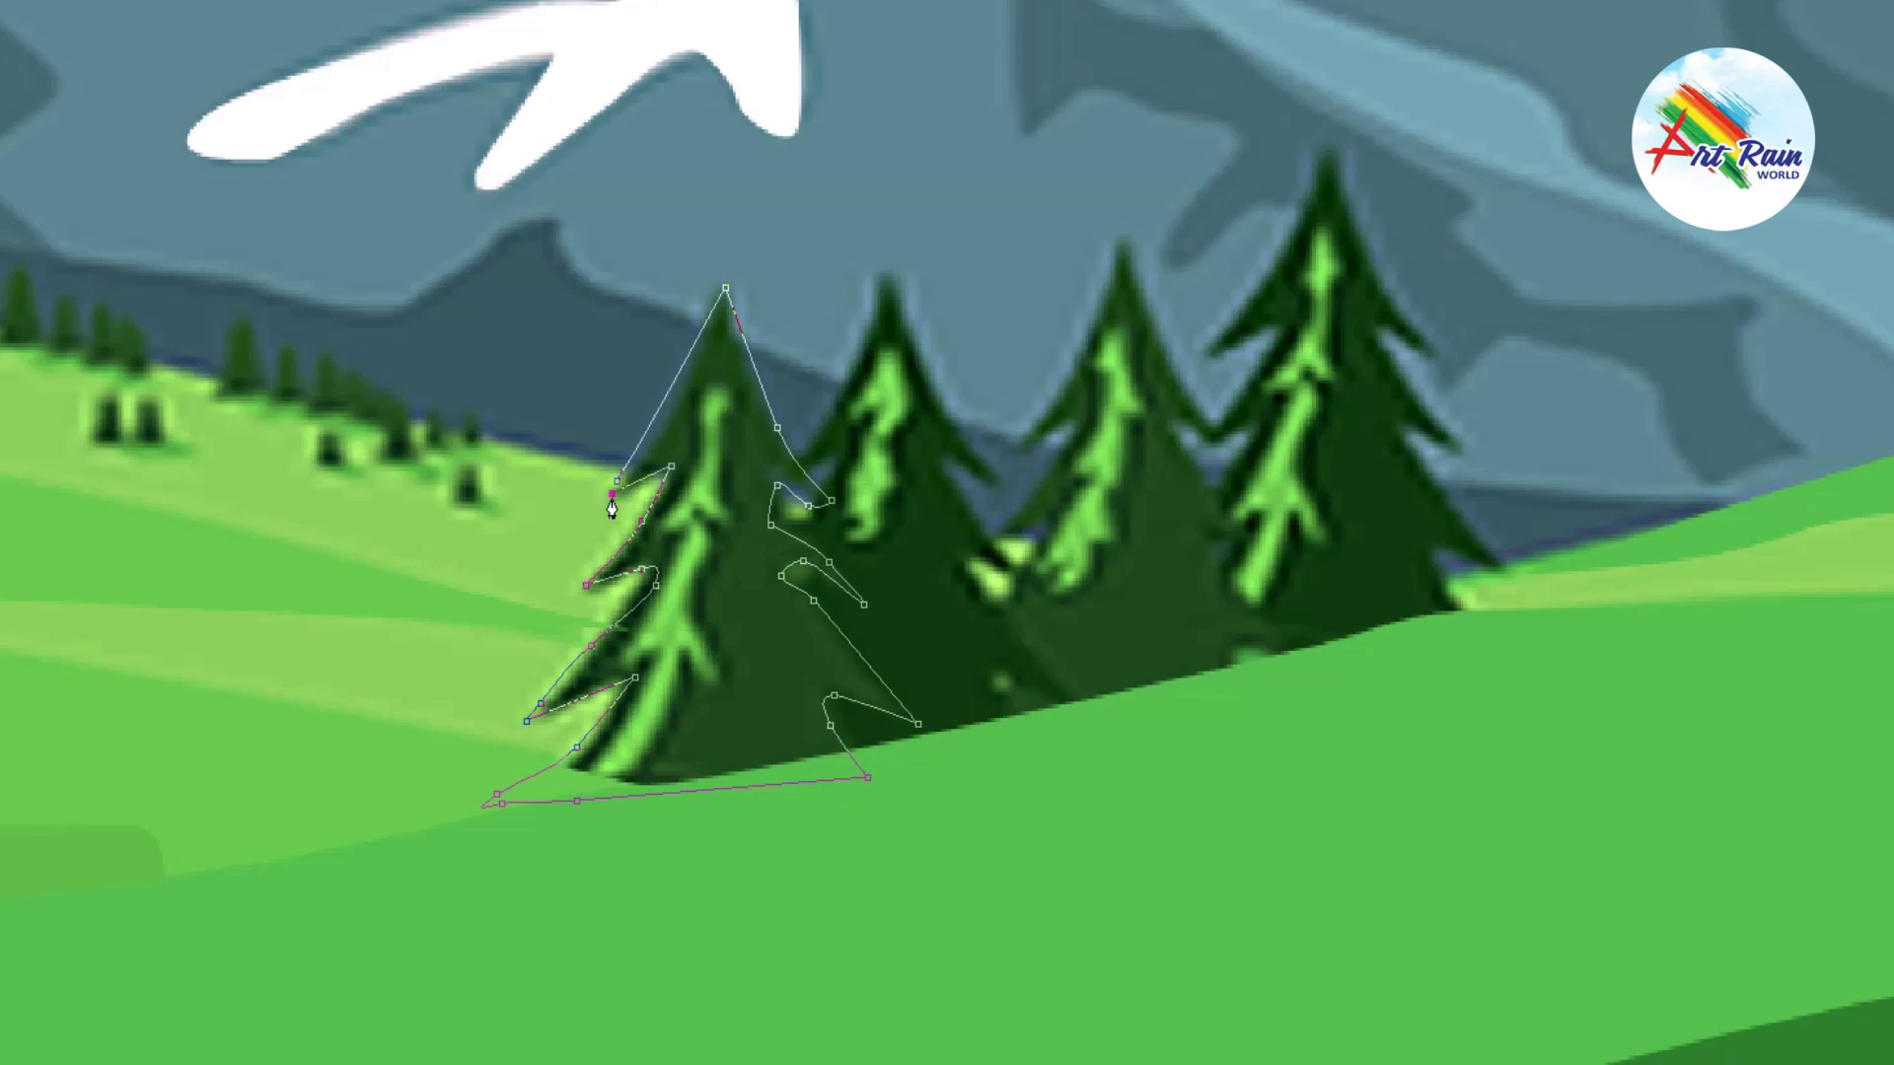
ctrl+click(663, 582)
drag(527, 721, 584, 750)
click(588, 742)
Step: Fill the pine outline with a flat dark green
key(ctrl+Return)
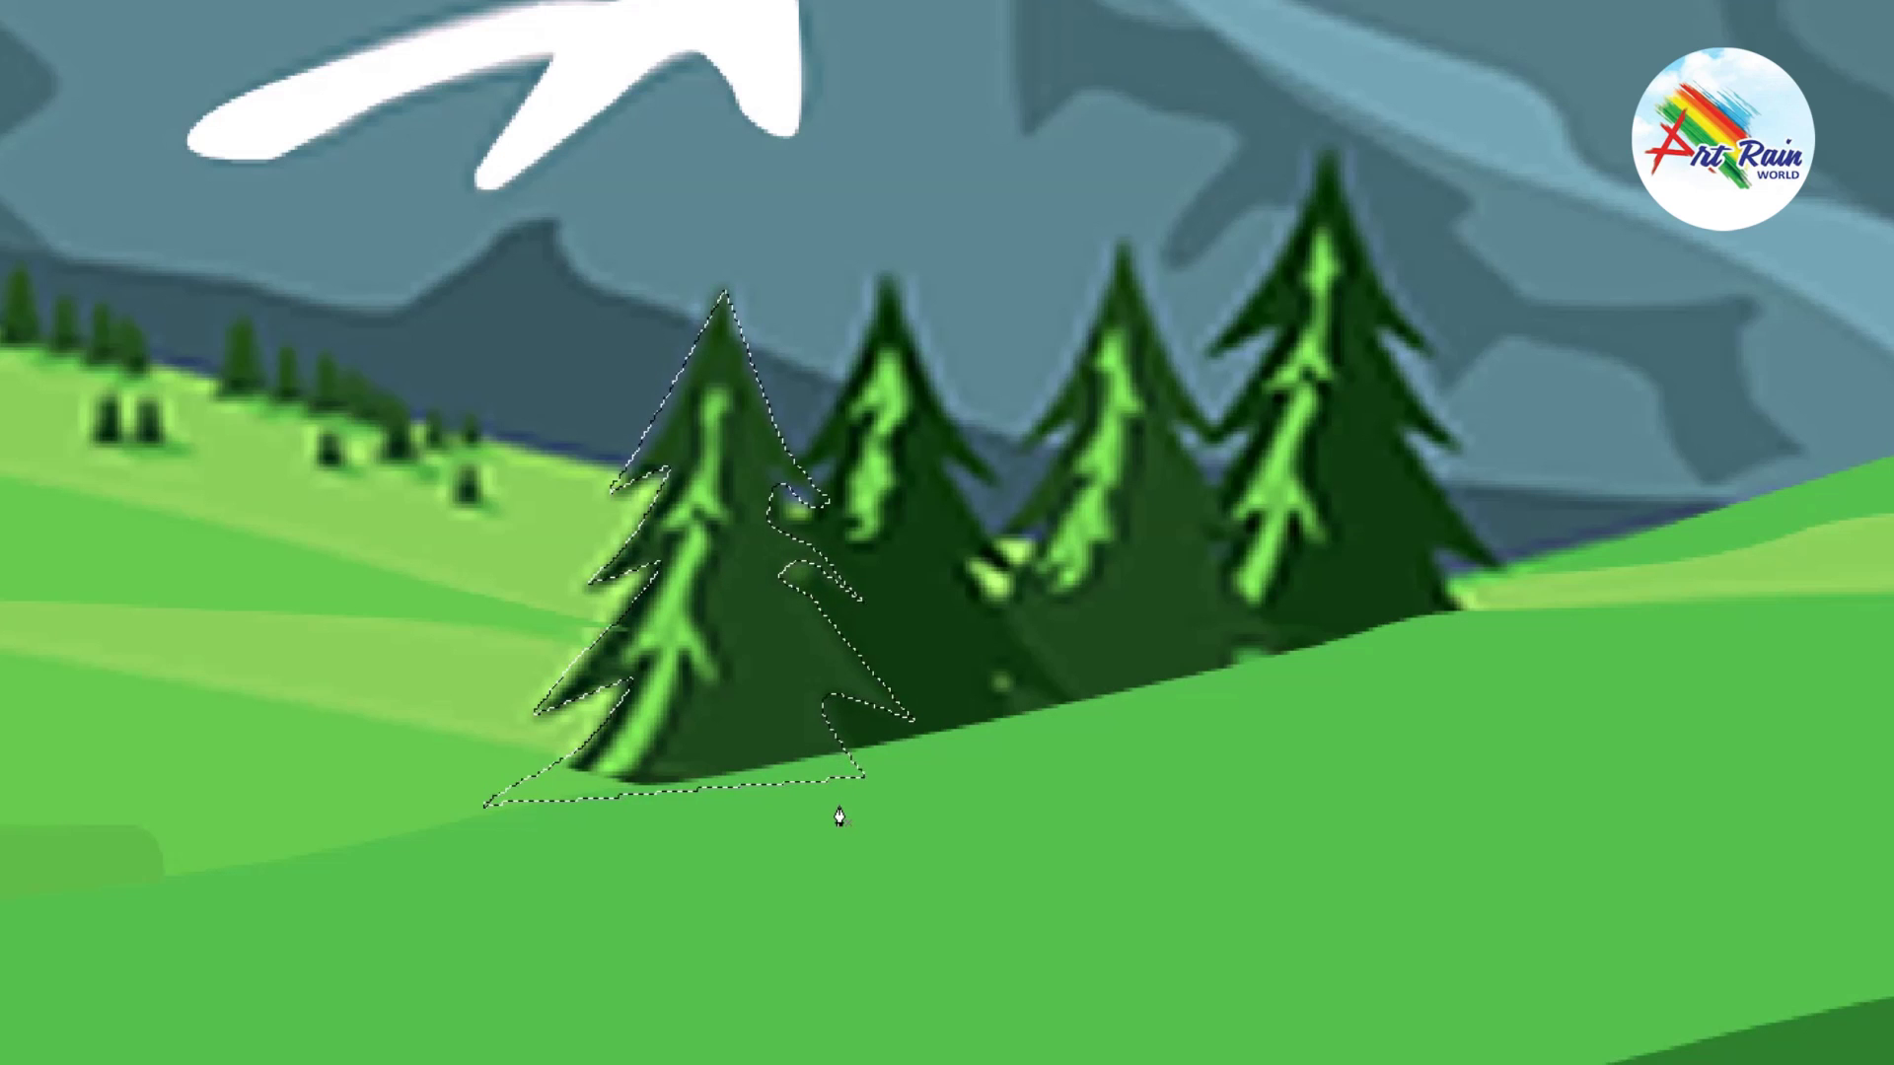
click(805, 653)
key(alt+BackSpace)
key(ctrl+d)
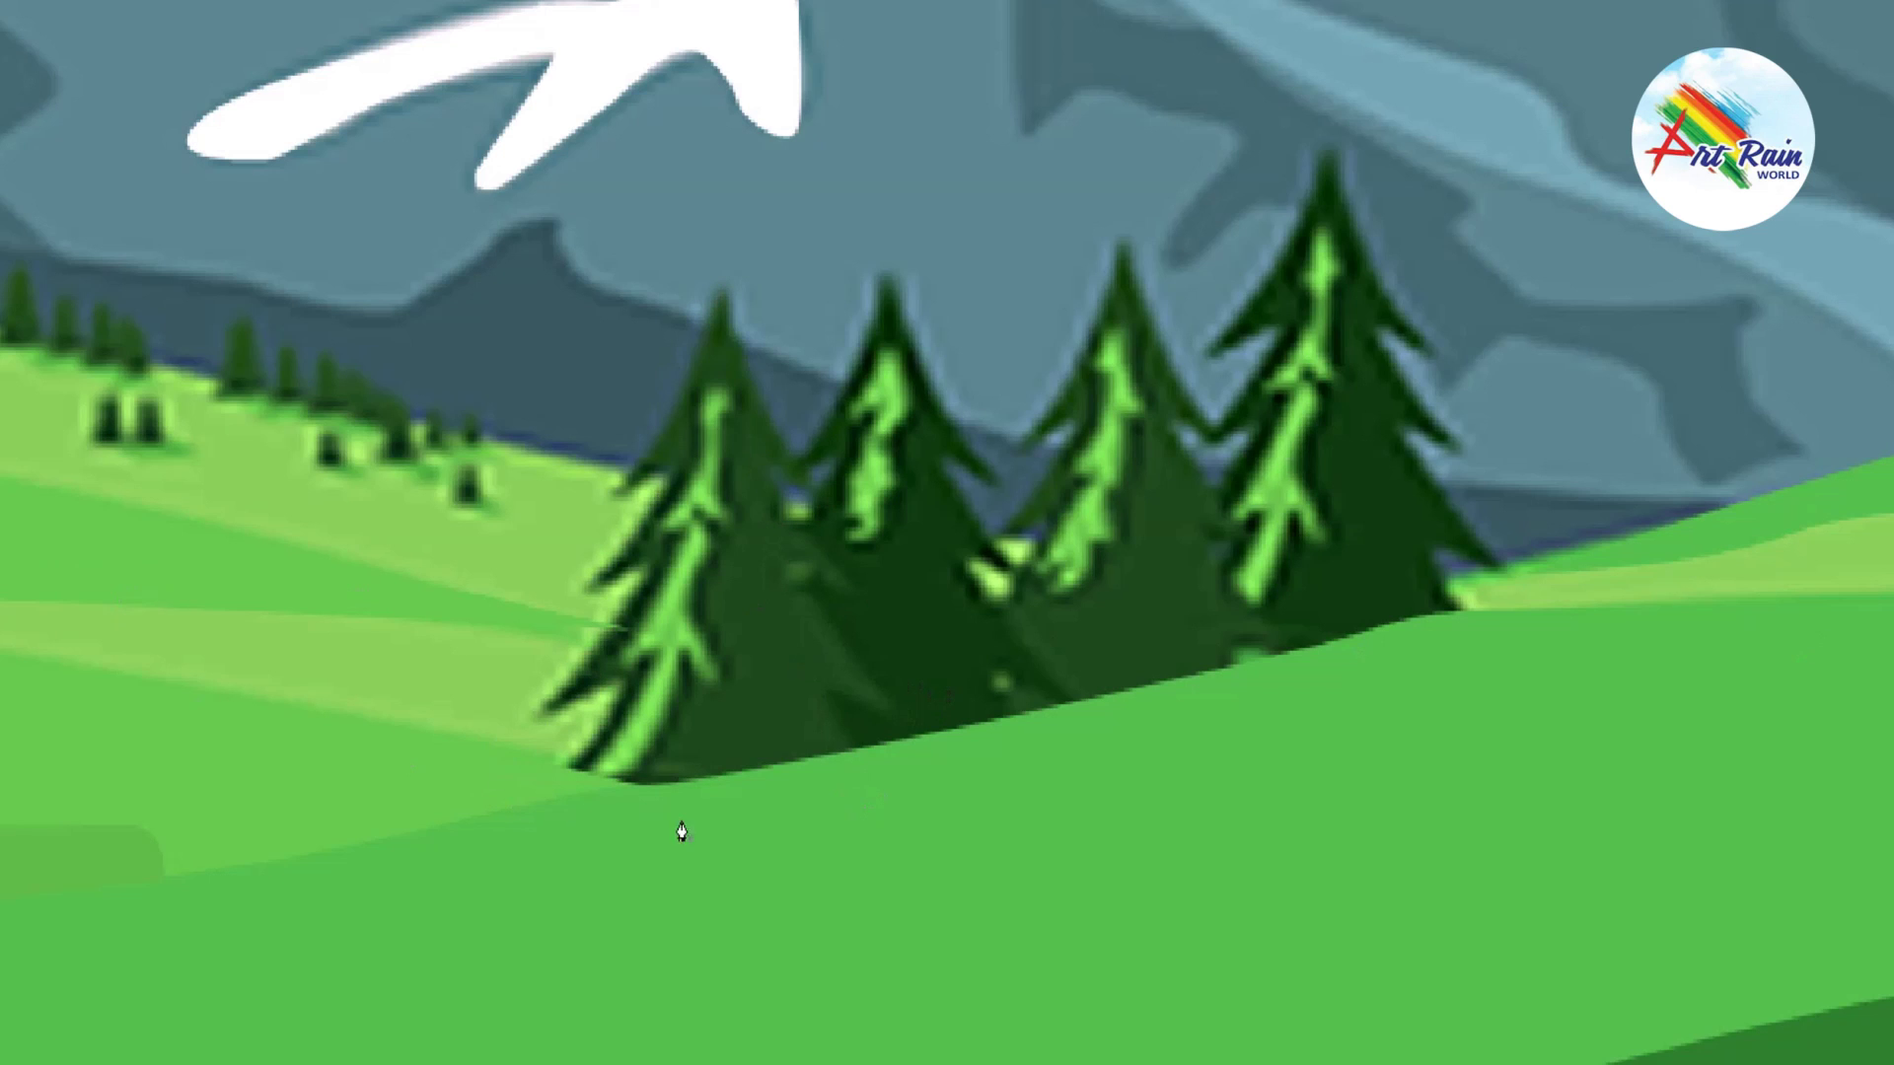
Step: Add a light green trunk stripe running up the pine
click(577, 788)
drag(658, 665, 659, 652)
click(621, 662)
click(696, 520)
mouse_move(669, 535)
mouse_down()
mouse_move(723, 402)
mouse_move(702, 659)
mouse_move(638, 781)
mouse_move(541, 823)
mouse_up()
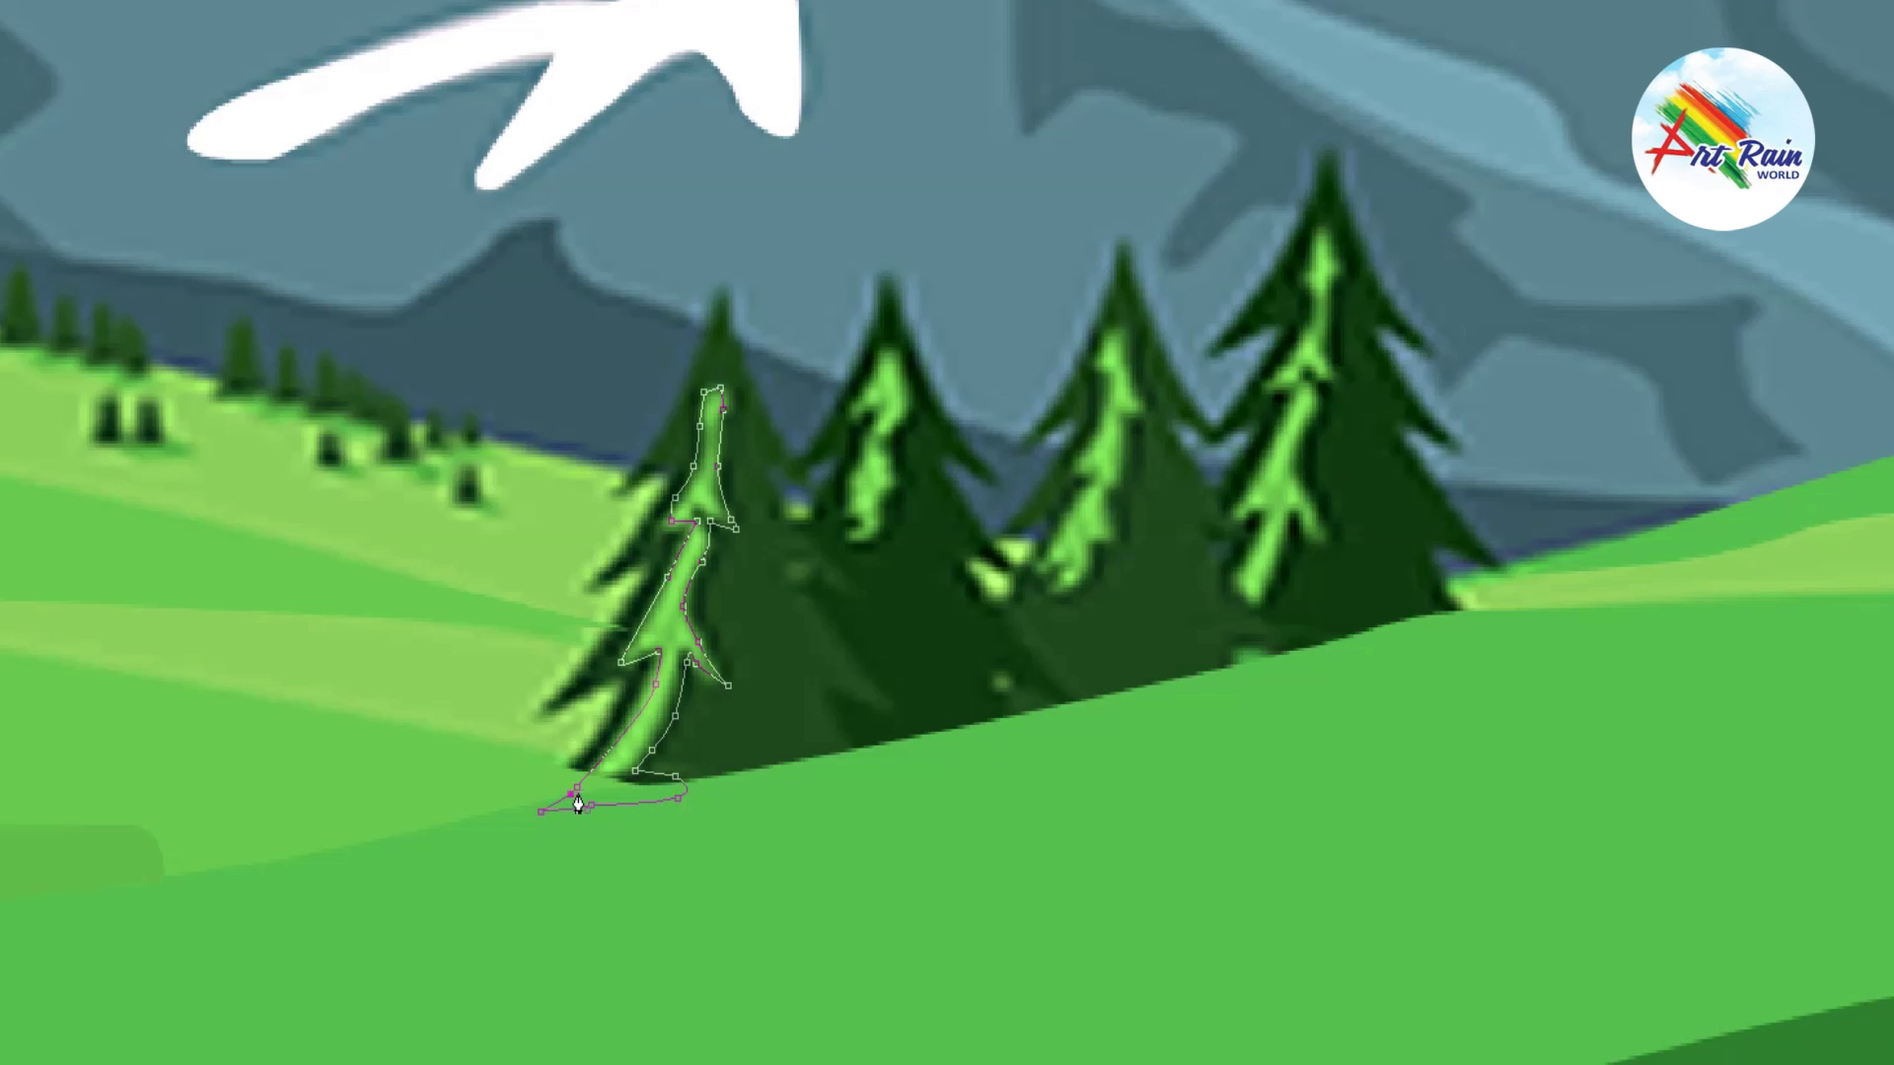
key(ctrl+Return)
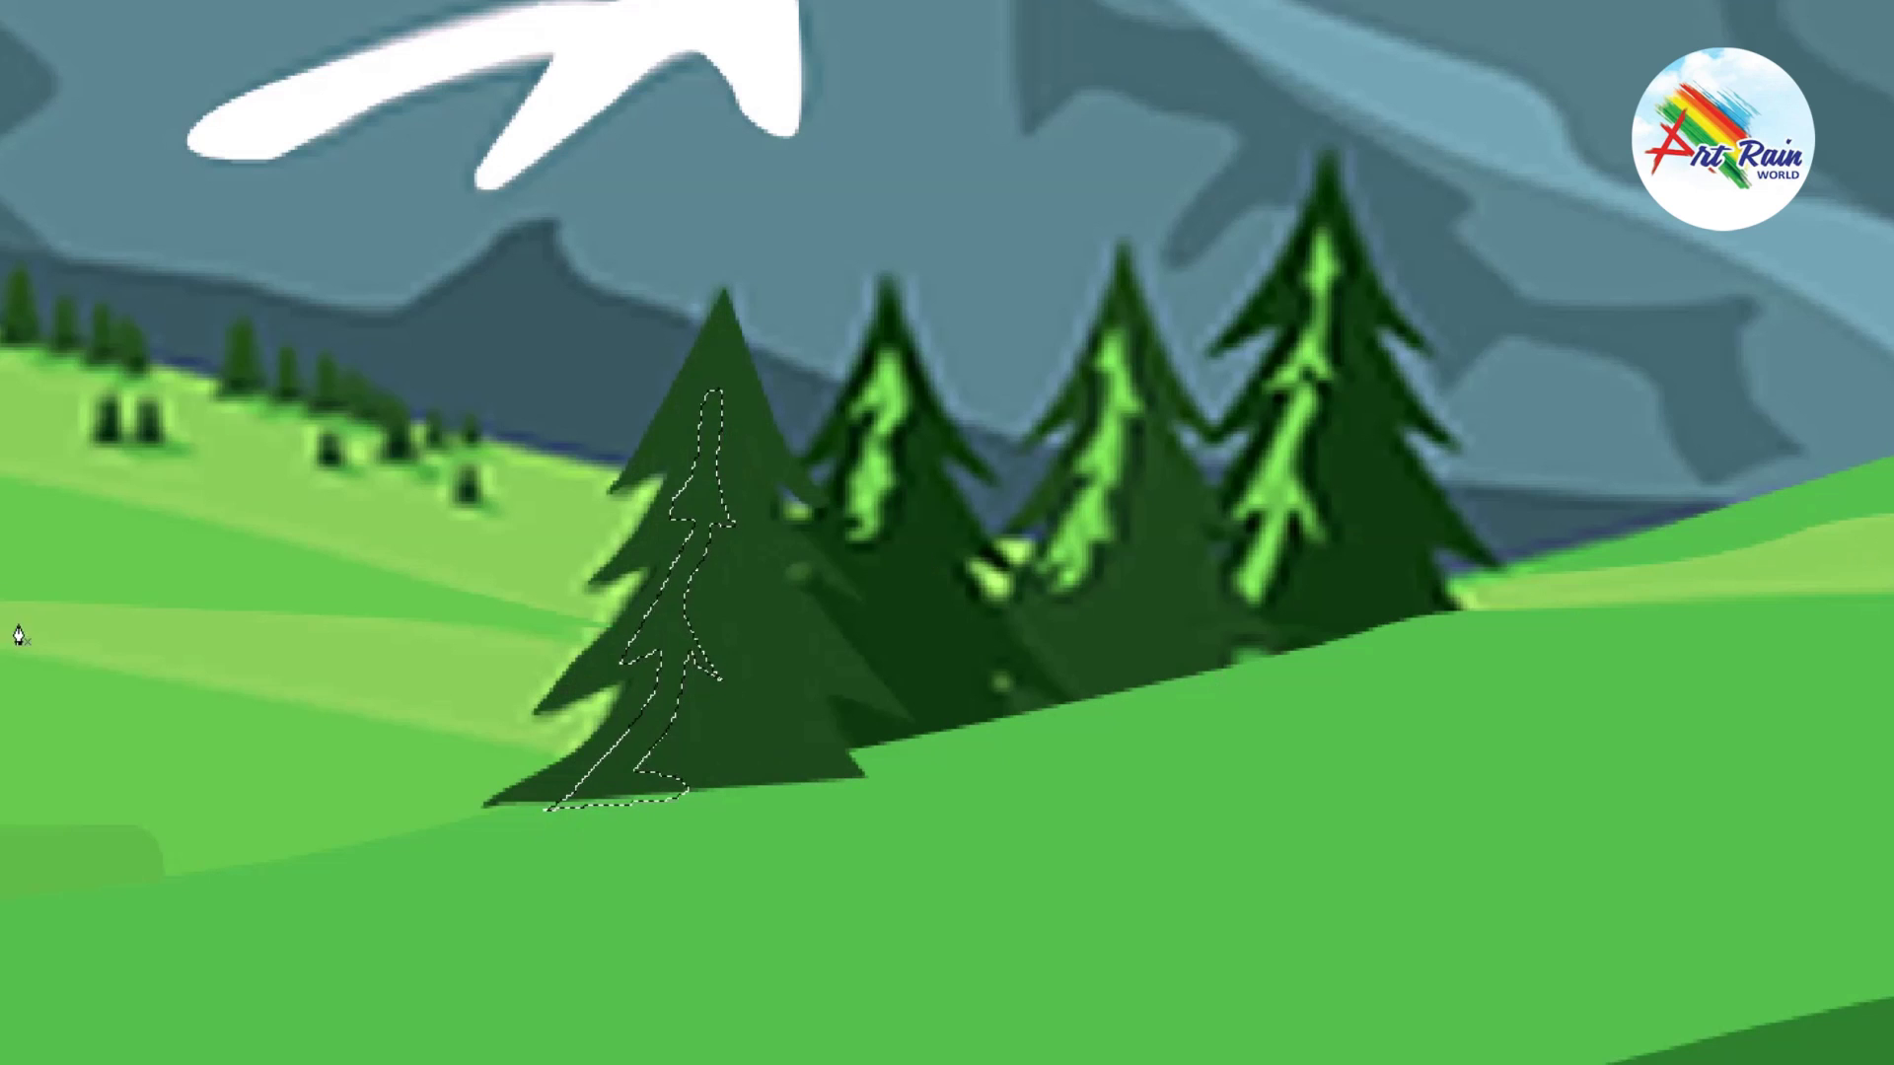
click(1086, 513)
key(alt+BackSpace)
key(ctrl+d)
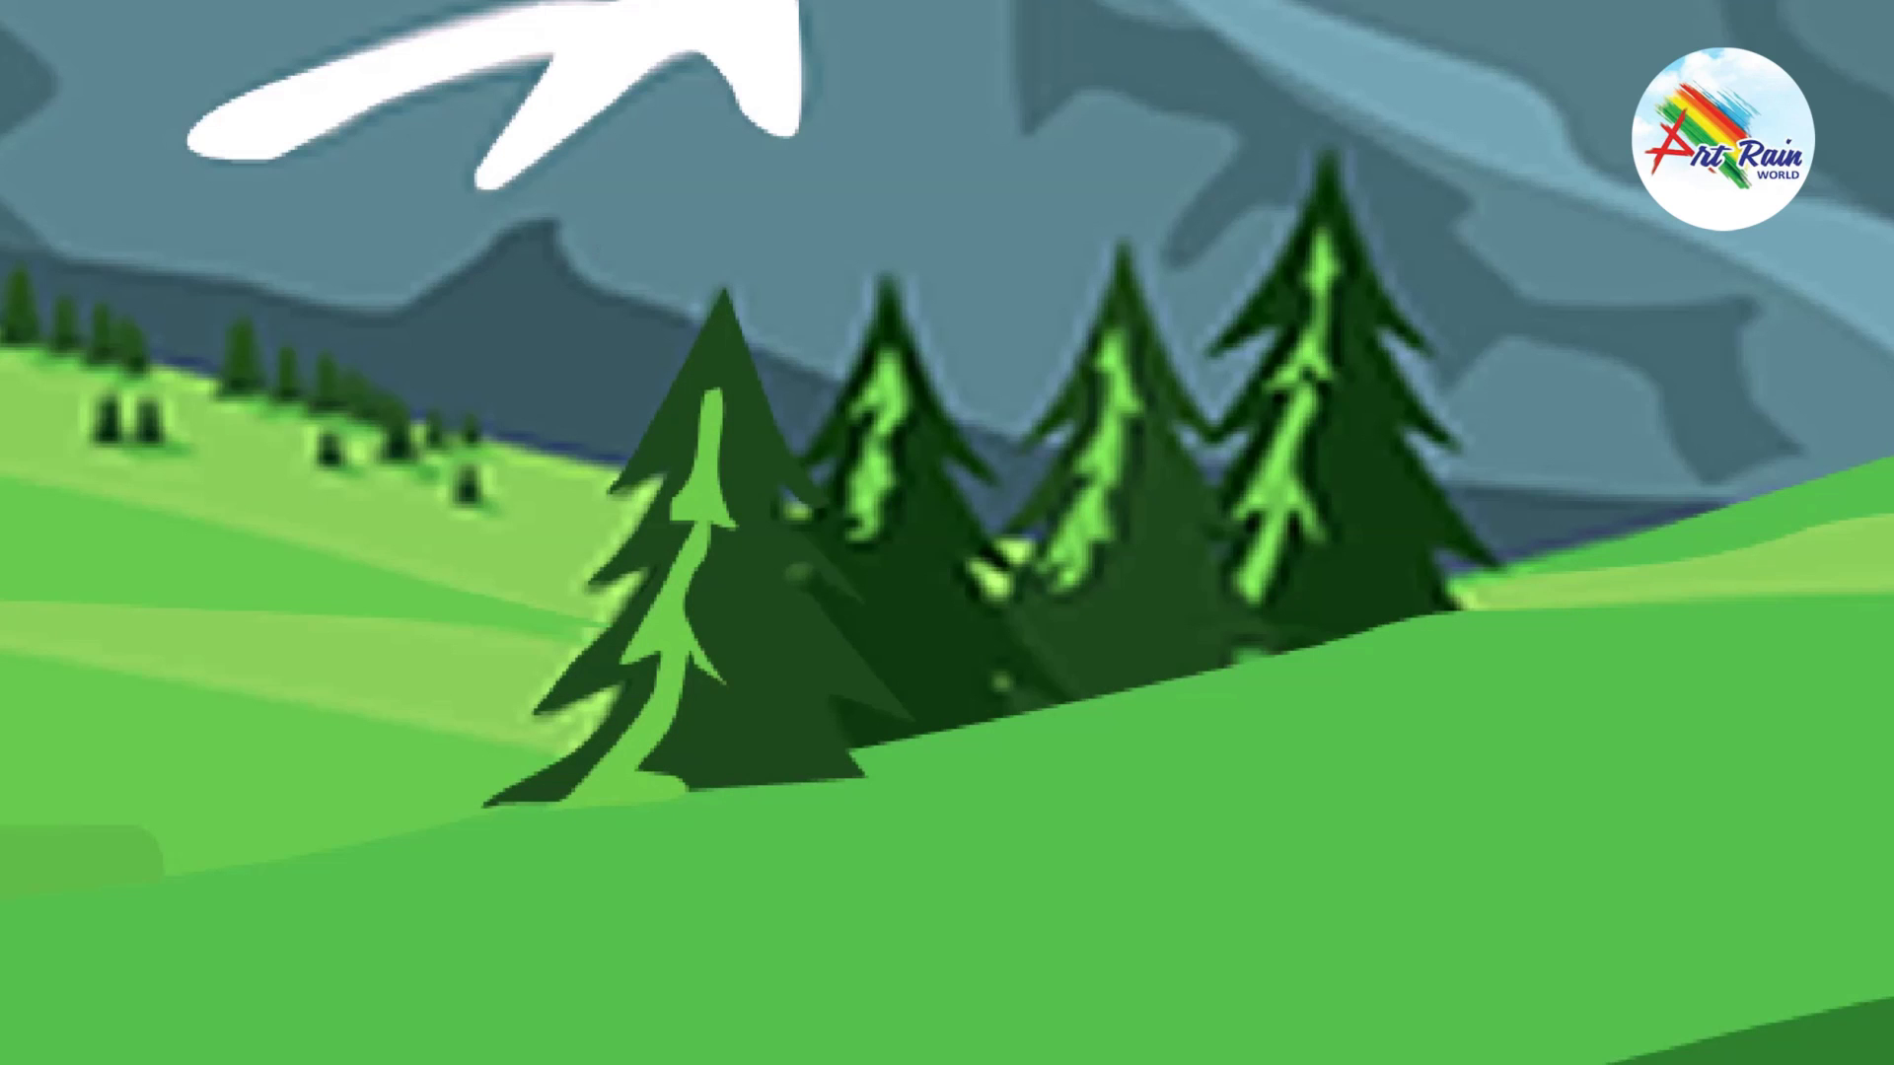
right_click(778, 752)
Step: Place a copy of the redrawn pine to its right in the cluster
click(790, 764)
mouse_move(786, 664)
mouse_down()
mouse_move(959, 671)
mouse_move(1258, 542)
mouse_up()
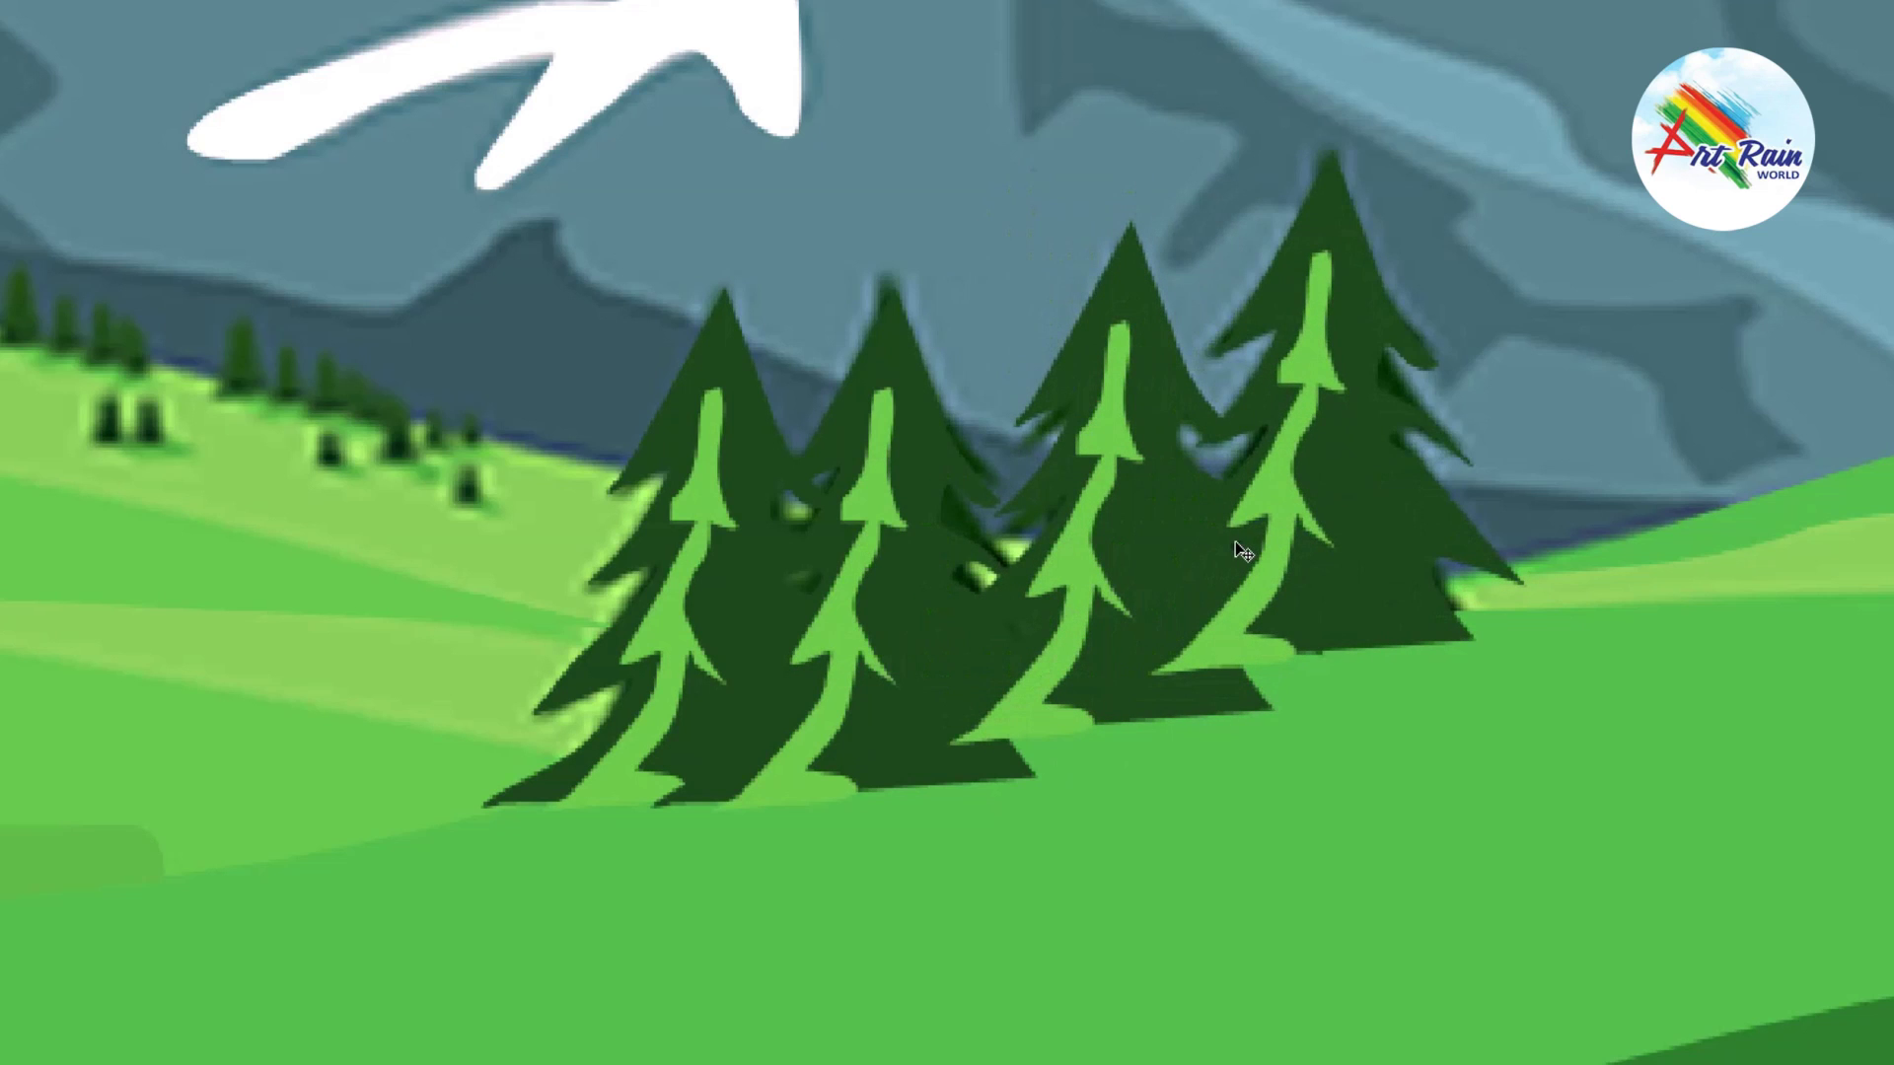
right_click(1295, 548)
click(1297, 550)
Step: Locate the right pine group's layer and nudge that group slightly right
right_click(1142, 512)
right_click(914, 570)
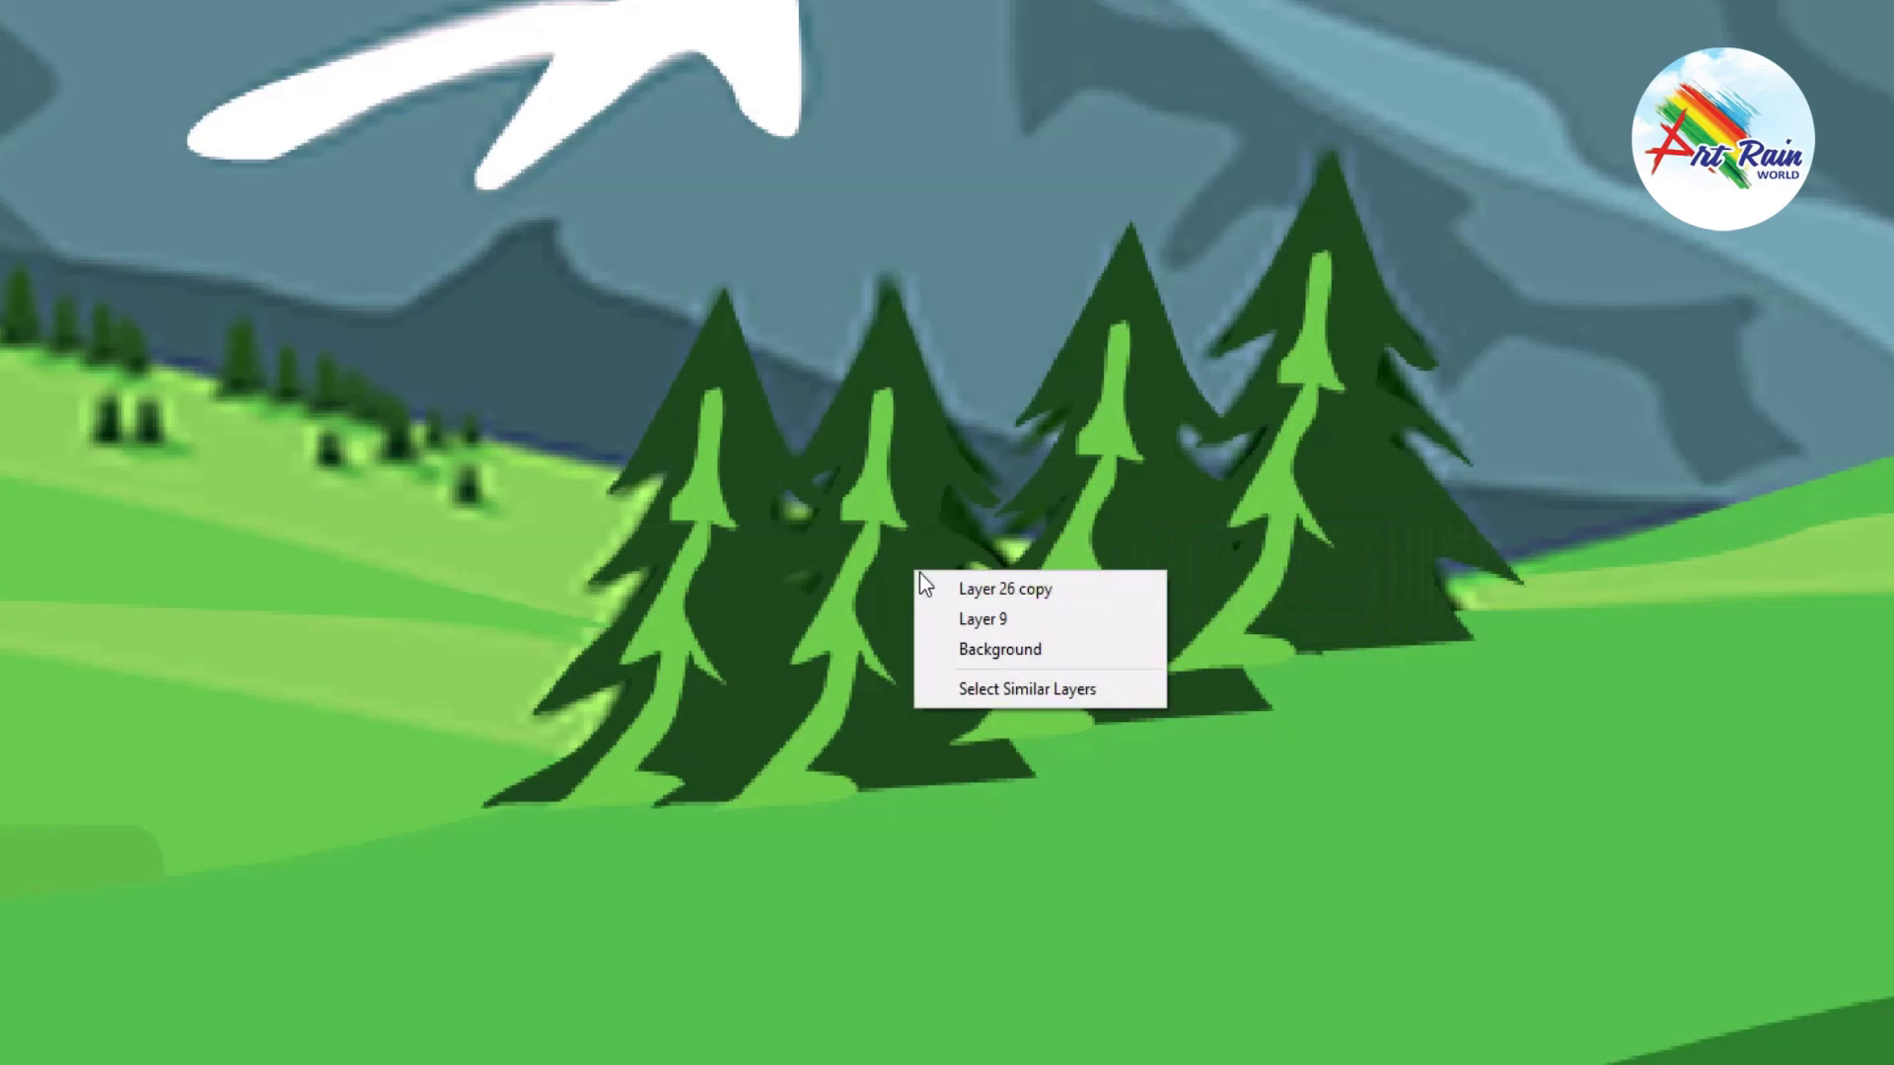
right_click(1204, 491)
click(1241, 509)
right_click(1323, 497)
right_click(1453, 672)
click(1474, 689)
right_click(1378, 499)
click(1378, 498)
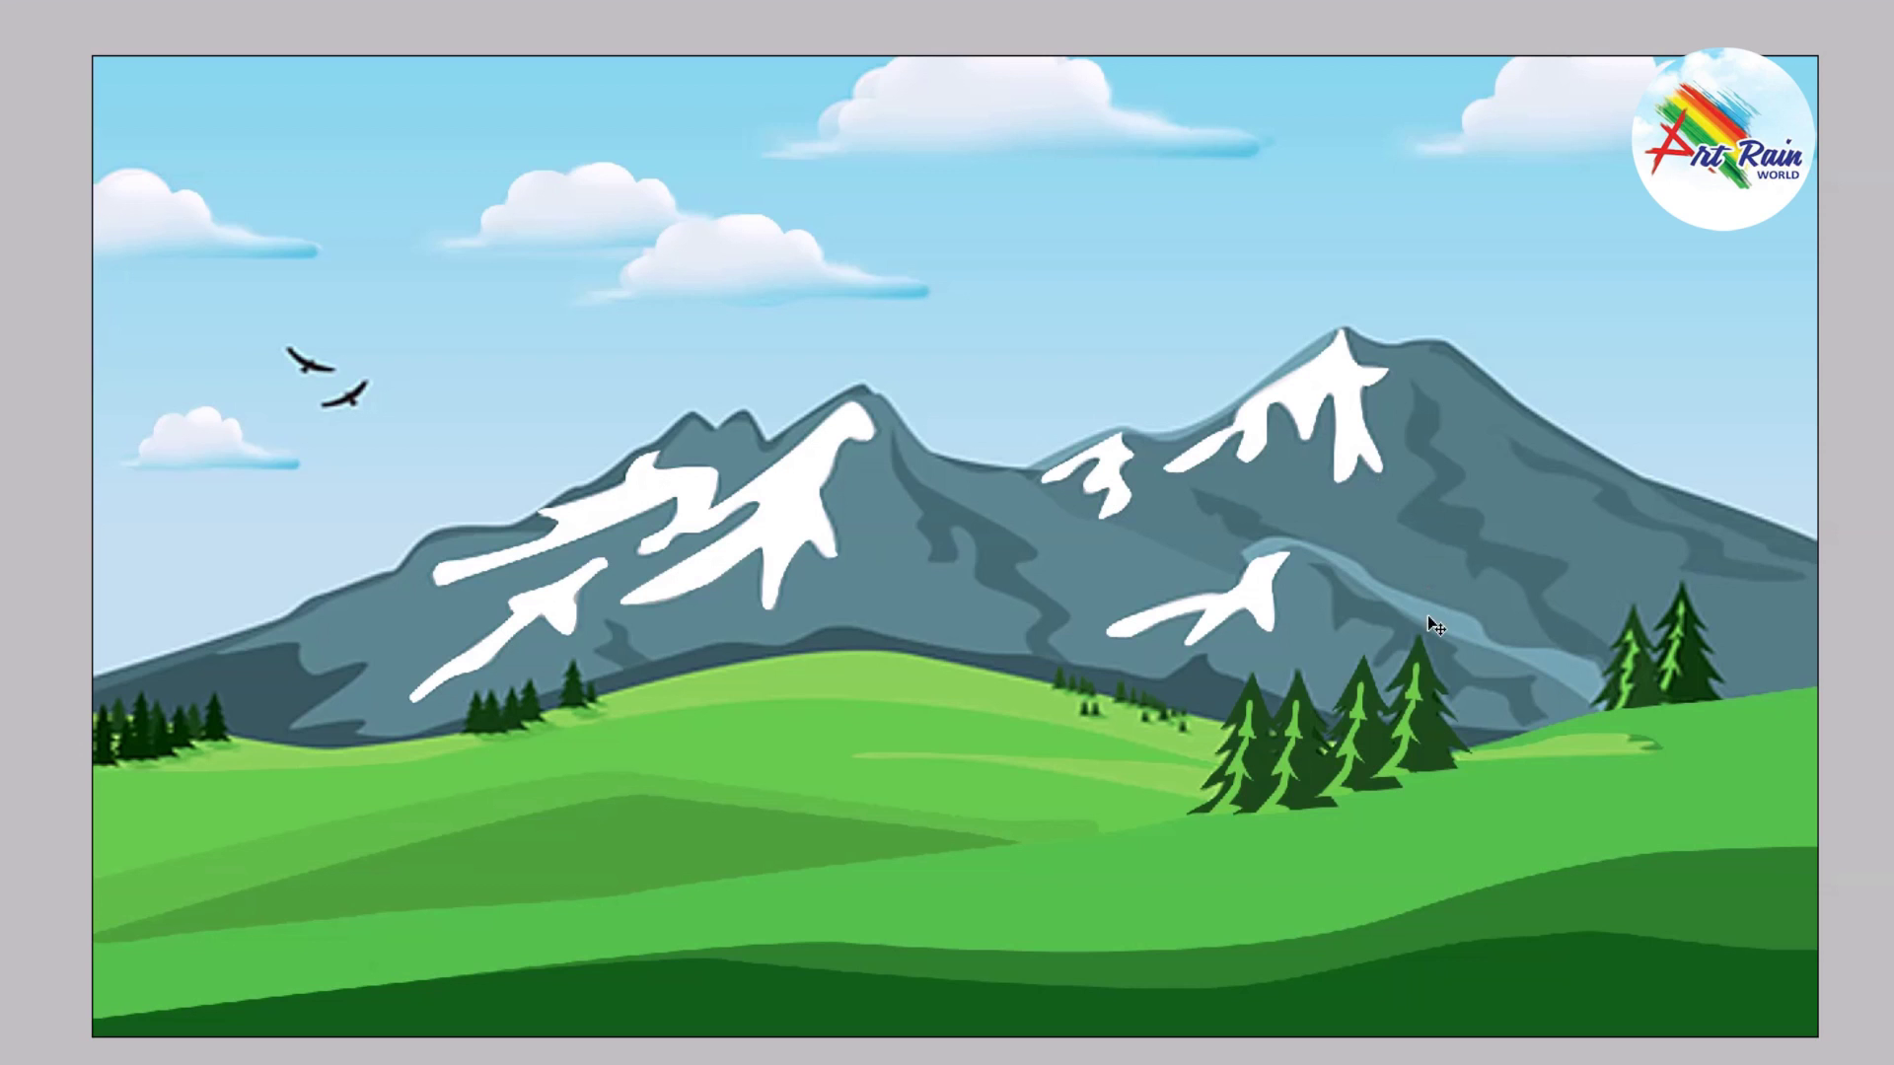
right_click(1423, 725)
click(1424, 727)
drag(1677, 680, 1694, 688)
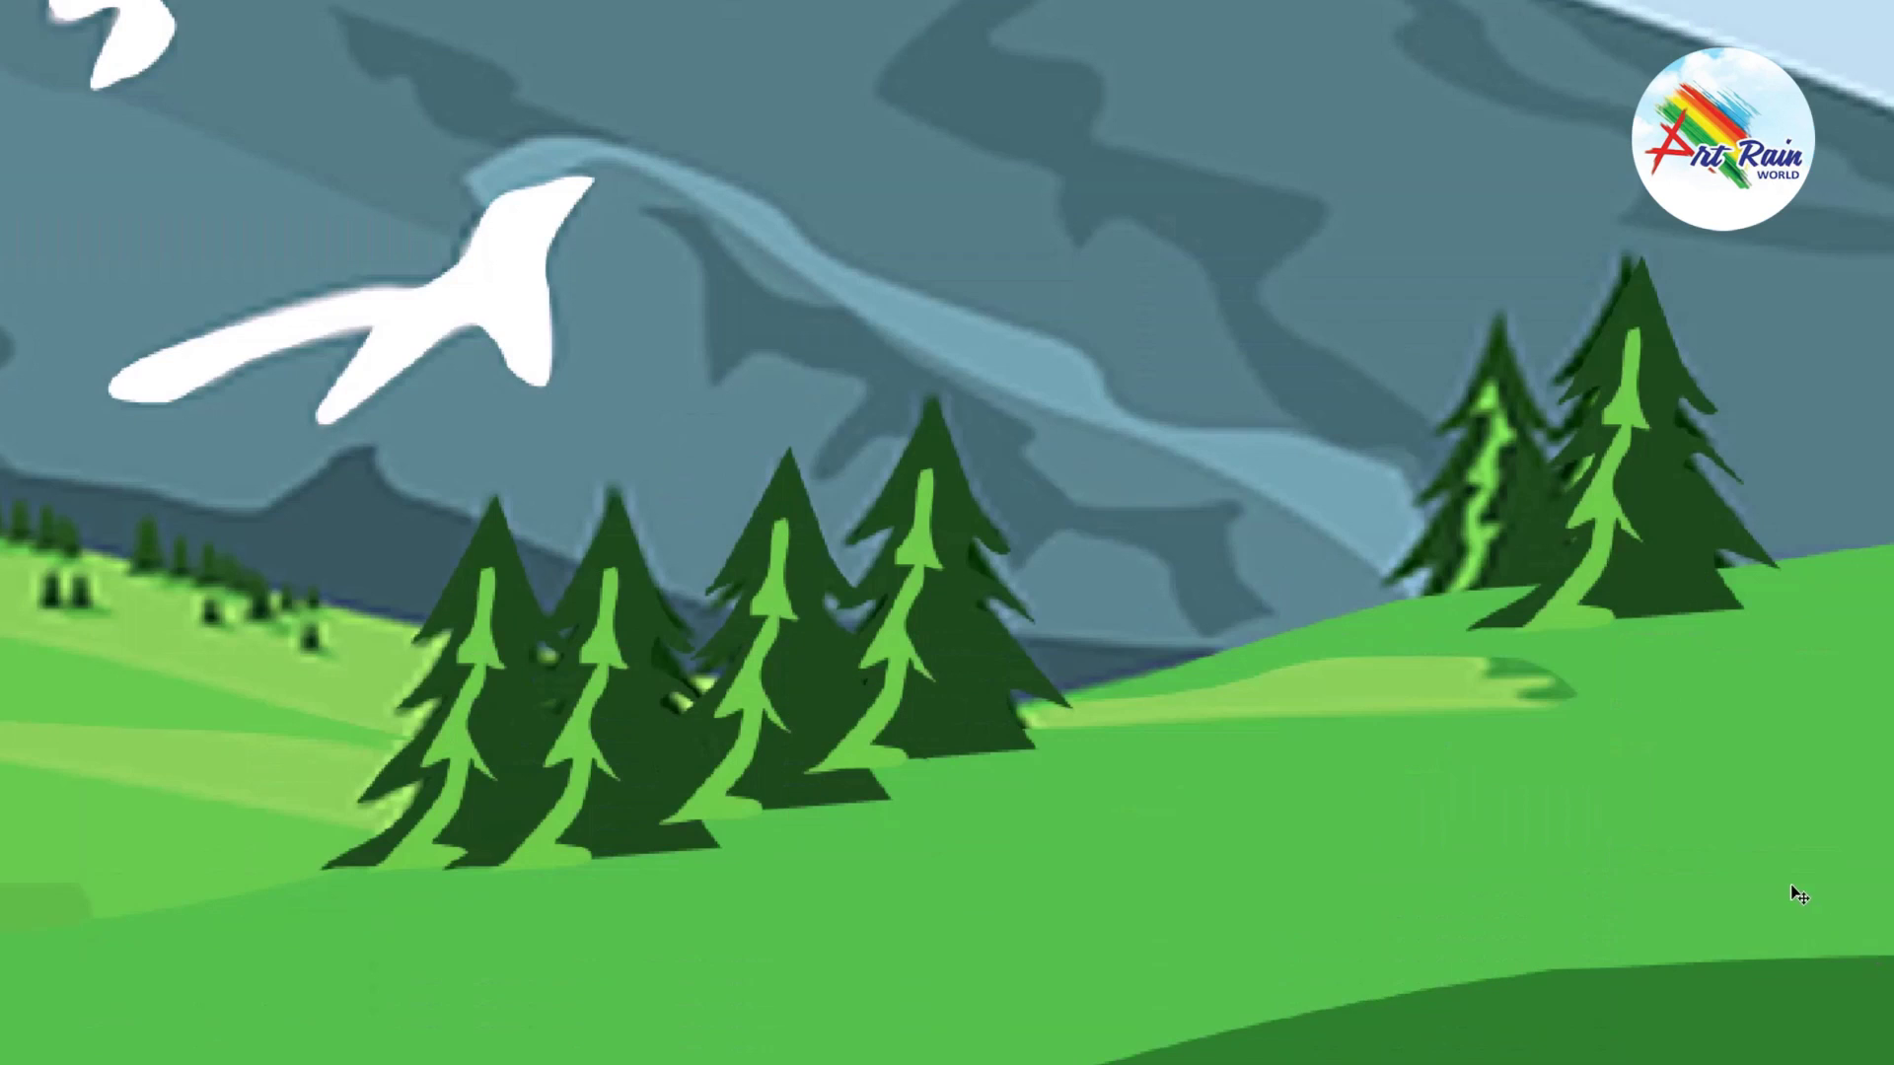
Step: Scale down the right pine group, then its left pine slightly, and fit the landscape on screen
key(ctrl+t)
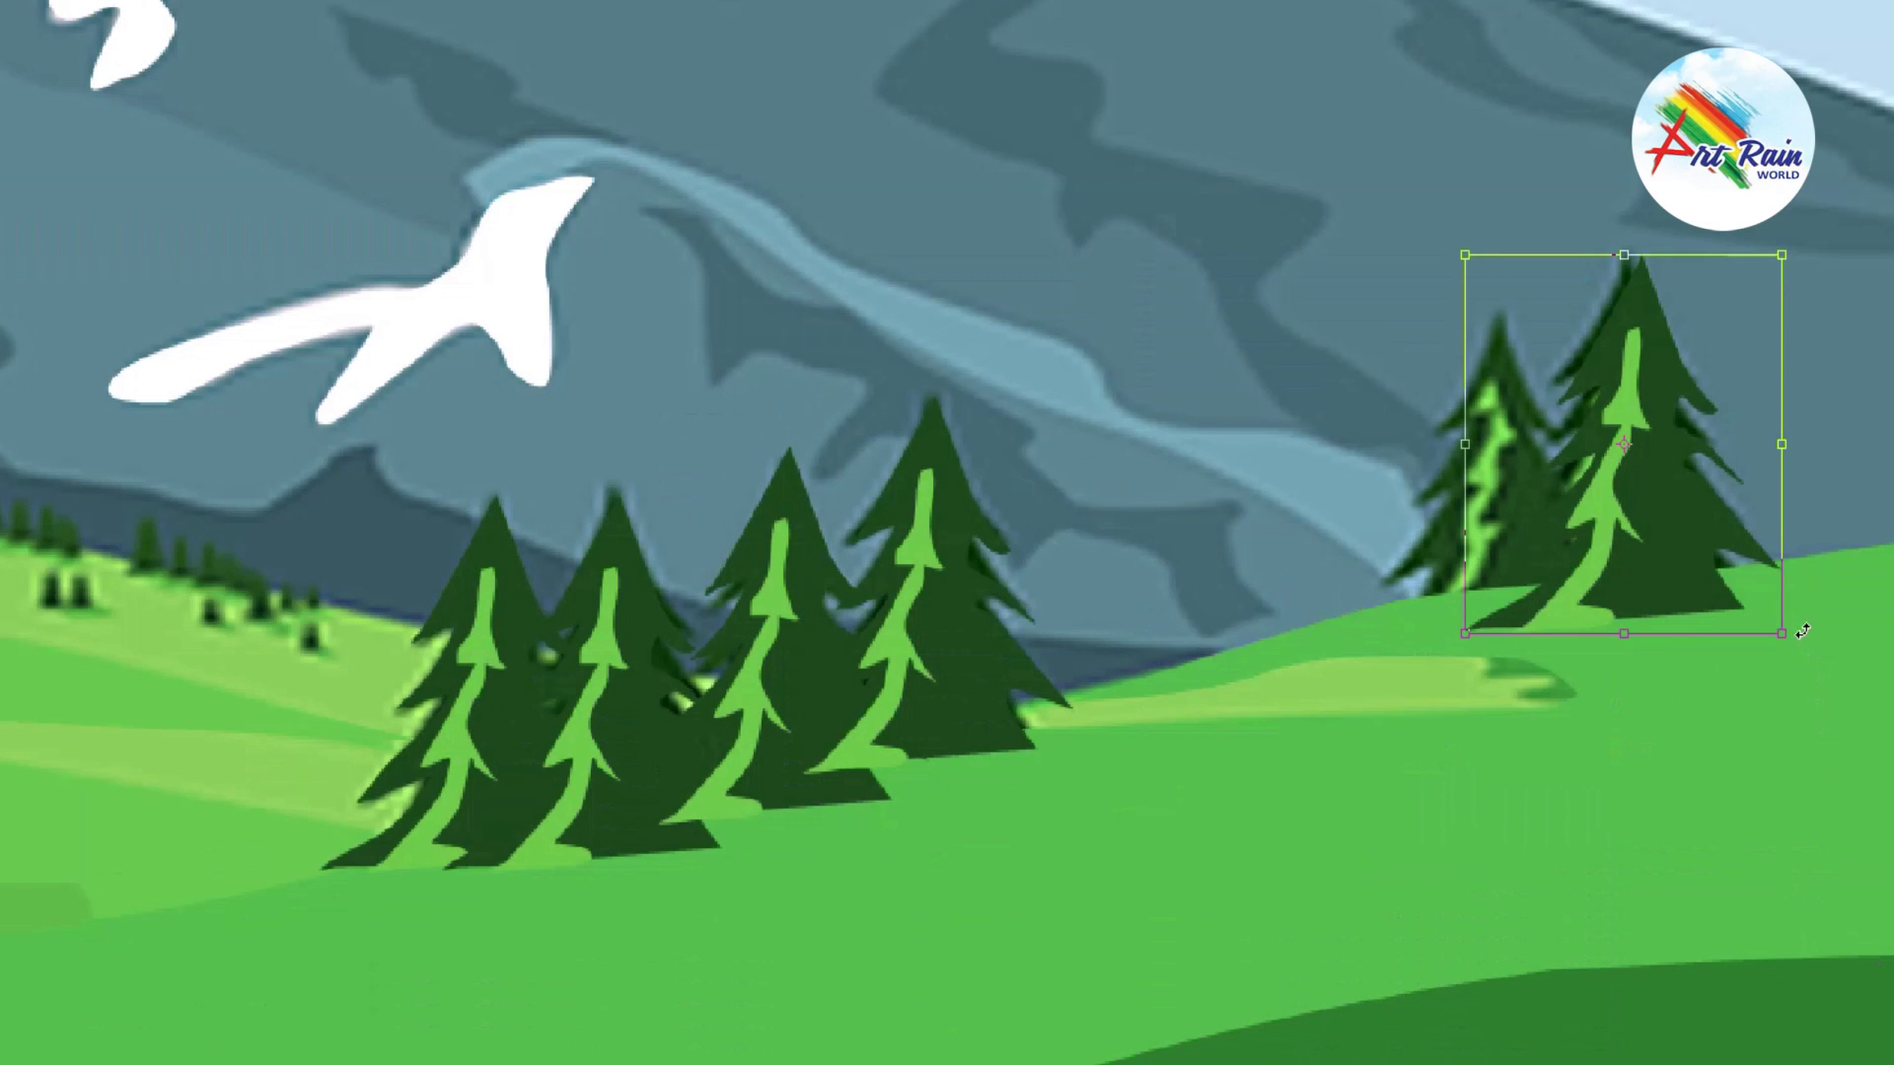
drag(1788, 634, 1773, 606)
mouse_move(1636, 542)
mouse_down()
mouse_move(1436, 541)
mouse_move(1470, 555)
mouse_up()
key(Return)
key(ctrl+t)
drag(1339, 284, 1350, 292)
key(Return)
key(ctrl+0)
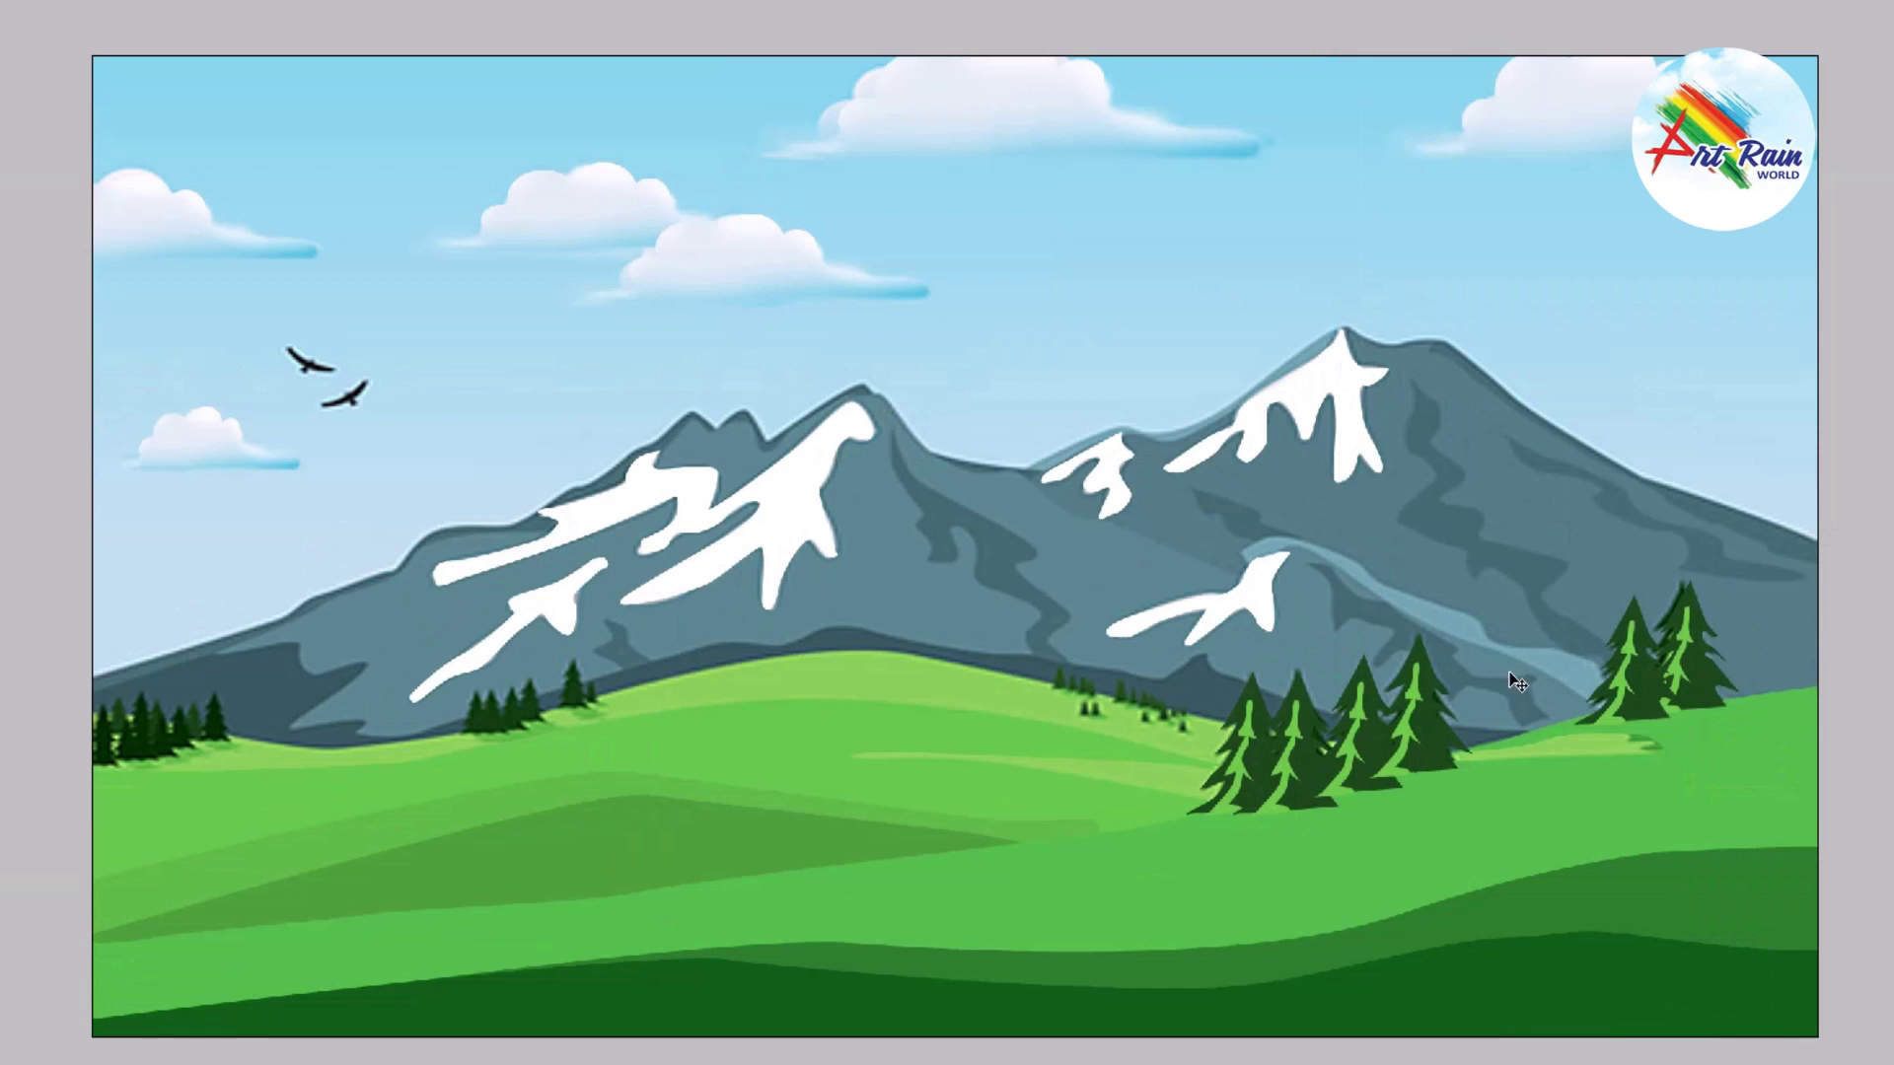
Step: Copy a flat pine to the left meadow, shrink it and set it beside the distant trees
right_click(1642, 691)
click(1653, 719)
drag(1647, 704, 672, 729)
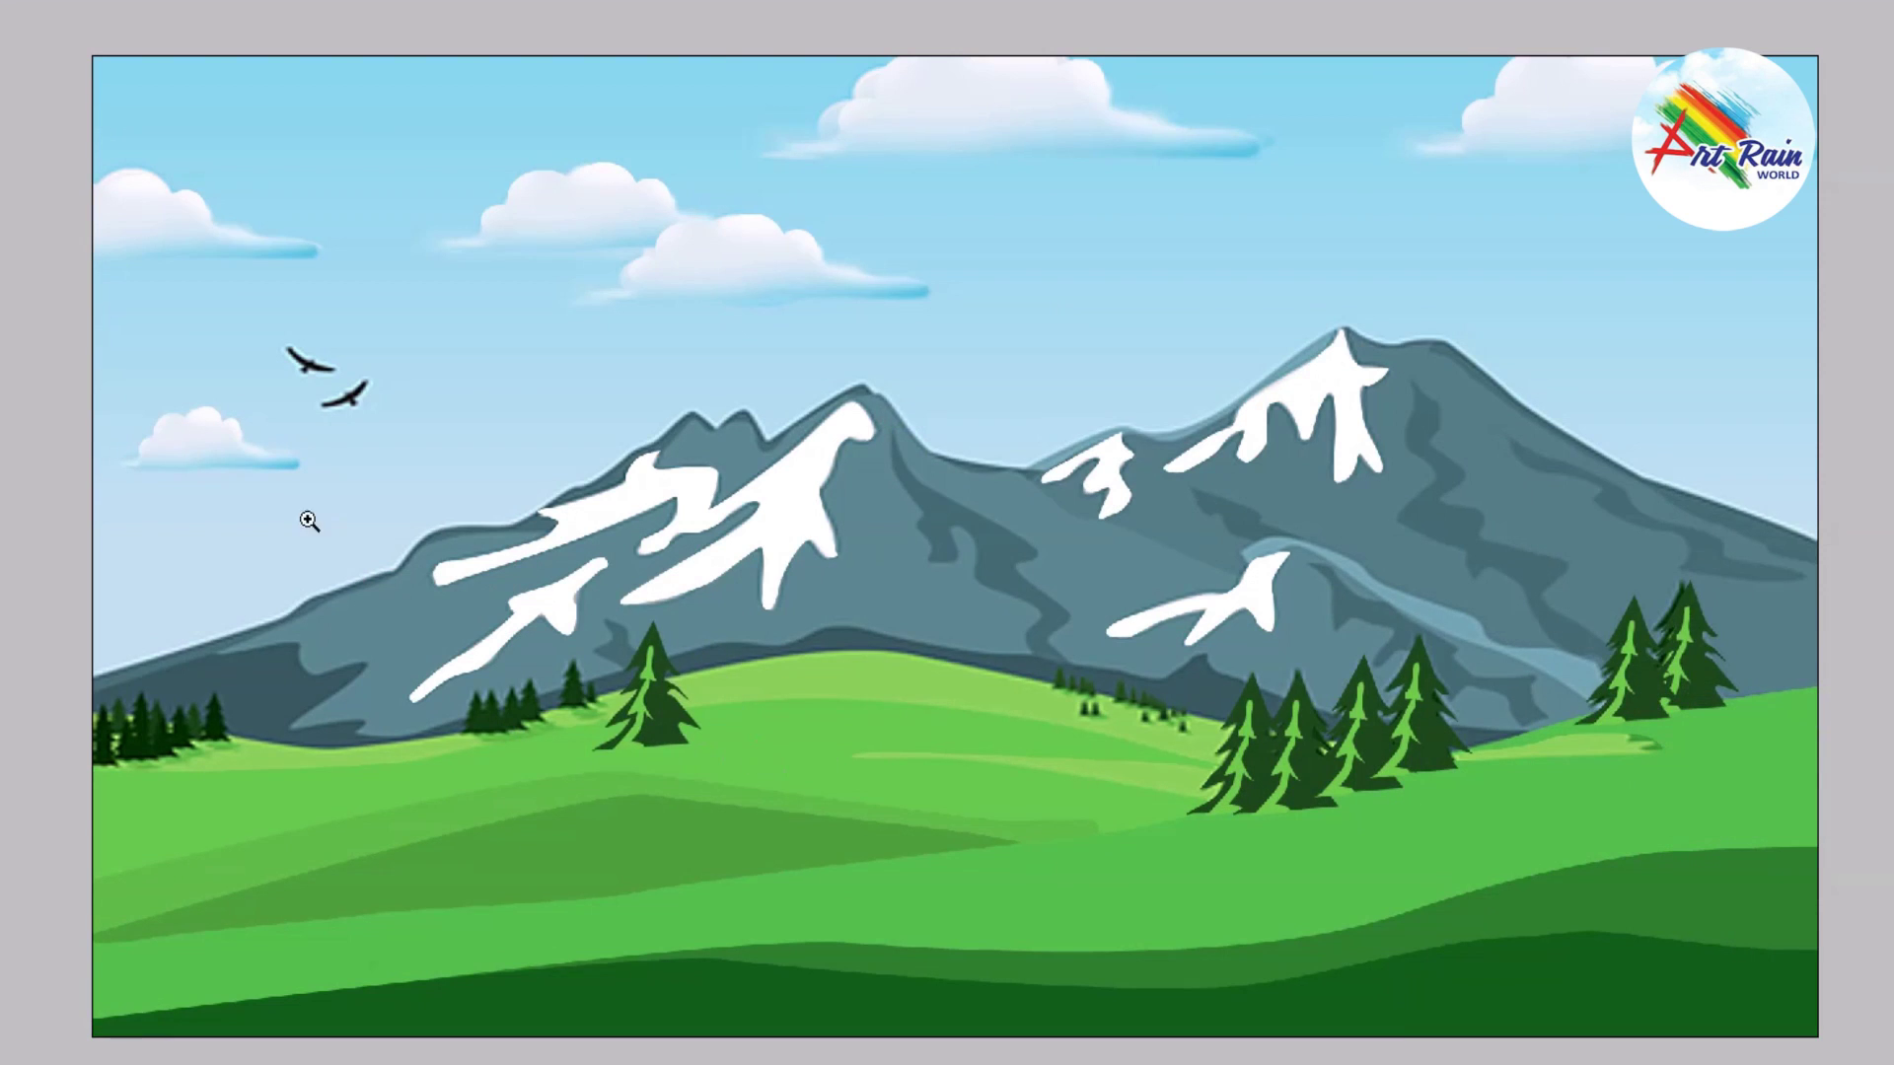
click(1226, 605)
drag(1326, 340, 1208, 448)
drag(1147, 620, 866, 611)
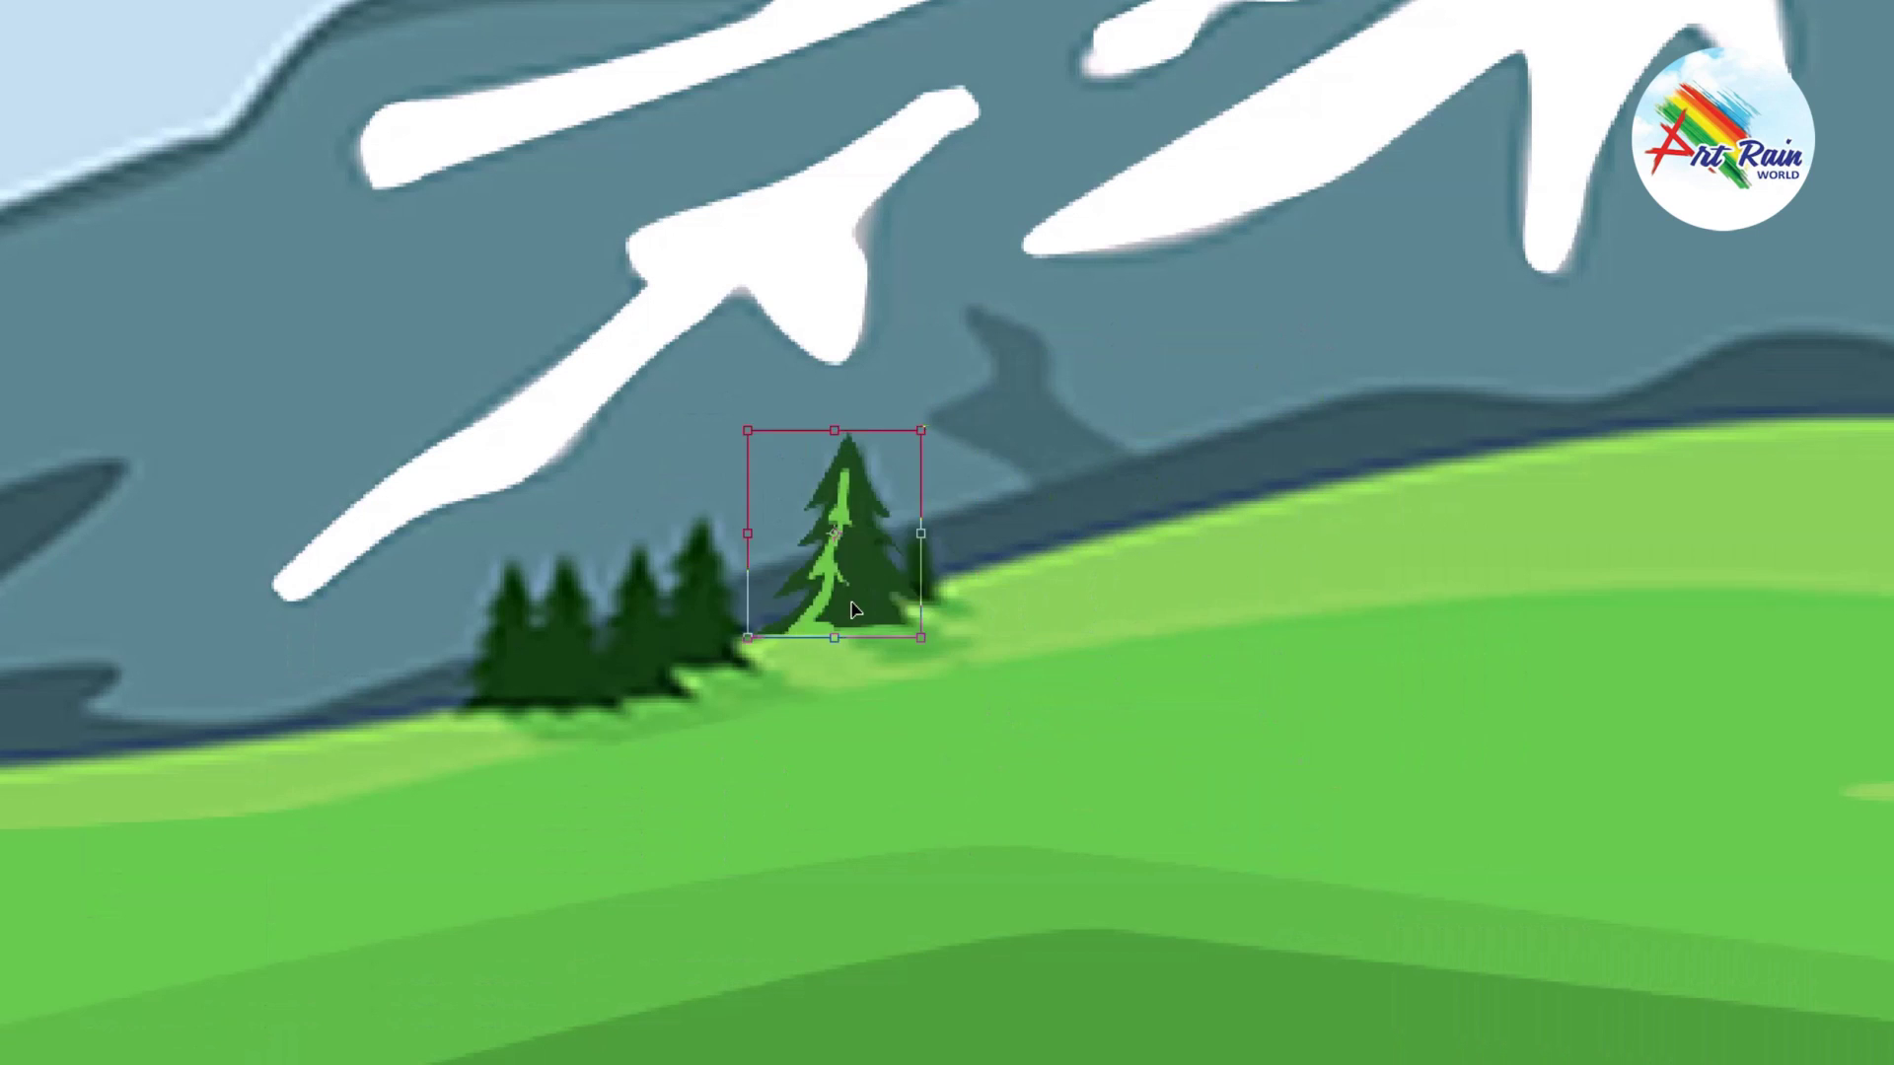
drag(932, 422, 921, 445)
click(921, 445)
drag(859, 619, 880, 616)
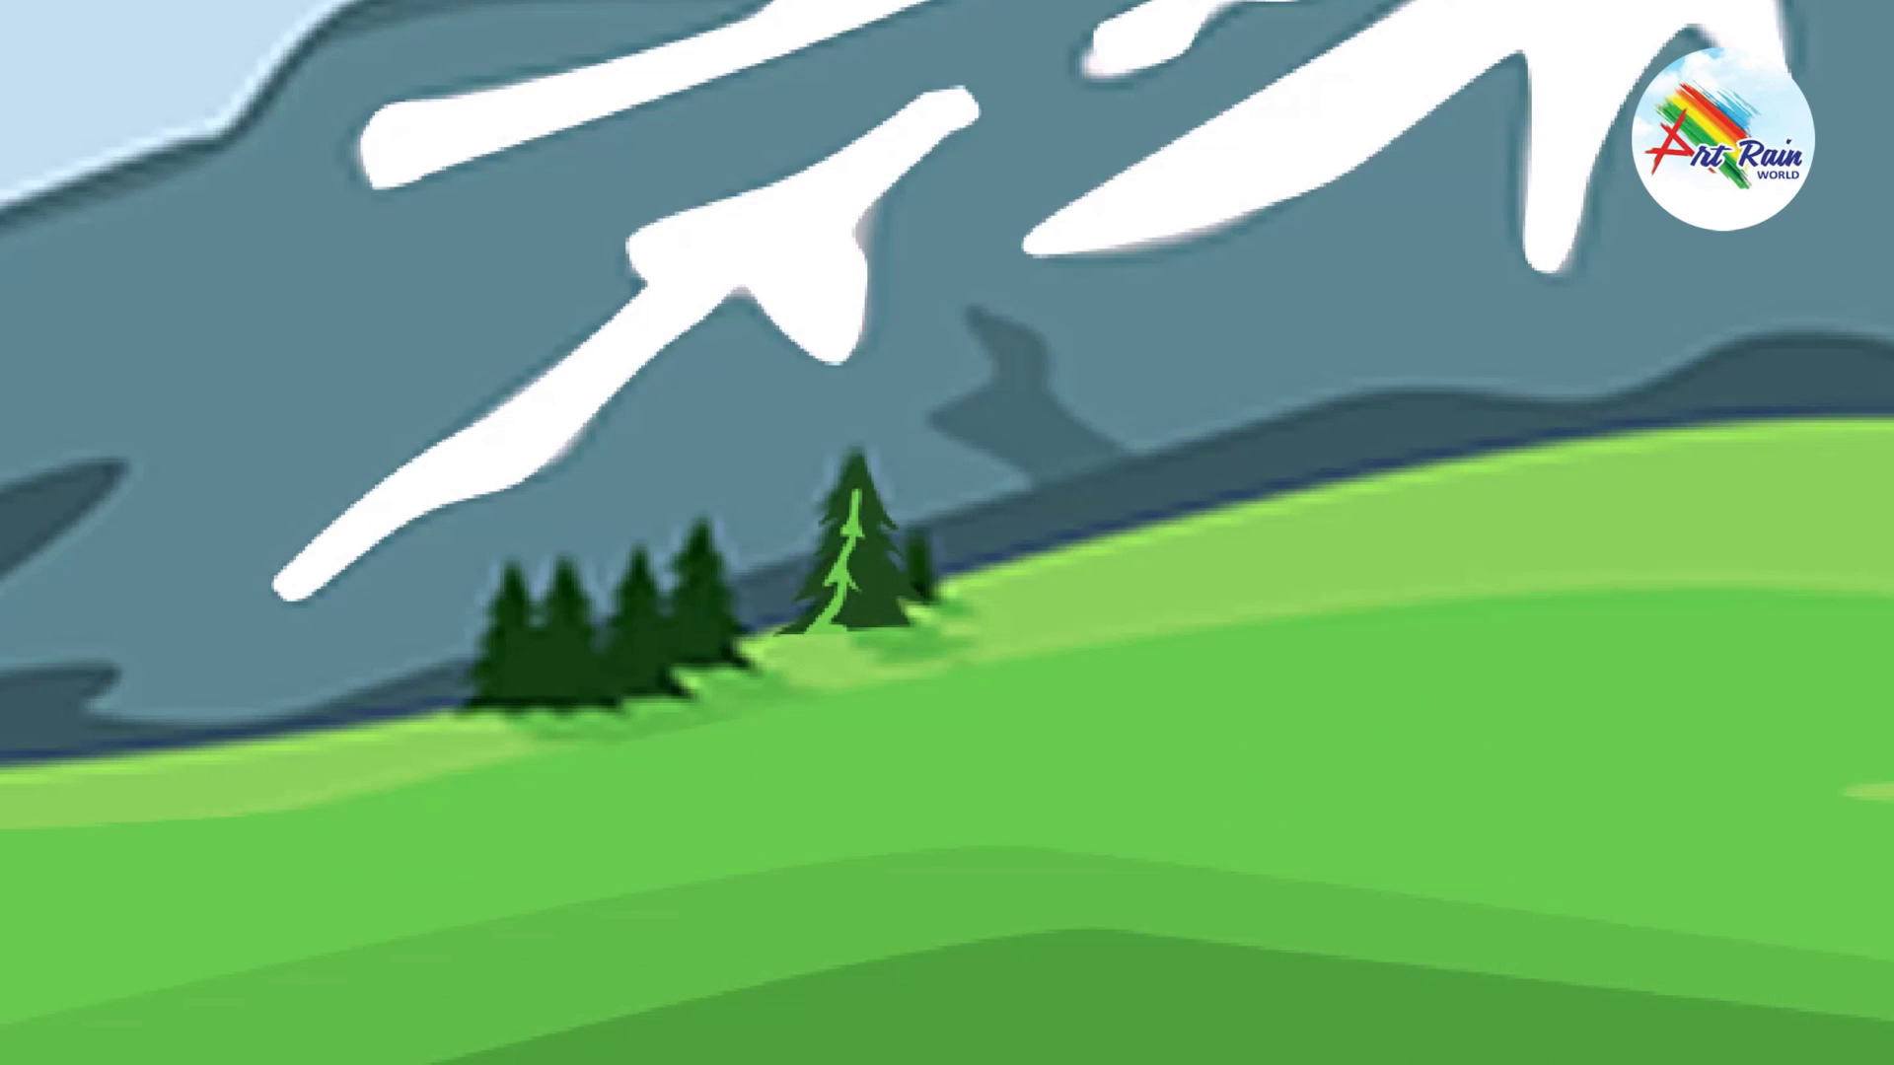
Step: Darken the small pine with a Curves adjustment
key(ctrl+m)
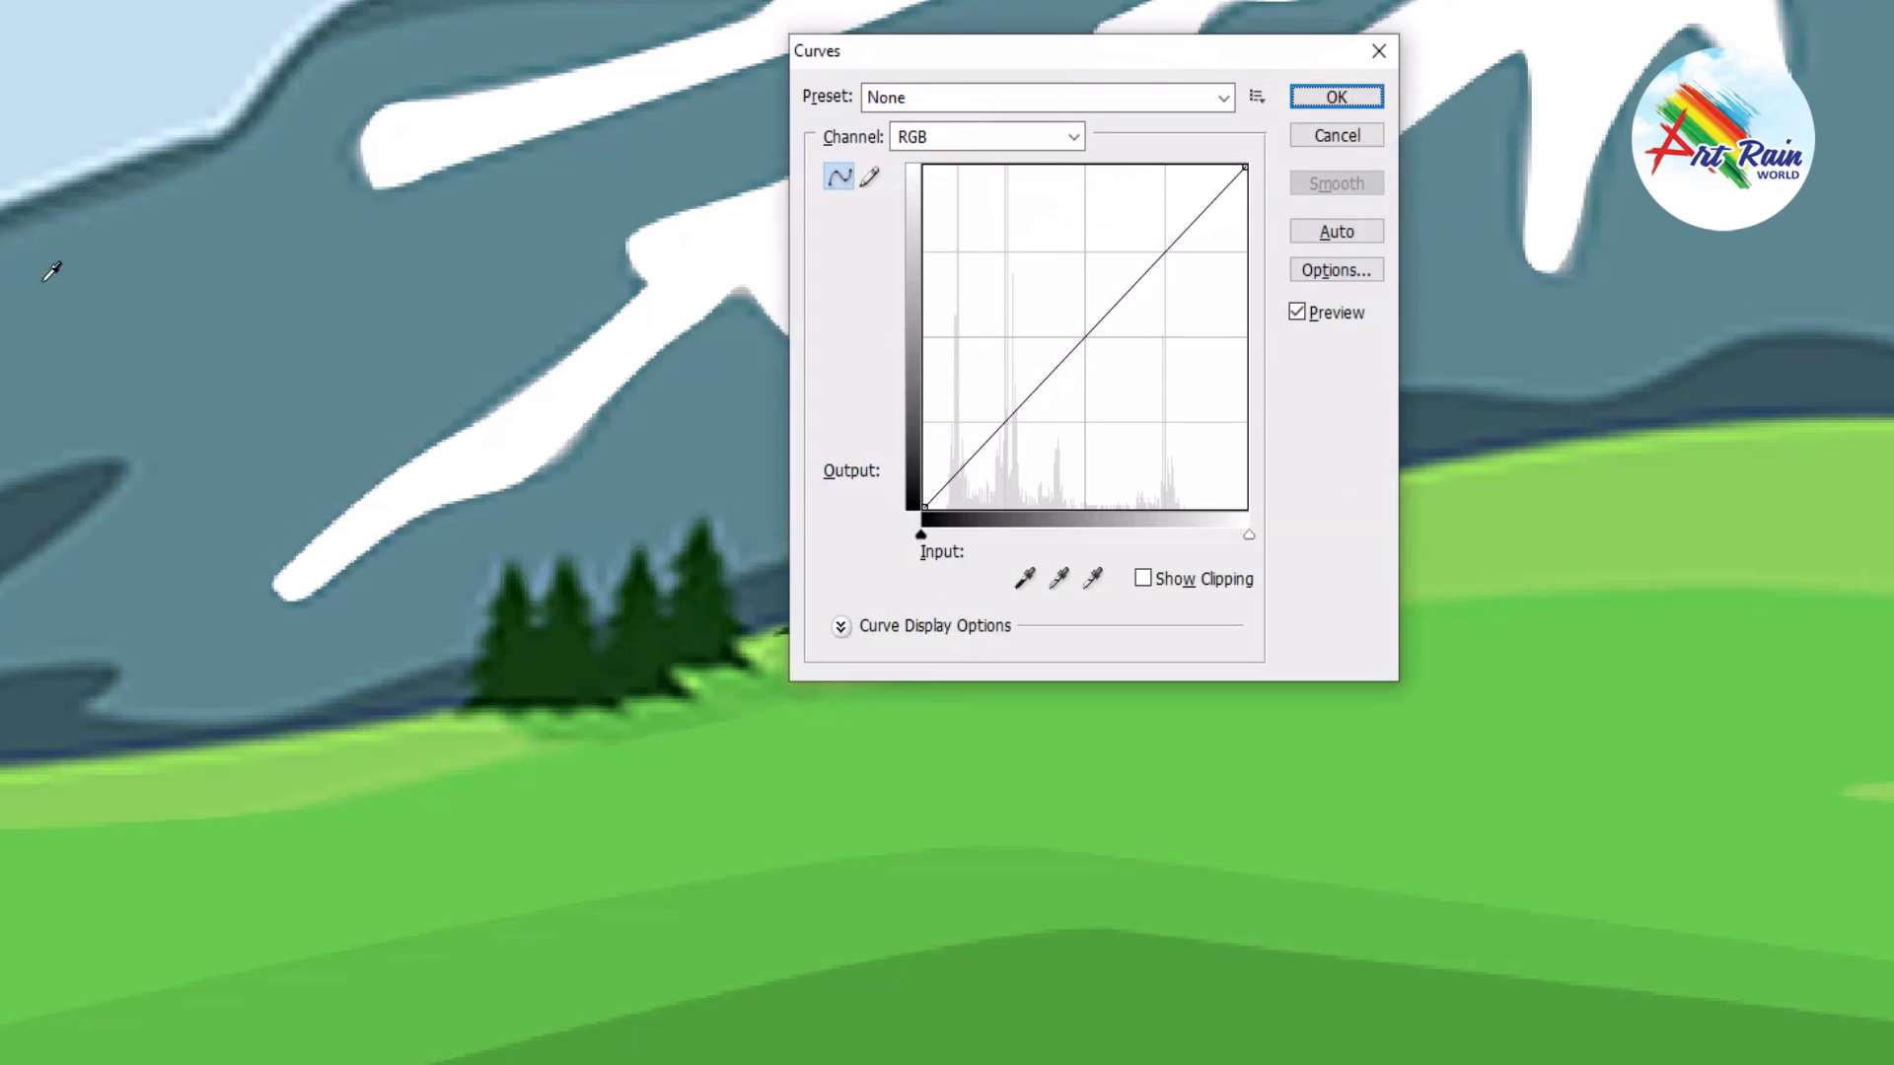
drag(886, 49, 1339, 162)
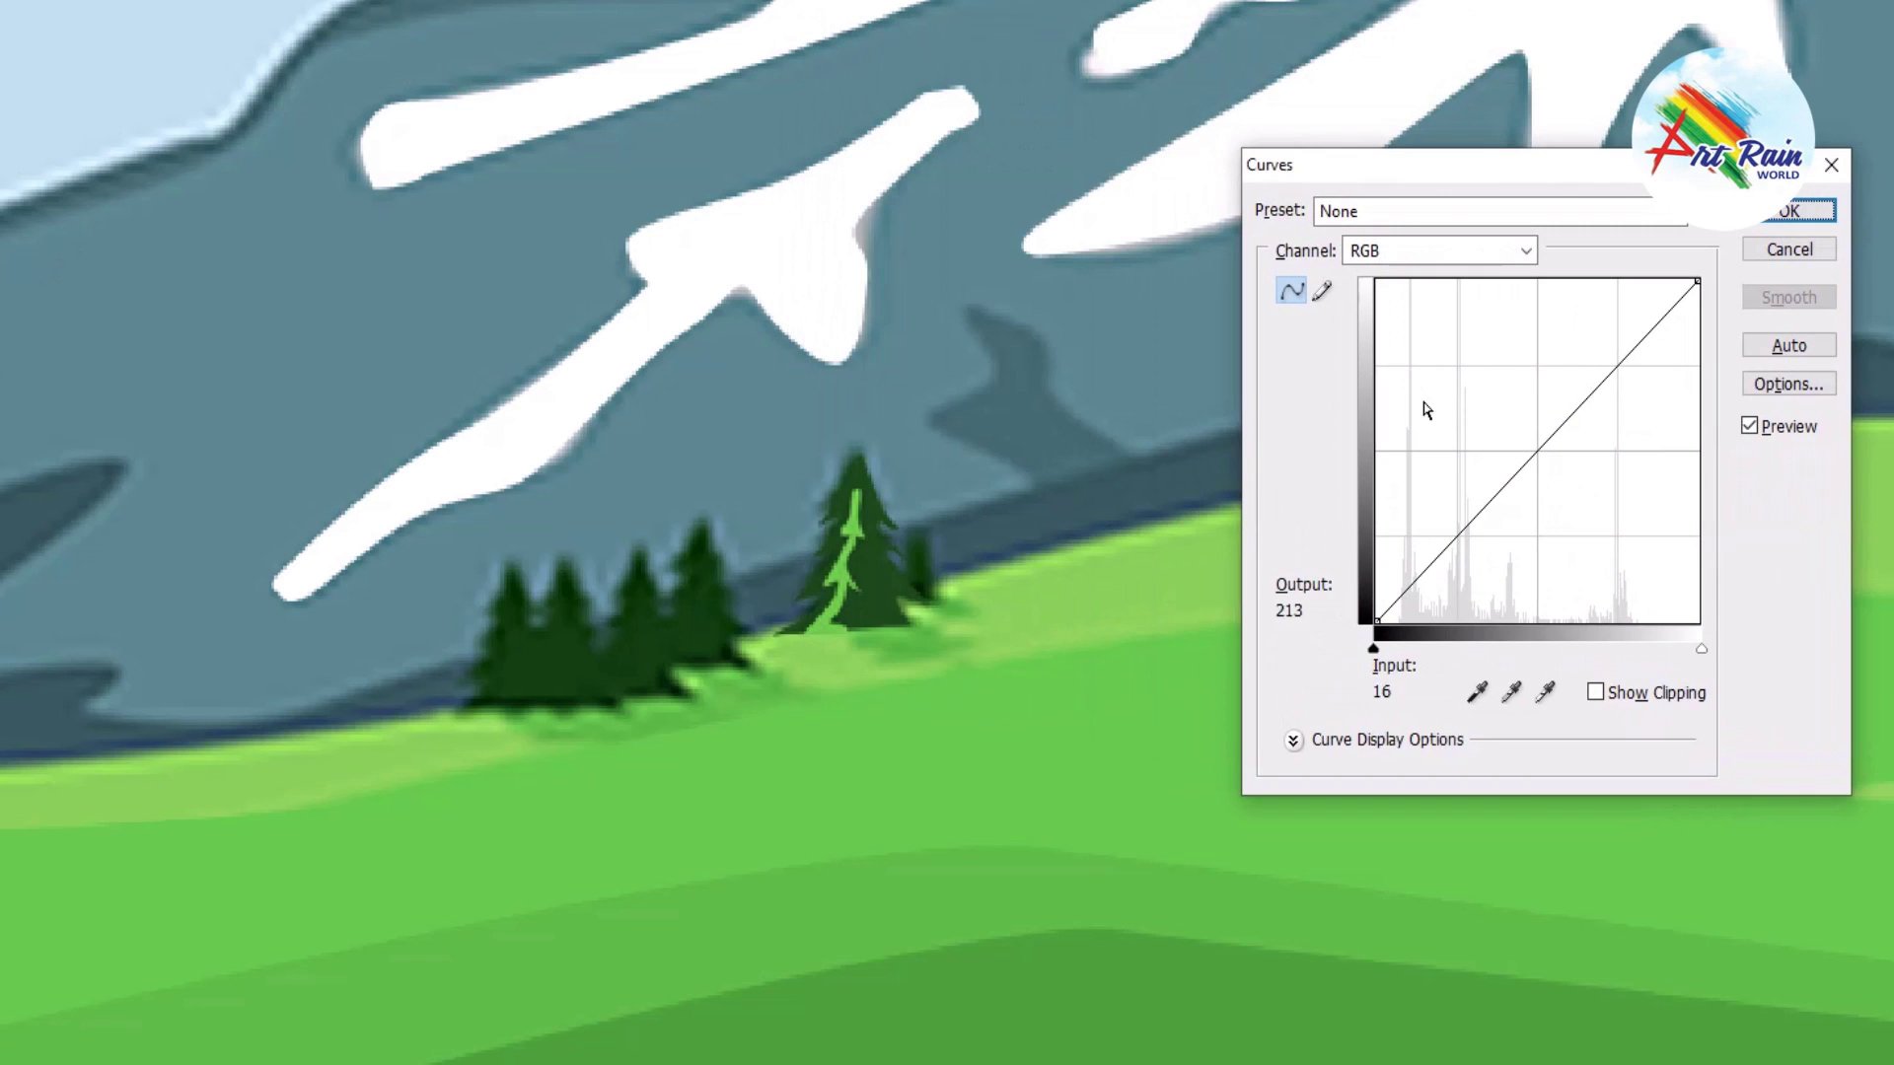
mouse_move(1529, 447)
mouse_down()
mouse_move(1577, 511)
mouse_move(1573, 493)
mouse_up()
click(1831, 217)
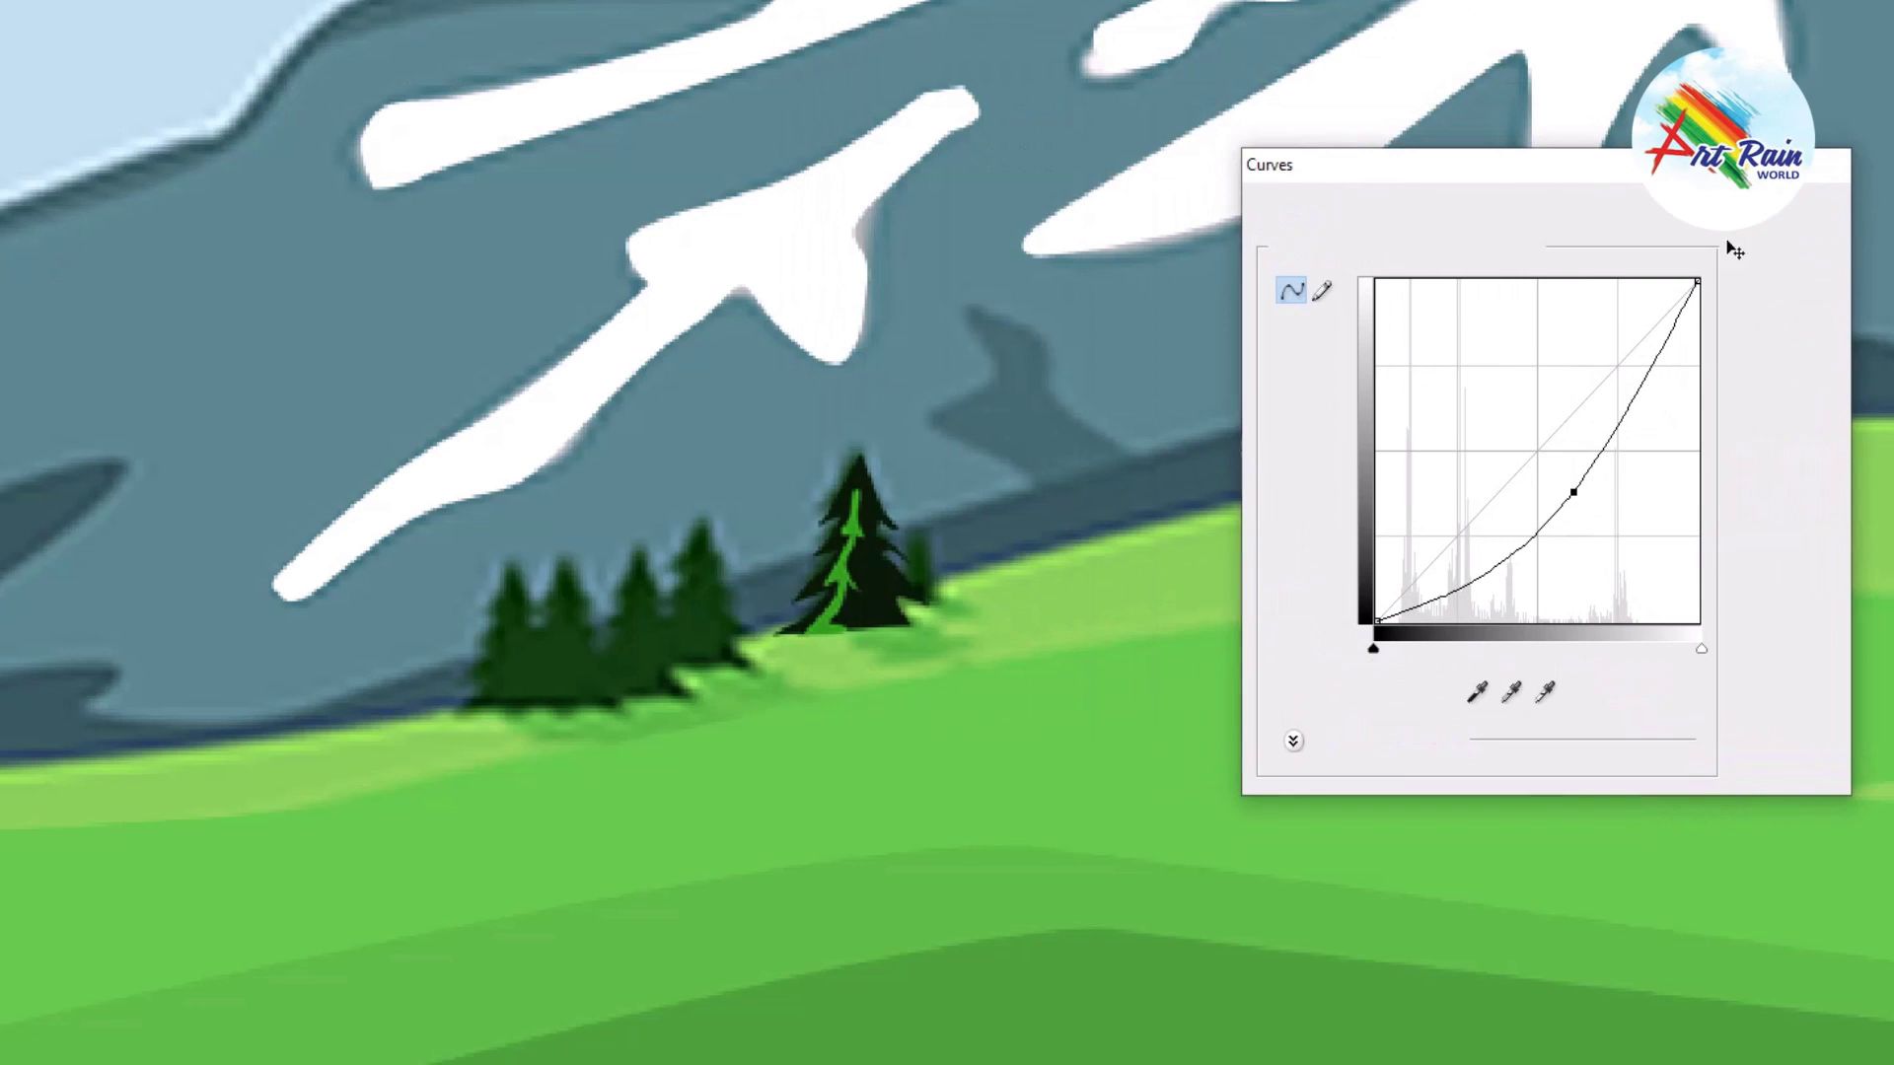
Step: Place a copy of the pine in the distant left cluster and darken it slightly with Curves
mouse_move(875, 573)
mouse_down()
mouse_move(715, 652)
mouse_move(659, 645)
mouse_up()
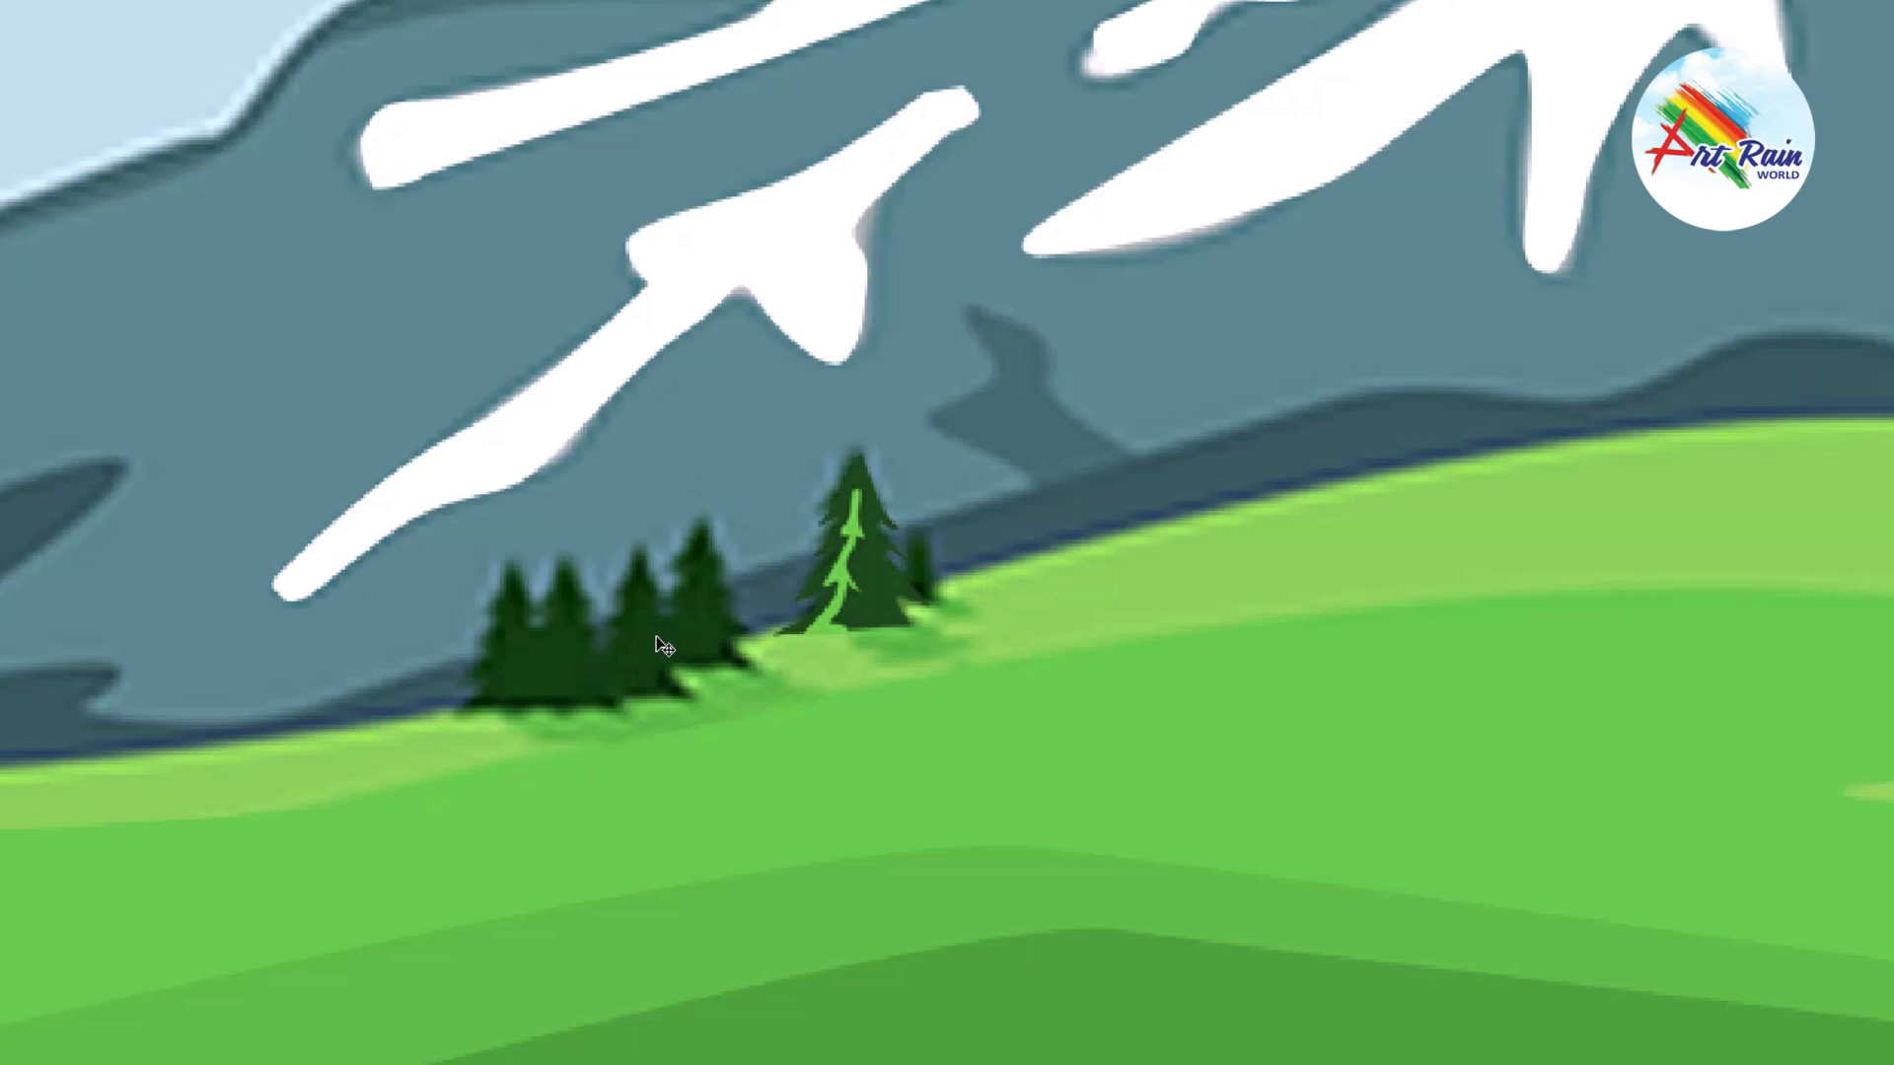
key(ctrl+m)
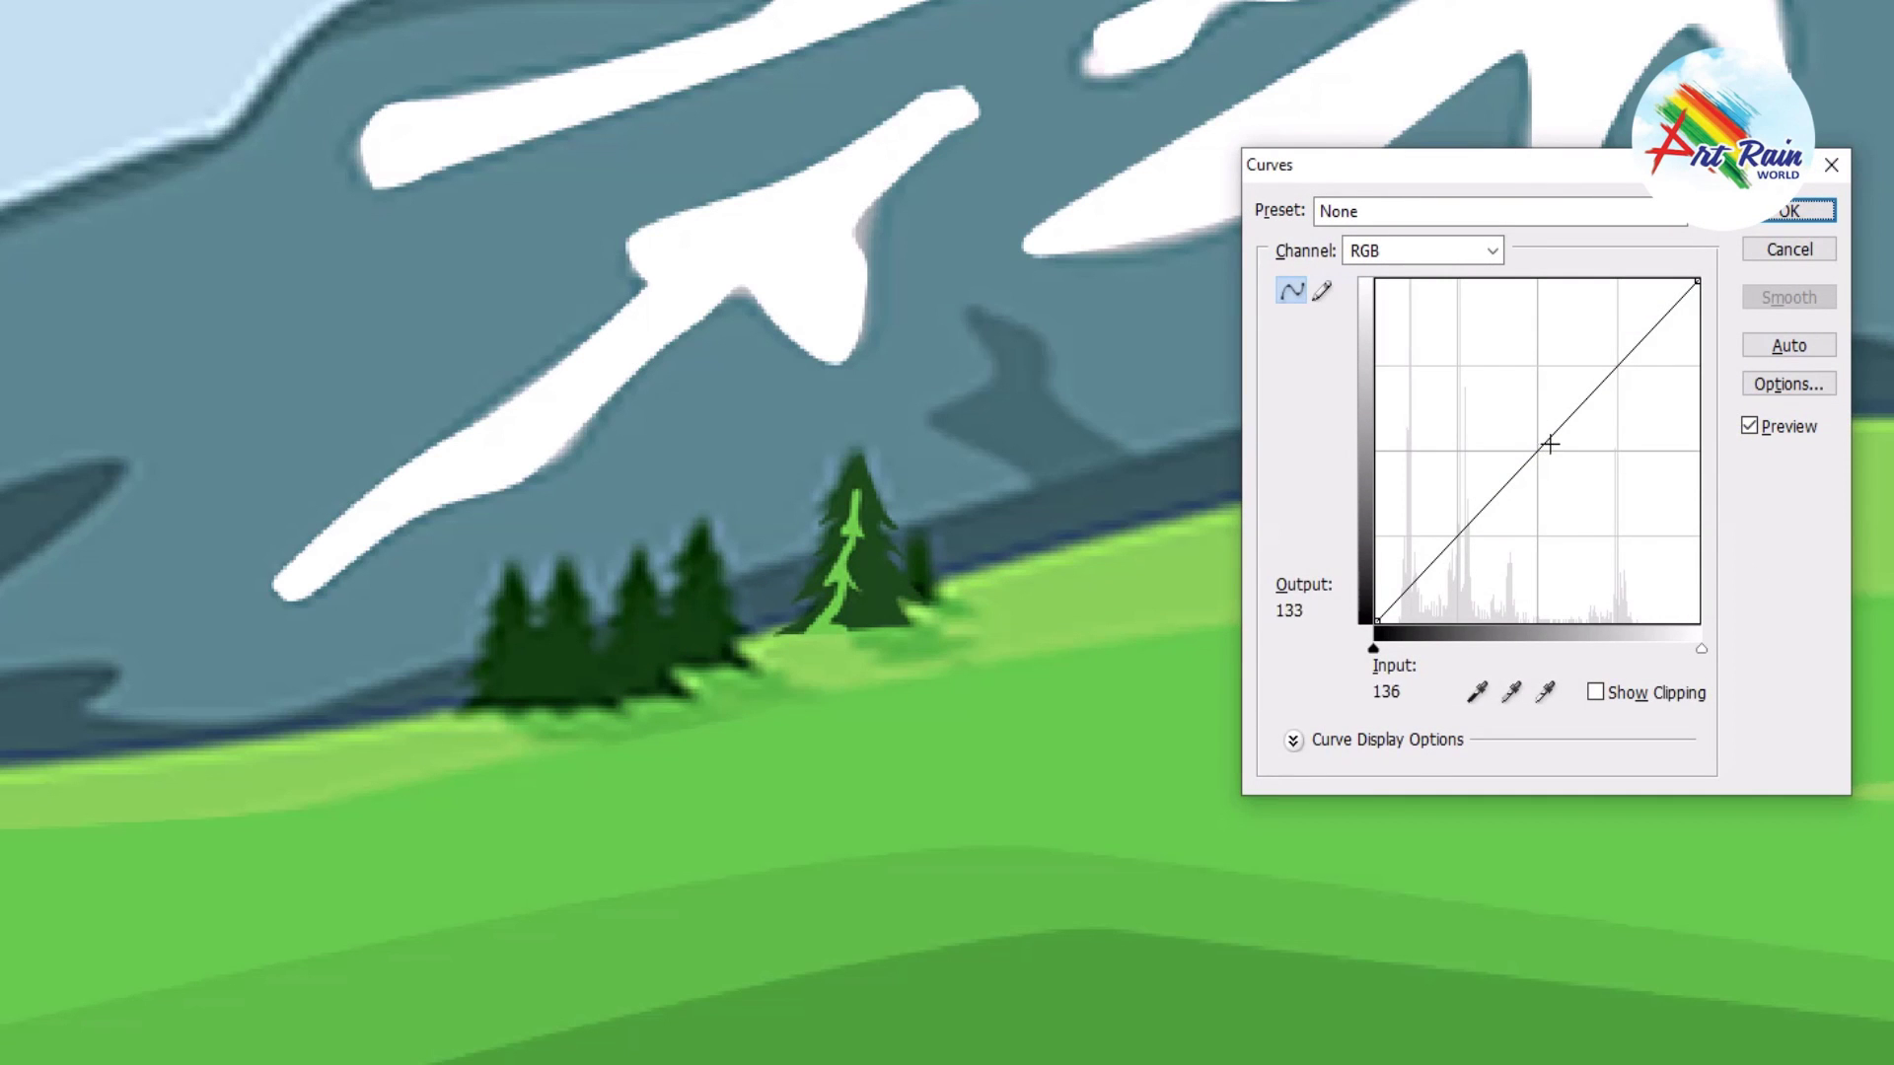
drag(1548, 441, 1557, 455)
click(1790, 213)
Step: Add another pine copy at the cluster's left edge, then zoom out to the whole landscape
right_click(873, 582)
click(908, 598)
mouse_move(893, 604)
mouse_down()
mouse_move(715, 663)
mouse_move(610, 678)
mouse_move(570, 653)
mouse_move(513, 657)
mouse_up()
click(540, 592)
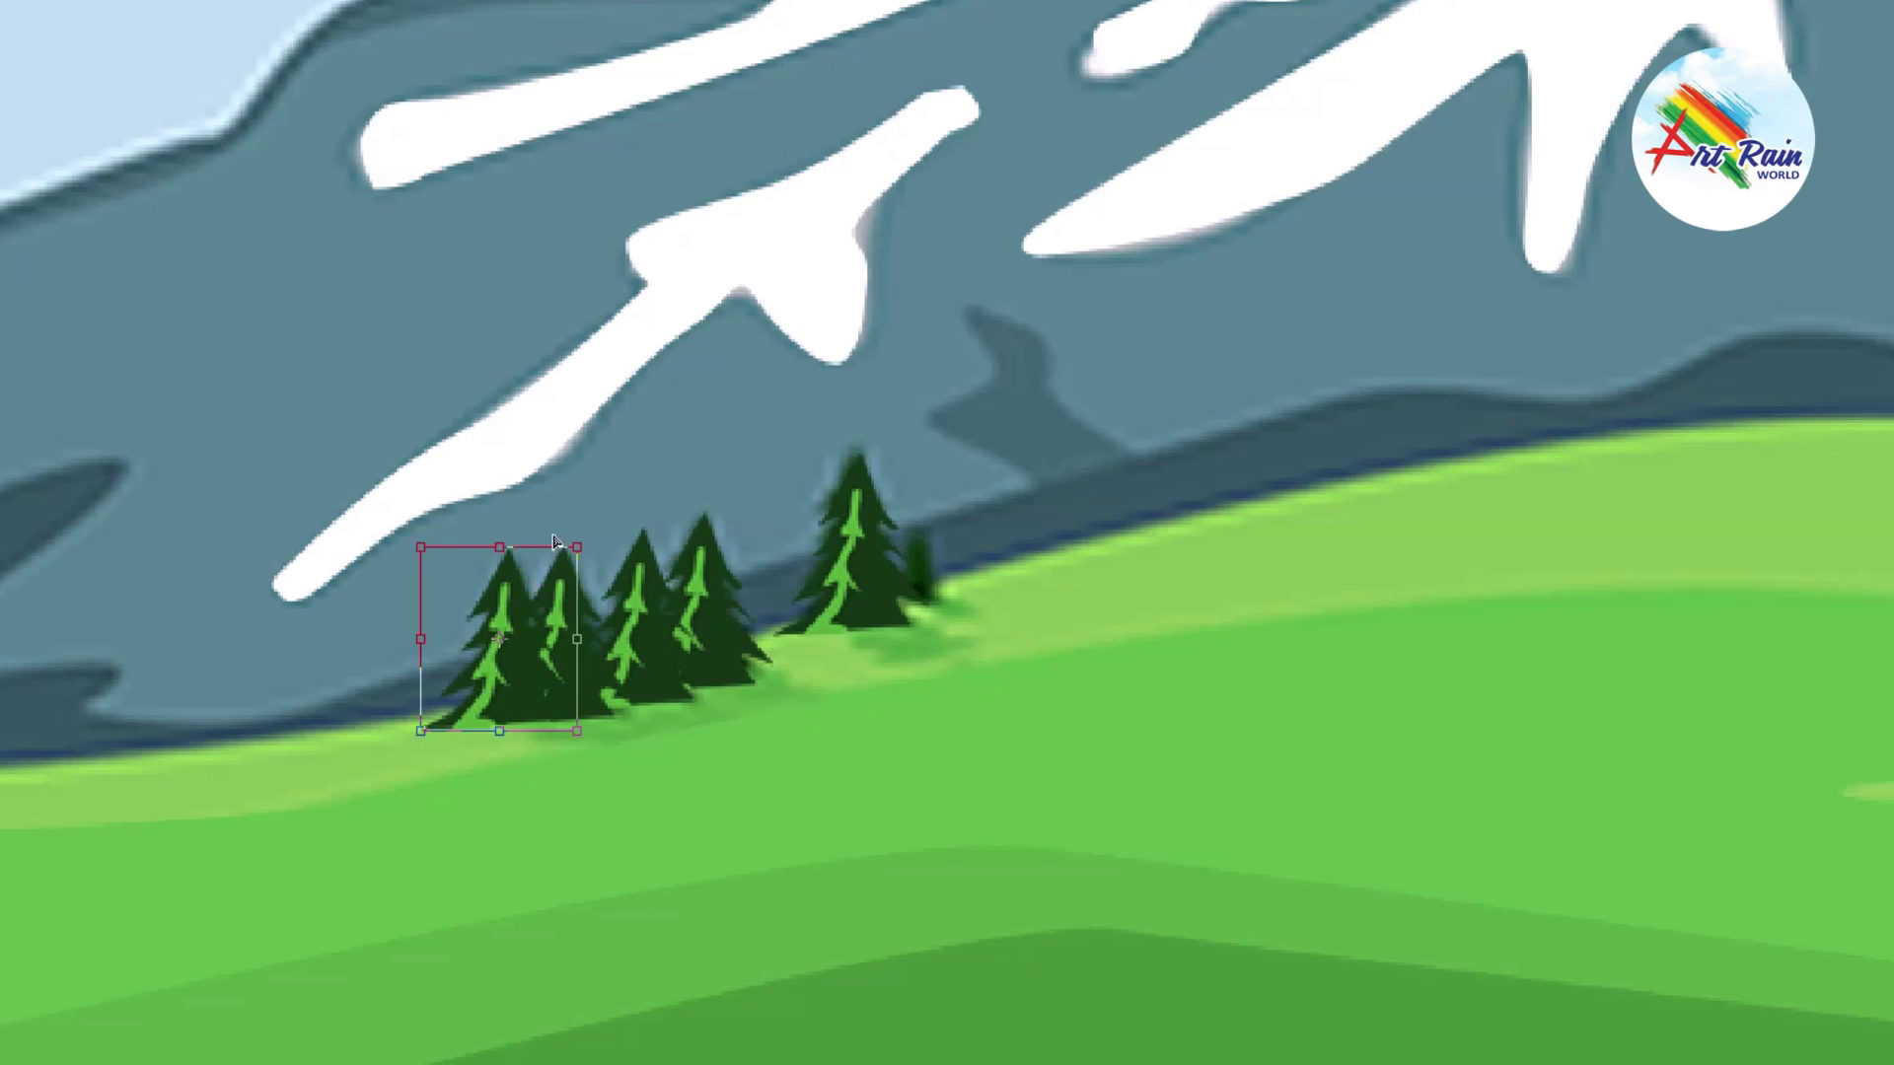
click(564, 562)
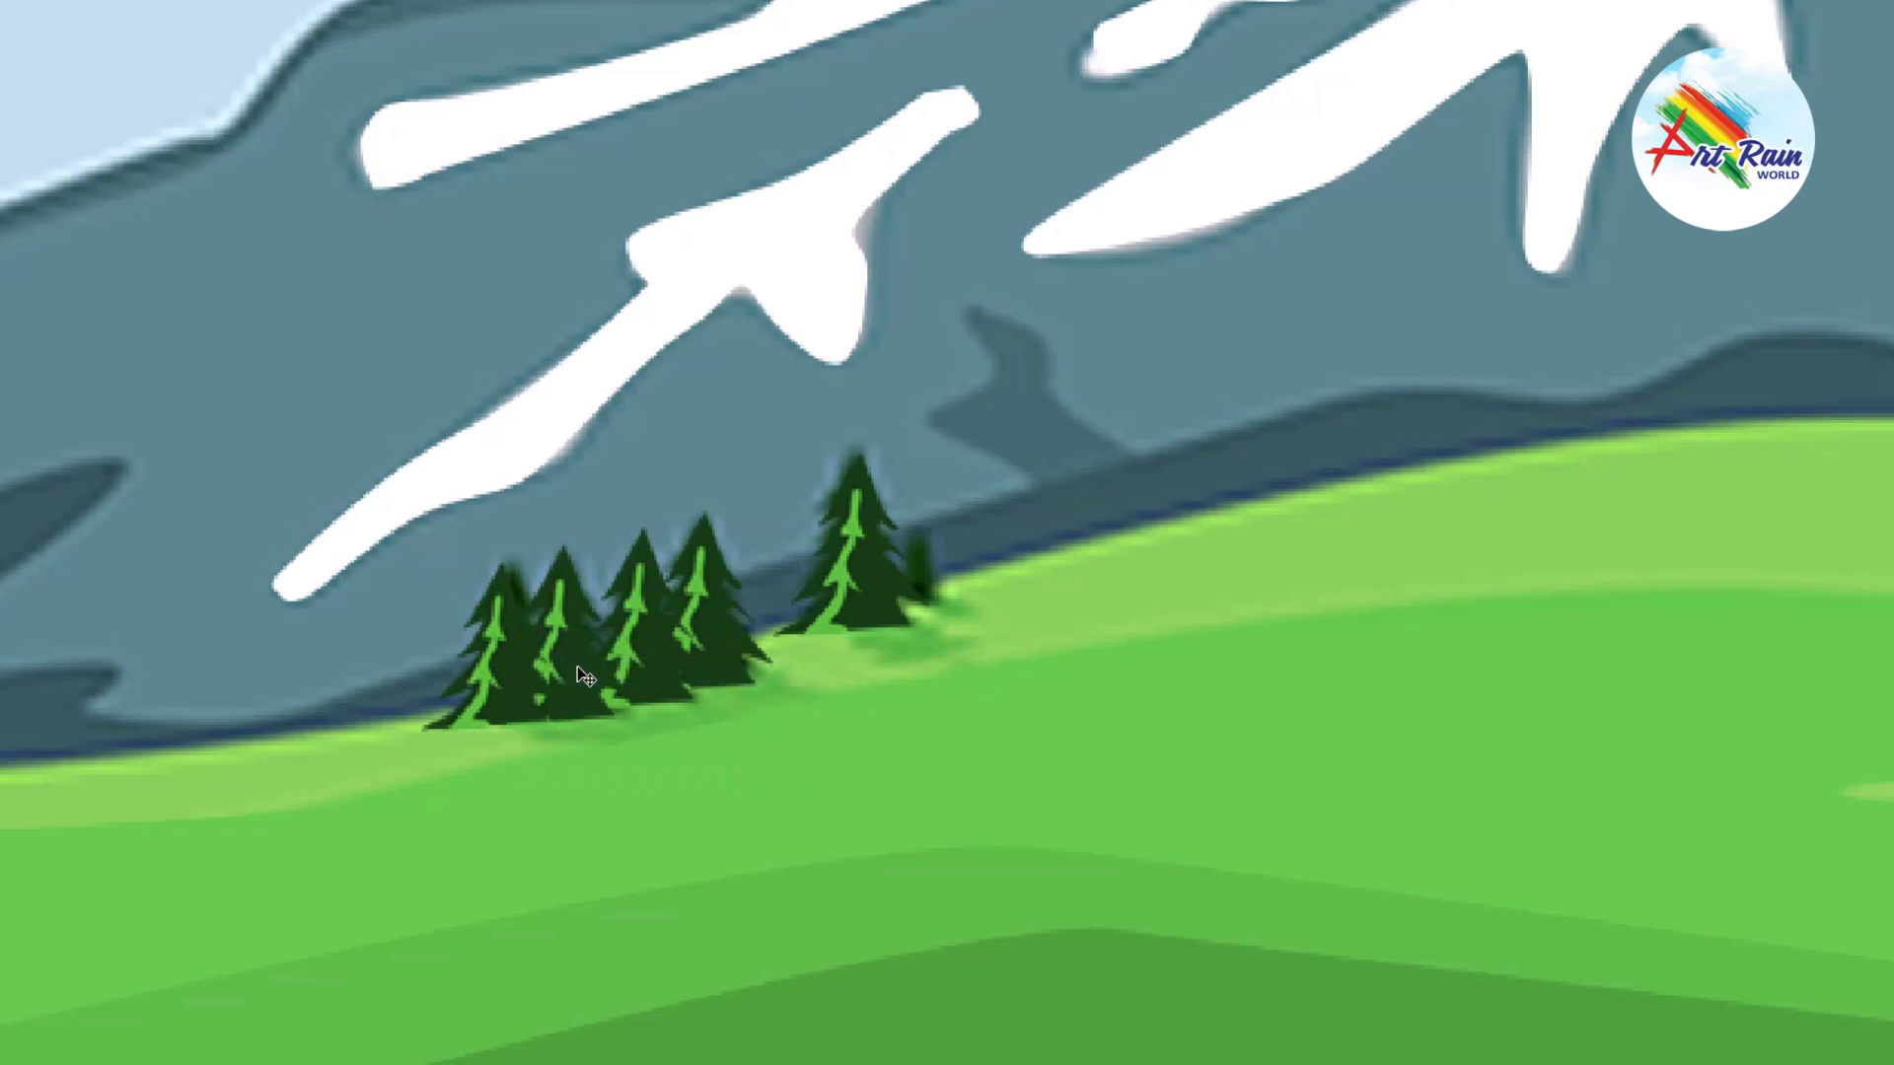
key(ctrl+0)
key(ctrl+minus)
Step: Zoom in on the distant left cluster and fill the second pine solid dark green
key(z)
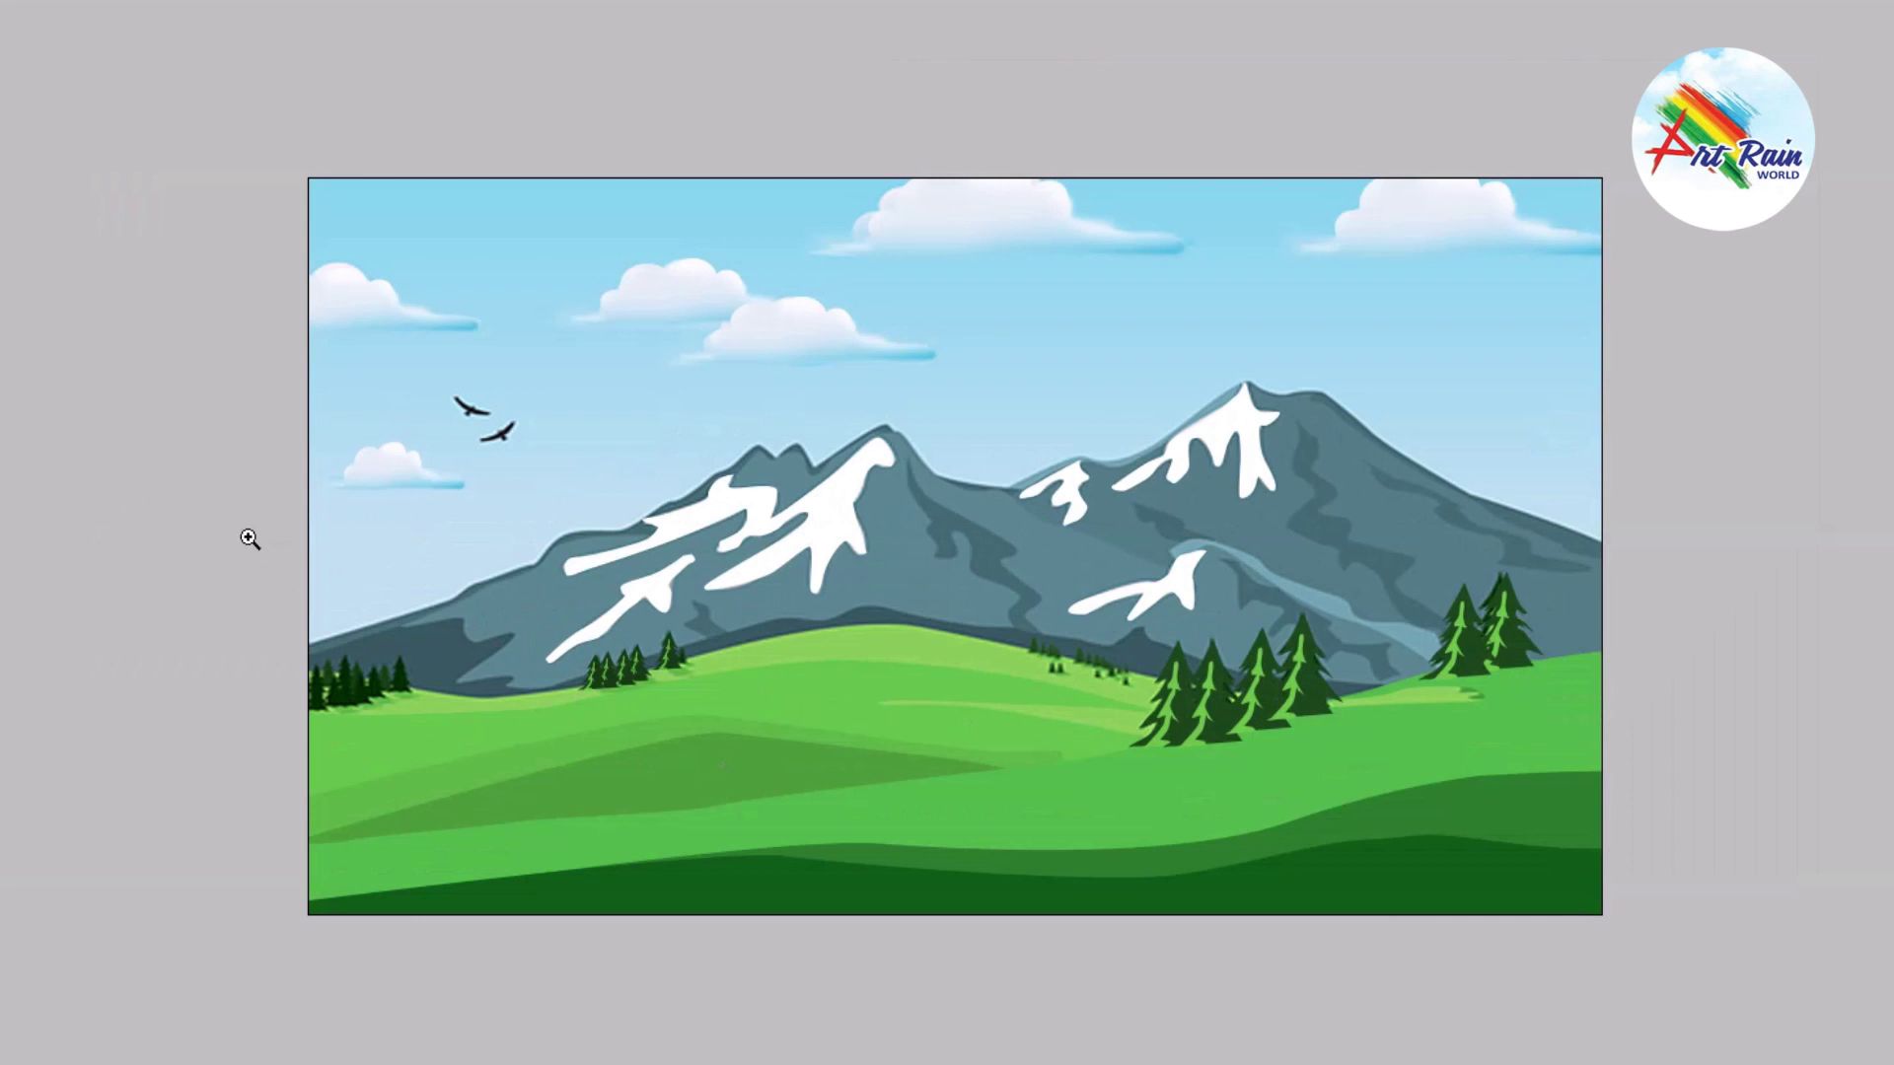
drag(246, 537, 862, 815)
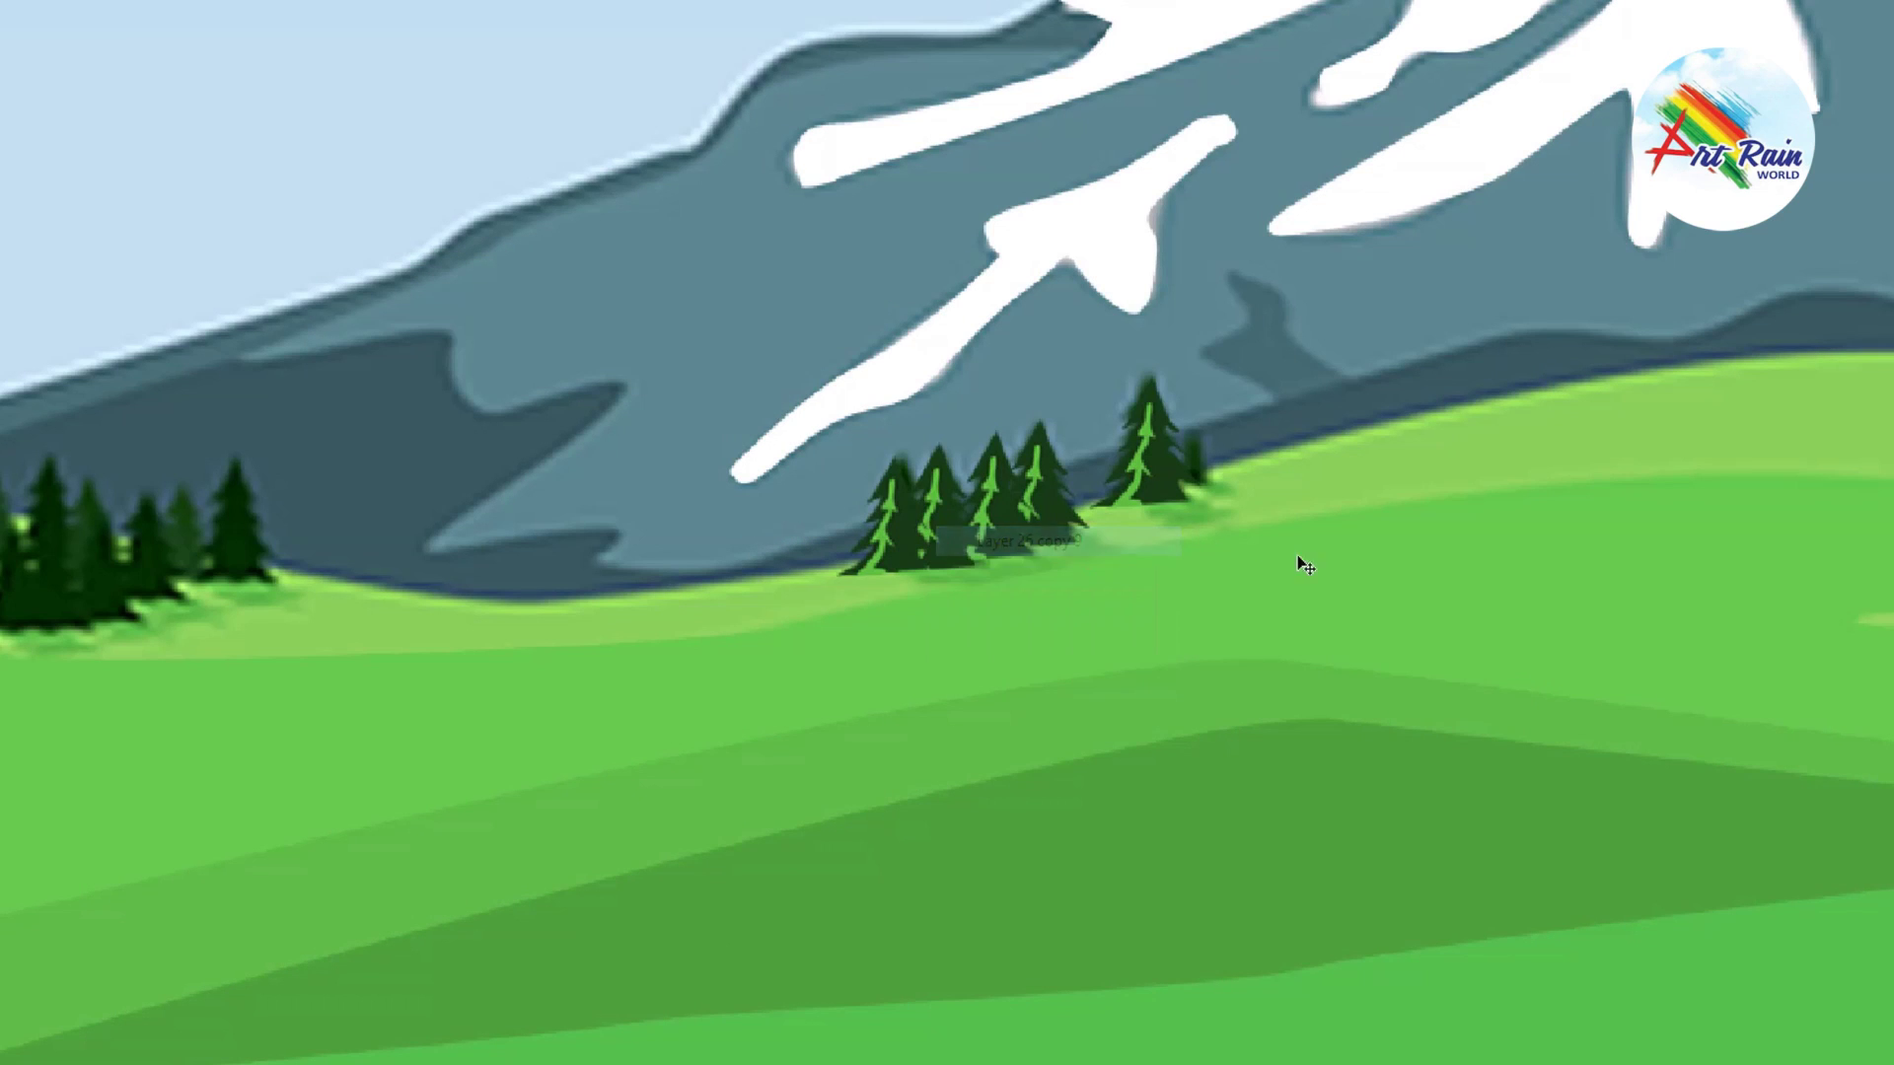
click(938, 513)
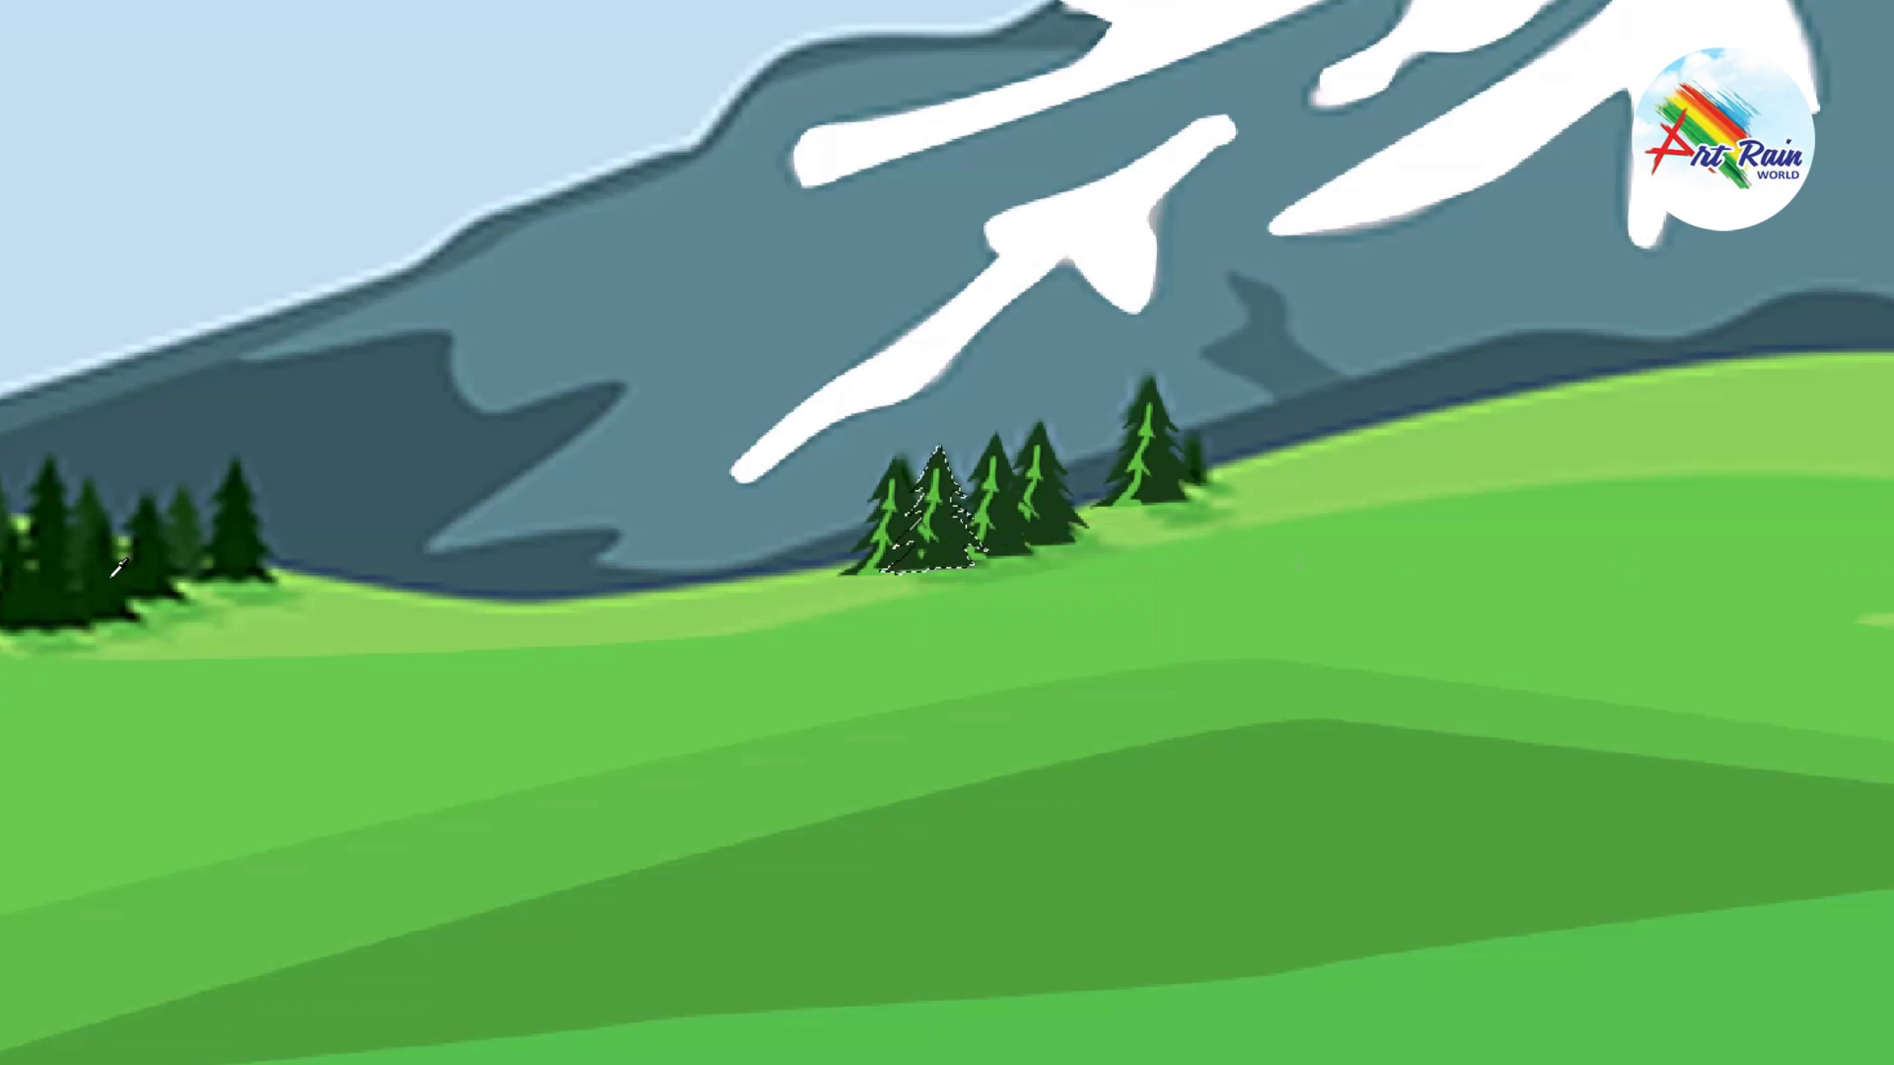
key(alt+BackSpace)
key(ctrl+d)
Step: Fill the fourth pine solid dark green and nudge a left pine slightly up and left
key(i)
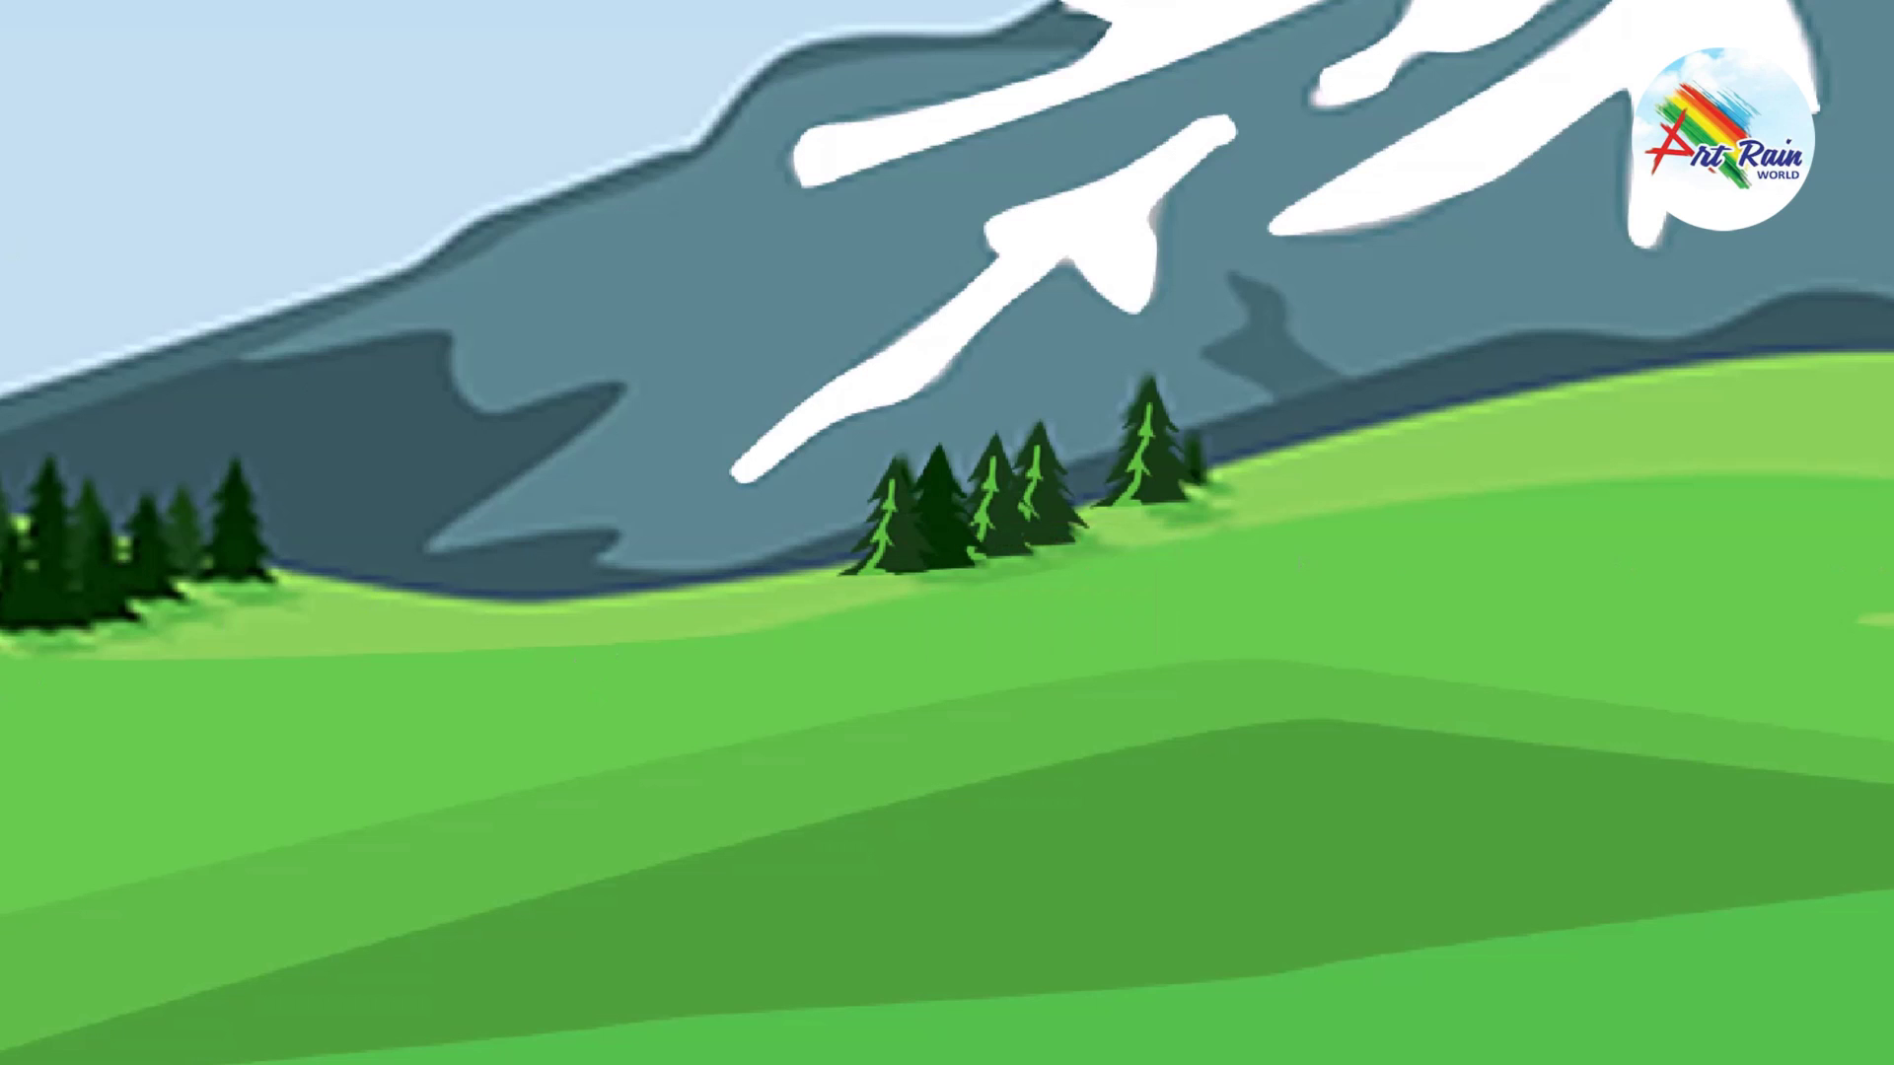
right_click(1074, 514)
click(1085, 519)
key(alt+BackSpace)
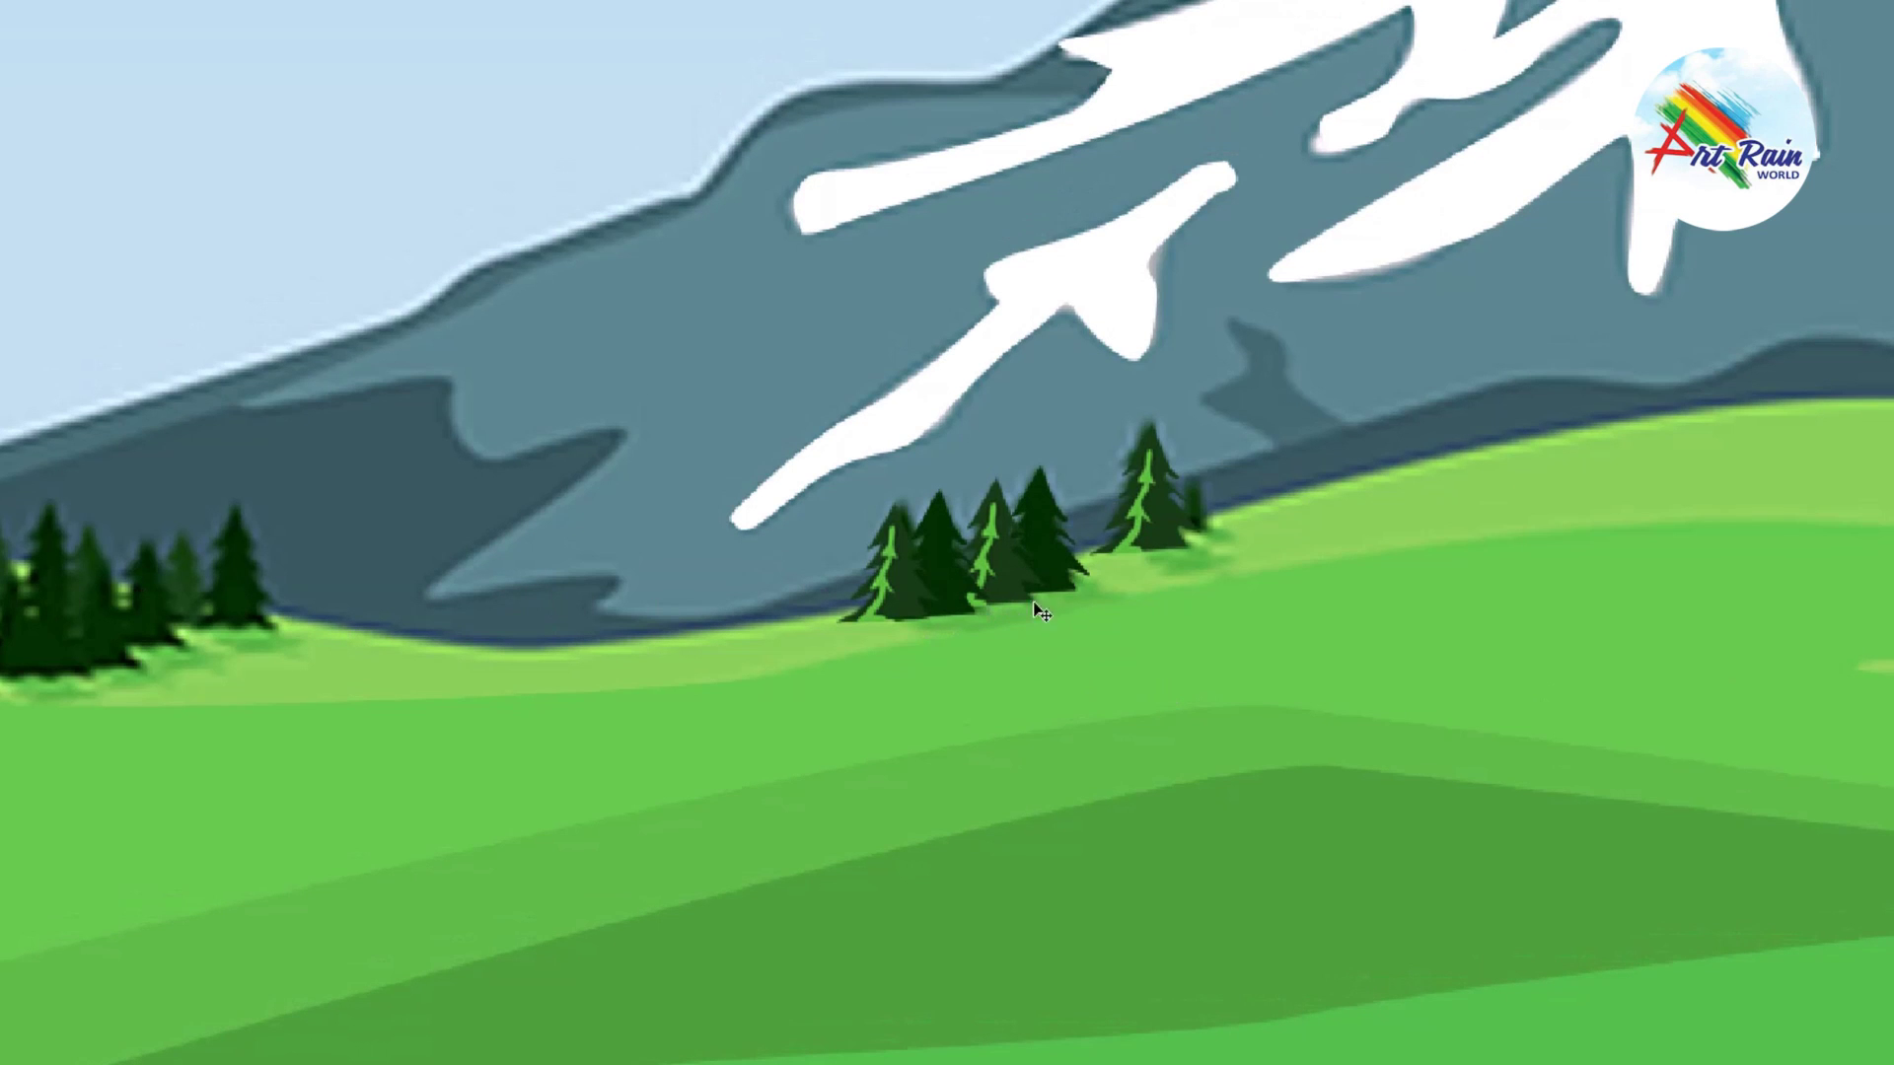
right_click(1057, 568)
click(1095, 558)
drag(267, 620, 265, 616)
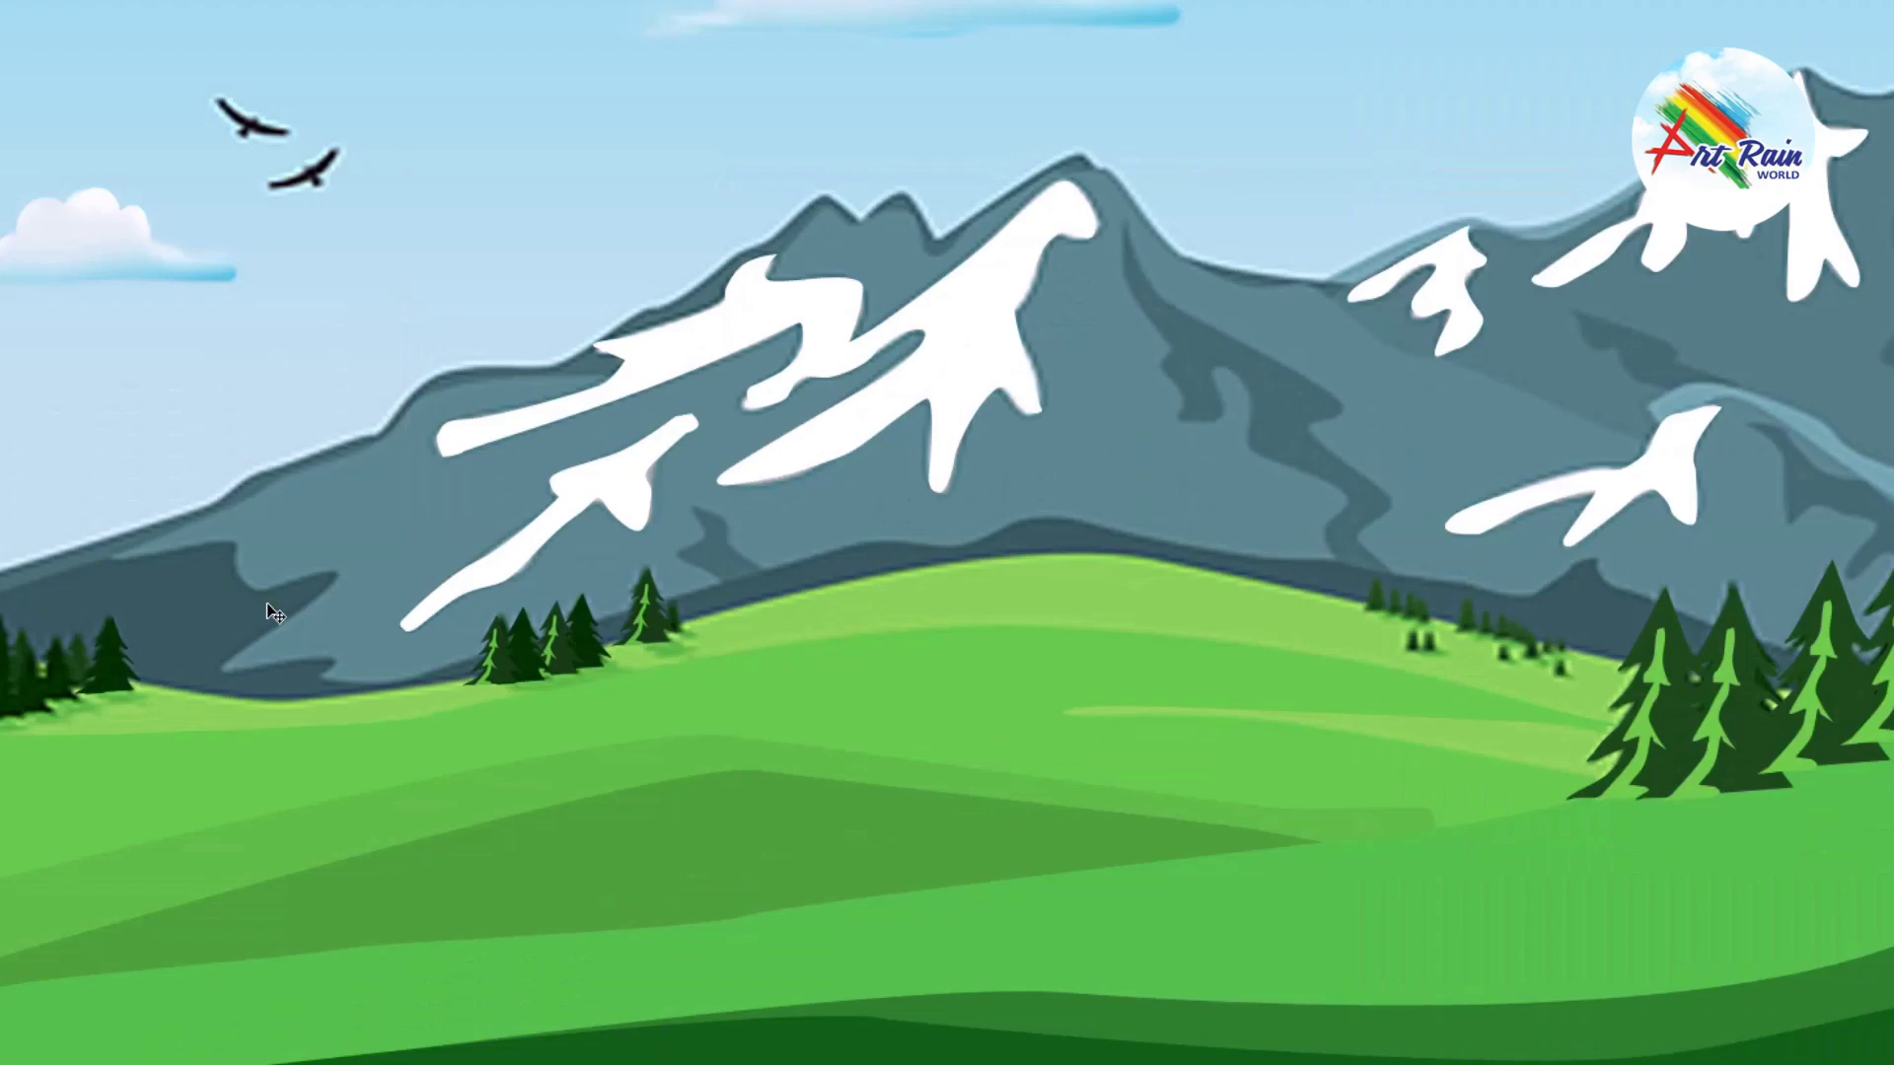
Step: Copy the dark pine to its left, then undo the transform
key(z)
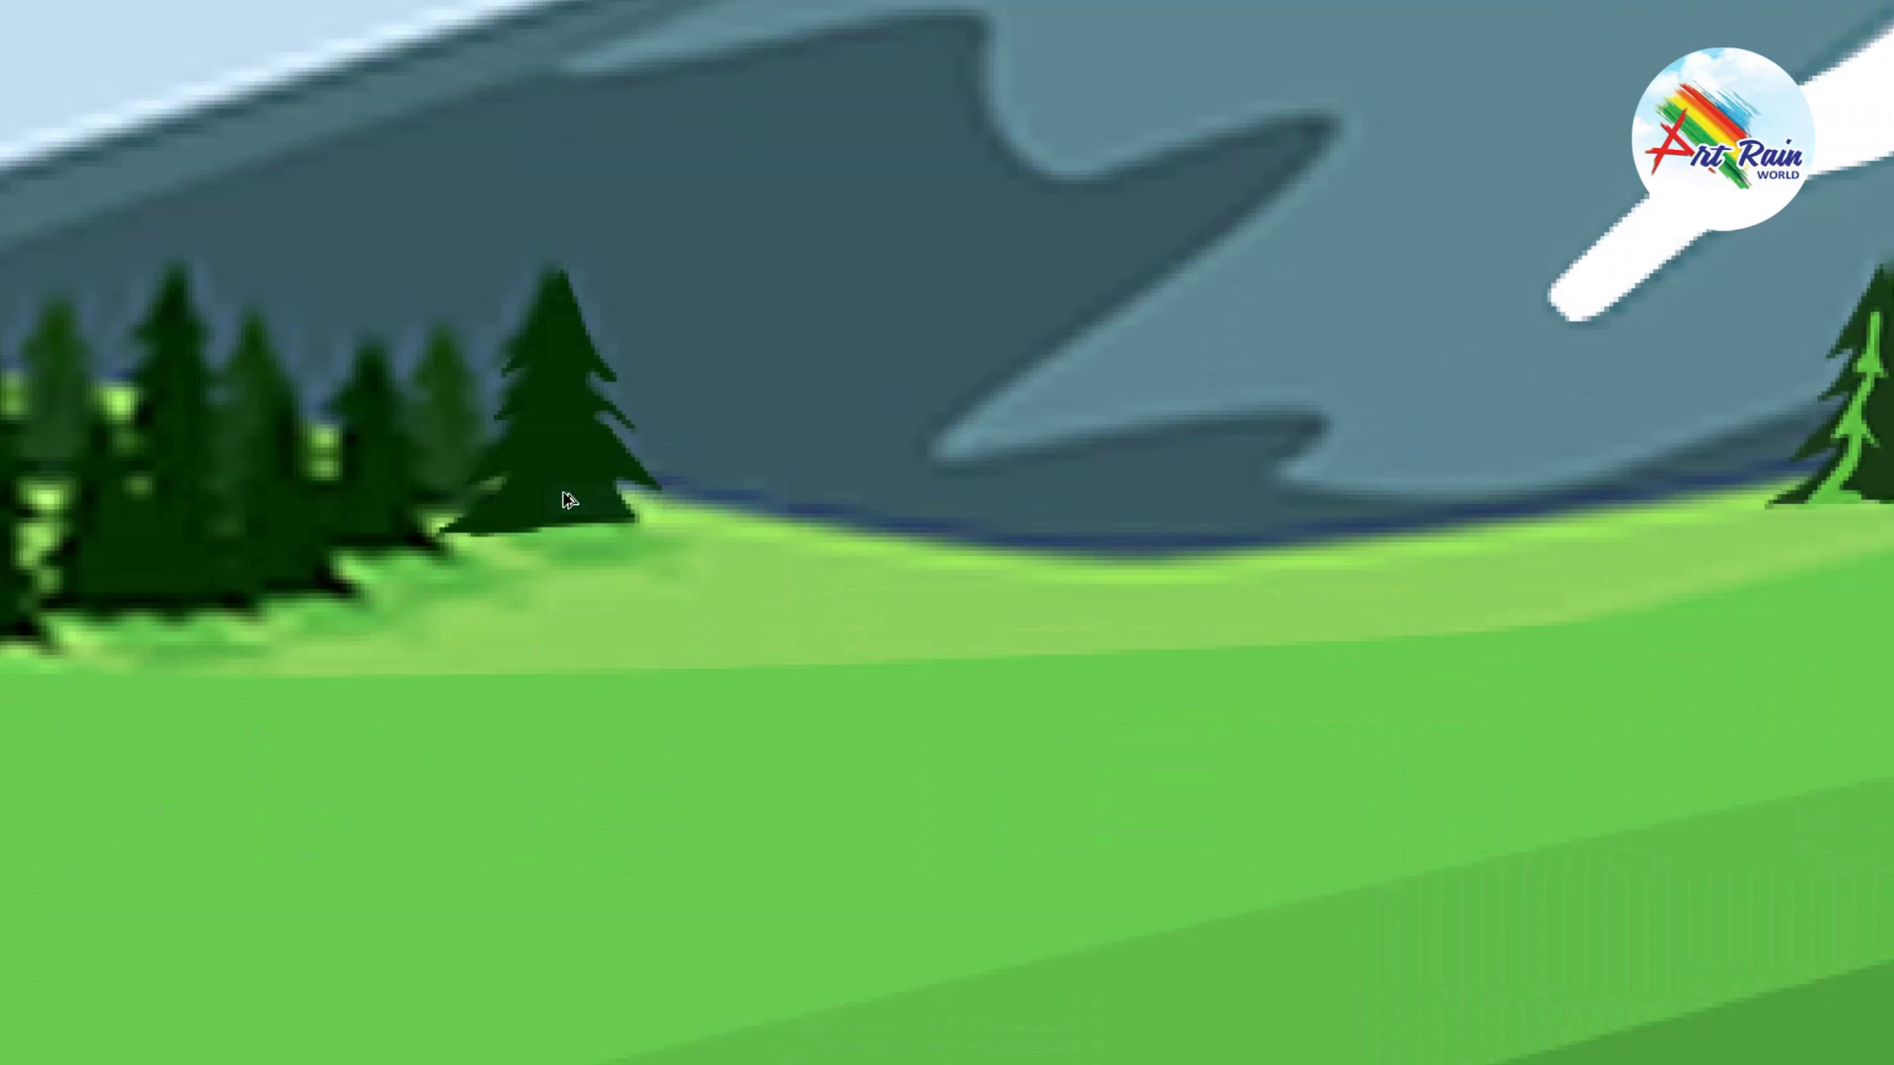
drag(549, 490, 407, 510)
key(ctrl+t)
key(Return)
key(ctrl+z)
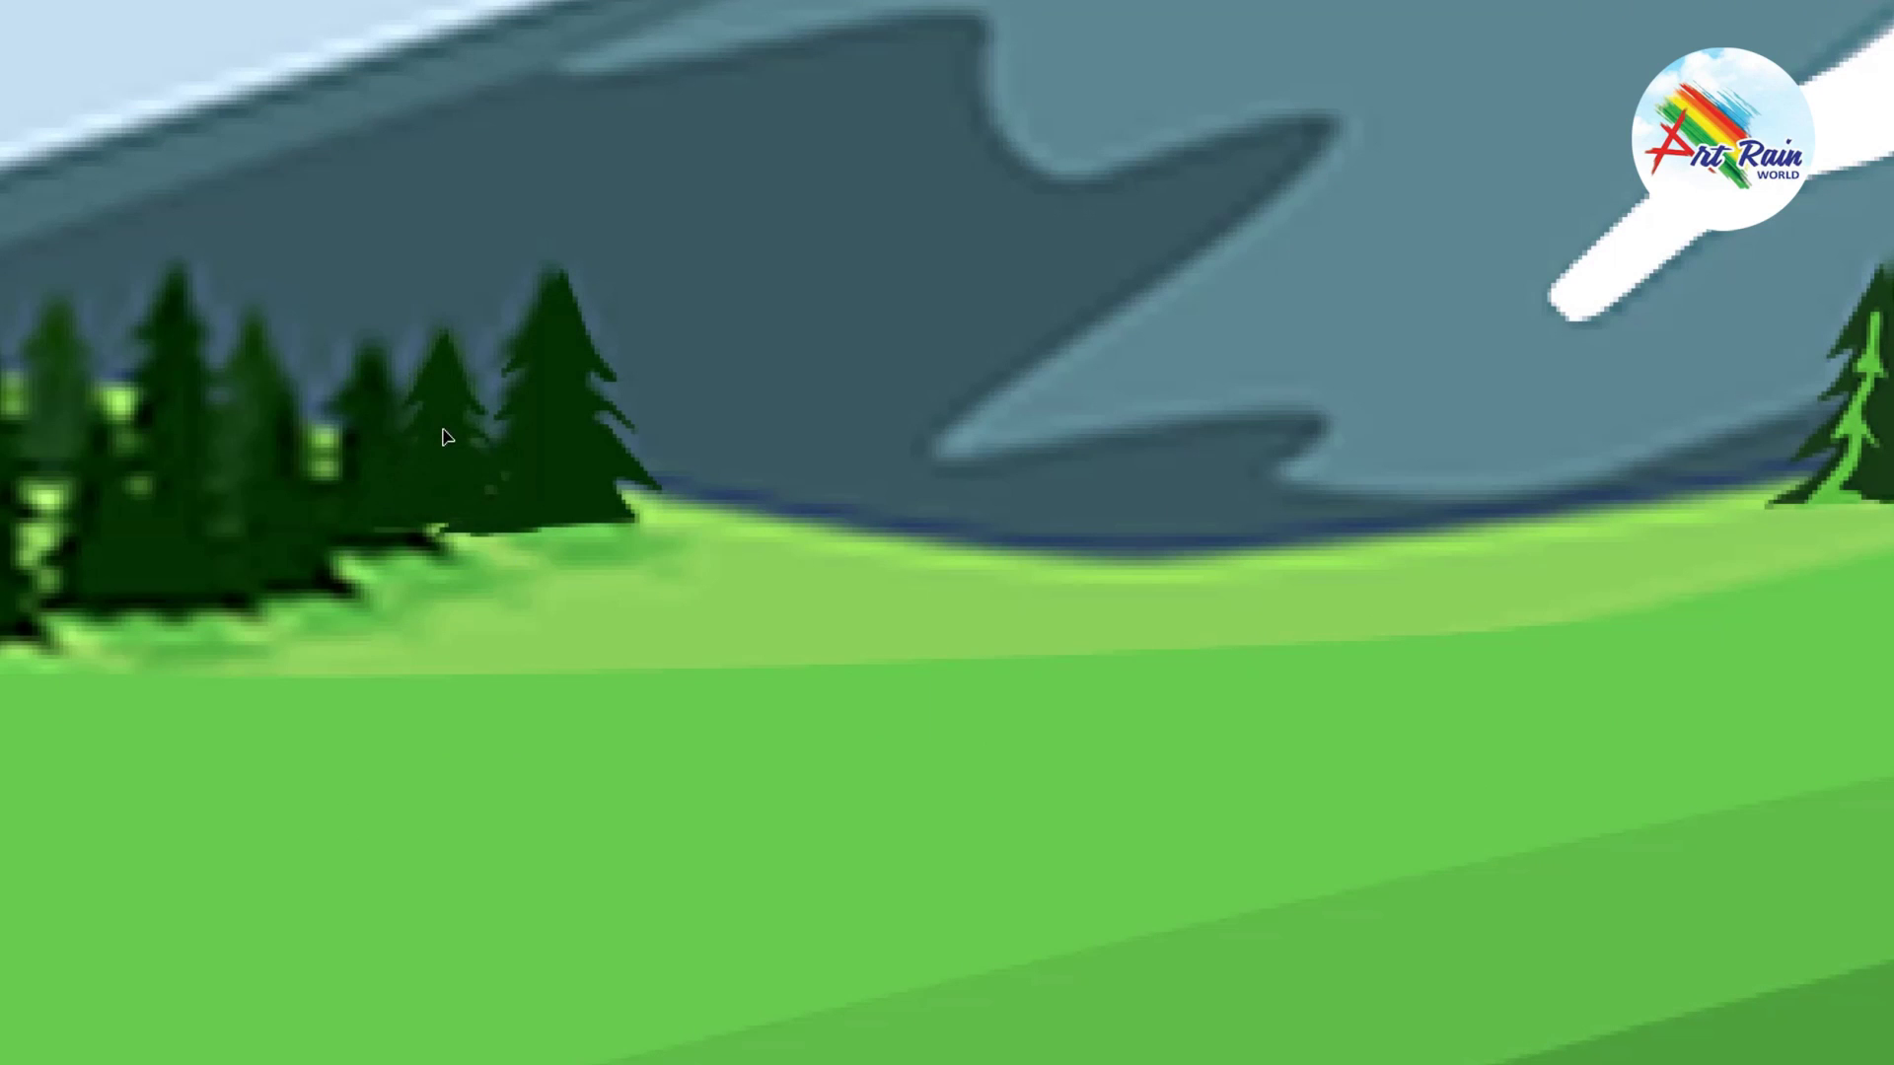
Step: Copy the right-edge pine into the left cluster, moving it down-left with a slight clockwise tilt
drag(1864, 453, 421, 520)
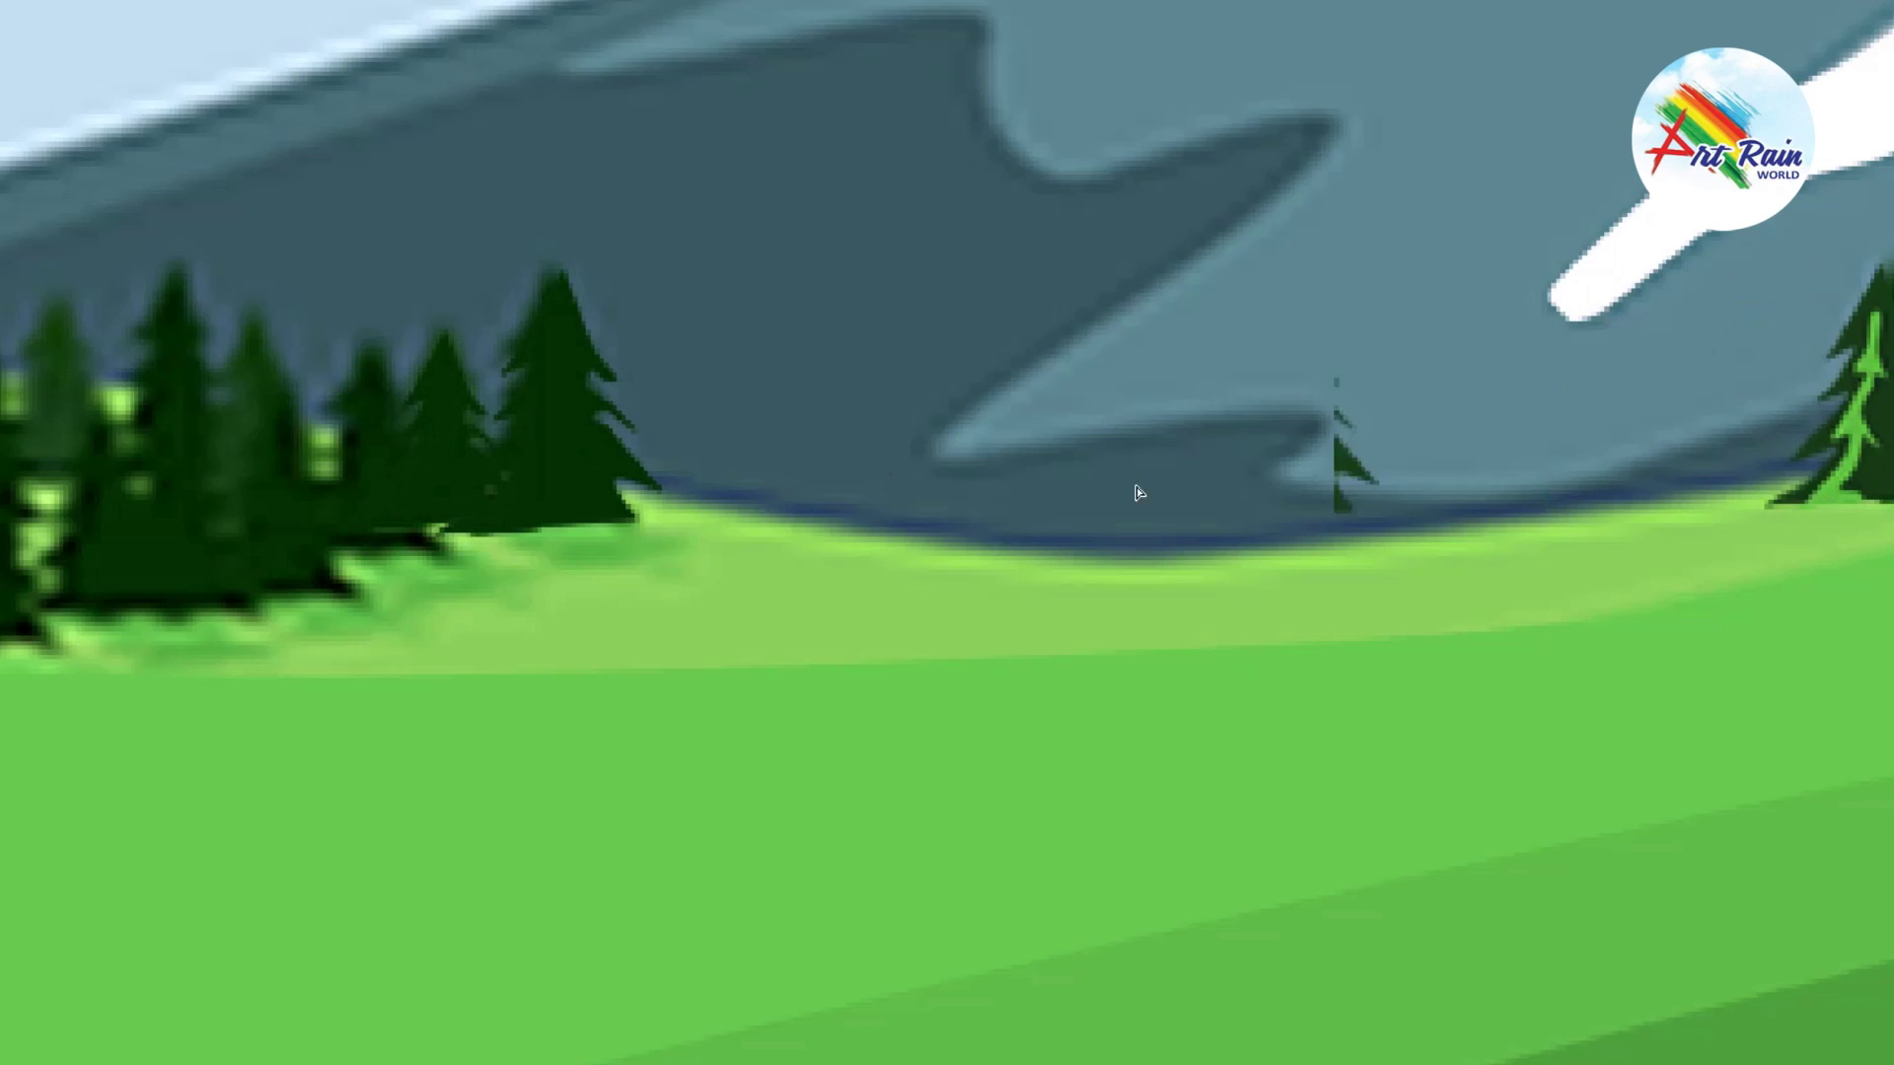
key(ctrl+t)
drag(469, 337, 443, 365)
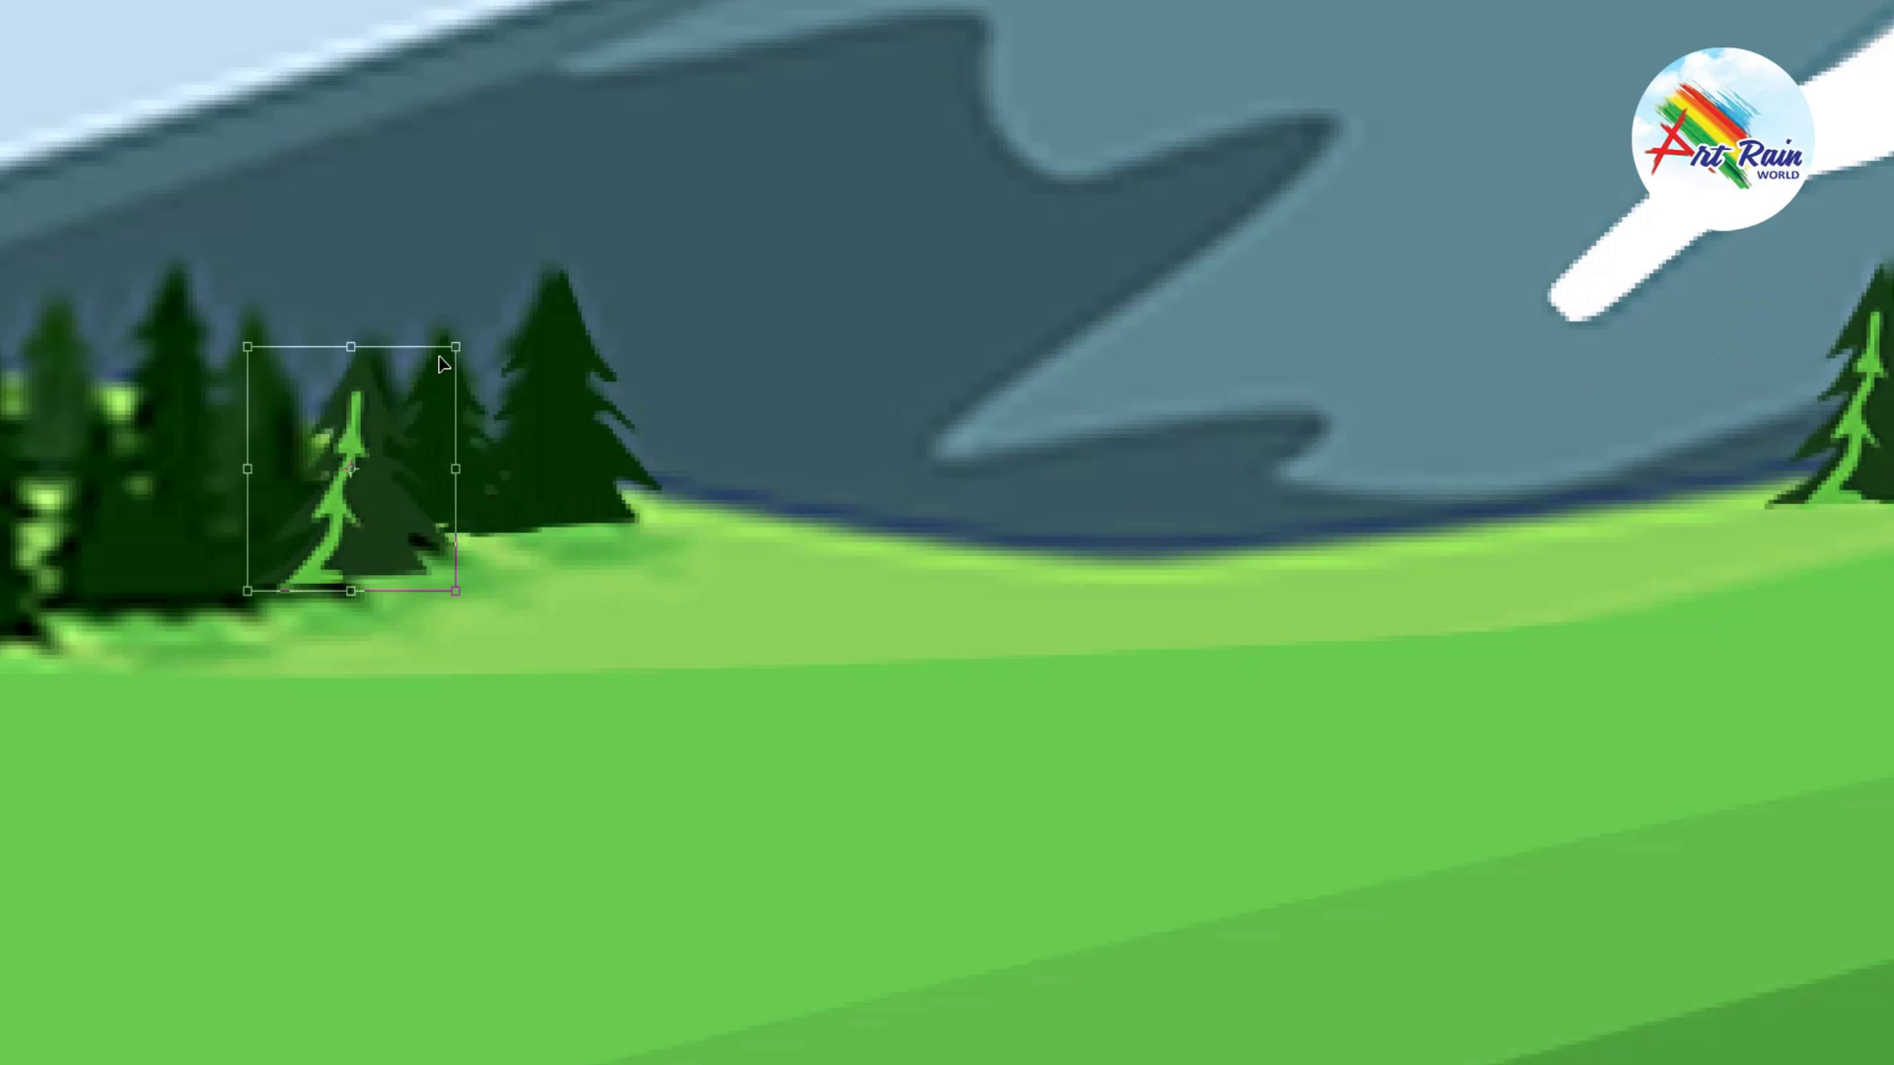
mouse_move(237, 577)
mouse_down()
mouse_move(223, 554)
mouse_move(247, 589)
mouse_move(259, 572)
mouse_up()
key(Return)
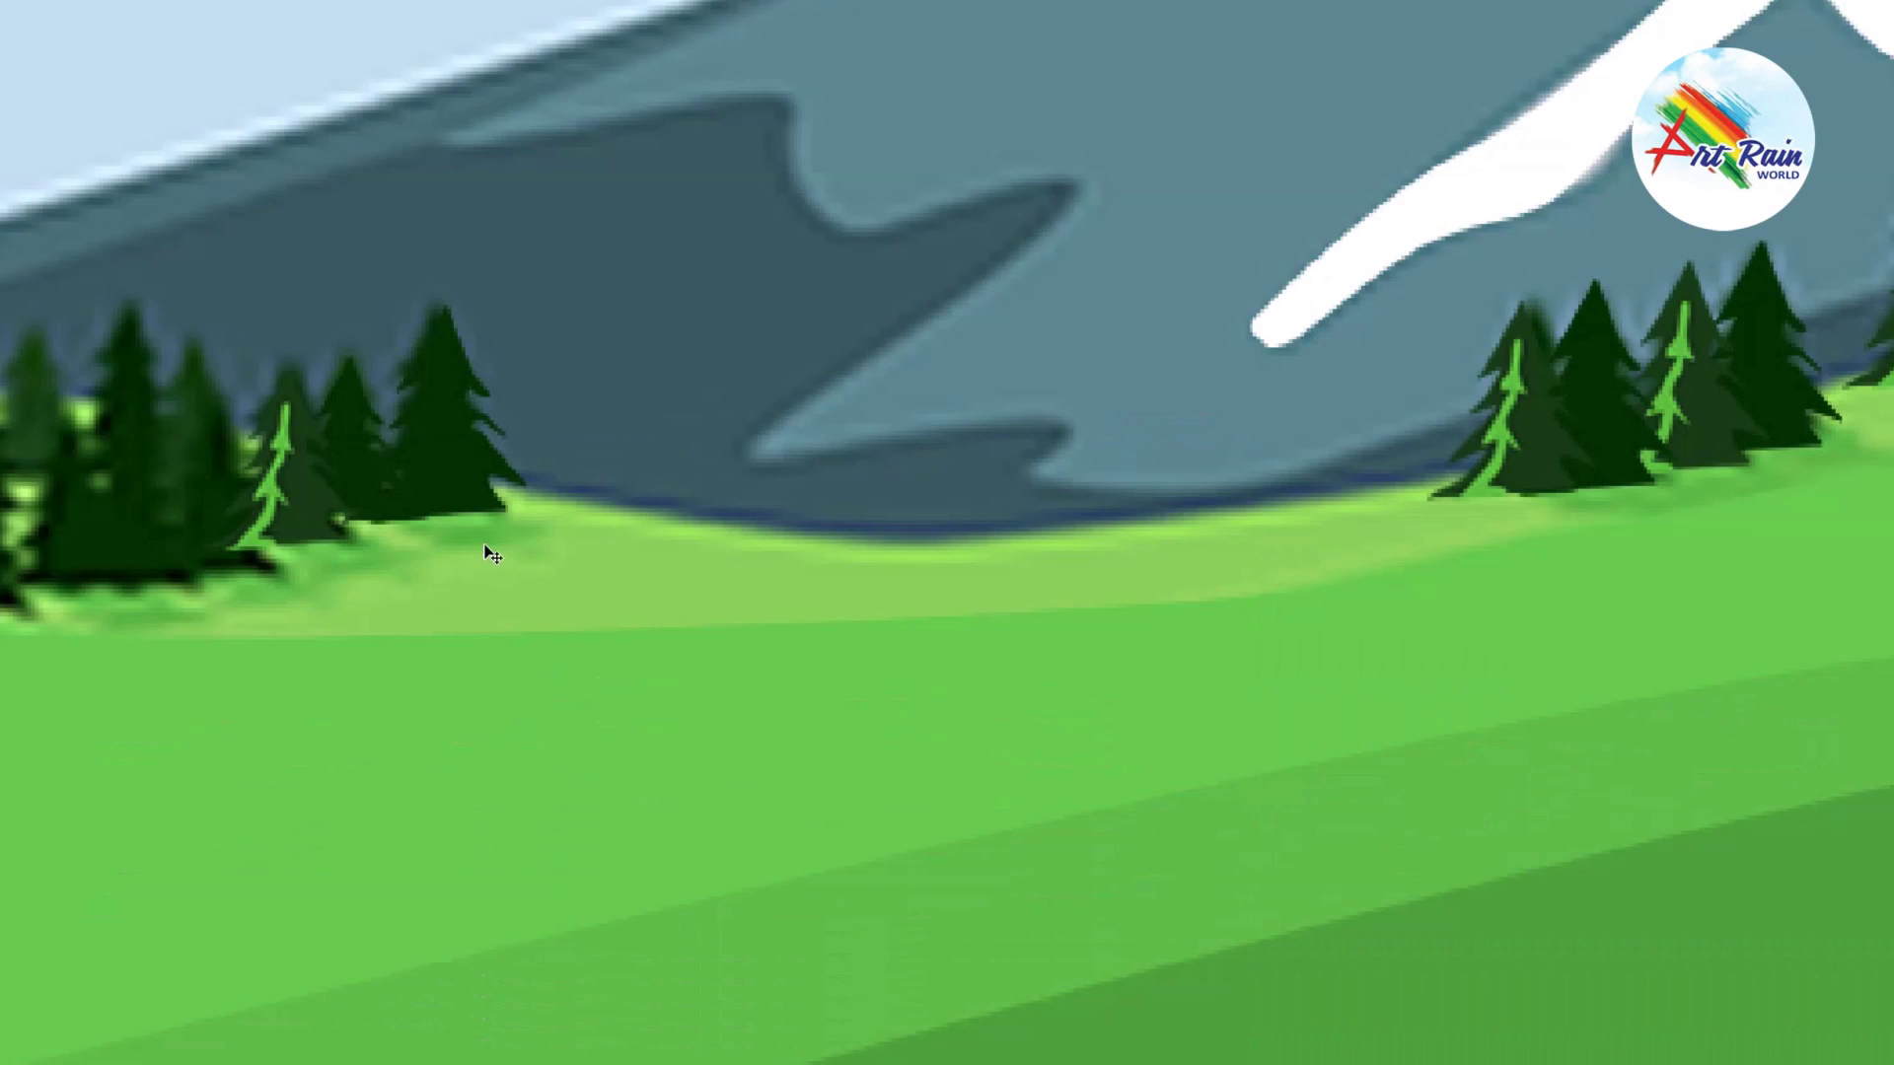
Step: Select the tree layer and darken the left pine trees
right_click(469, 484)
click(482, 482)
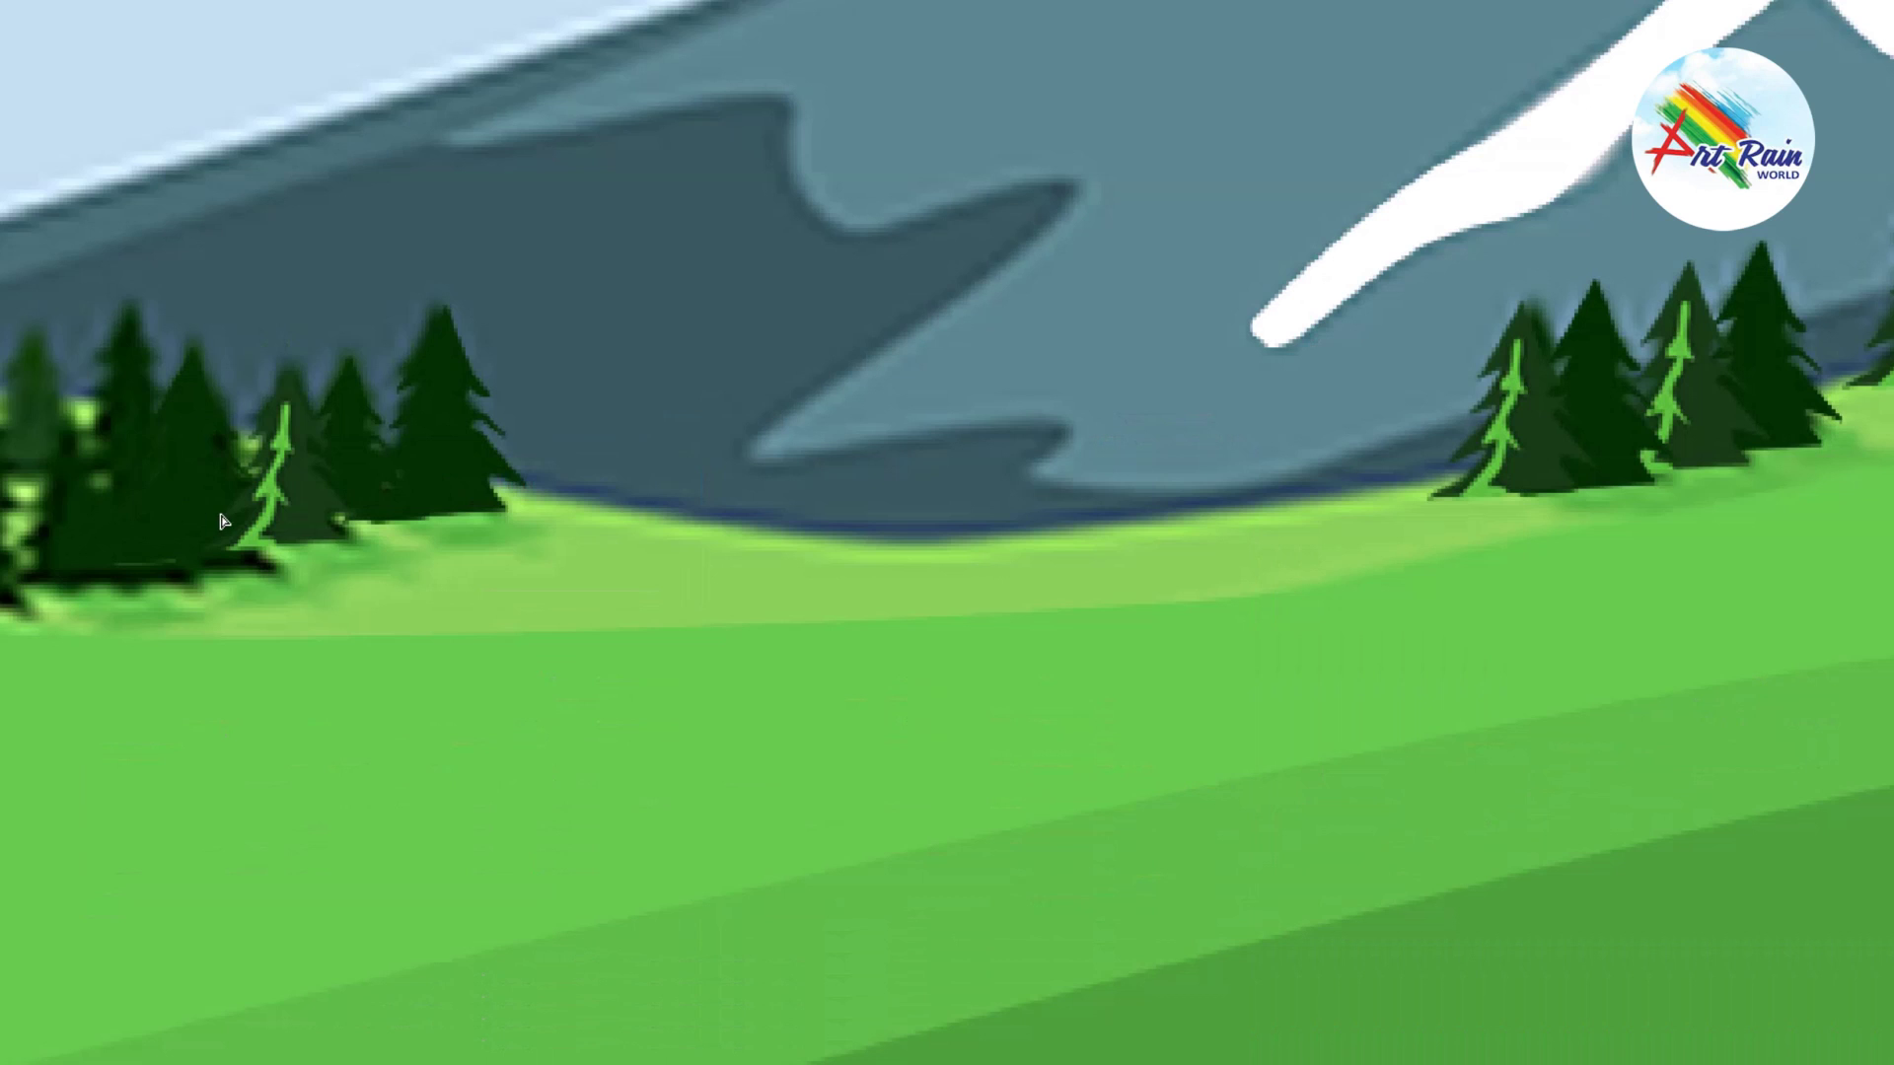
mouse_move(178, 394)
mouse_down()
mouse_move(168, 477)
mouse_move(57, 492)
mouse_move(8, 544)
mouse_up()
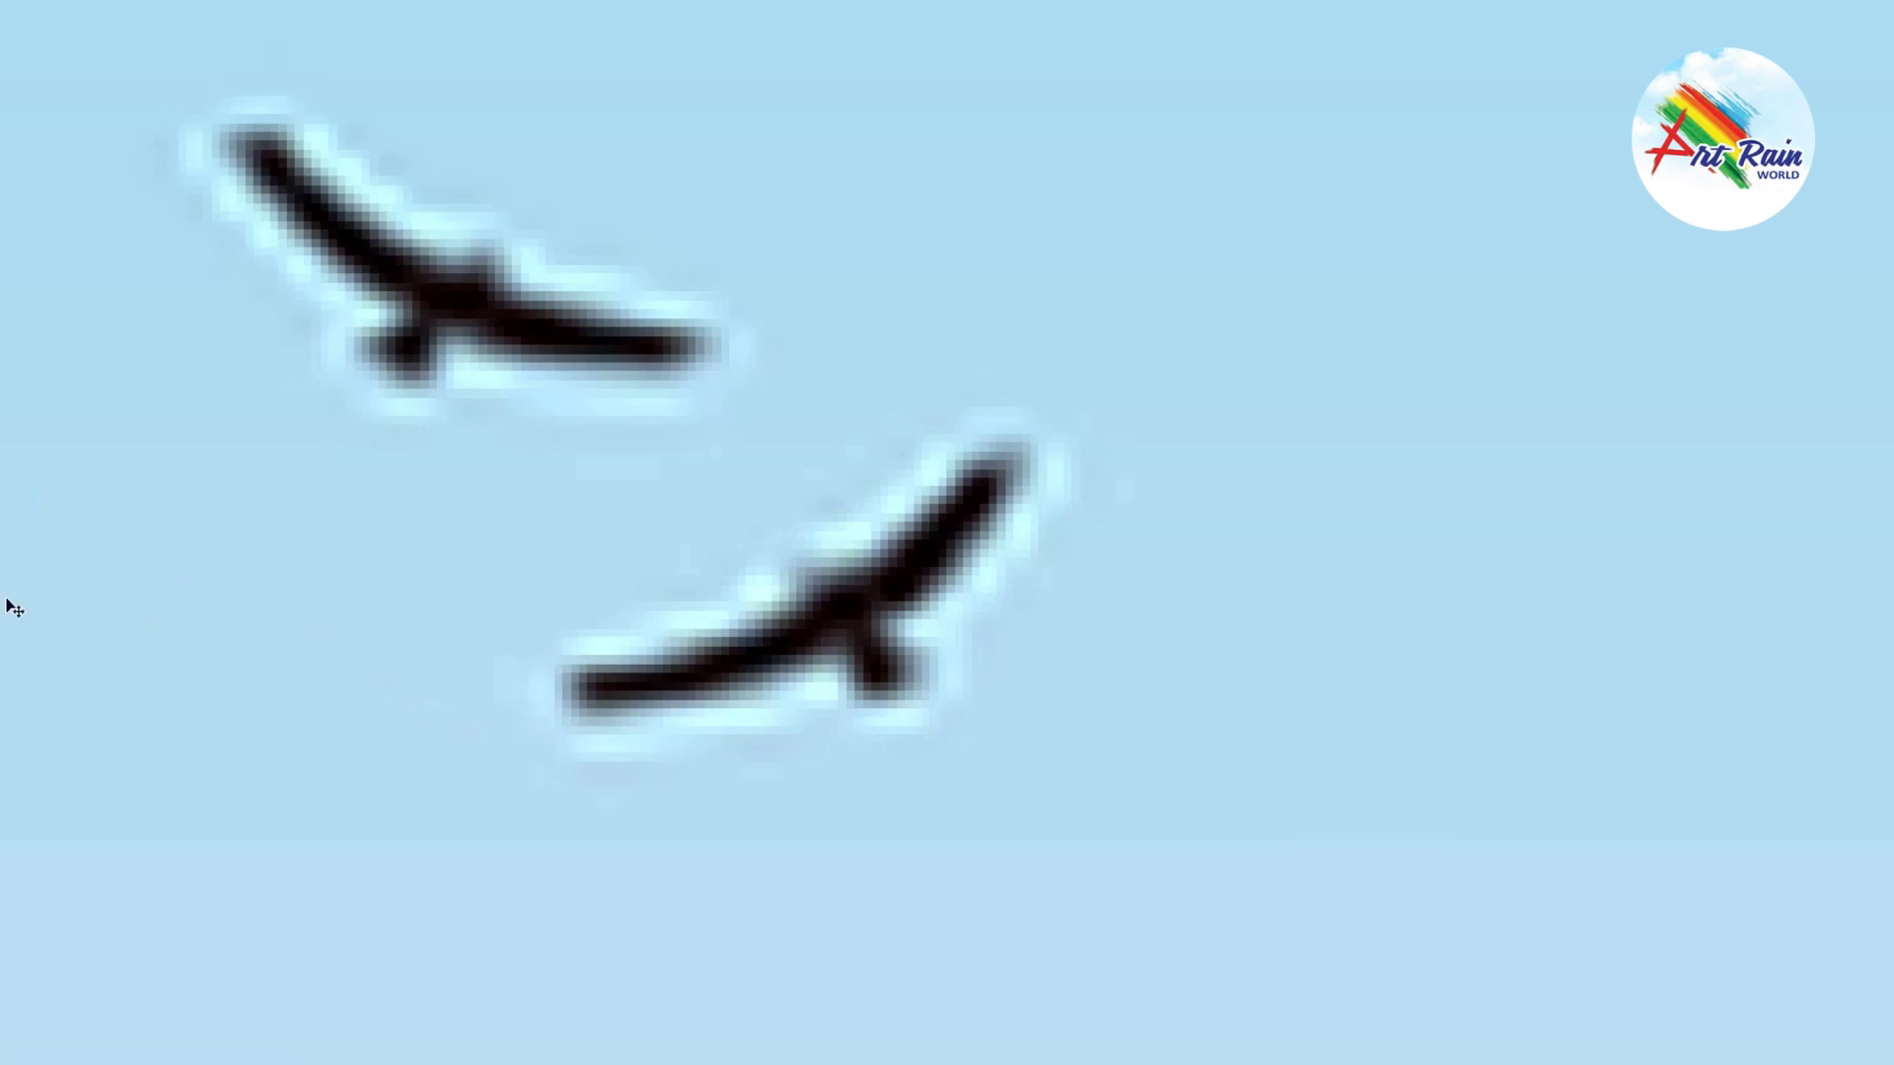
Step: Trace a closed Pen outline around the lower bird's wings, wing tip and tail
click(539, 694)
drag(732, 657, 803, 603)
click(790, 624)
click(812, 574)
click(895, 556)
drag(972, 464, 989, 461)
click(1012, 449)
click(988, 517)
drag(906, 604, 899, 637)
click(884, 635)
click(907, 670)
click(851, 651)
click(825, 662)
click(777, 680)
click(690, 702)
click(596, 710)
click(557, 711)
click(540, 710)
drag(562, 674, 704, 676)
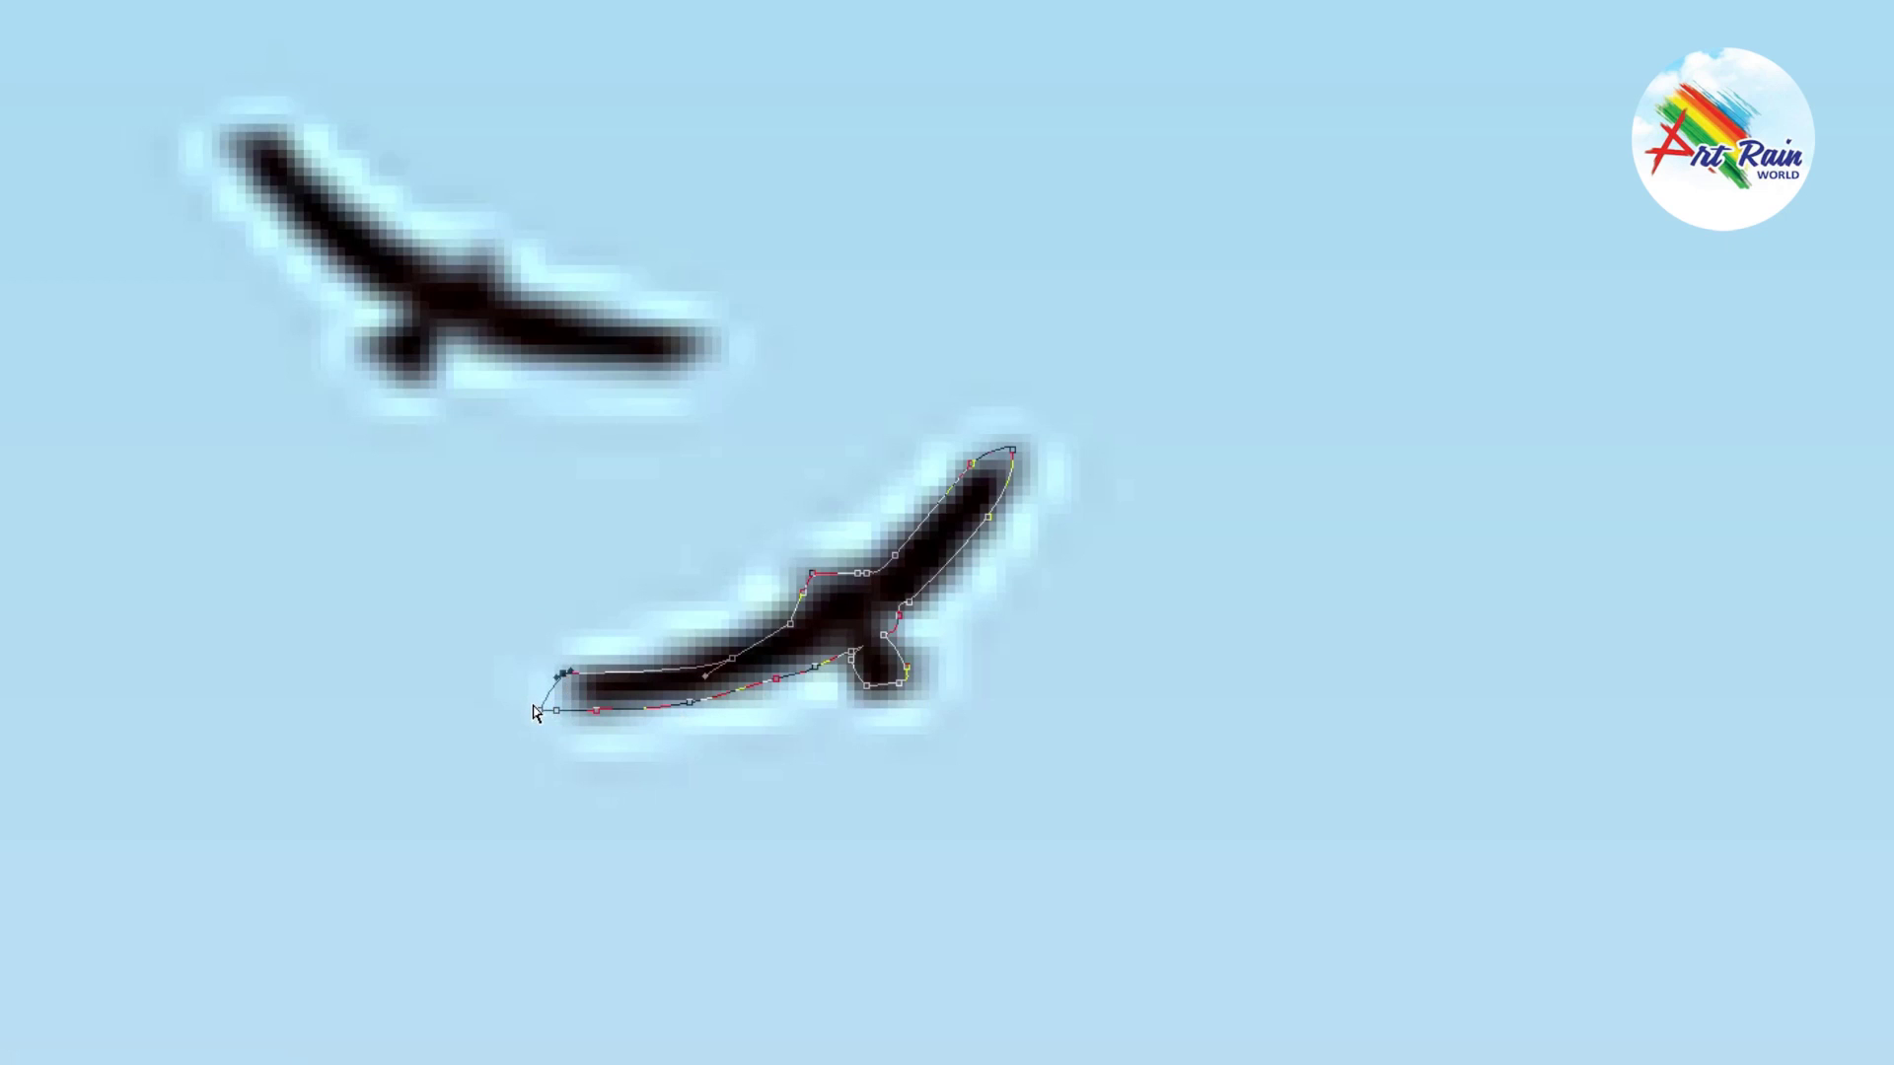
click(540, 710)
mouse_move(540, 710)
mouse_down()
mouse_move(567, 717)
mouse_move(563, 687)
mouse_up()
Step: Turn the bird outline into a selection, fill it solid dark, and view the whole landscape
key(ctrl+Return)
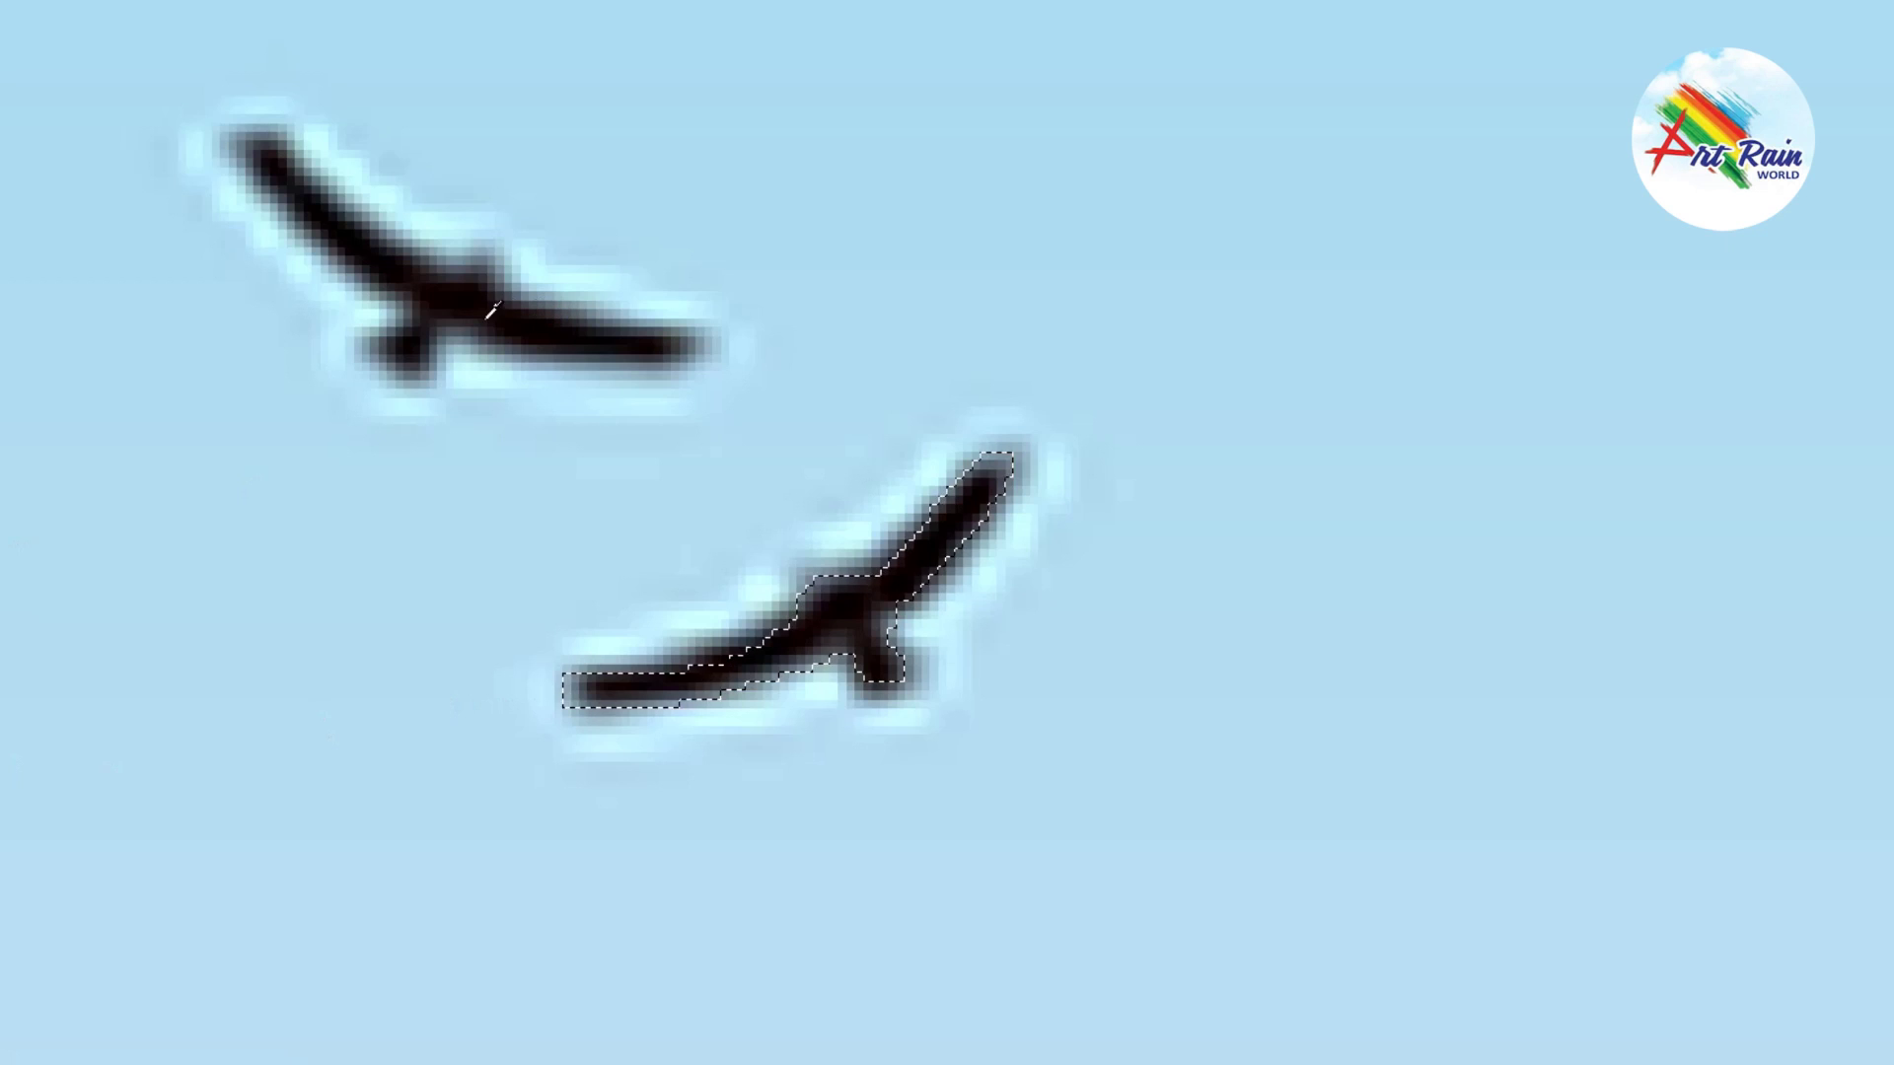
key(alt+BackSpace)
key(ctrl+d)
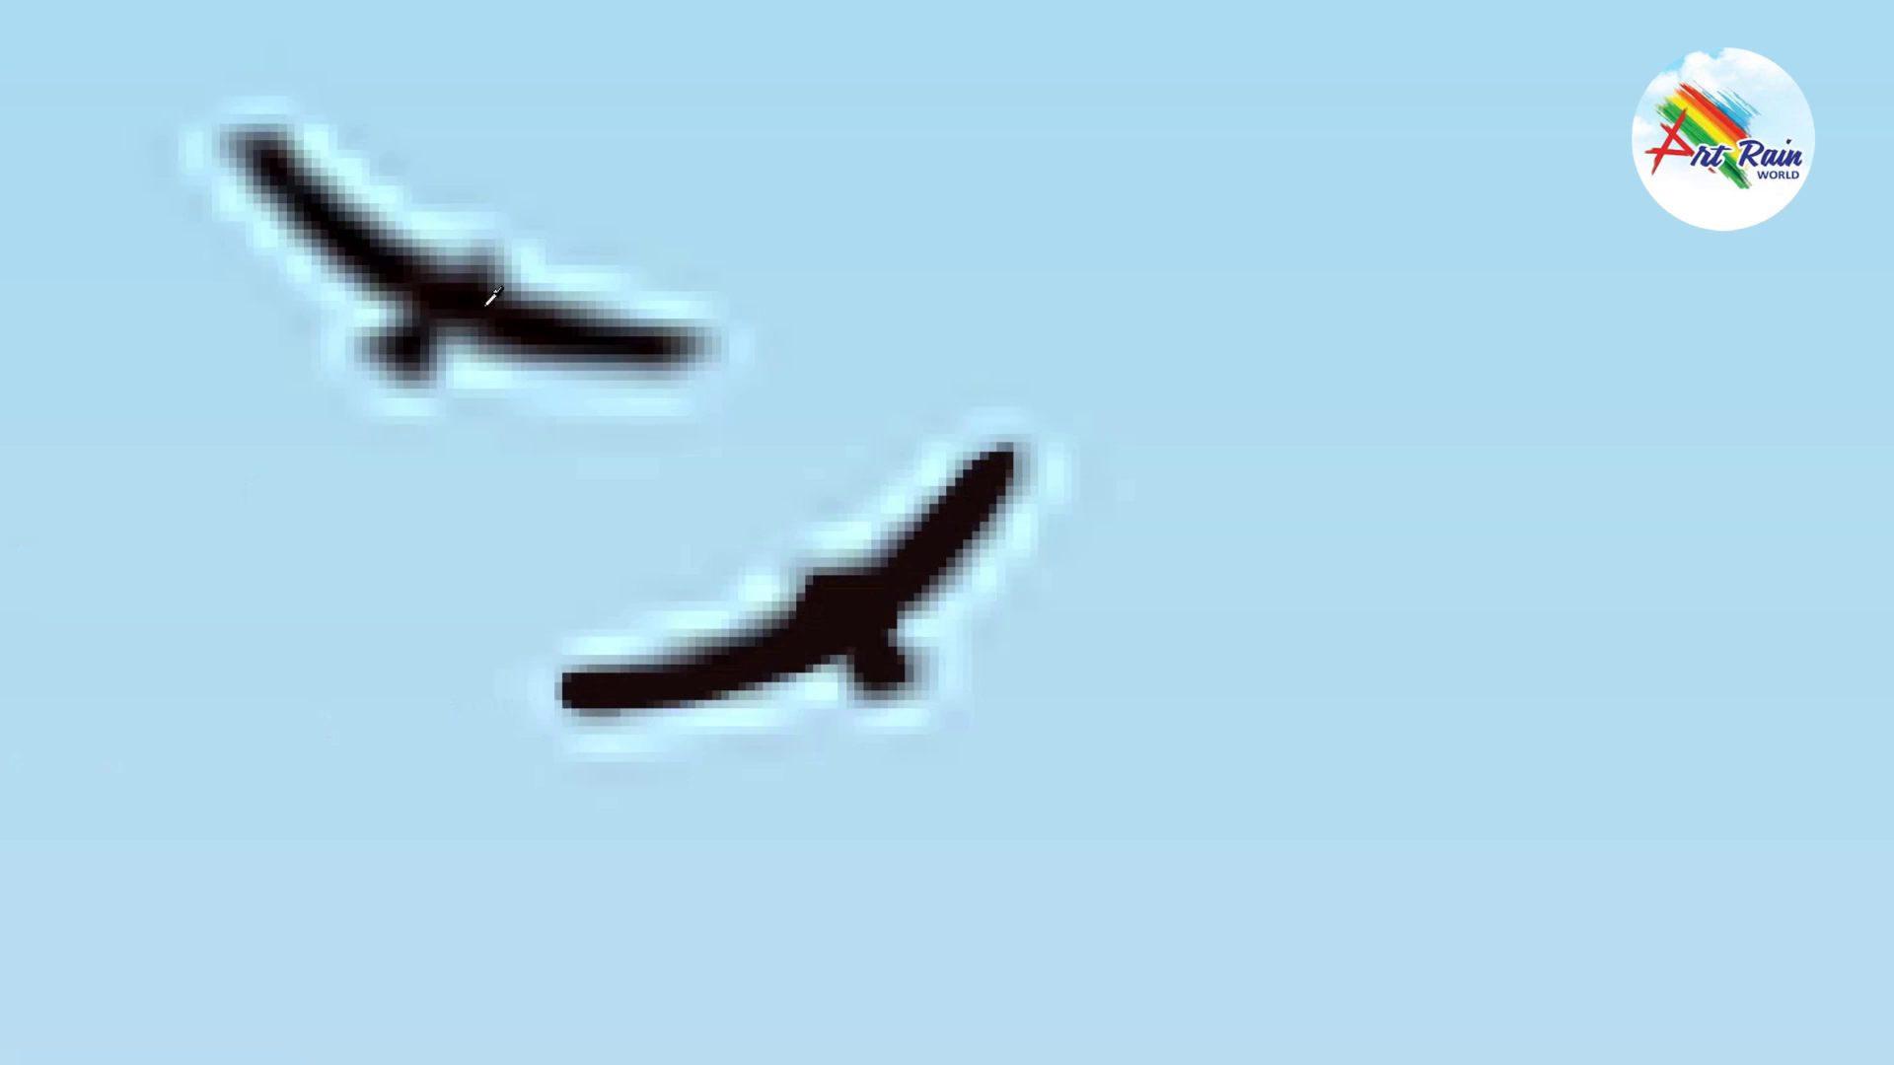
key(ctrl+0)
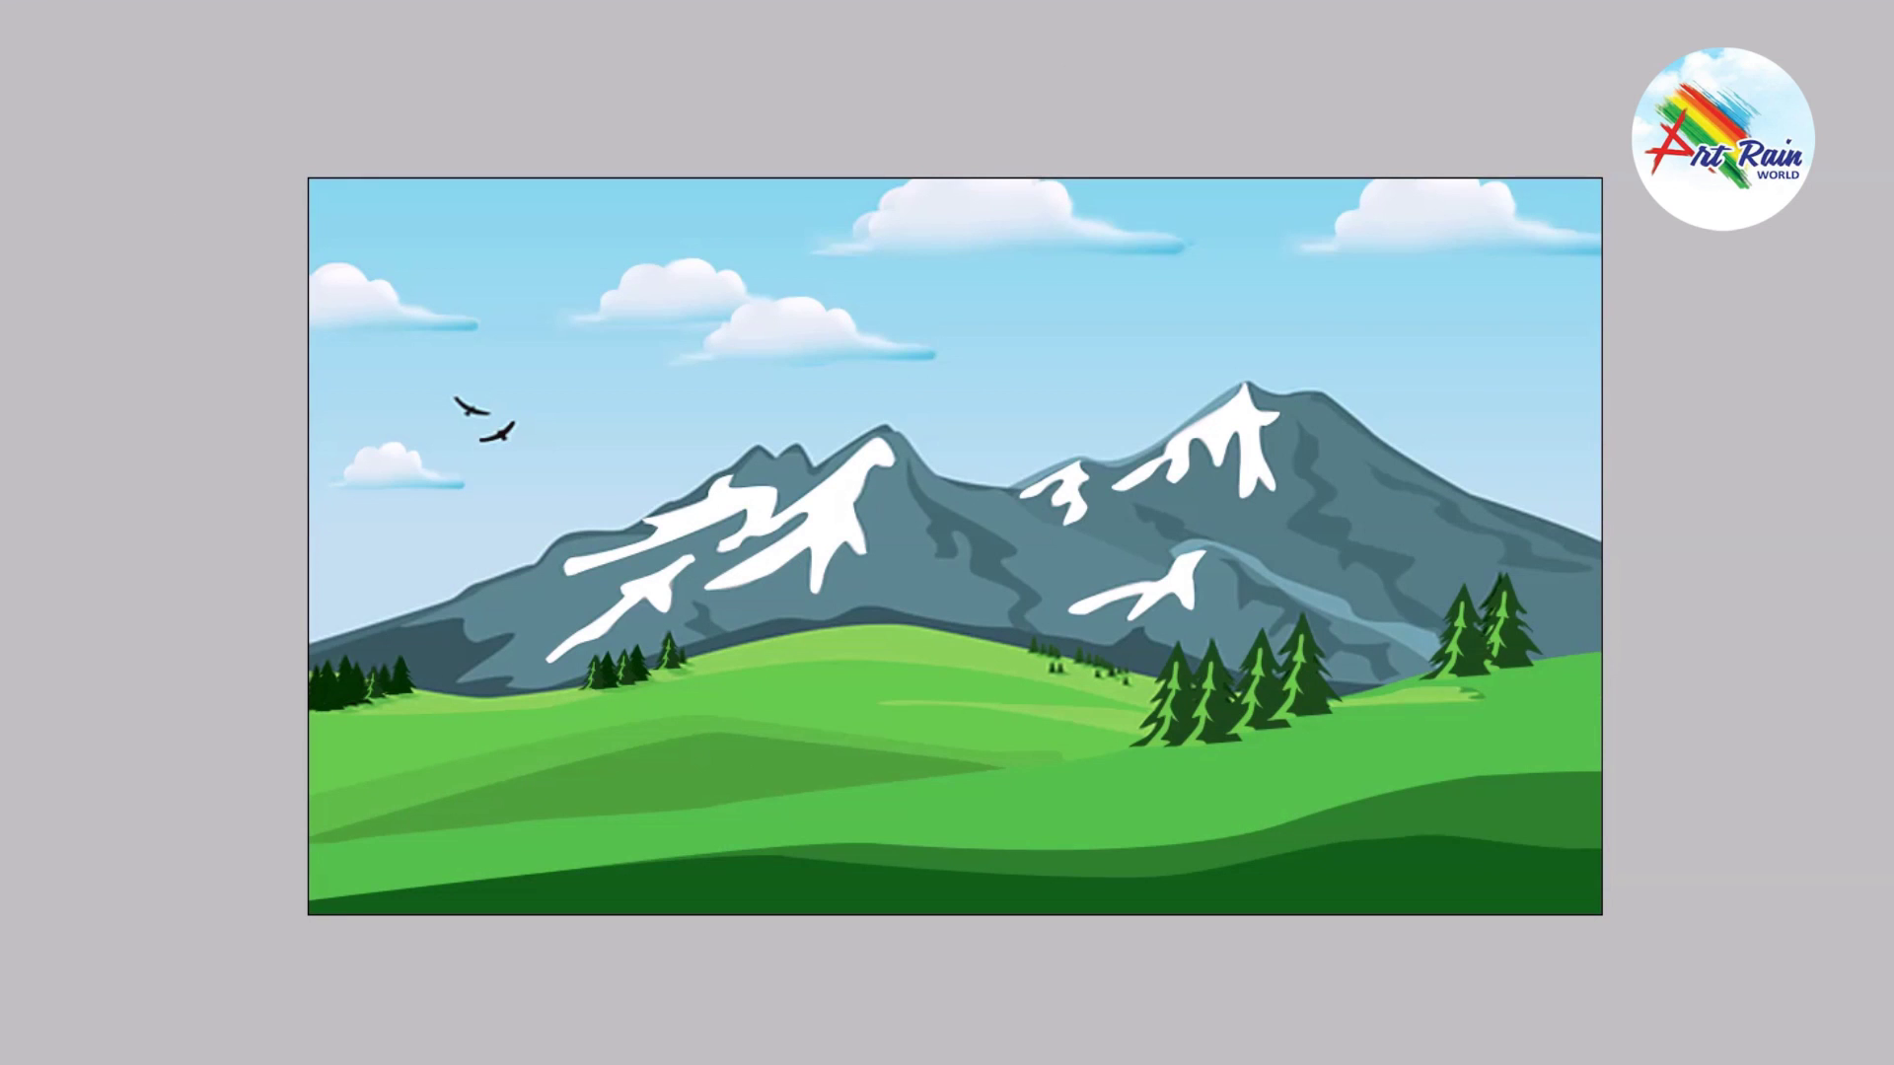
Step: Give the bird a sky-blue Outer Glow with added noise and a wider size
scroll(597, 460, up, 5)
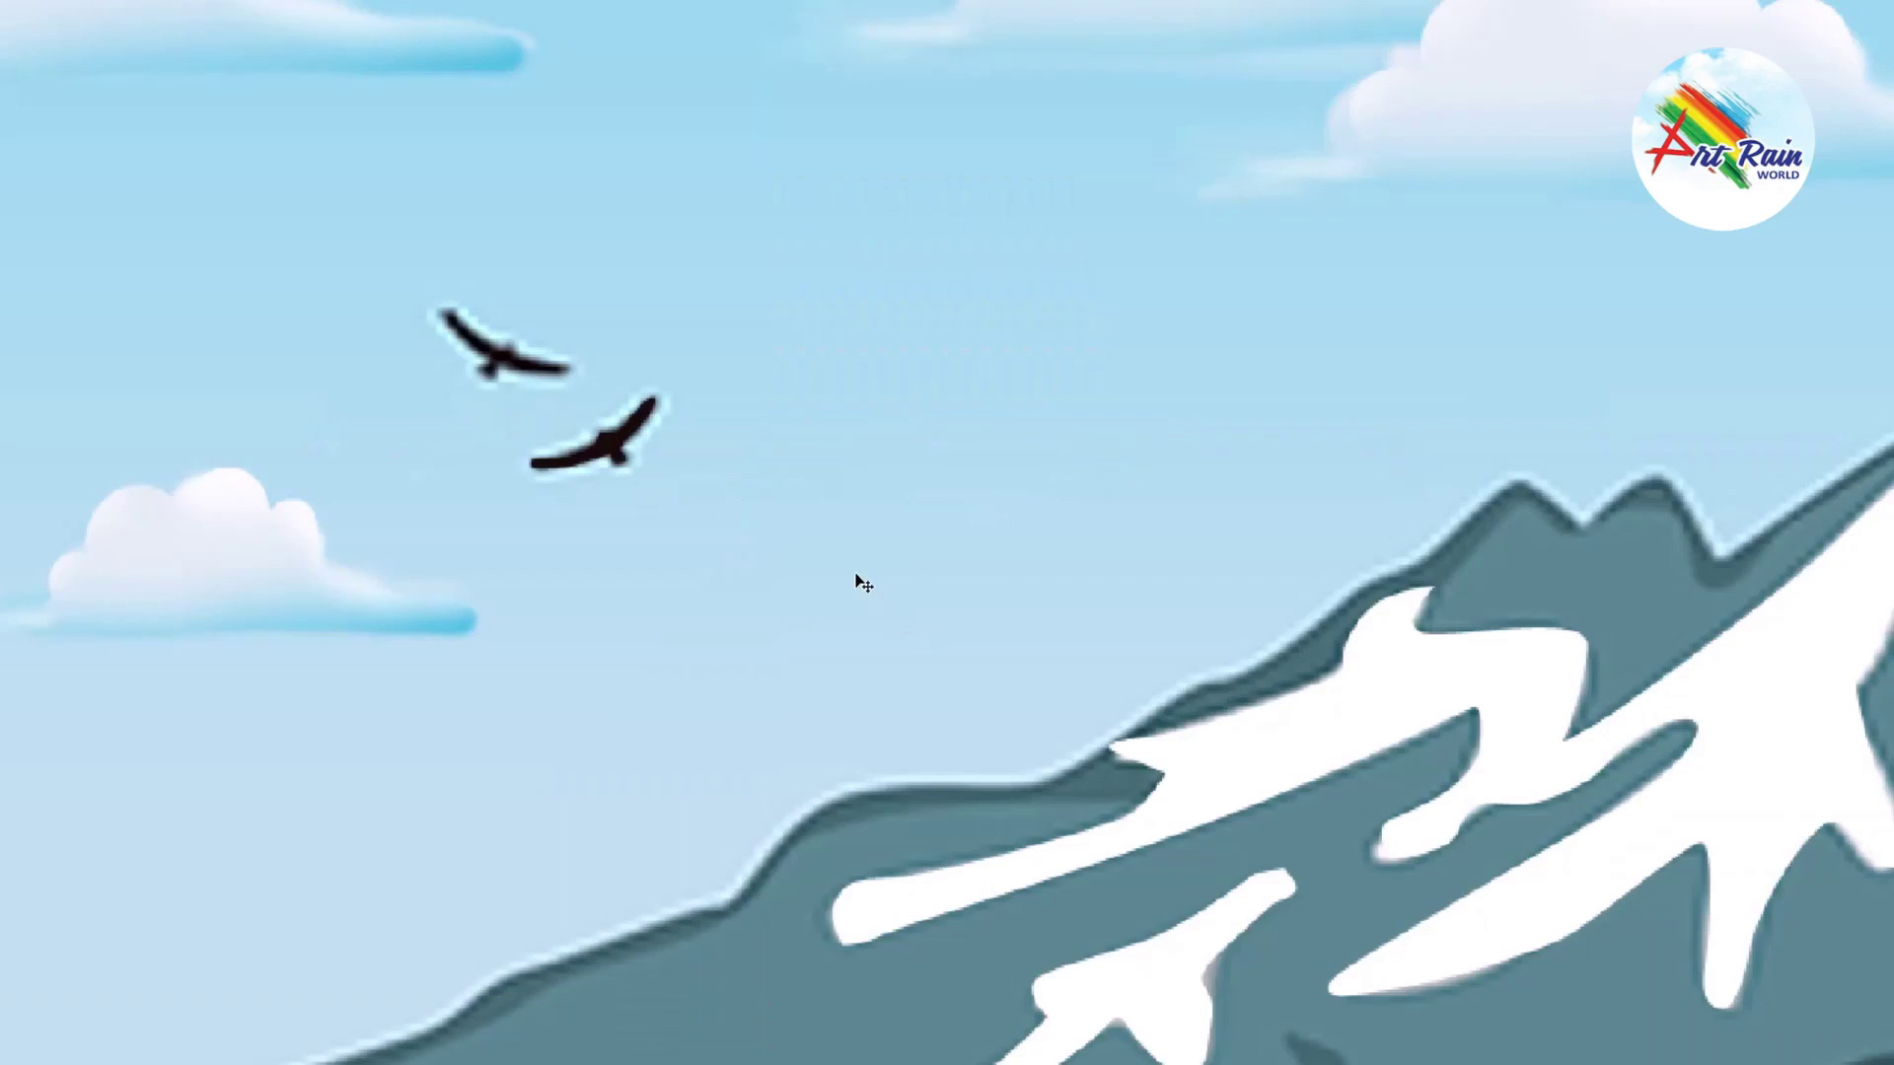
drag(598, 455, 637, 341)
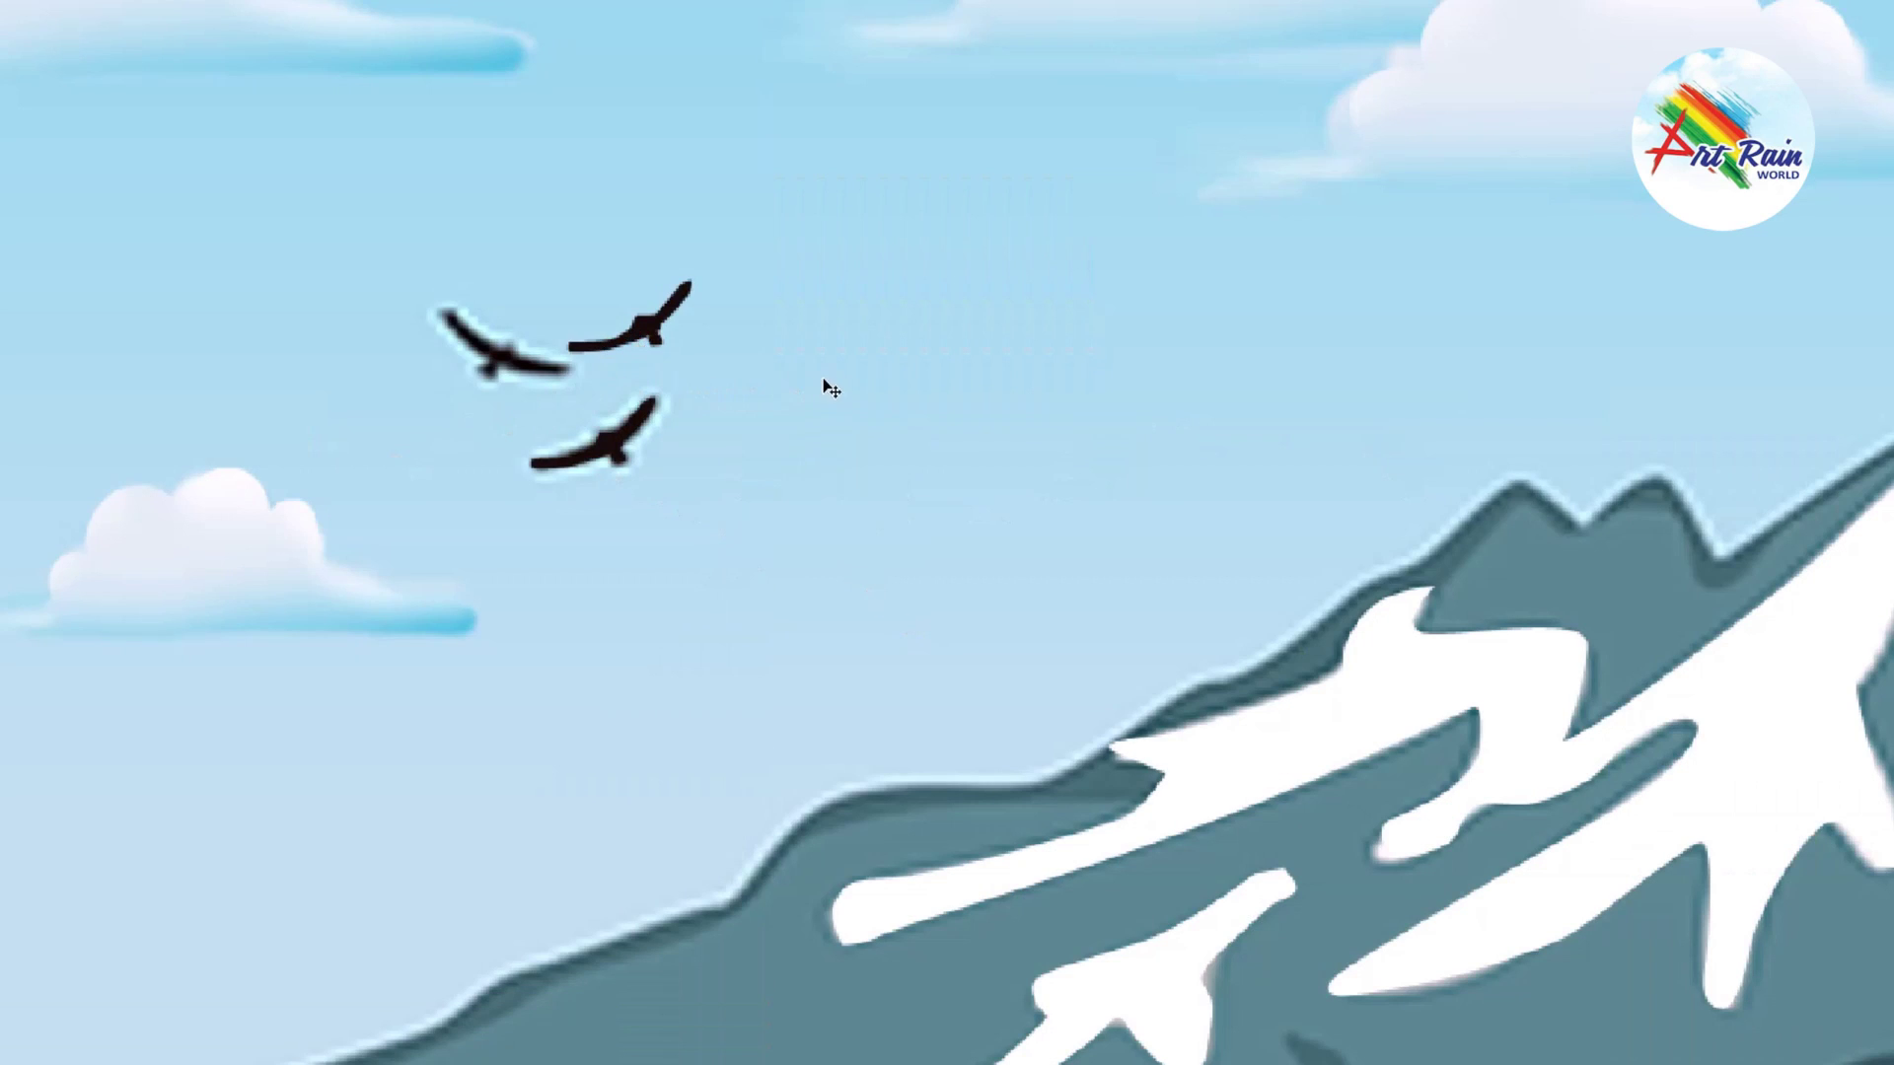
key(ctrl+z)
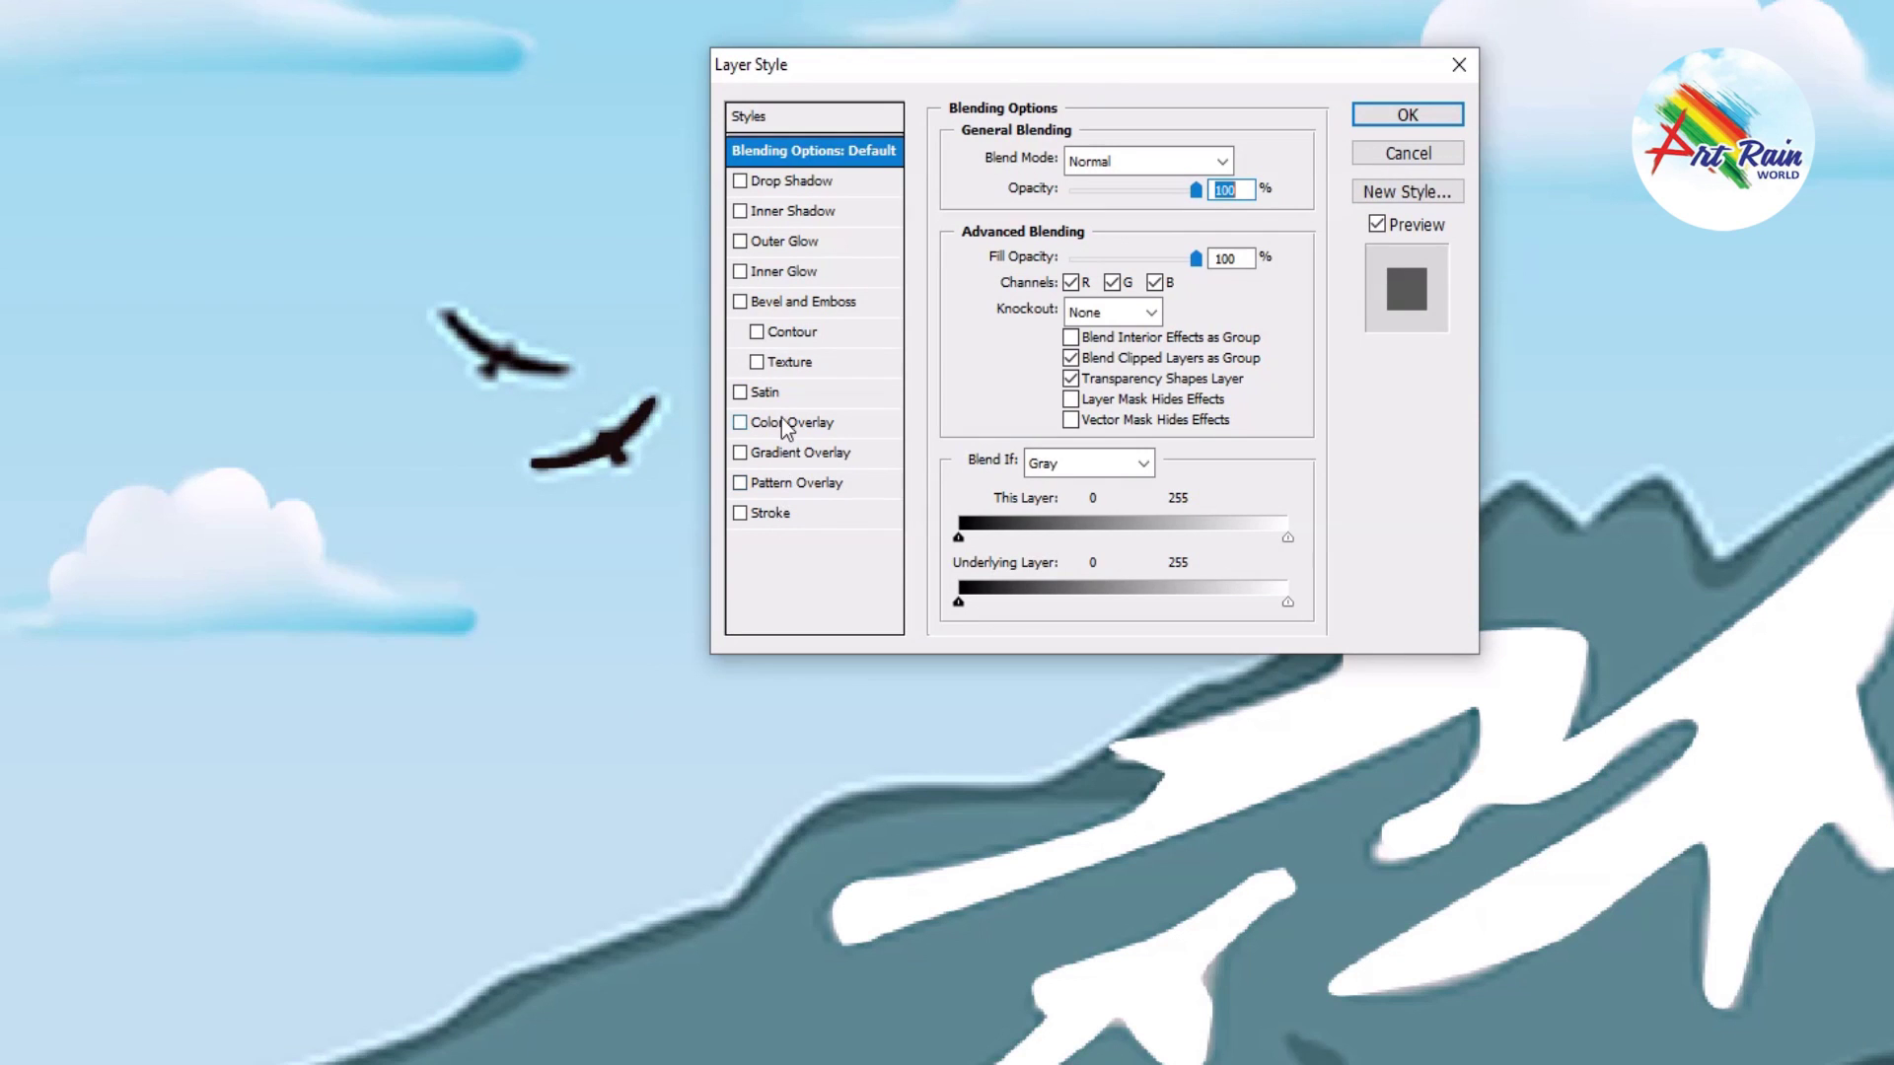
click(778, 243)
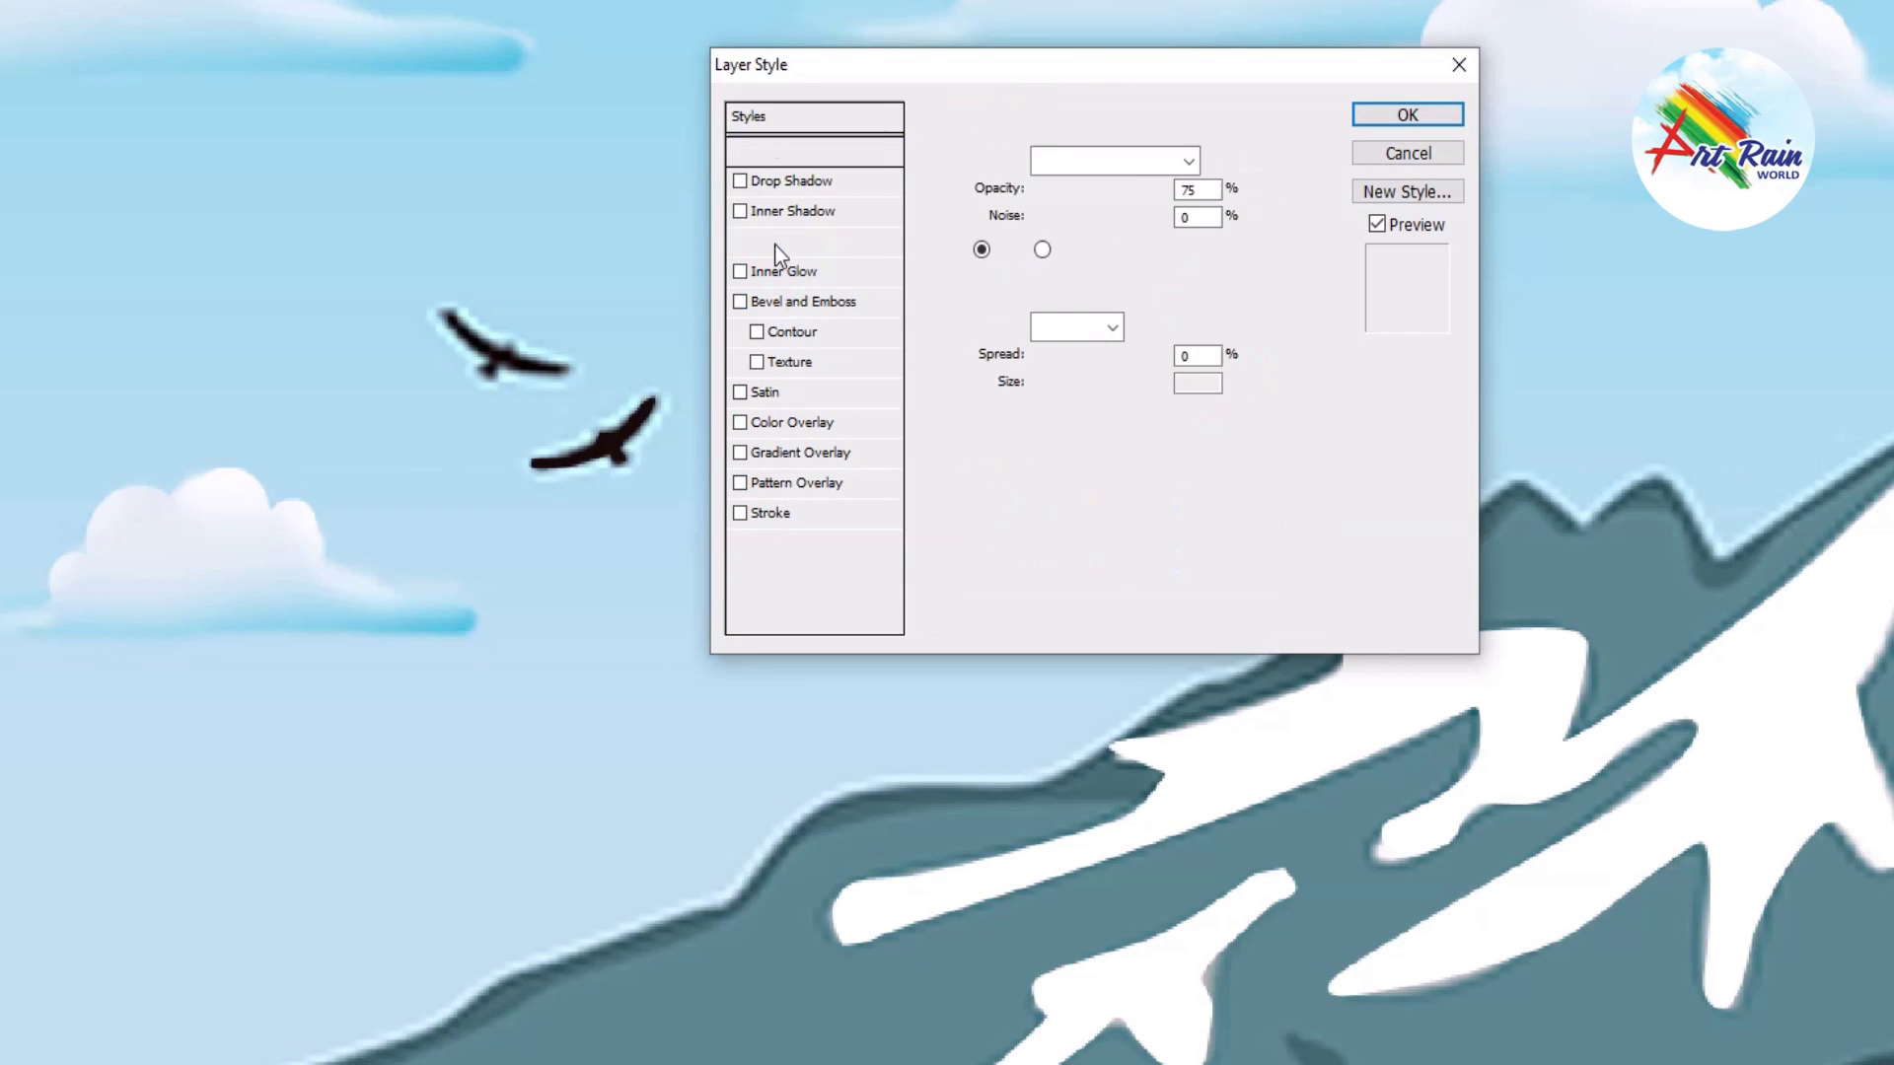
click(1006, 258)
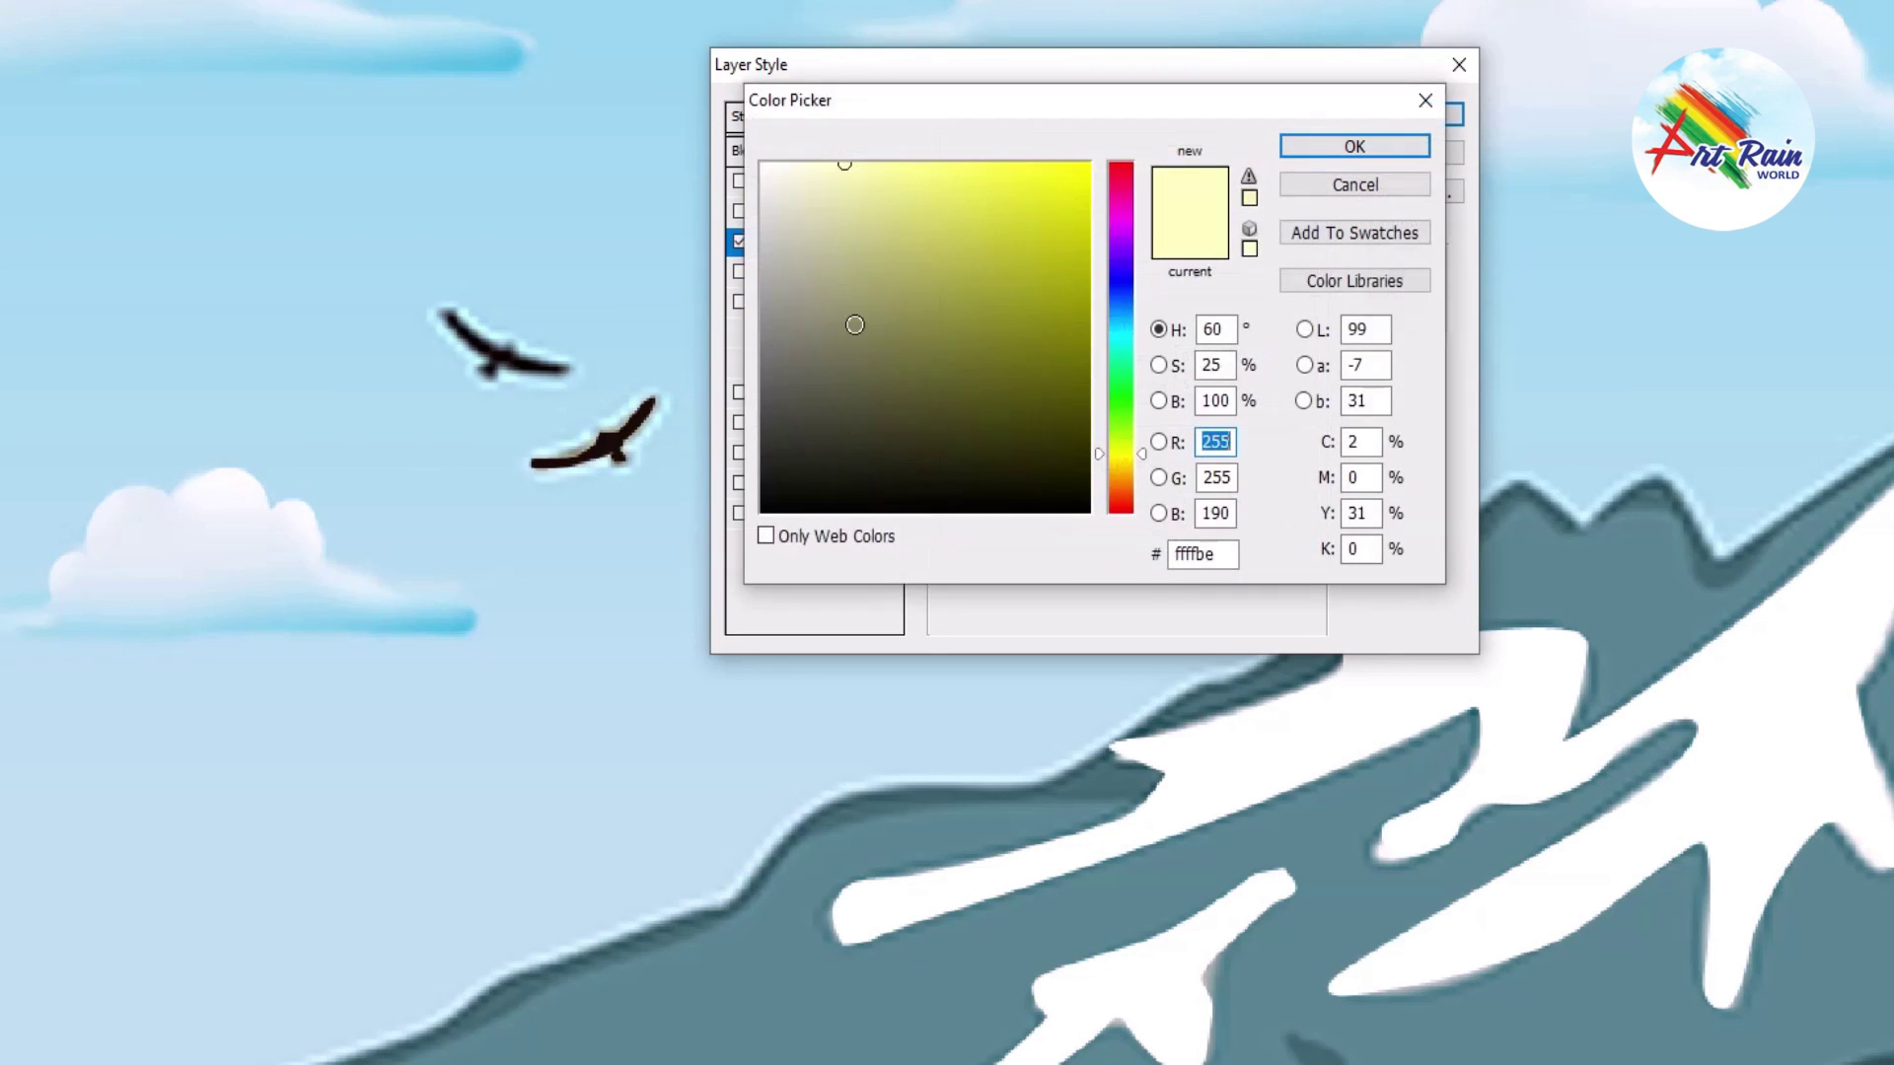
click(621, 409)
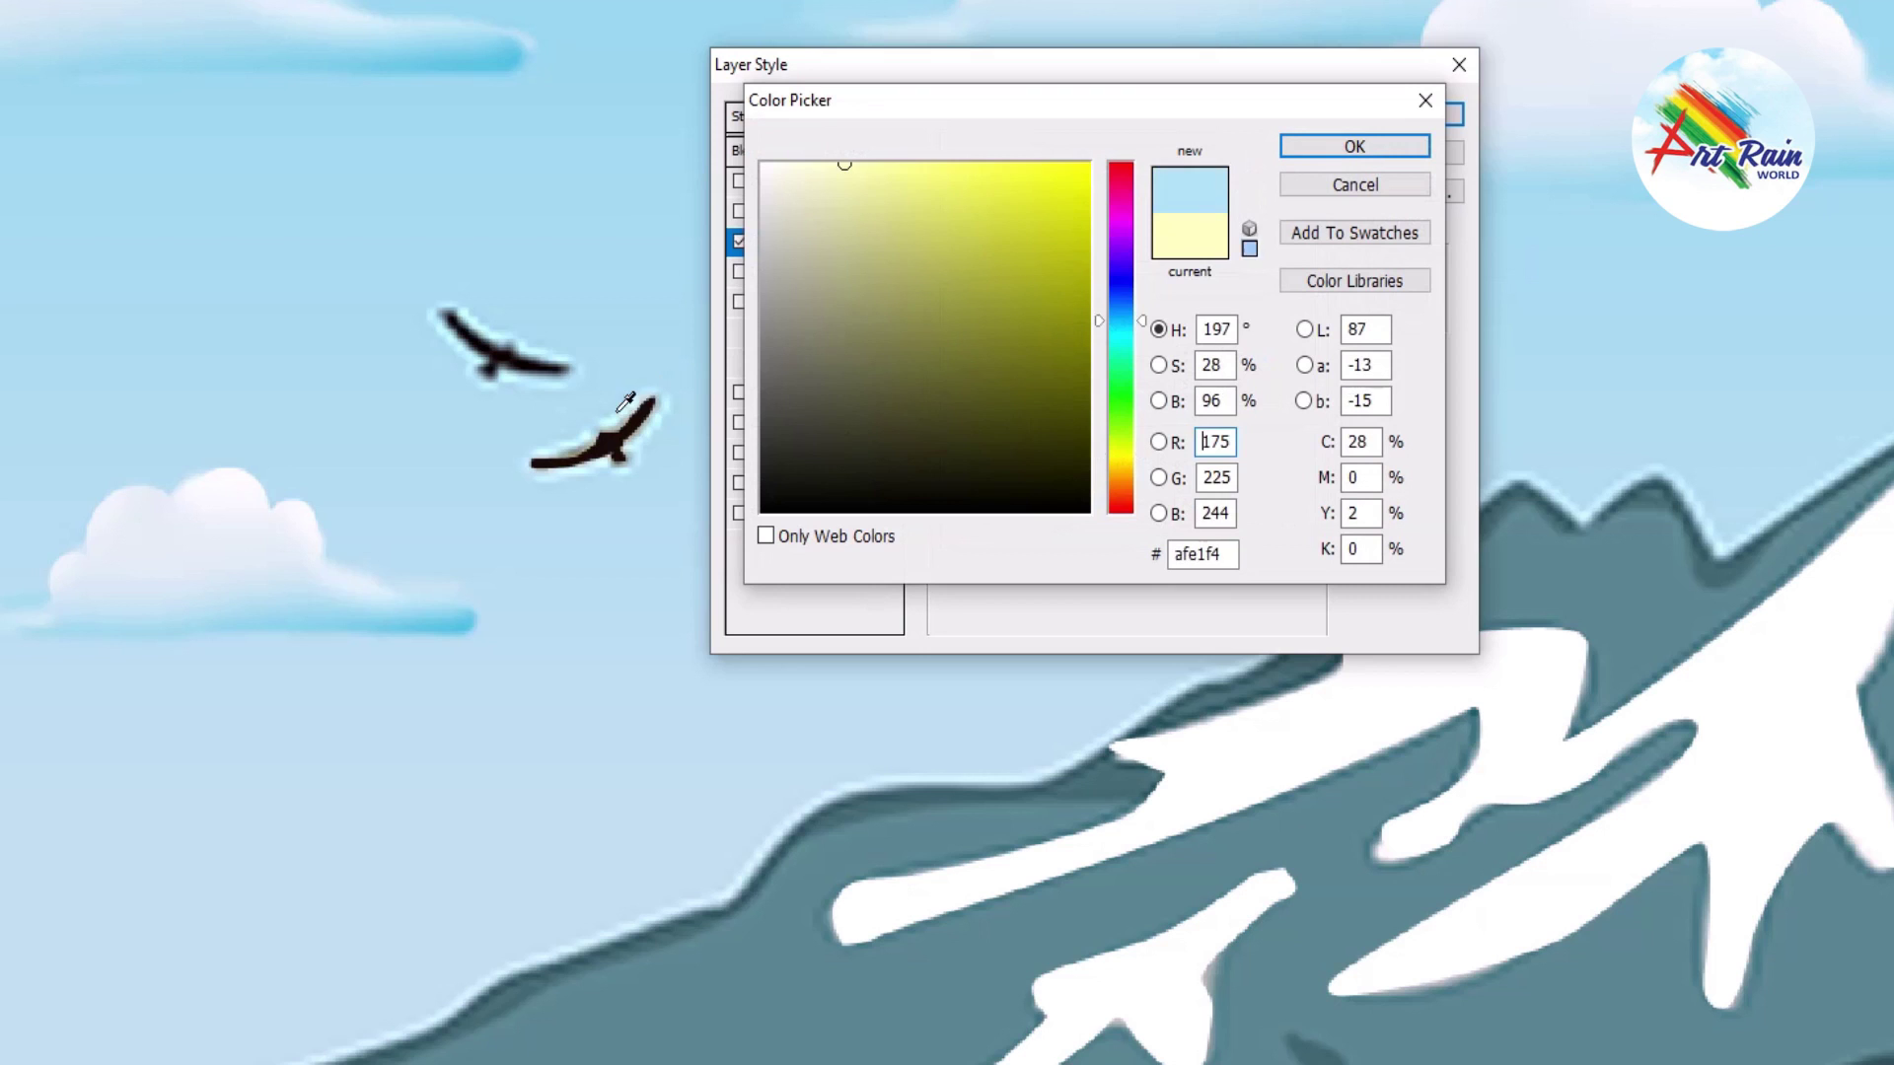
click(1324, 145)
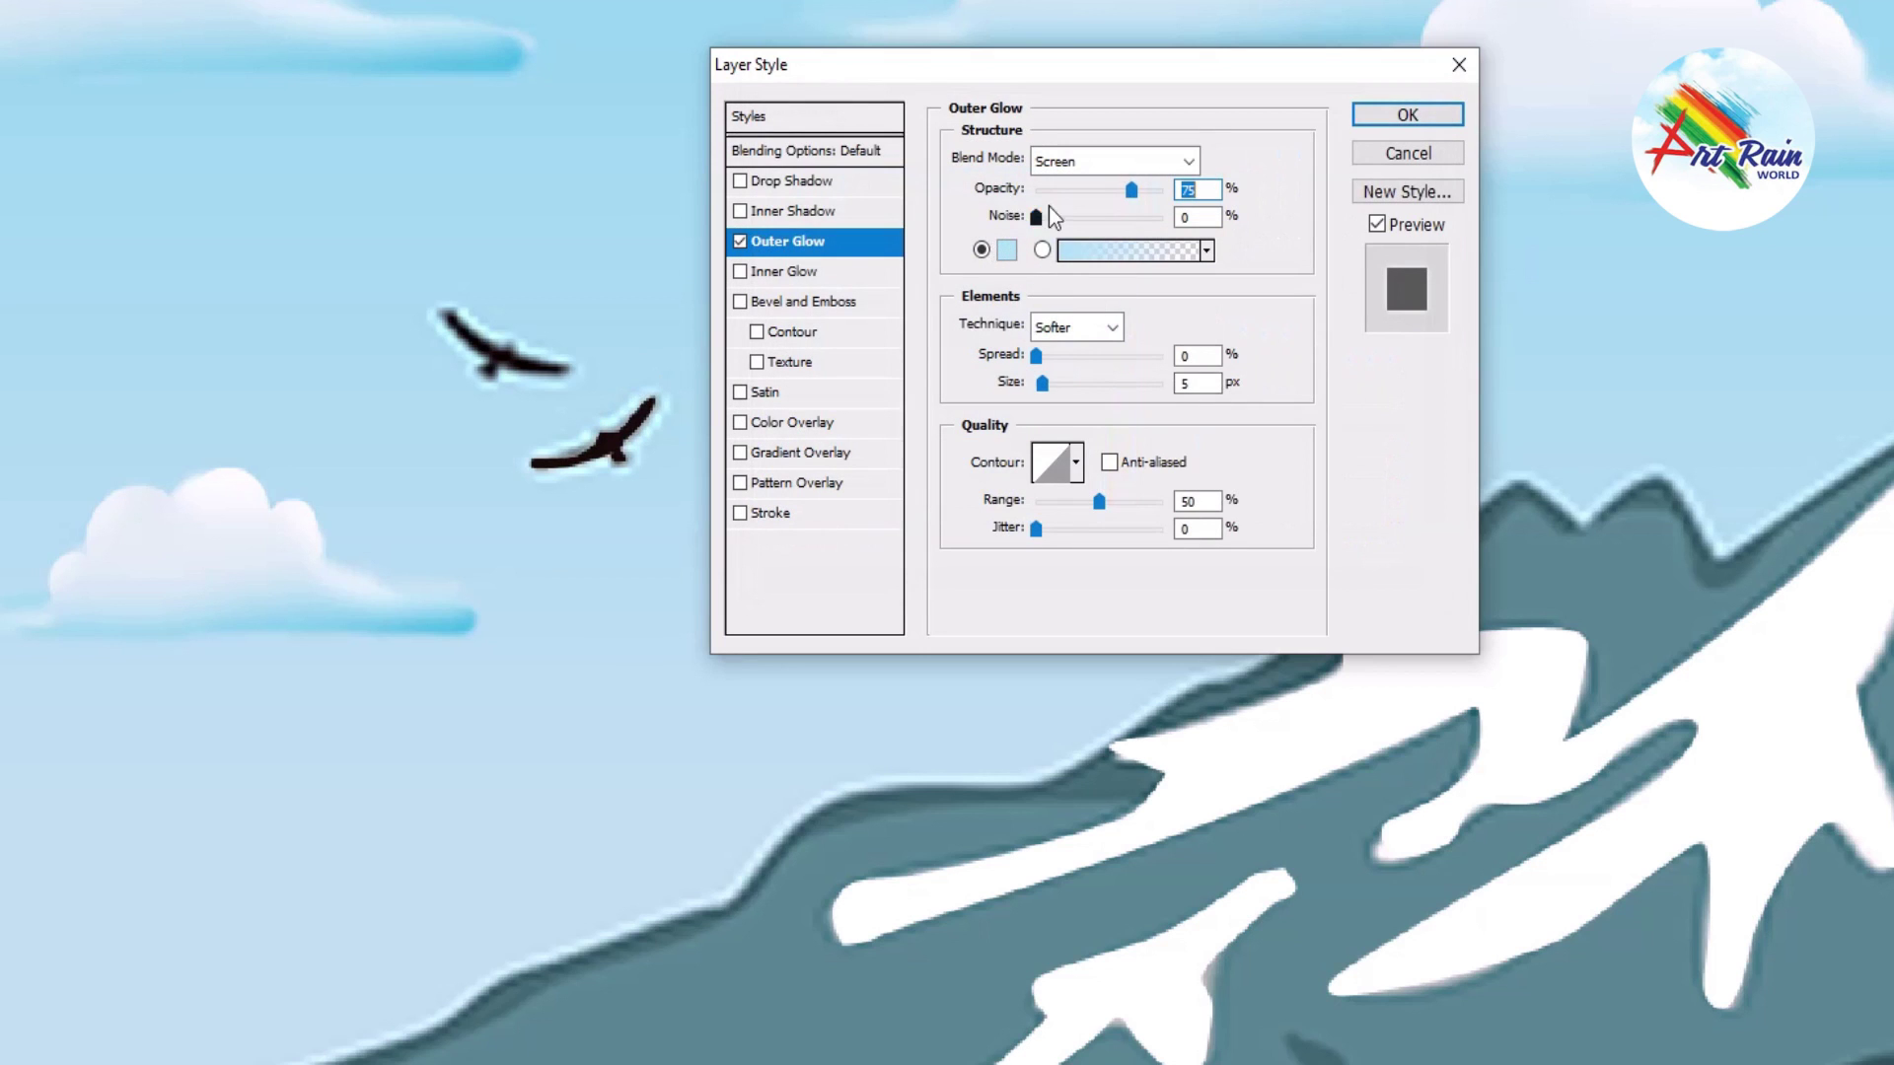
drag(1037, 216, 1071, 217)
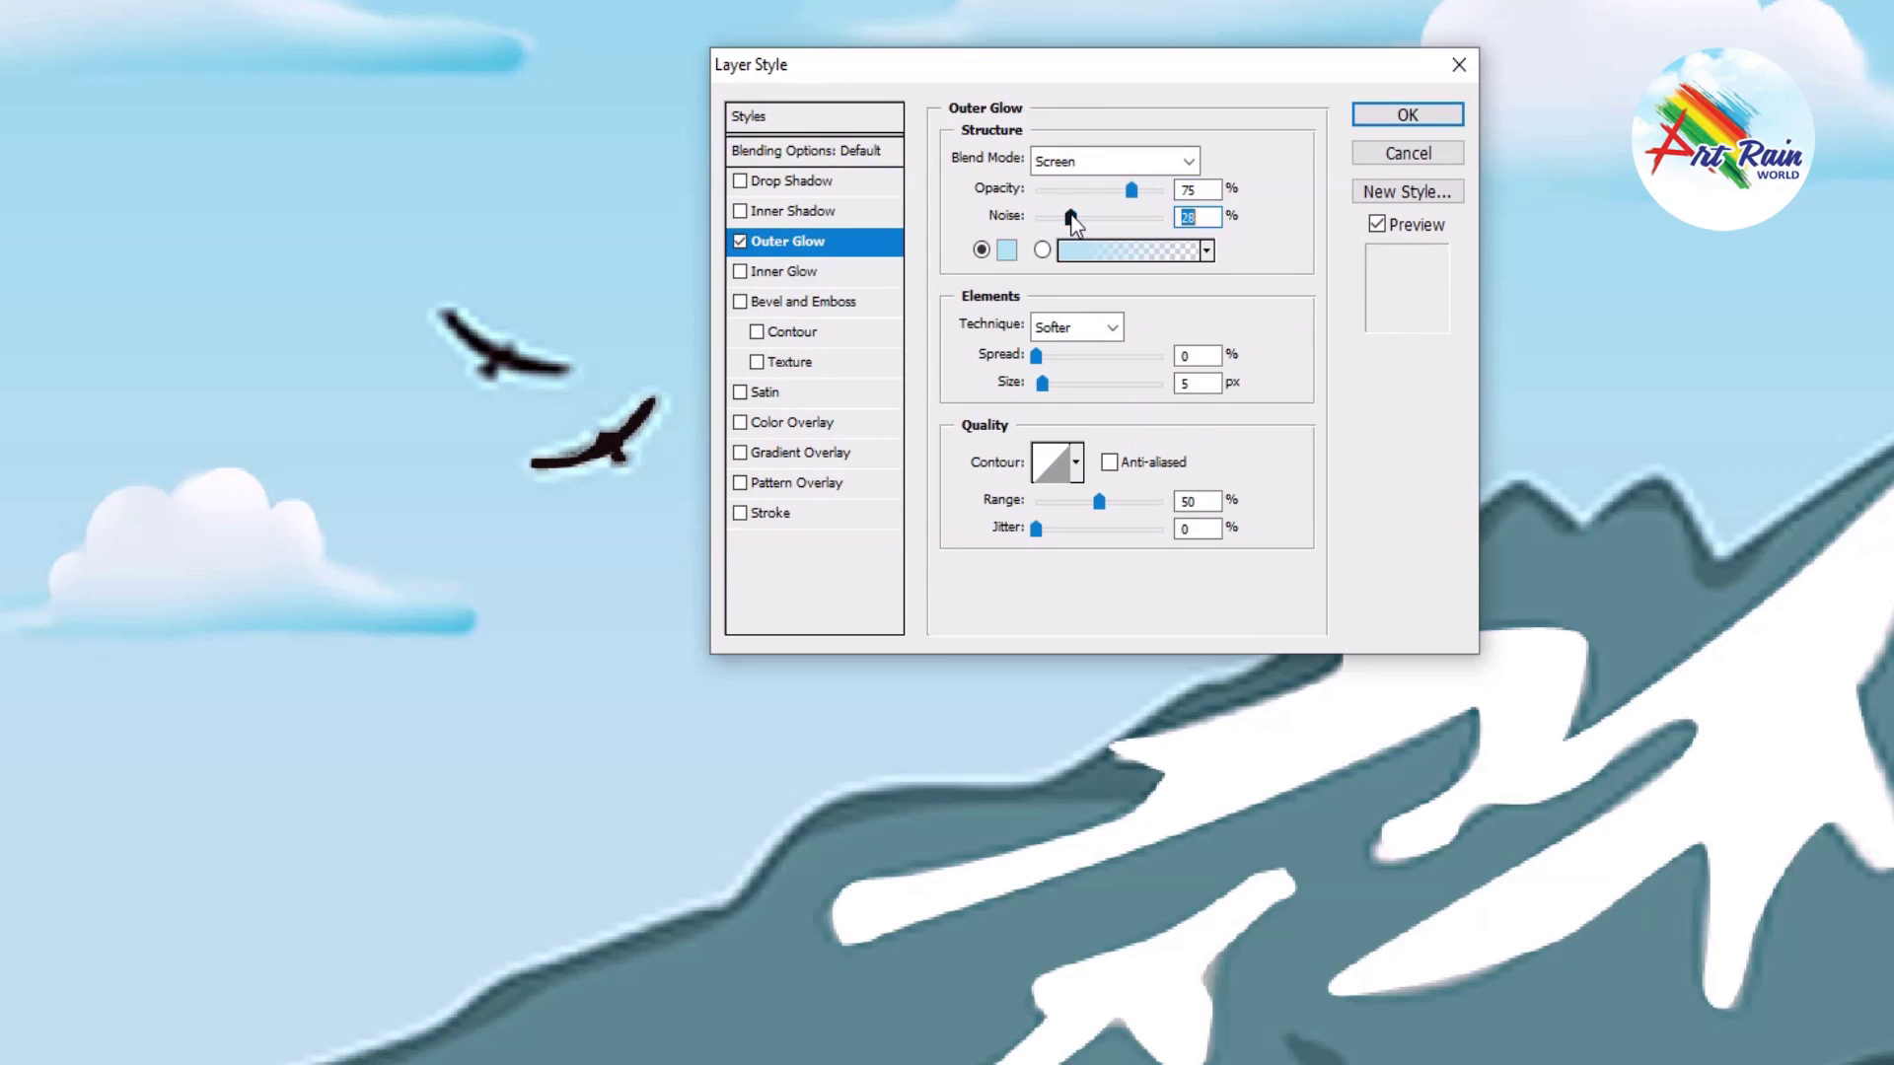
drag(1044, 383, 1051, 383)
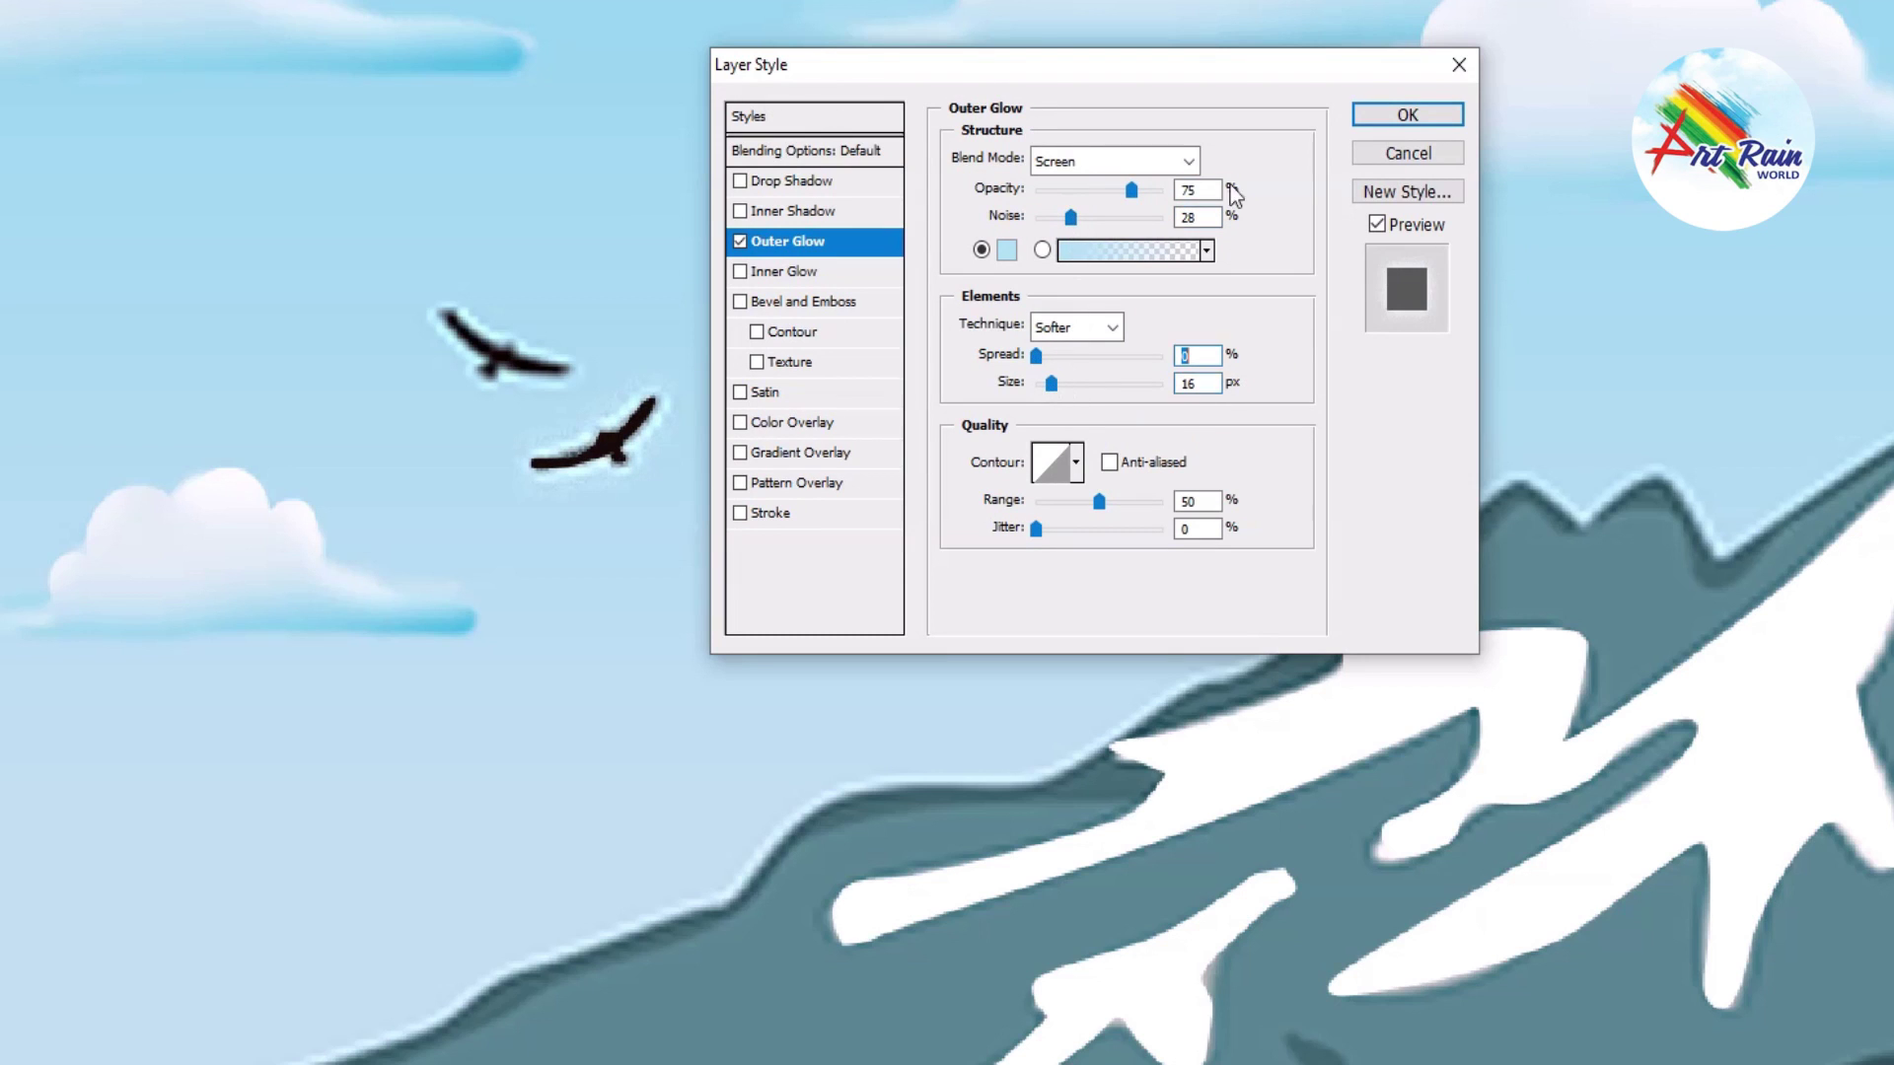
click(1409, 116)
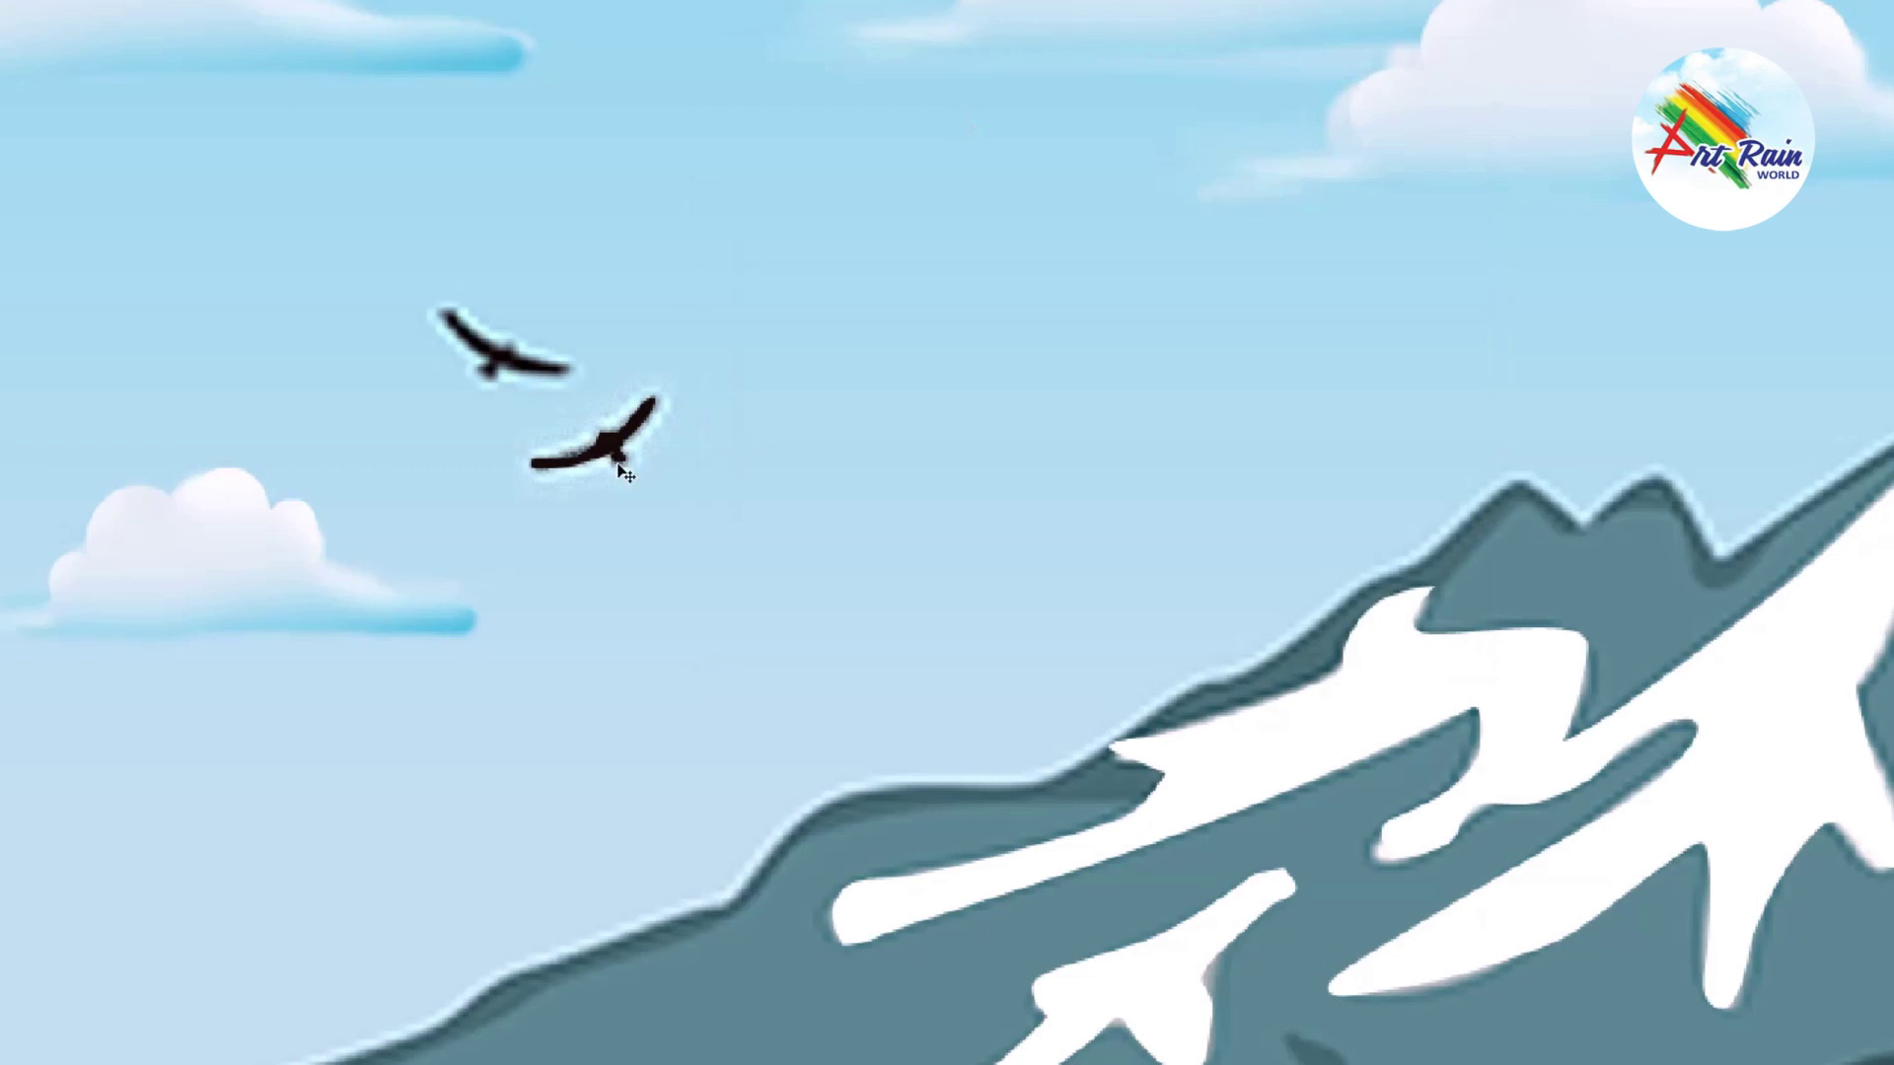
Step: Copy the bird up and right as a third bird and enlarge its glow size, opacity and spread
drag(620, 471, 814, 400)
key(ctrl+plus)
key(ctrl+plus)
key(ctrl+plus)
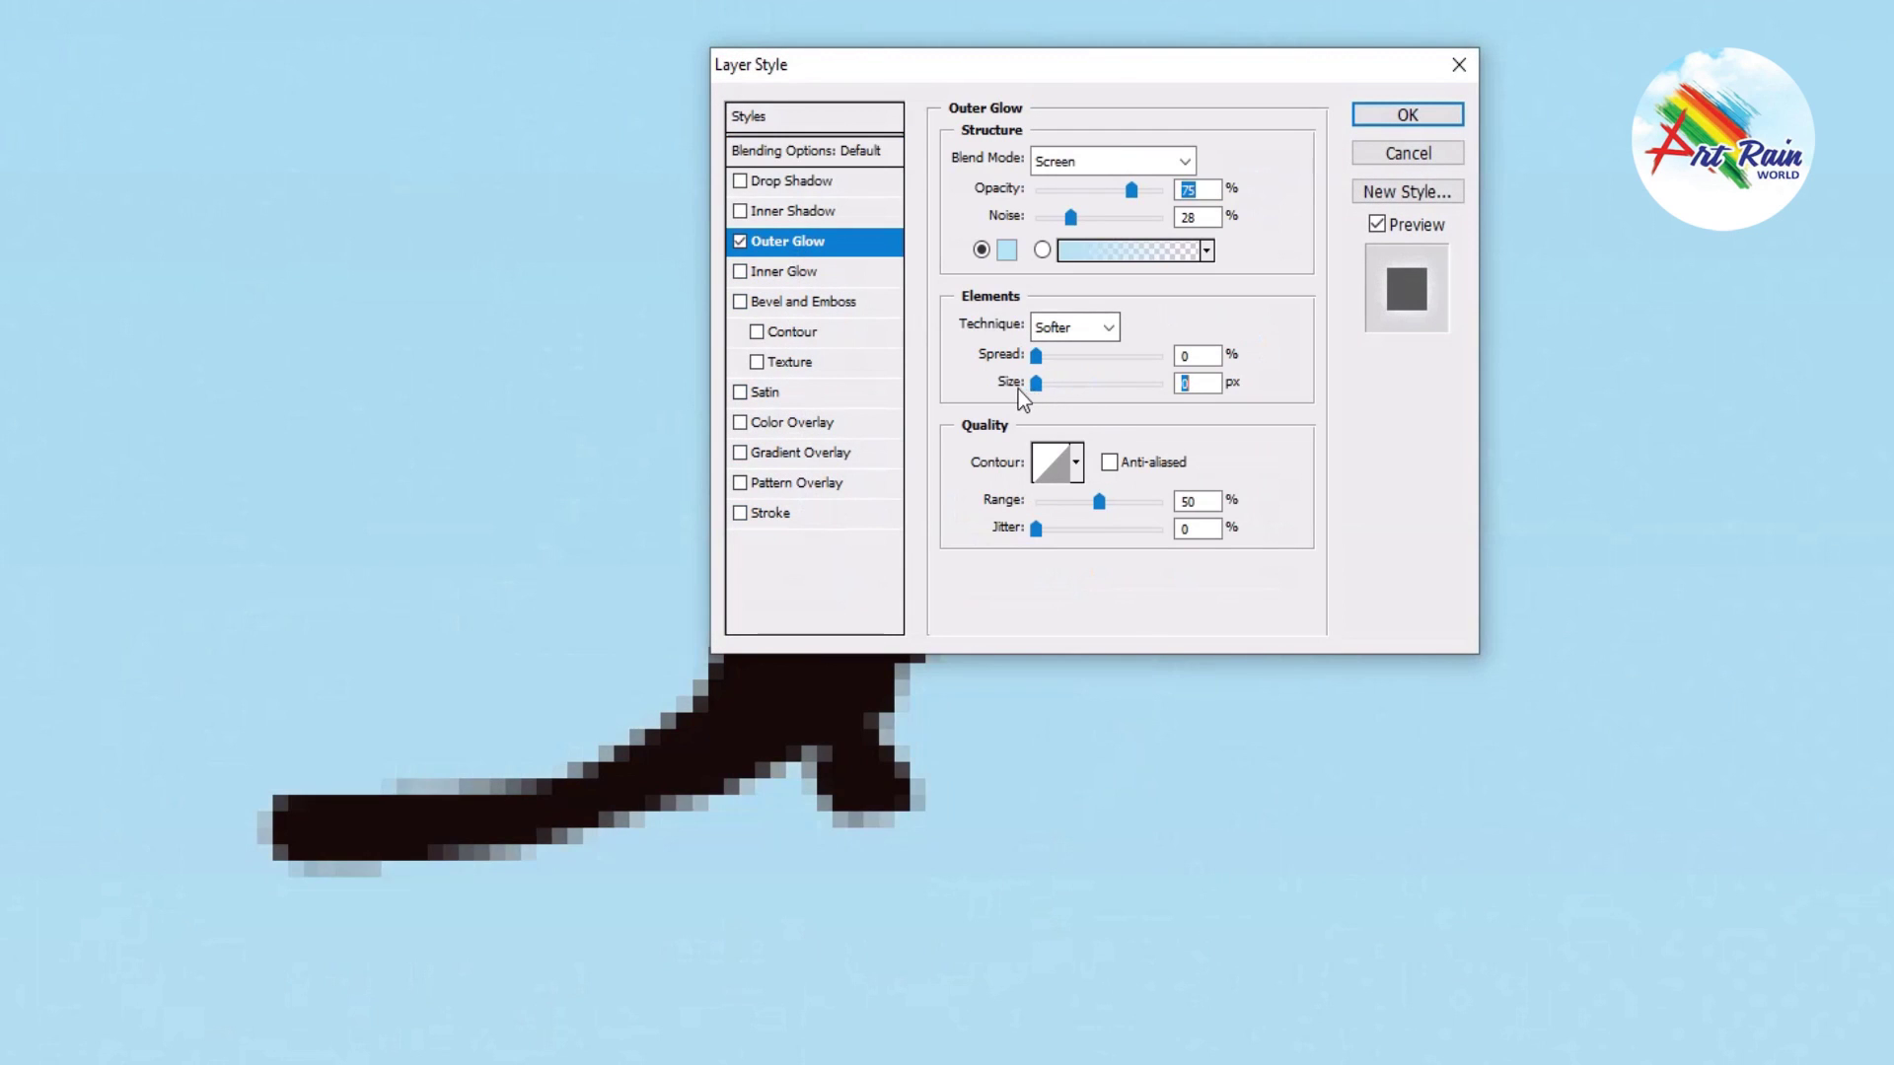
drag(1036, 386, 1038, 386)
mouse_move(1131, 189)
mouse_down()
mouse_move(1194, 185)
mouse_move(1133, 189)
mouse_up()
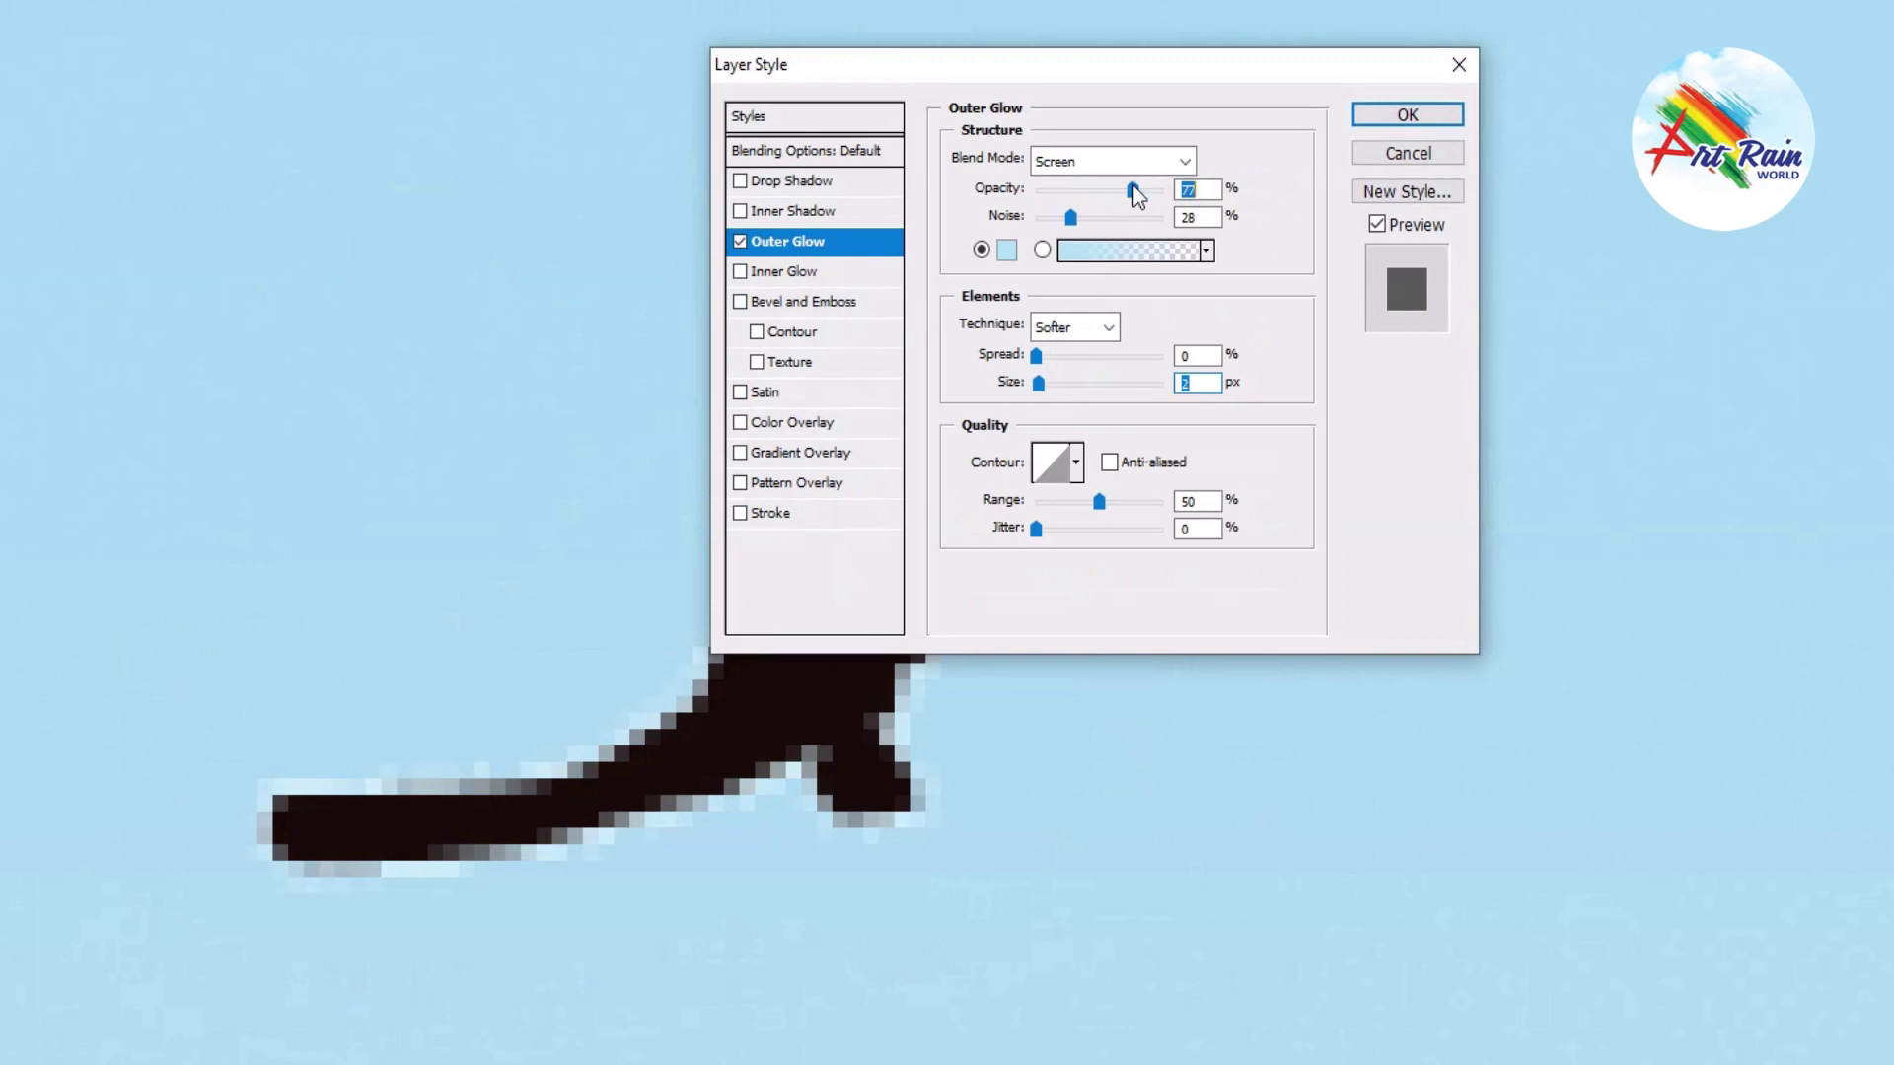
mouse_move(1038, 386)
mouse_down()
mouse_move(1069, 391)
mouse_move(1038, 387)
mouse_move(1052, 357)
mouse_up()
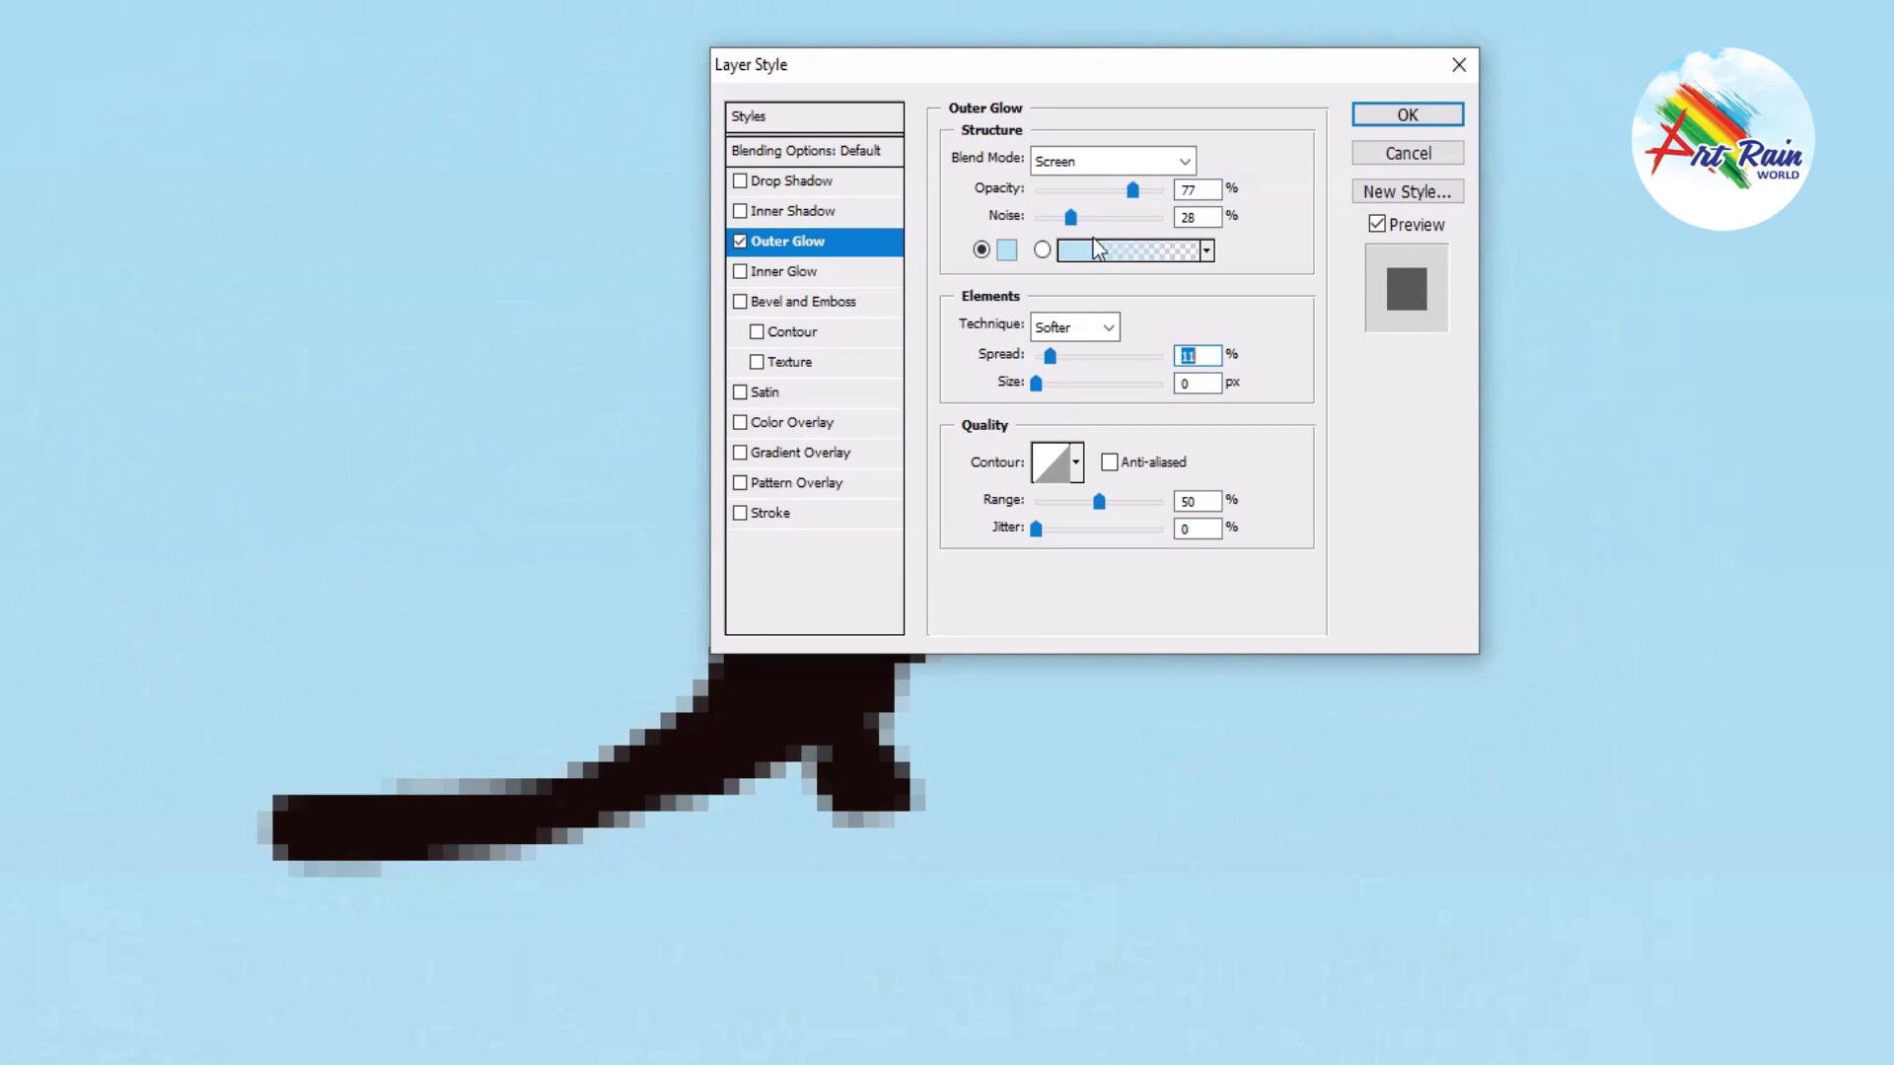
drag(1052, 357, 1101, 358)
click(1407, 114)
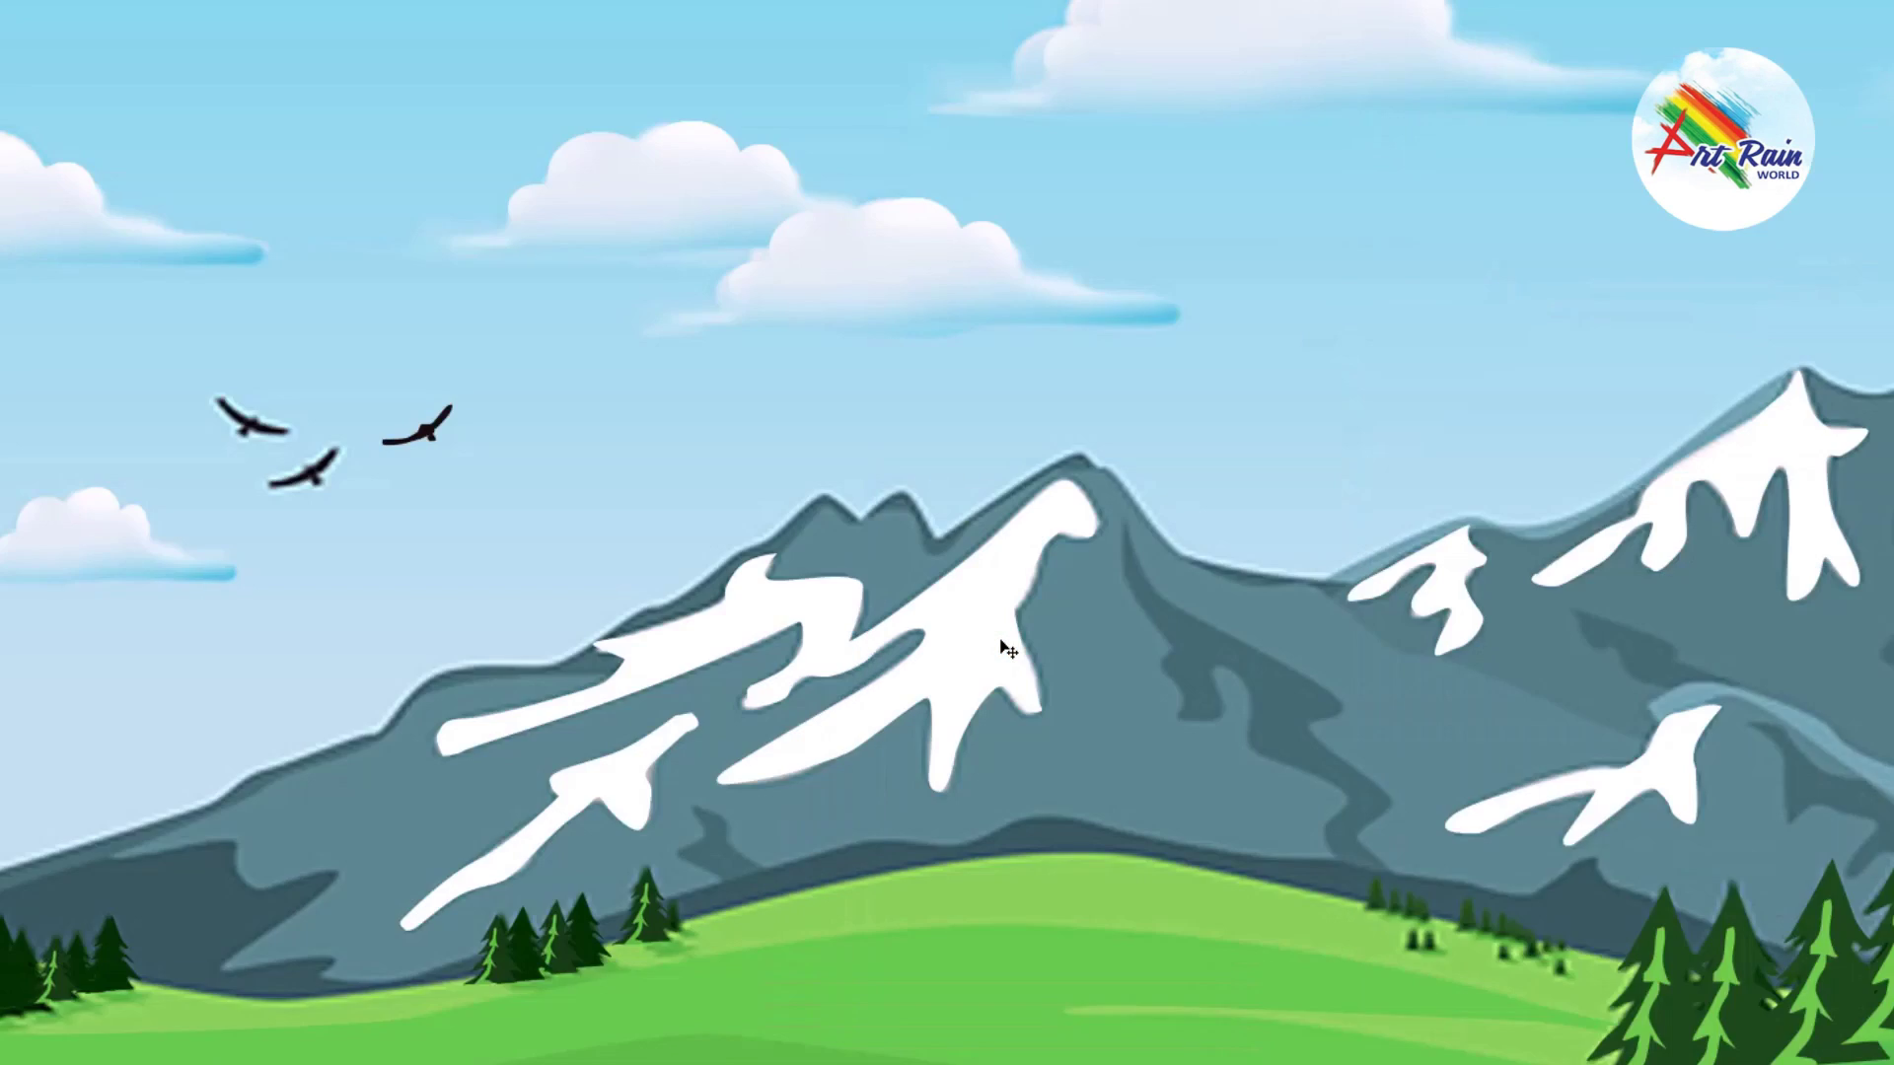
Step: Move the right bird beside the middle one and rotate the upper bird to a new angle
mouse_move(444, 431)
mouse_down()
mouse_move(333, 476)
mouse_move(302, 436)
mouse_up()
key(ctrl+t)
drag(435, 478, 375, 608)
key(Return)
drag(241, 434, 226, 432)
key(ctrl+t)
drag(462, 528, 490, 540)
key(Return)
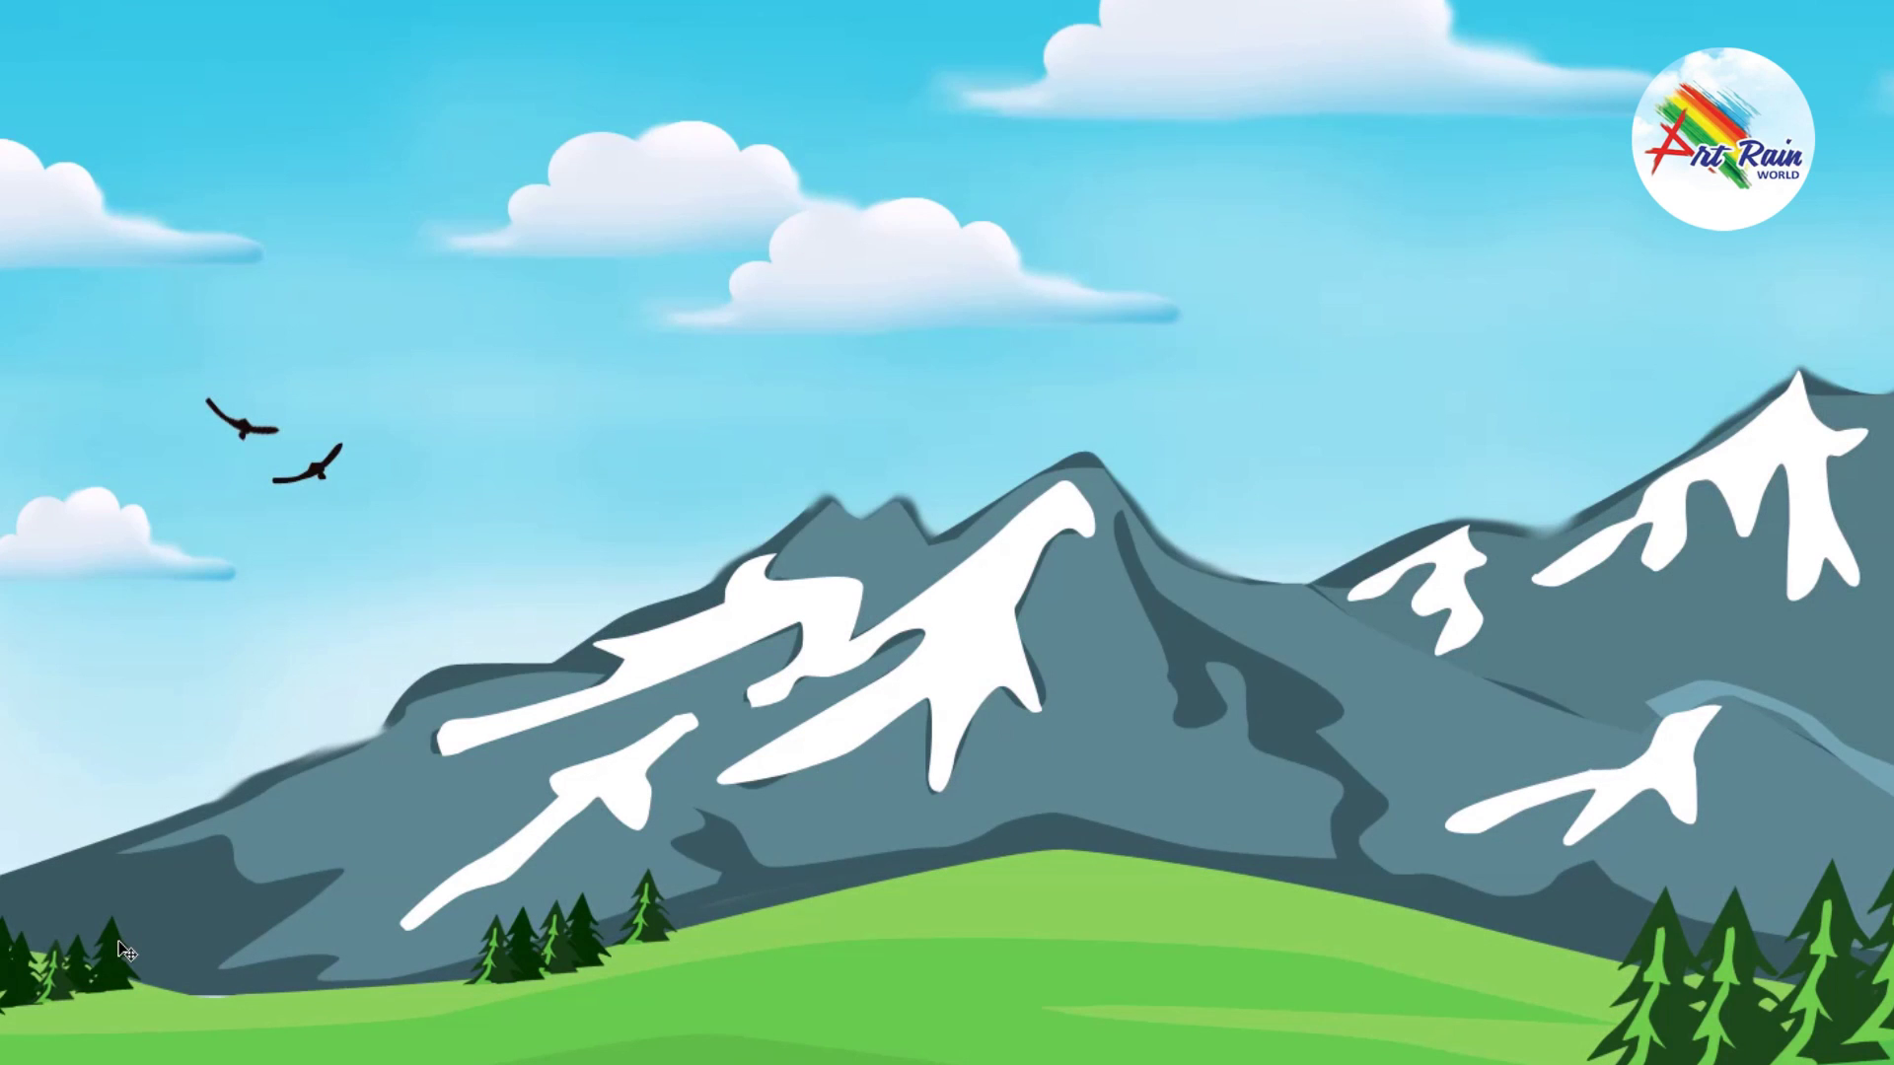
Step: Fit the whole image on screen and select a layer from the canvas list
key(ctrl+0)
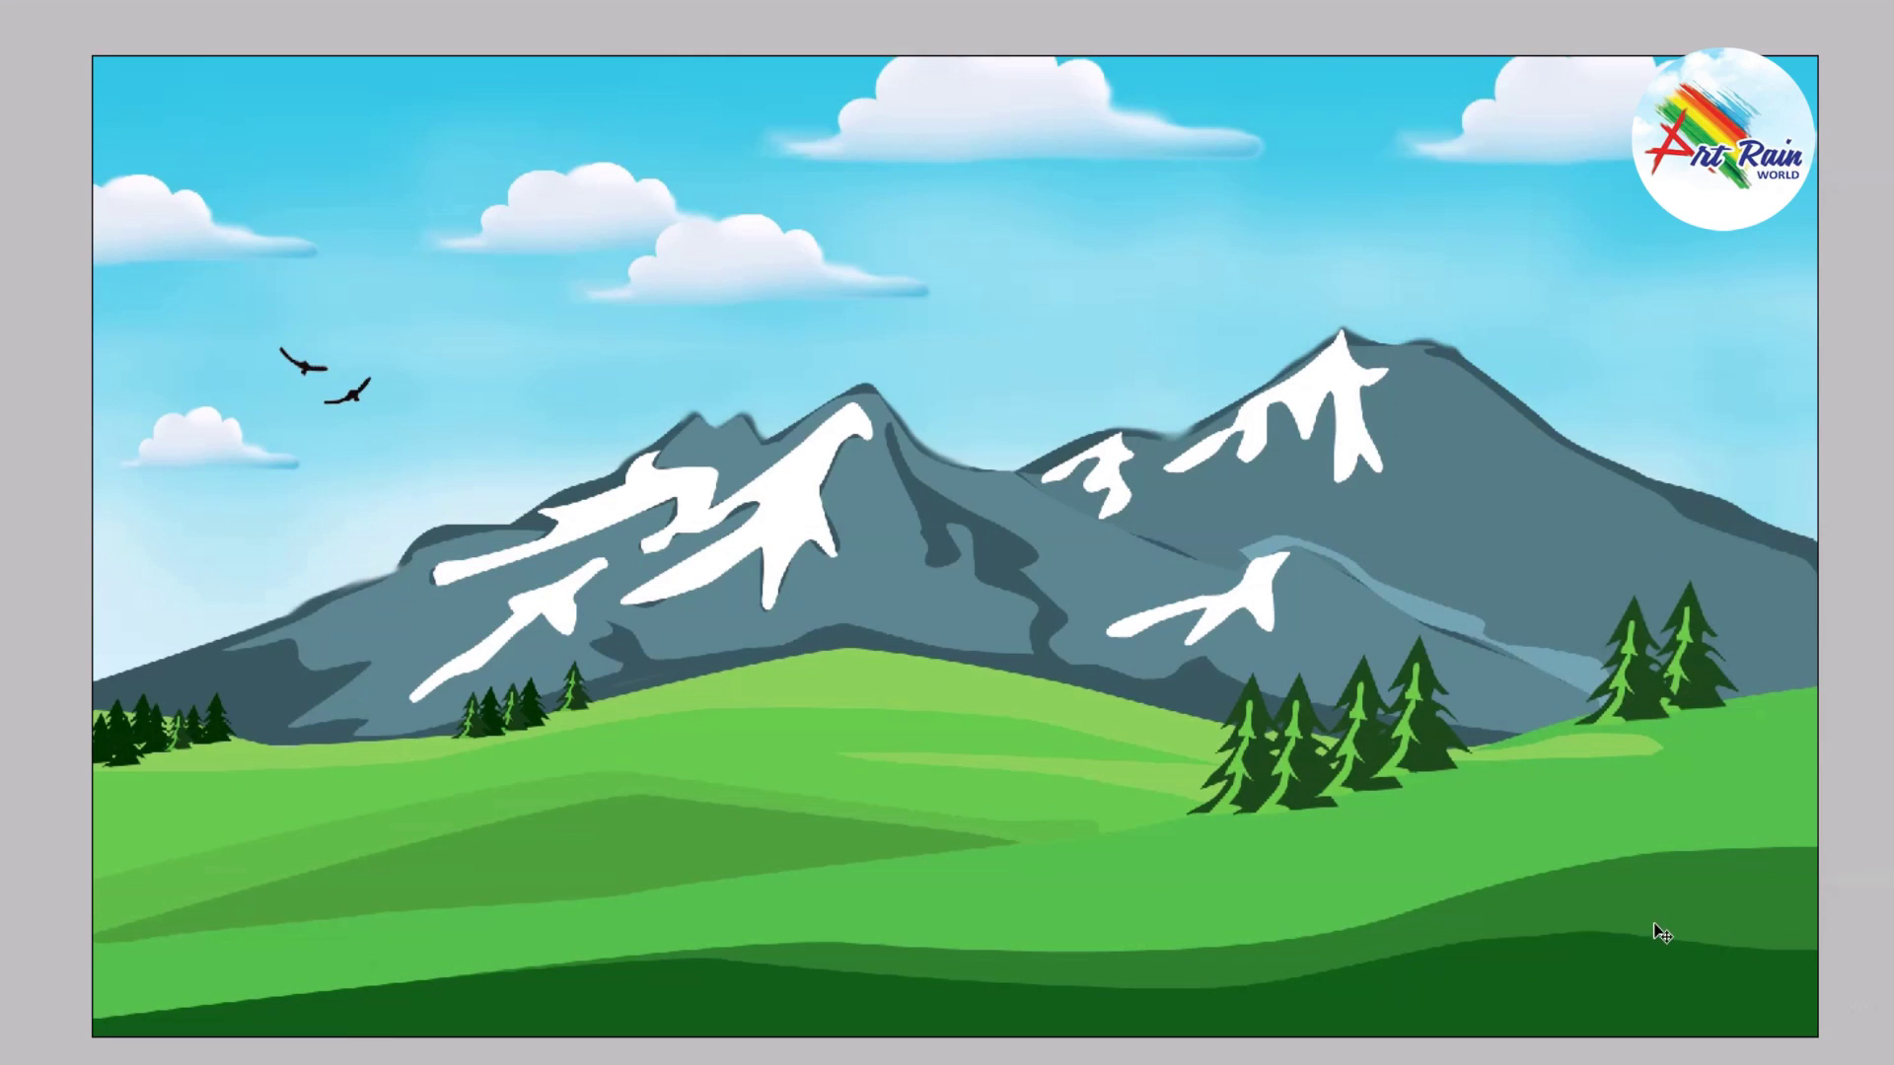
right_click(1426, 746)
click(1495, 789)
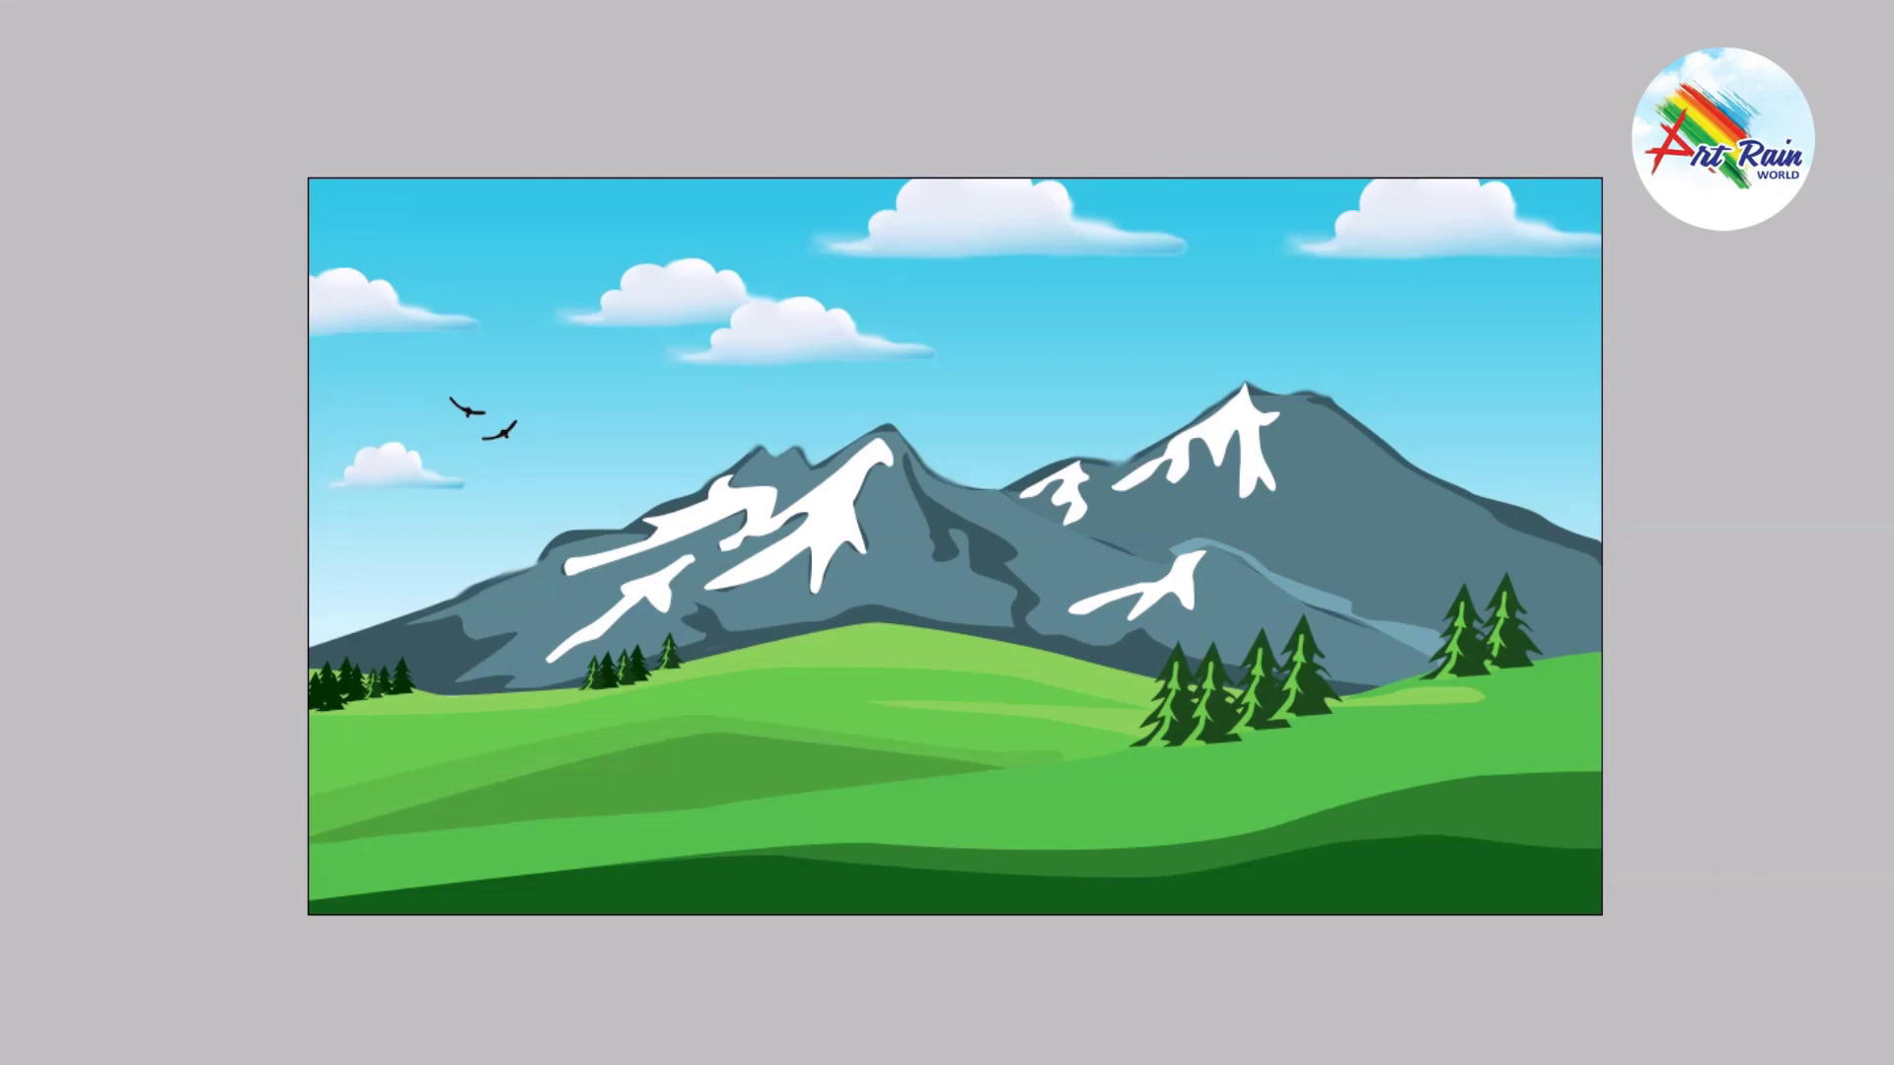
Step: Paste a large pine, shrink it at the left canvas edge, and raise the right-edge pine
right_click(1212, 702)
click(1233, 718)
key(ctrl+v)
drag(398, 658, 657, 976)
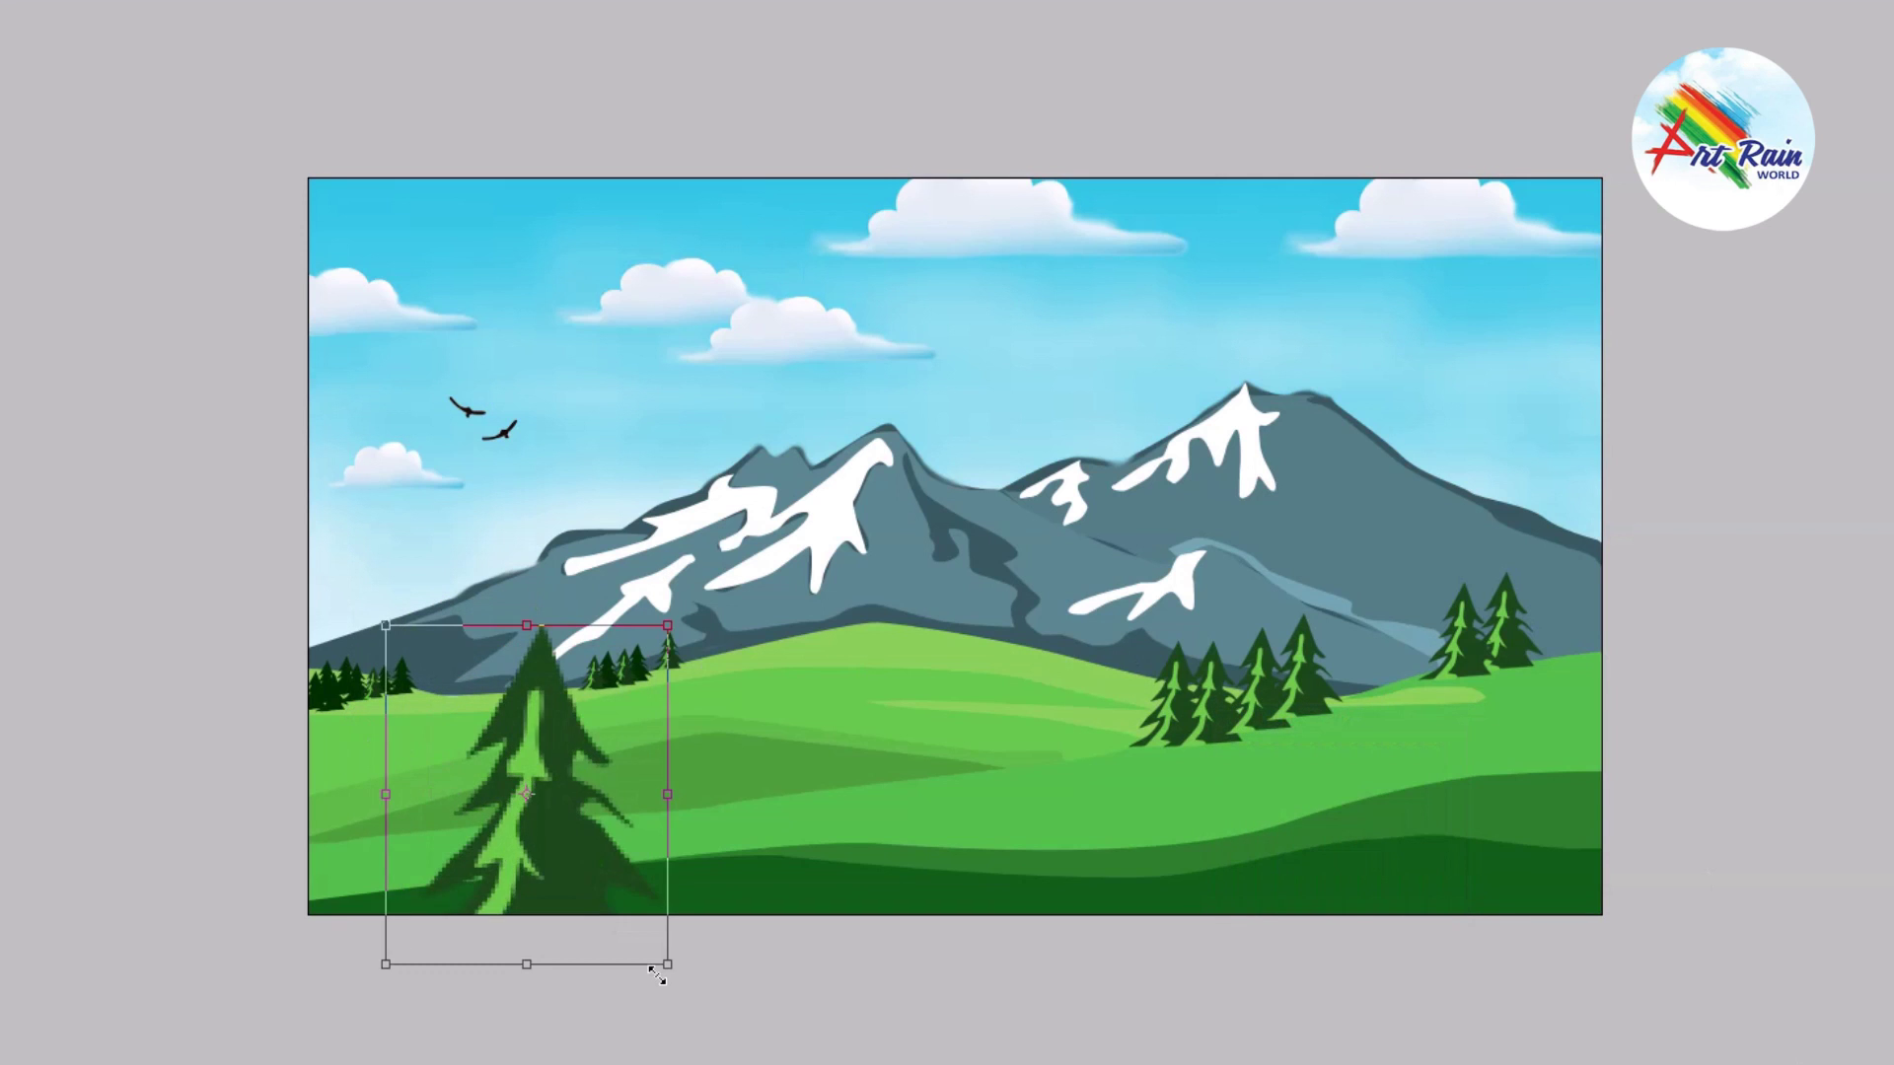
drag(589, 872, 409, 868)
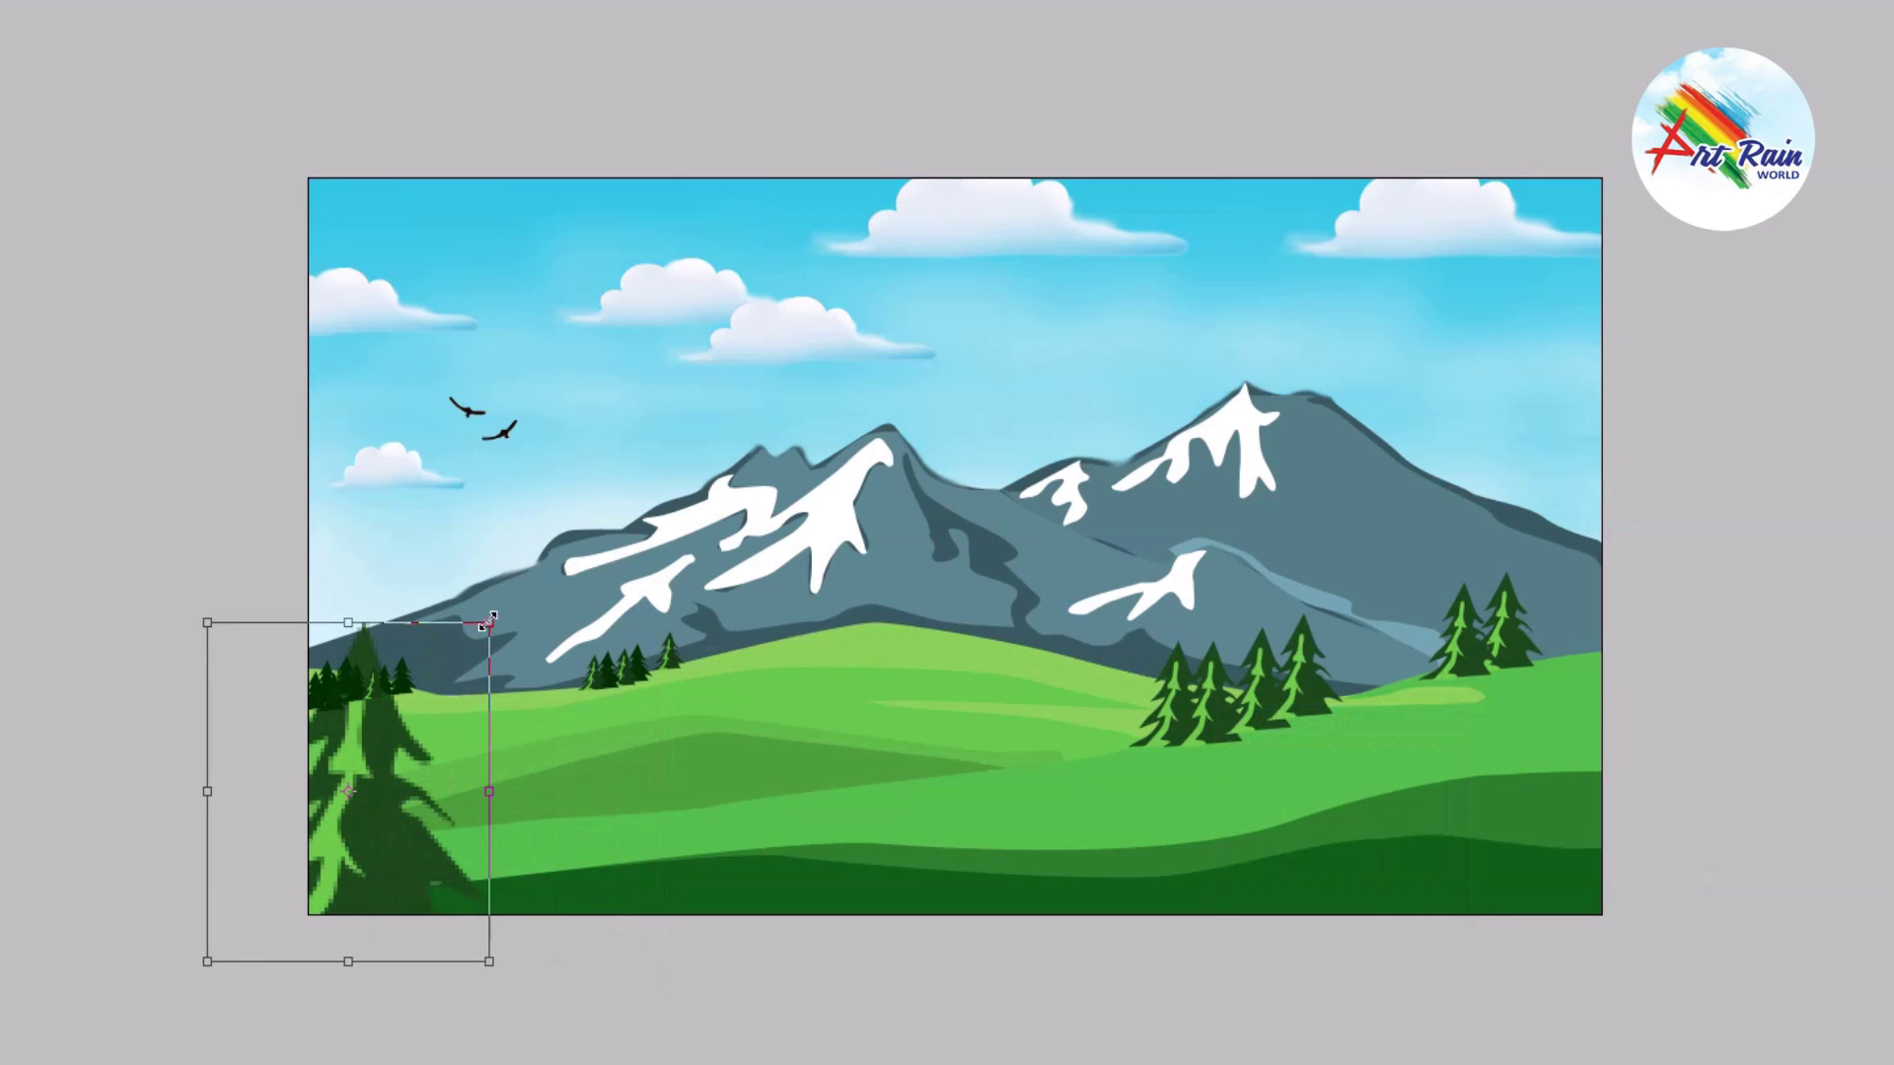
drag(490, 623, 464, 637)
key(Return)
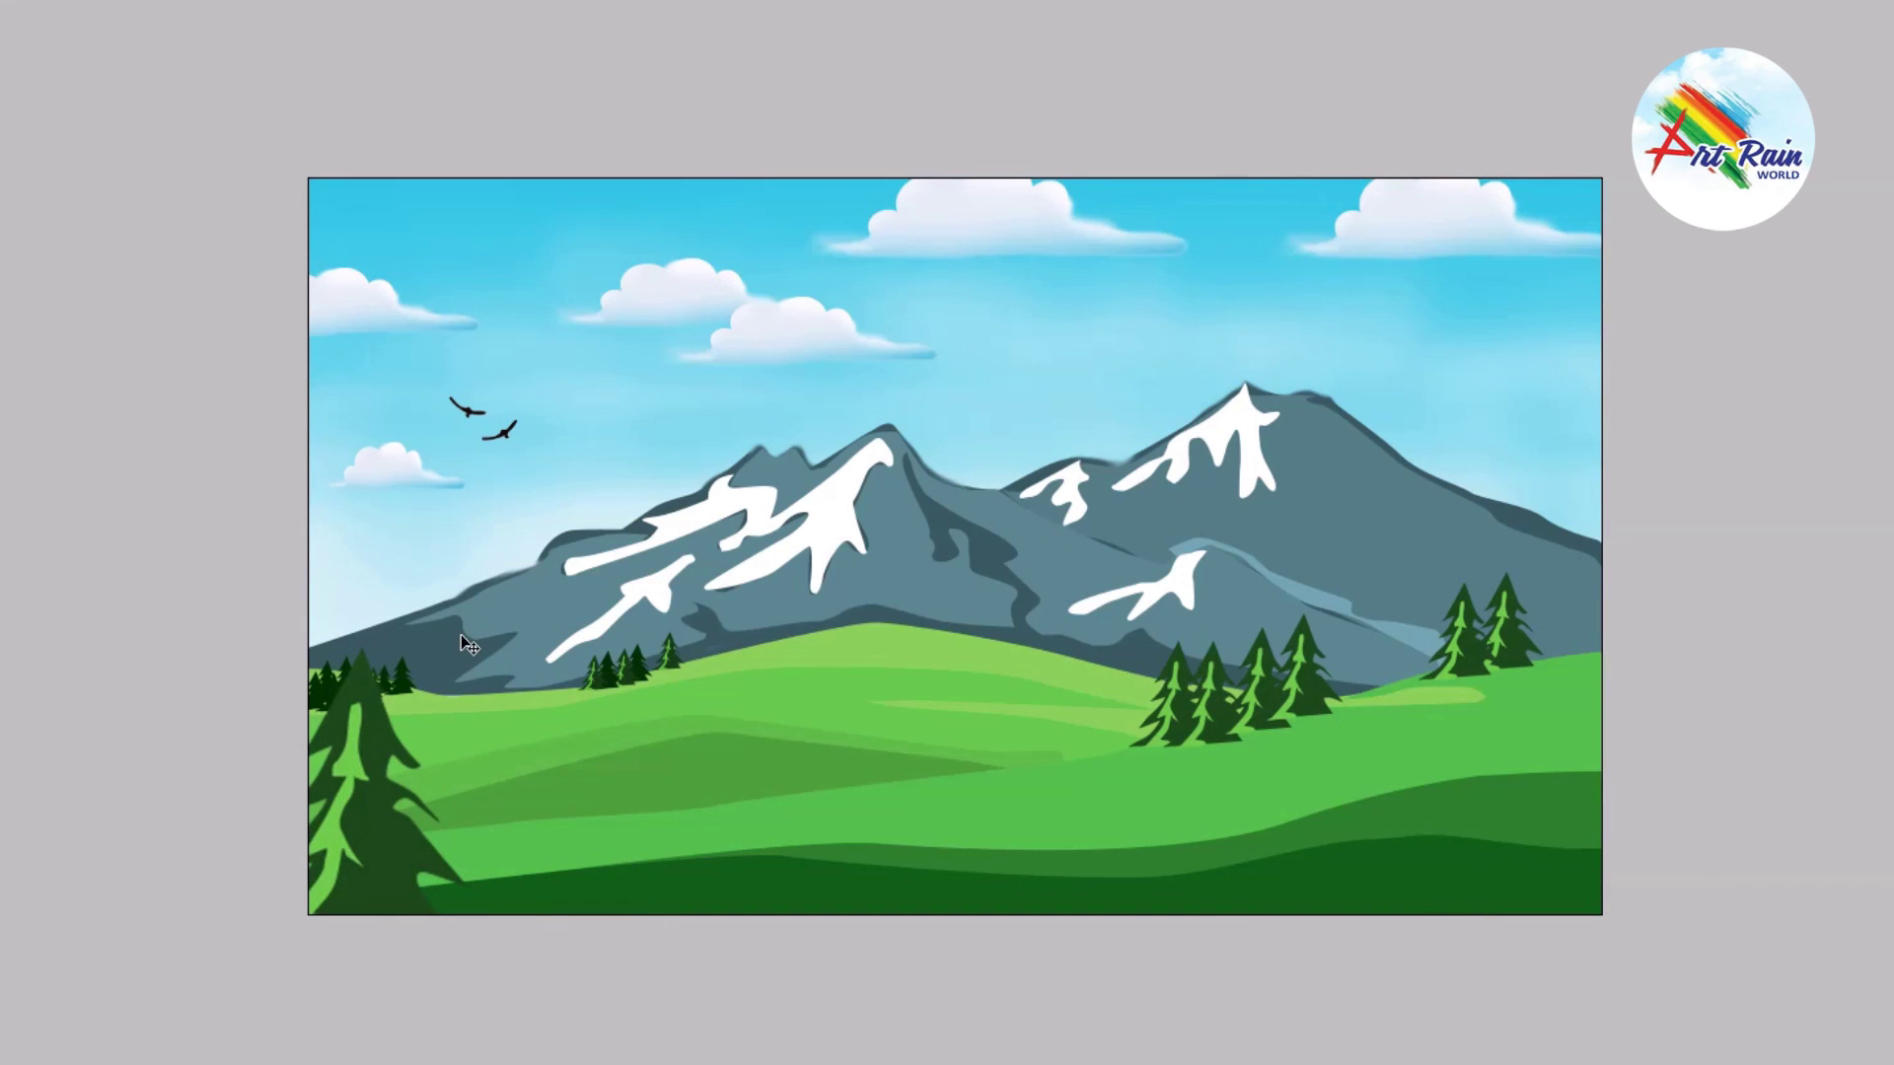
mouse_move(386, 850)
mouse_down()
mouse_move(359, 819)
mouse_move(372, 846)
mouse_up()
mouse_move(1599, 818)
mouse_down()
mouse_move(1594, 724)
mouse_move(1578, 851)
mouse_up()
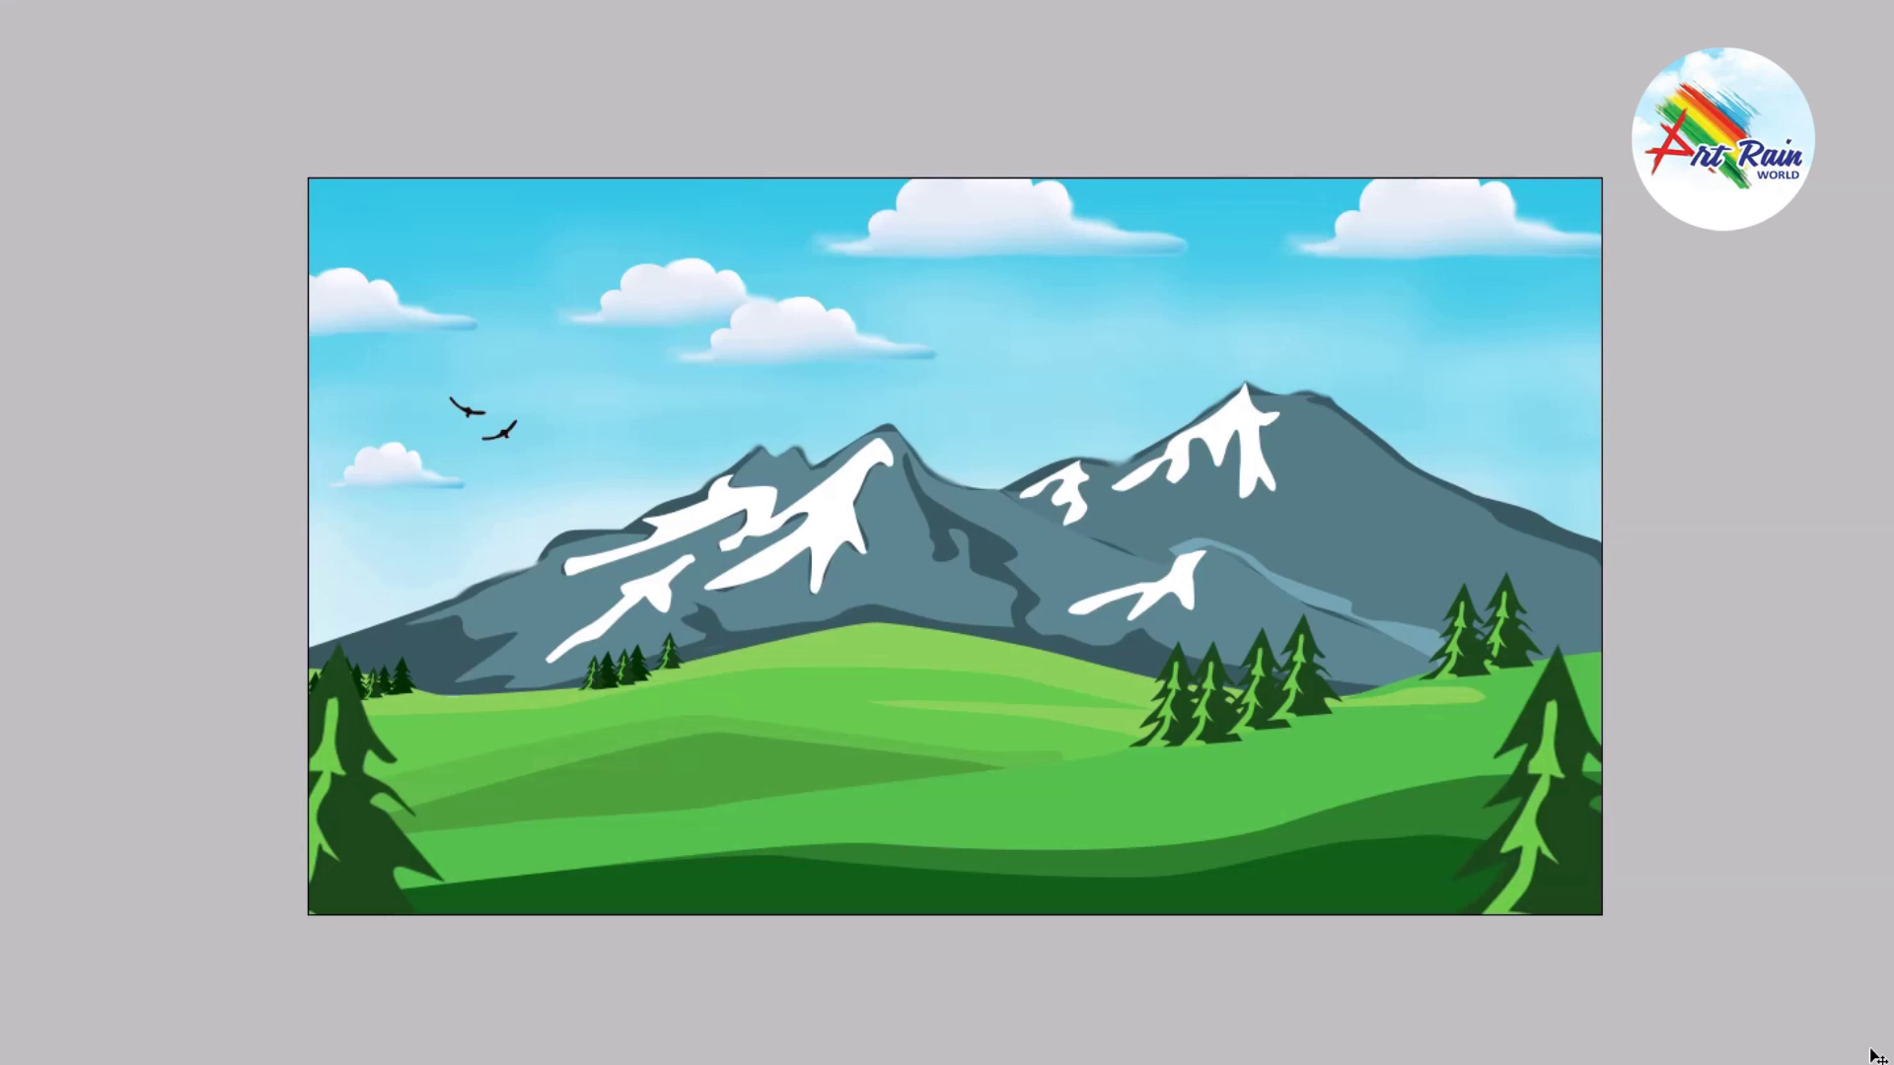
Step: Copy the right-edge pine to the bottom centre, shrink it, and add a second small pine beside it
mouse_move(1518, 852)
mouse_down()
mouse_move(894, 989)
mouse_move(667, 881)
mouse_up()
key(ctrl+t)
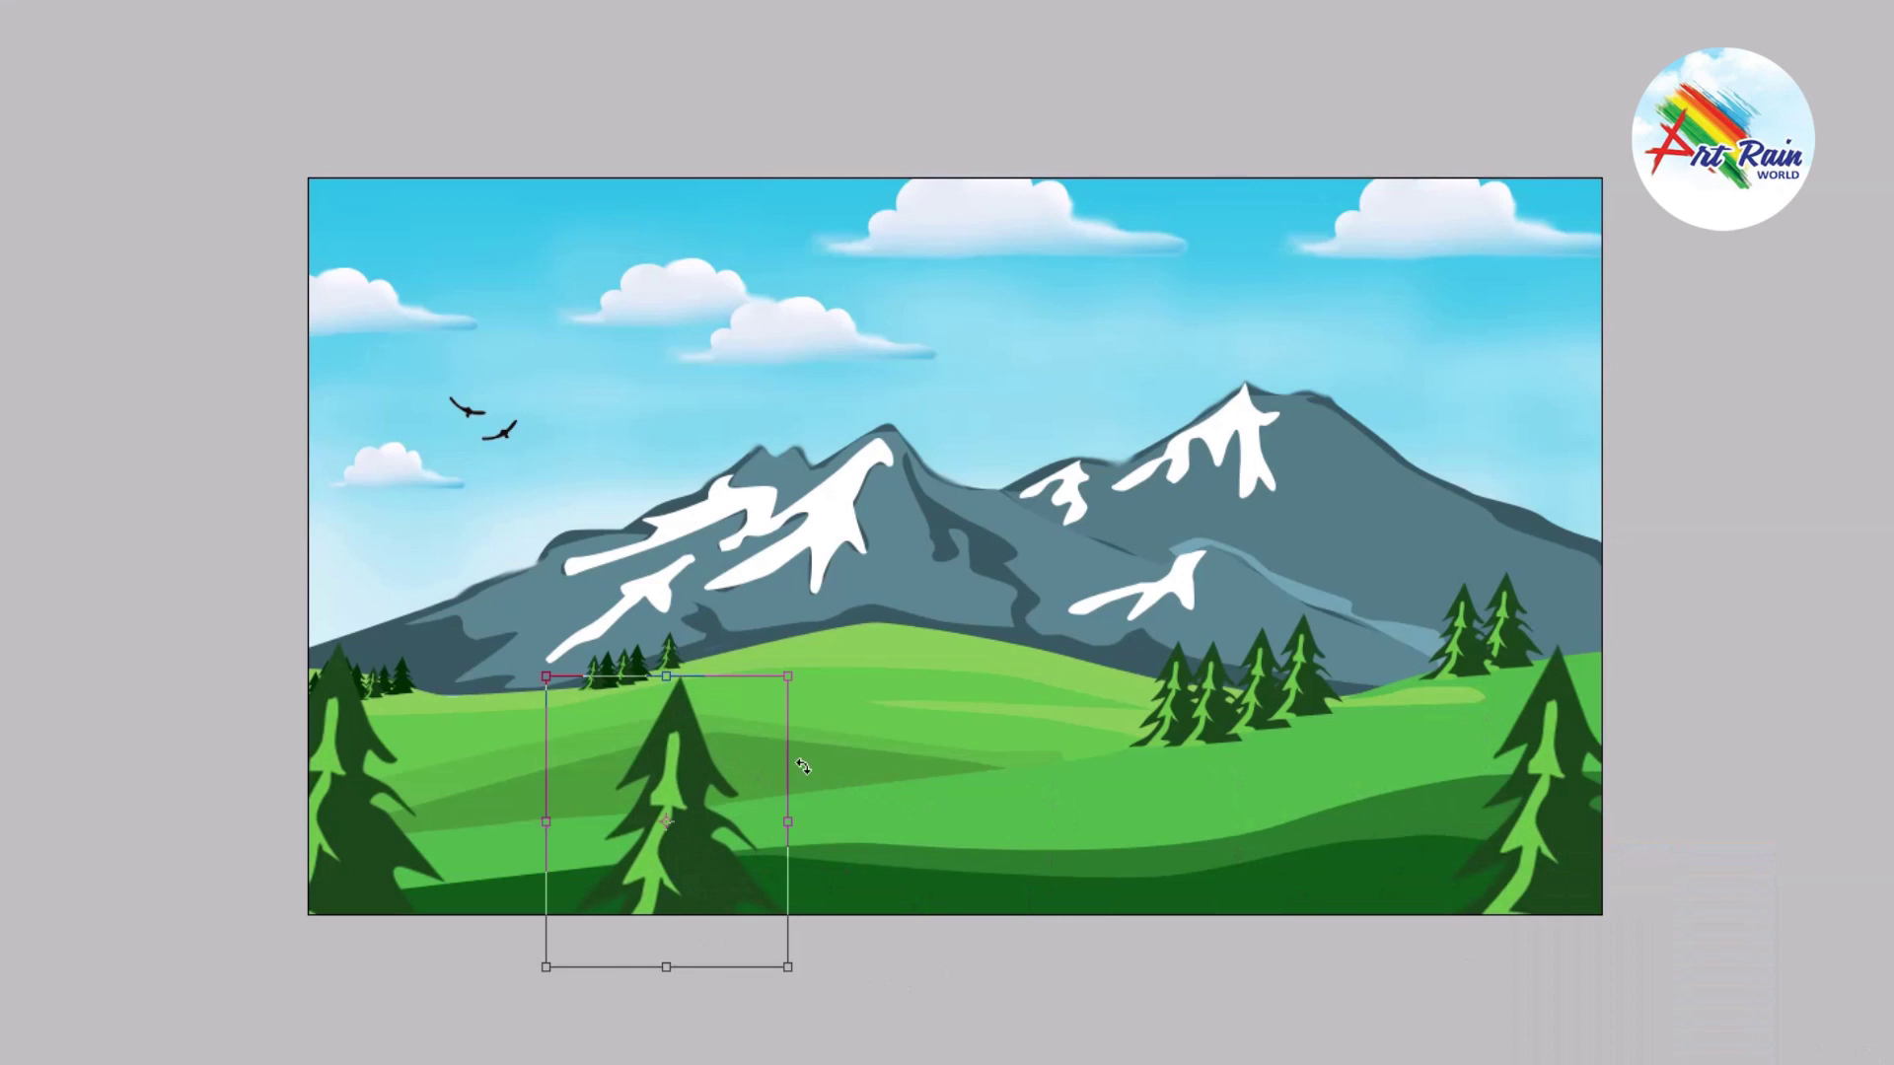
drag(780, 667, 717, 756)
key(Return)
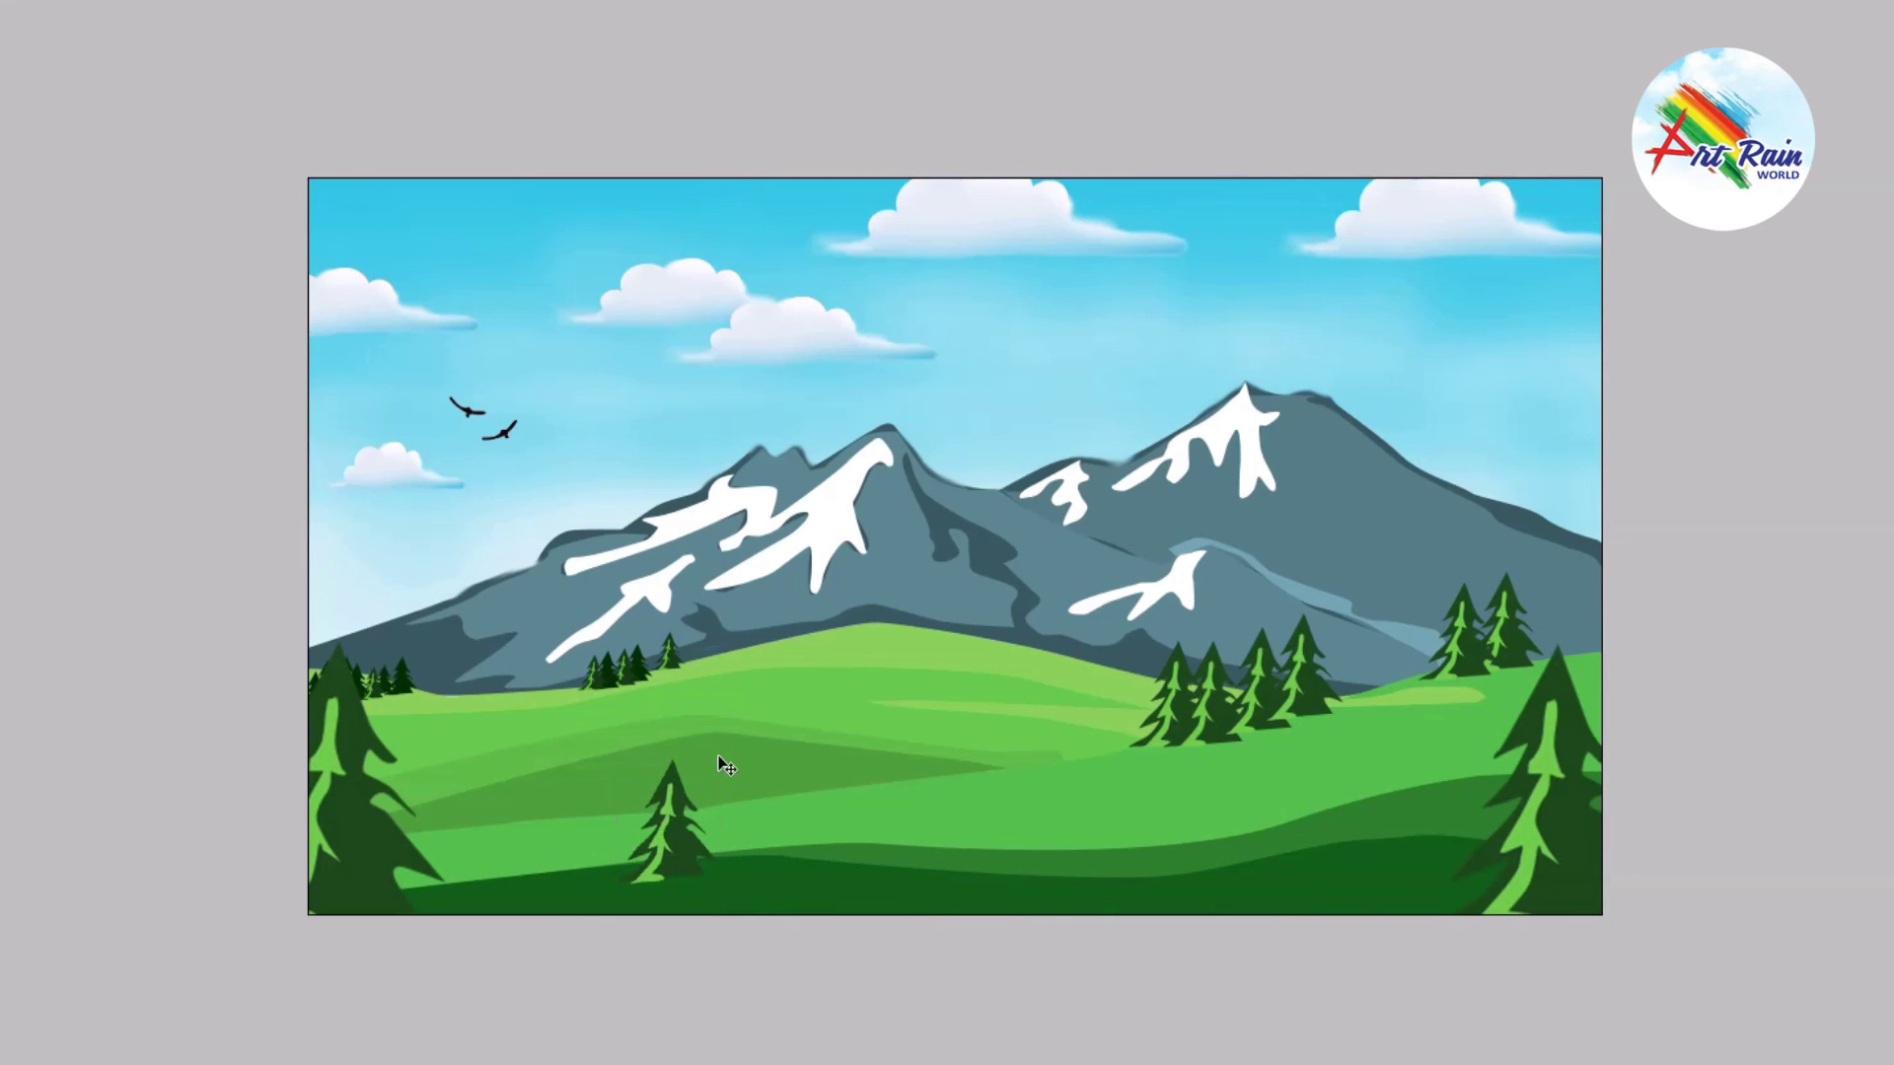
mouse_move(686, 807)
mouse_down()
mouse_move(674, 843)
mouse_move(723, 906)
mouse_move(703, 907)
mouse_up()
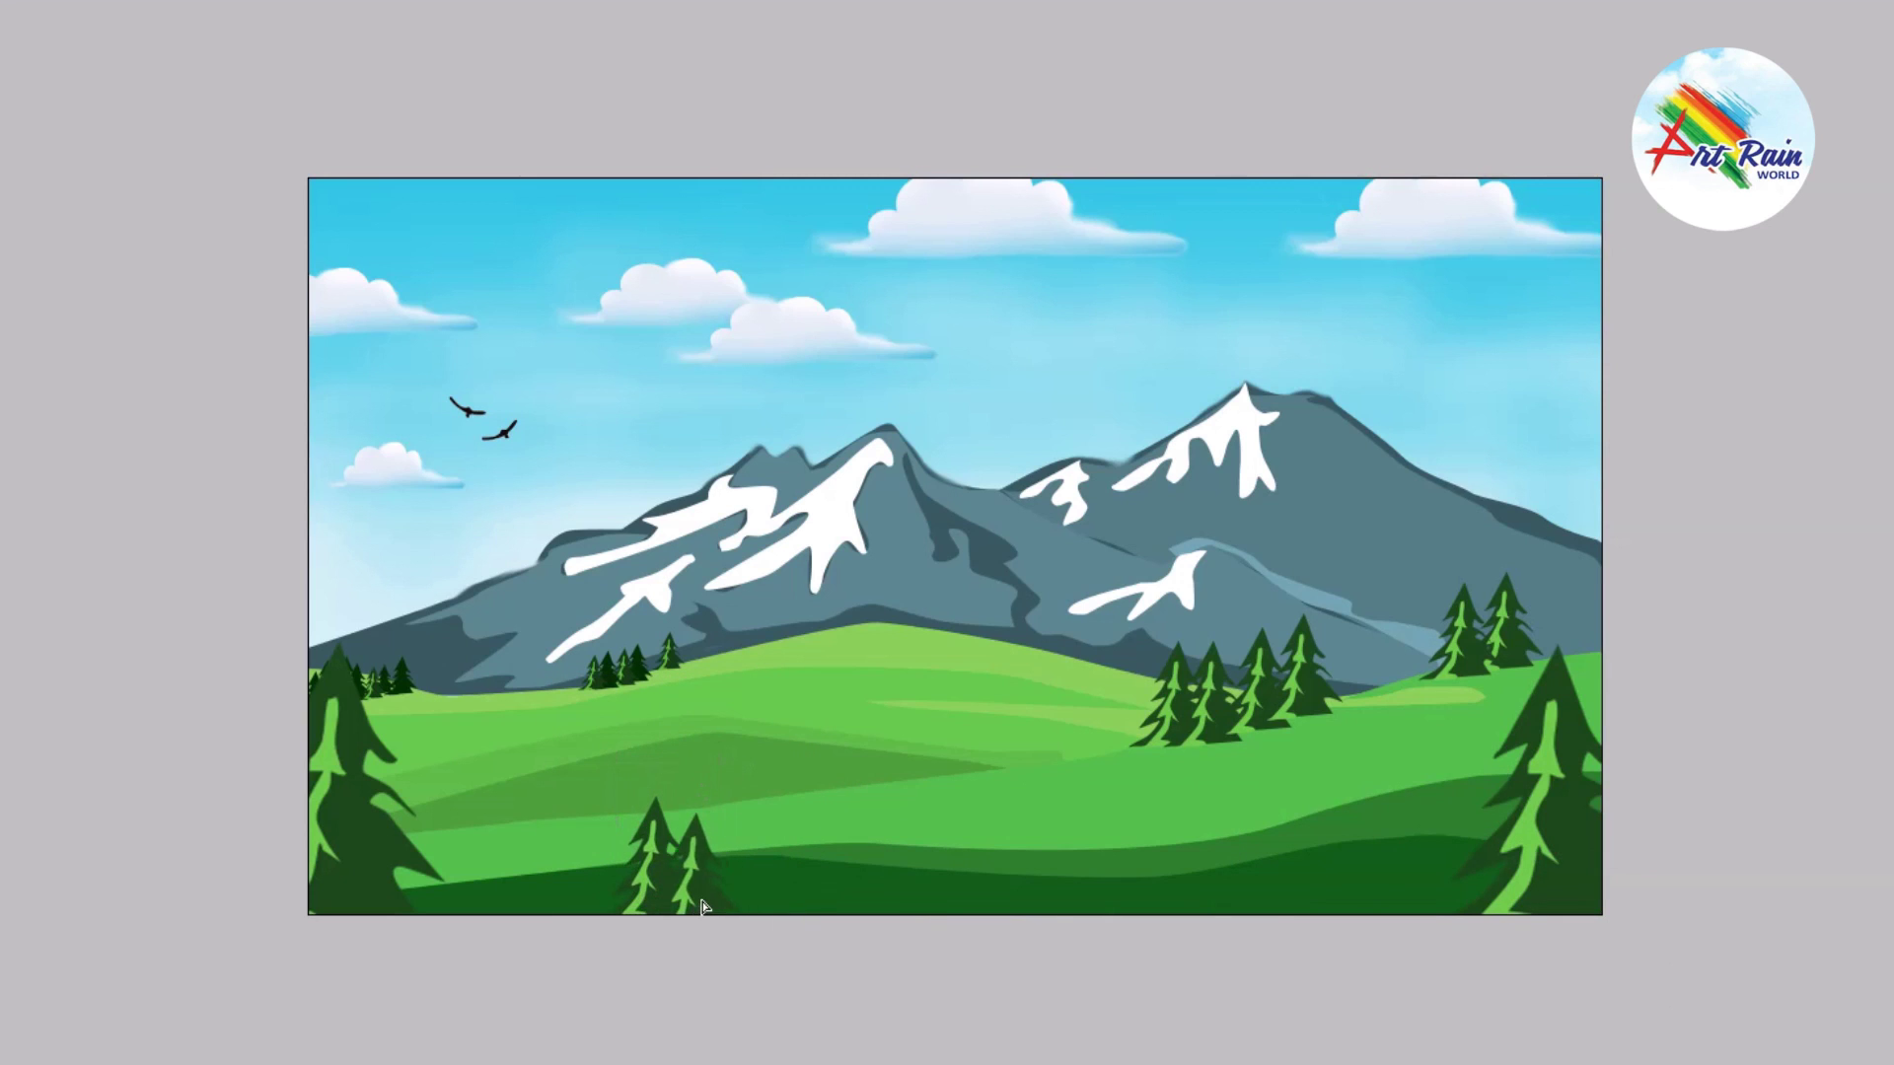